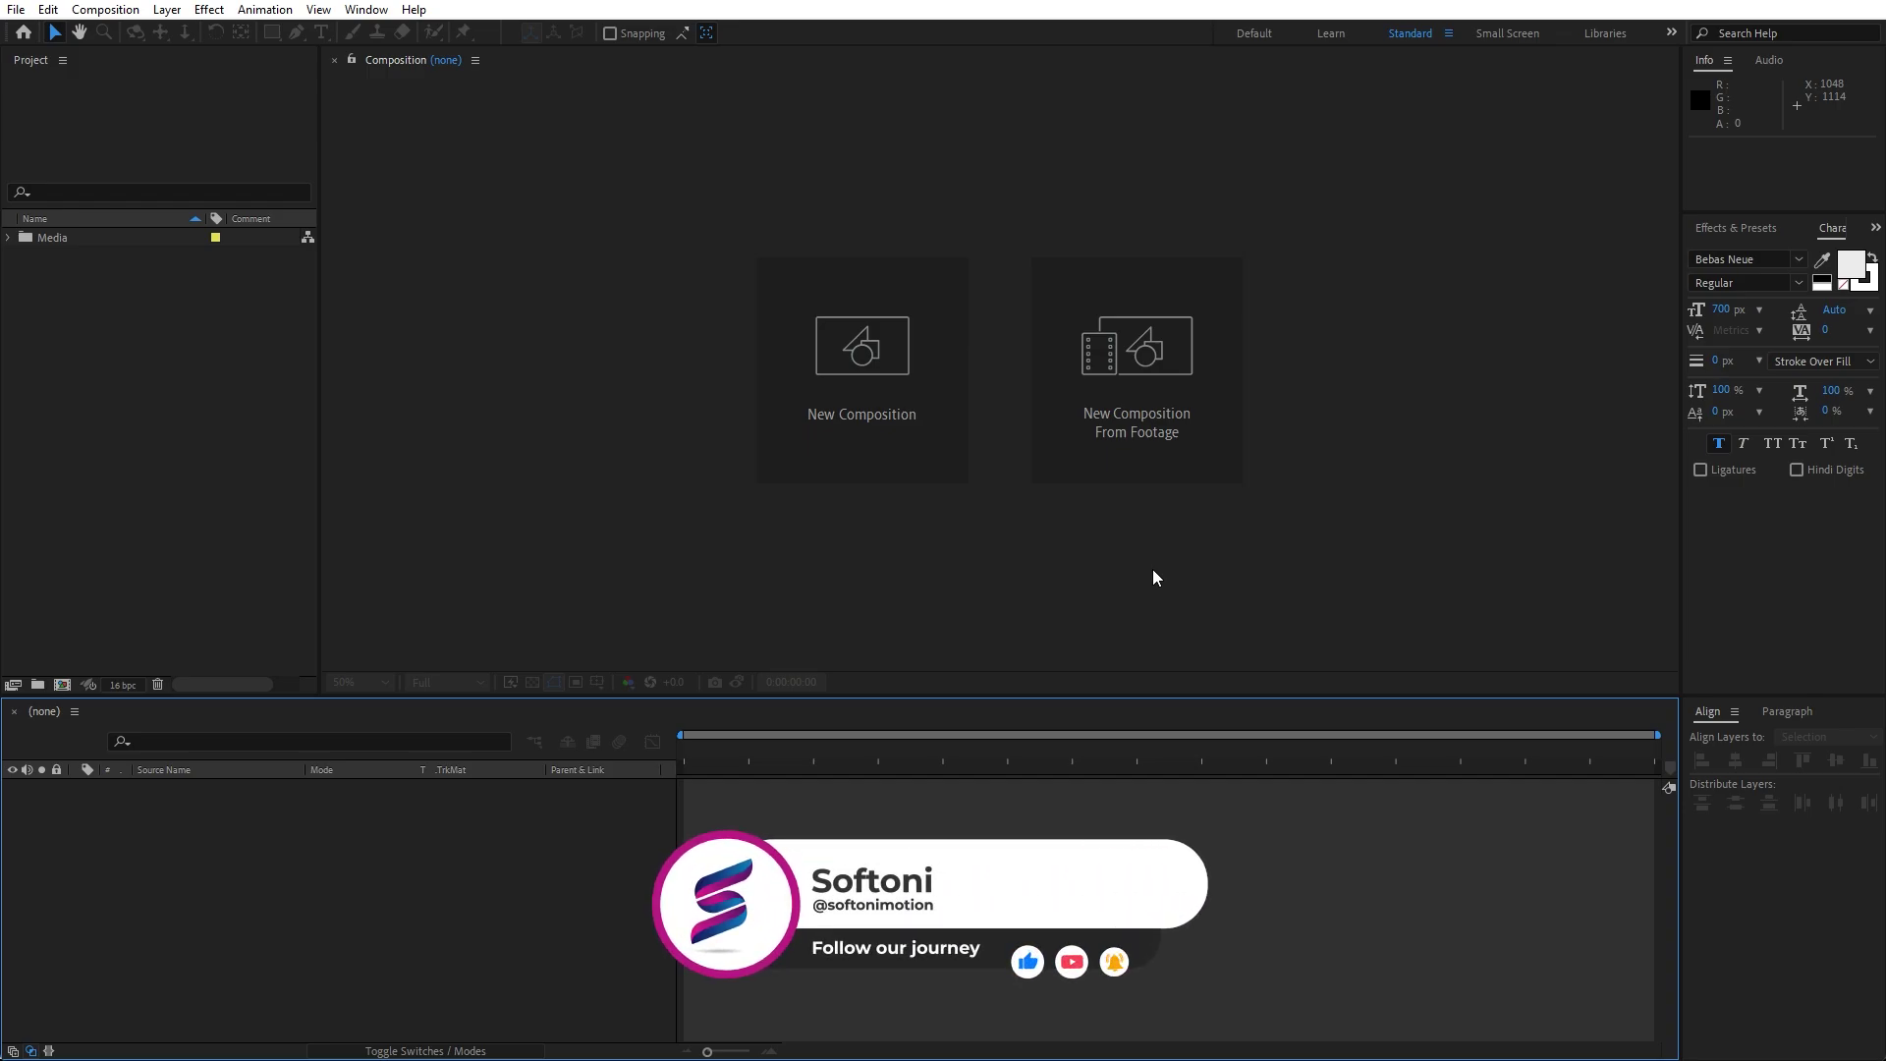
Create a 1920 x 1080, 30 fps, 10-second composition named Final and turn off its transparency grid.
click(876, 387)
text(Final)
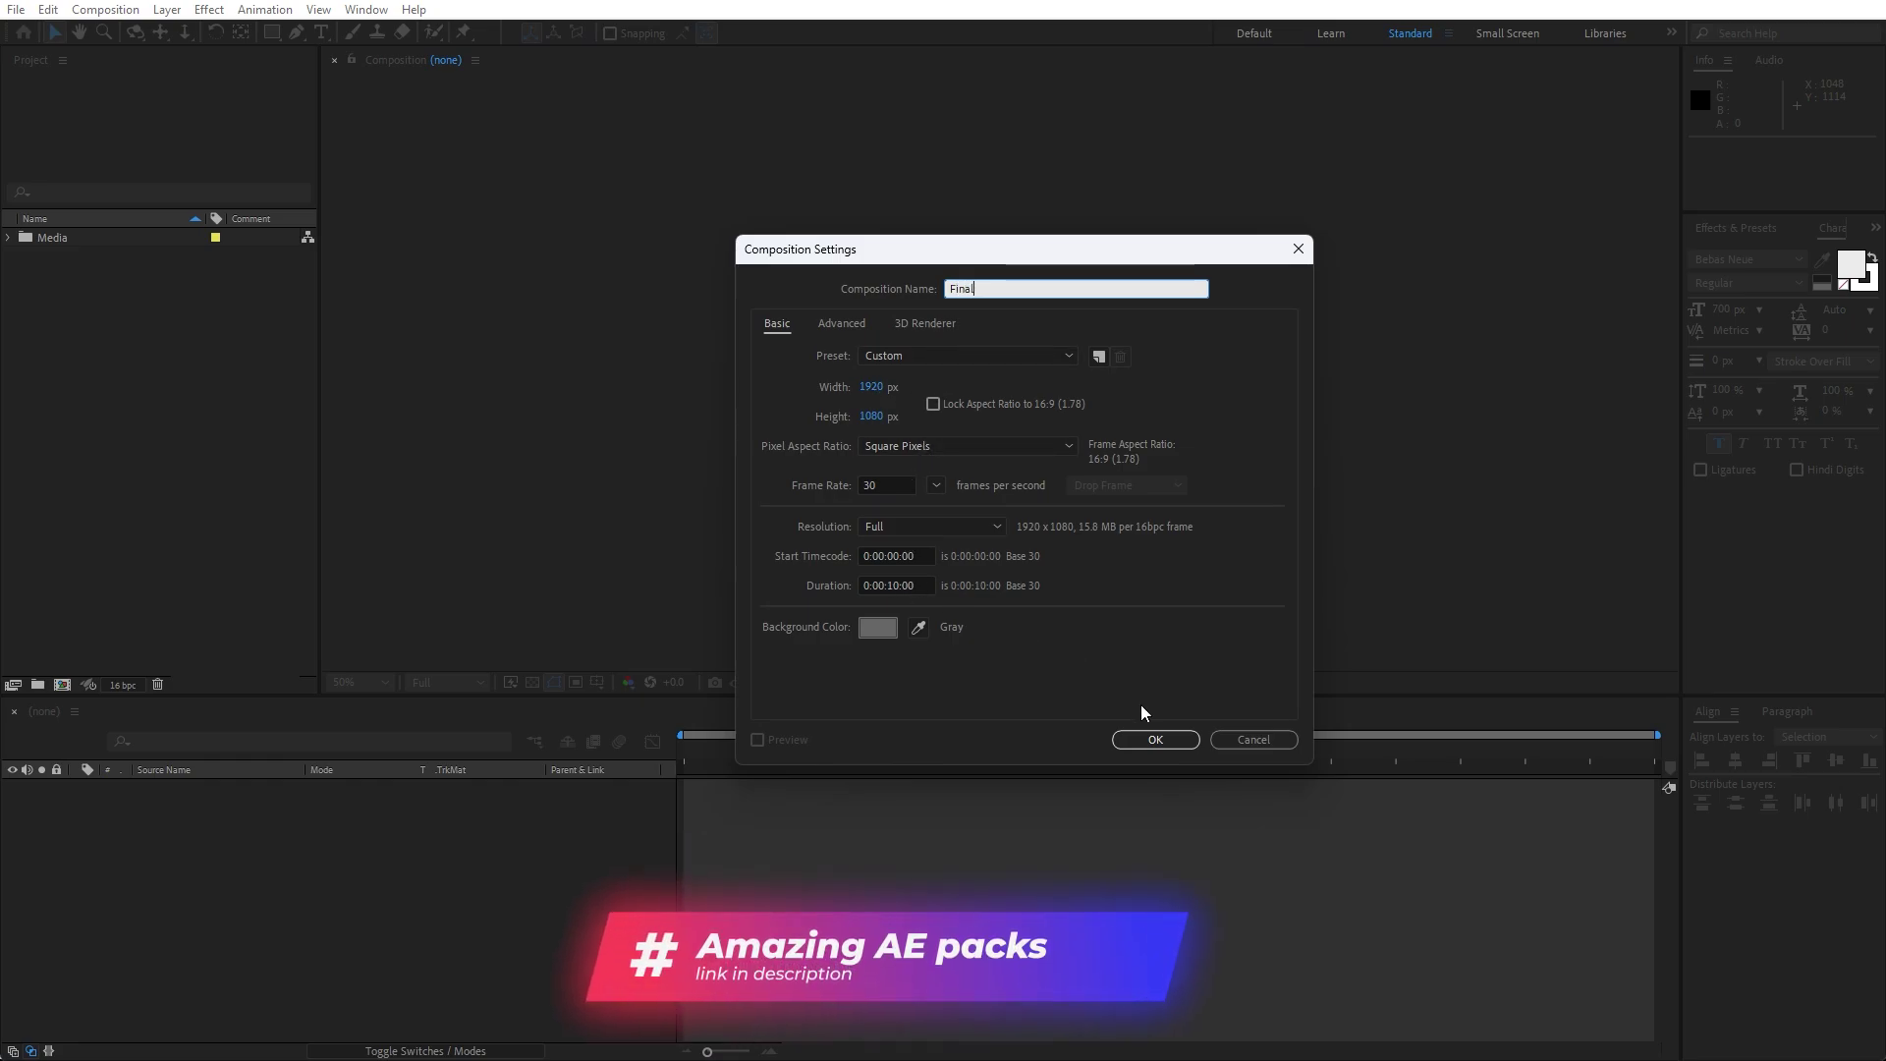
click(1159, 742)
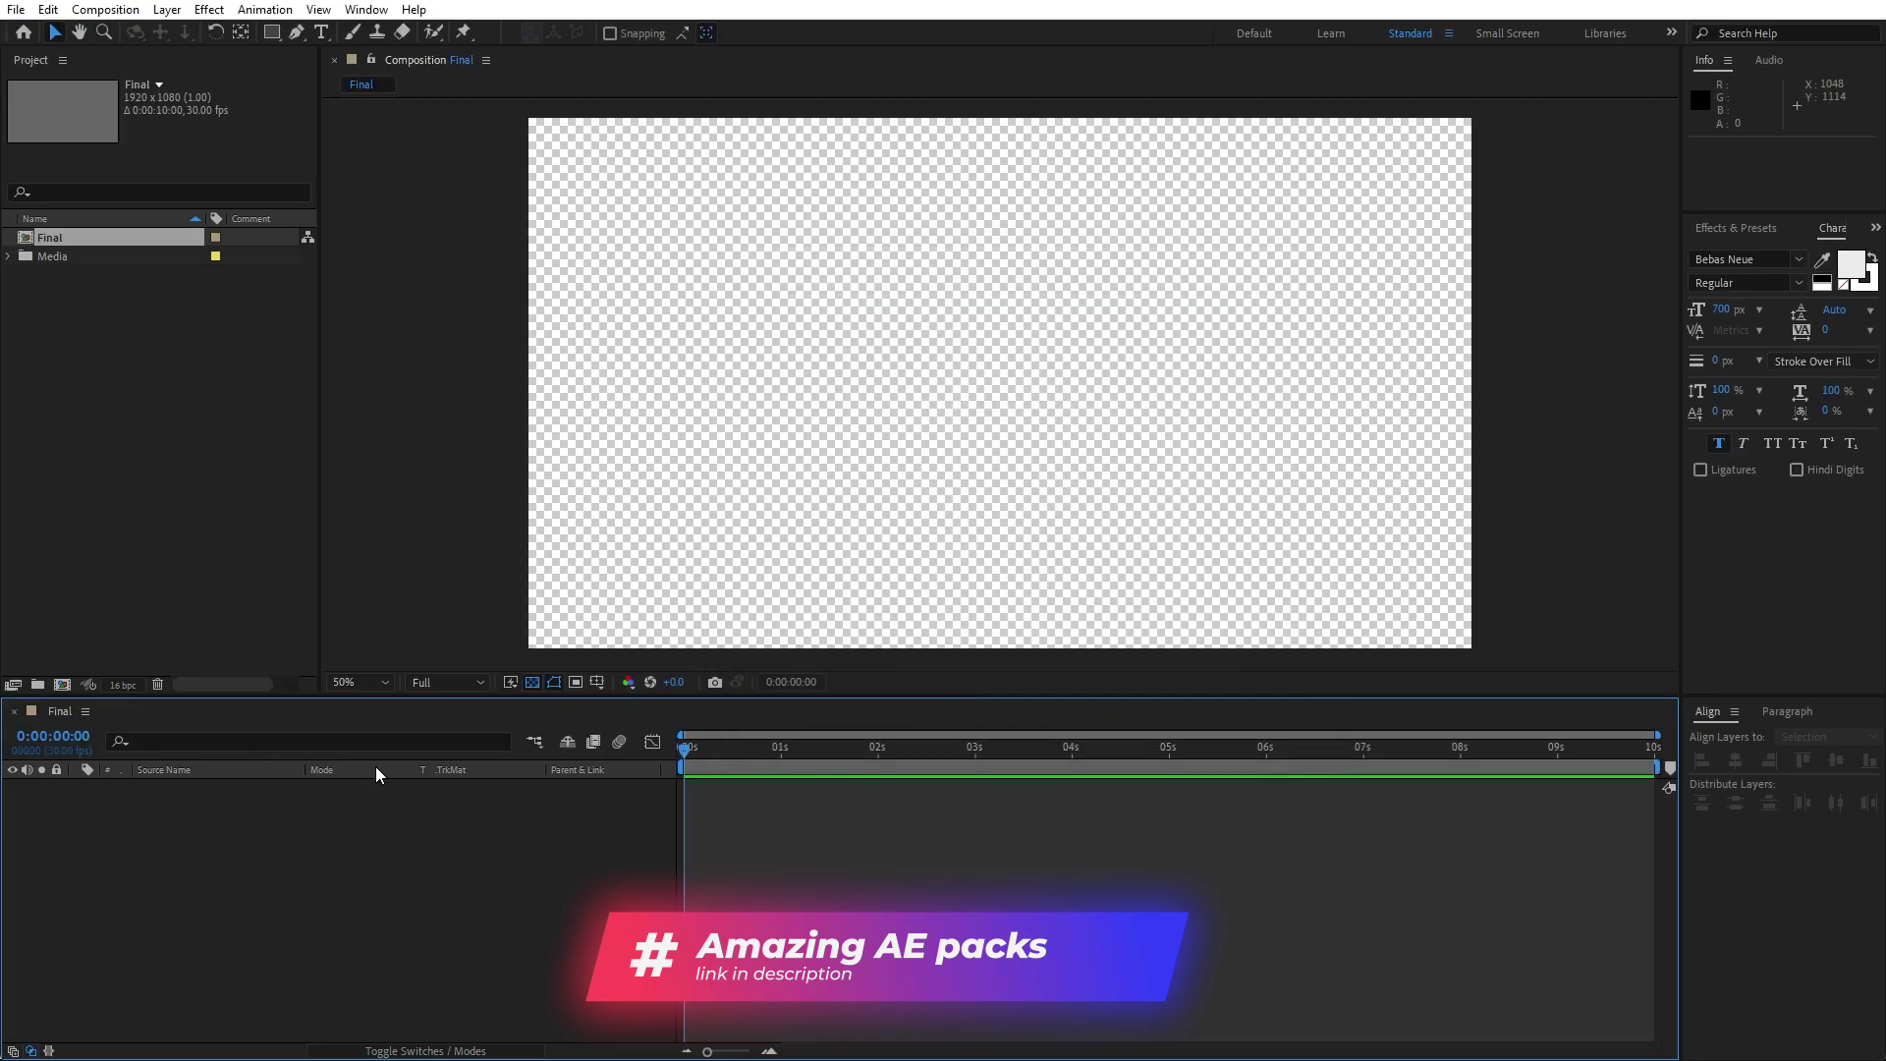
click(532, 686)
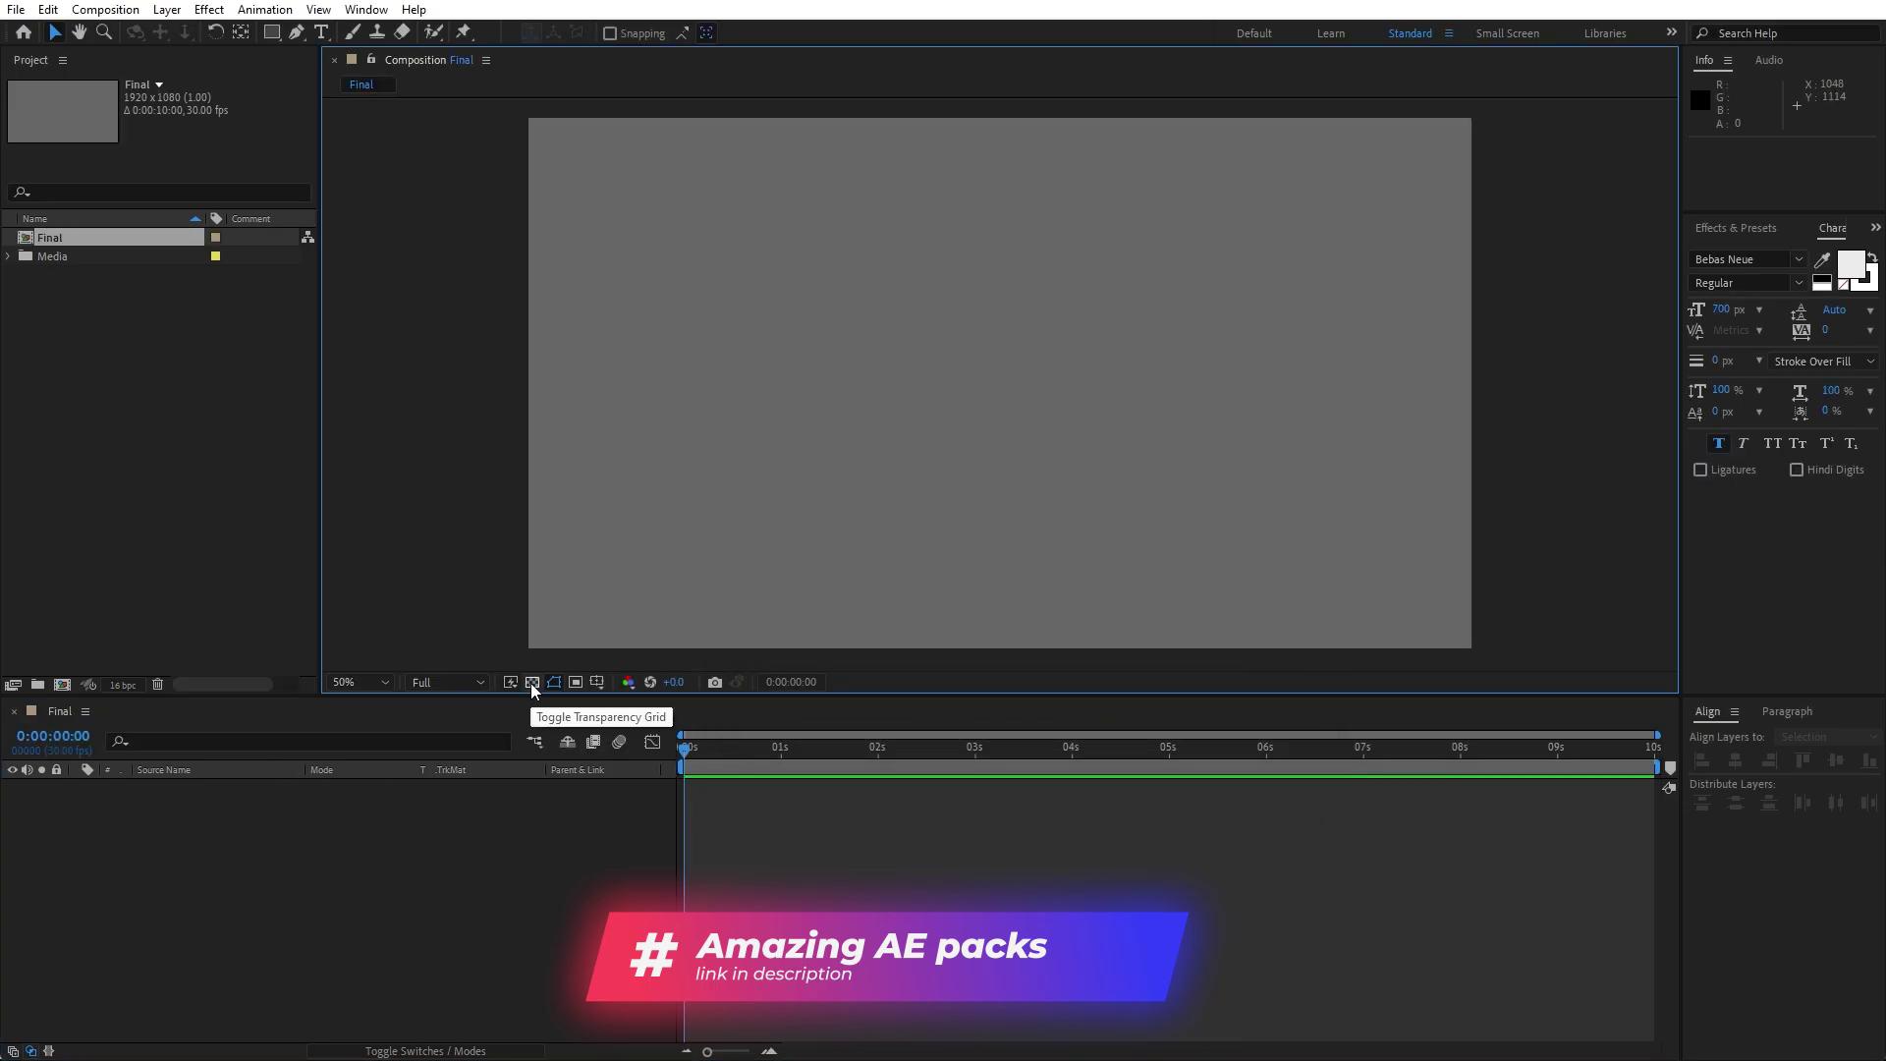
Create a second composition named Part 01 with a duration of 0:00:04:00.
click(63, 686)
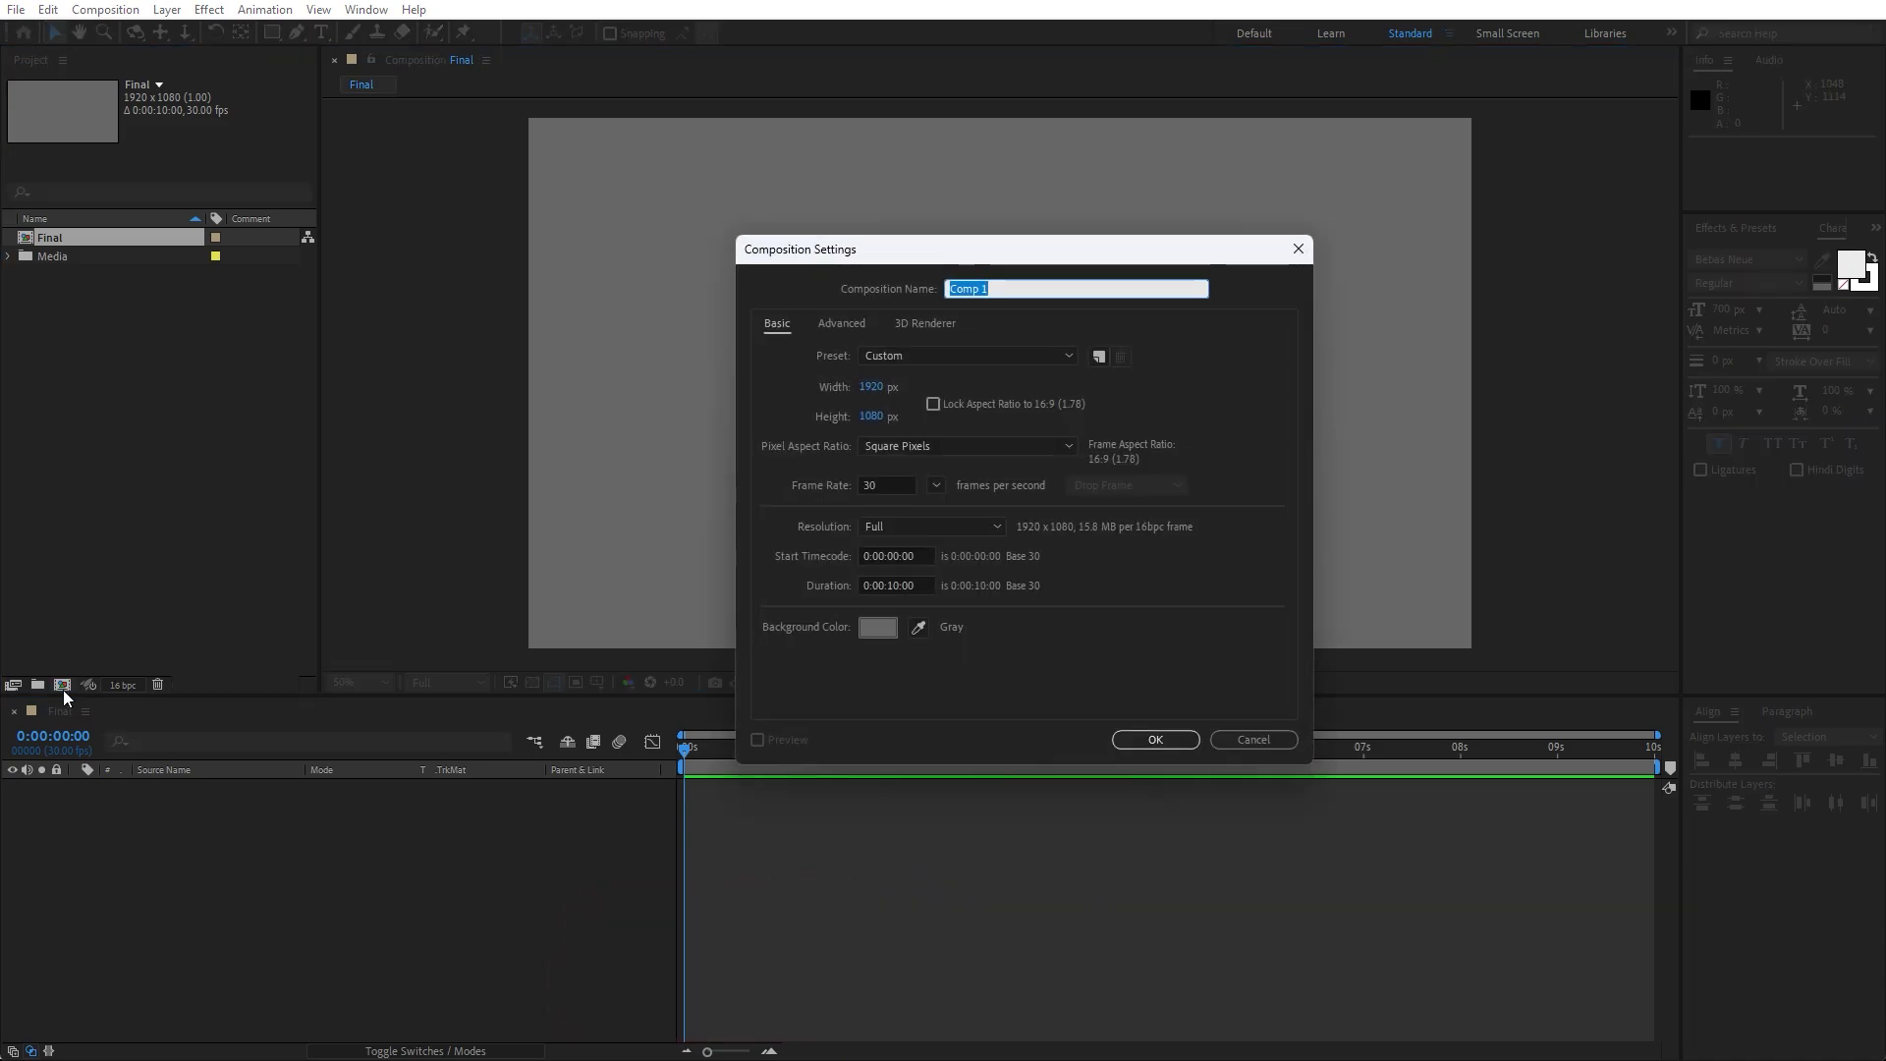
text(Part 01)
click(902, 587)
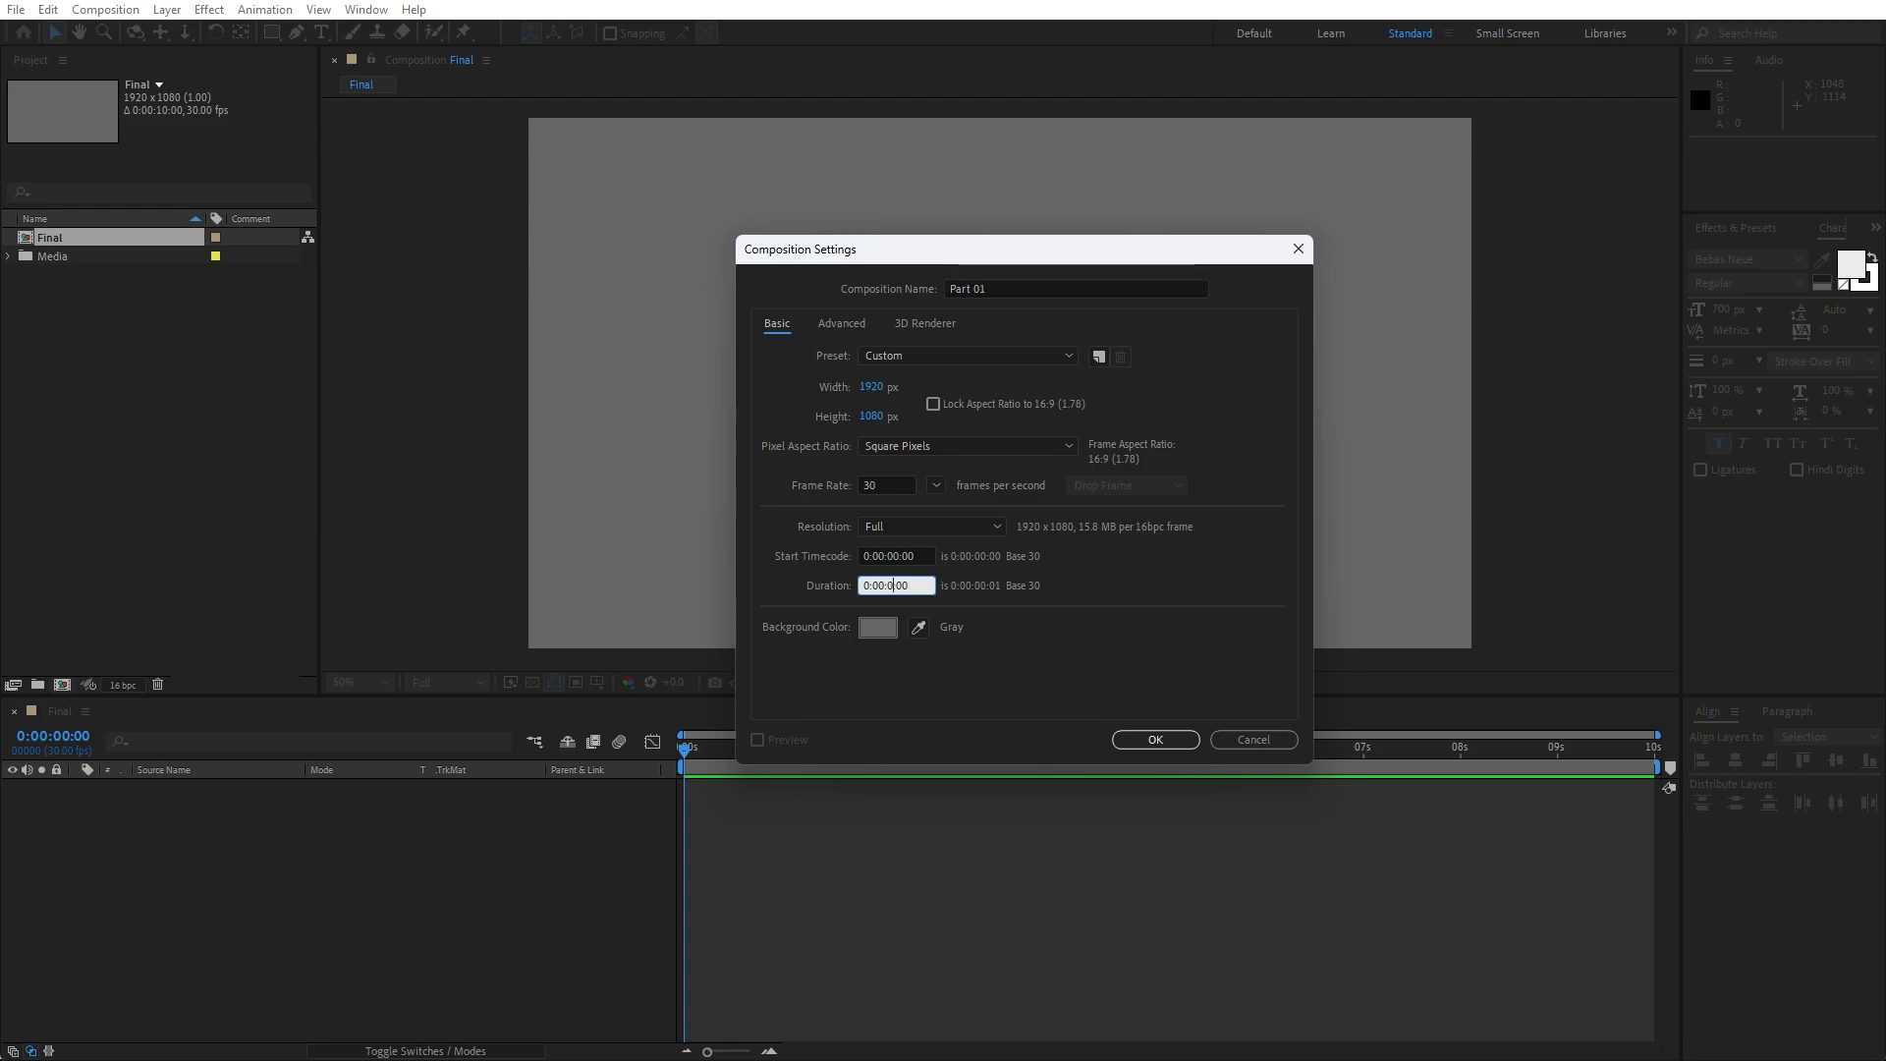
key(BackSpace)
key(BackSpace)
text(04:)
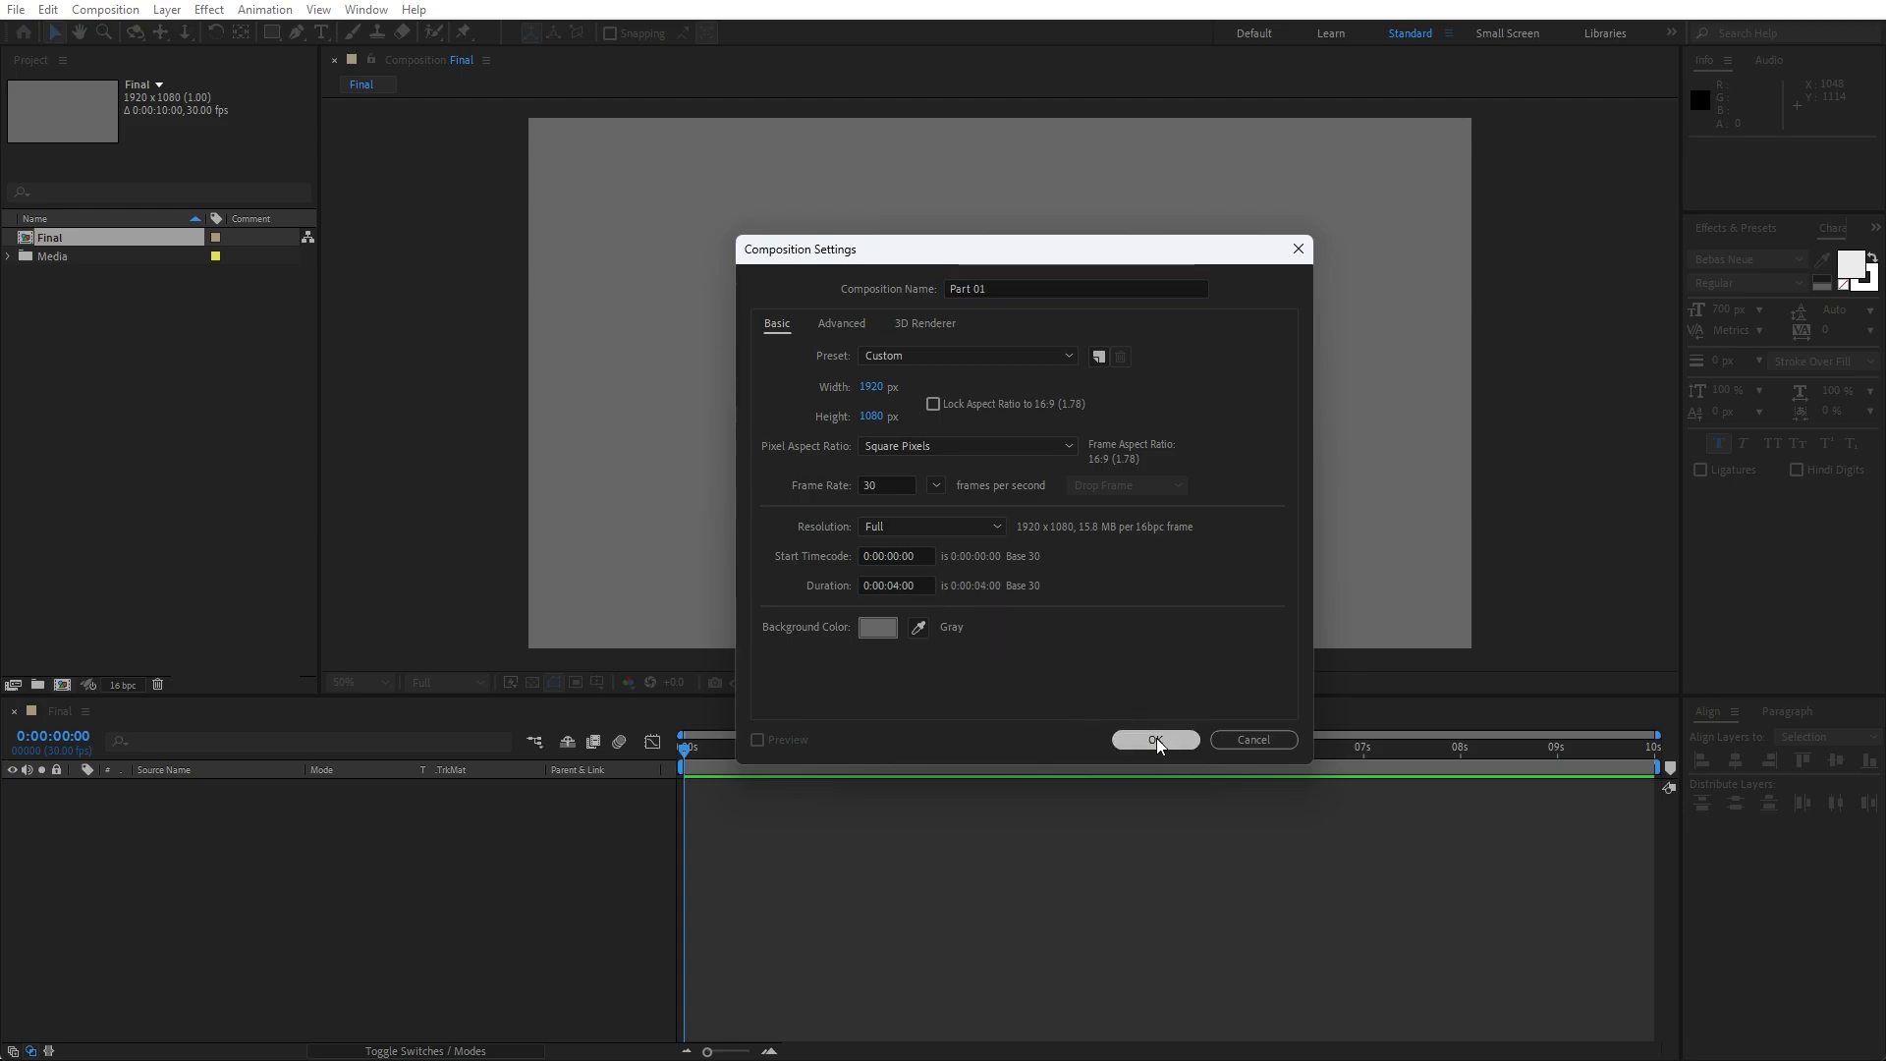
click(1156, 740)
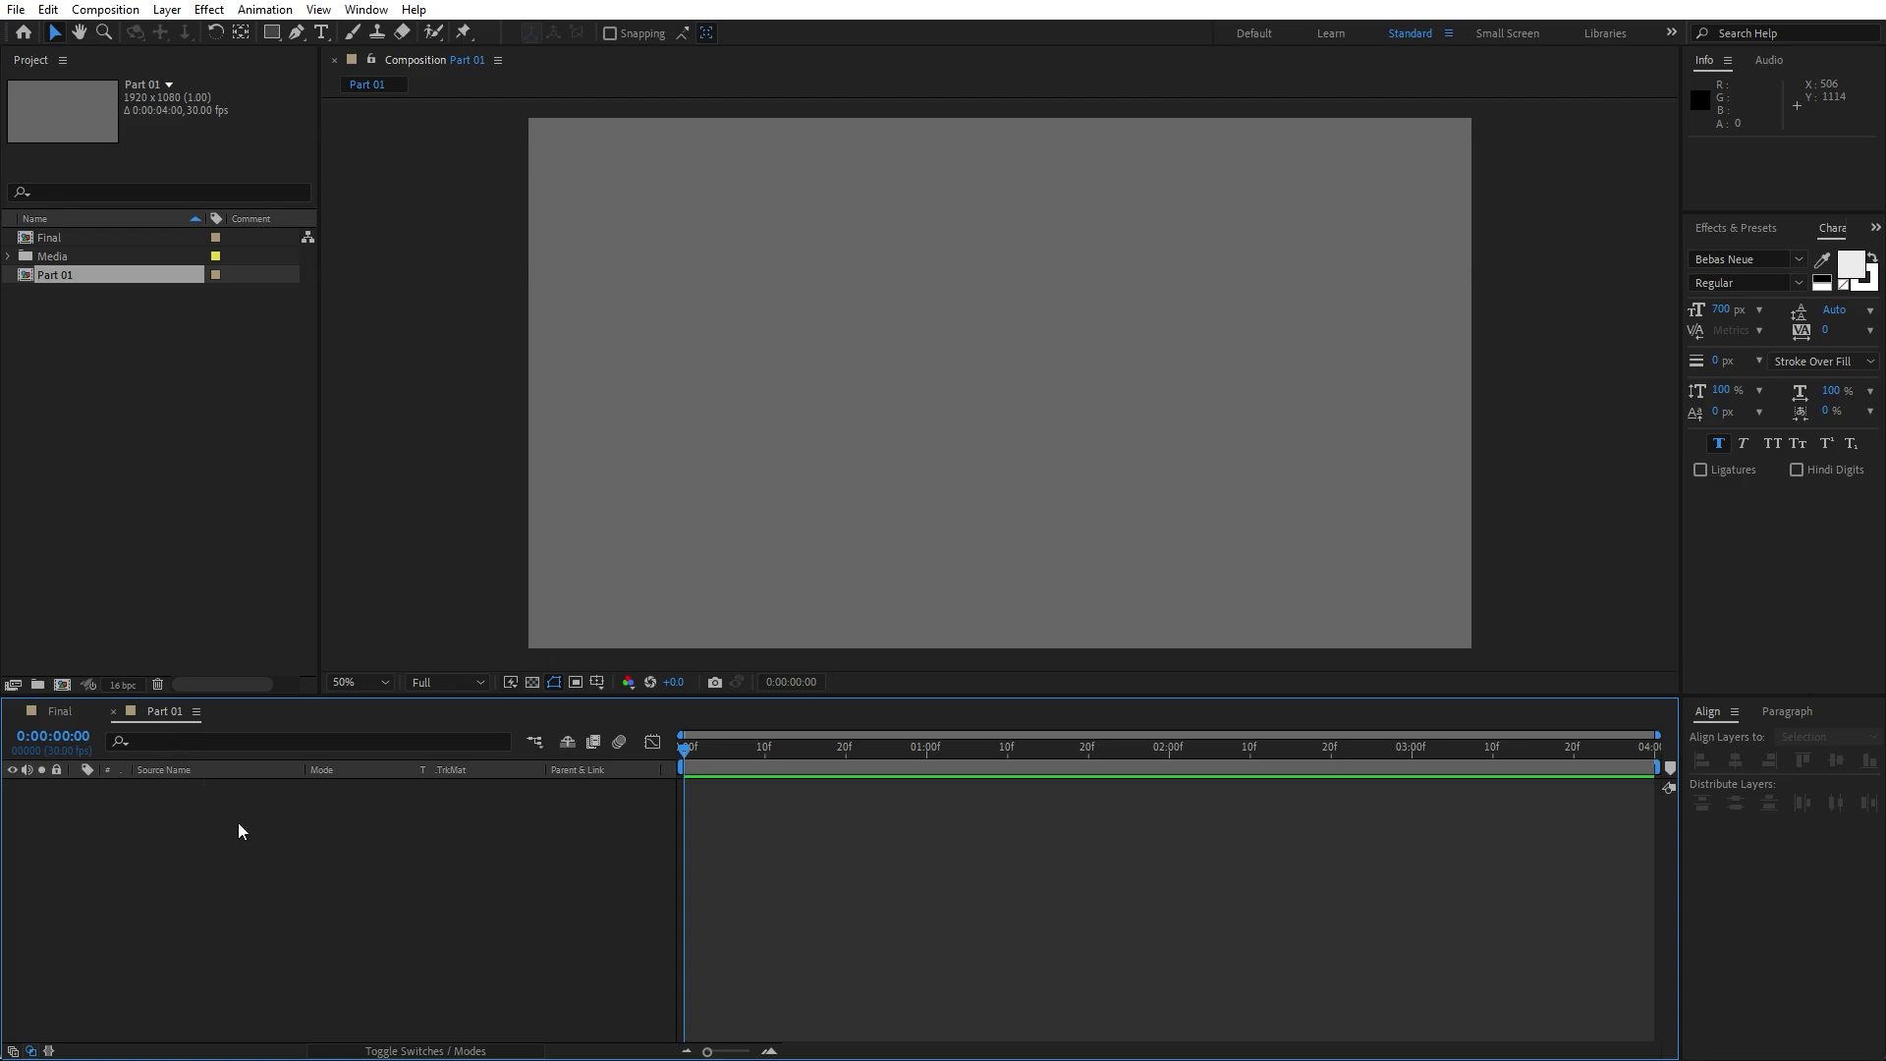
Add a black, composition-sized solid layer named Background to Part 01.
click(134, 483)
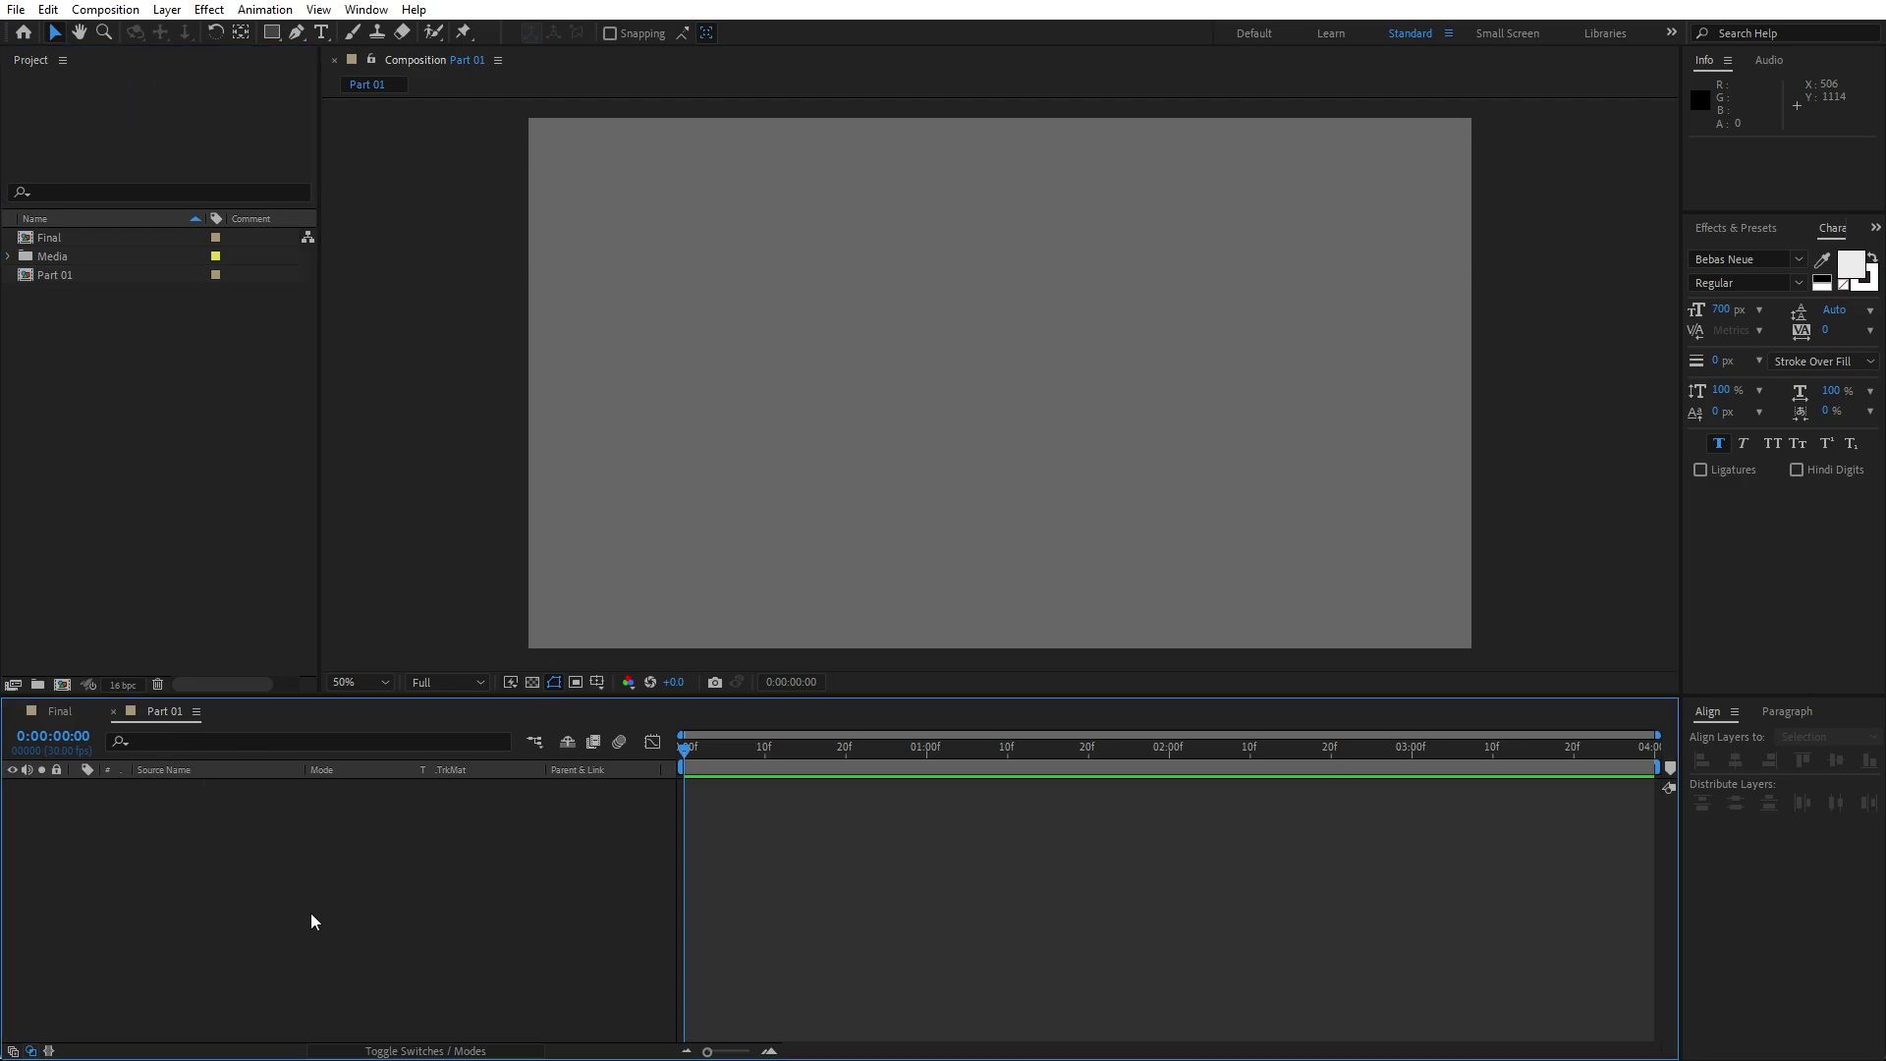
right_click(311, 912)
mouse_move(458, 670)
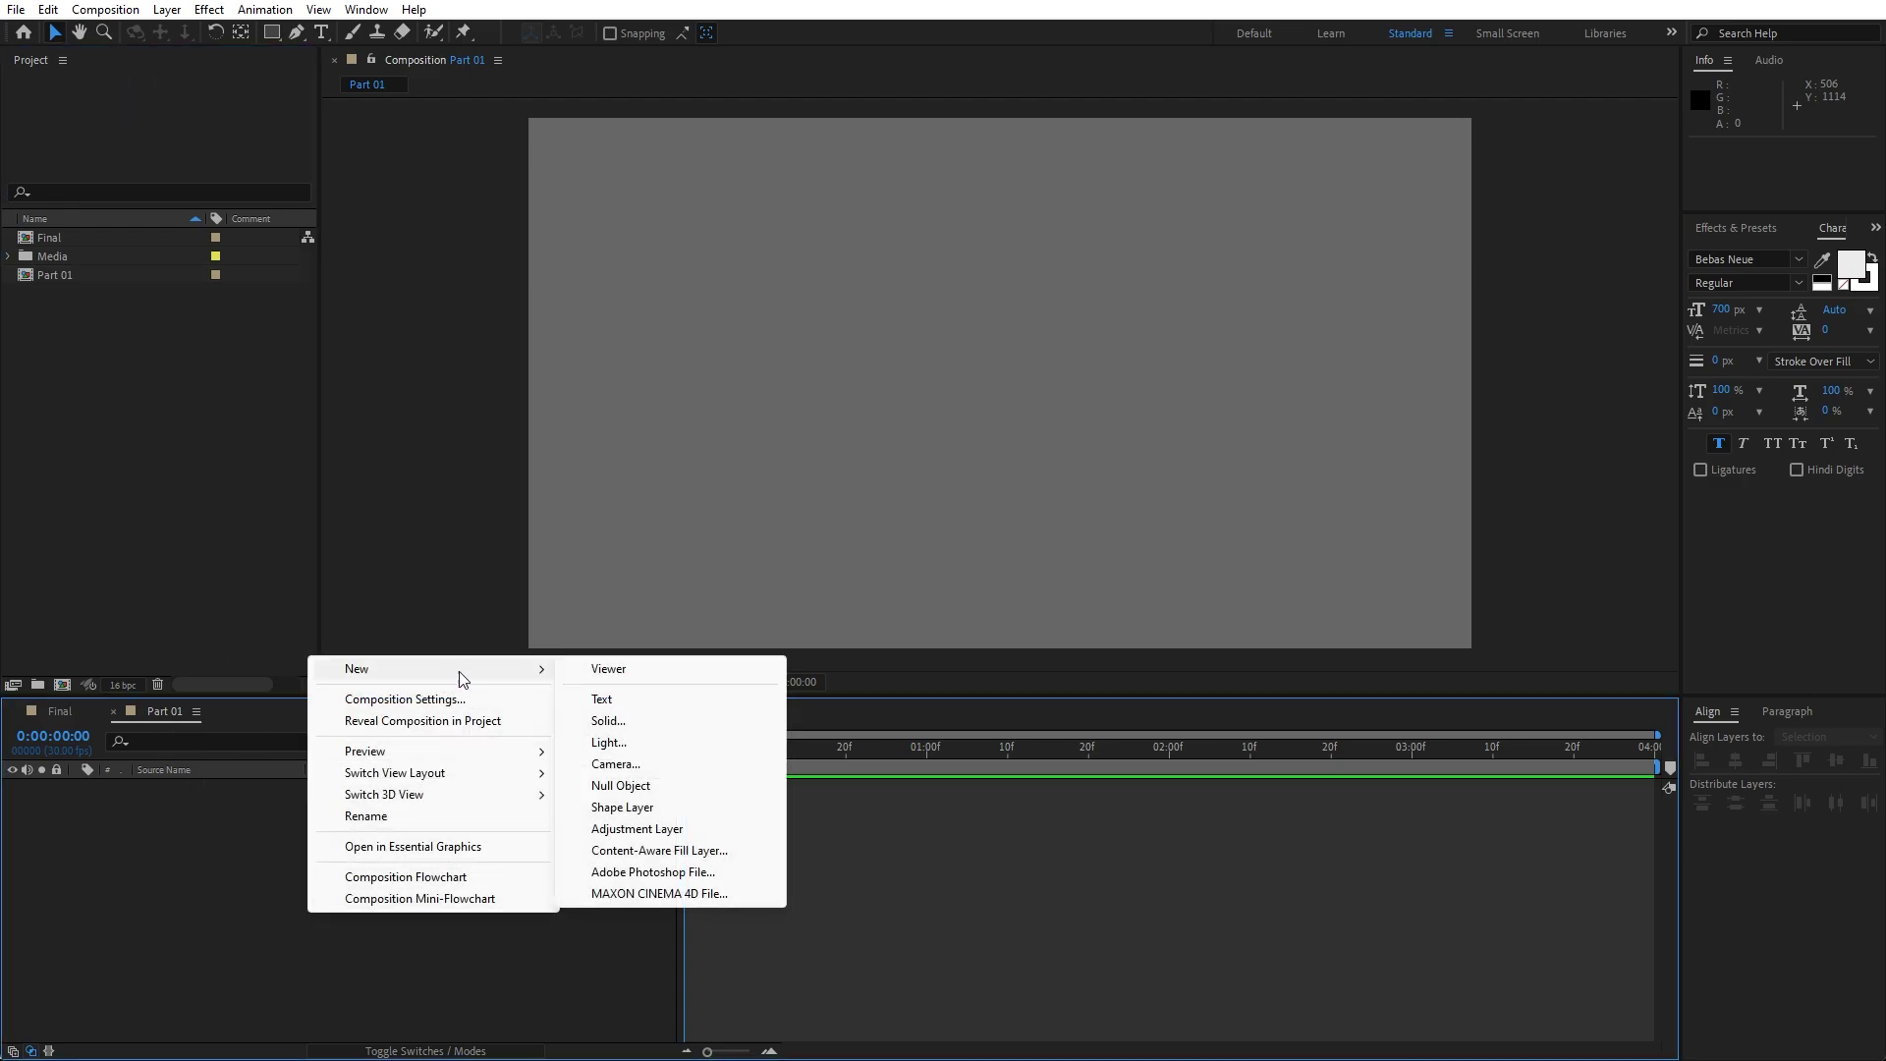
click(607, 721)
text(Background)
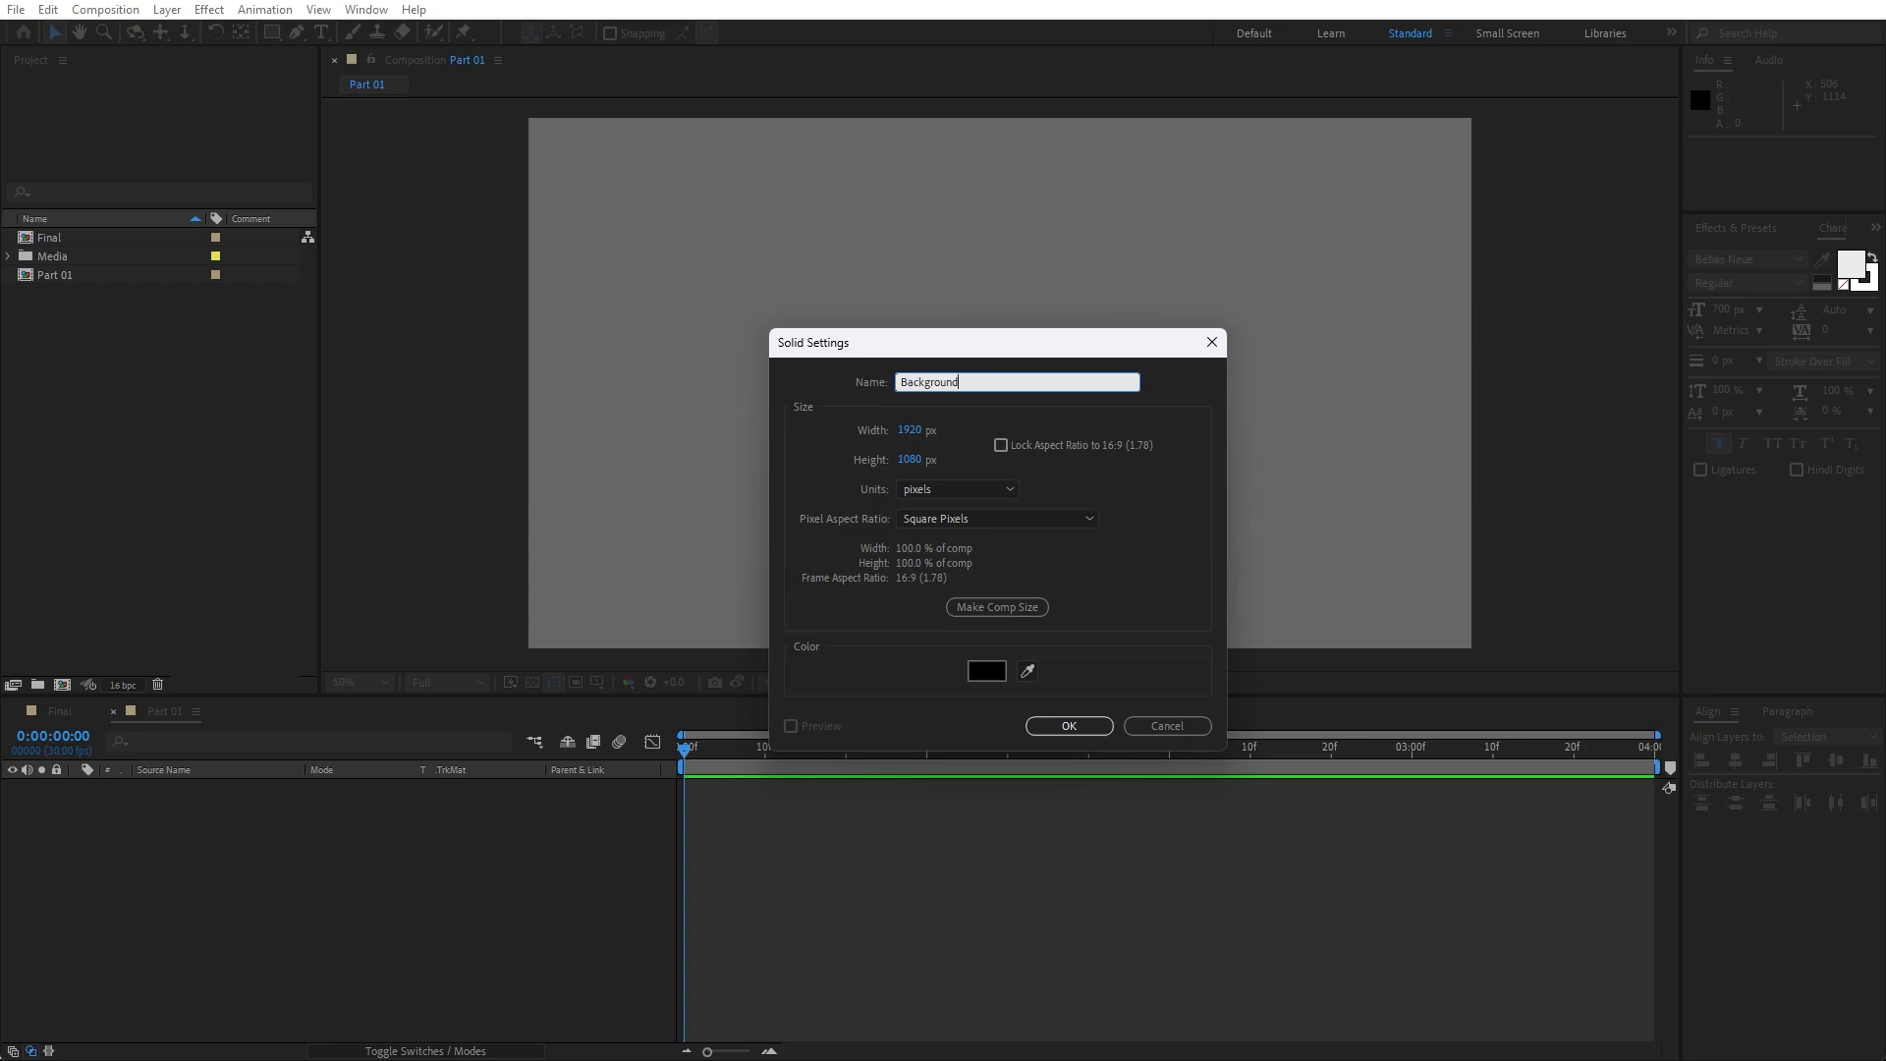
click(1068, 726)
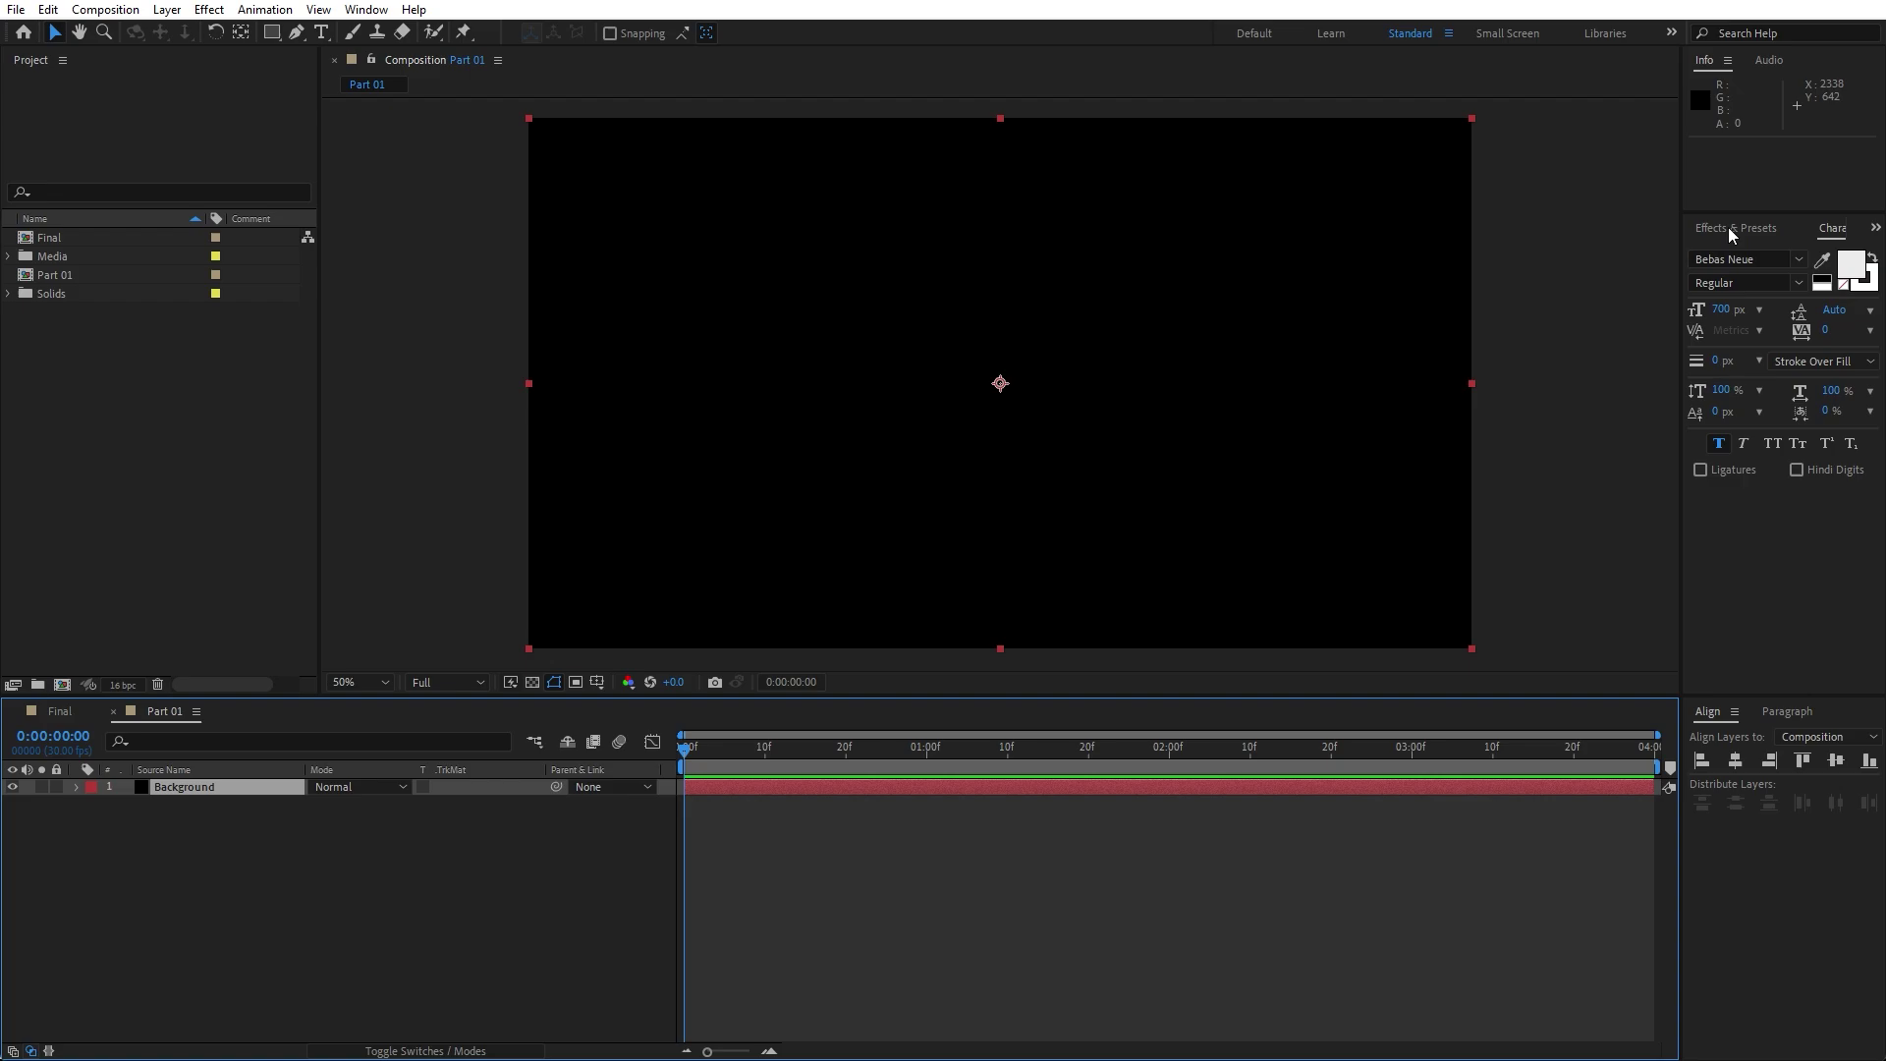
Find the Fractal Noise effect and apply it to the Background layer.
click(1729, 228)
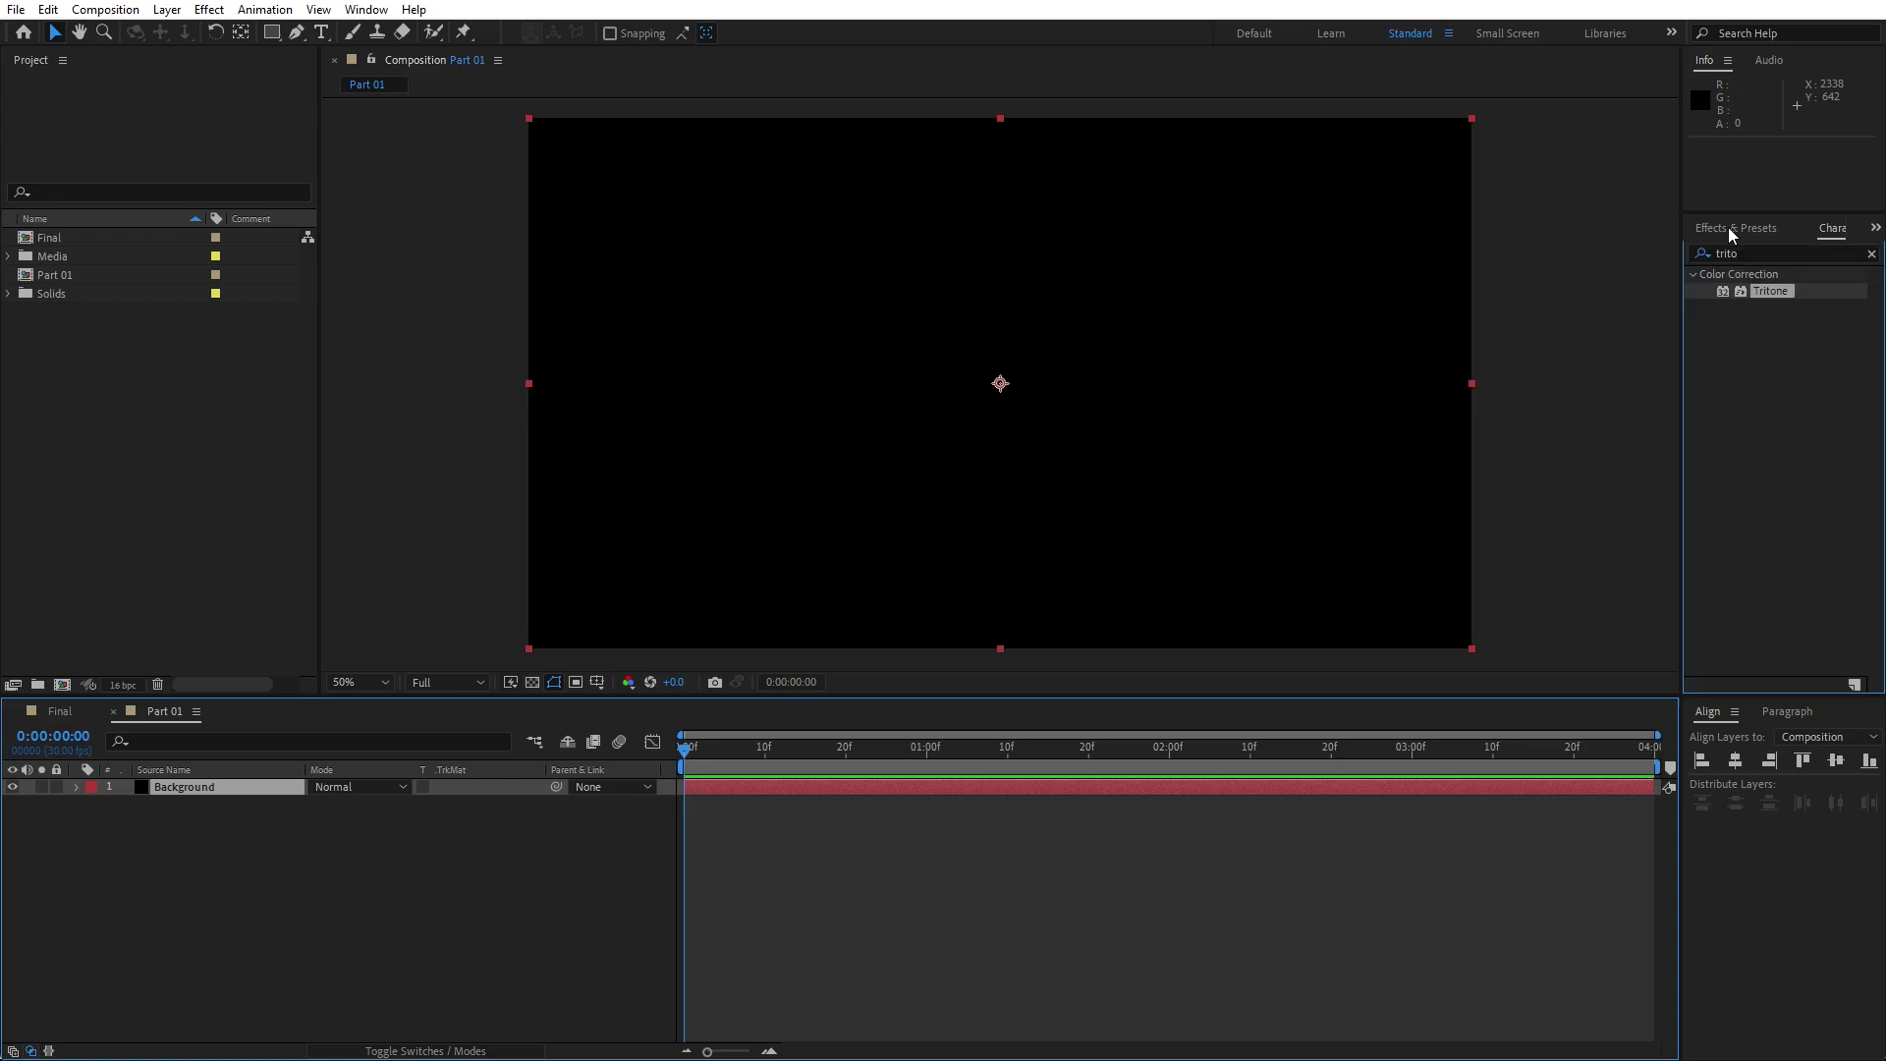
click(1871, 254)
click(366, 9)
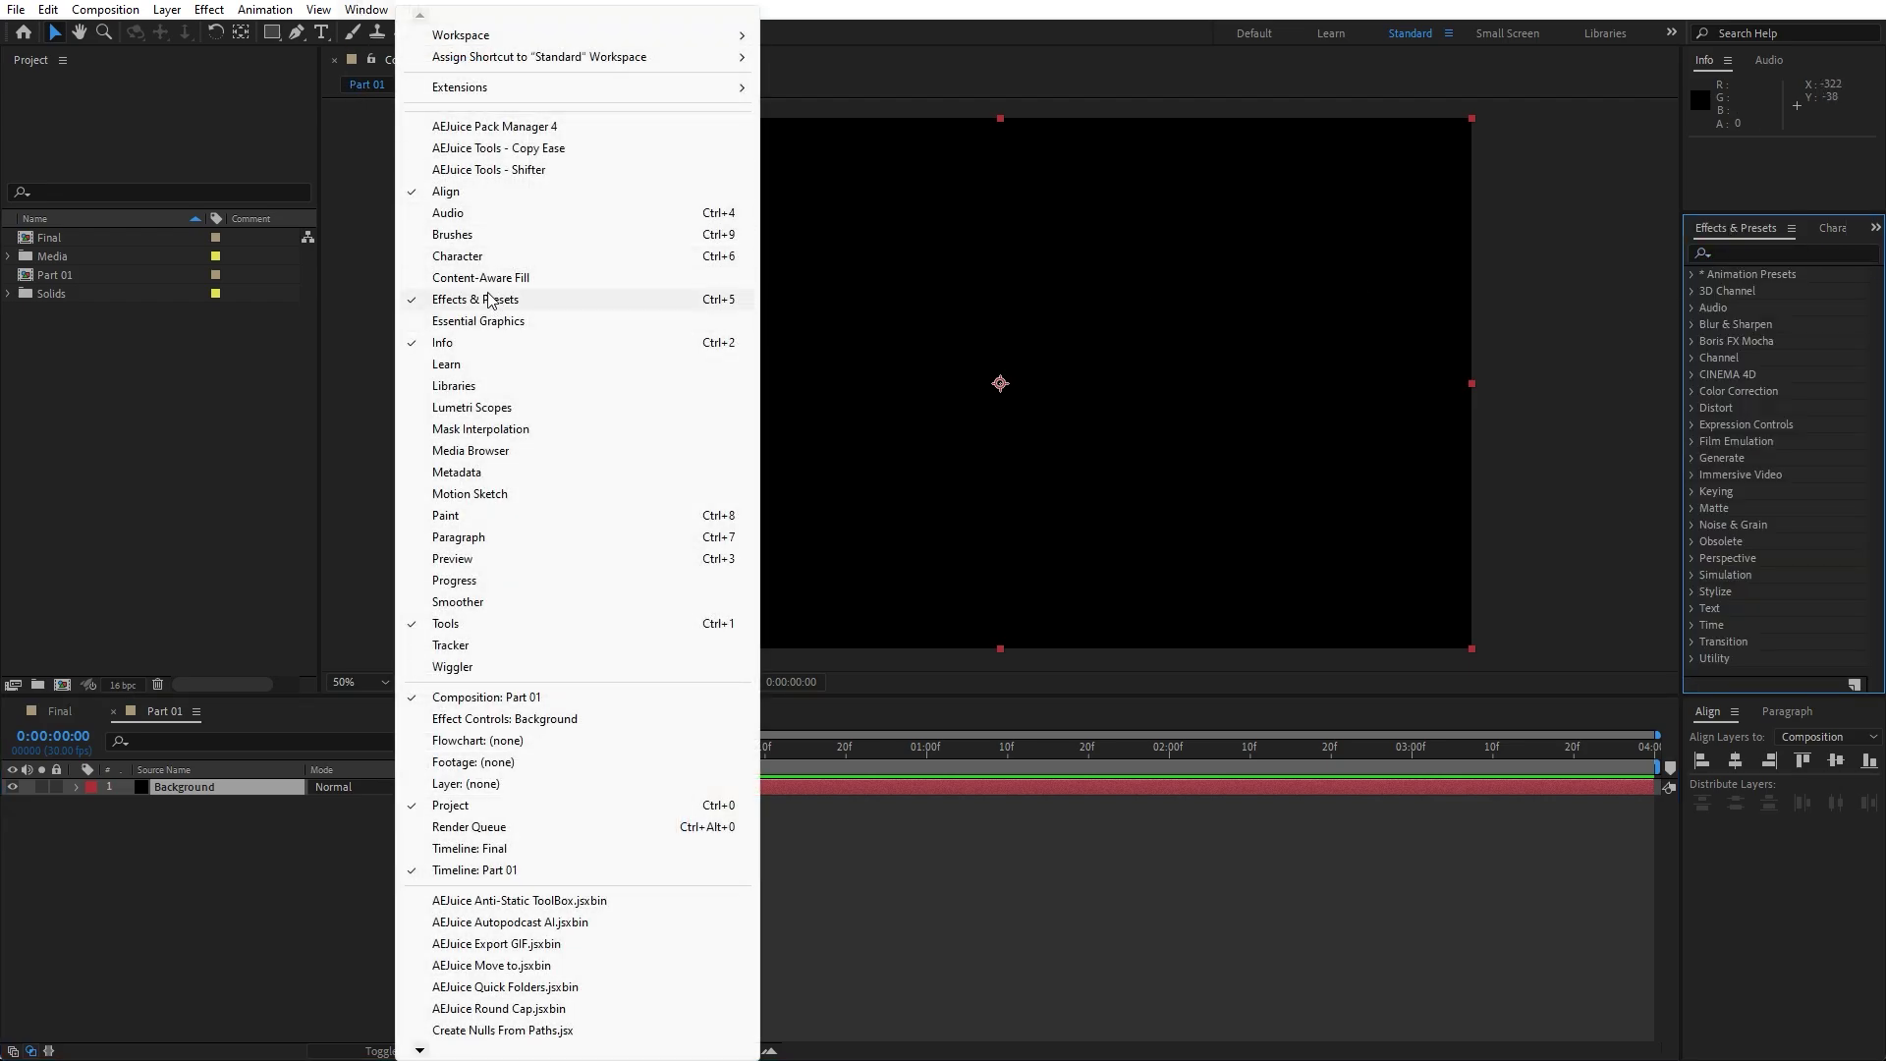
click(1755, 254)
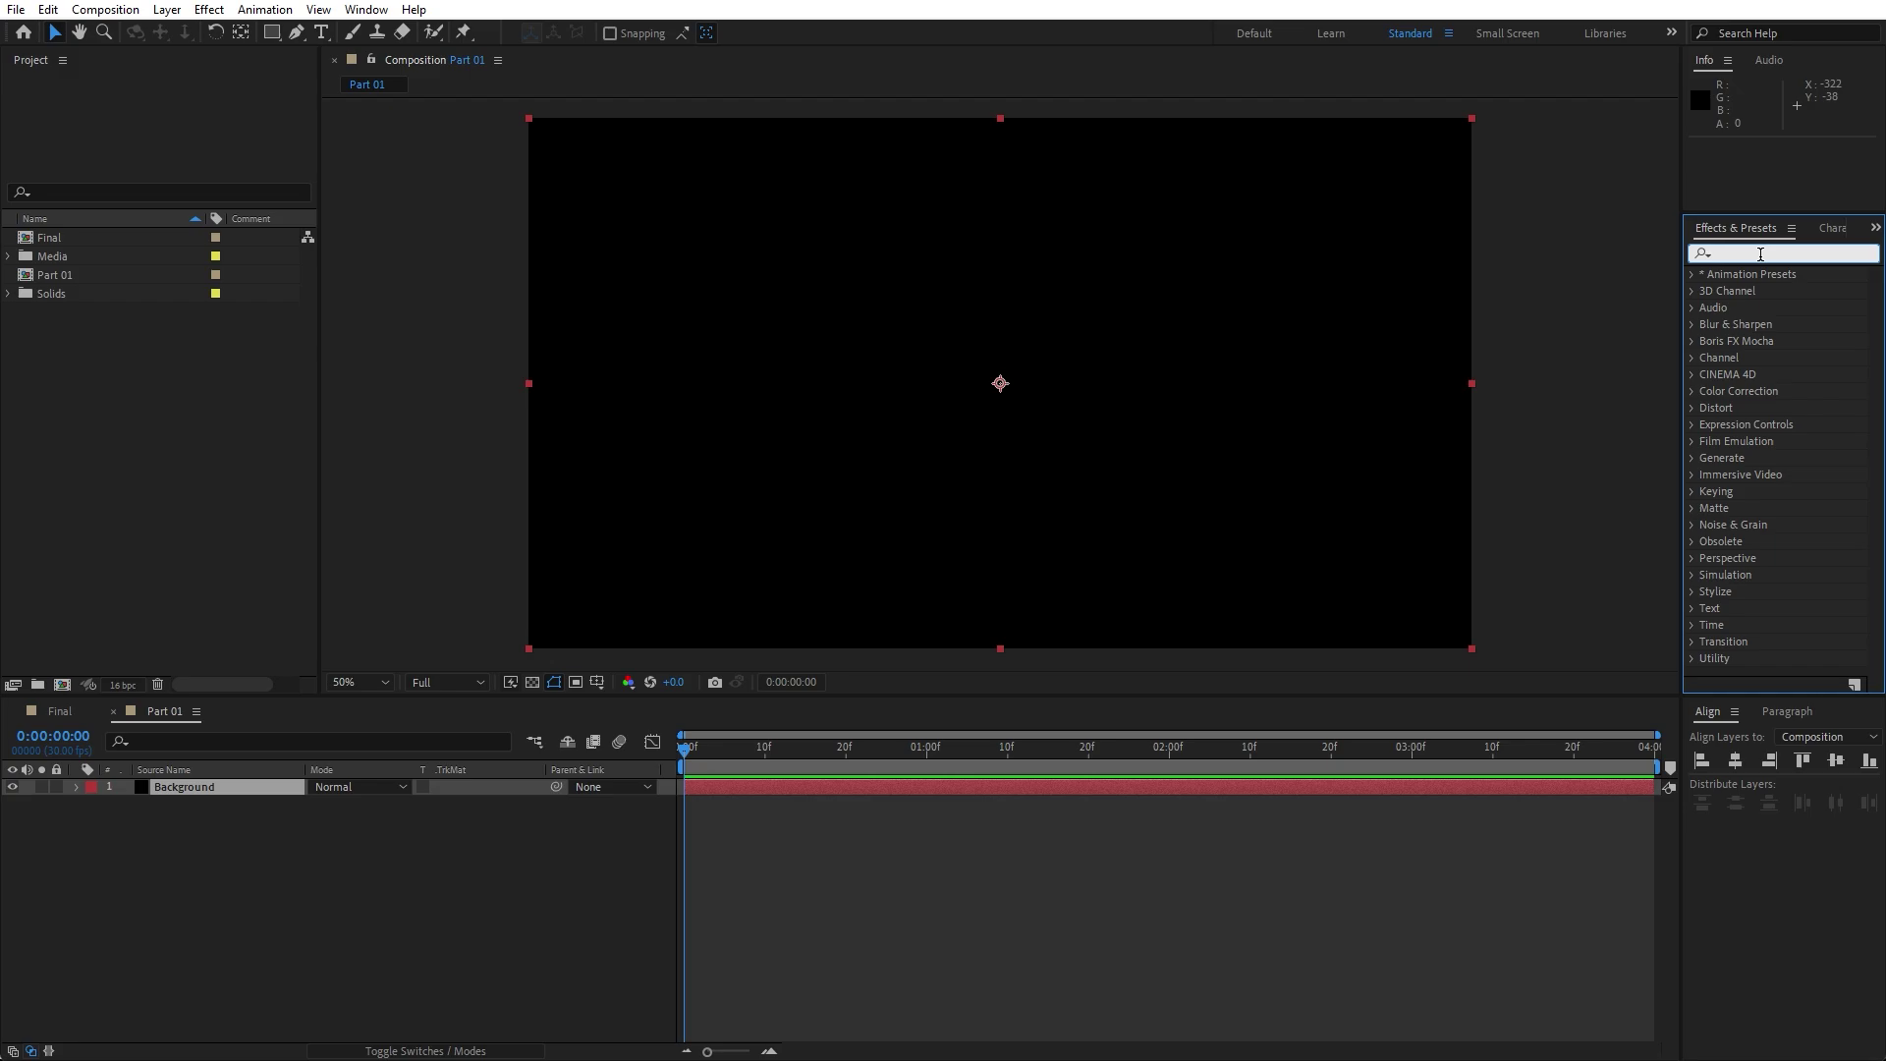
text(fract)
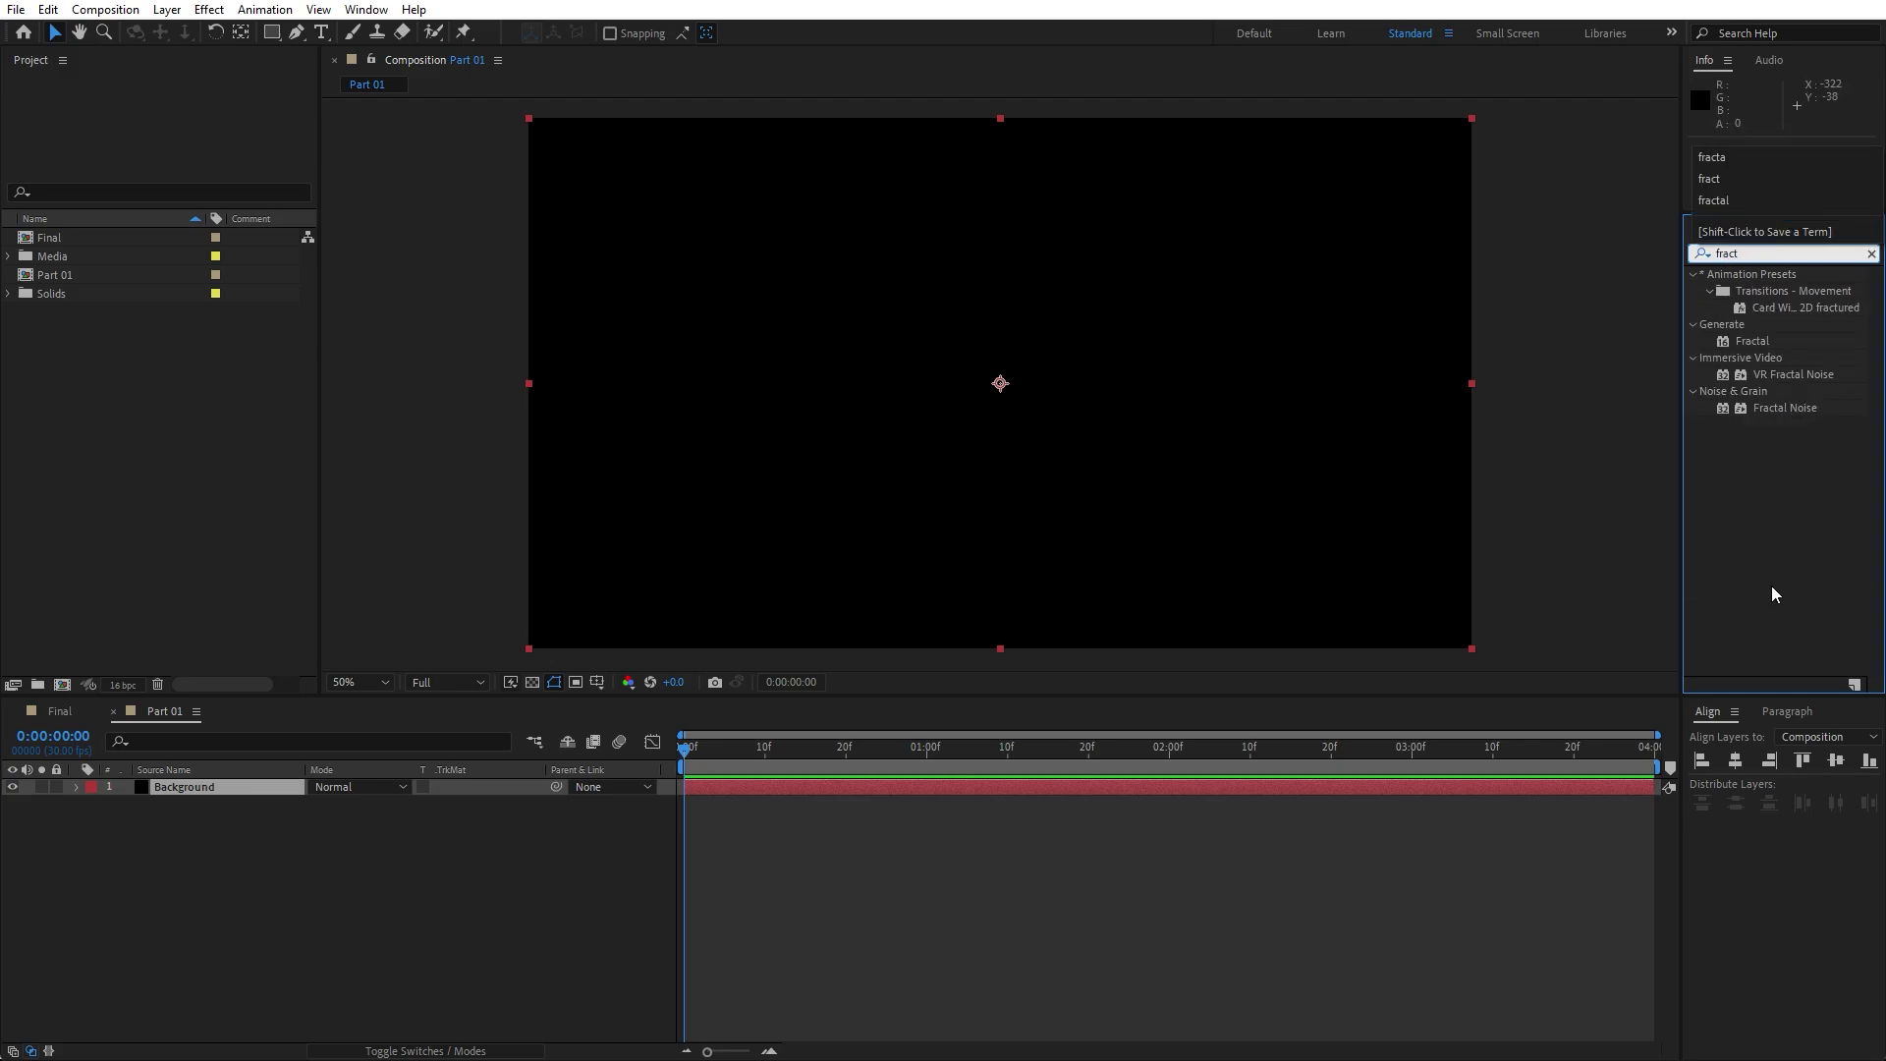
drag(1793, 411, 220, 788)
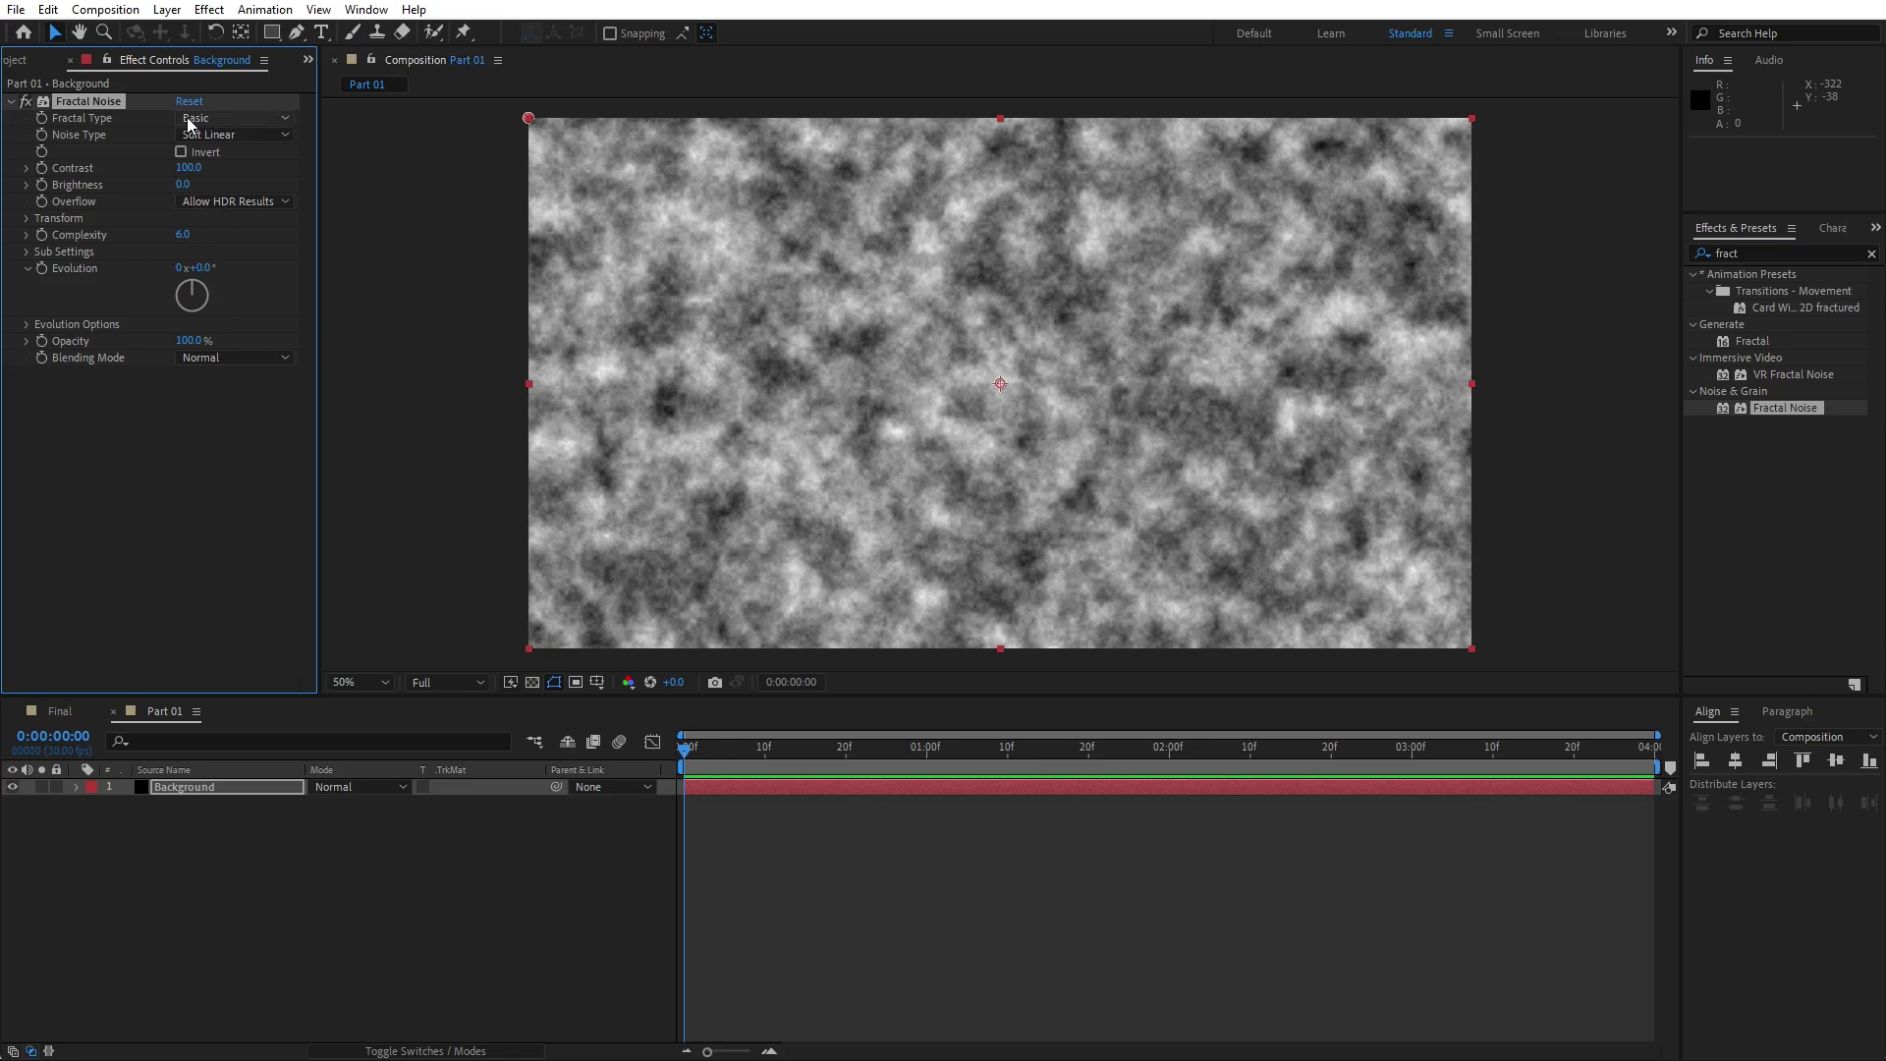
Set the Fractal Noise effect's fractal type to Subscale and its contrast to 300.
click(203, 116)
click(271, 448)
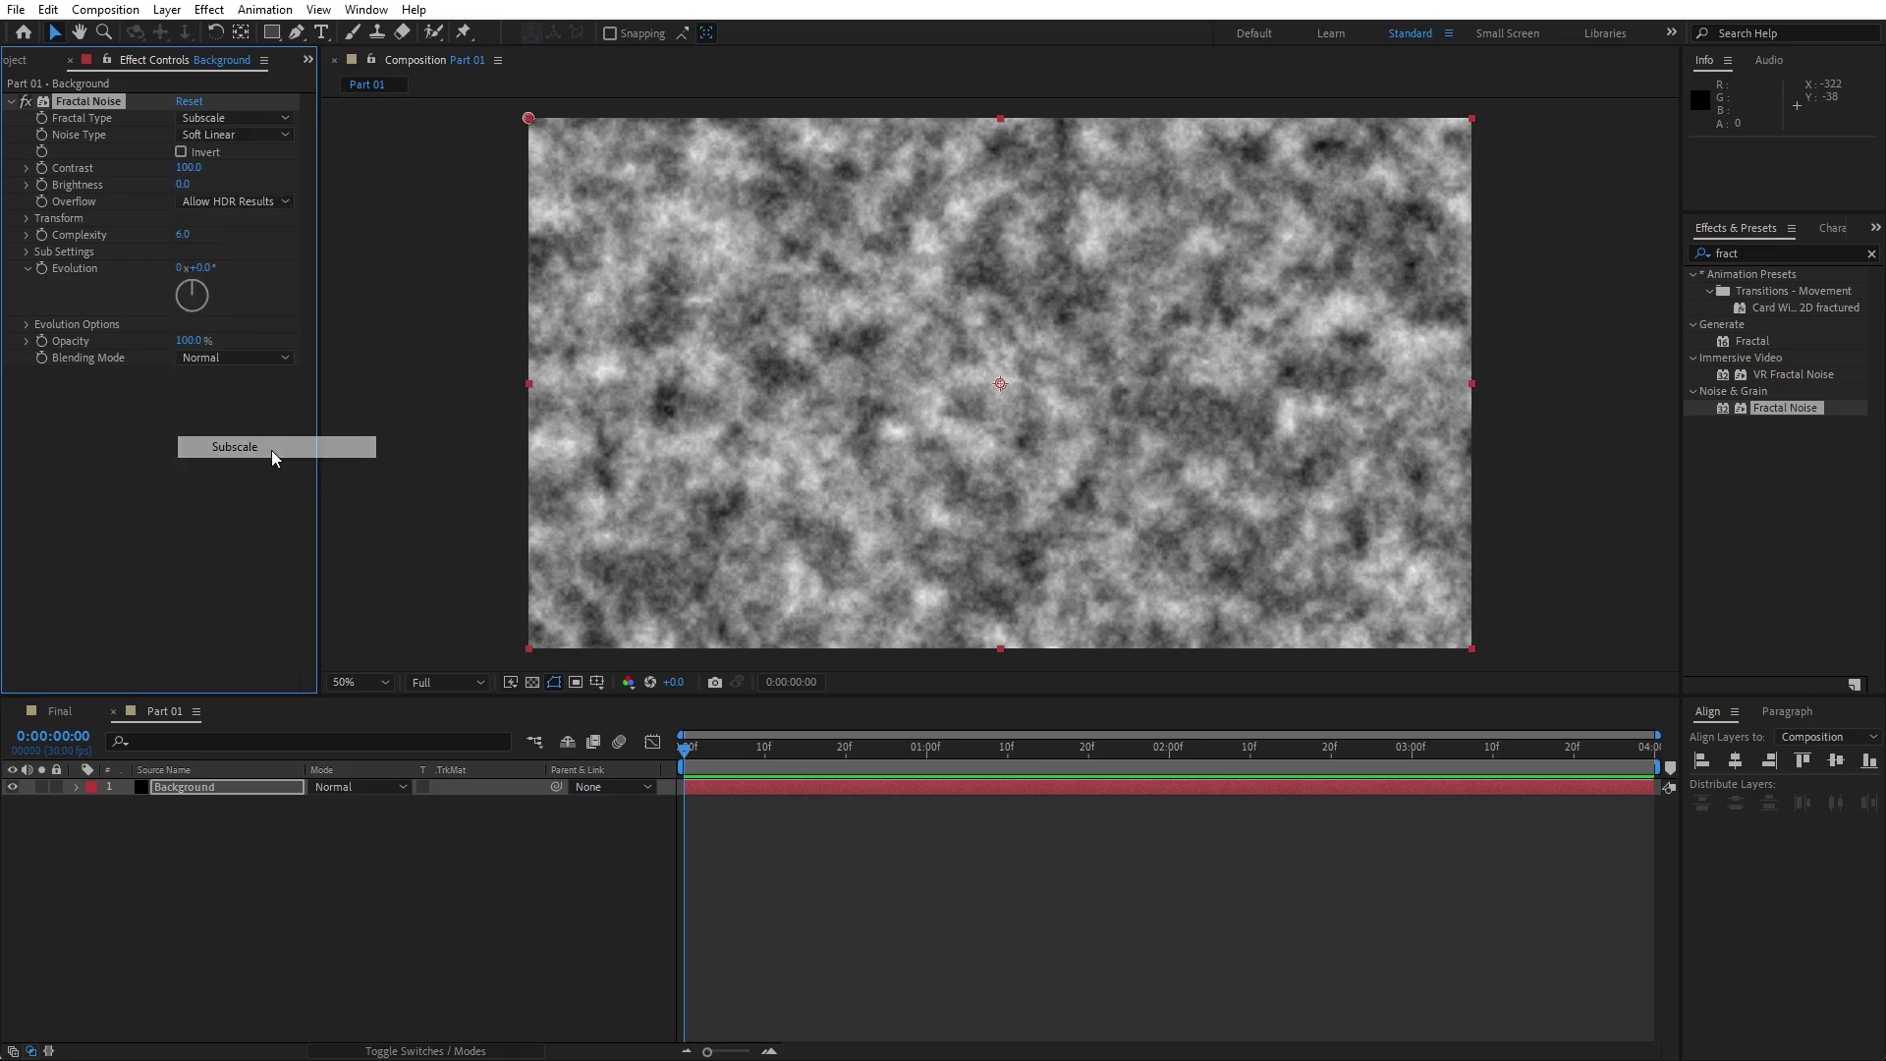
text(300)
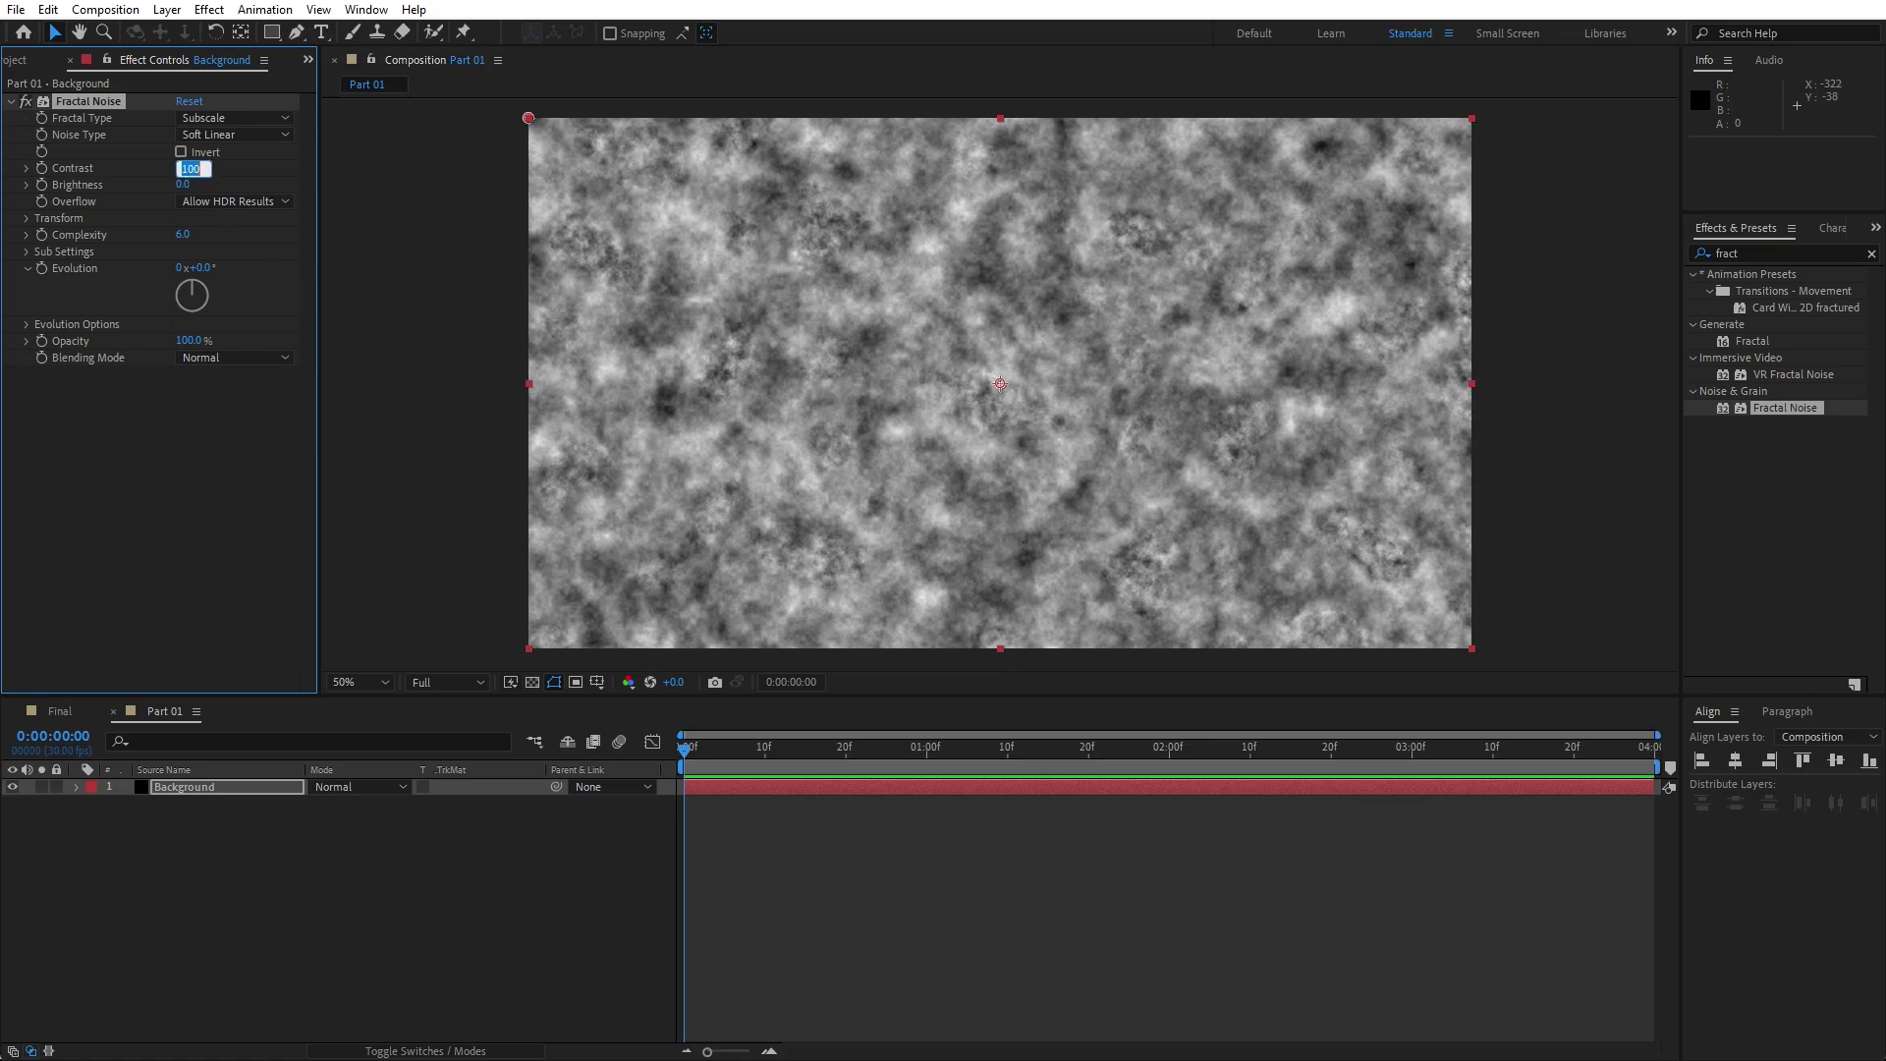
click(220, 474)
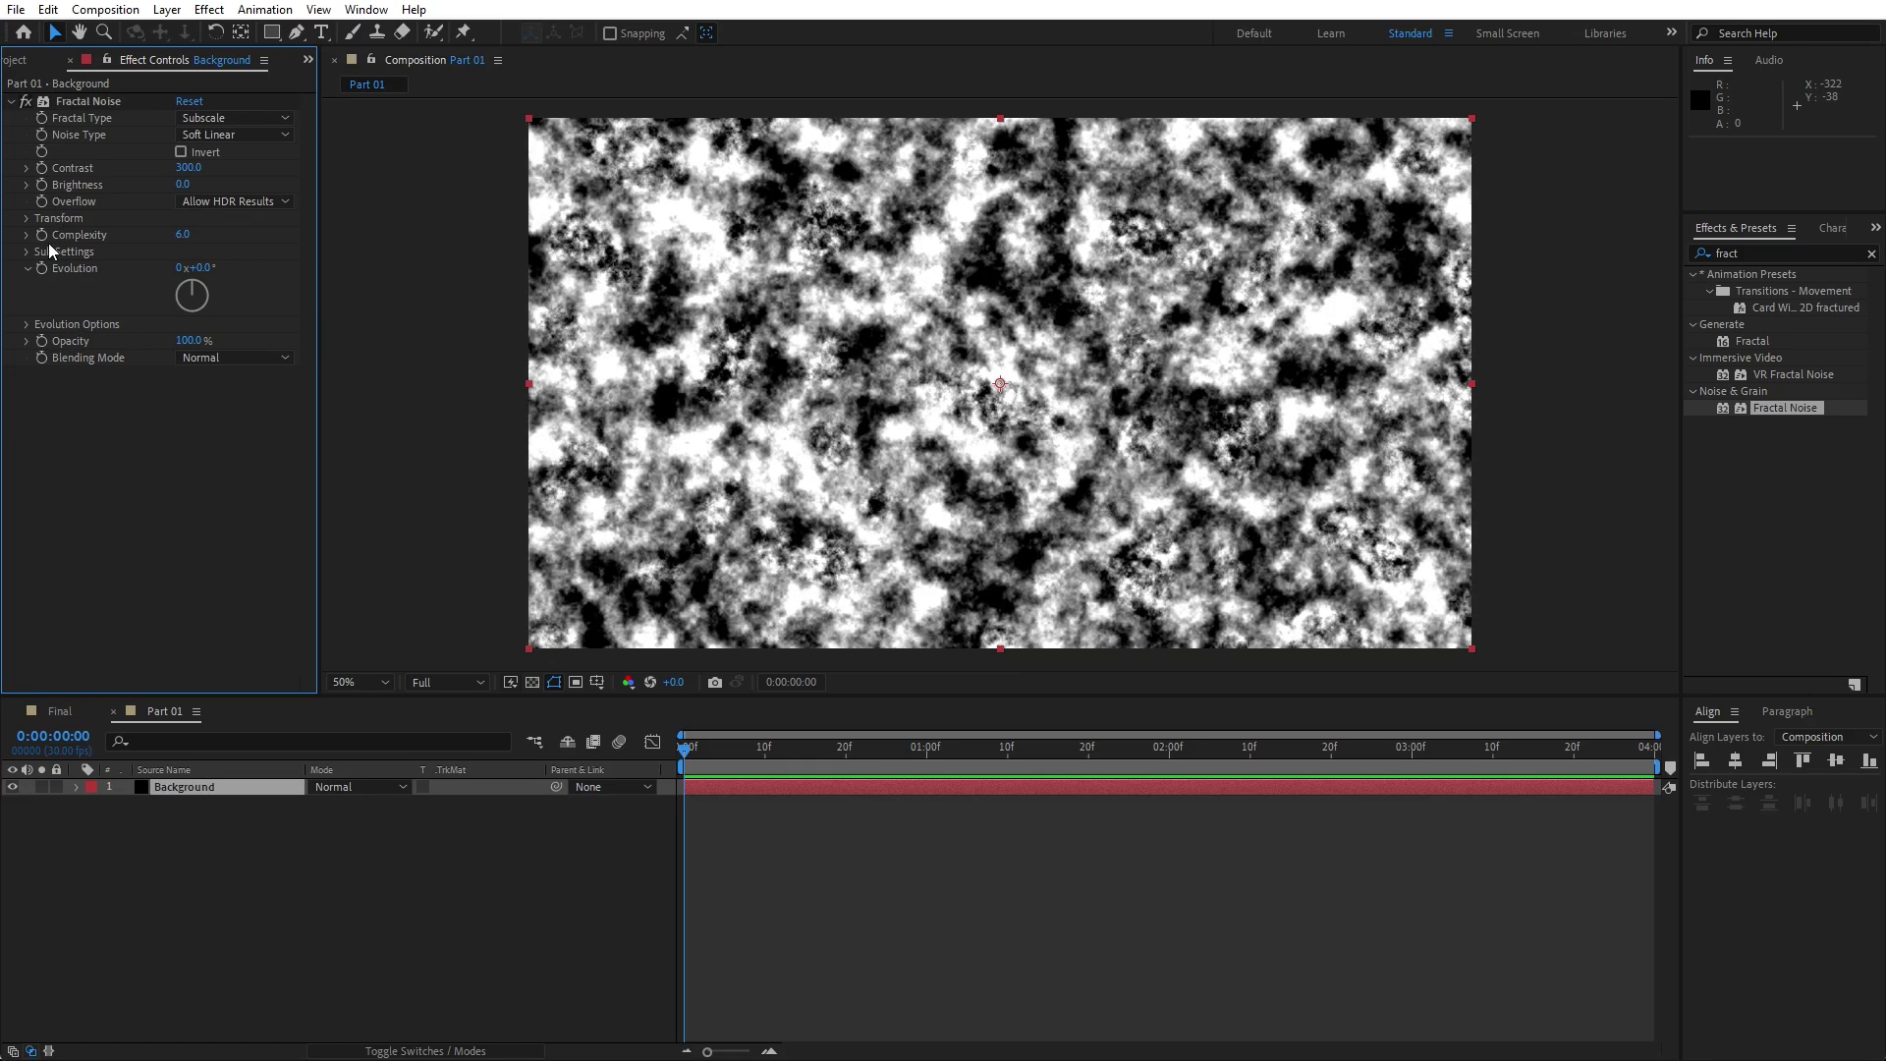
Set the uniform scale in the Fractal Noise transform settings to 300.
click(27, 220)
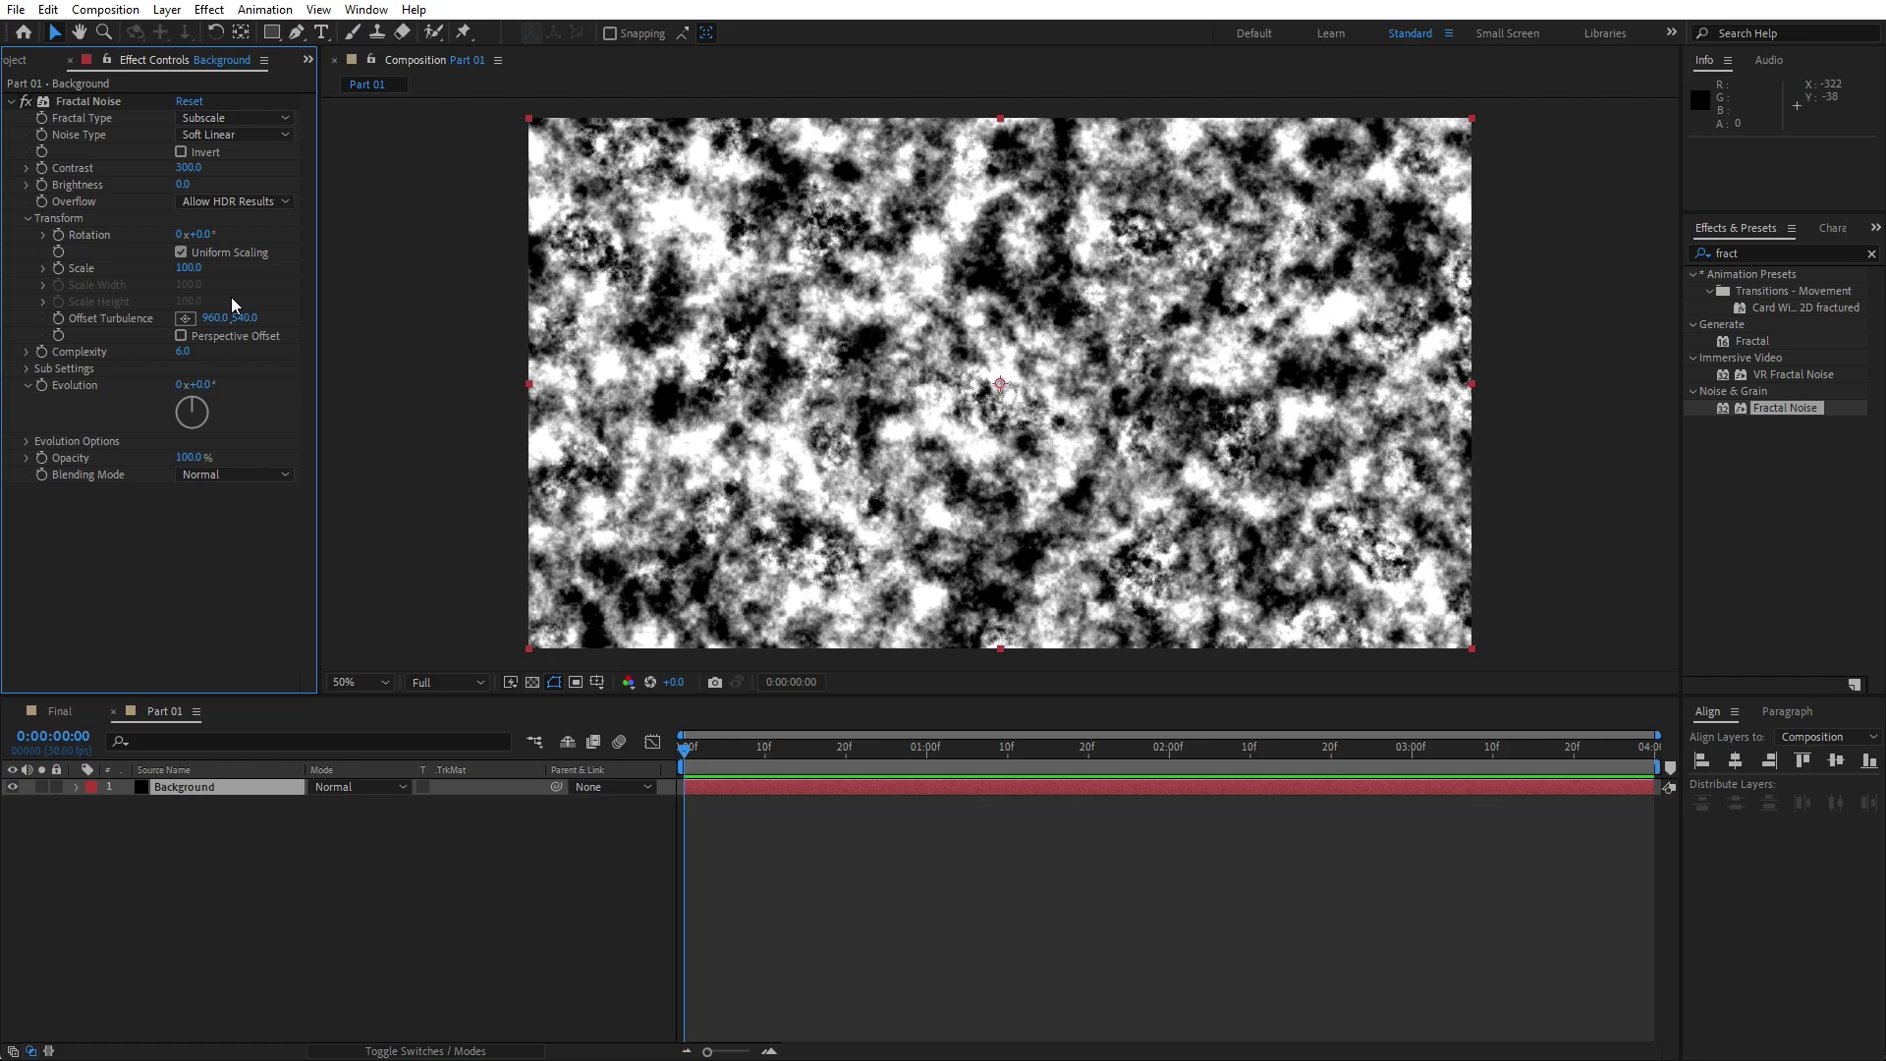
click(187, 267)
text(300)
key(Return)
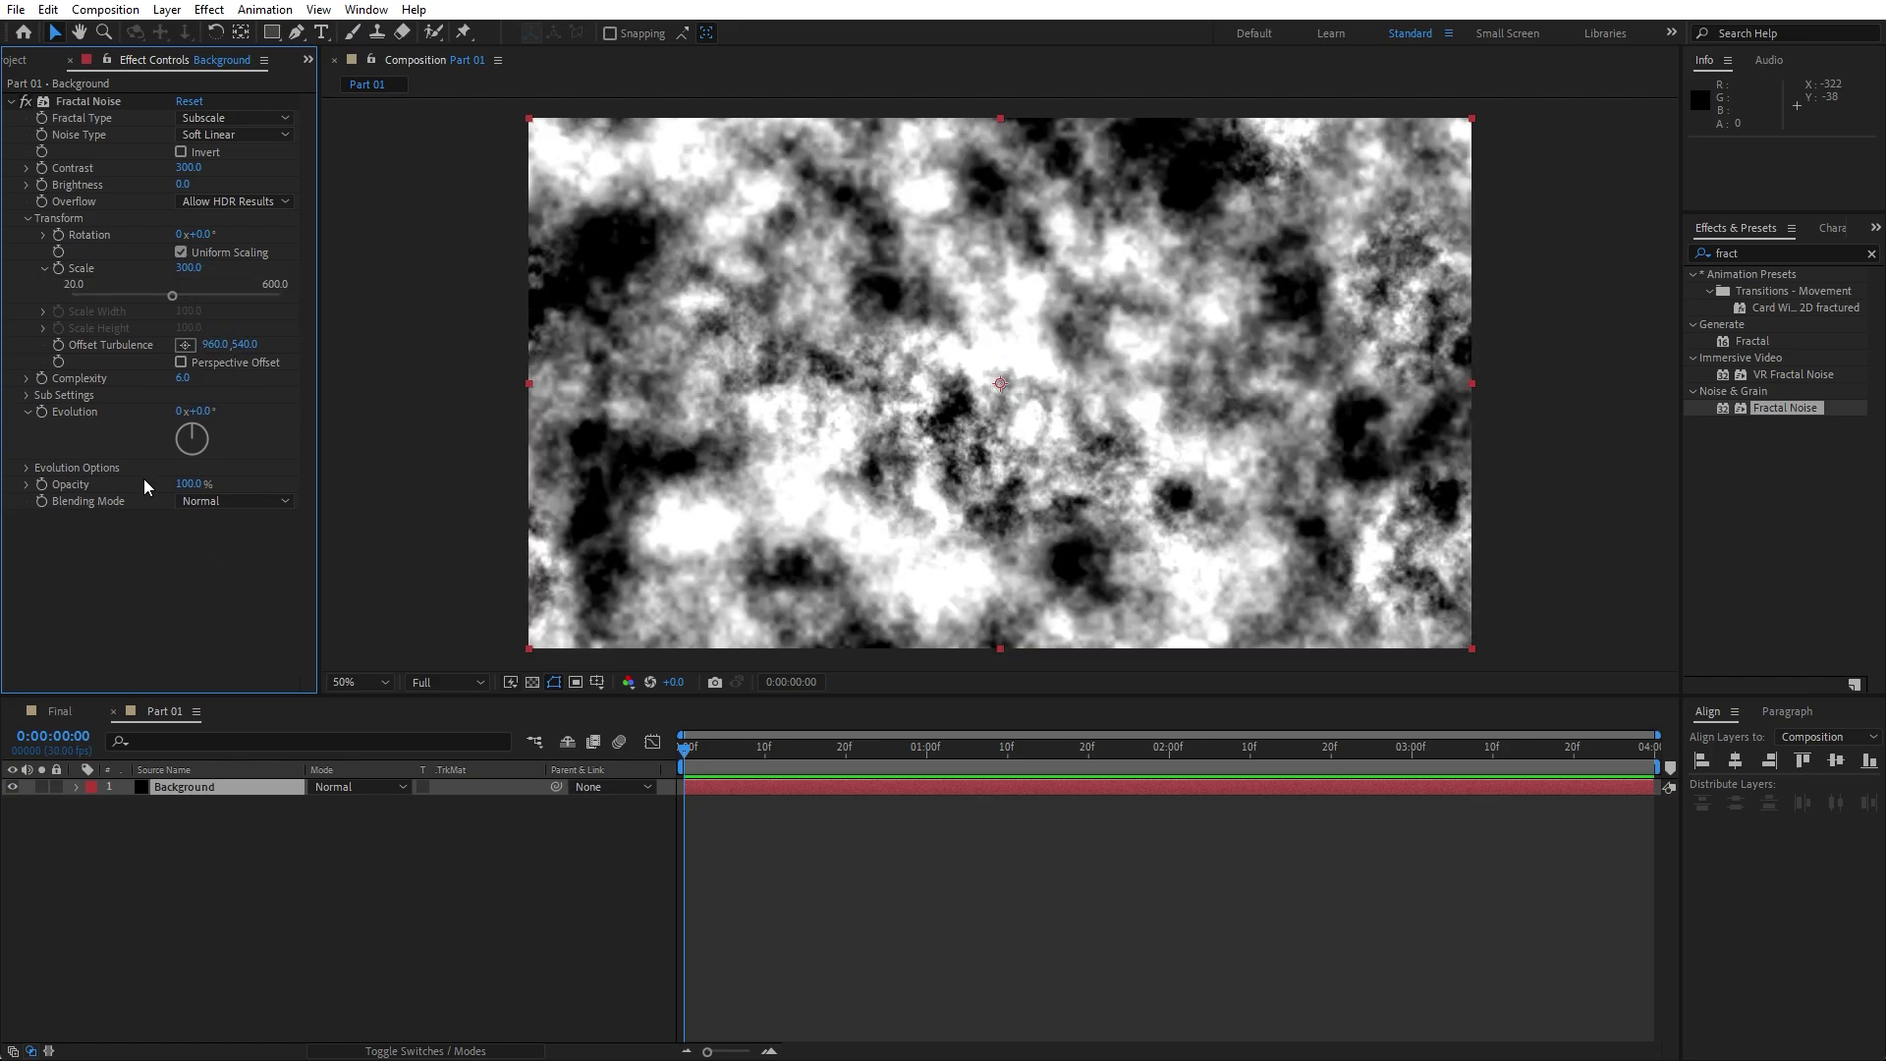
Animate the Fractal Noise evolution with the expression time*40 and check the motion up to about 0:00:01:04.
alt+click(41, 413)
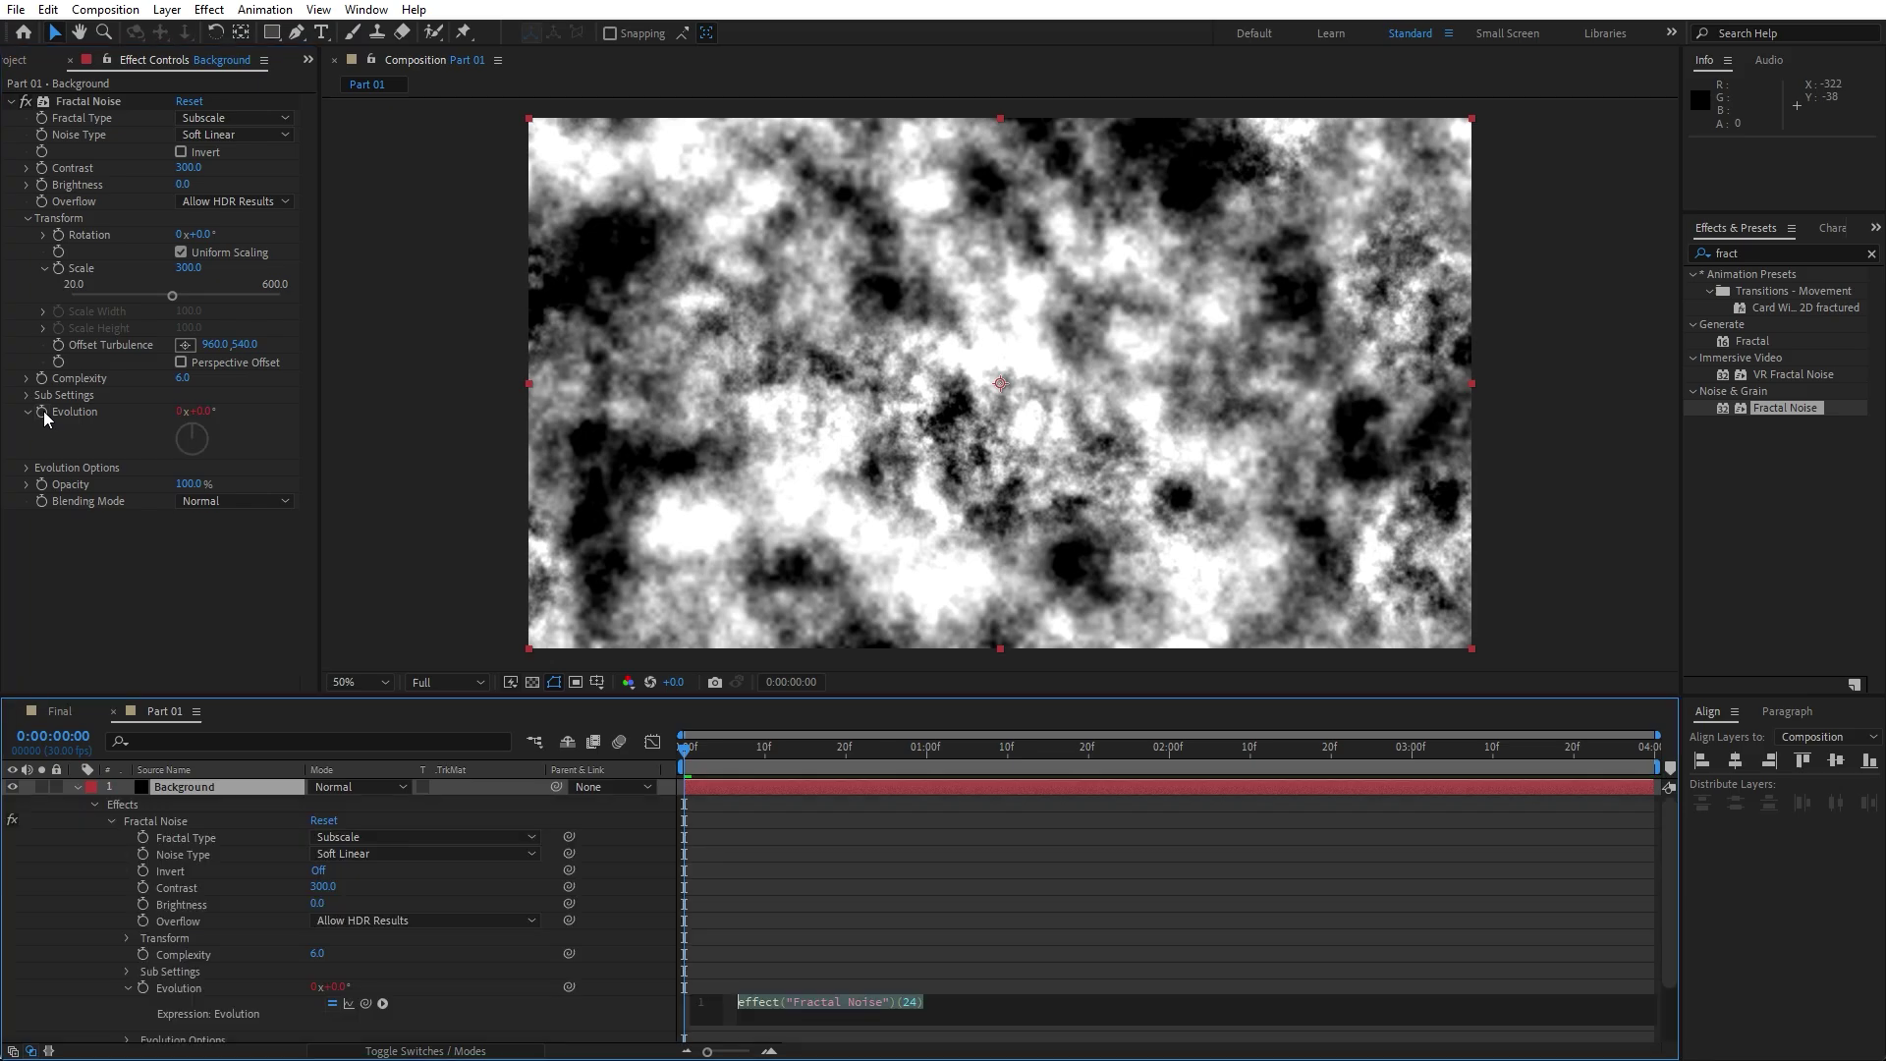
text(time*)
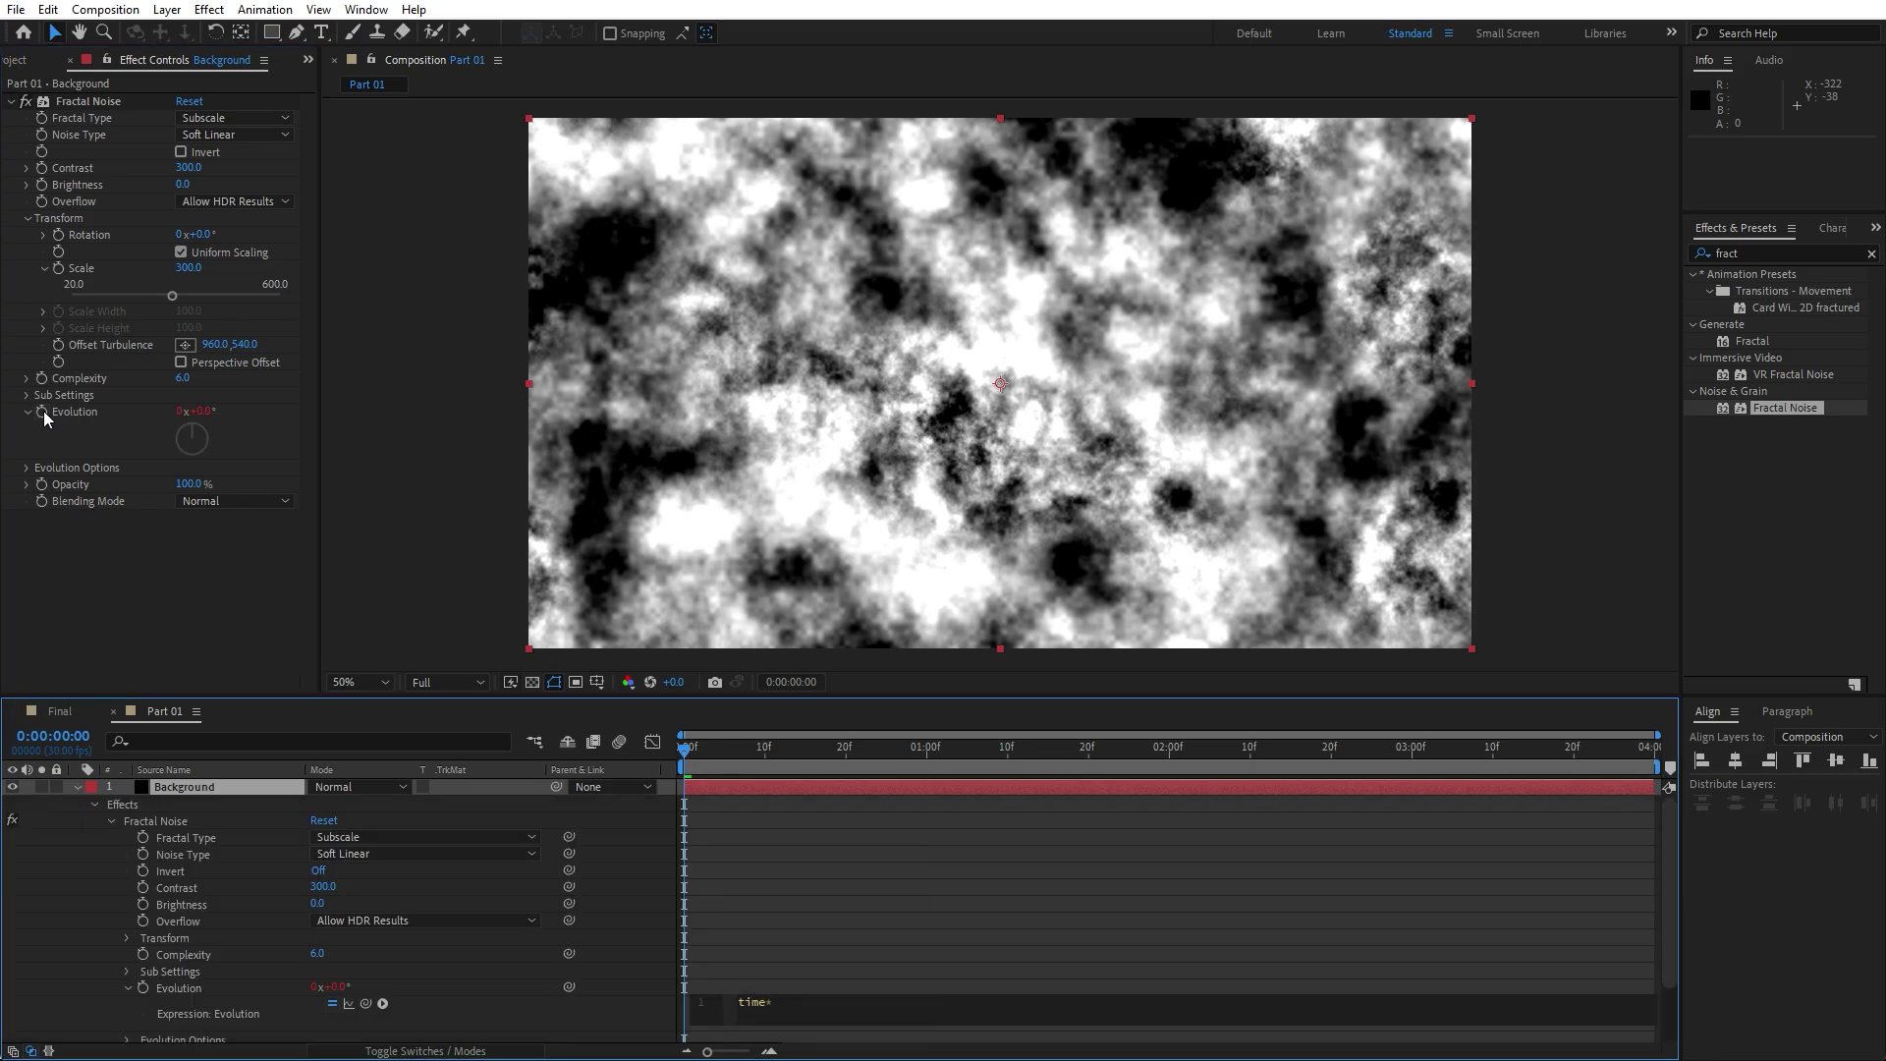
click(51, 912)
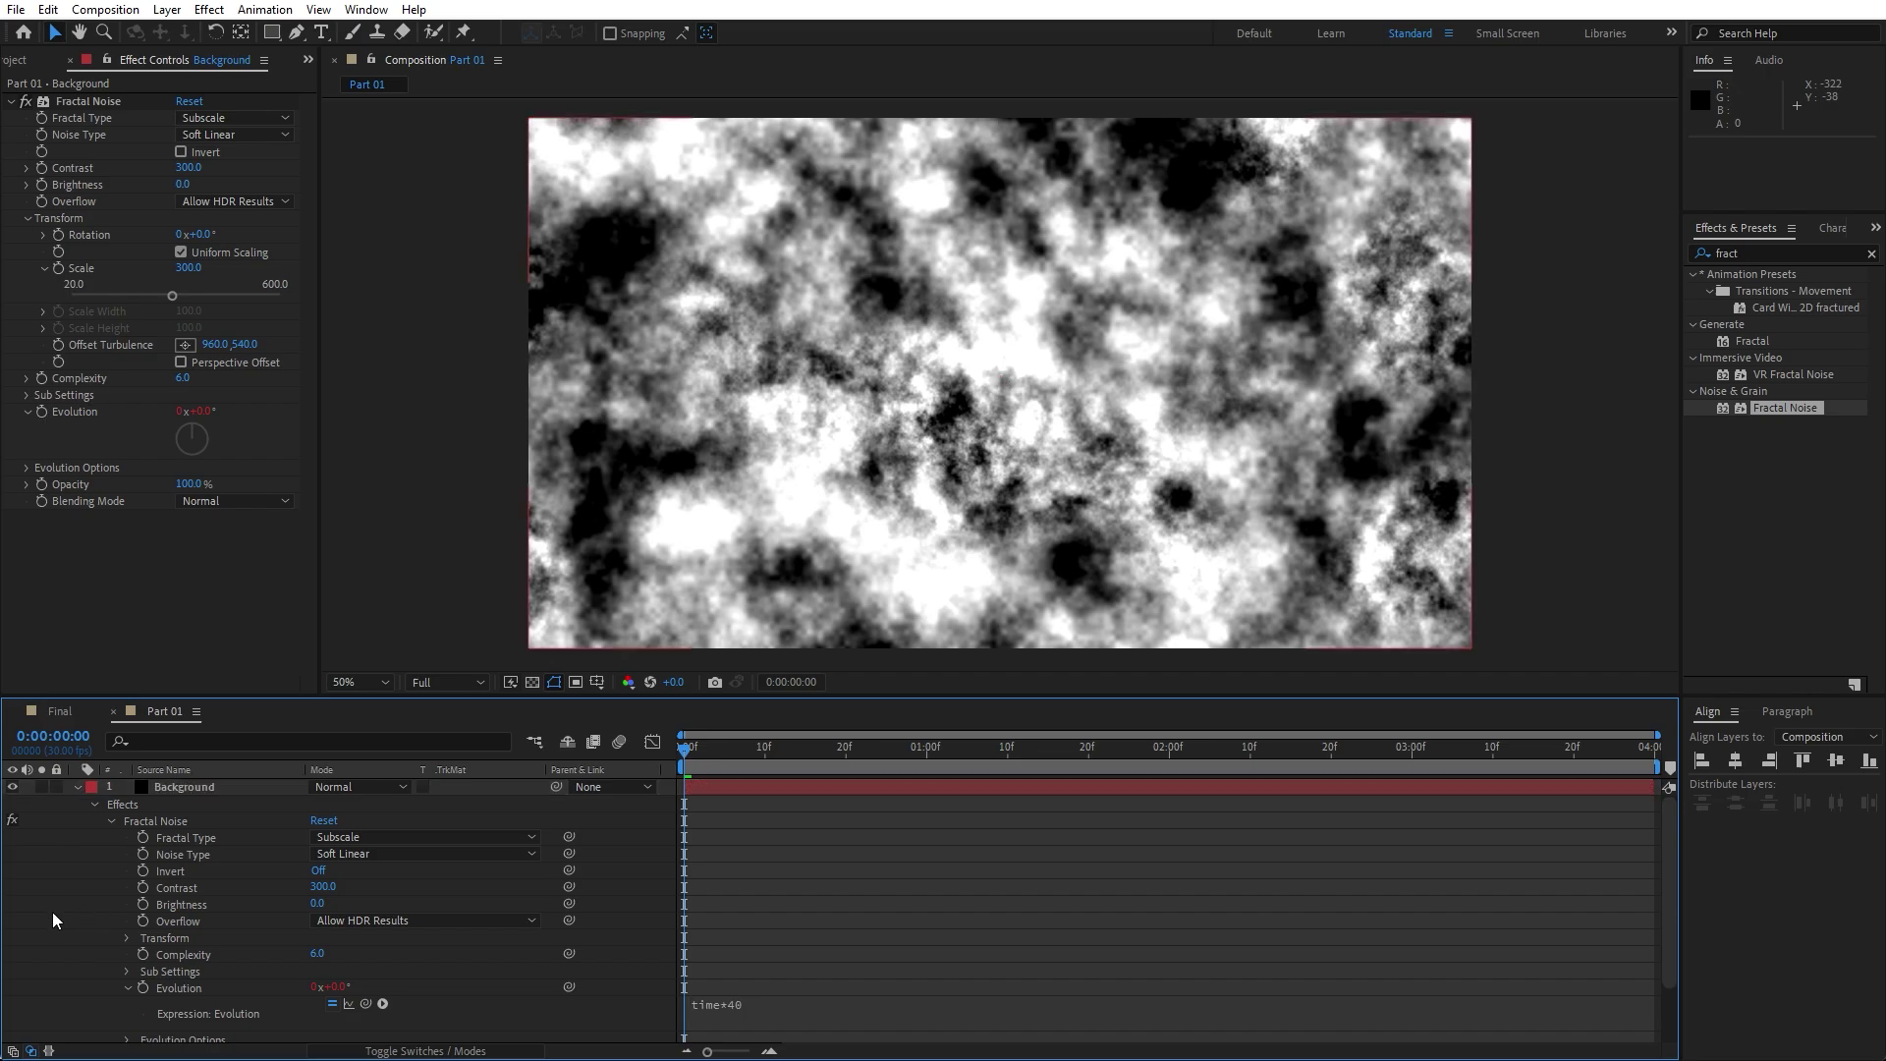
drag(753, 760, 959, 776)
click(78, 786)
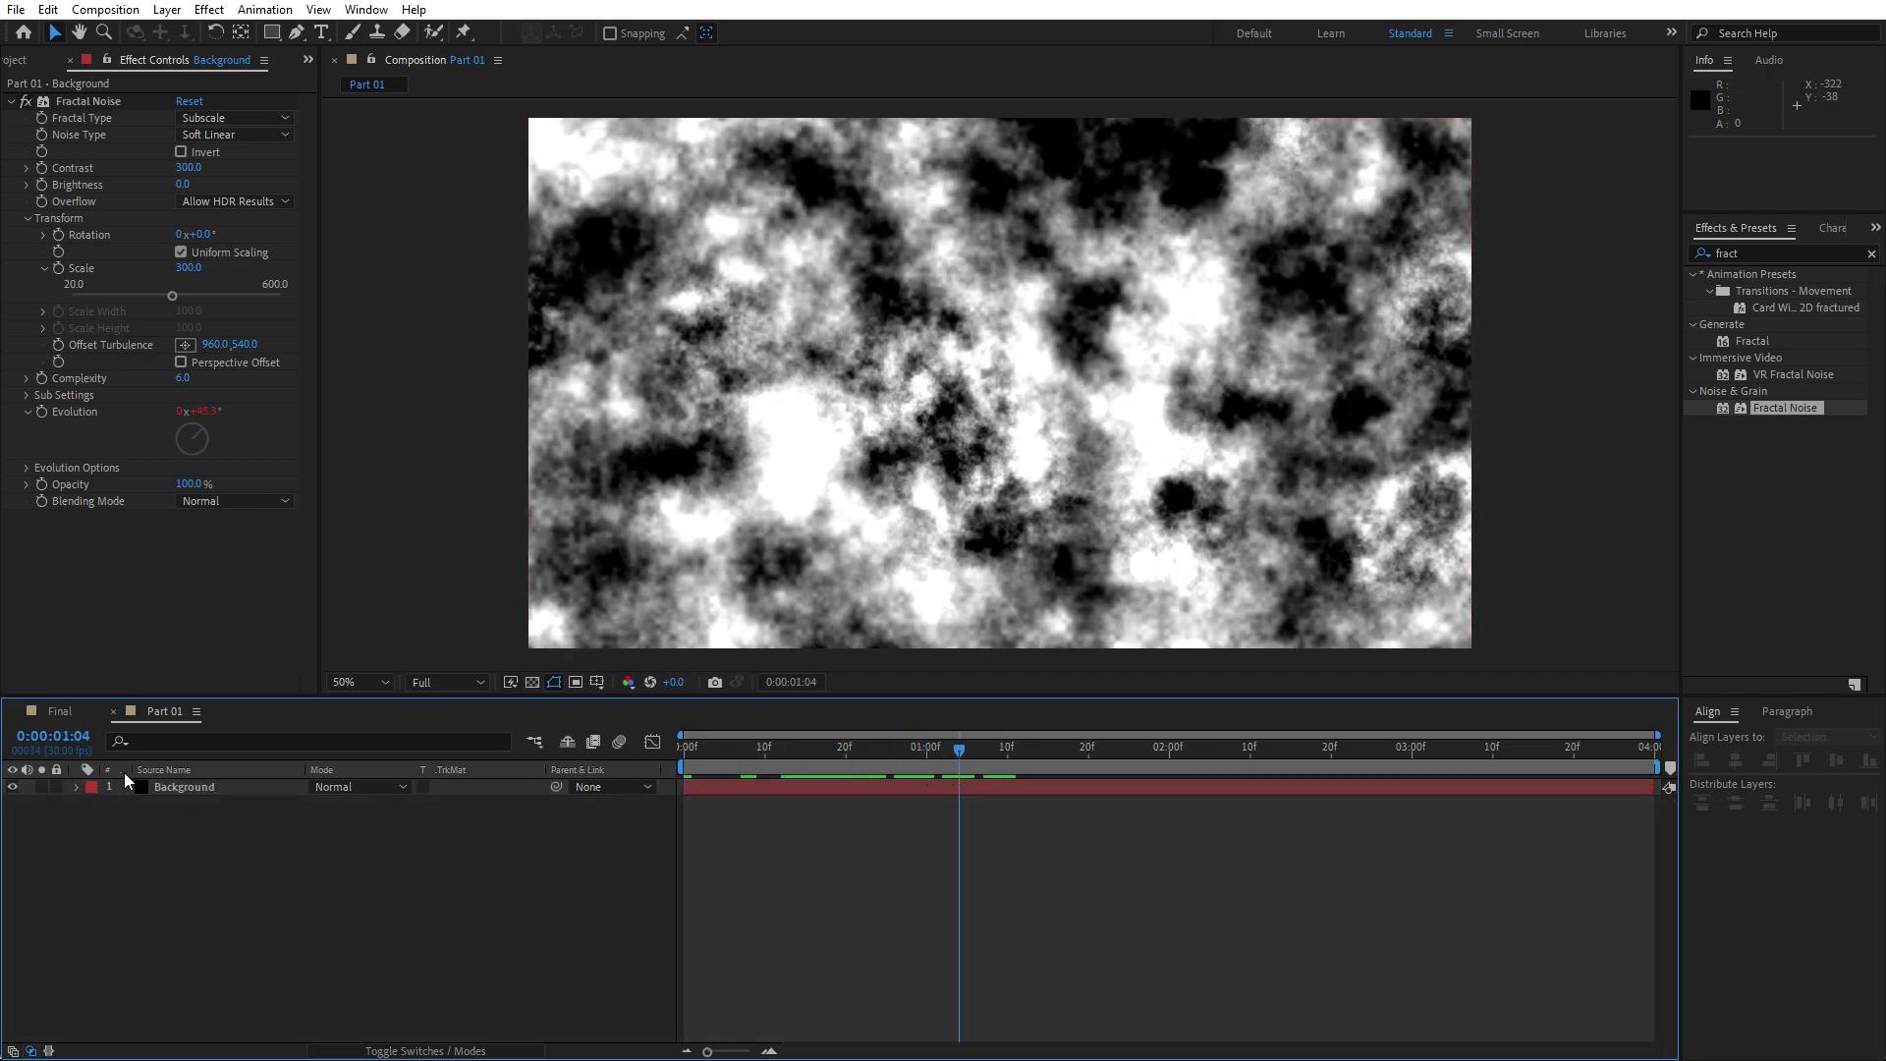
Apply the Emboss effect to the Background layer and collapse the settings of both effects.
click(1781, 253)
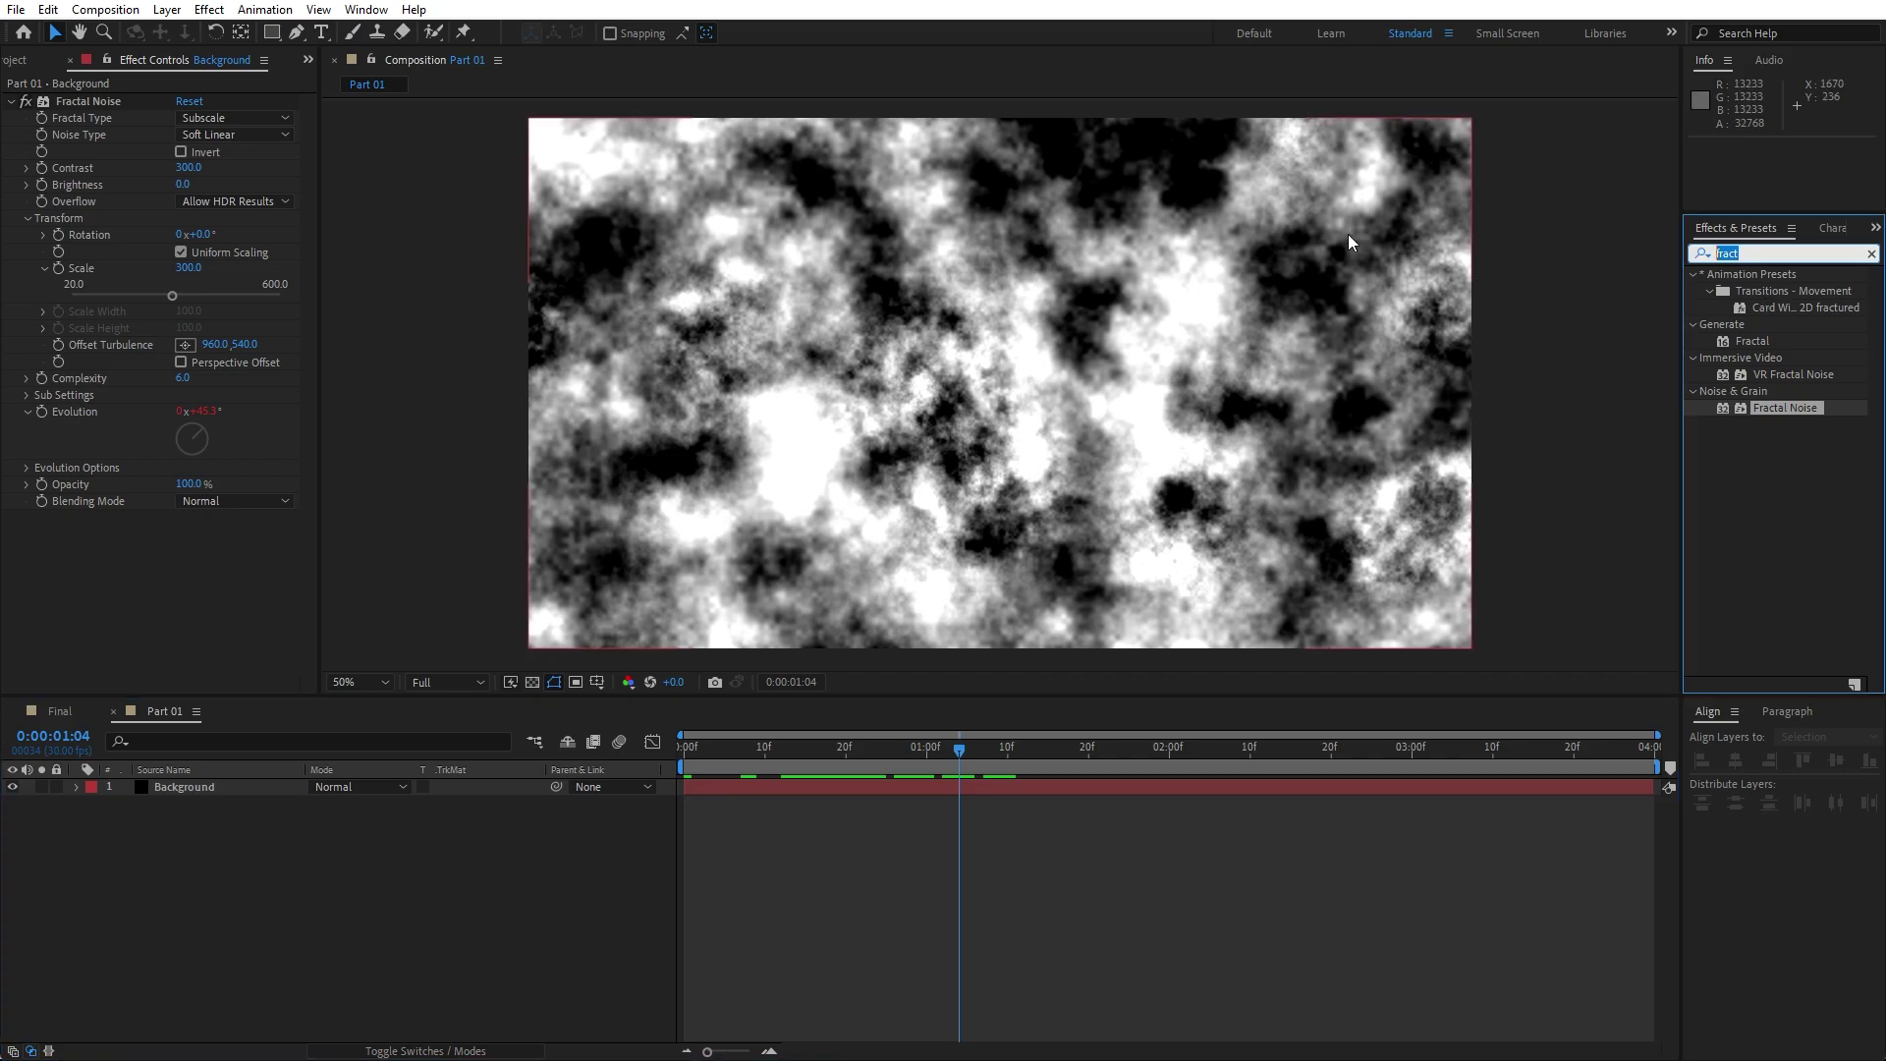
text(emb)
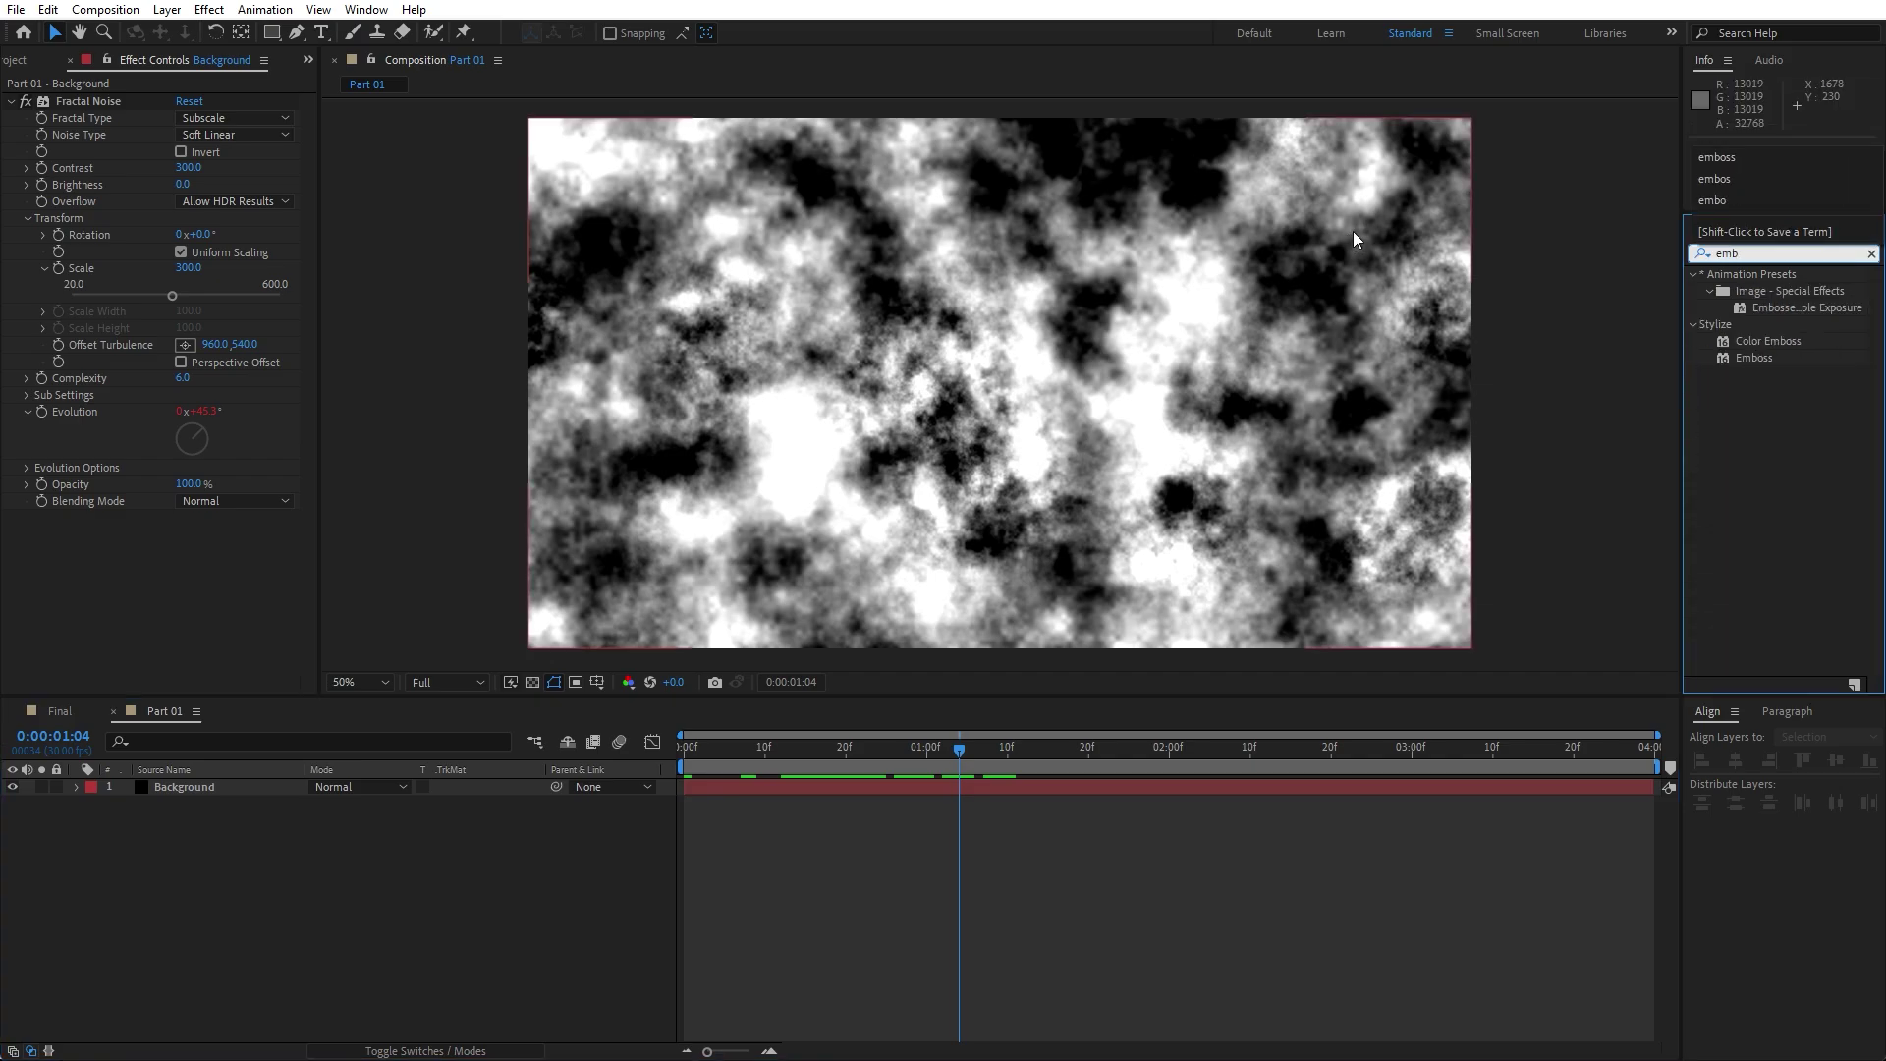
drag(1753, 357, 193, 786)
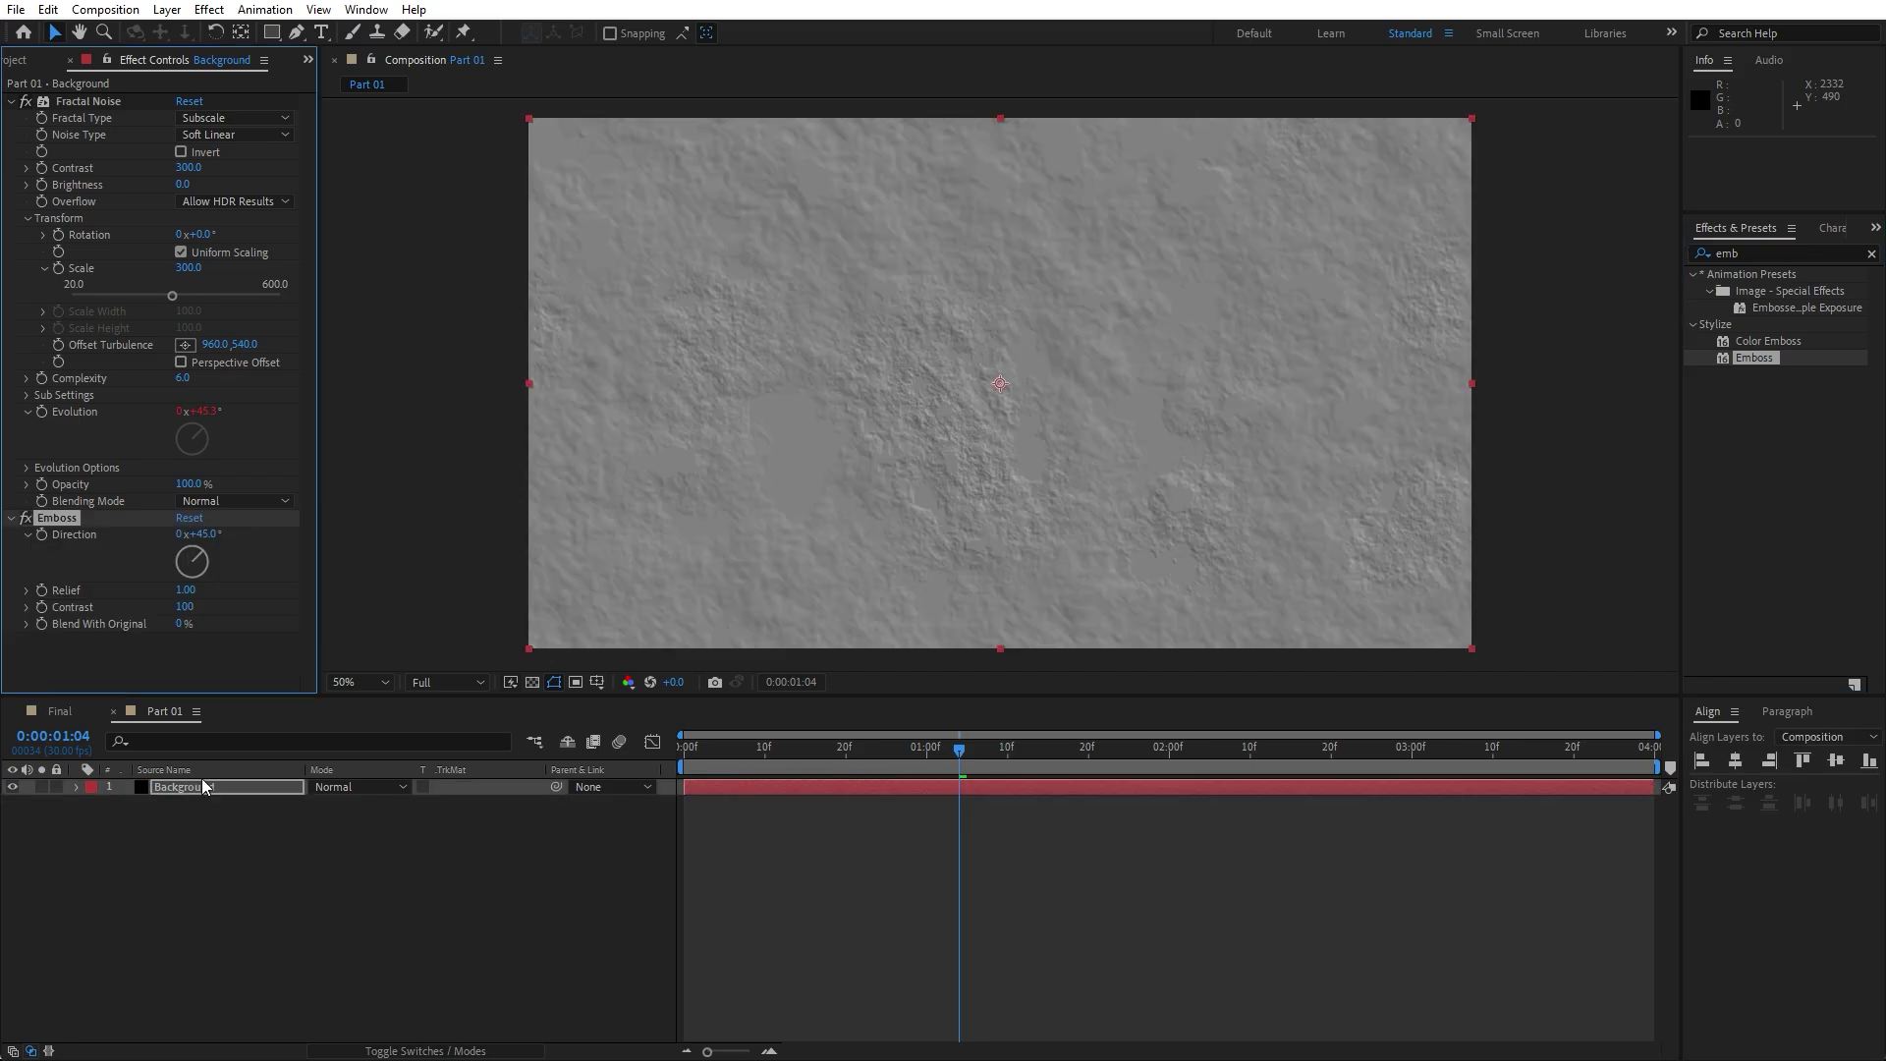
click(11, 102)
click(12, 120)
Apply the Tritone effect to the Background layer and set its midtones color to black (000000).
click(1803, 258)
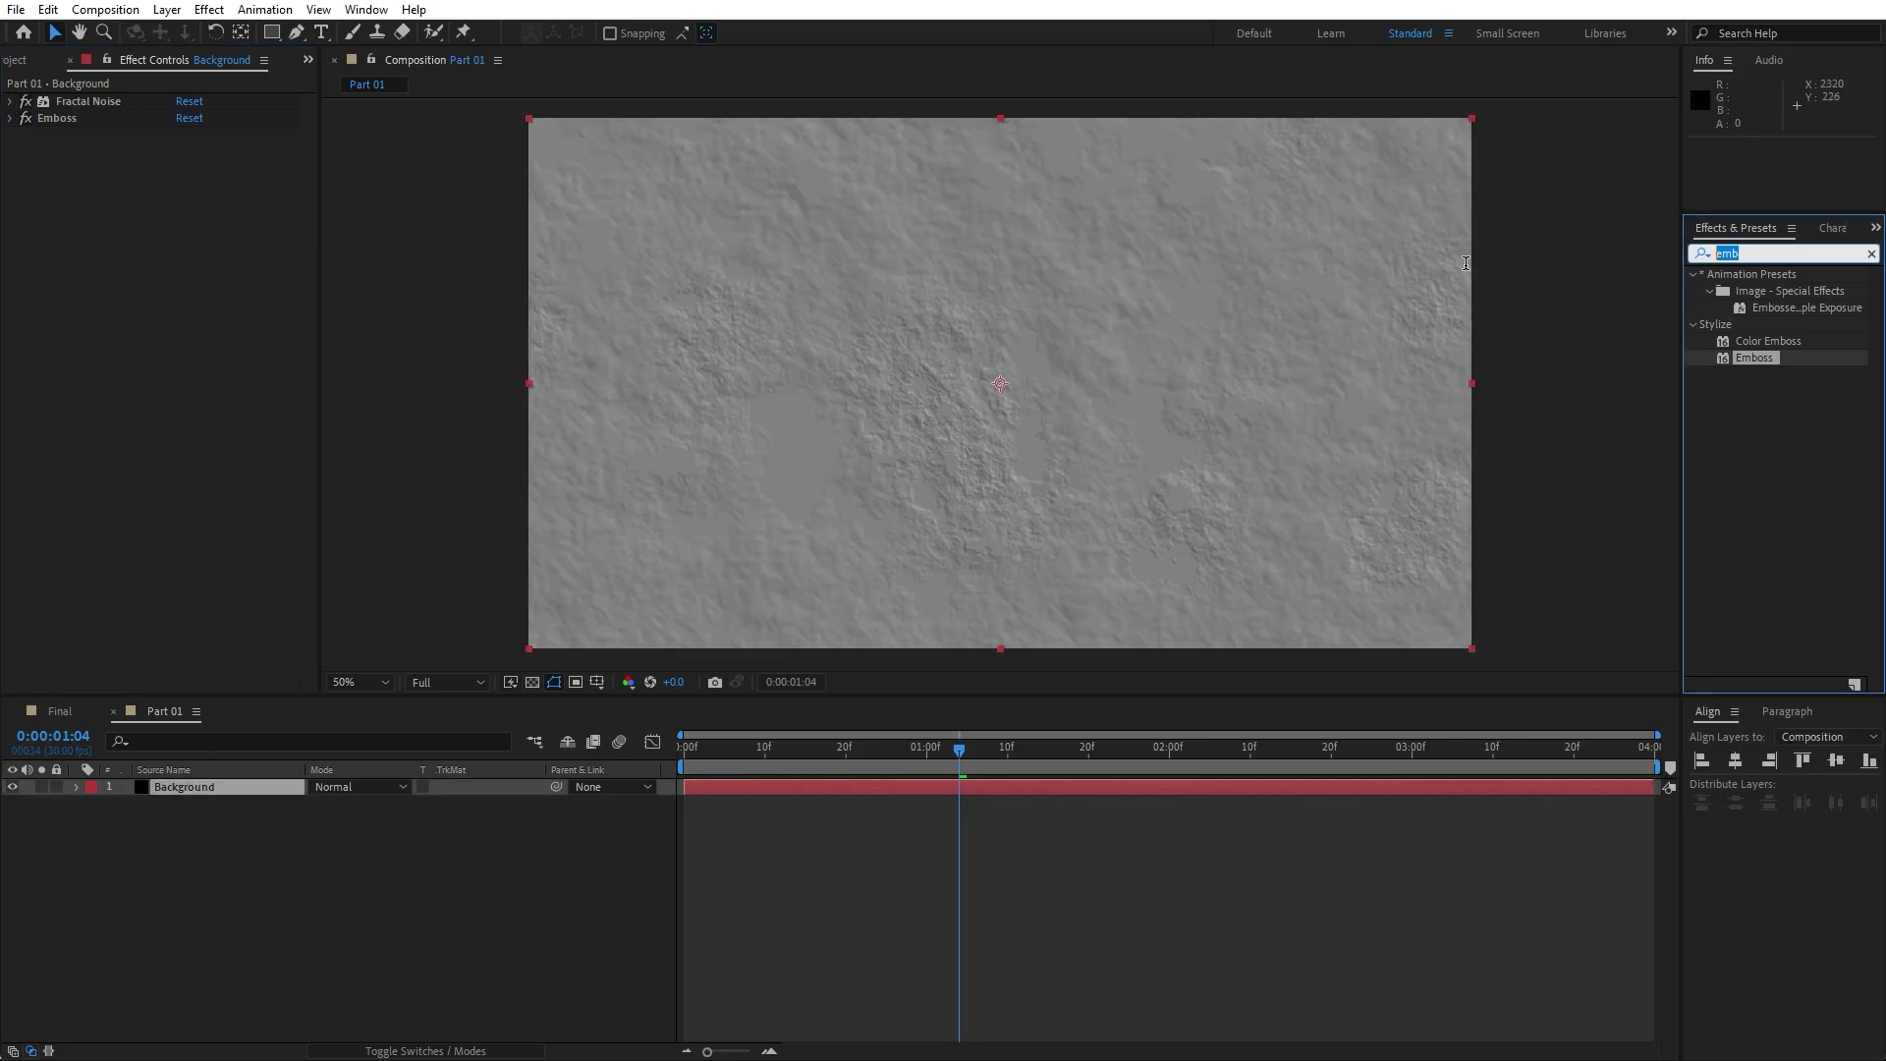
text(trito)
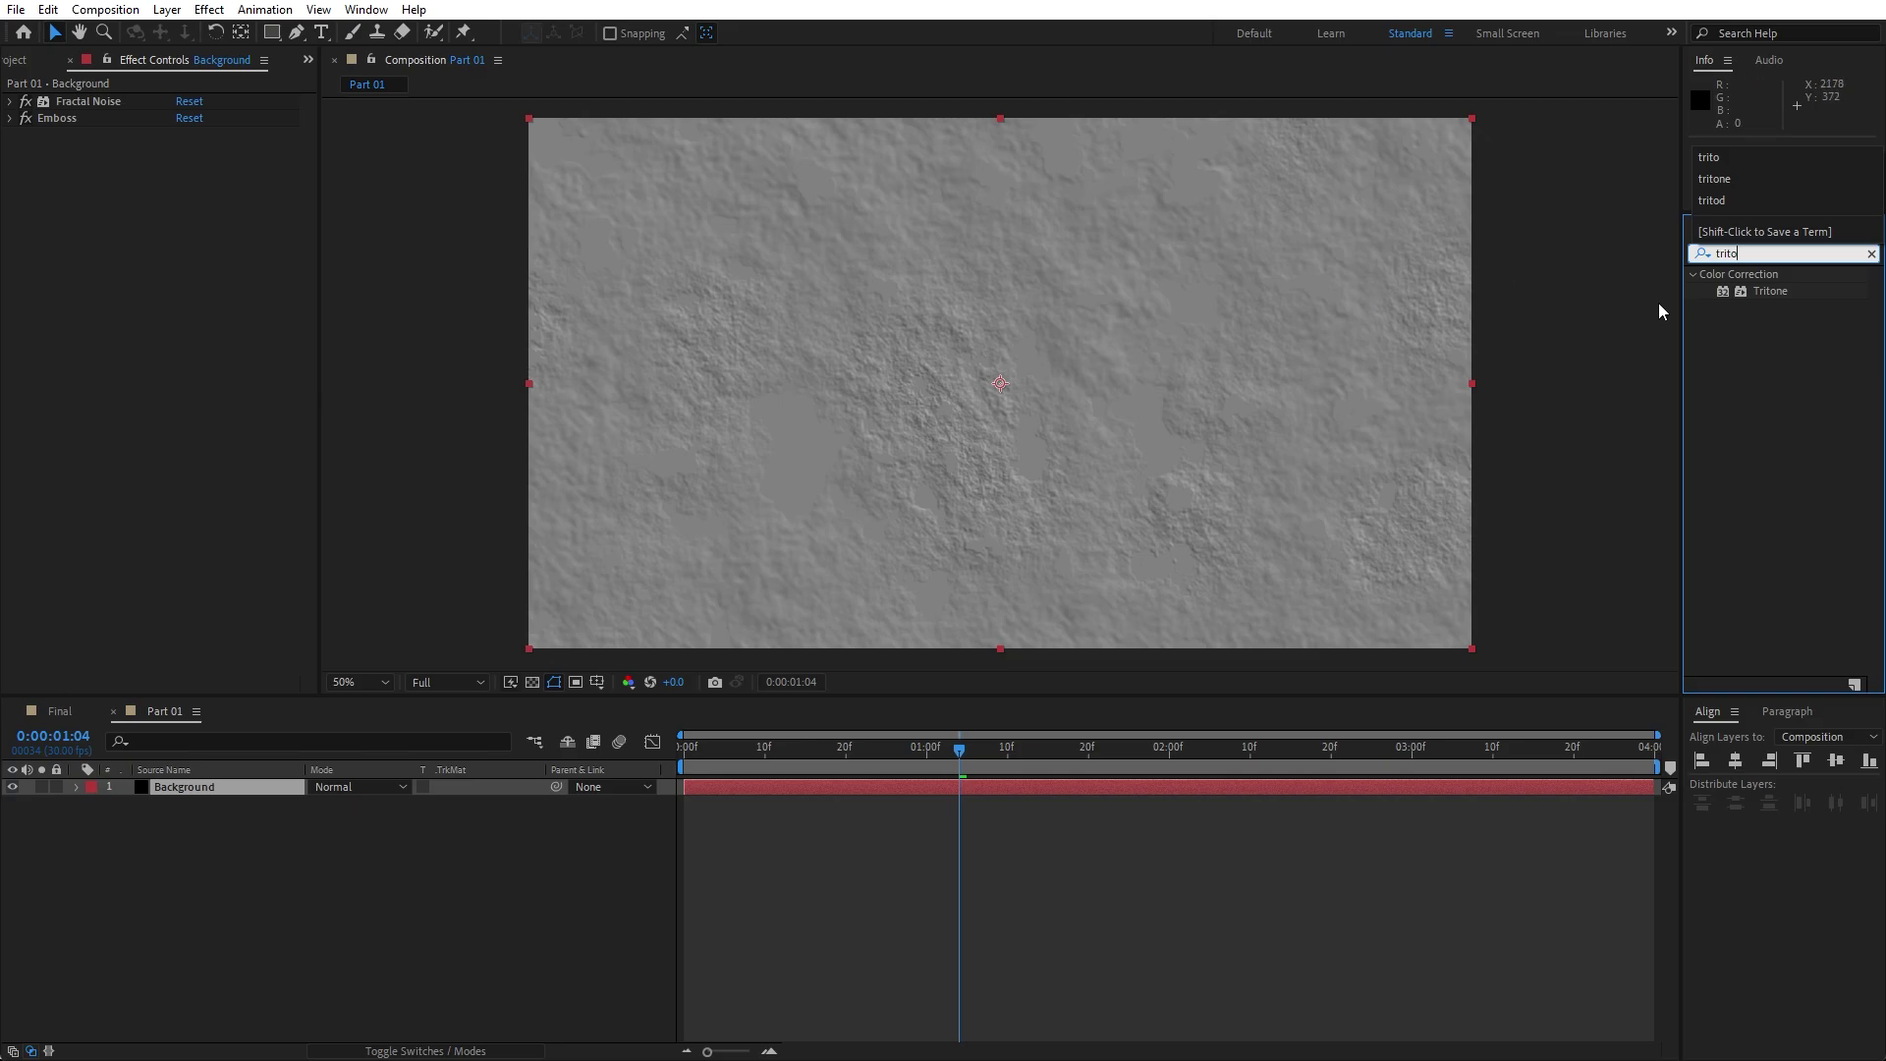
drag(1765, 295, 198, 788)
click(185, 168)
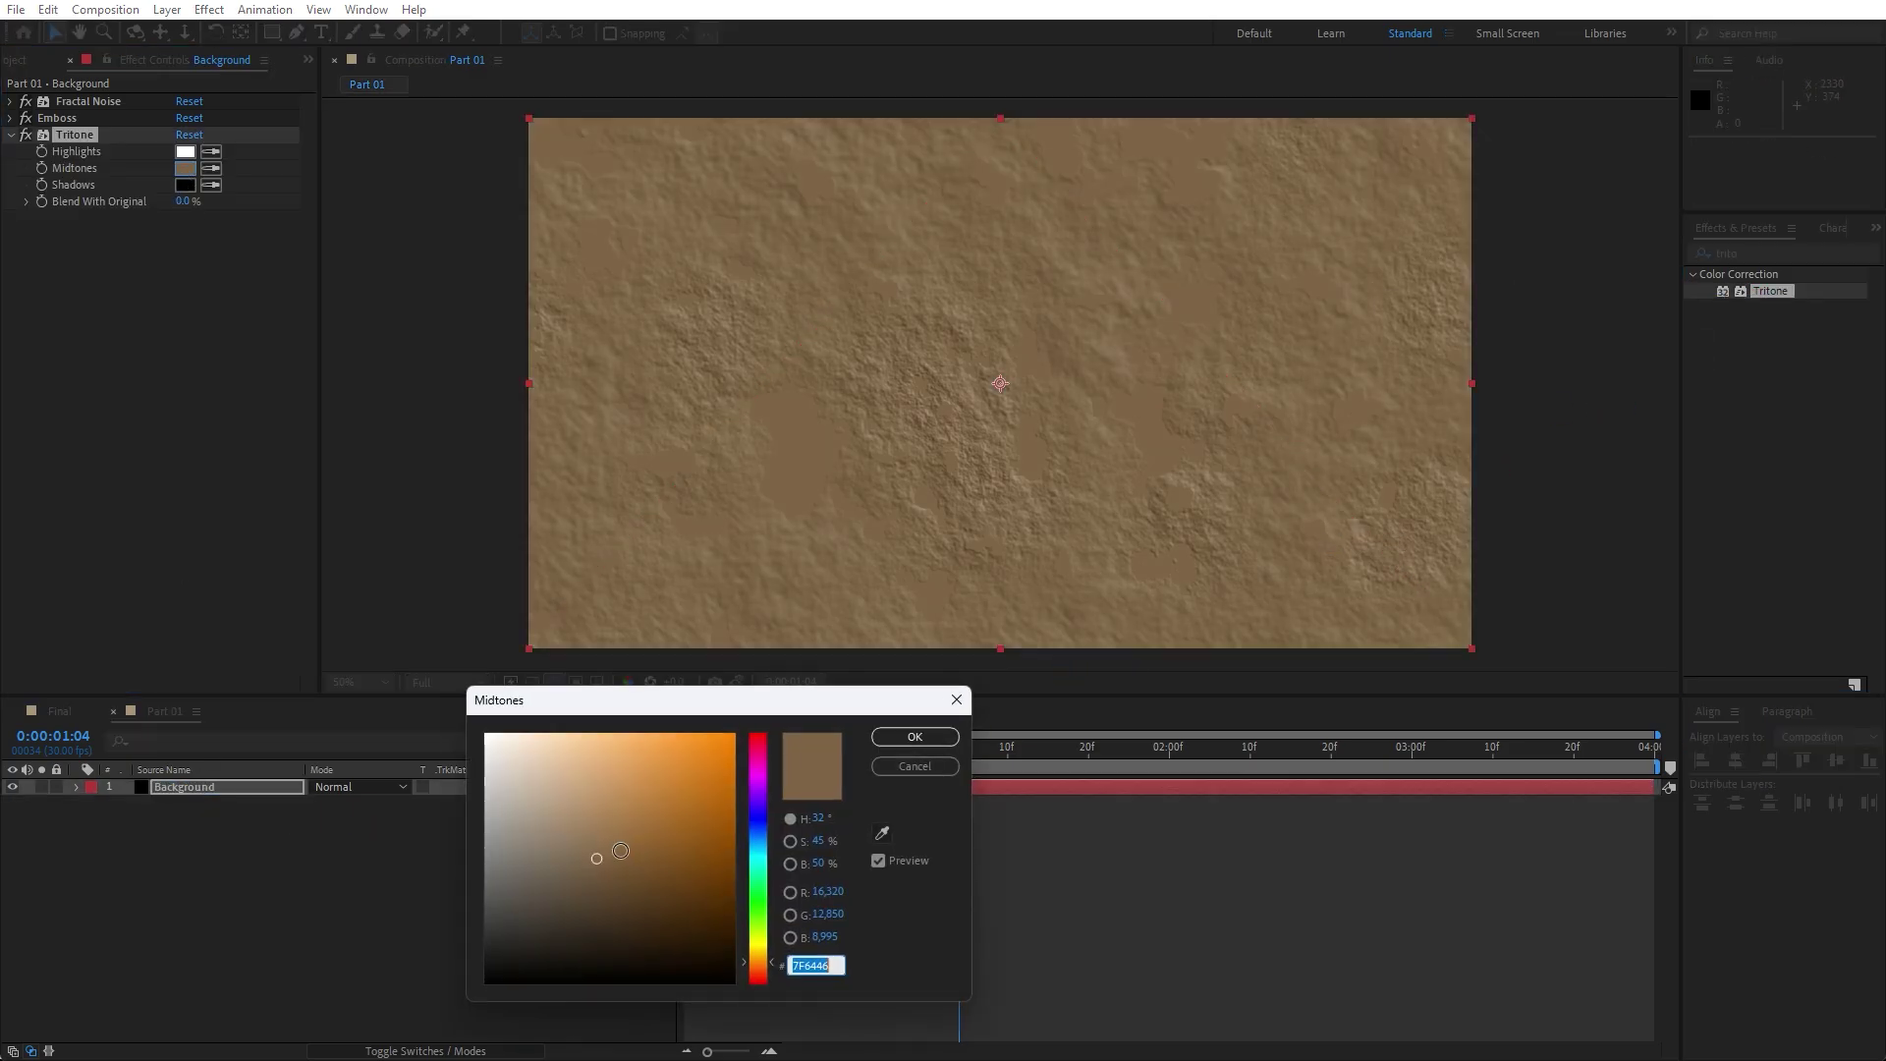
drag(550, 934, 314, 1056)
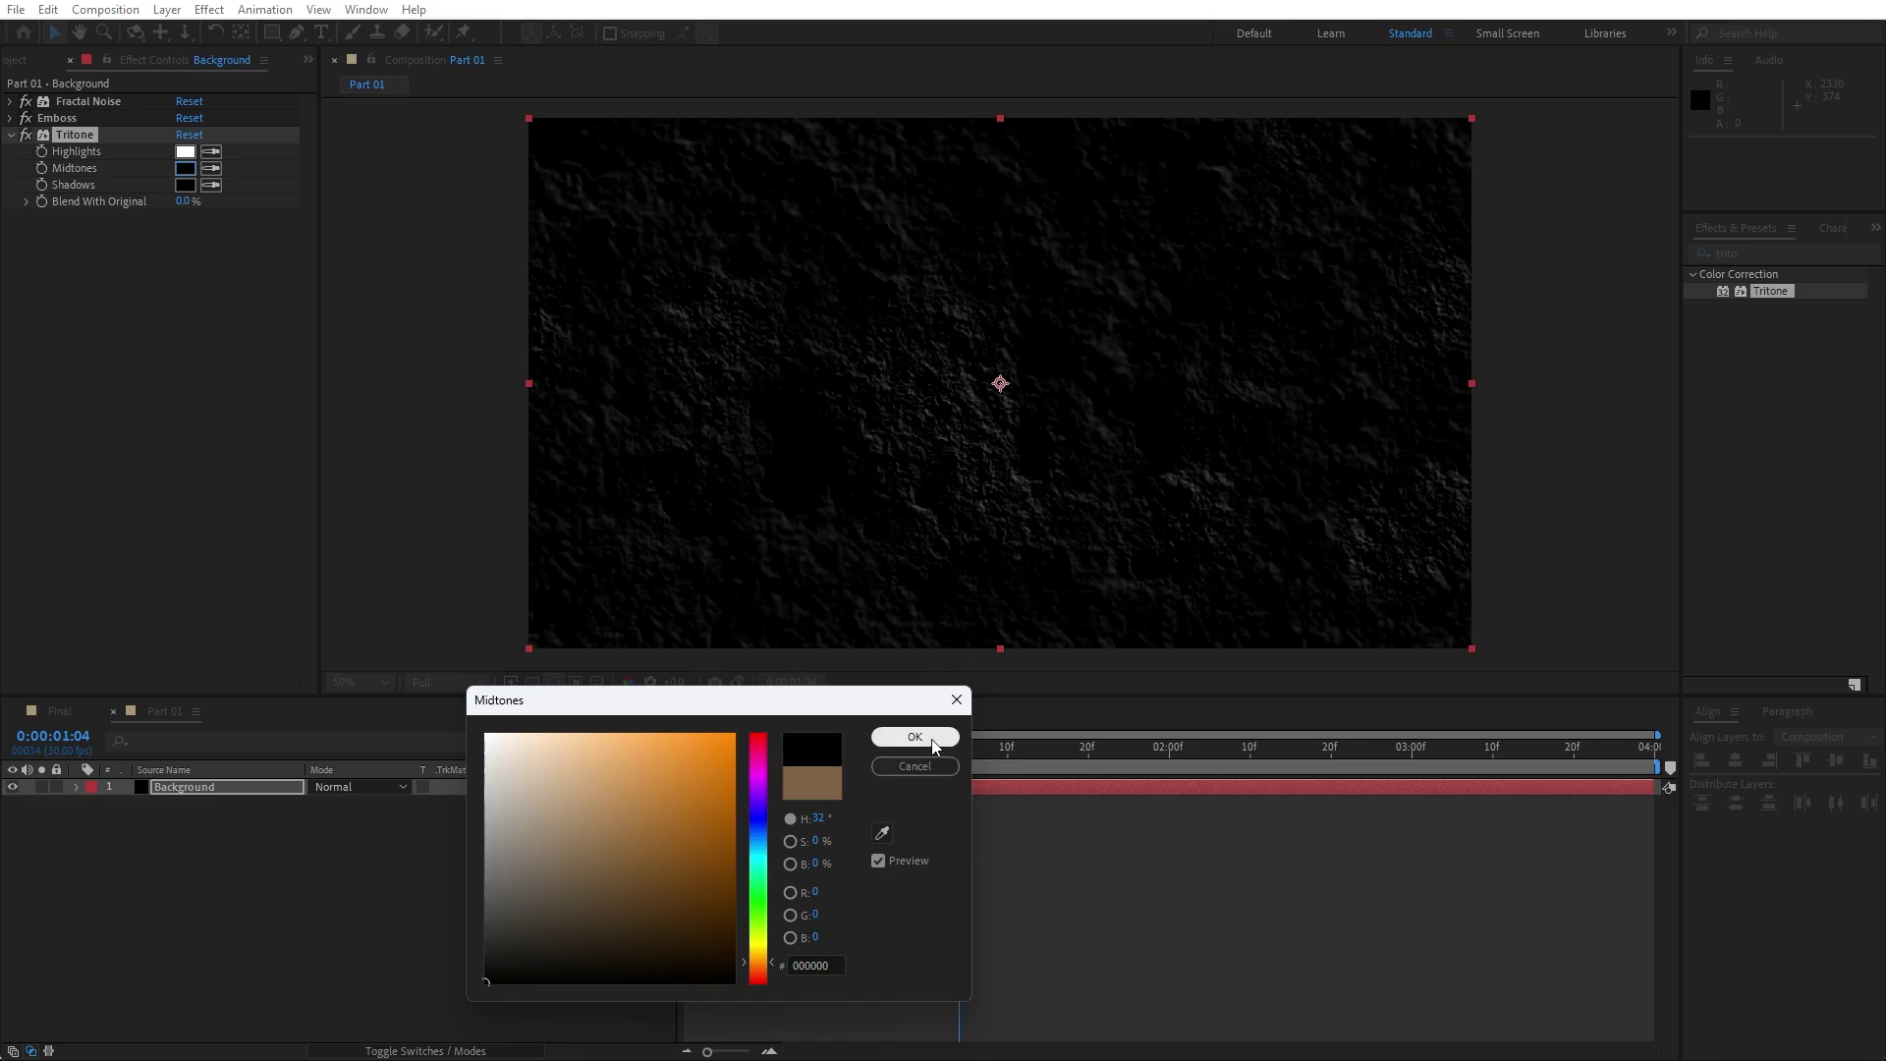
click(934, 746)
Play back Part 01 to review the animated background texture.
key(space)
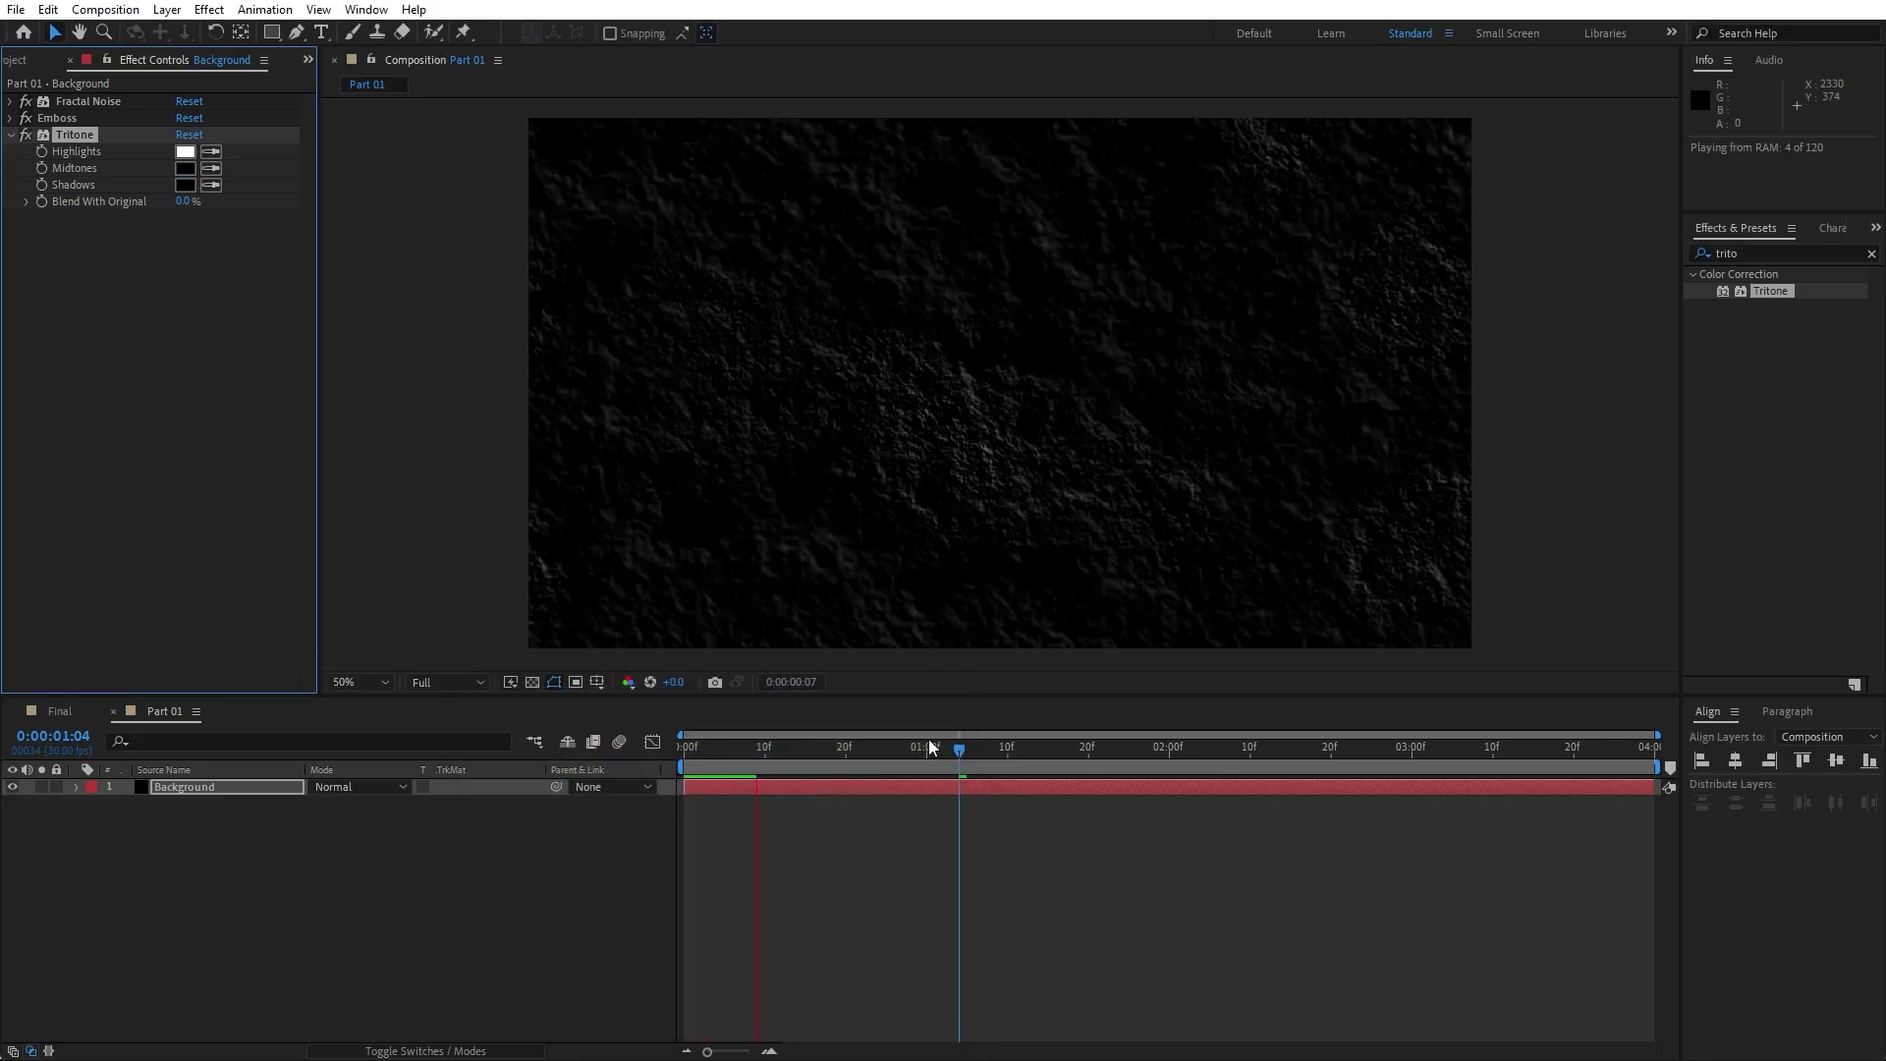
drag(933, 754, 811, 756)
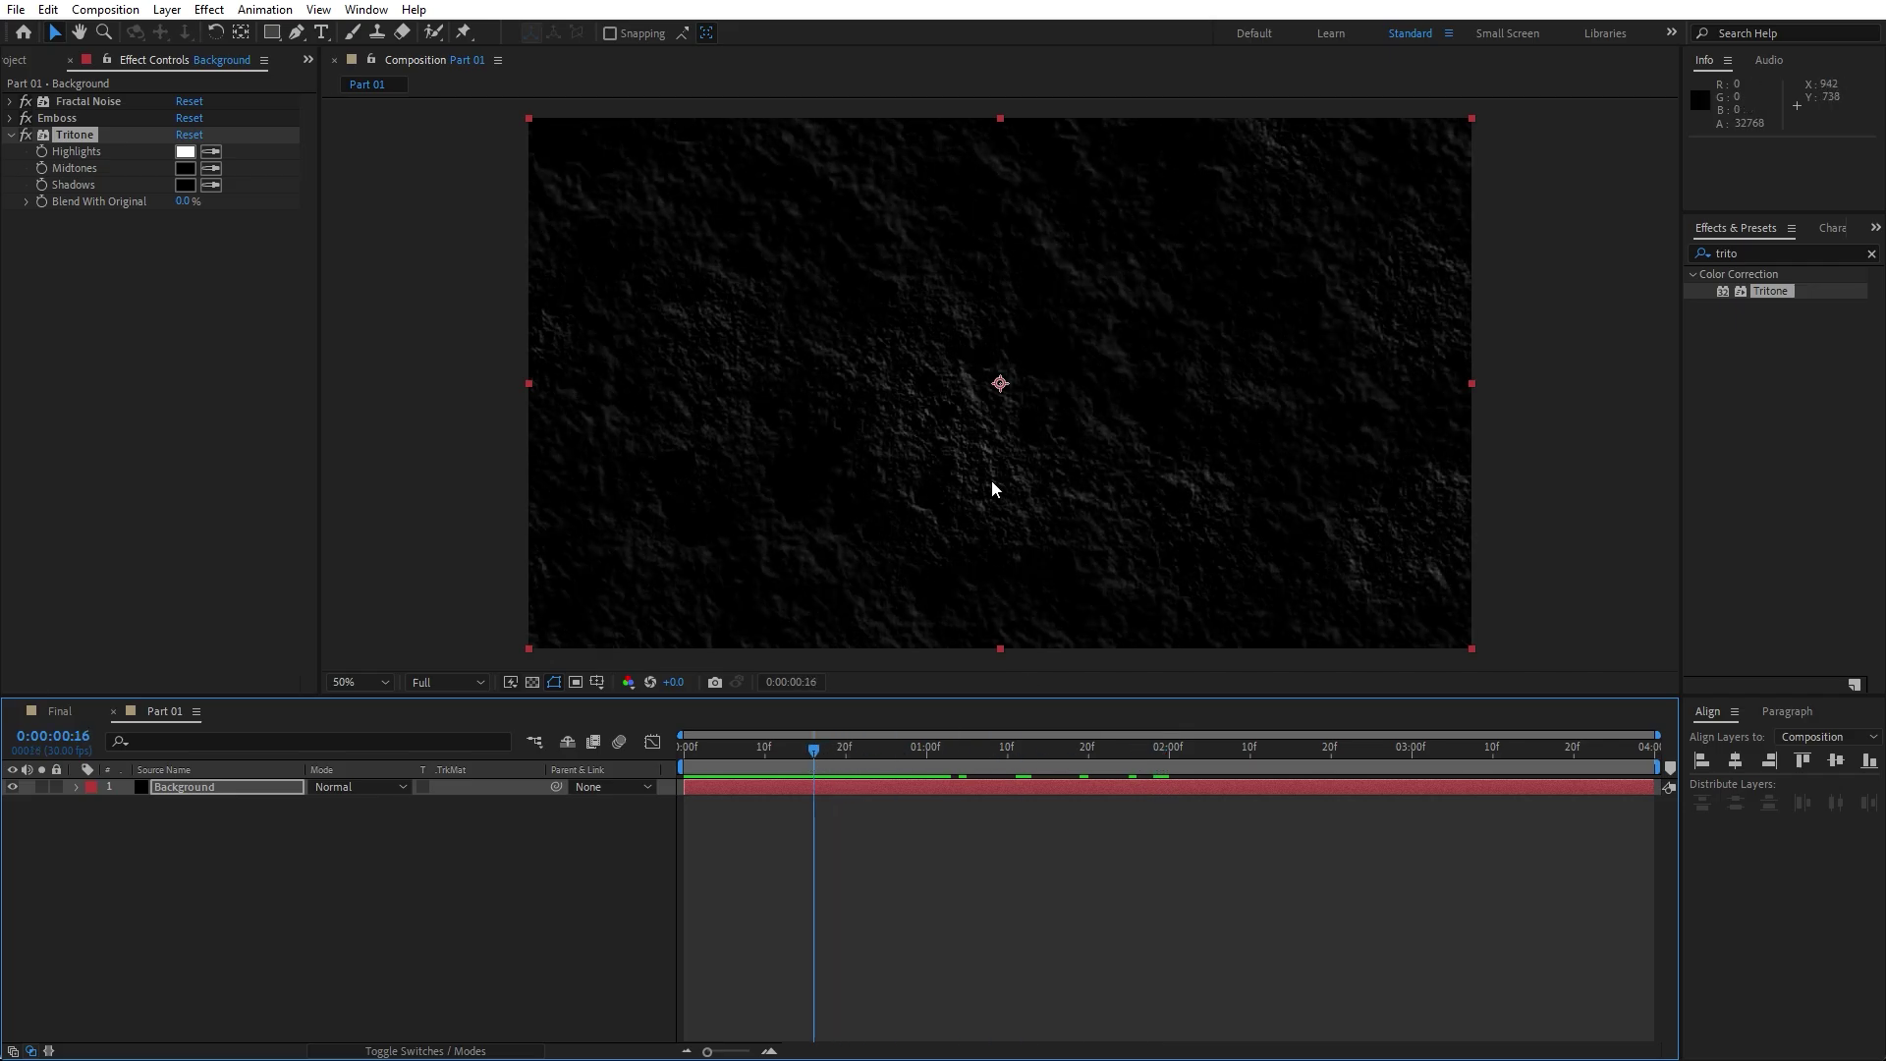
key(space)
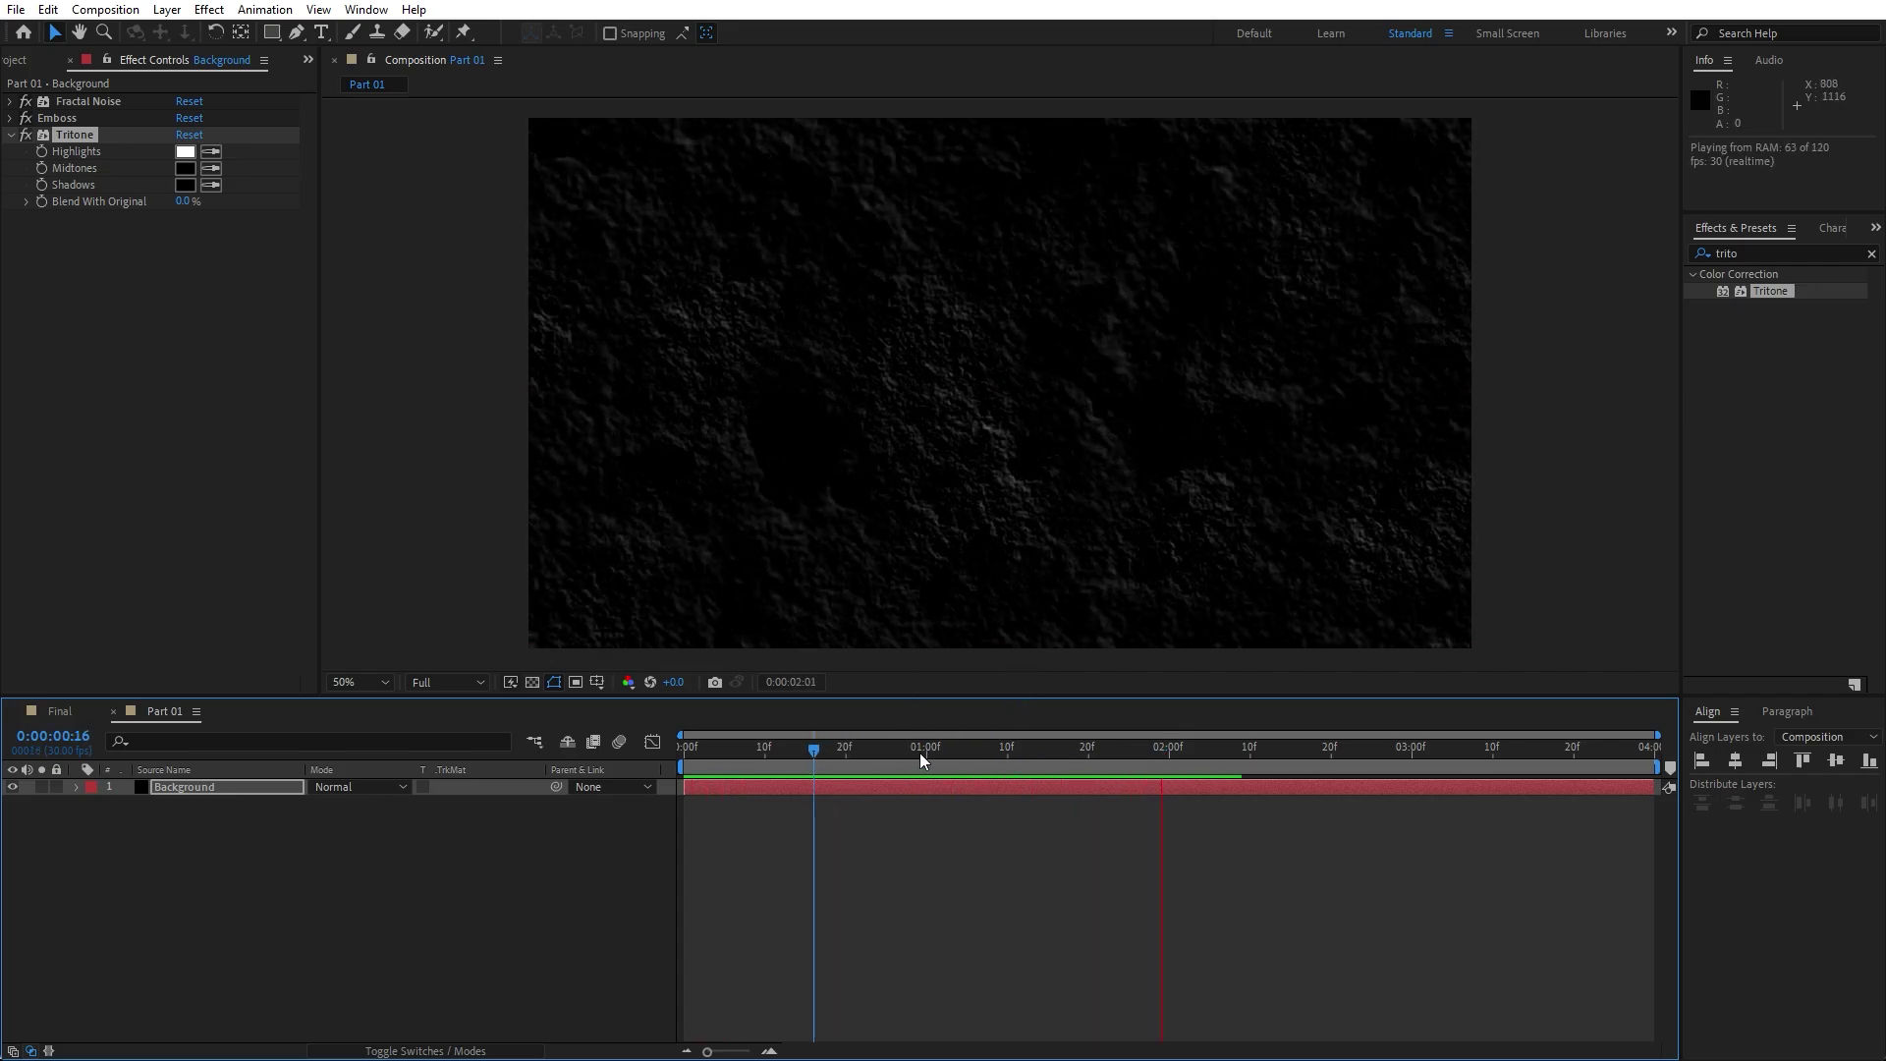
Create a text layer reading GRUNGE in the middle of the Part 01 composition.
drag(1047, 753, 1079, 752)
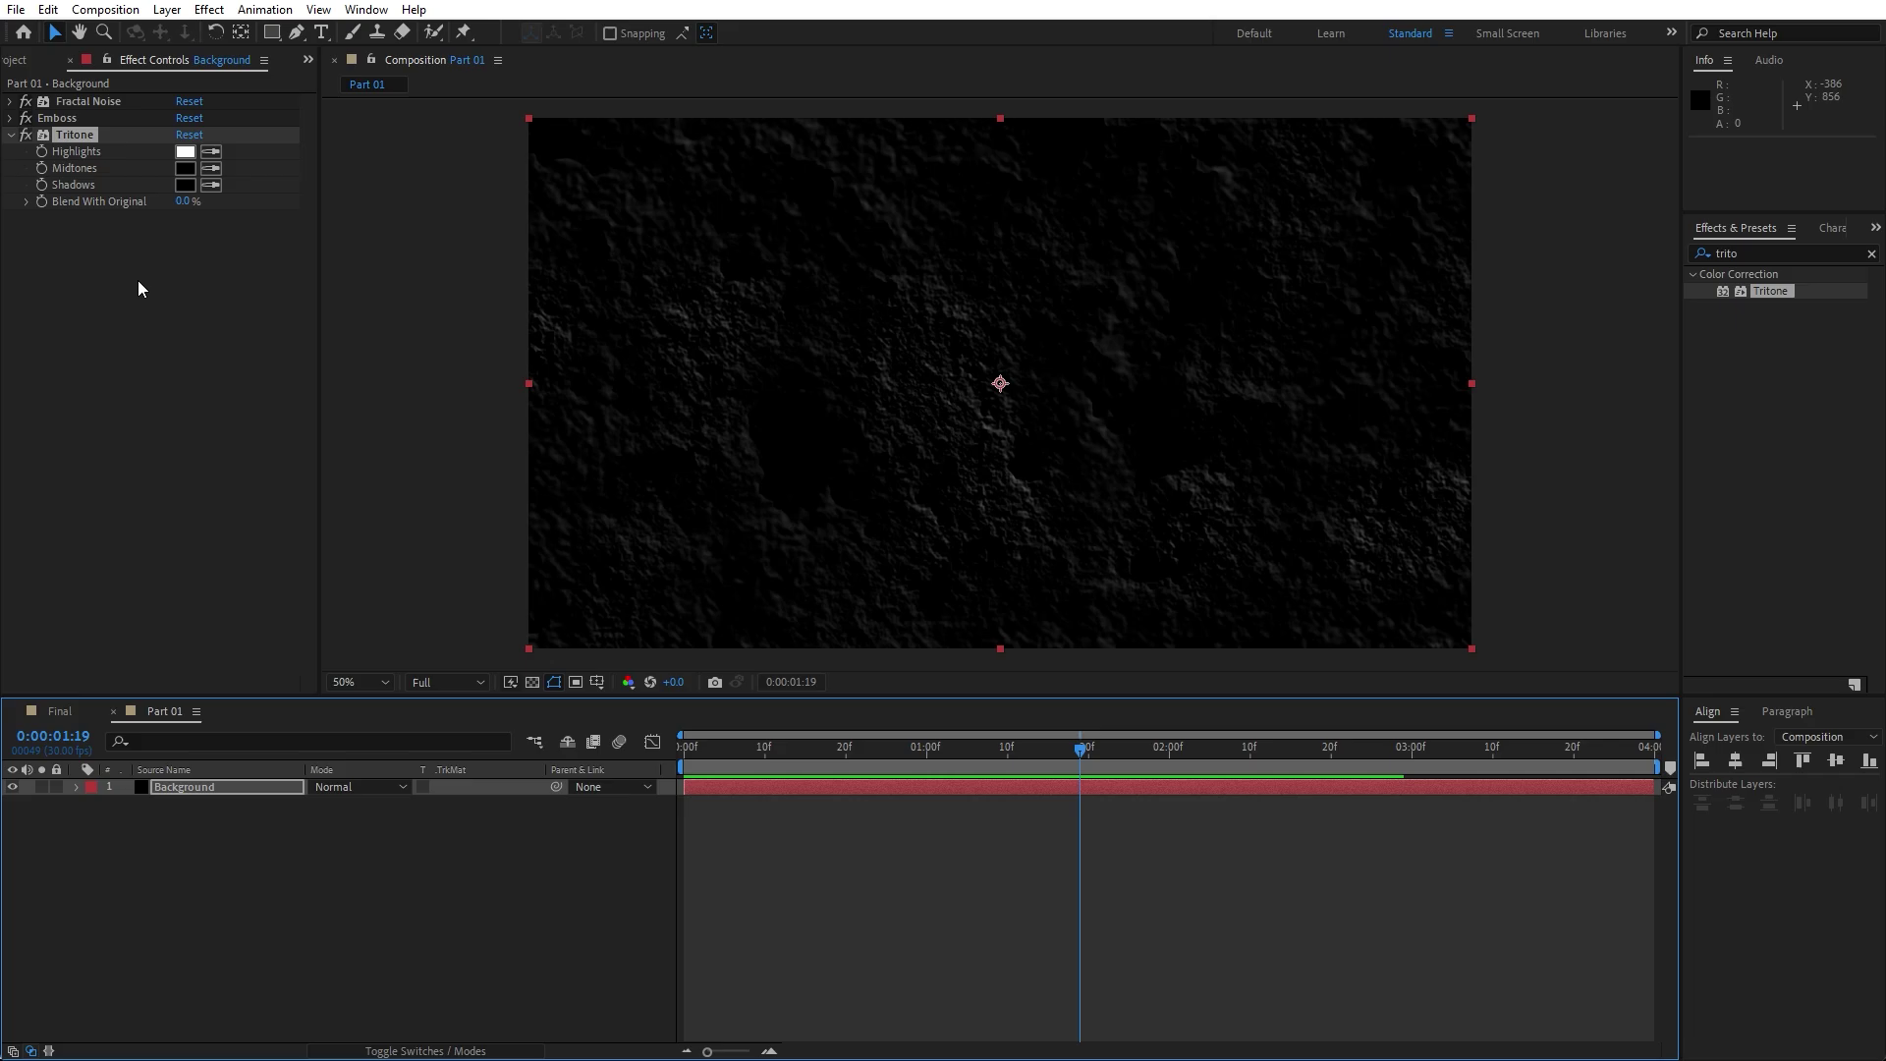
click(68, 60)
click(273, 992)
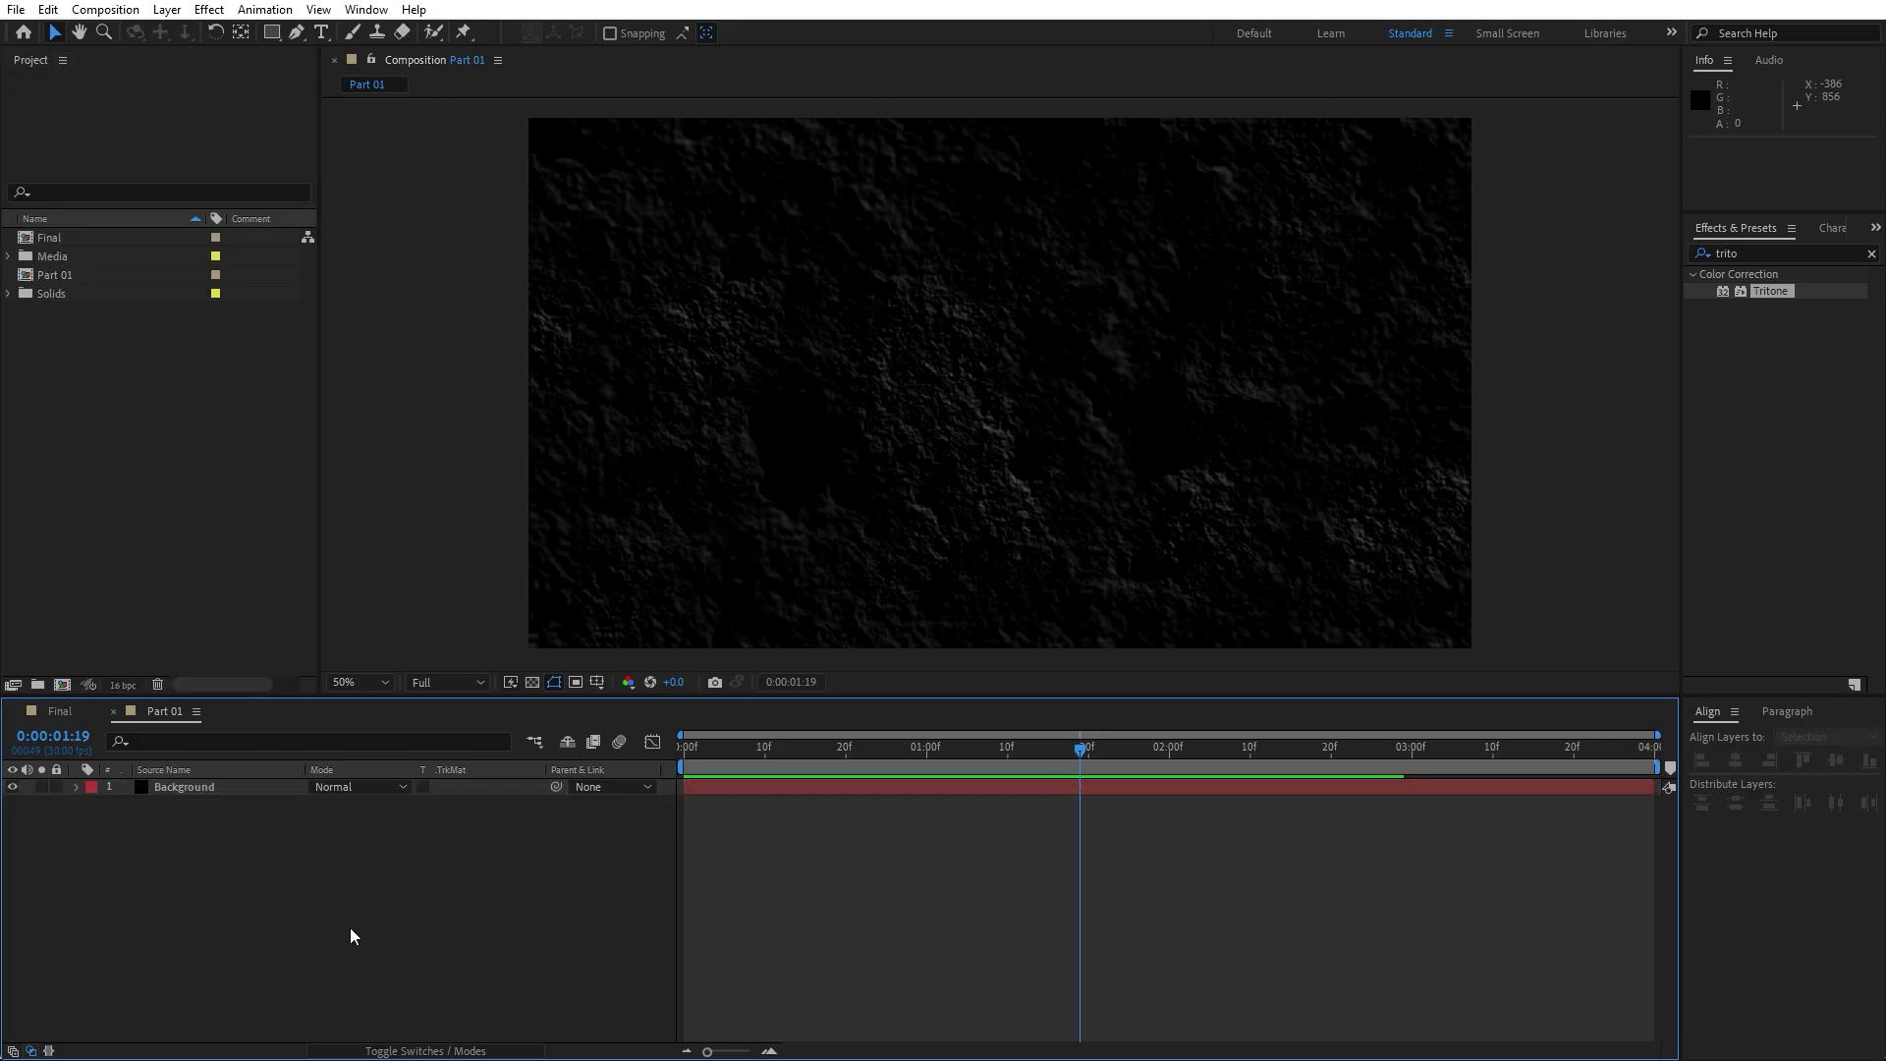
click(322, 33)
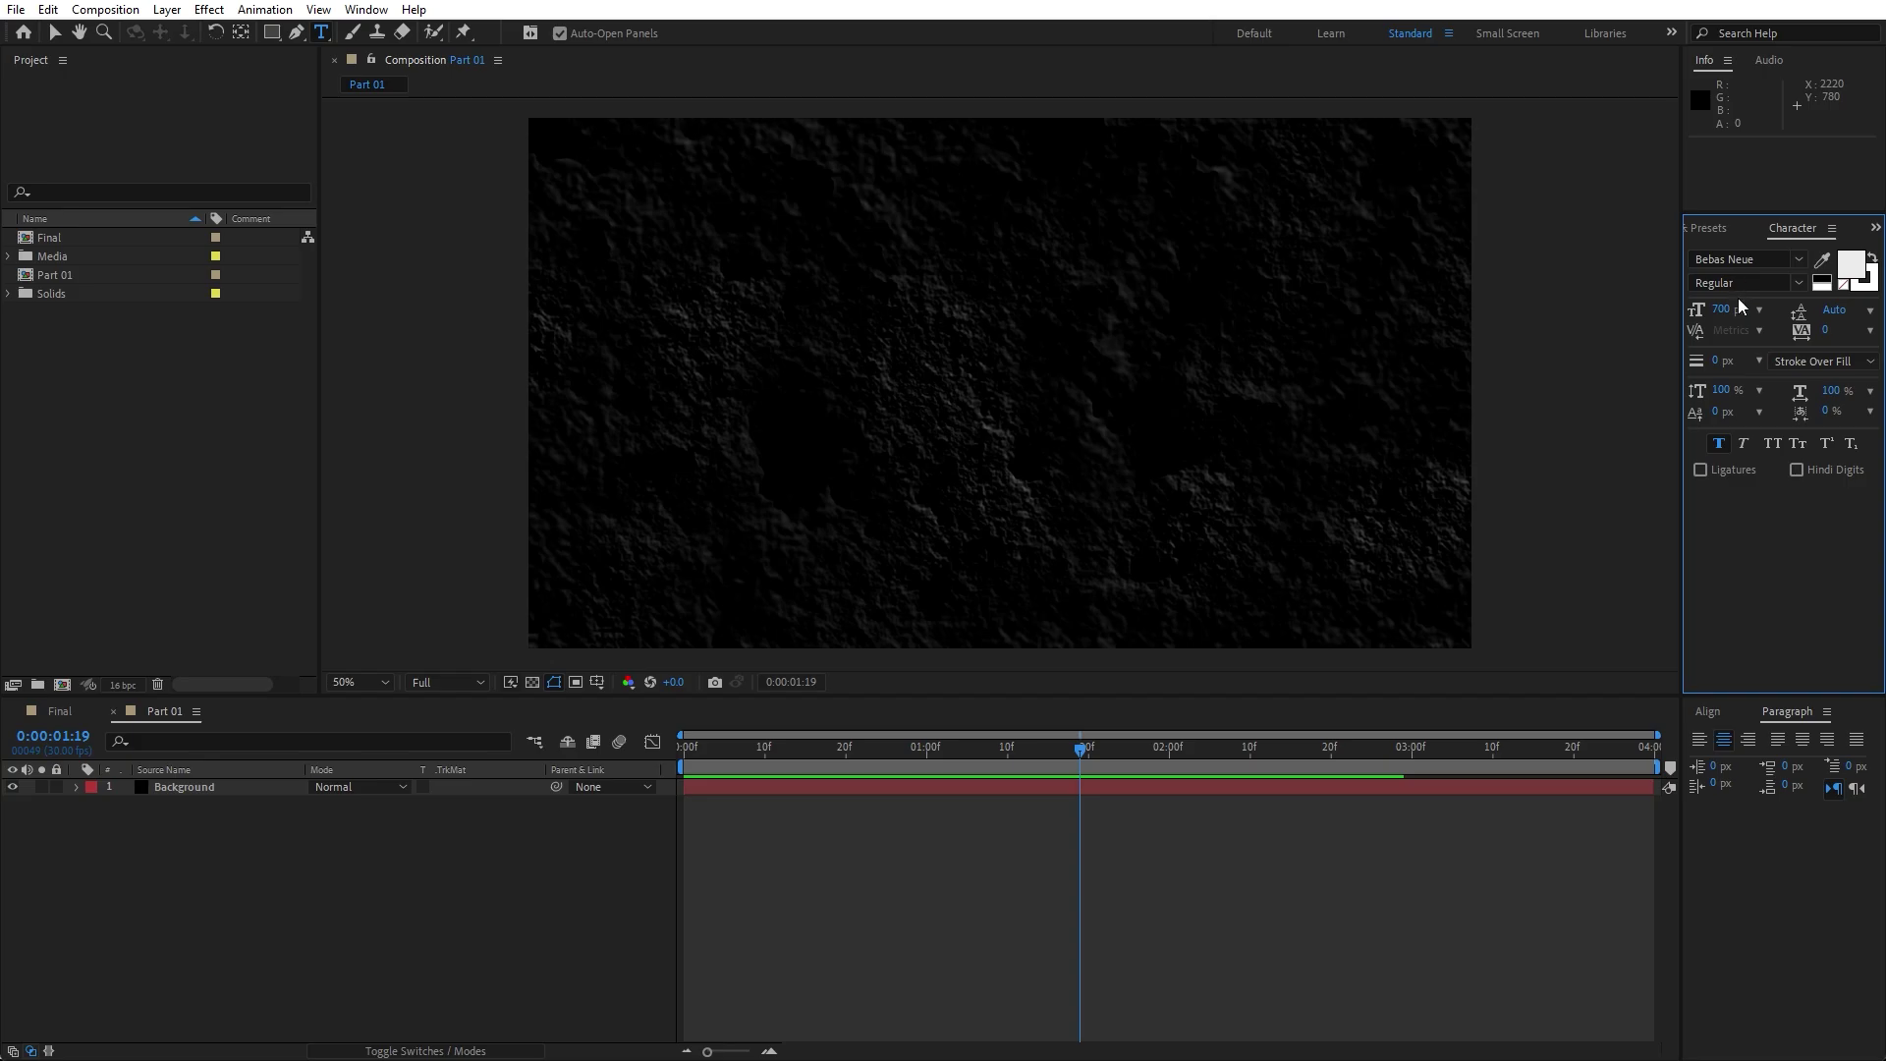
click(1718, 450)
click(943, 433)
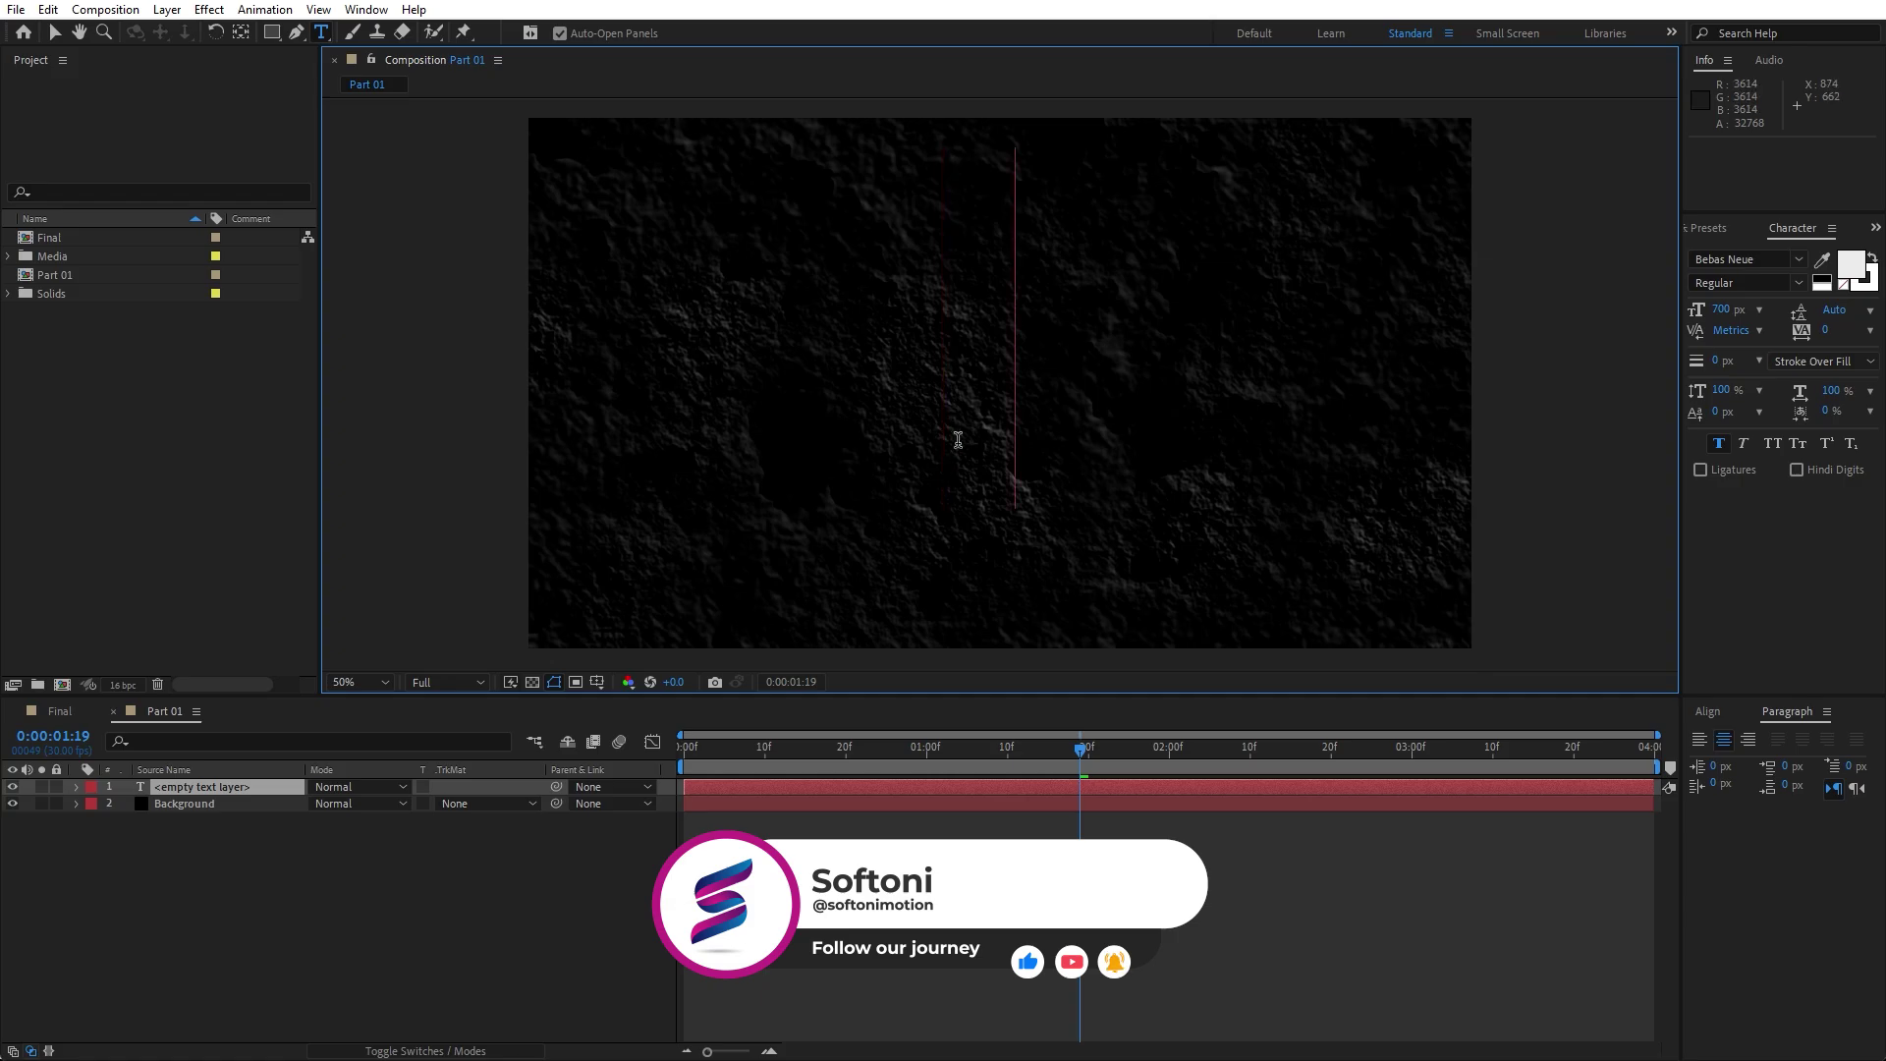
text(GRUNGE)
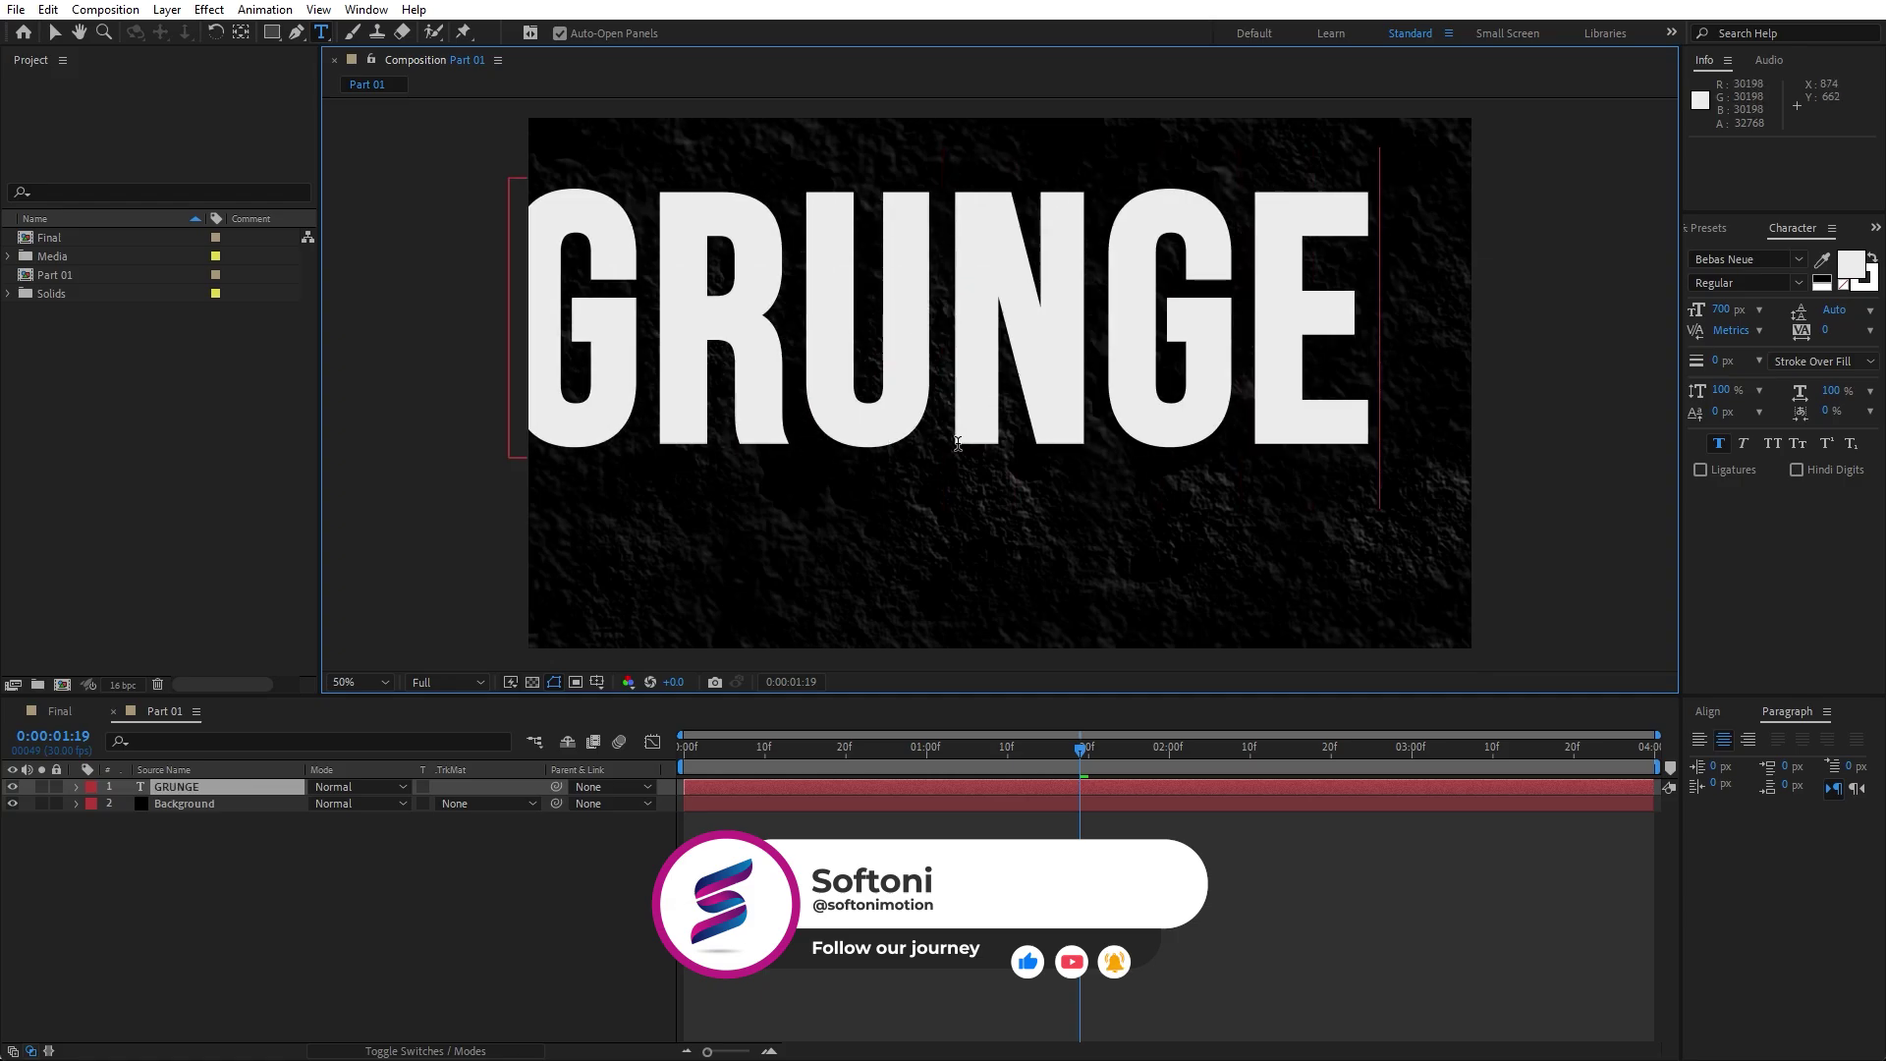
Center the GRUNGE text layer horizontally and vertically in the composition.
click(196, 786)
click(1708, 711)
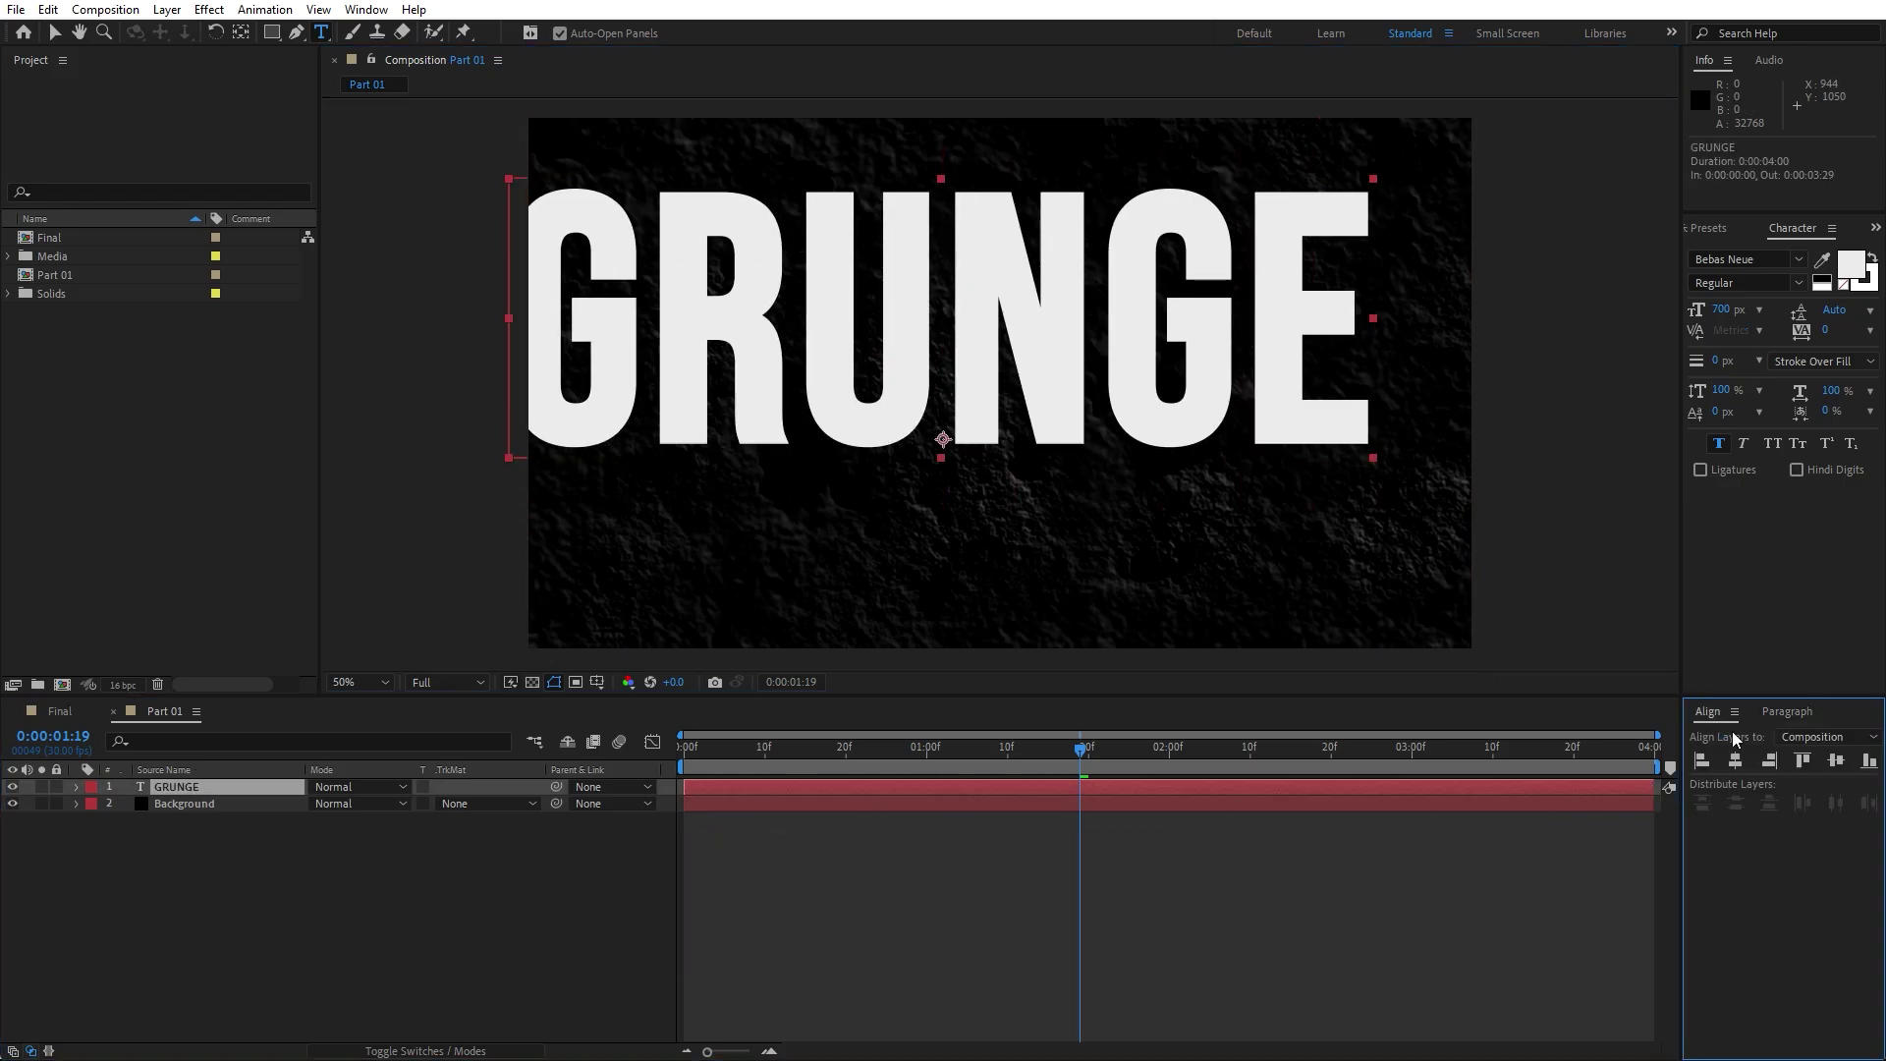
click(1736, 760)
click(1836, 760)
click(1786, 711)
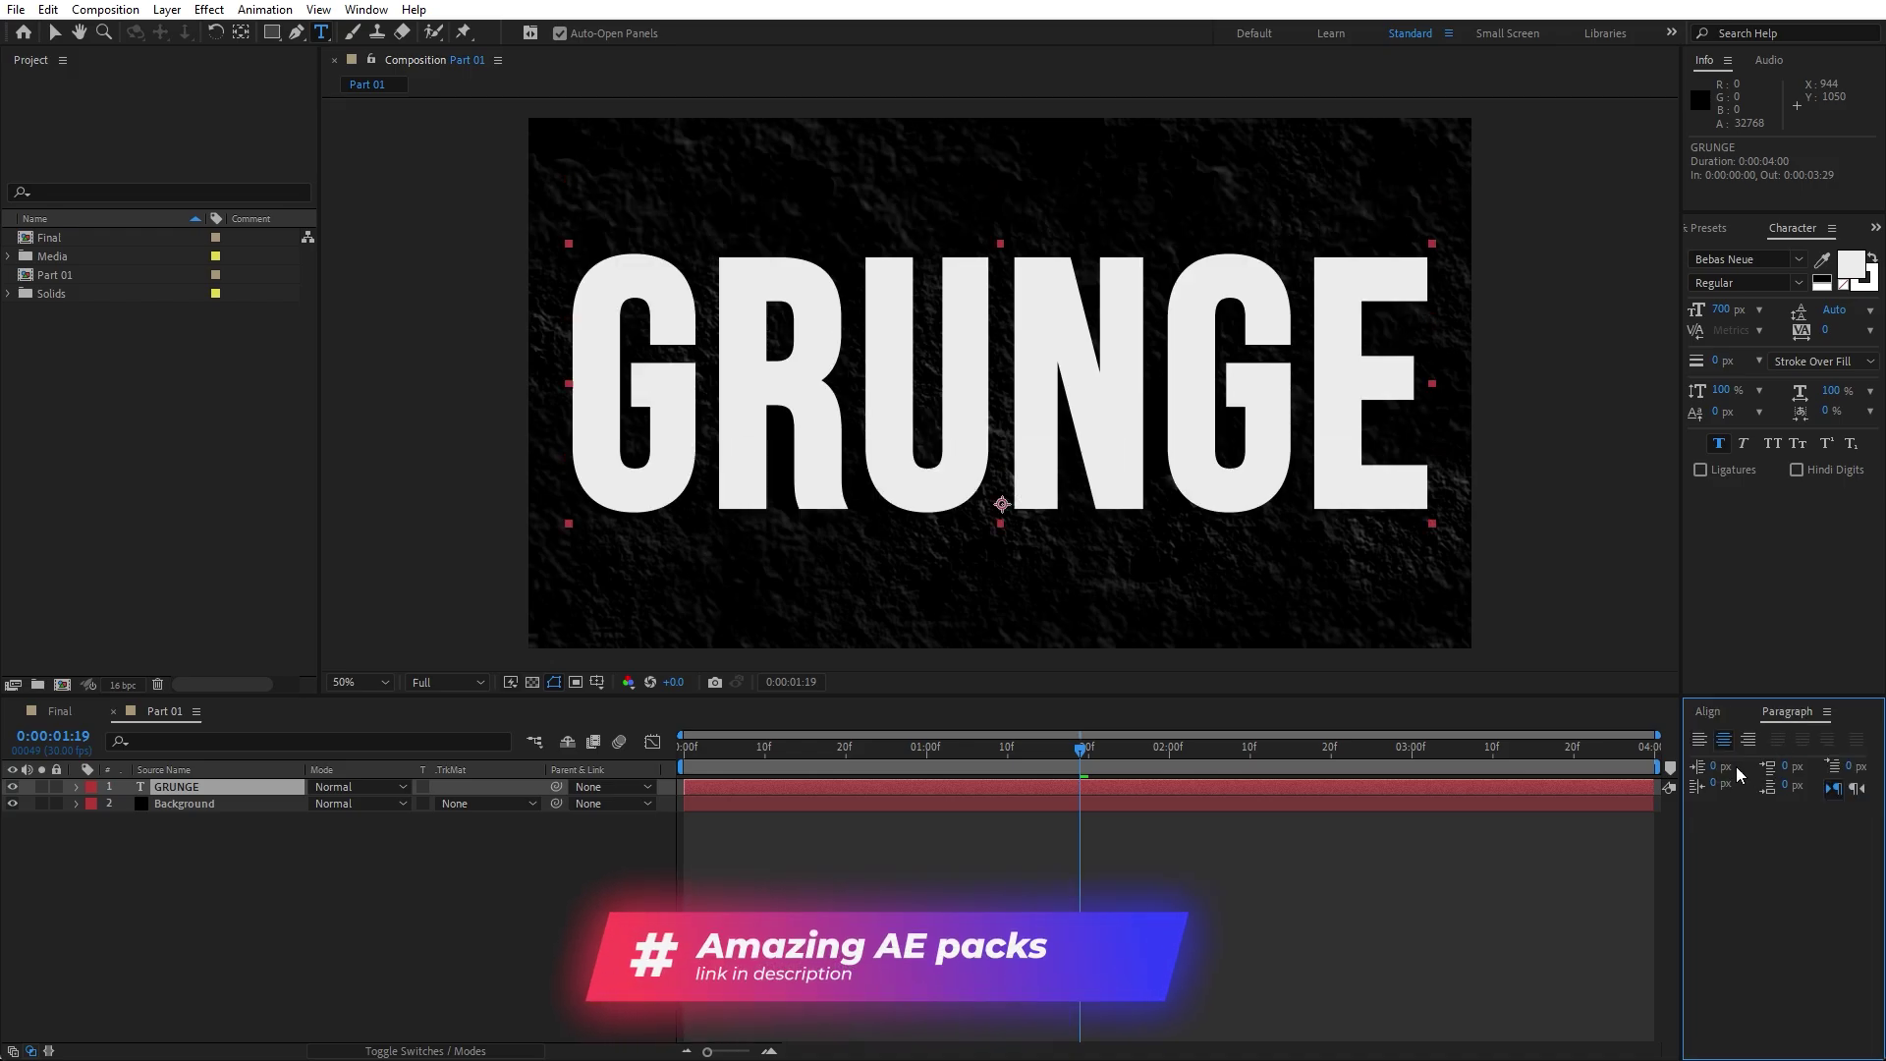
click(1715, 713)
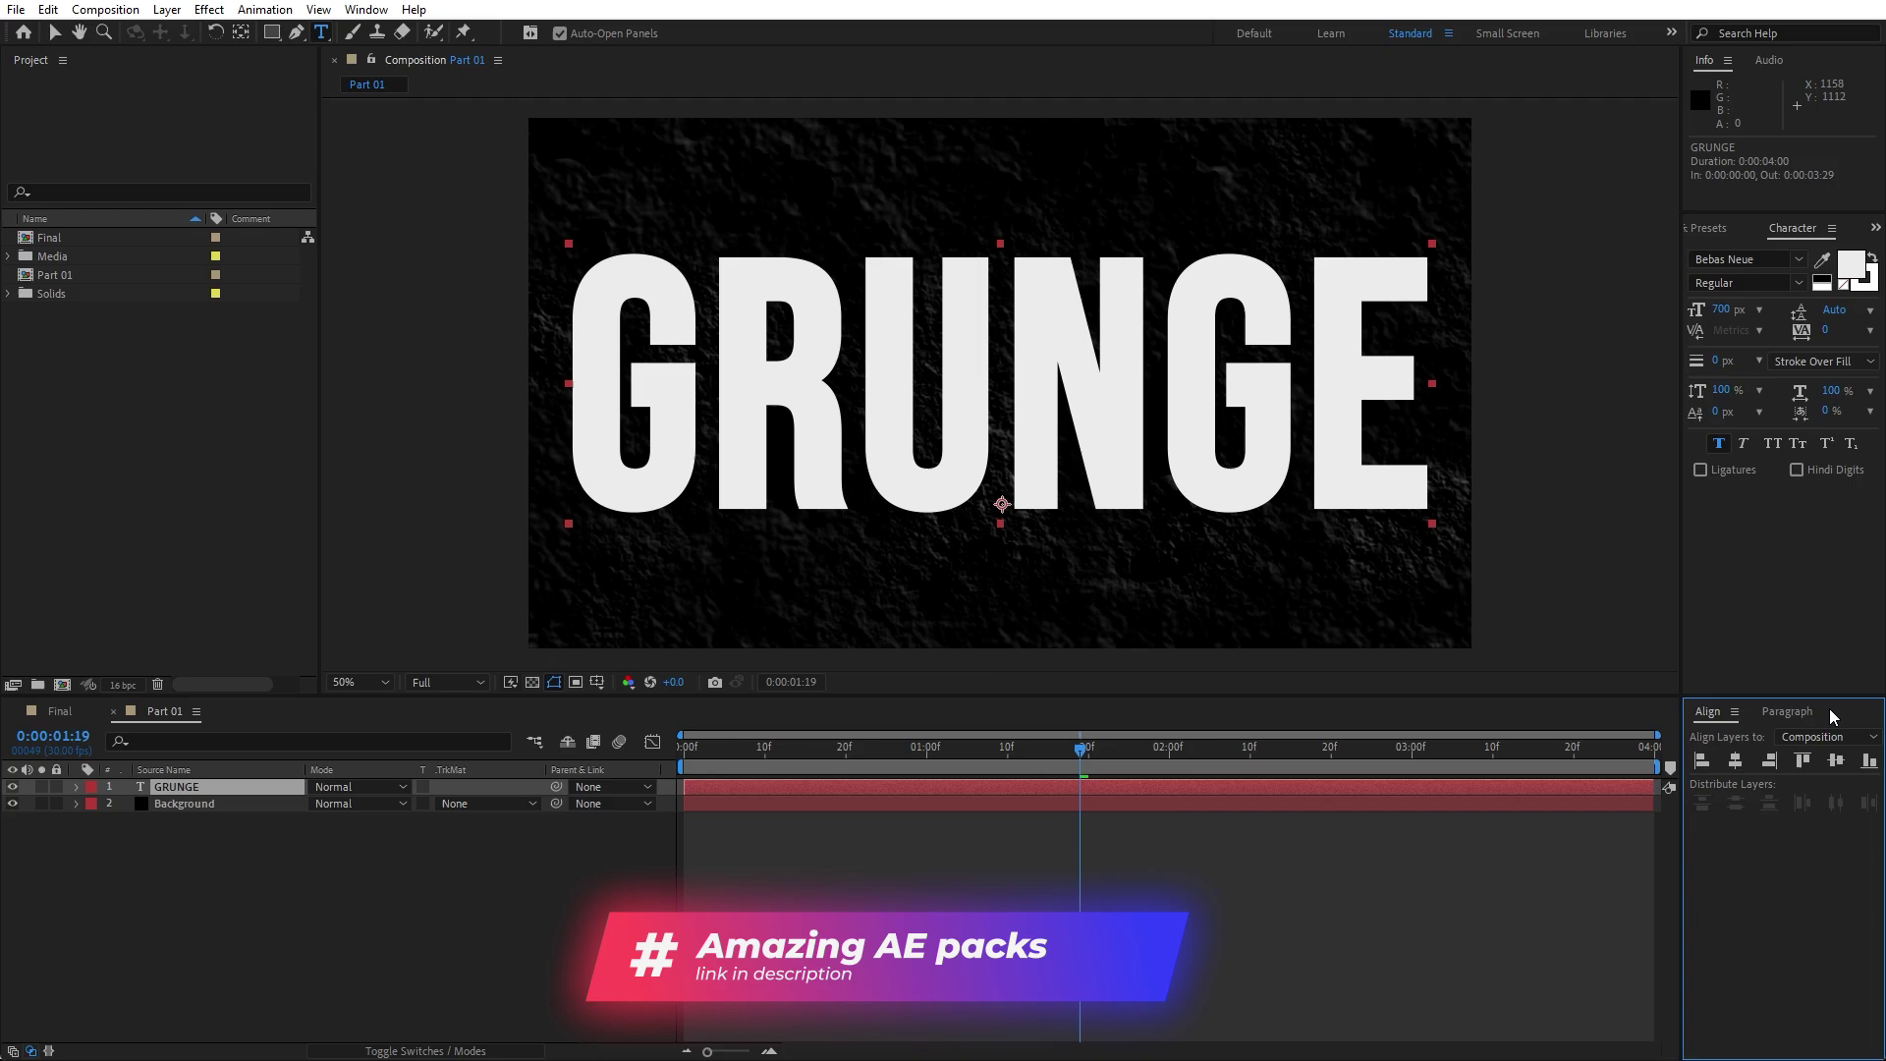
click(362, 14)
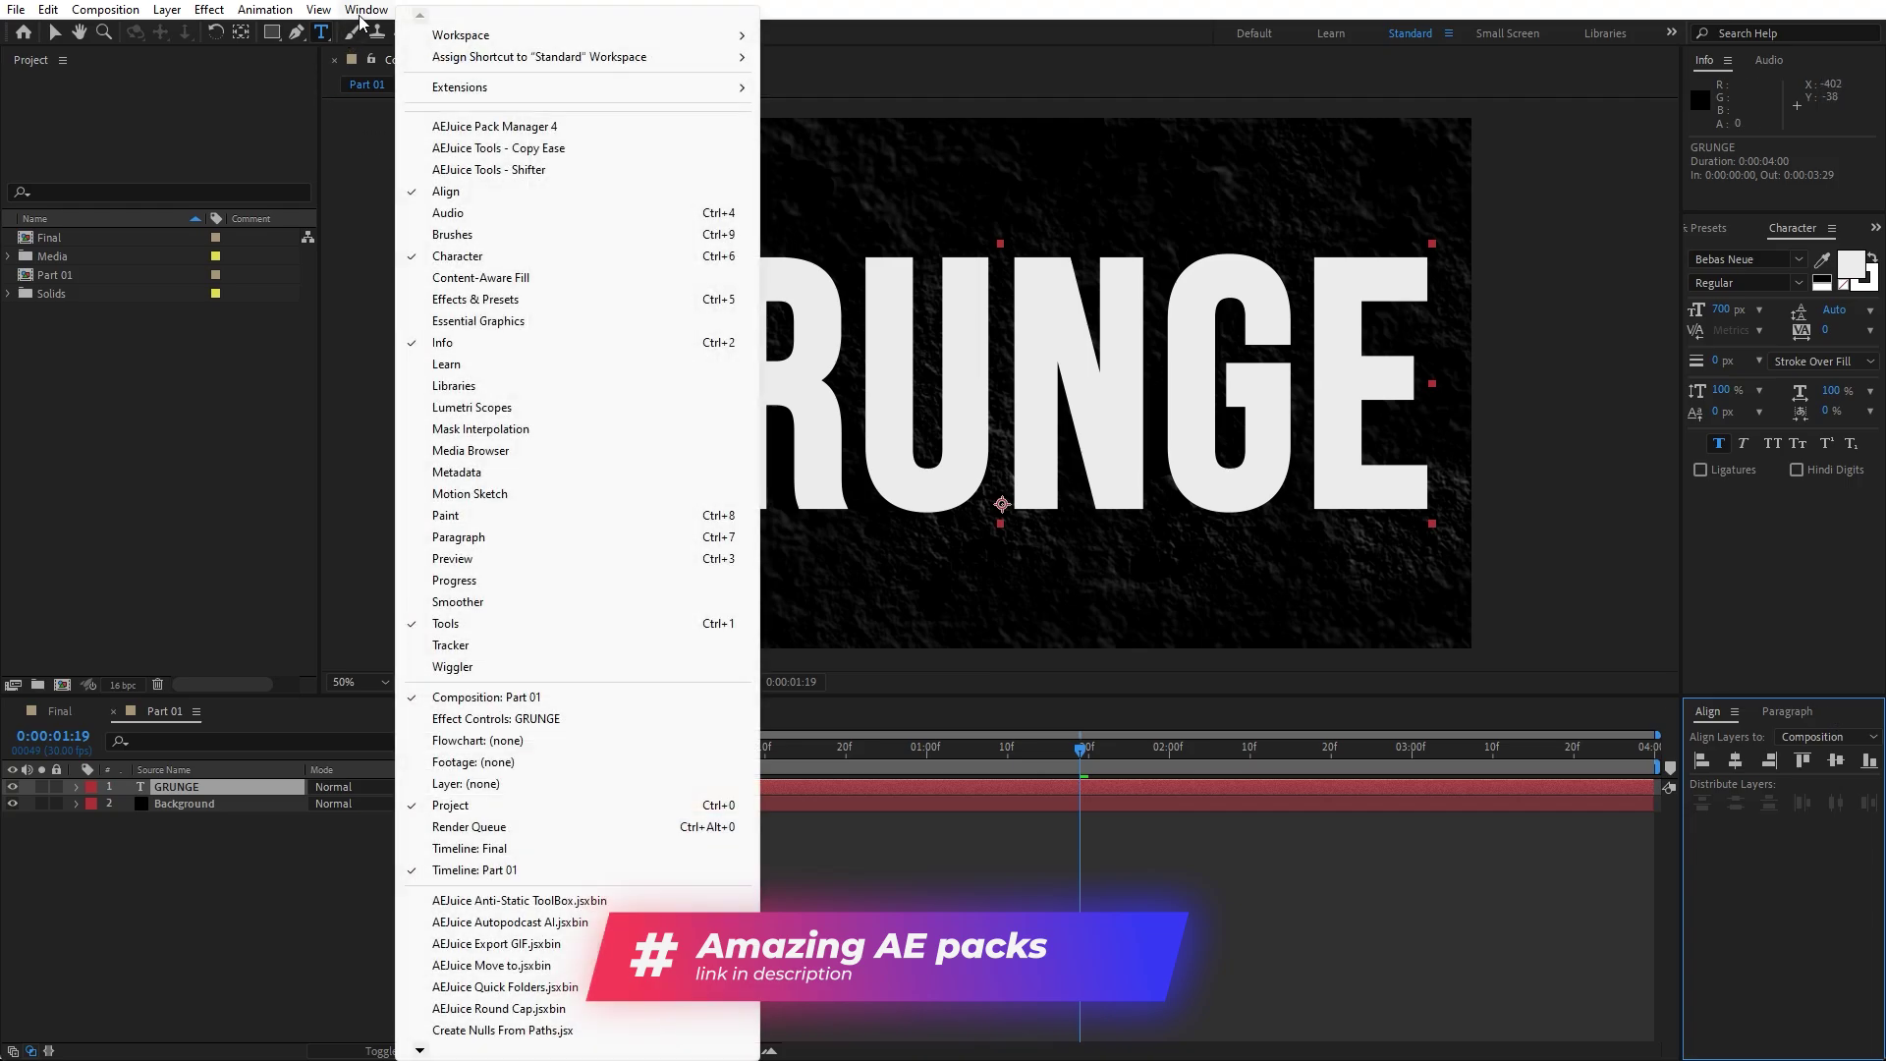
click(362, 13)
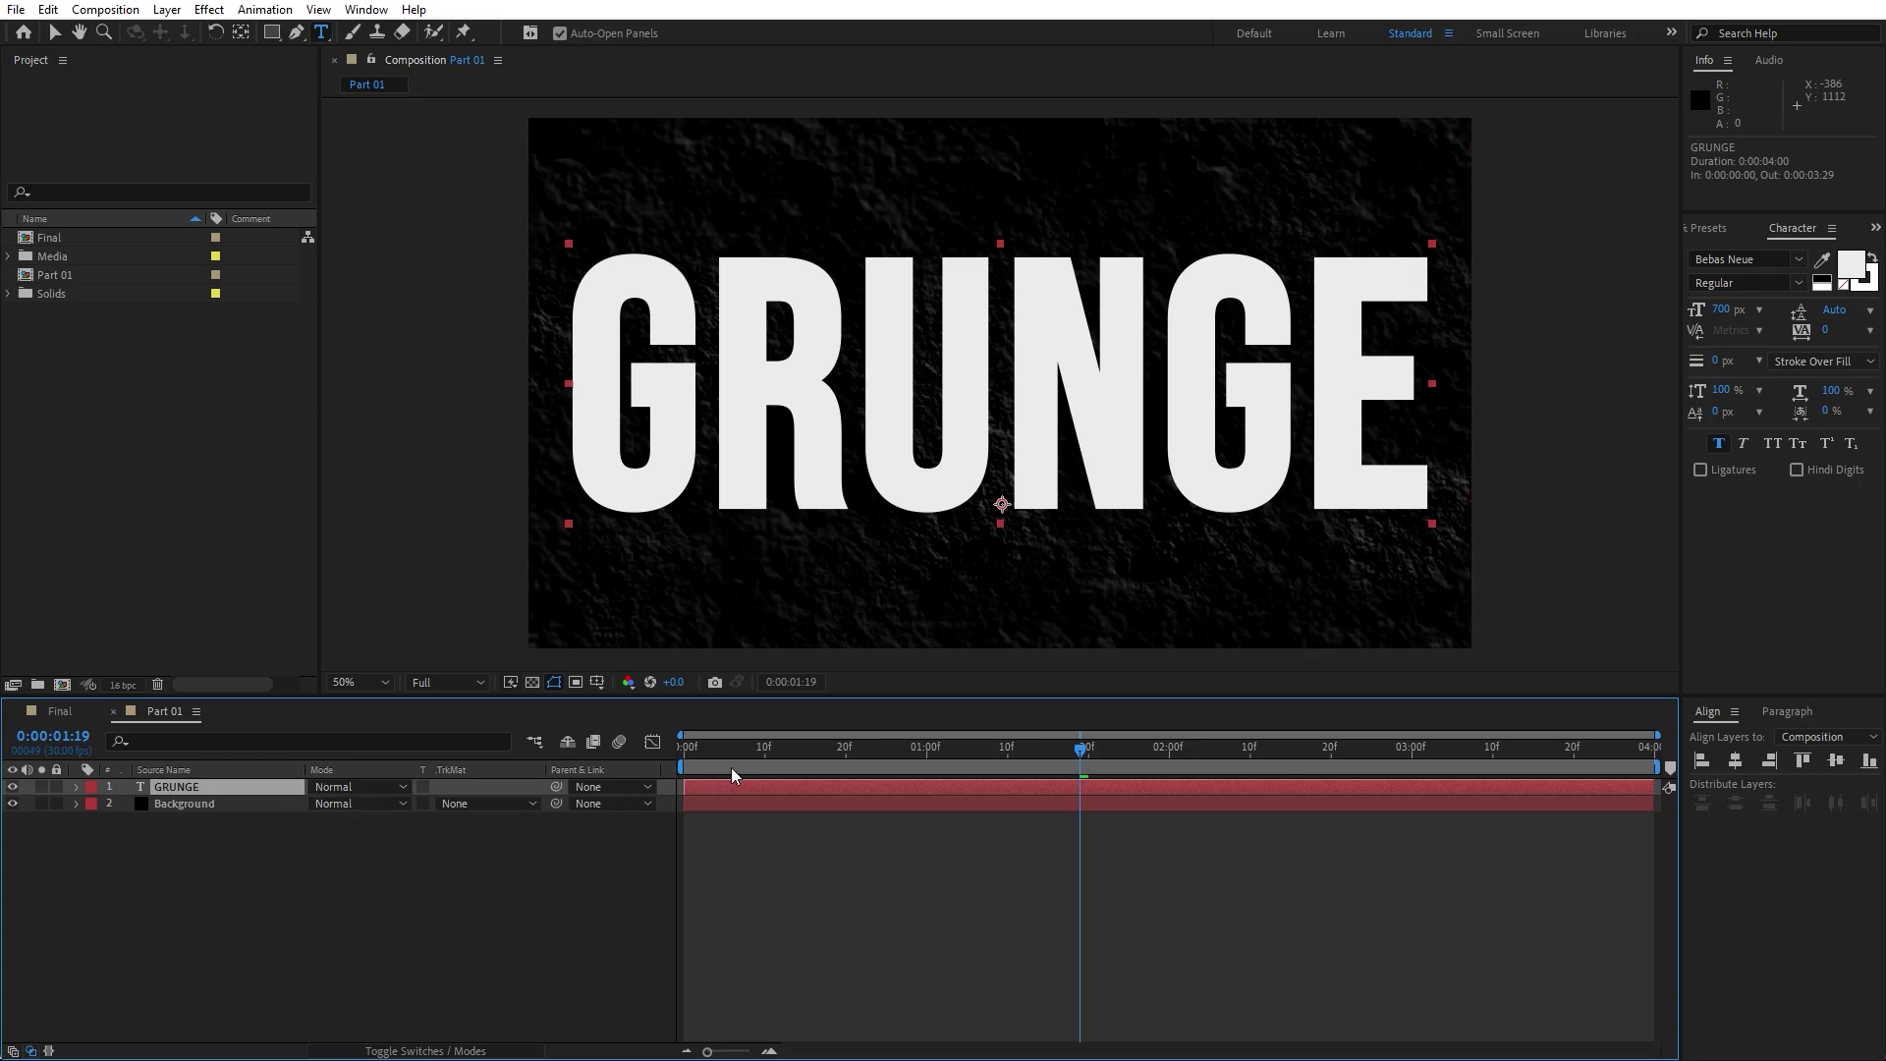
At 0:00:00:00, add an Opacity animator to the GRUNGE text and set its opacity to 0%.
drag(757, 756, 631, 765)
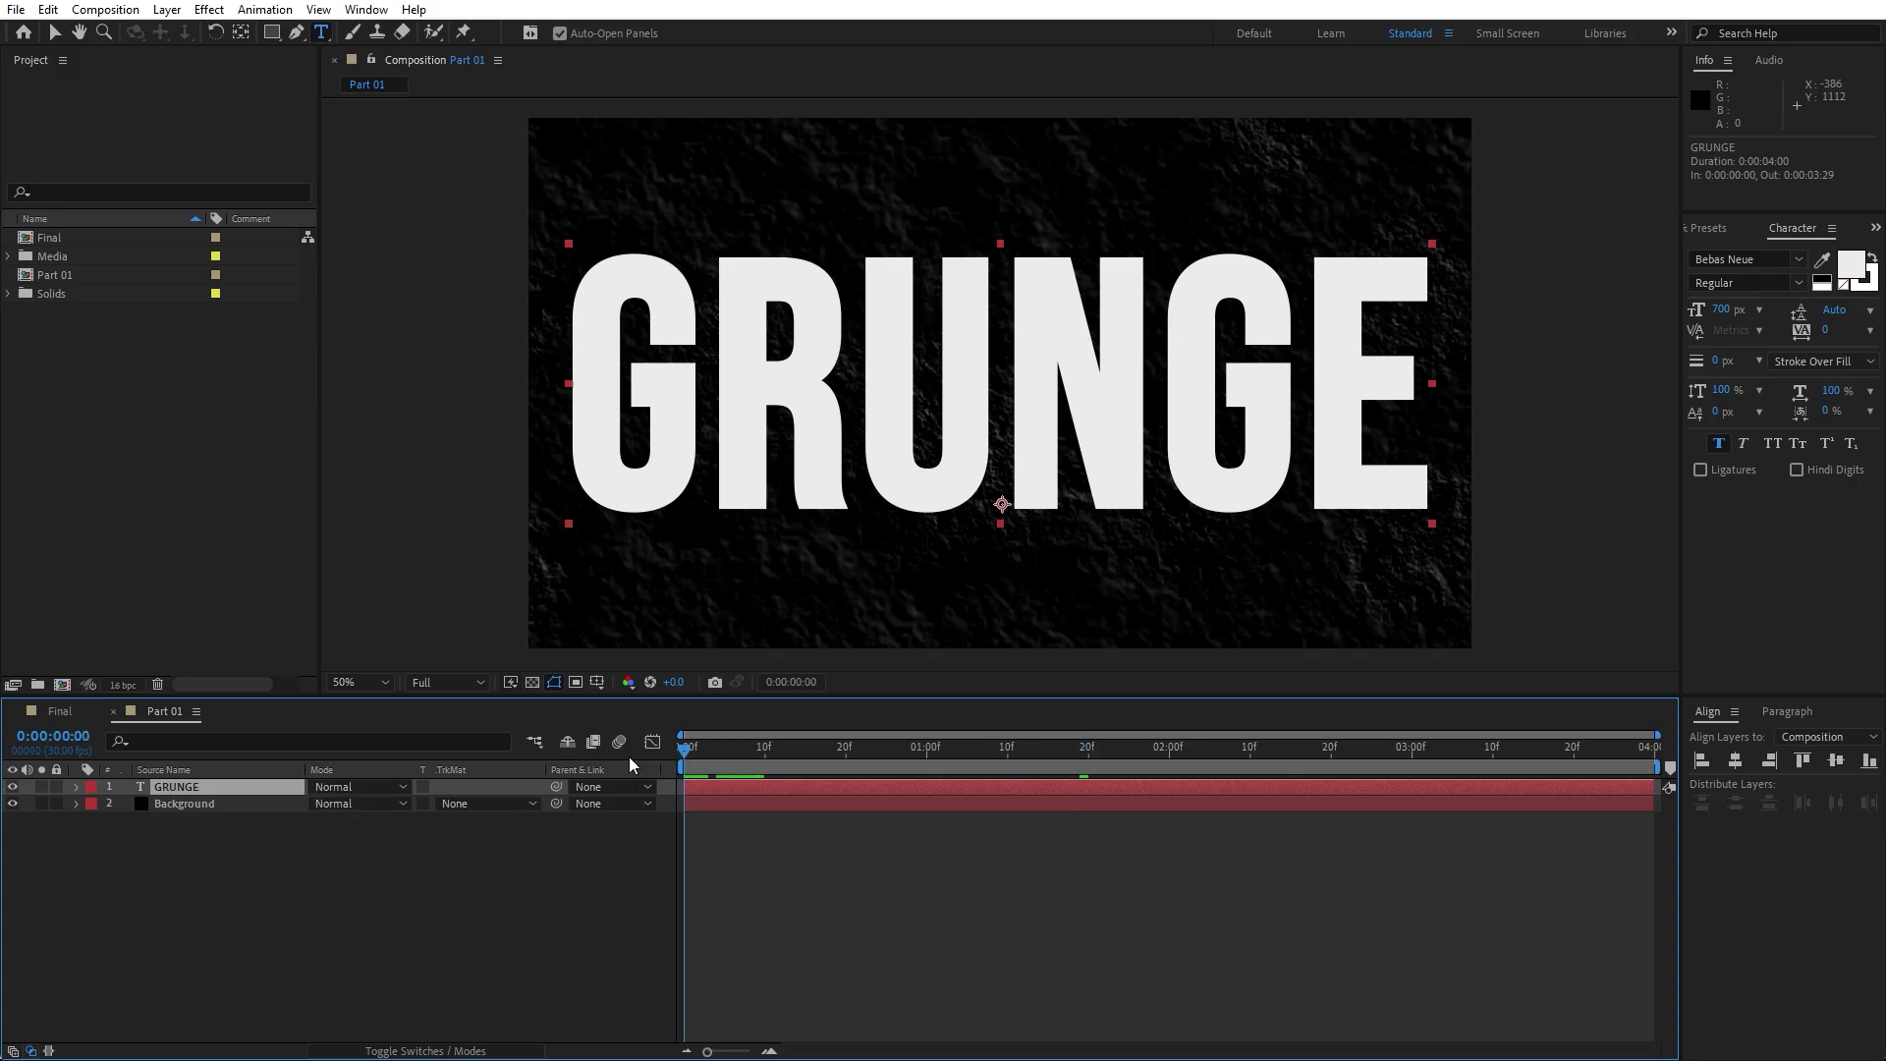
click(77, 787)
click(536, 805)
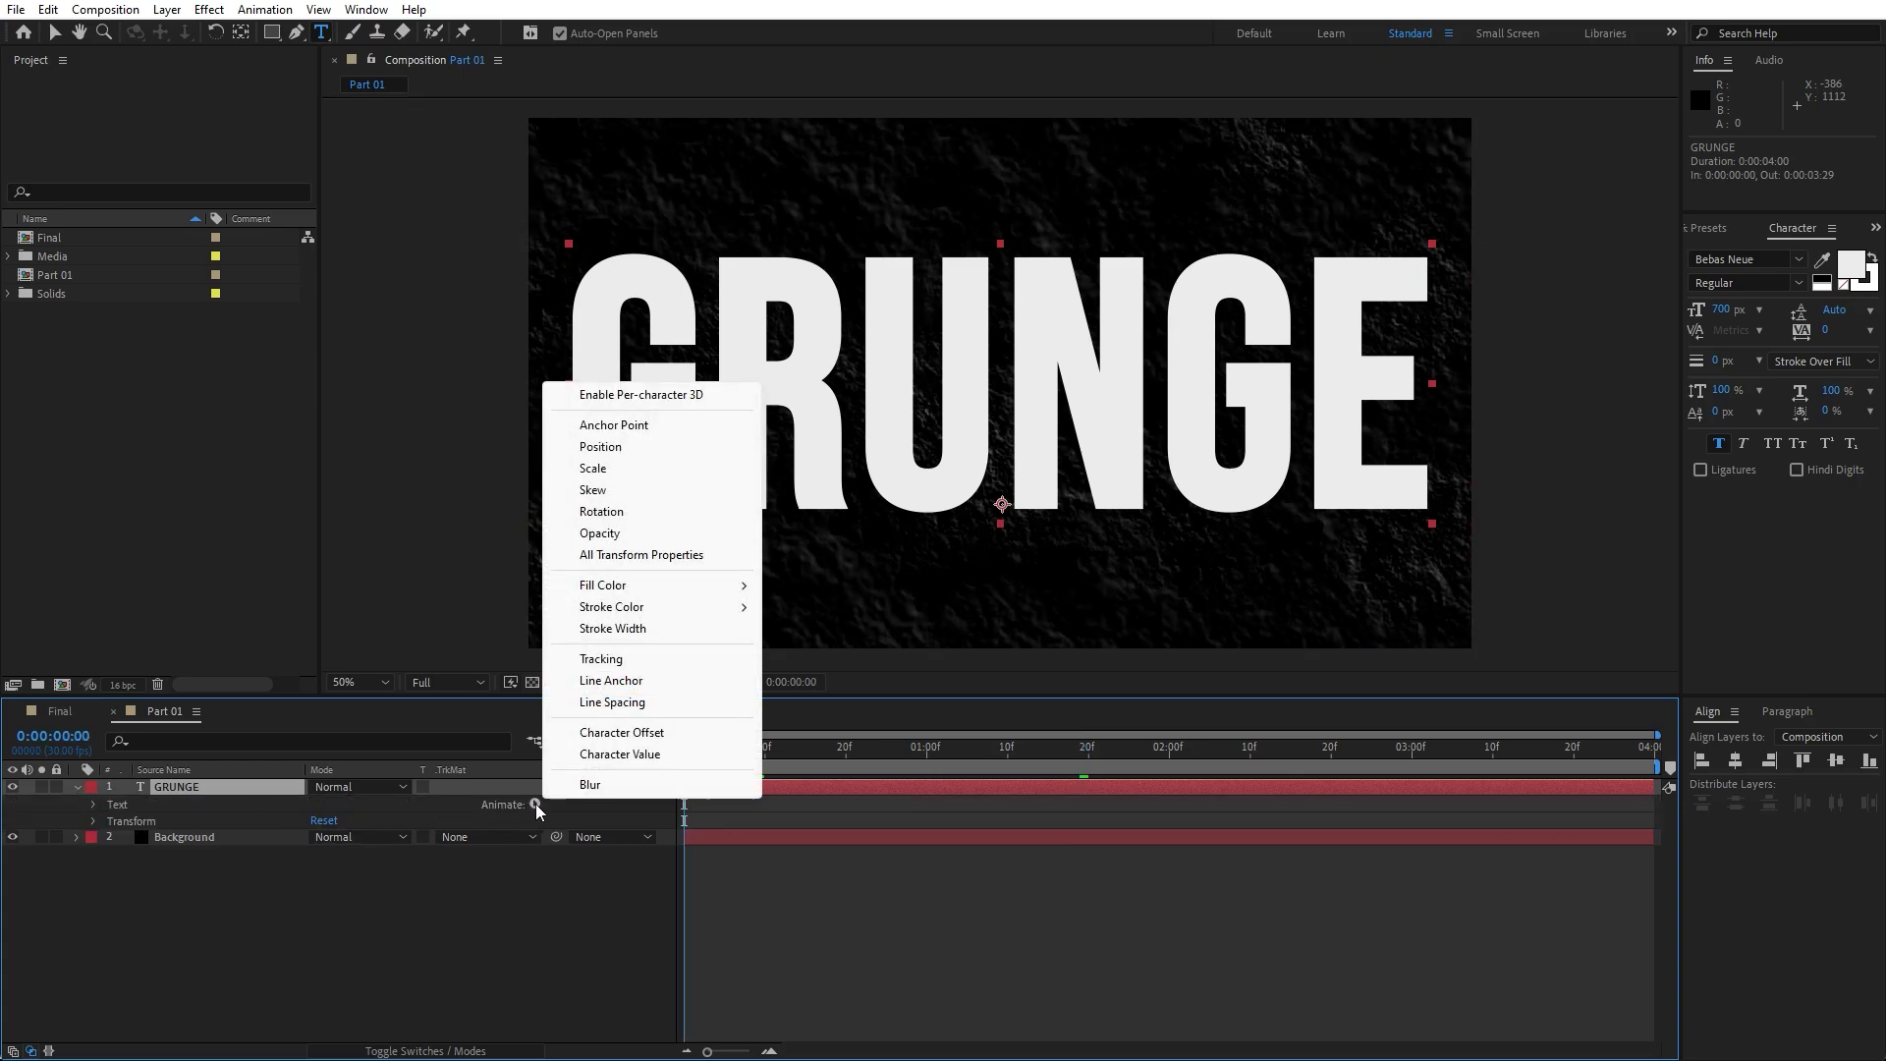
click(640, 535)
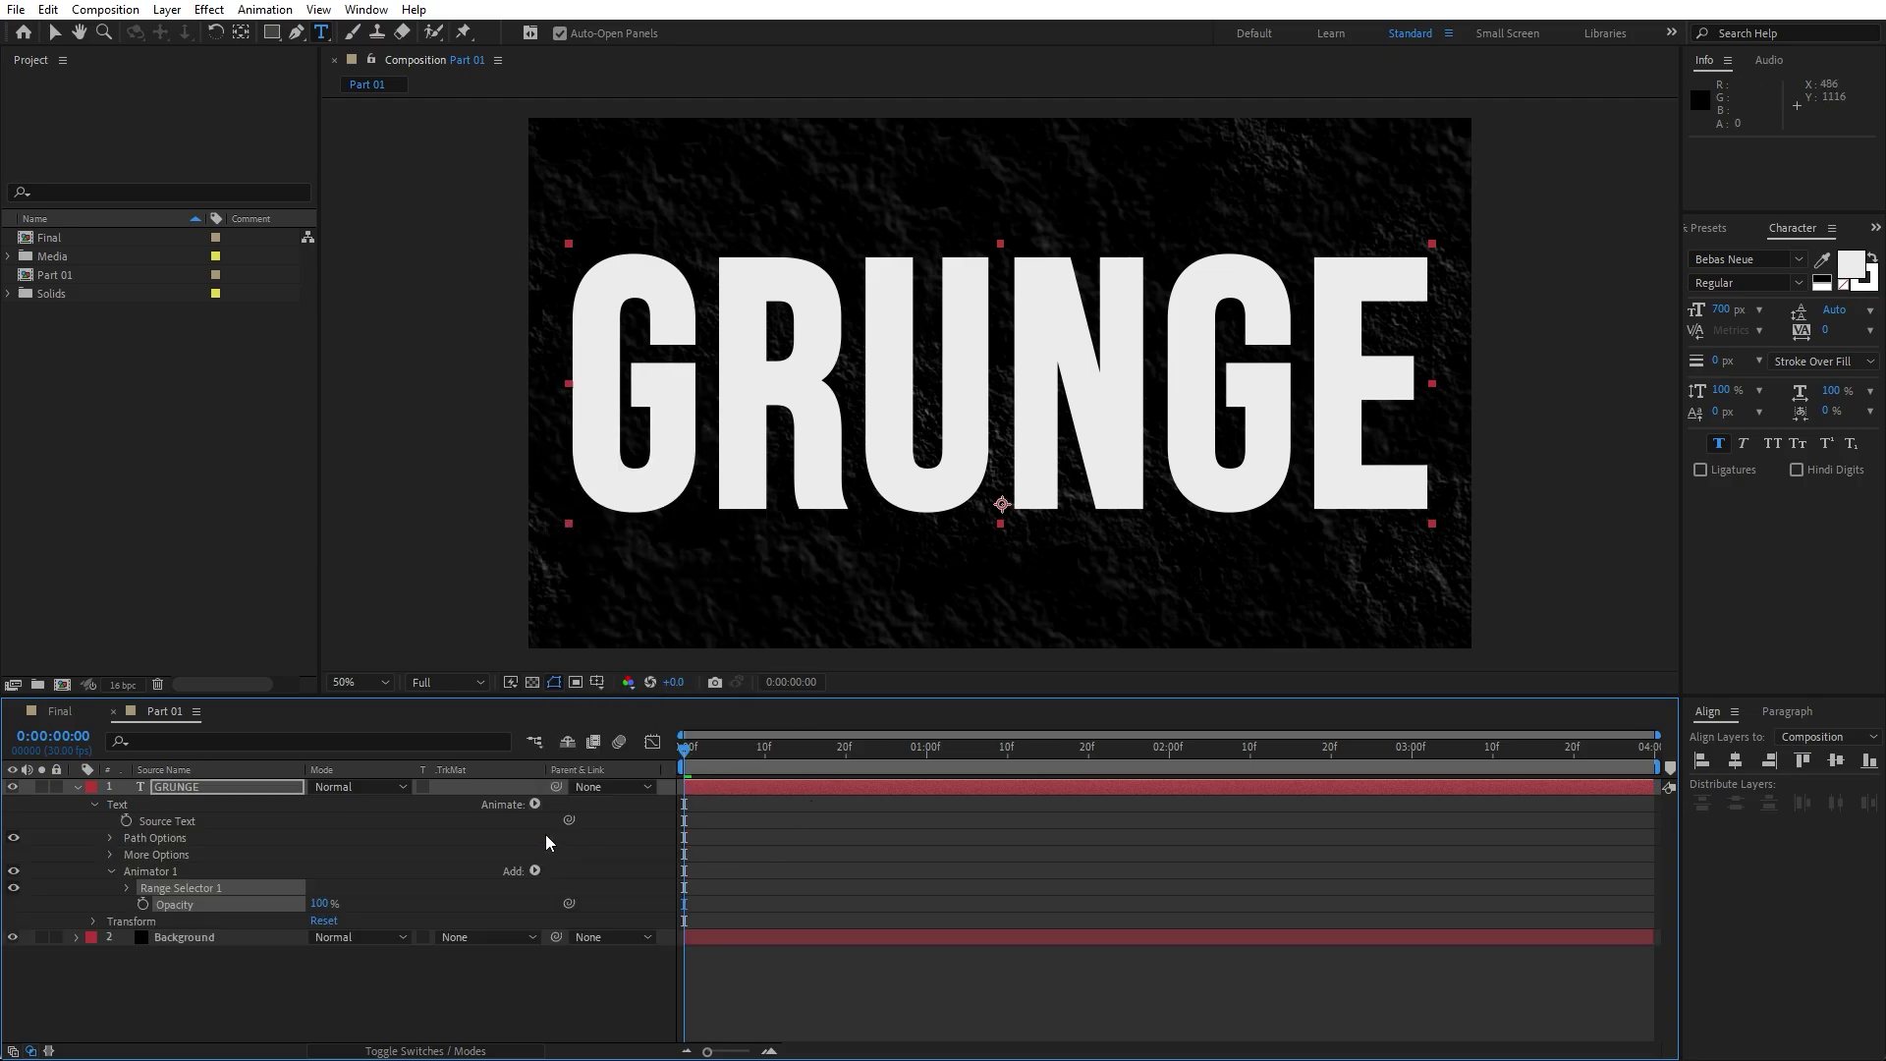
drag(322, 905, 167, 903)
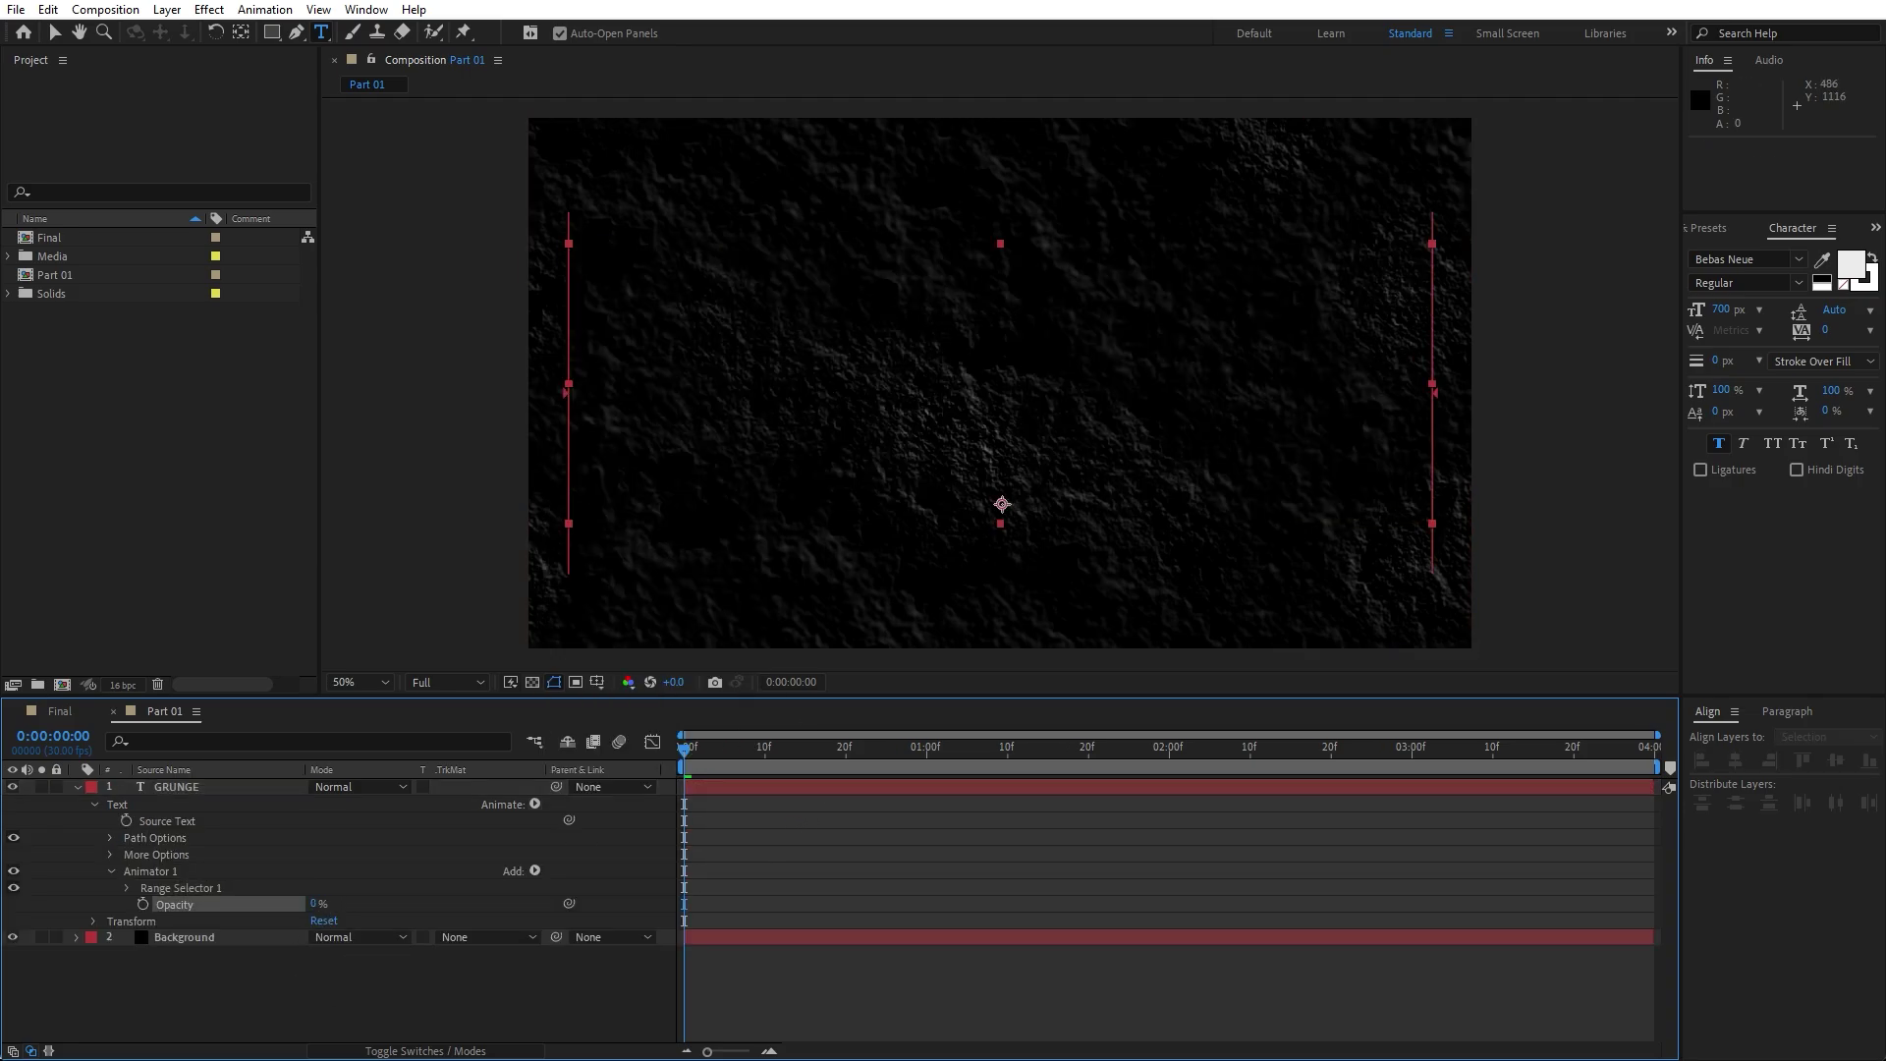
Keyframe the opacity animator's Range Selector offset from -100% at 0:00:00:00 to 100% at 0:00:02:00.
click(129, 888)
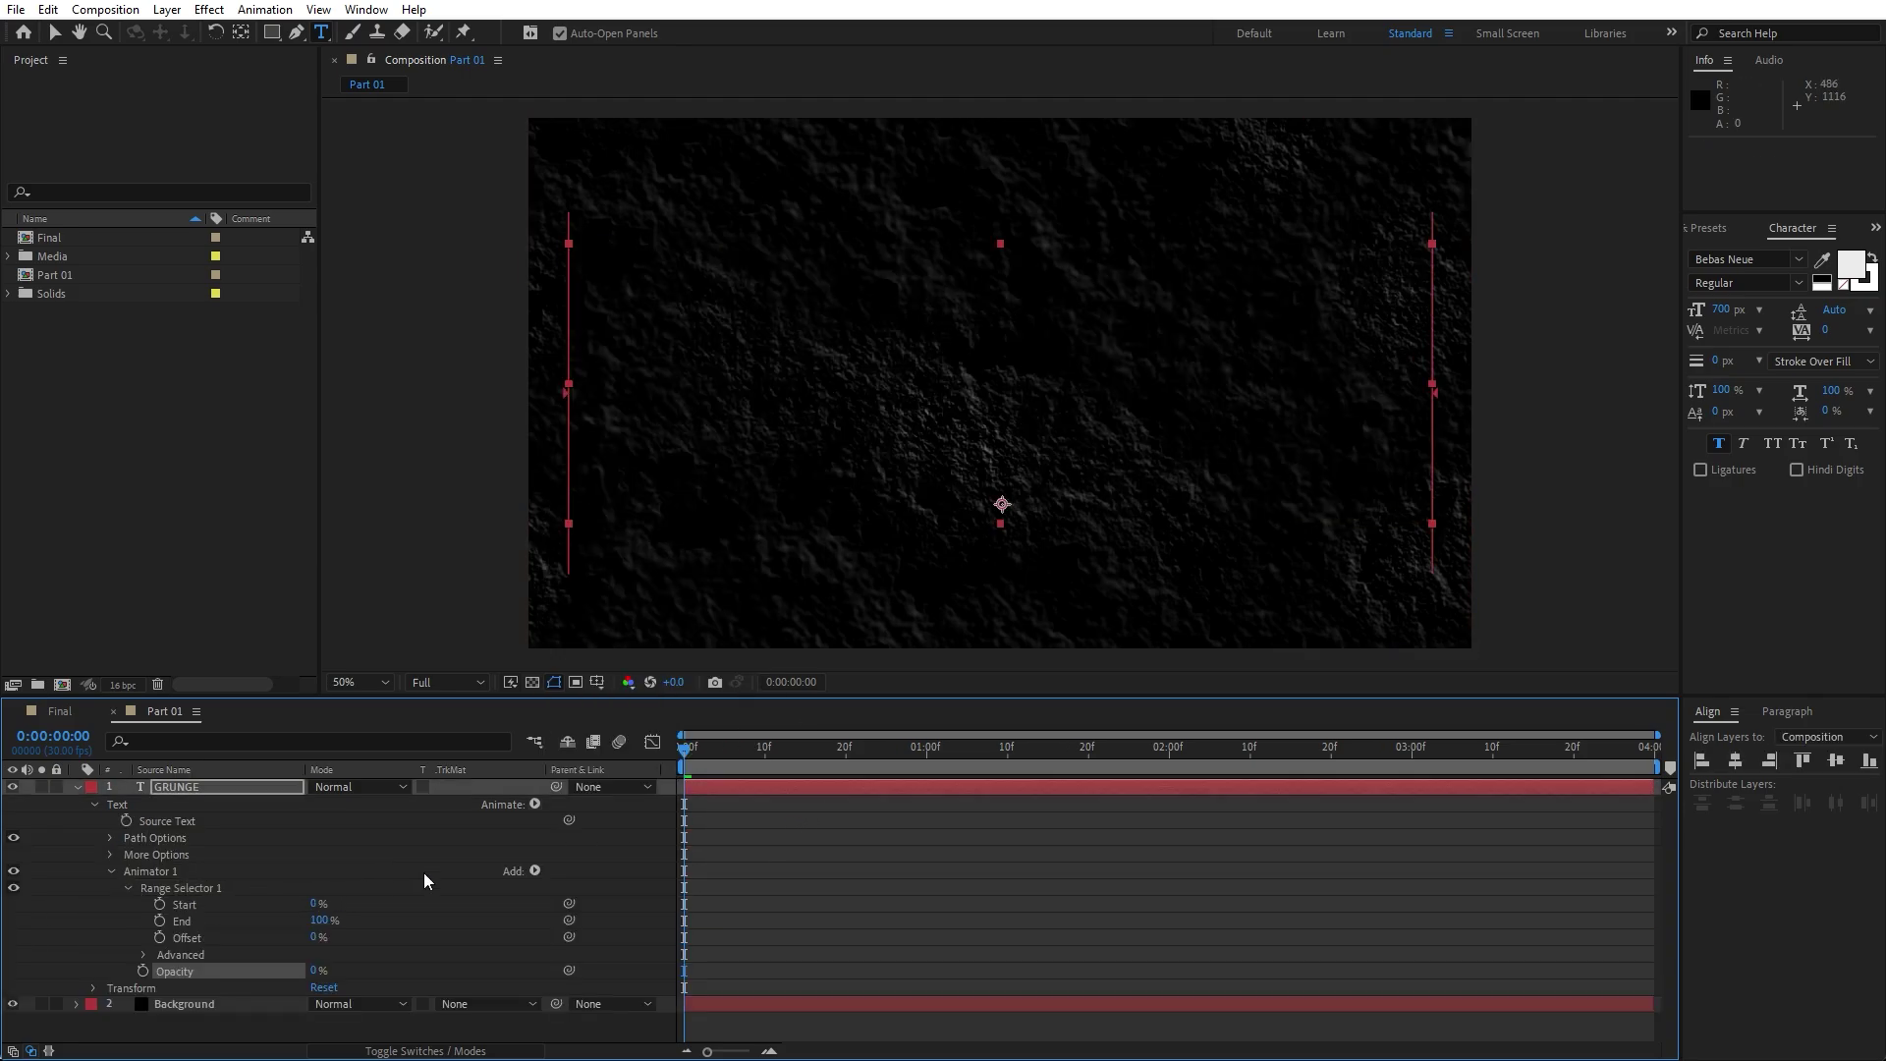
click(159, 937)
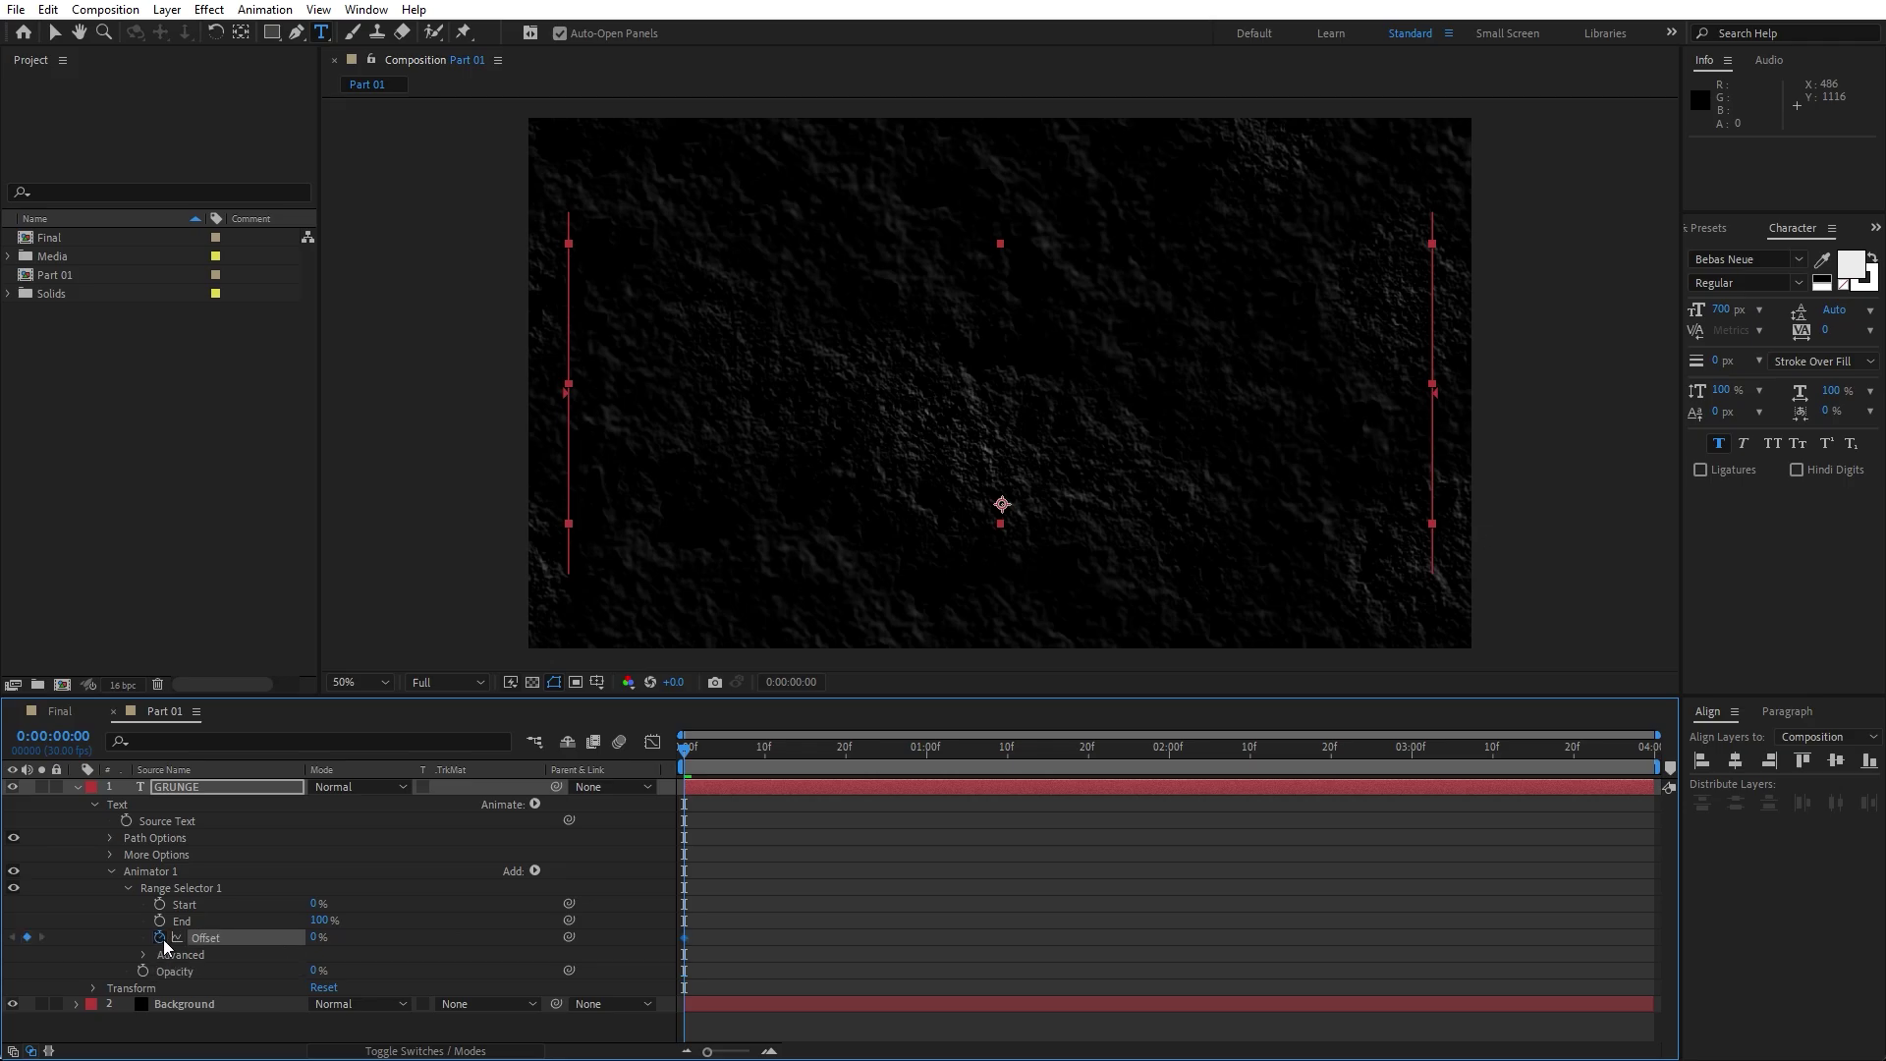
drag(315, 938, 142, 938)
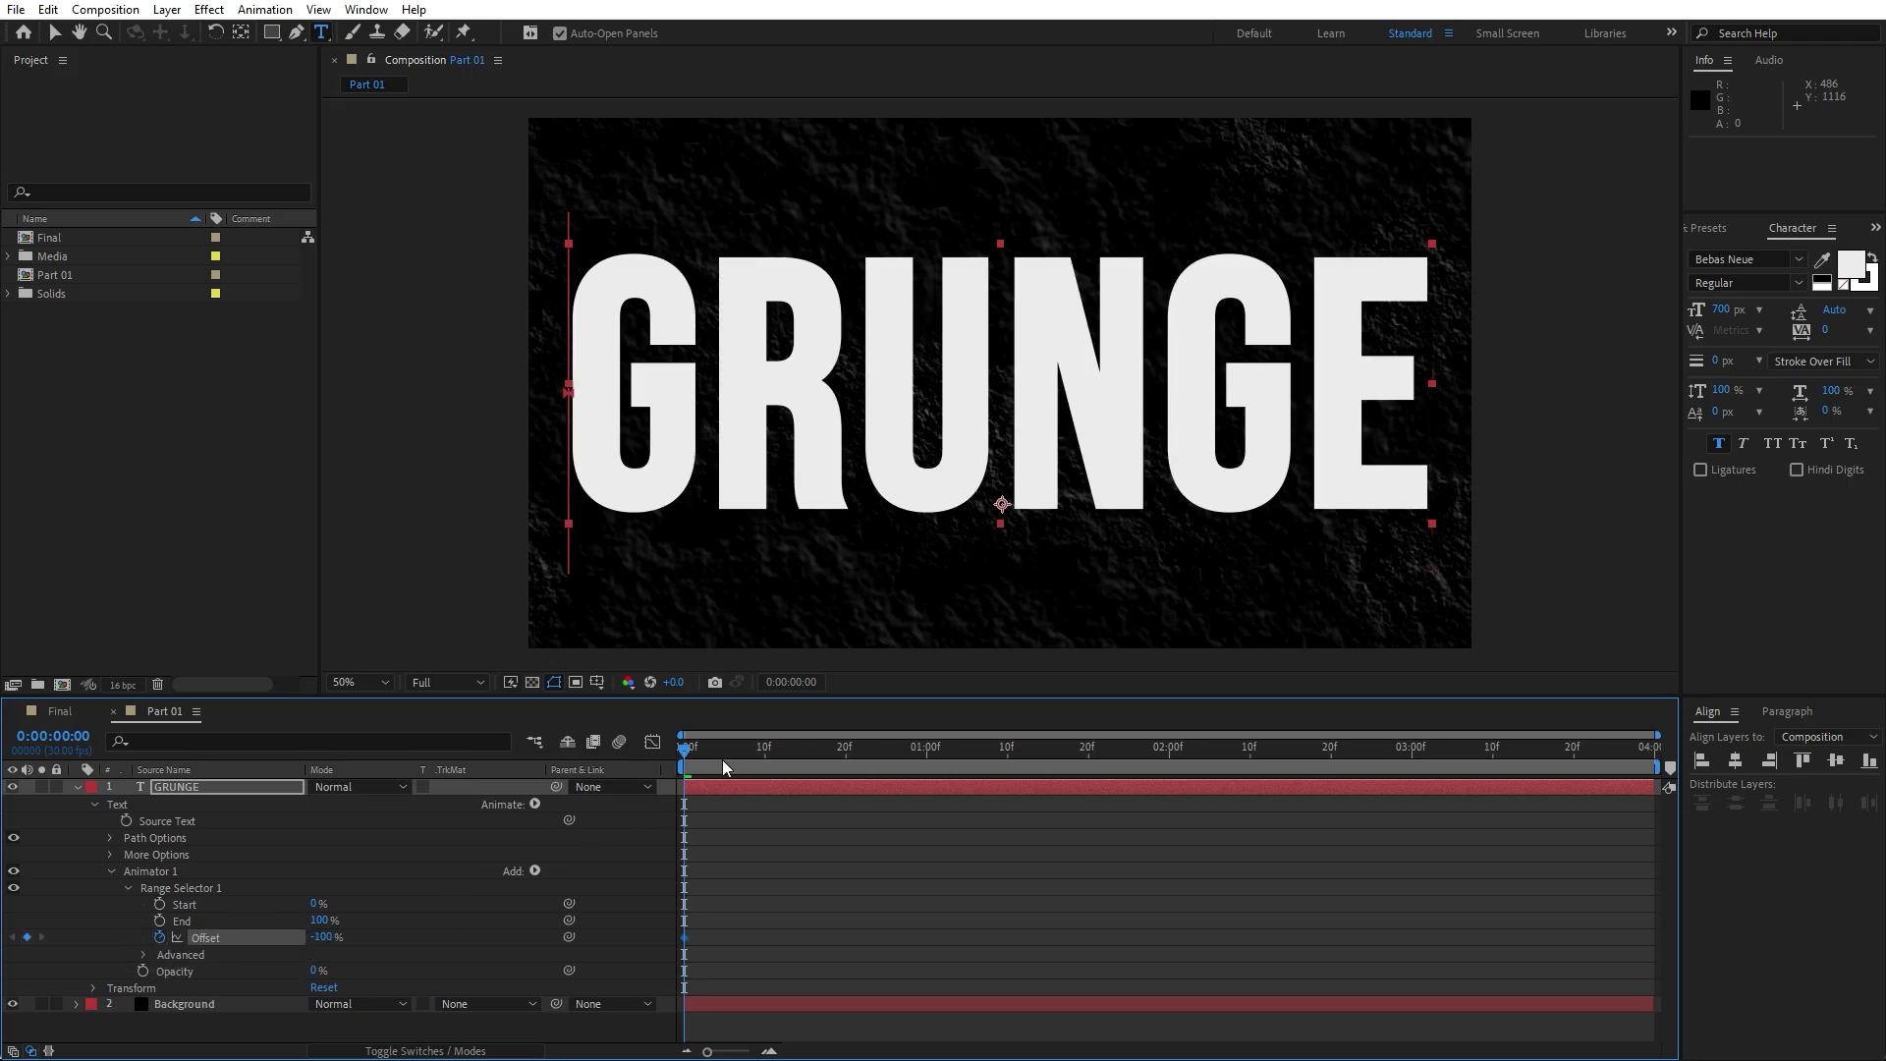
drag(722, 758, 1169, 782)
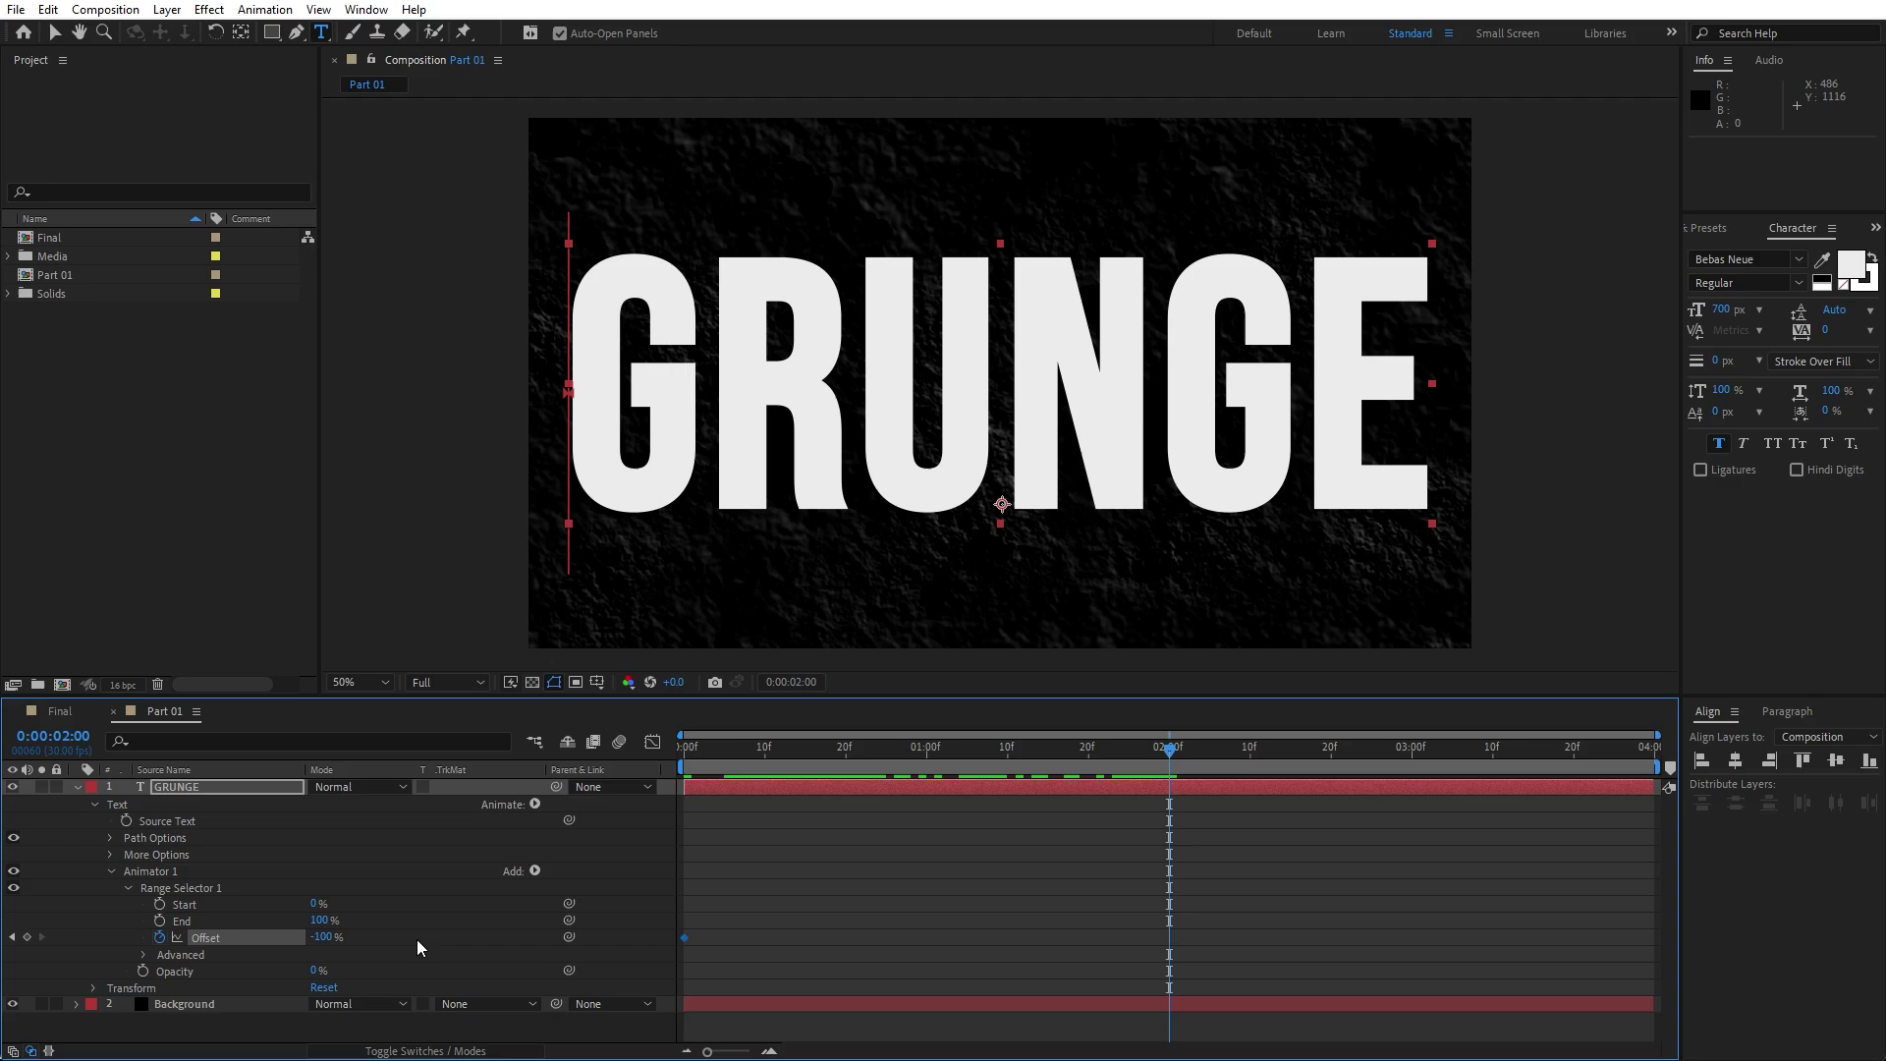
drag(325, 936, 566, 945)
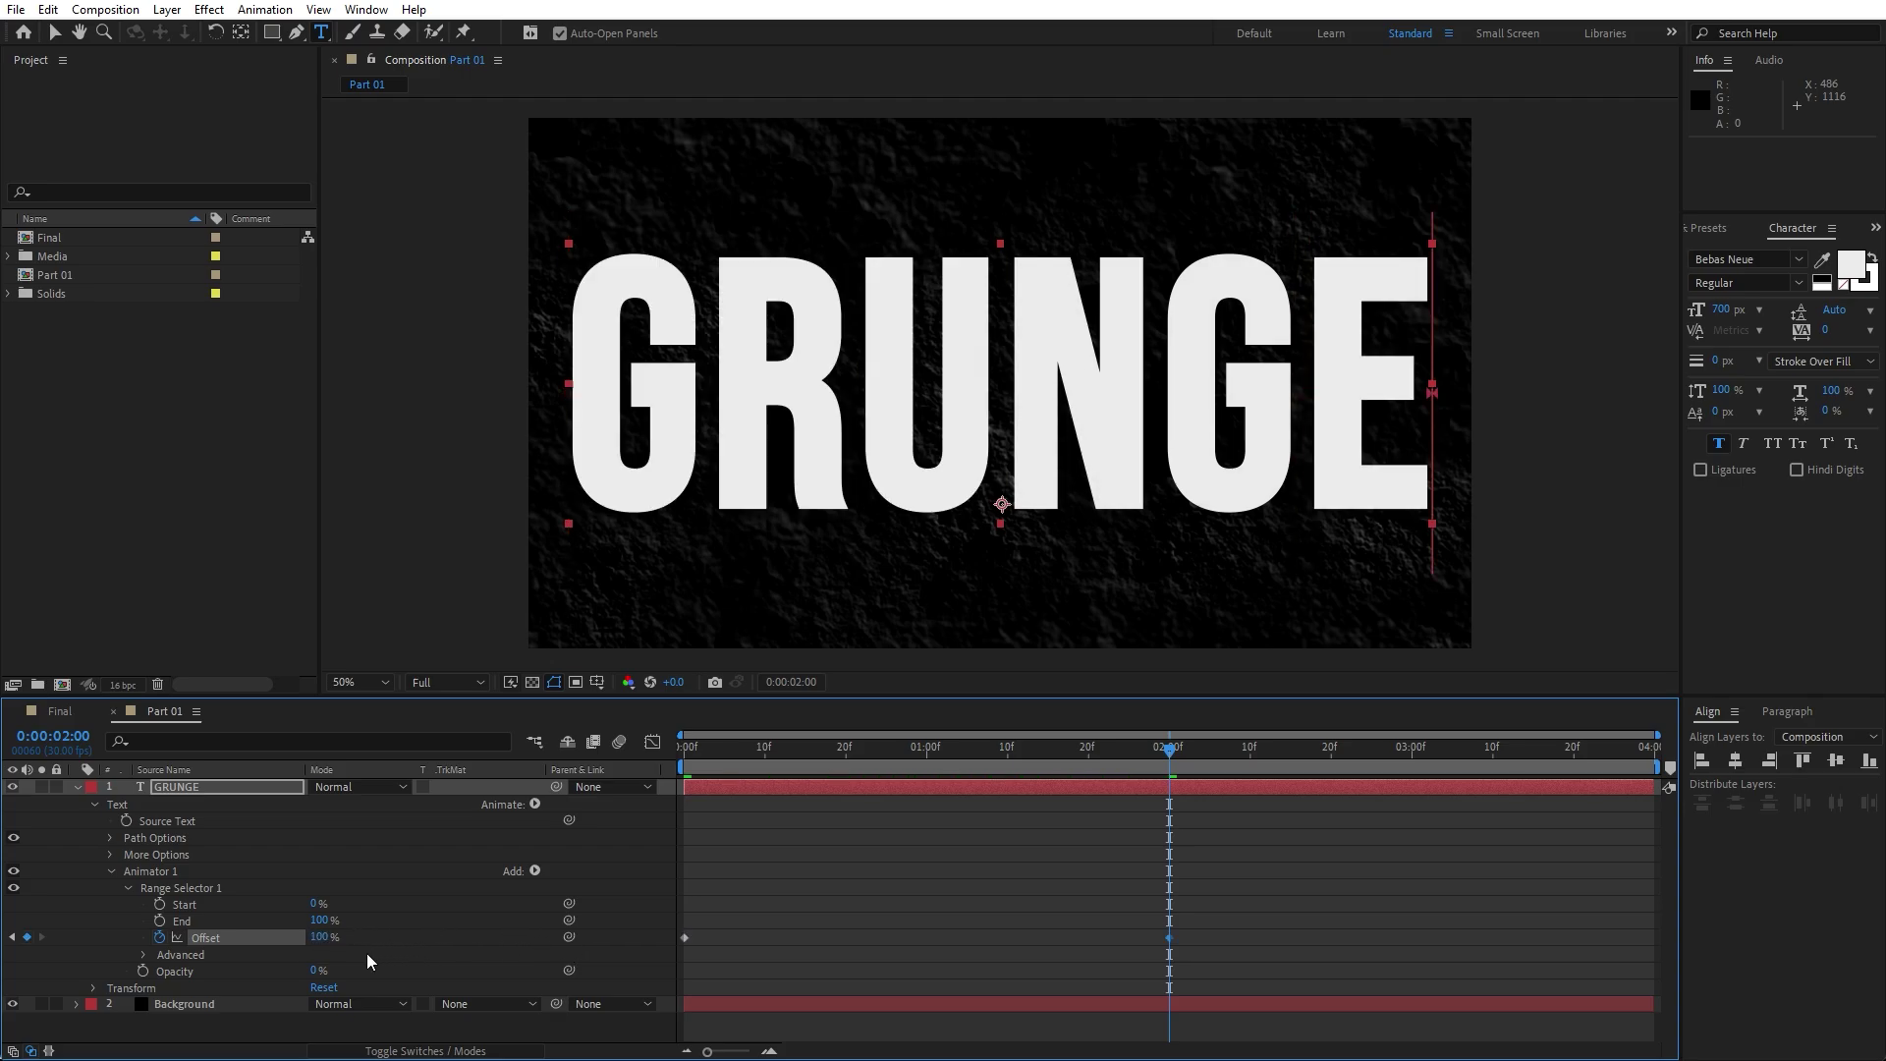
Set the Range Selector's shape to Ramp Up, turn on Randomize Order, and preview the letter reveal from the start.
click(143, 958)
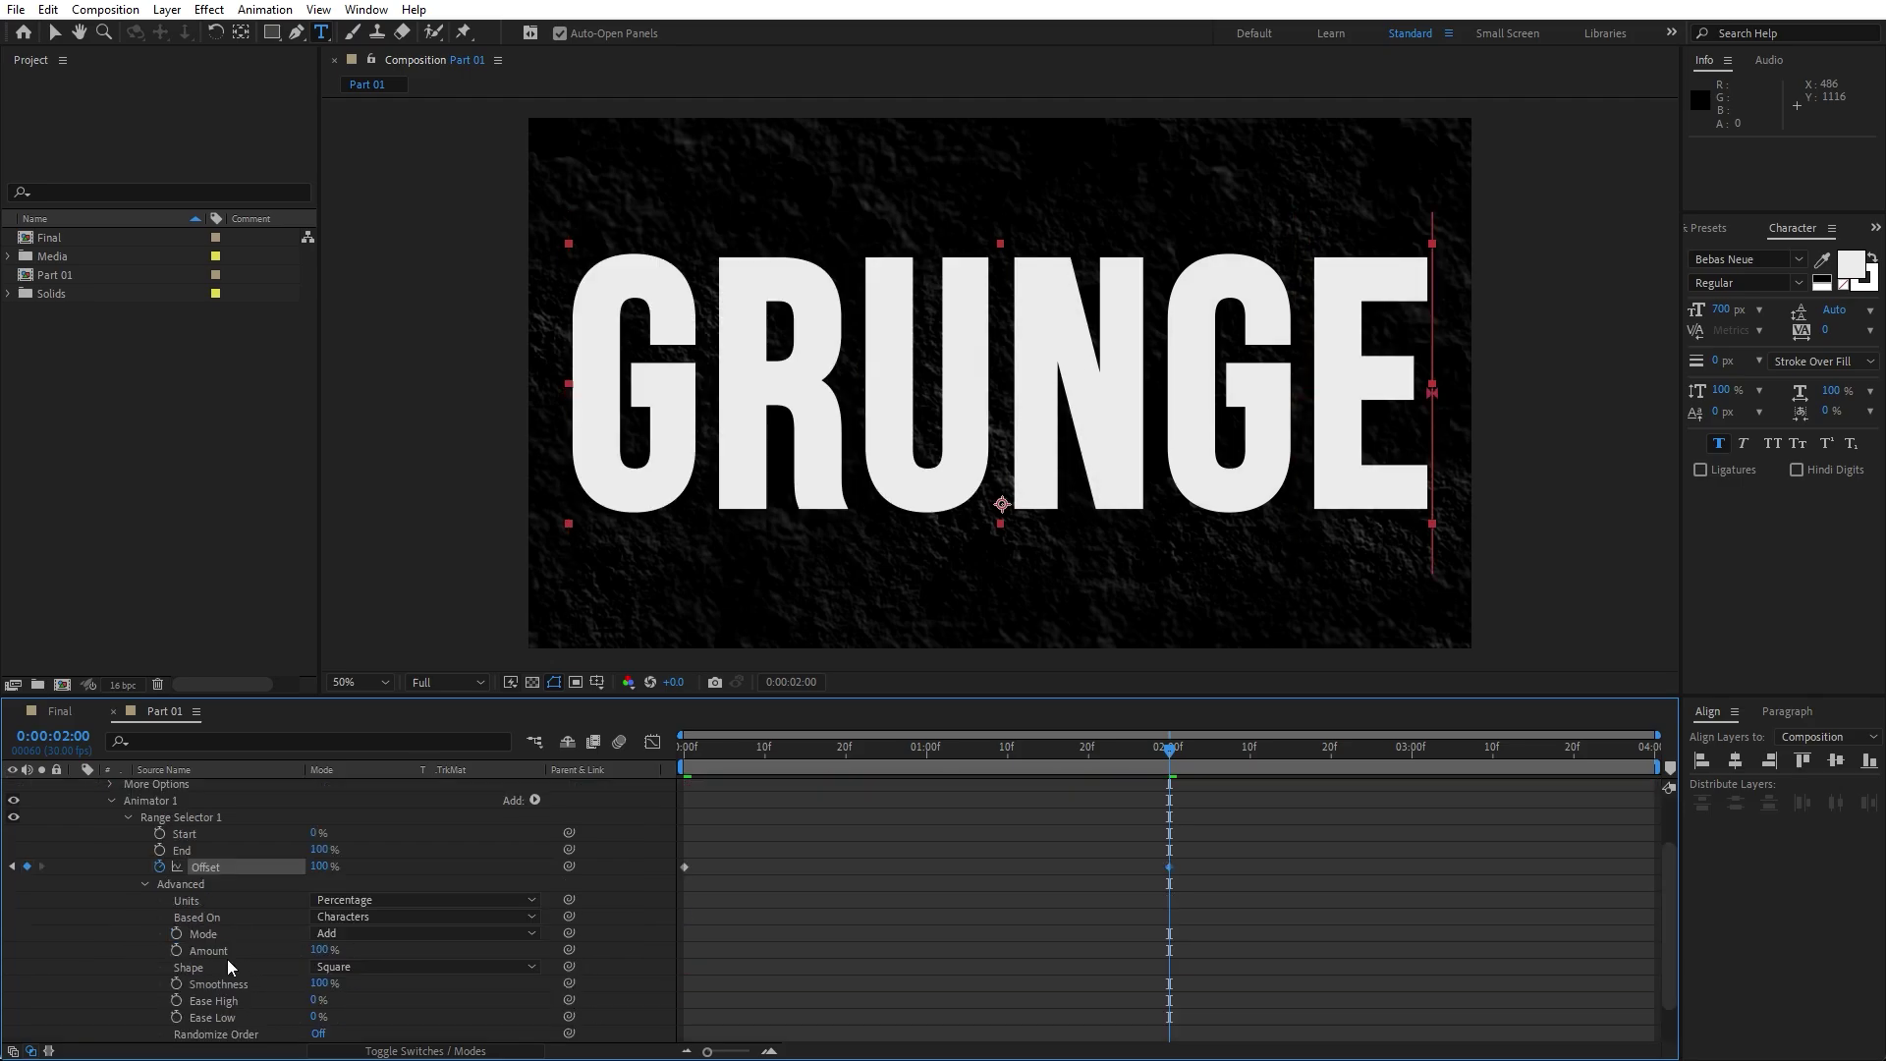
click(386, 973)
click(389, 861)
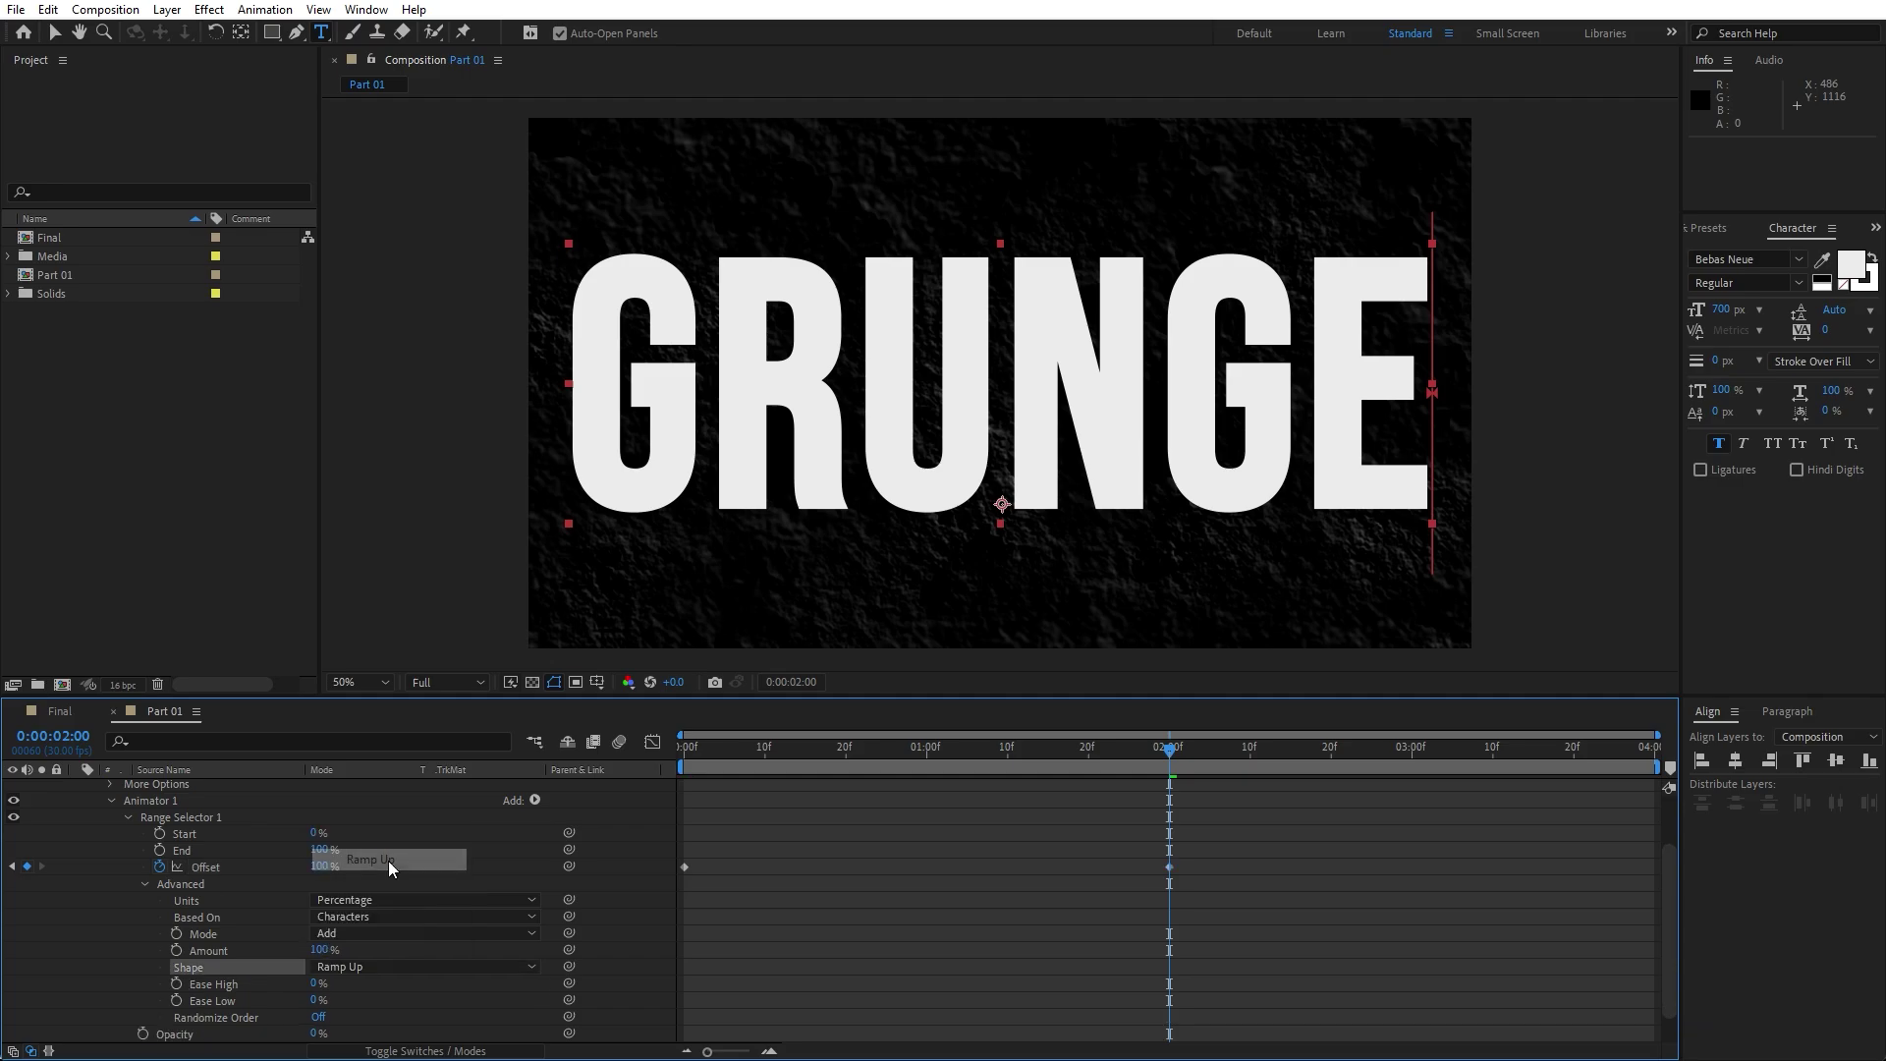
click(318, 1018)
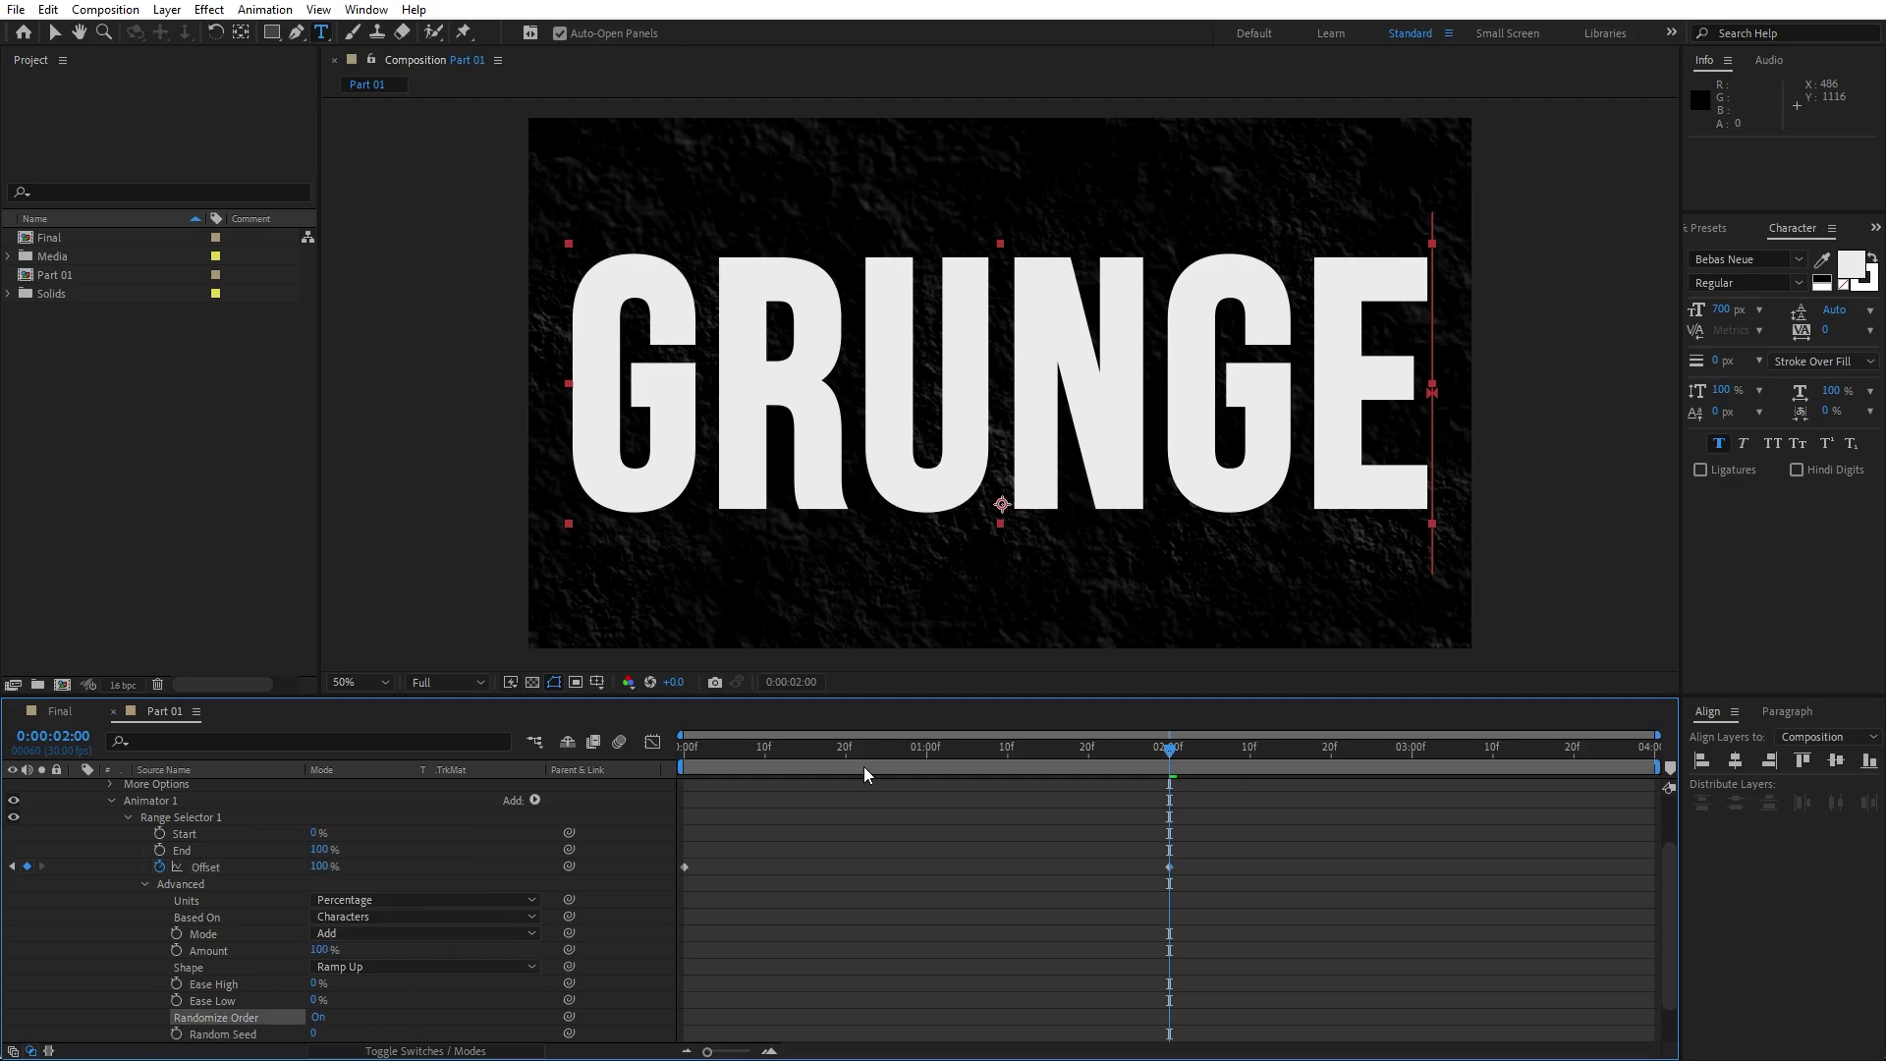
drag(863, 766, 674, 754)
key(space)
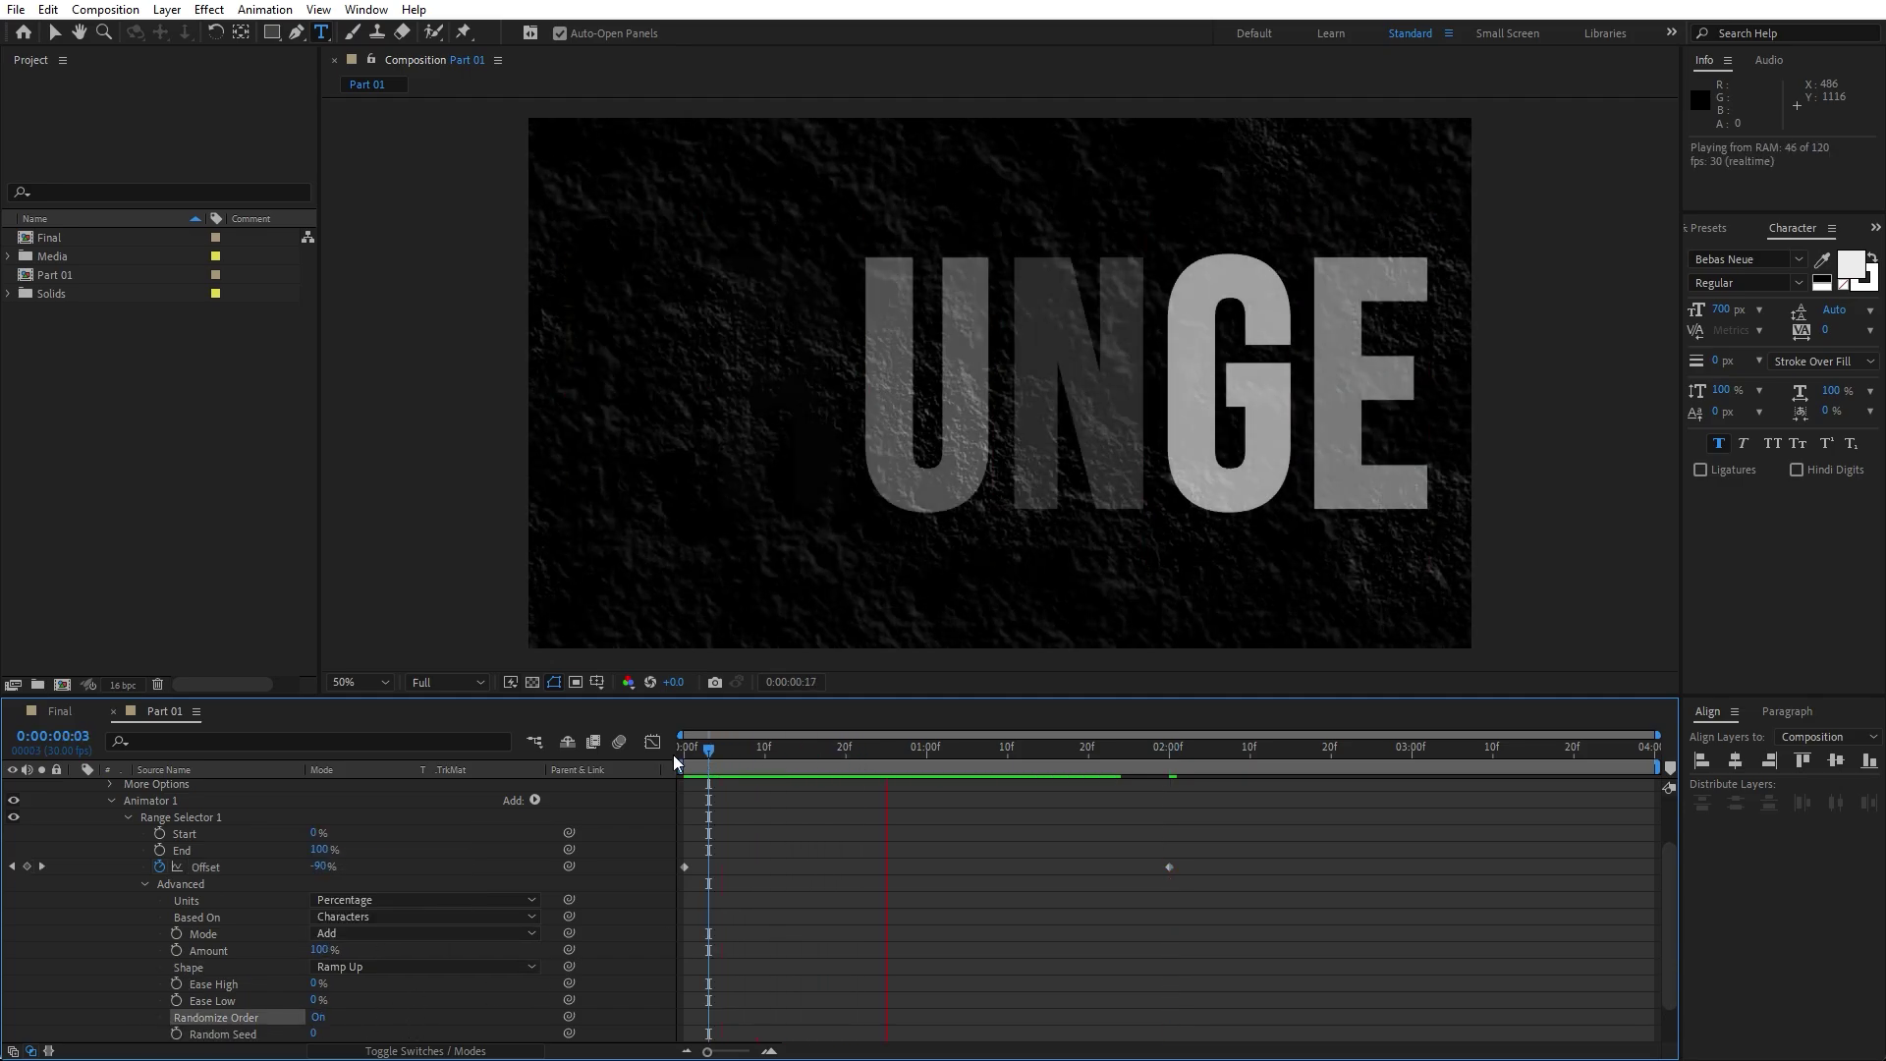
drag(851, 767, 1048, 765)
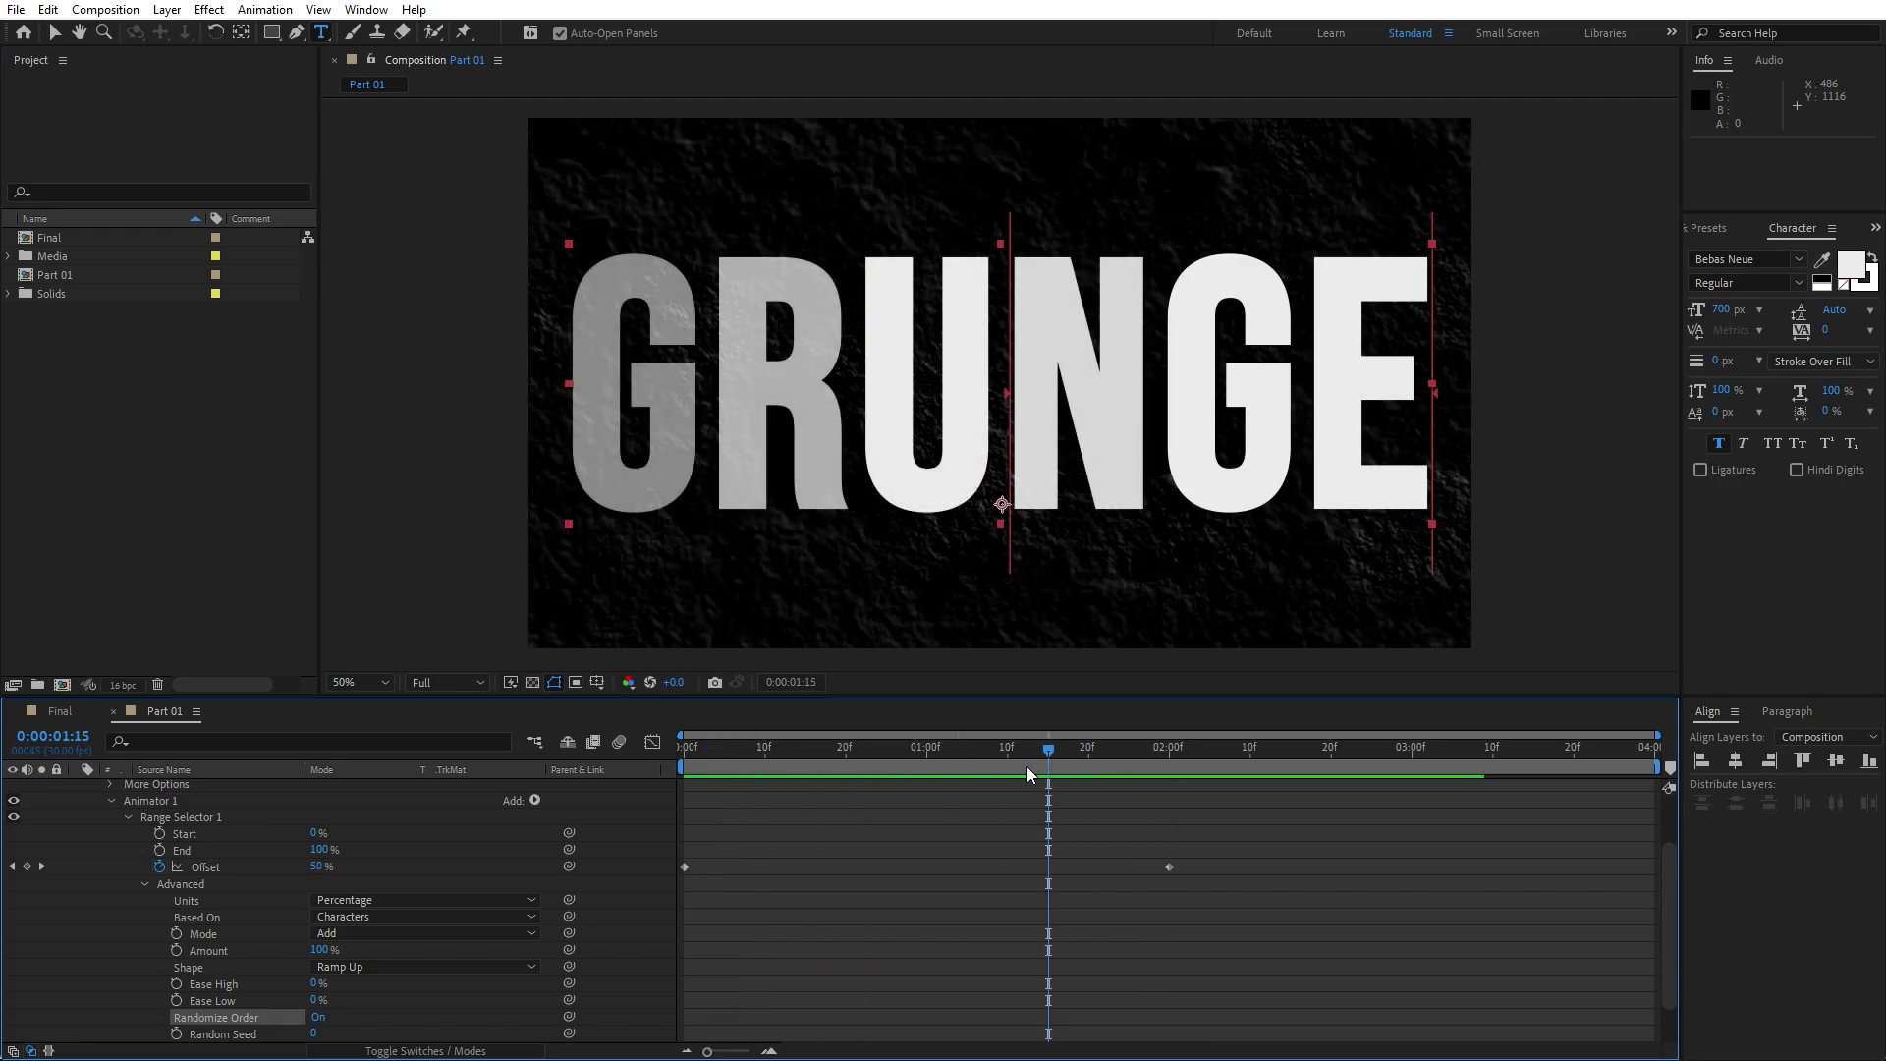
Collapse the opacity animator's Range Selector and add a Tracking animator to the GRUNGE text.
click(147, 884)
click(128, 887)
click(316, 988)
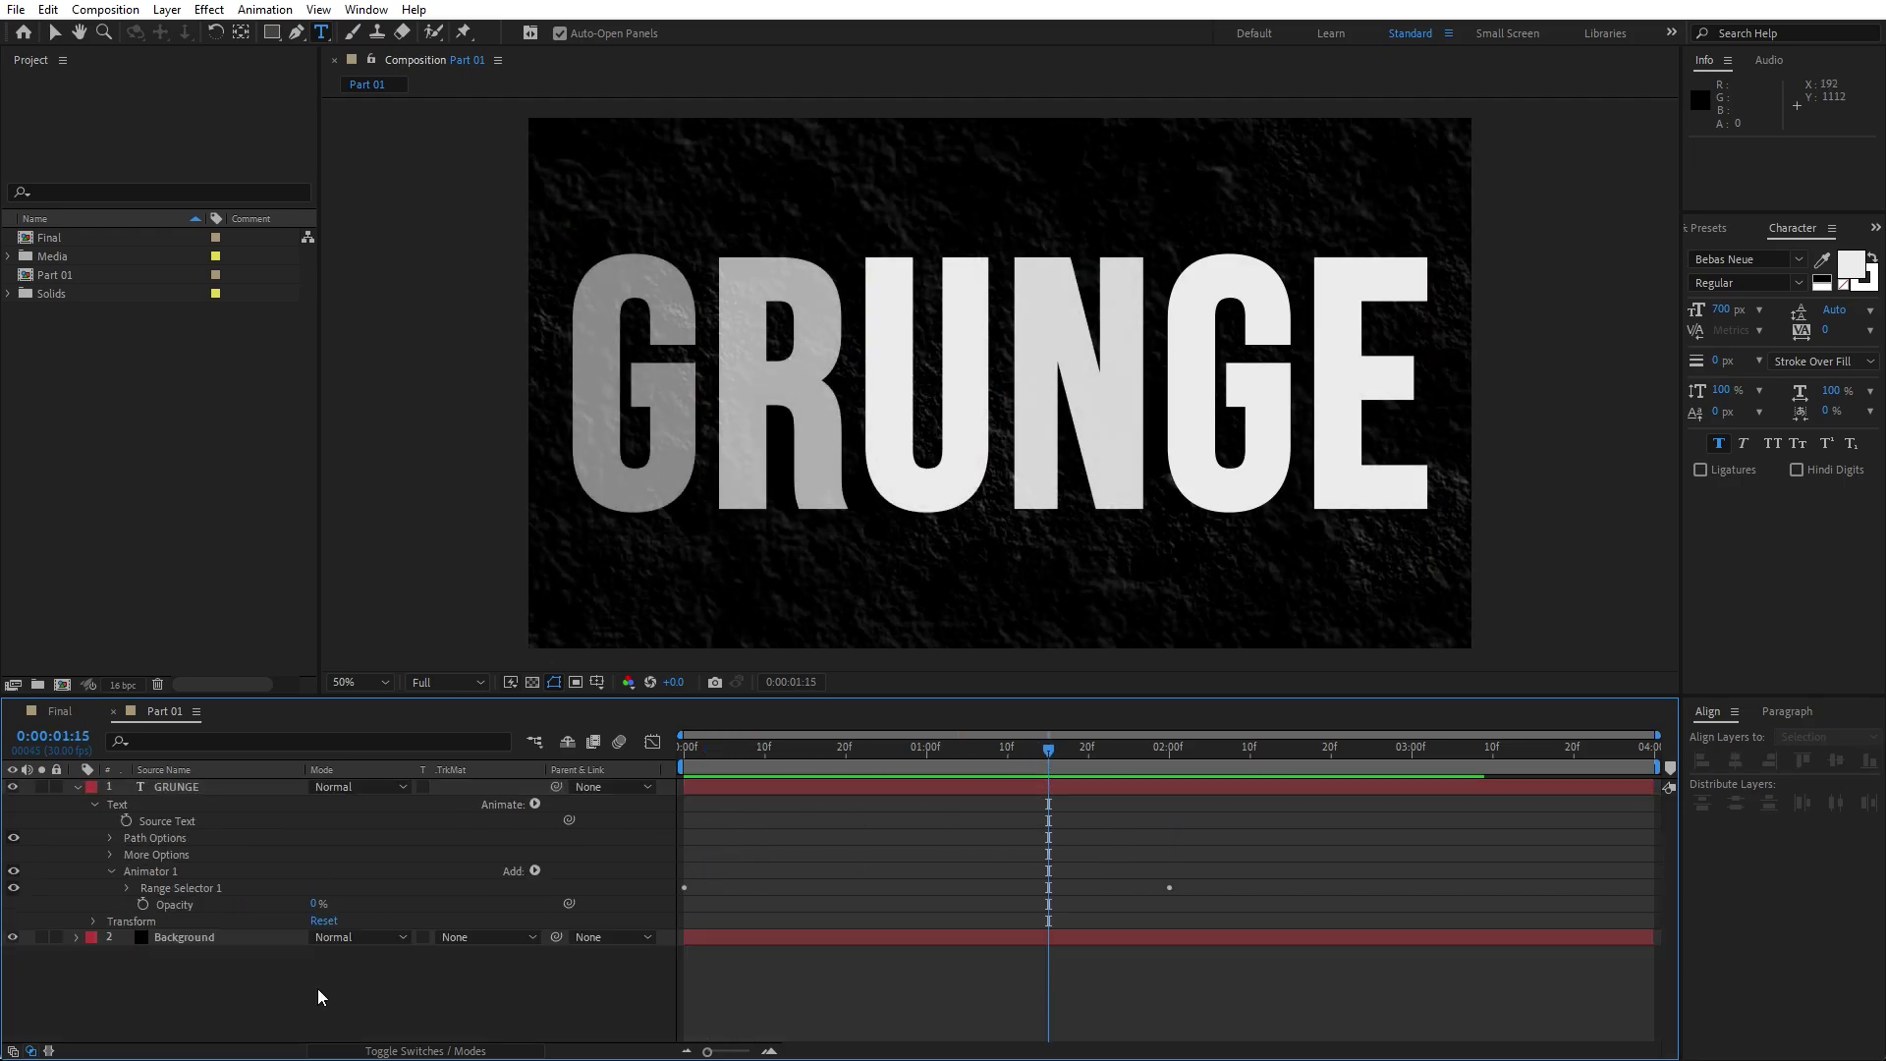
click(538, 822)
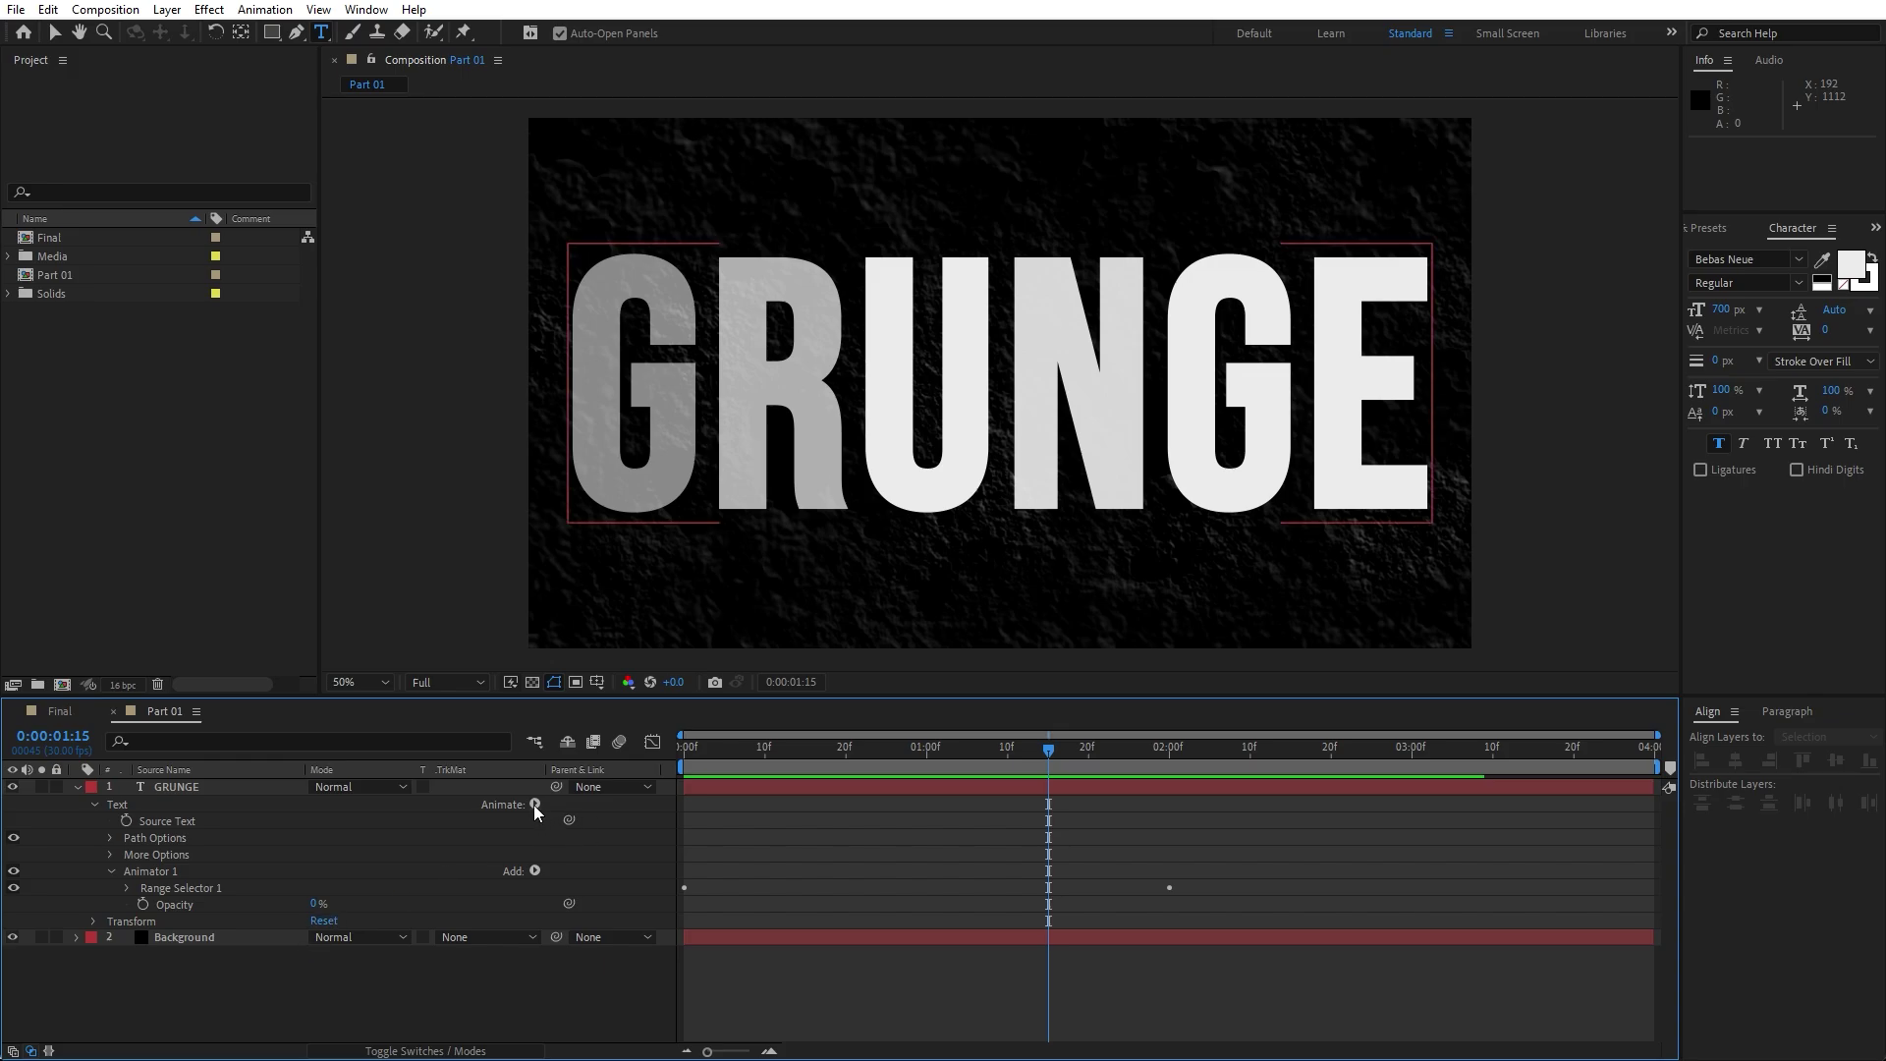
click(535, 803)
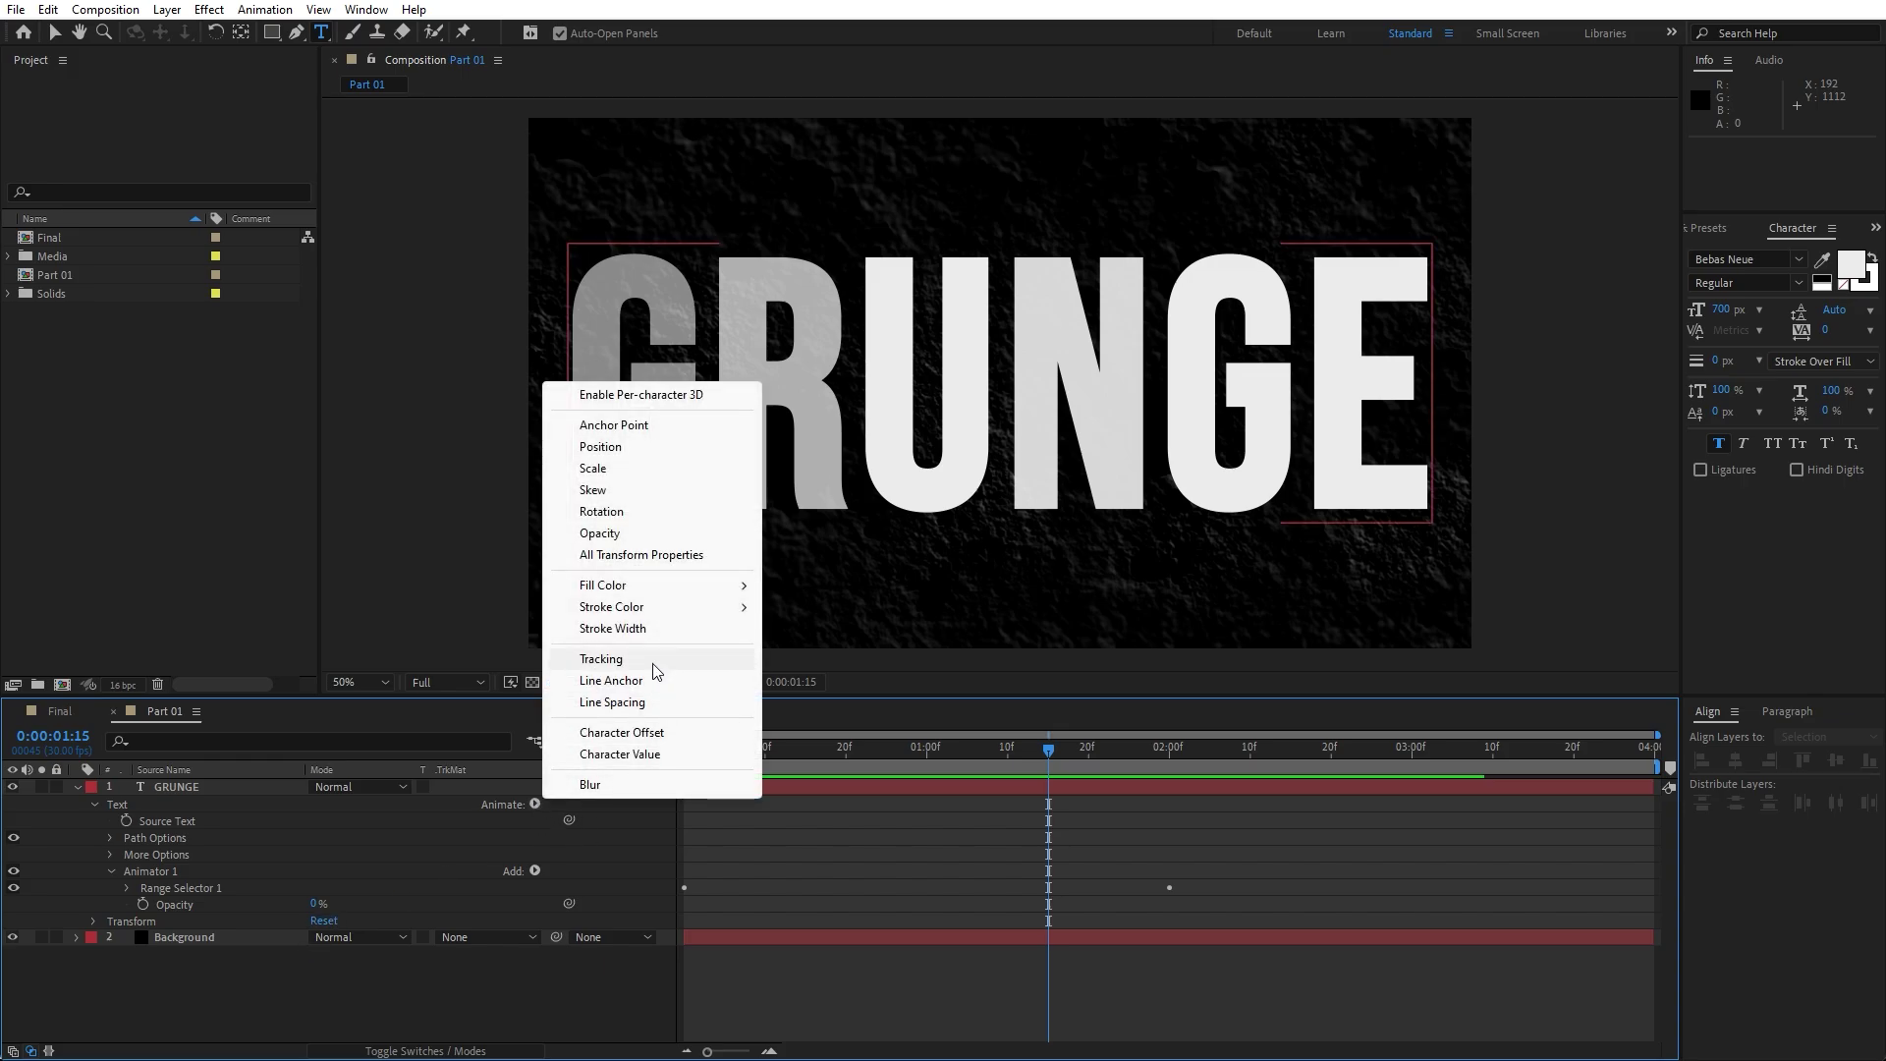
click(602, 659)
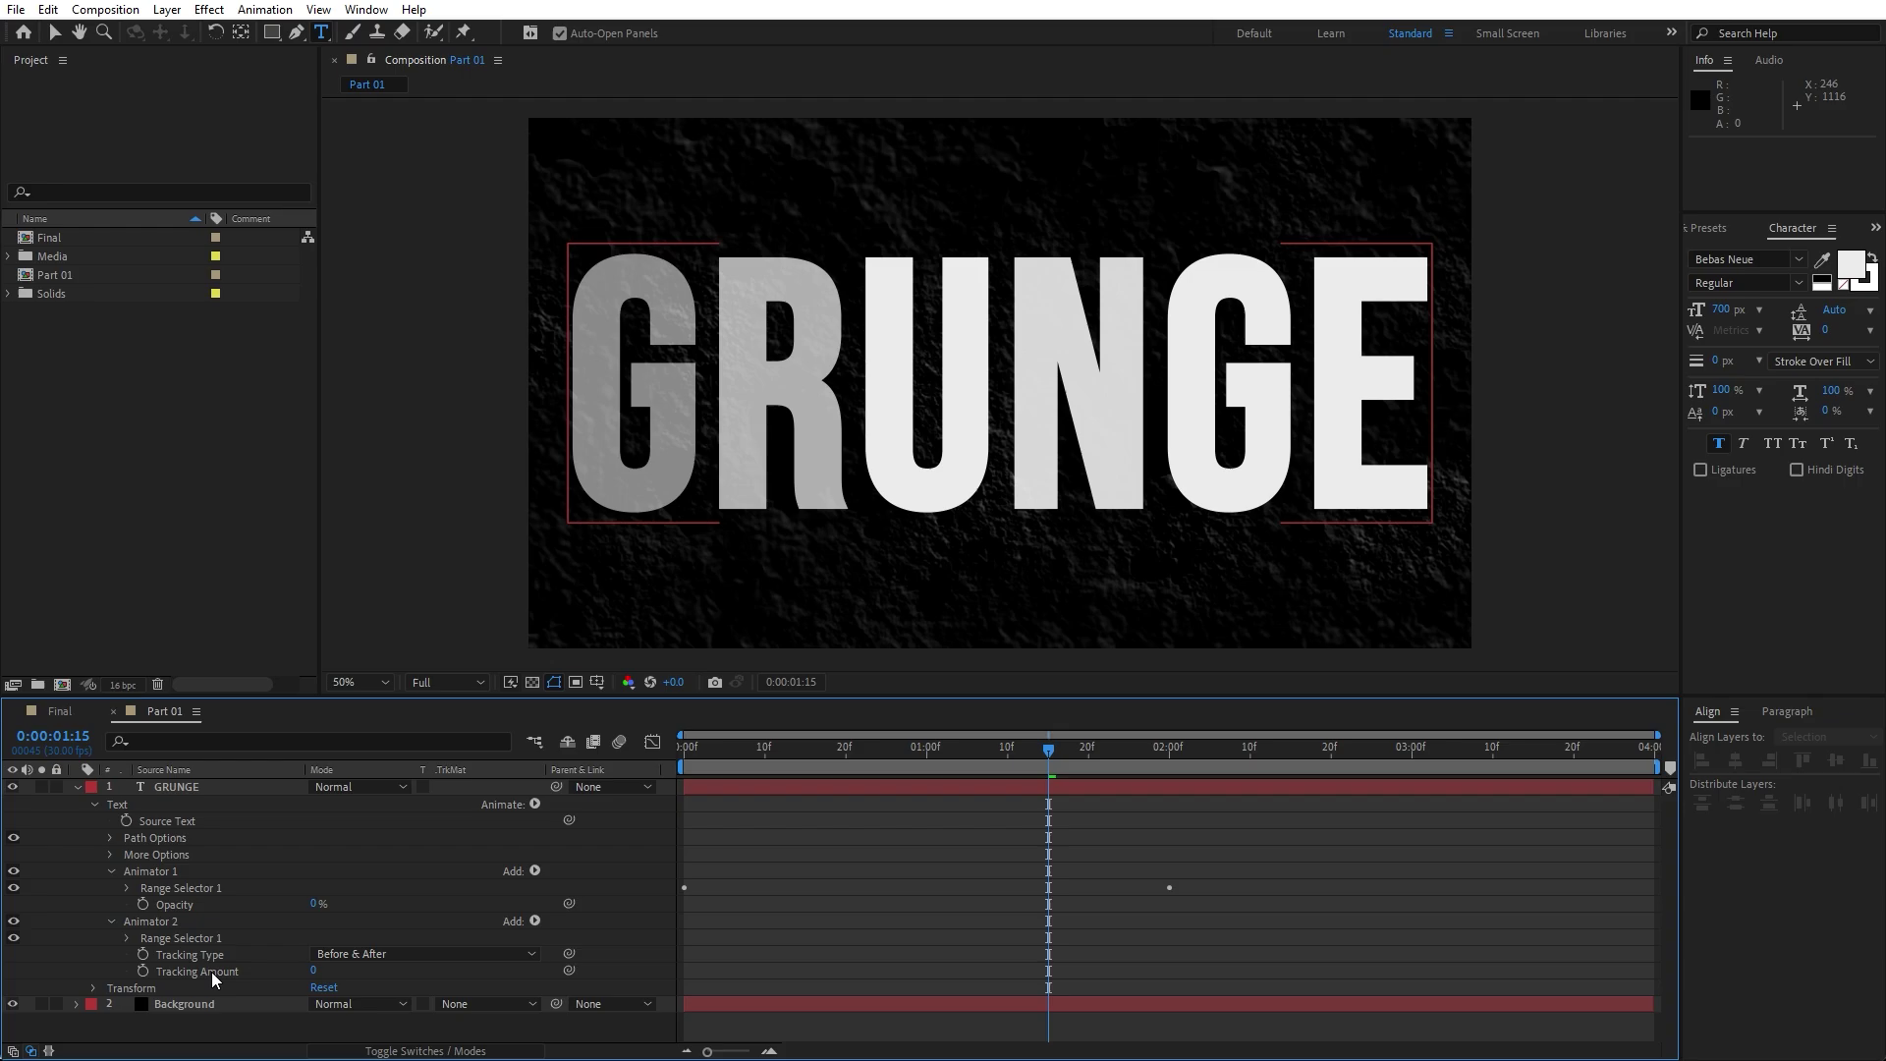
Keyframe the Tracking Amount from 36 at 0:00:00:00 to -55 at 0:00:03:00.
drag(822, 752, 605, 757)
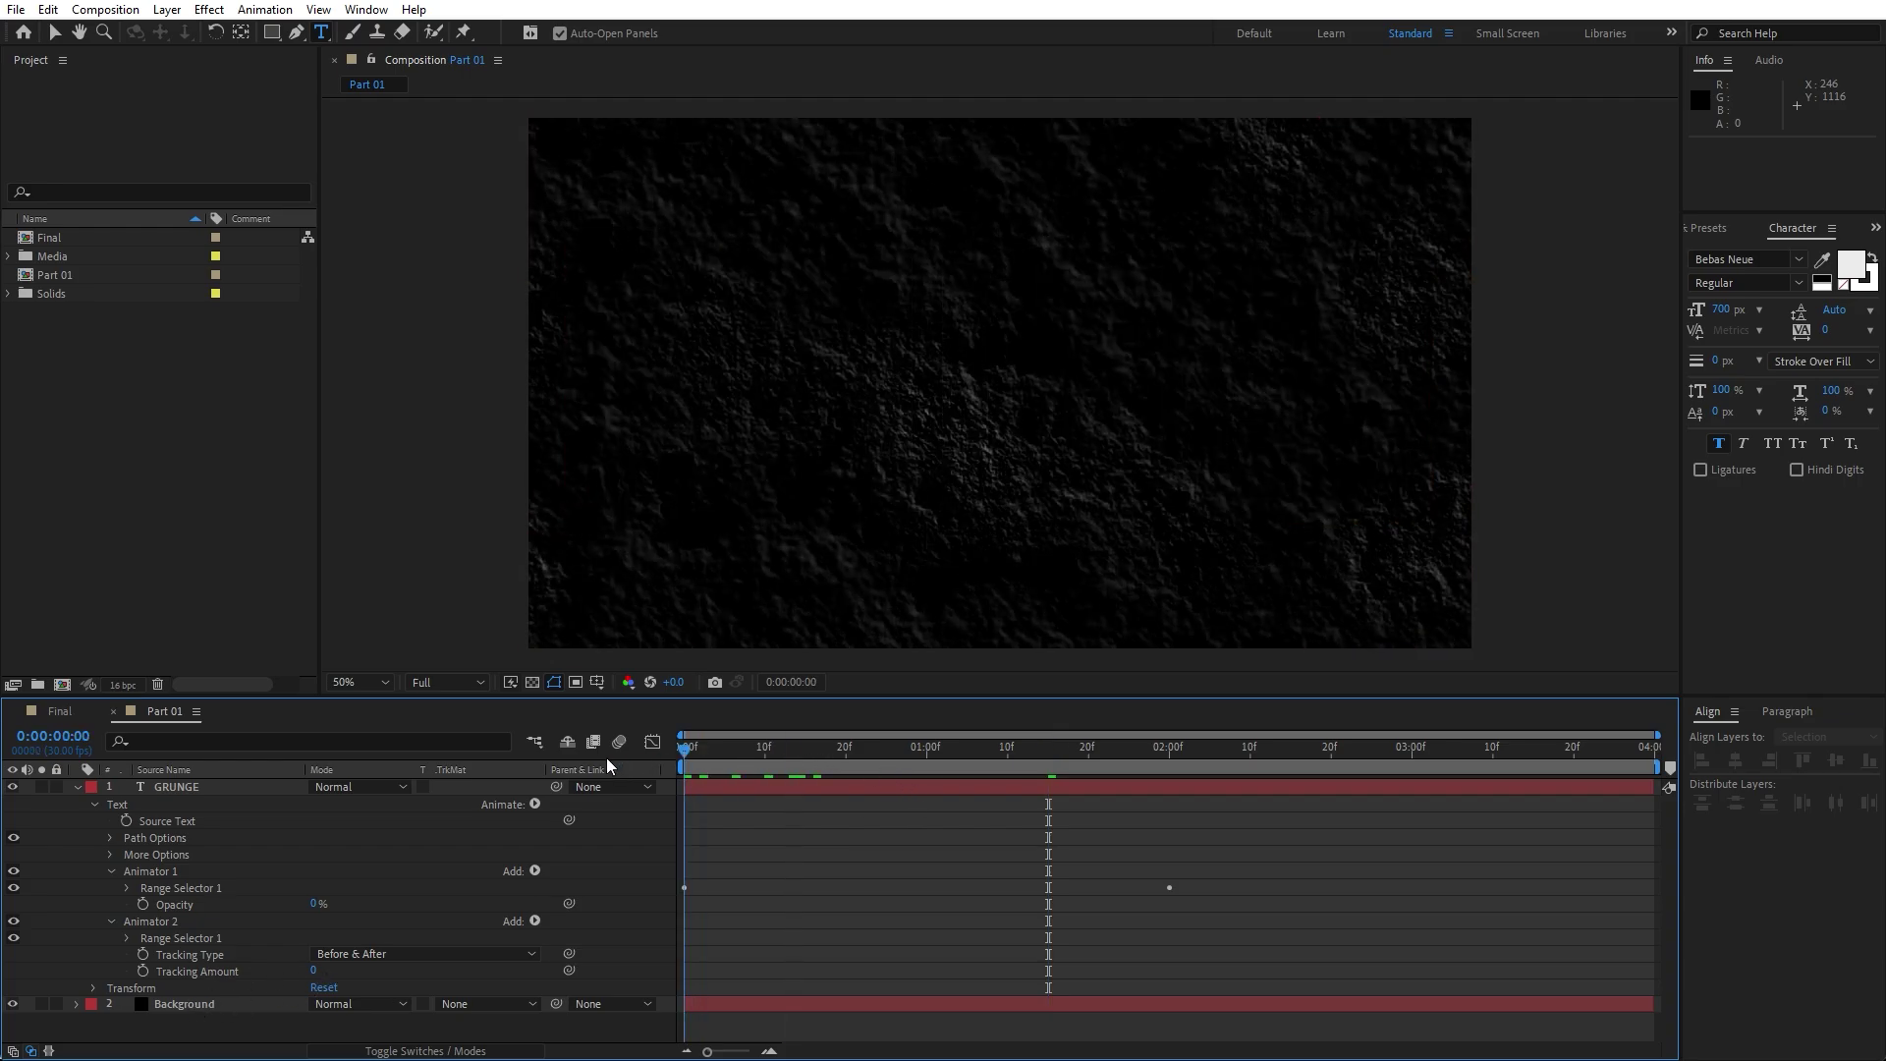
click(142, 970)
drag(313, 970, 351, 977)
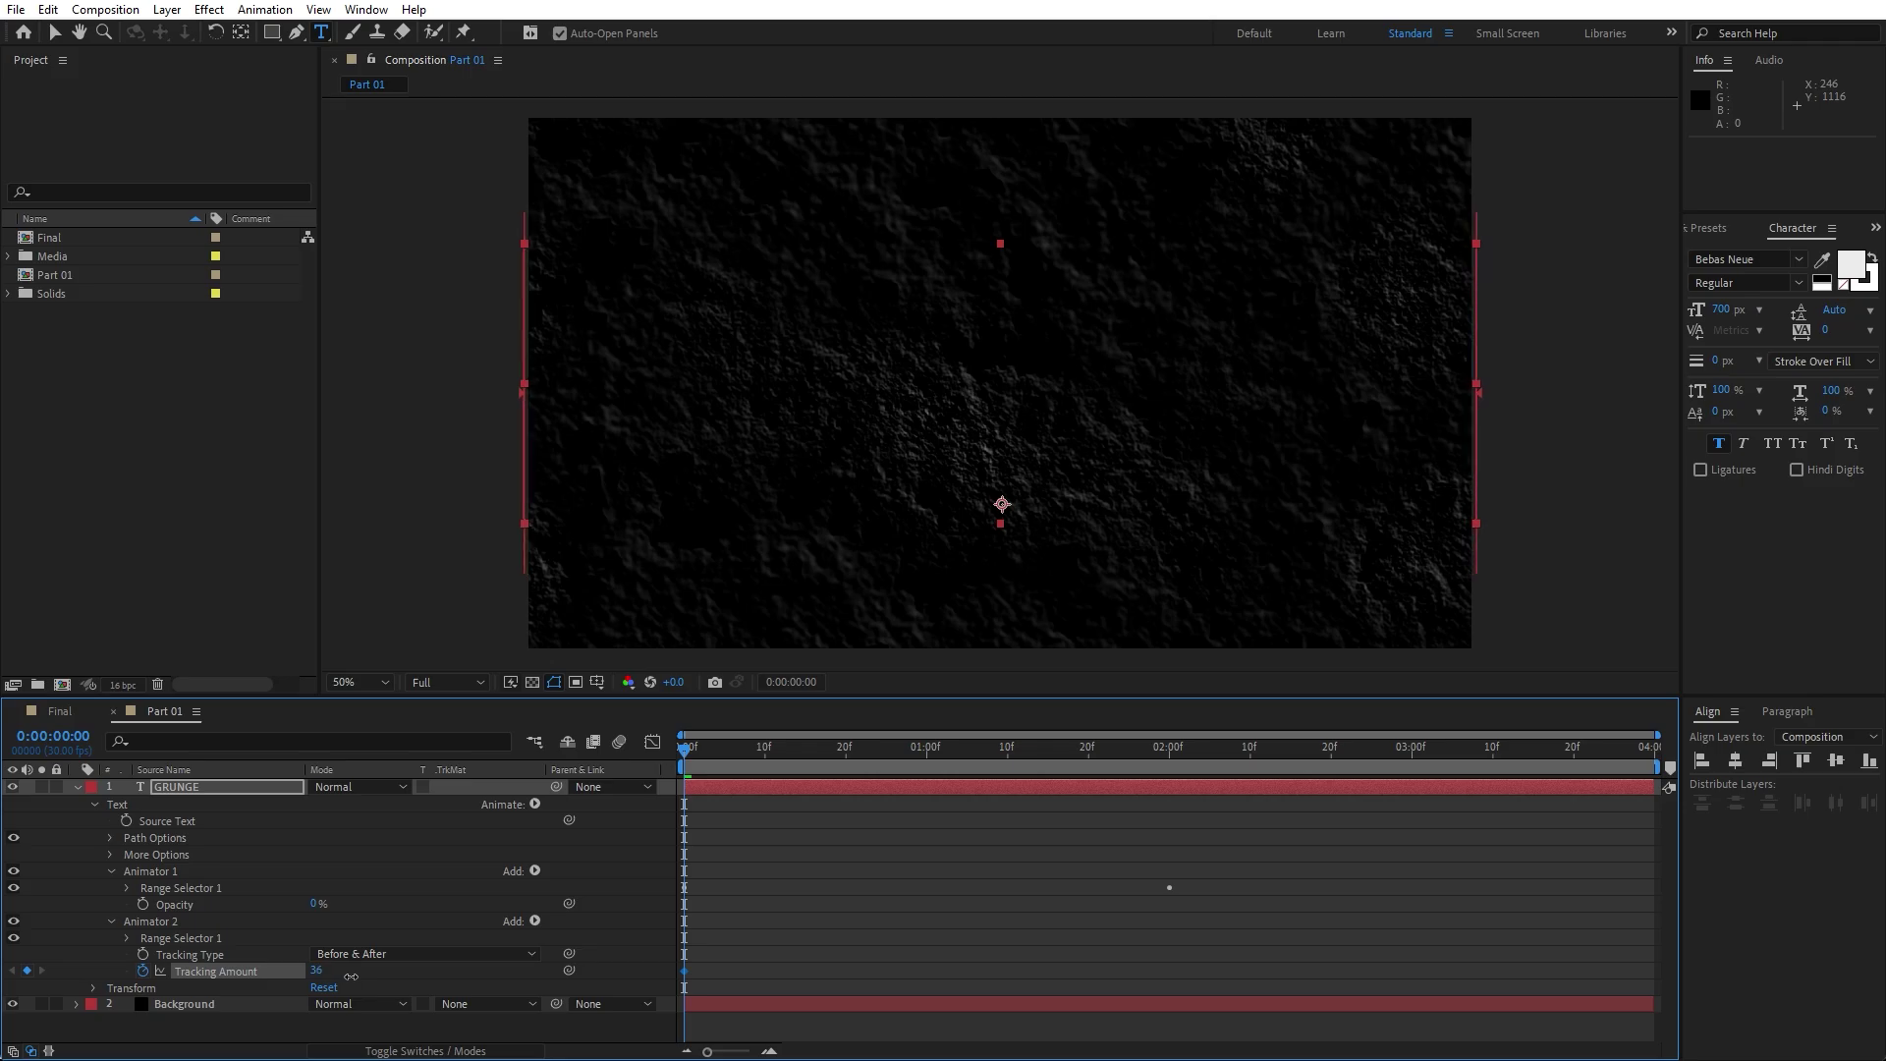
drag(750, 756, 1411, 765)
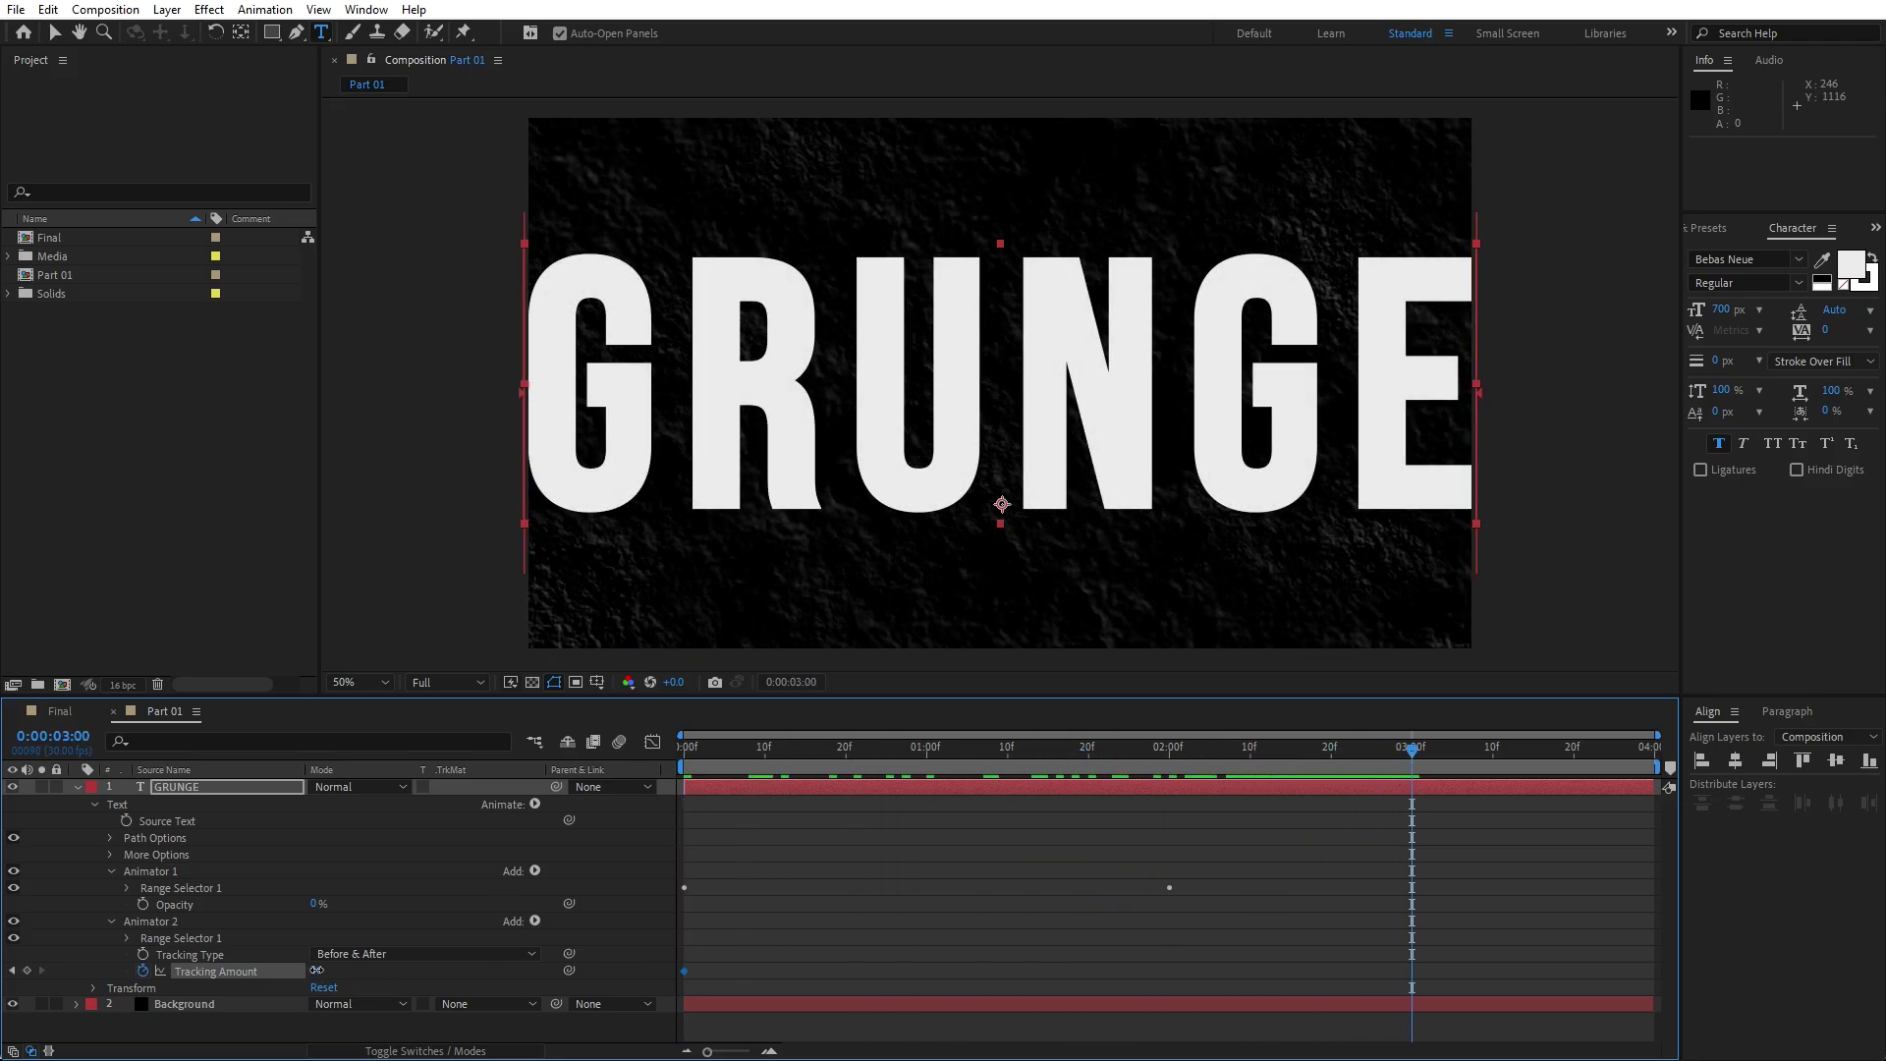
drag(315, 970, 247, 987)
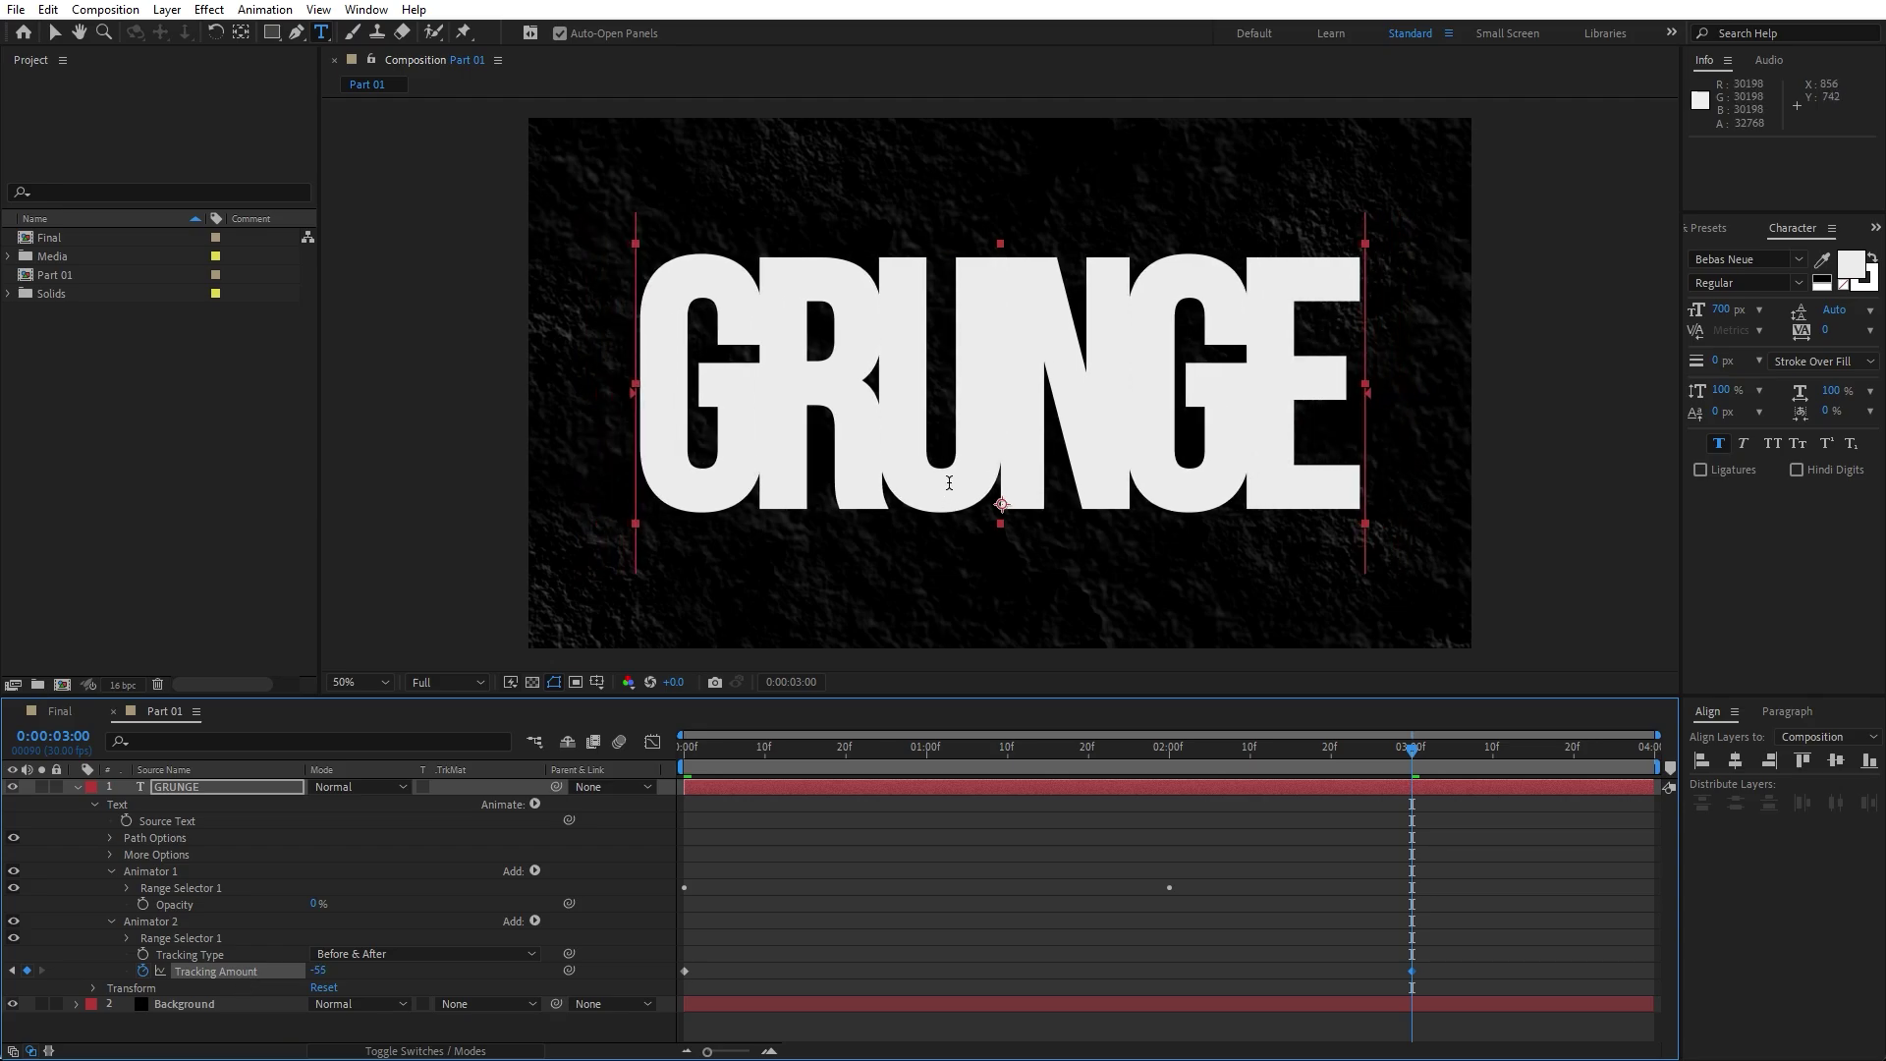
Add a Fill Color Opacity animator to the GRUNGE text as a third animator.
click(78, 788)
click(77, 788)
click(80, 857)
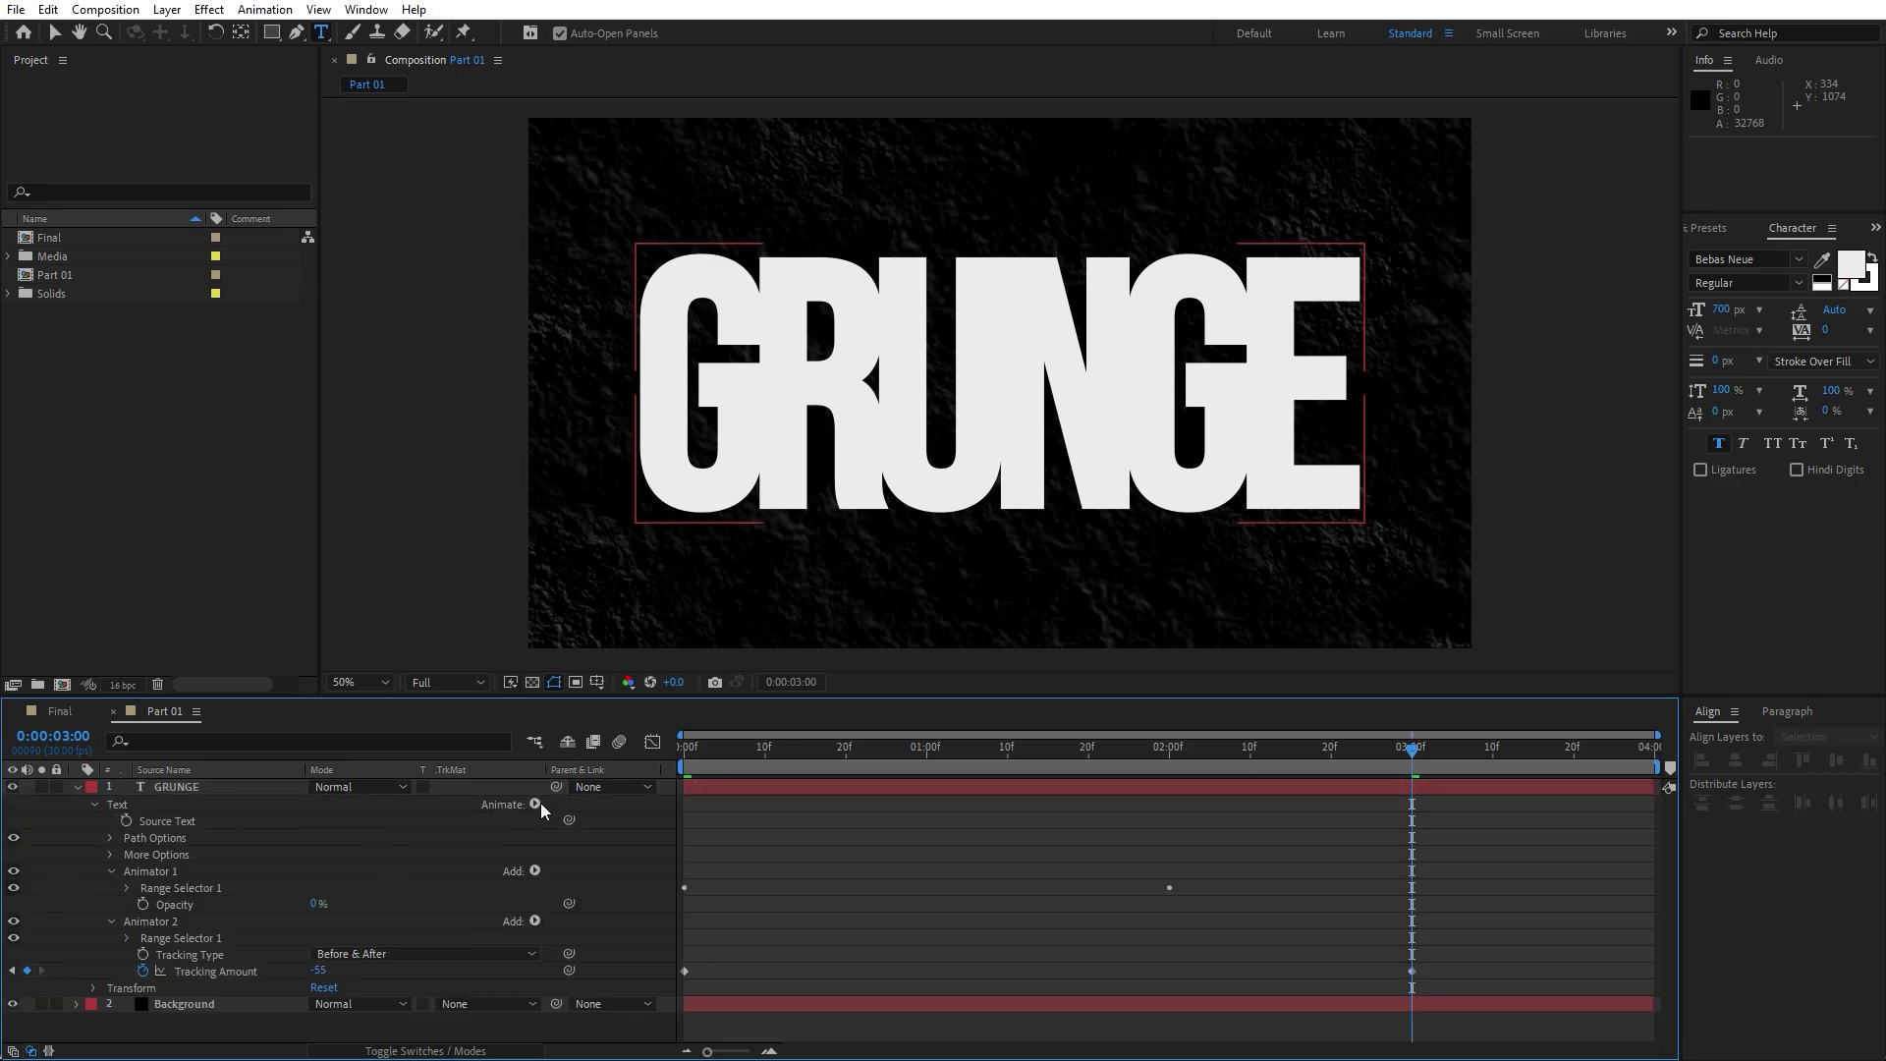
click(536, 803)
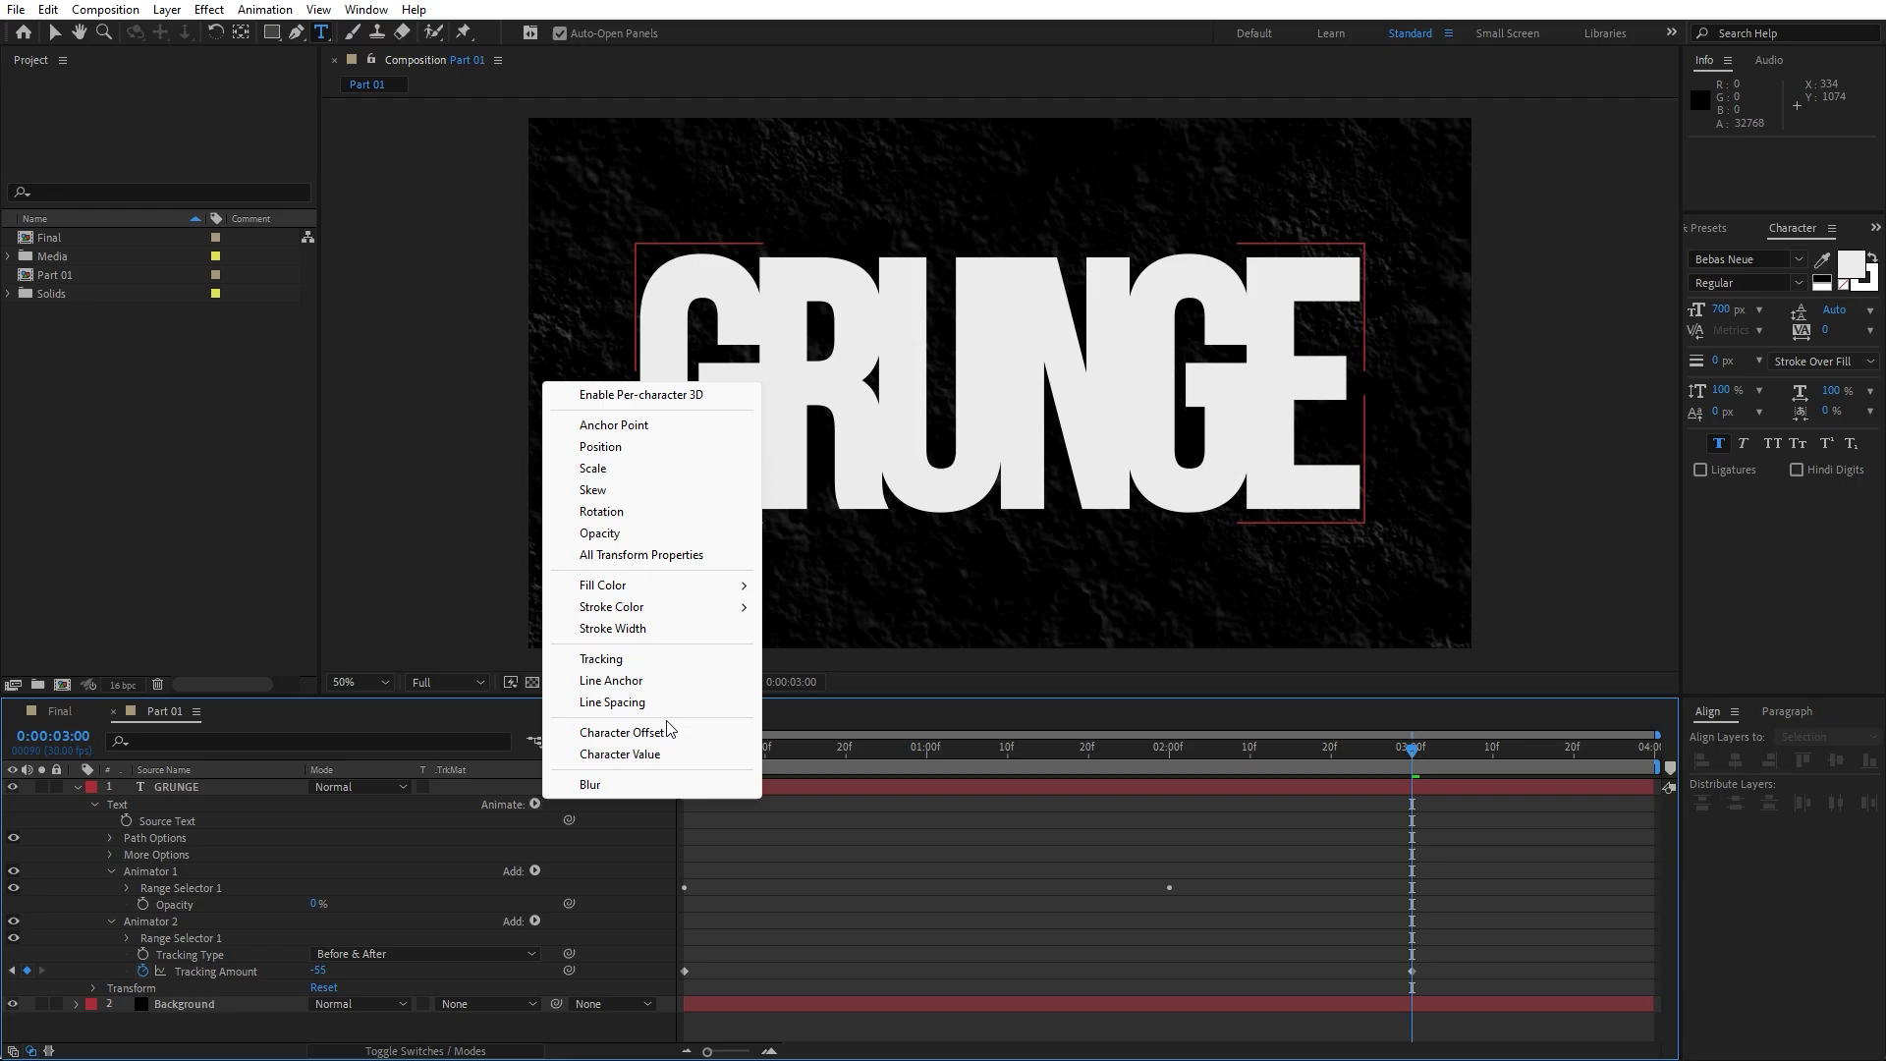
mouse_move(688, 585)
click(813, 675)
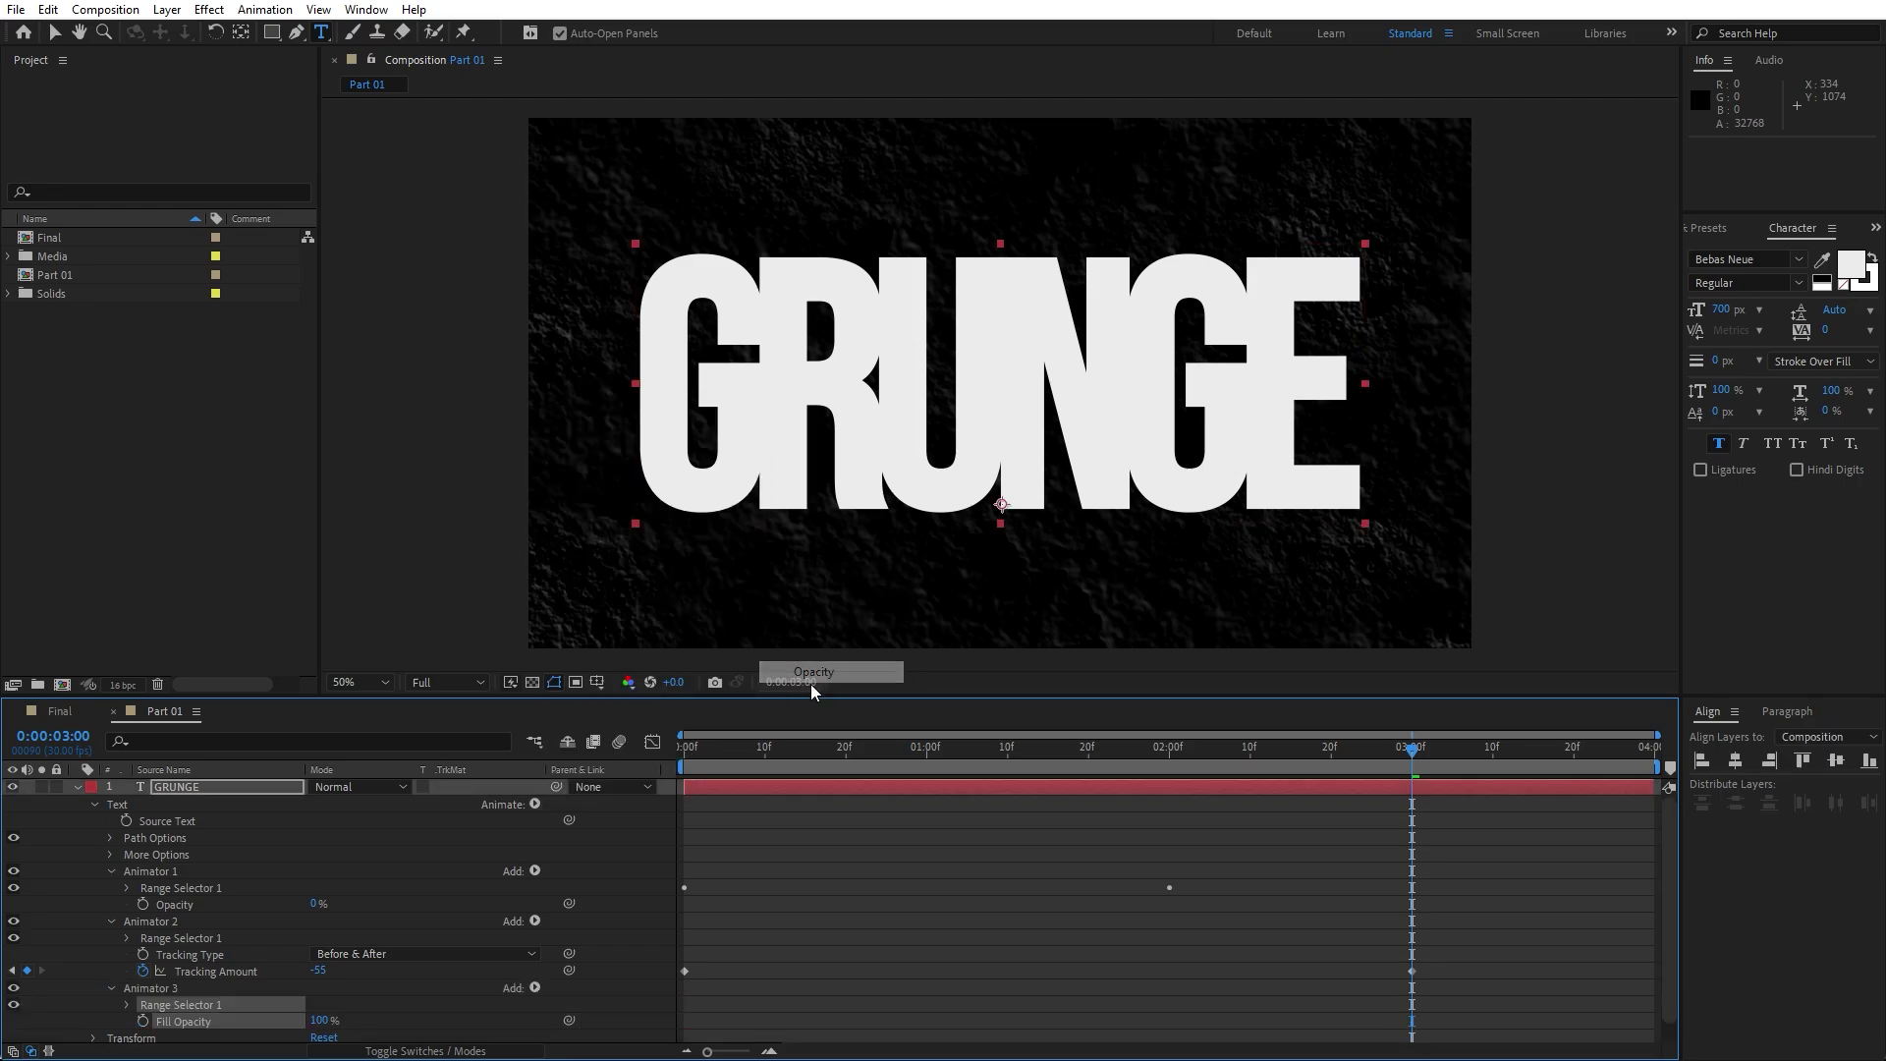
Set Animator 3's Fill Opacity to 0% and add a Wiggly selector to that animator.
click(111, 871)
click(111, 888)
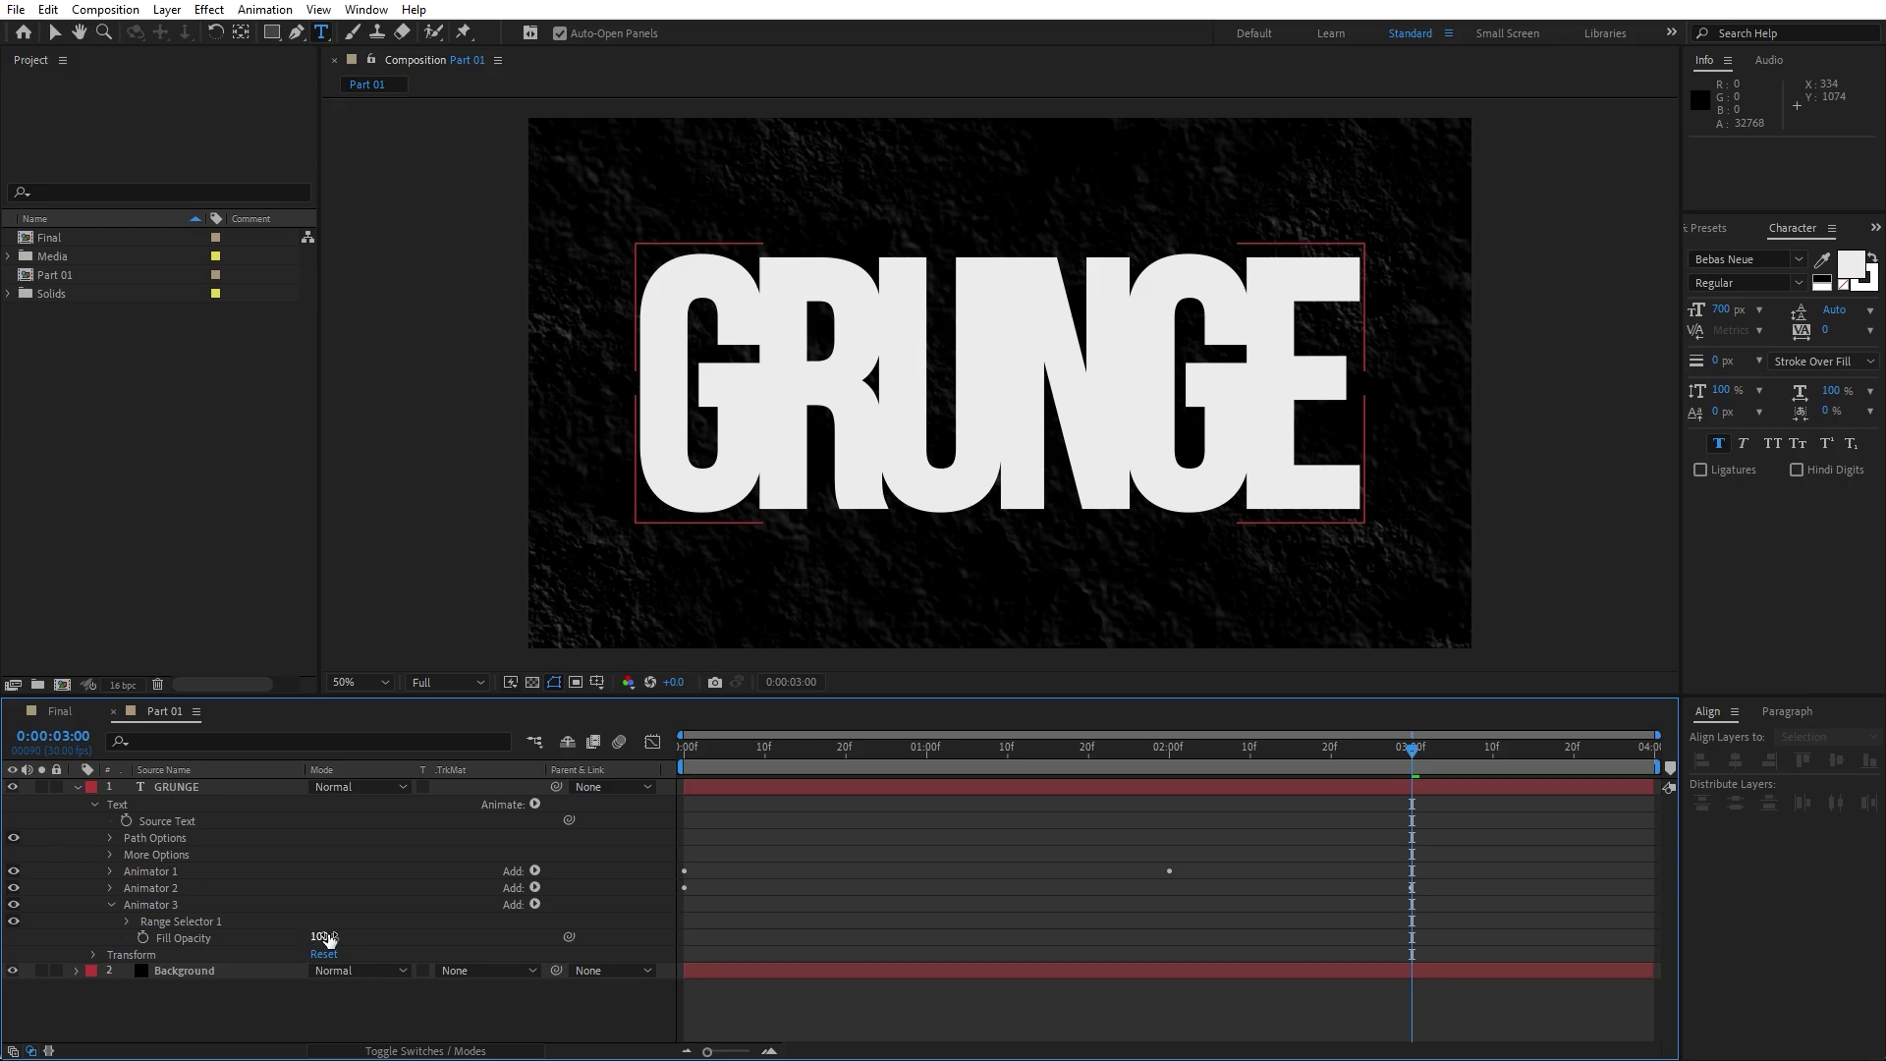
drag(329, 938, 122, 940)
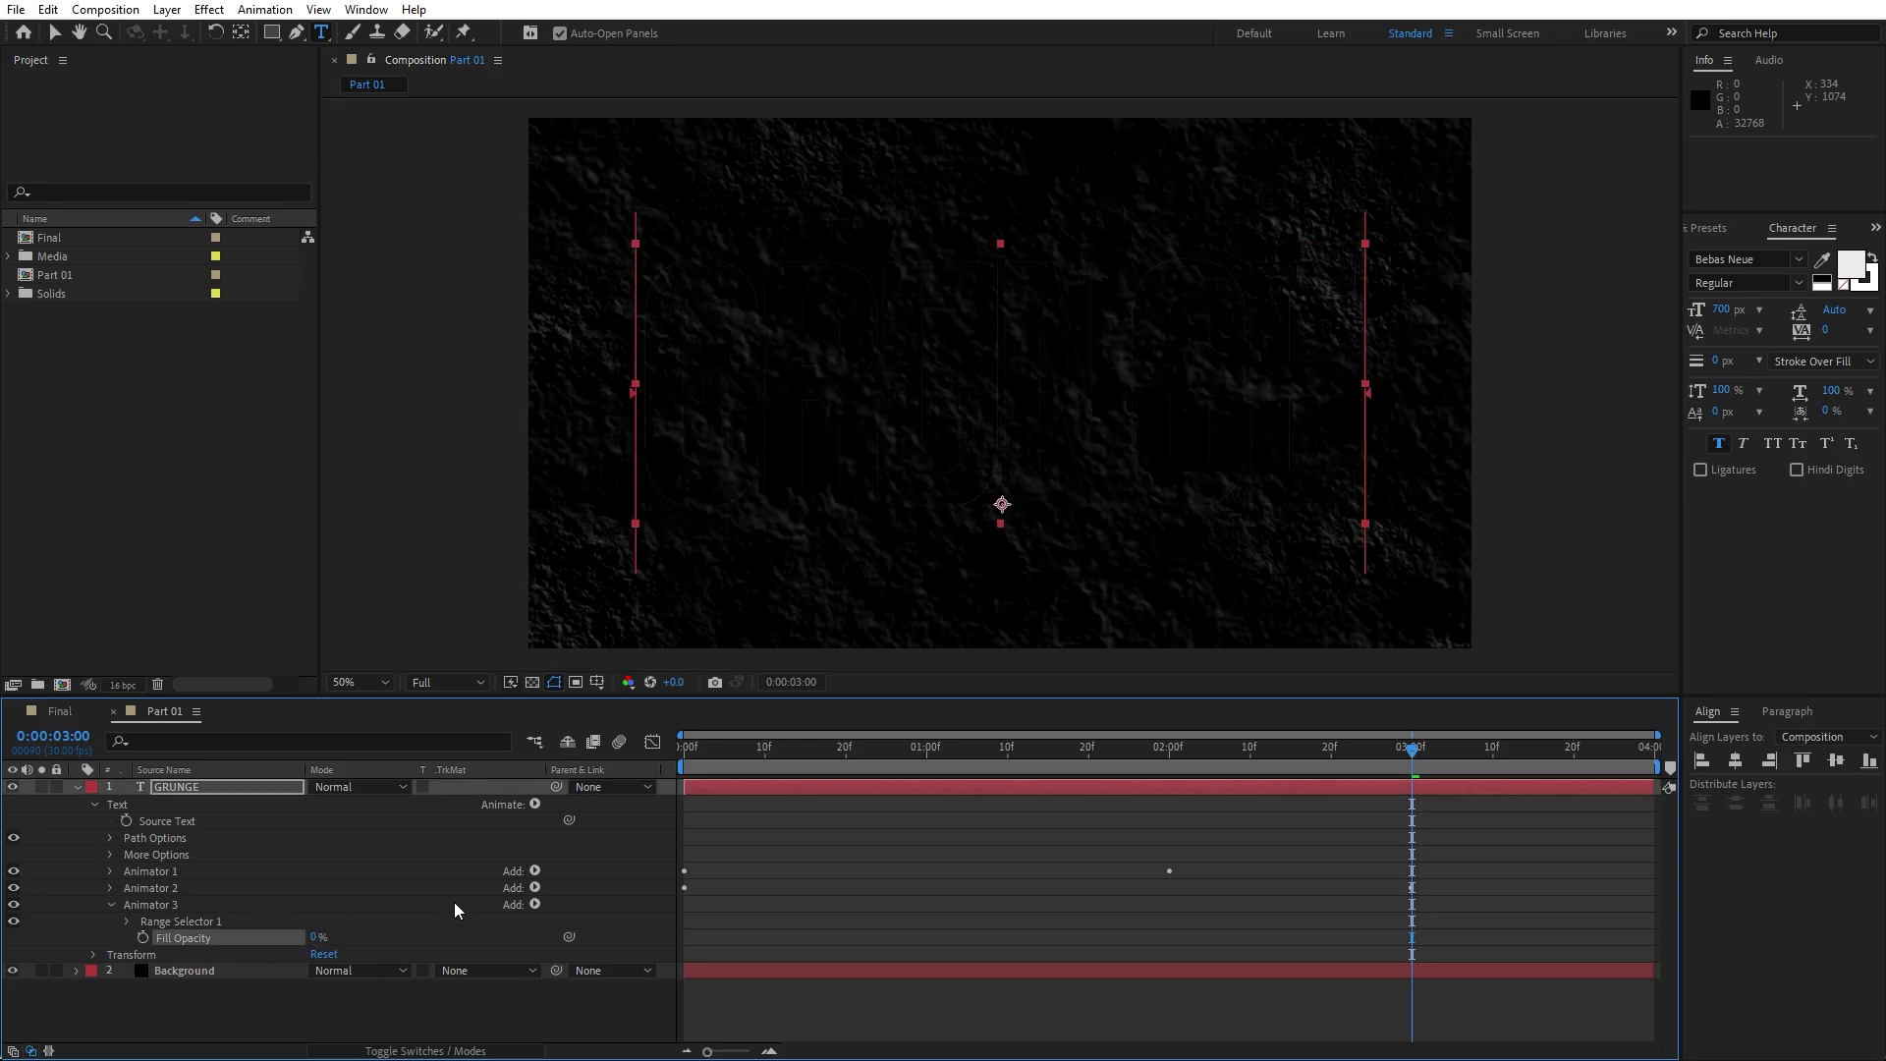
click(529, 906)
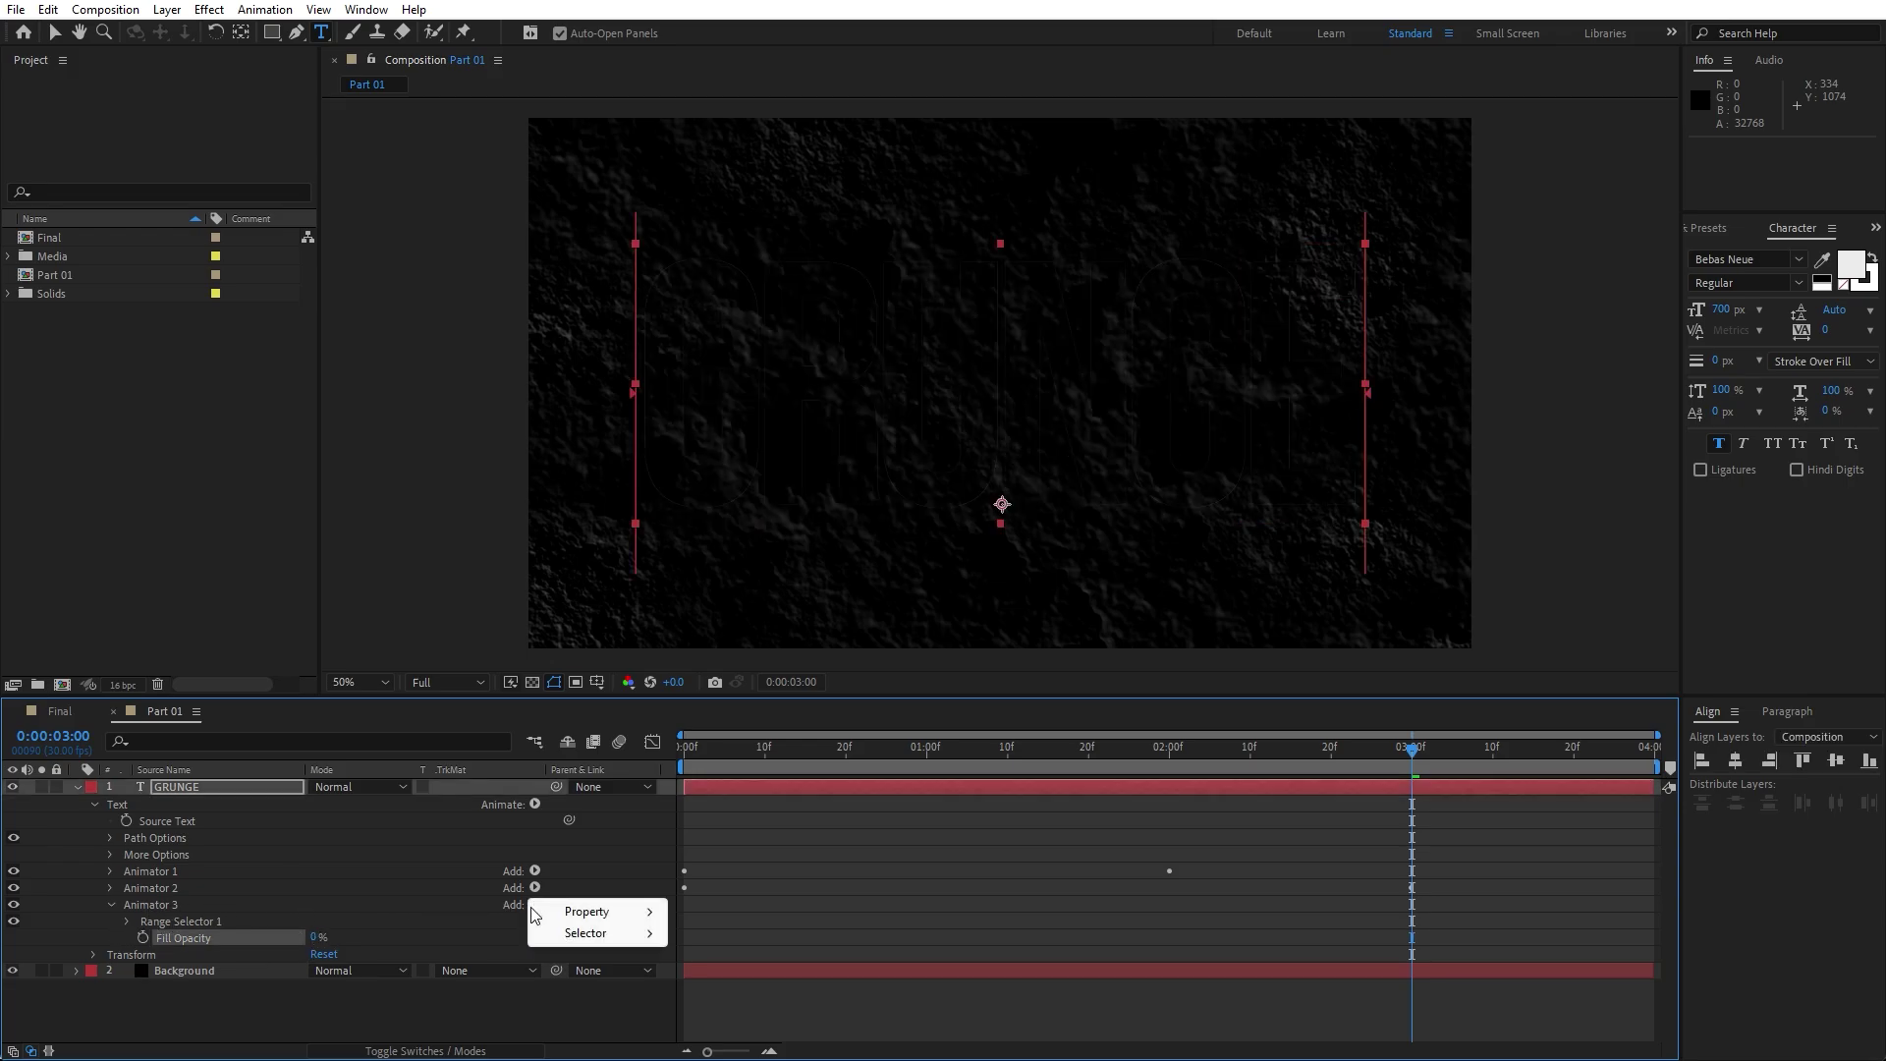
mouse_move(630, 937)
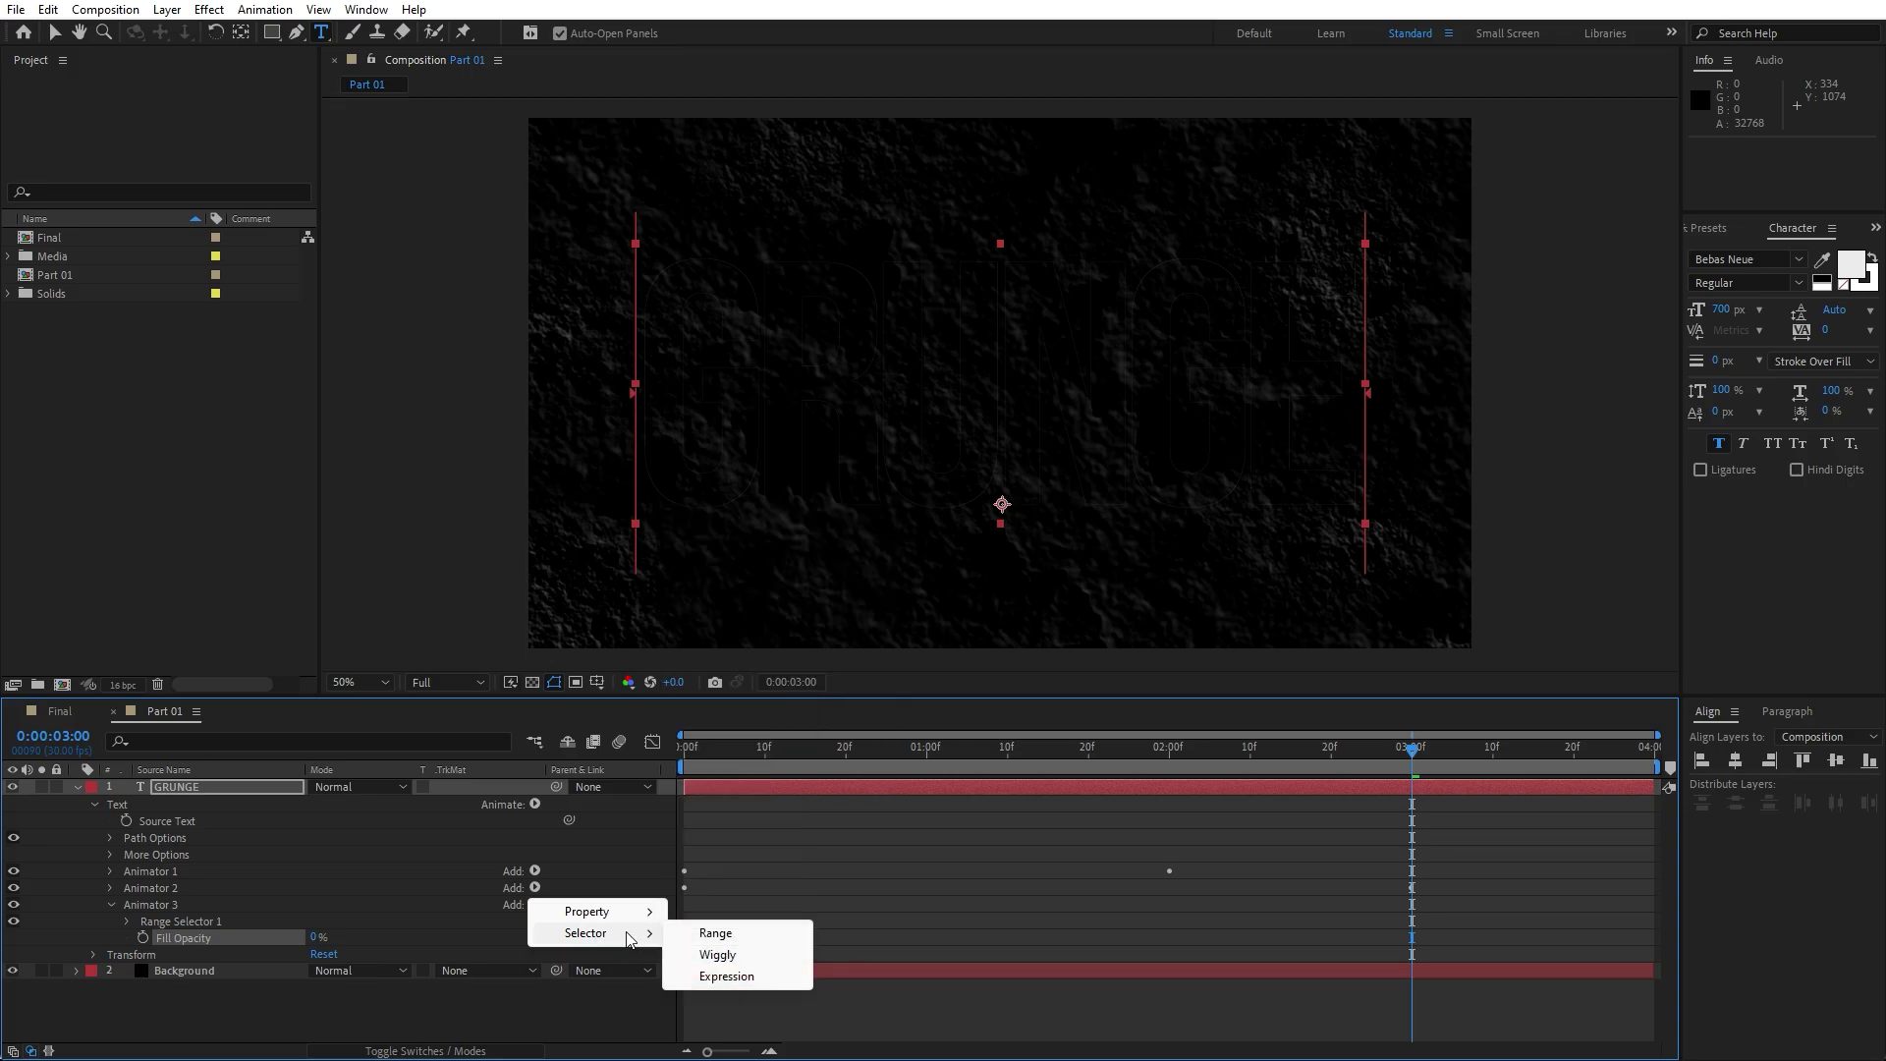
click(718, 954)
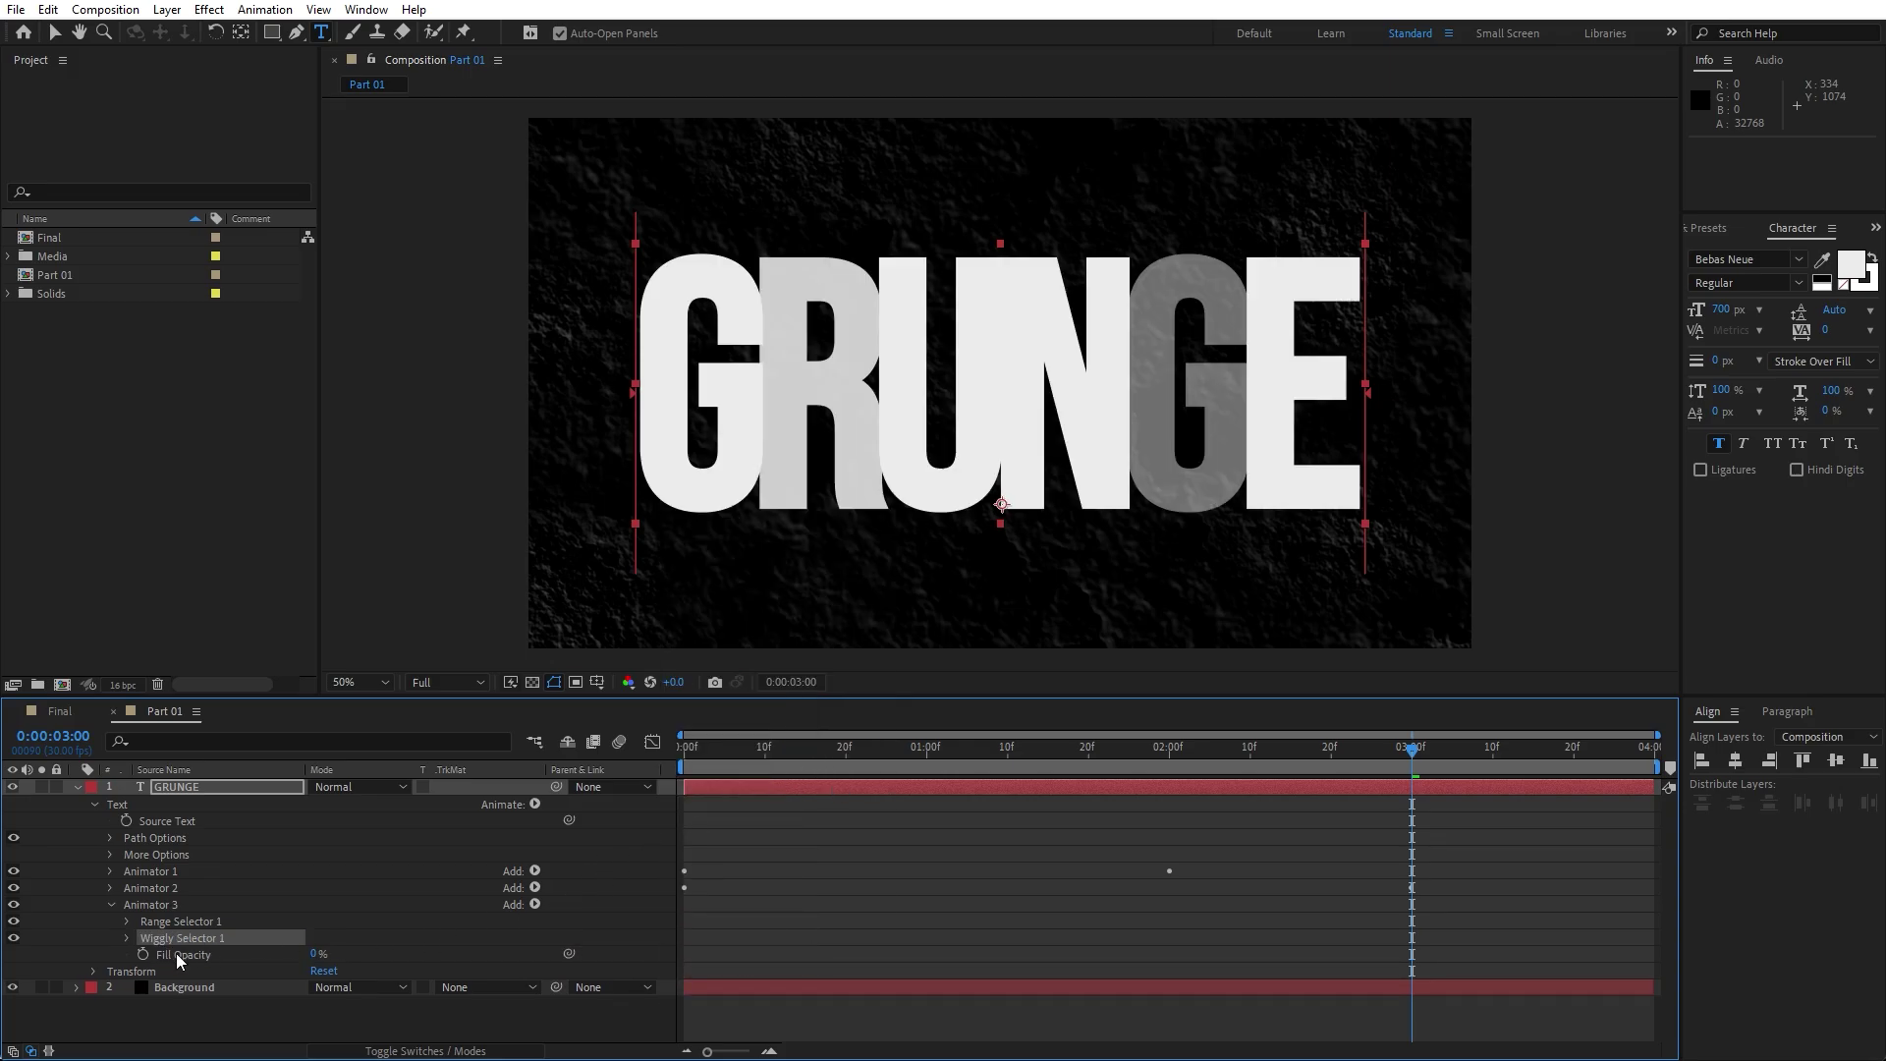
Set the Wiggly Selector's Wiggles/Second to 1 and preview the flickering letters, leaving the GRUNGE layer collapsed.
click(126, 939)
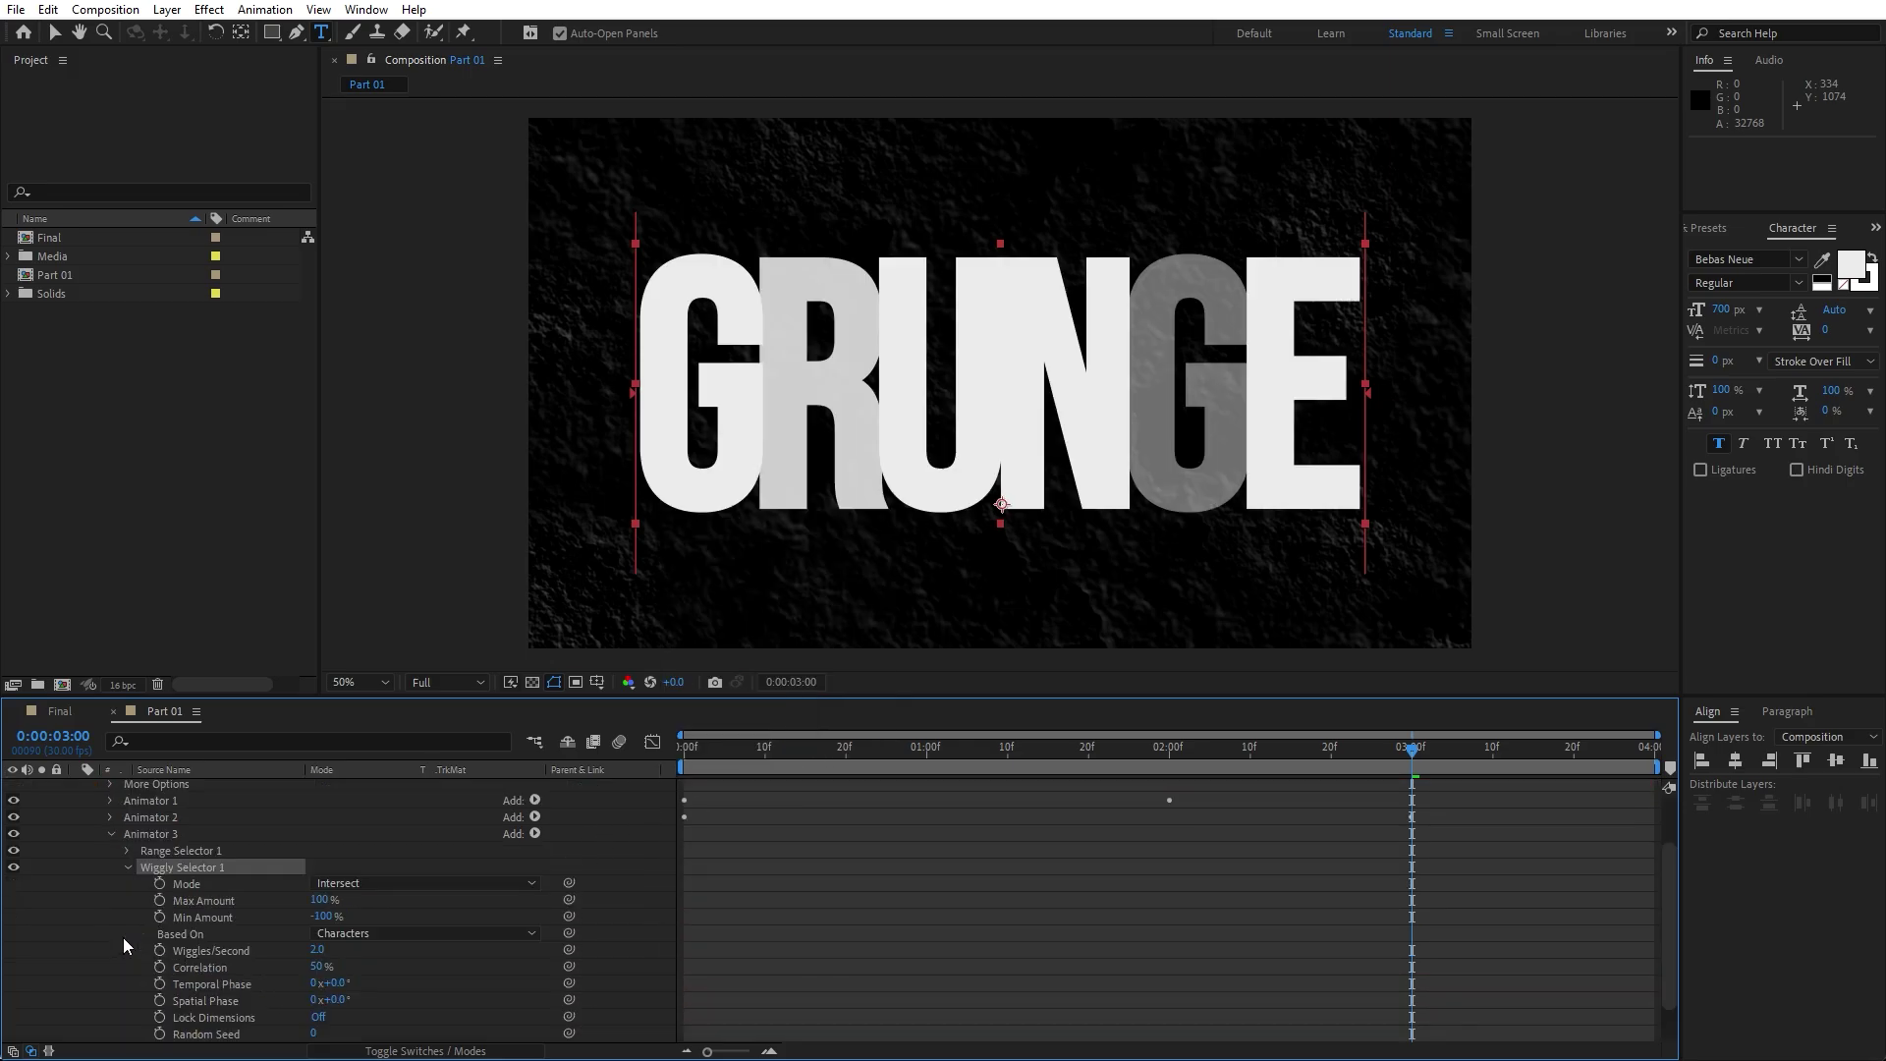
click(317, 951)
text(1)
key(Return)
click(768, 747)
key(space)
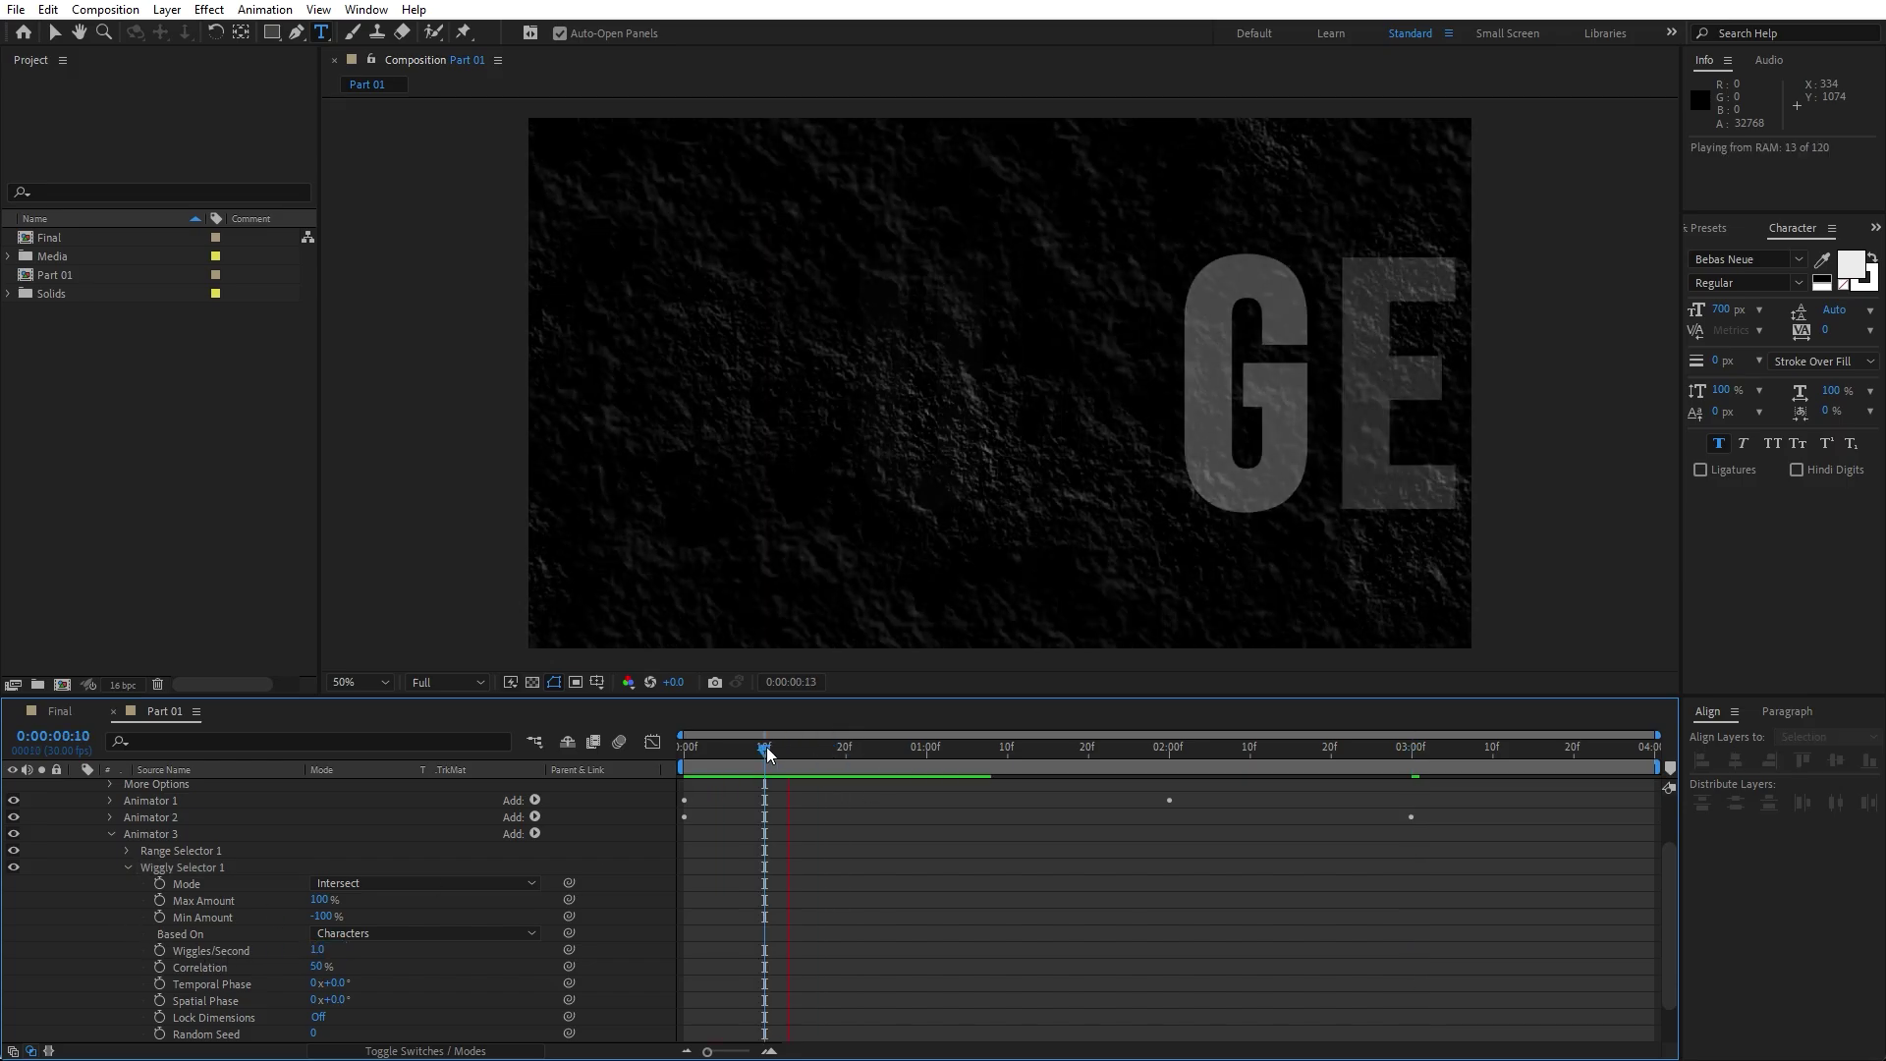
key(space)
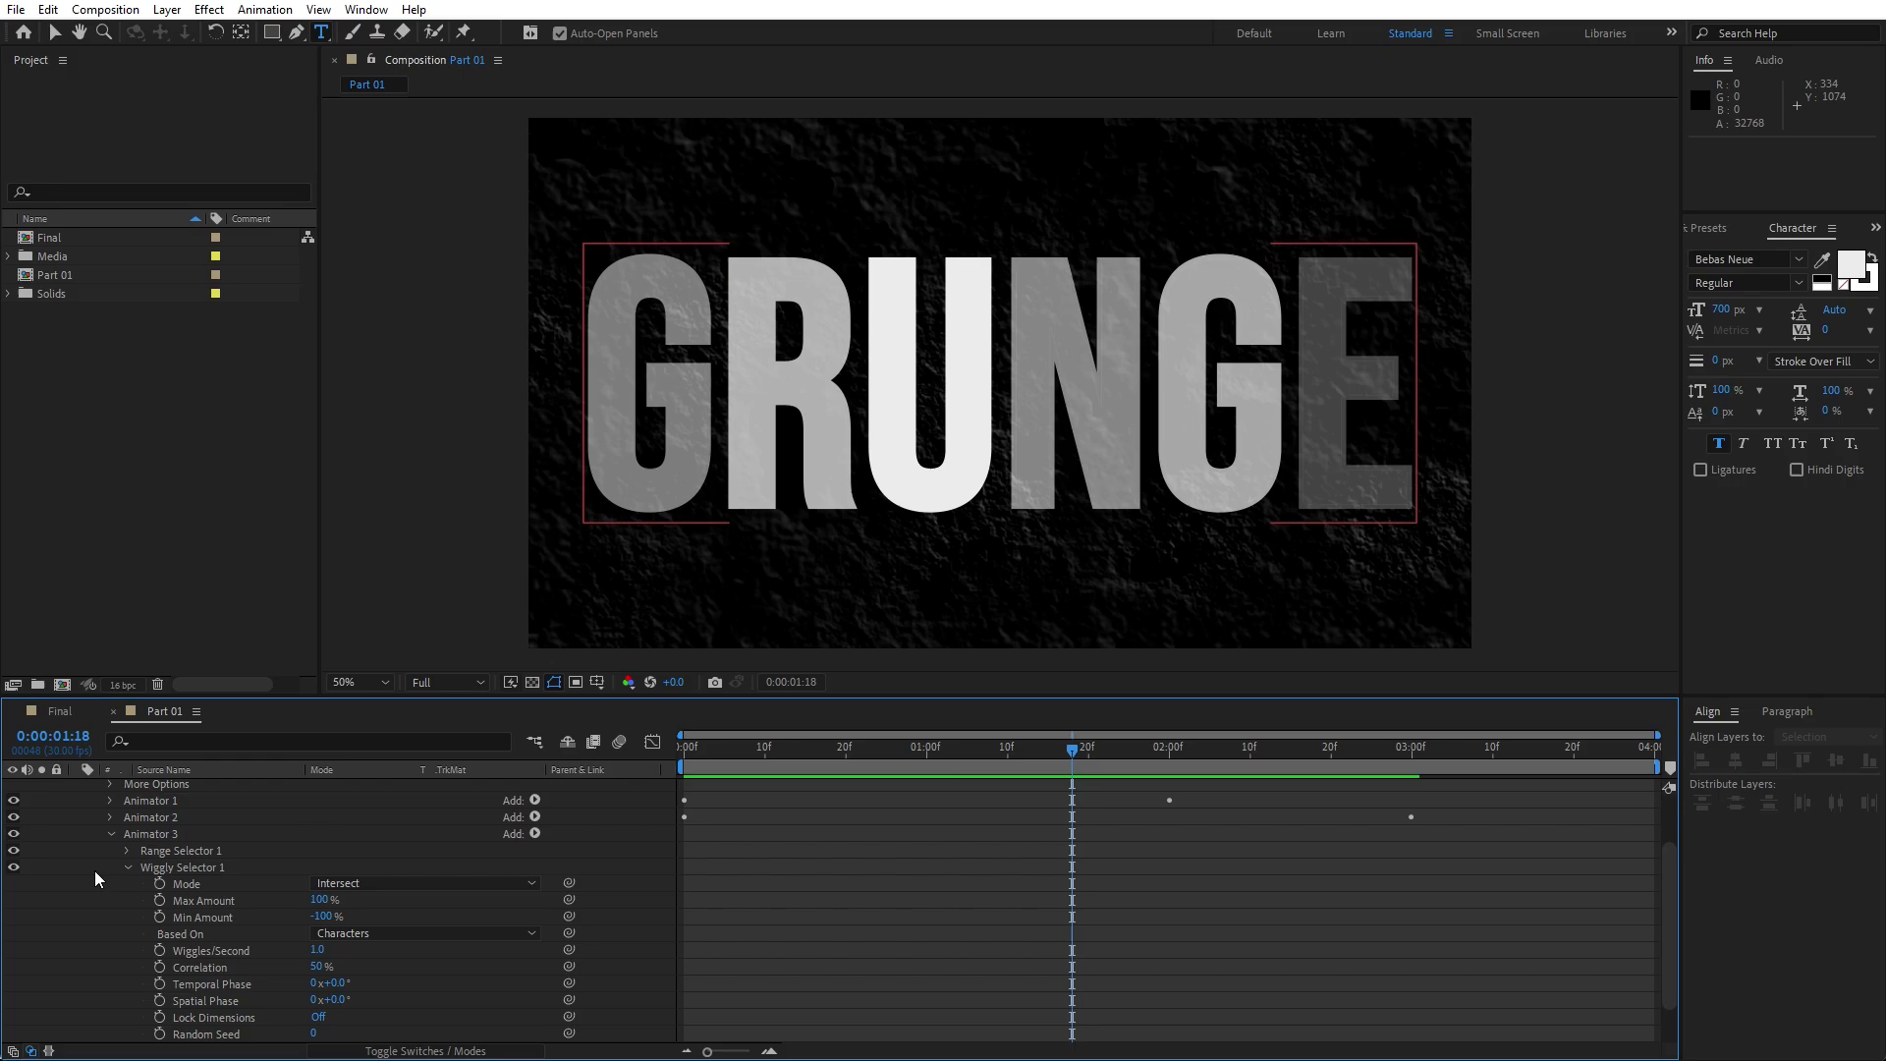
click(110, 833)
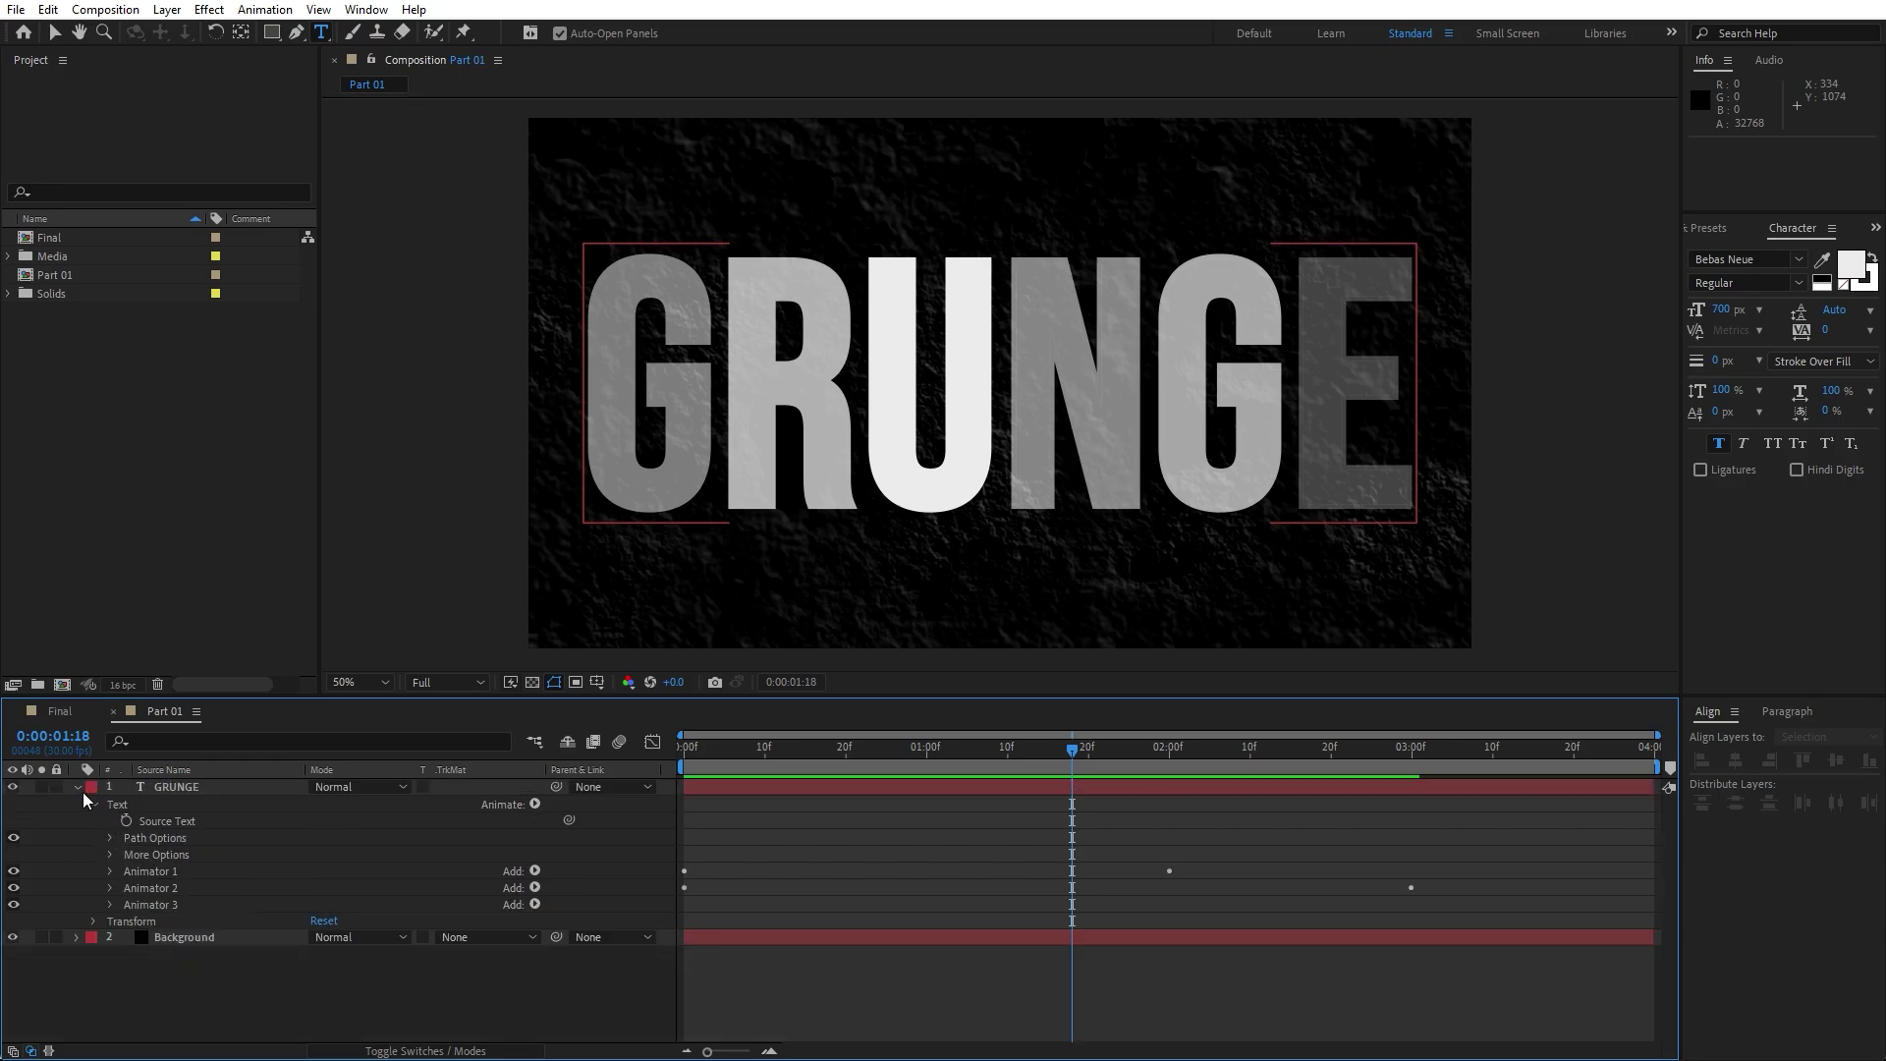
click(78, 786)
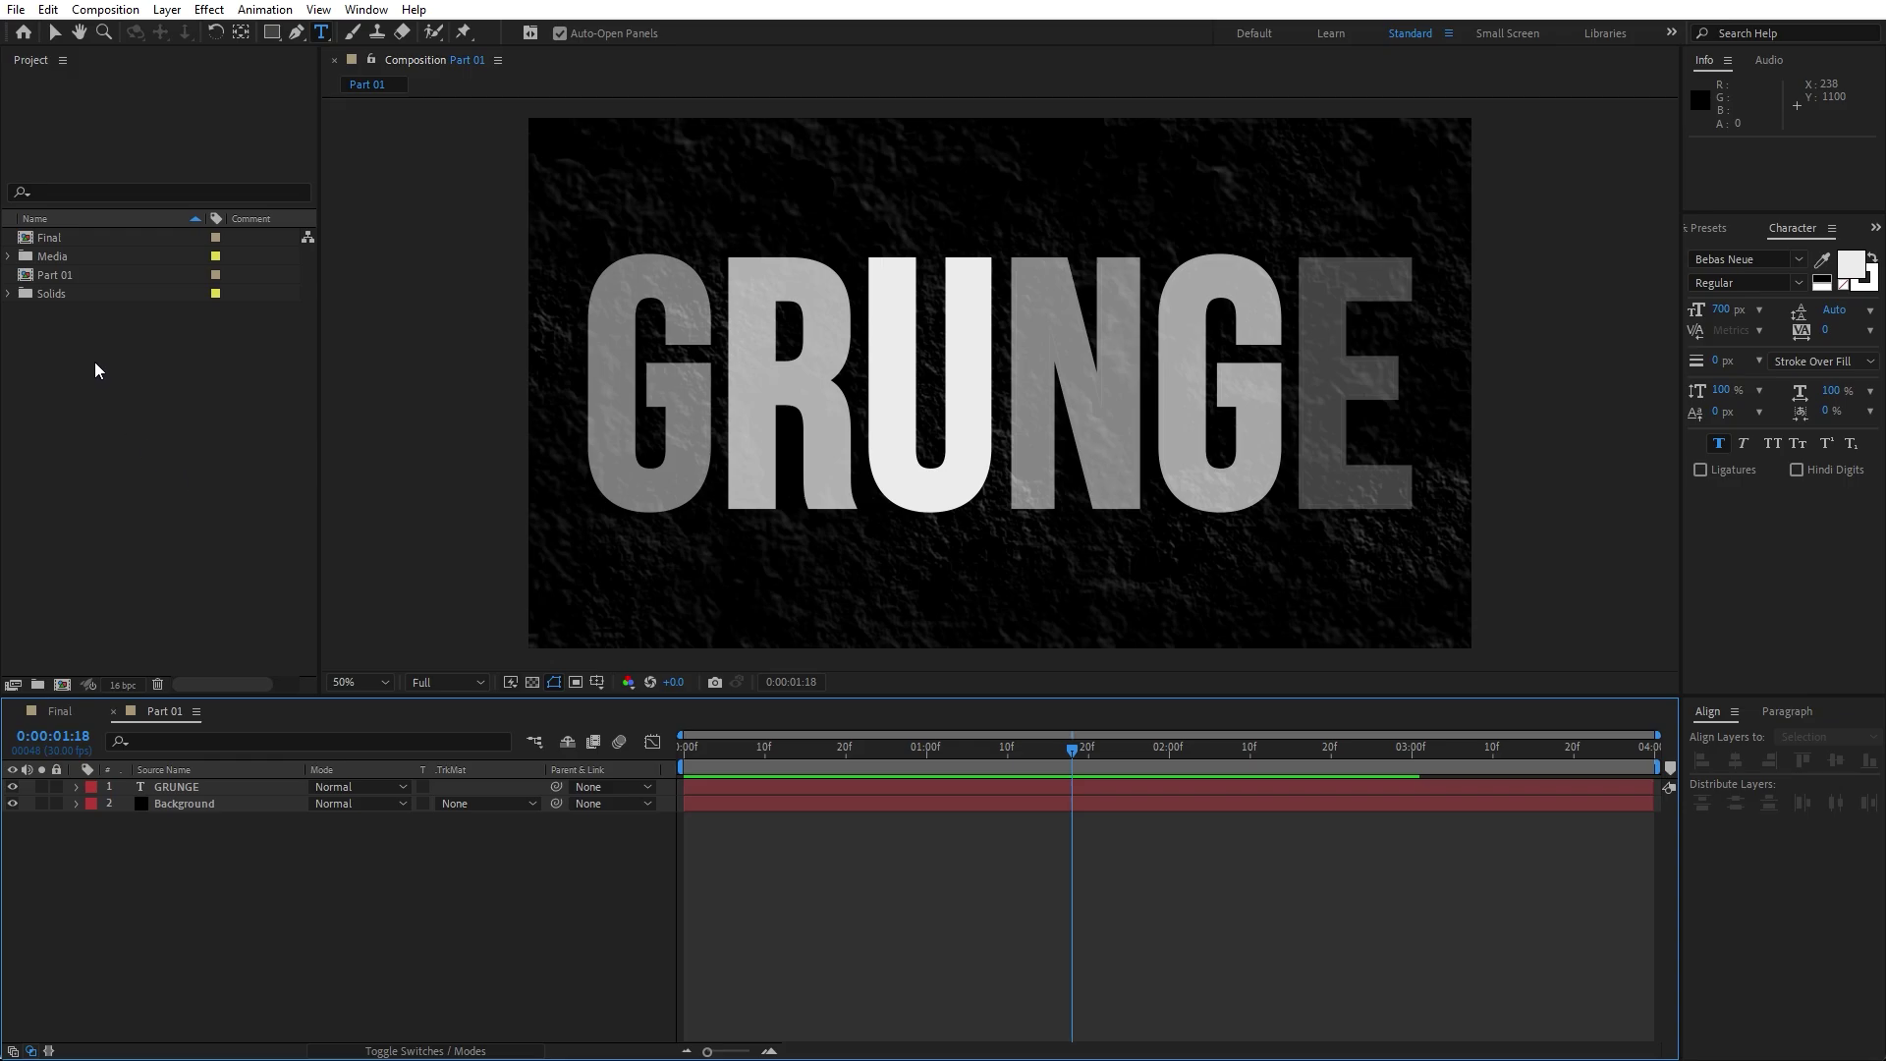
Place Media 01 between the GRUNGE and Background layers, scaled down to about the title's width and positioned at 960, 855.
click(9, 256)
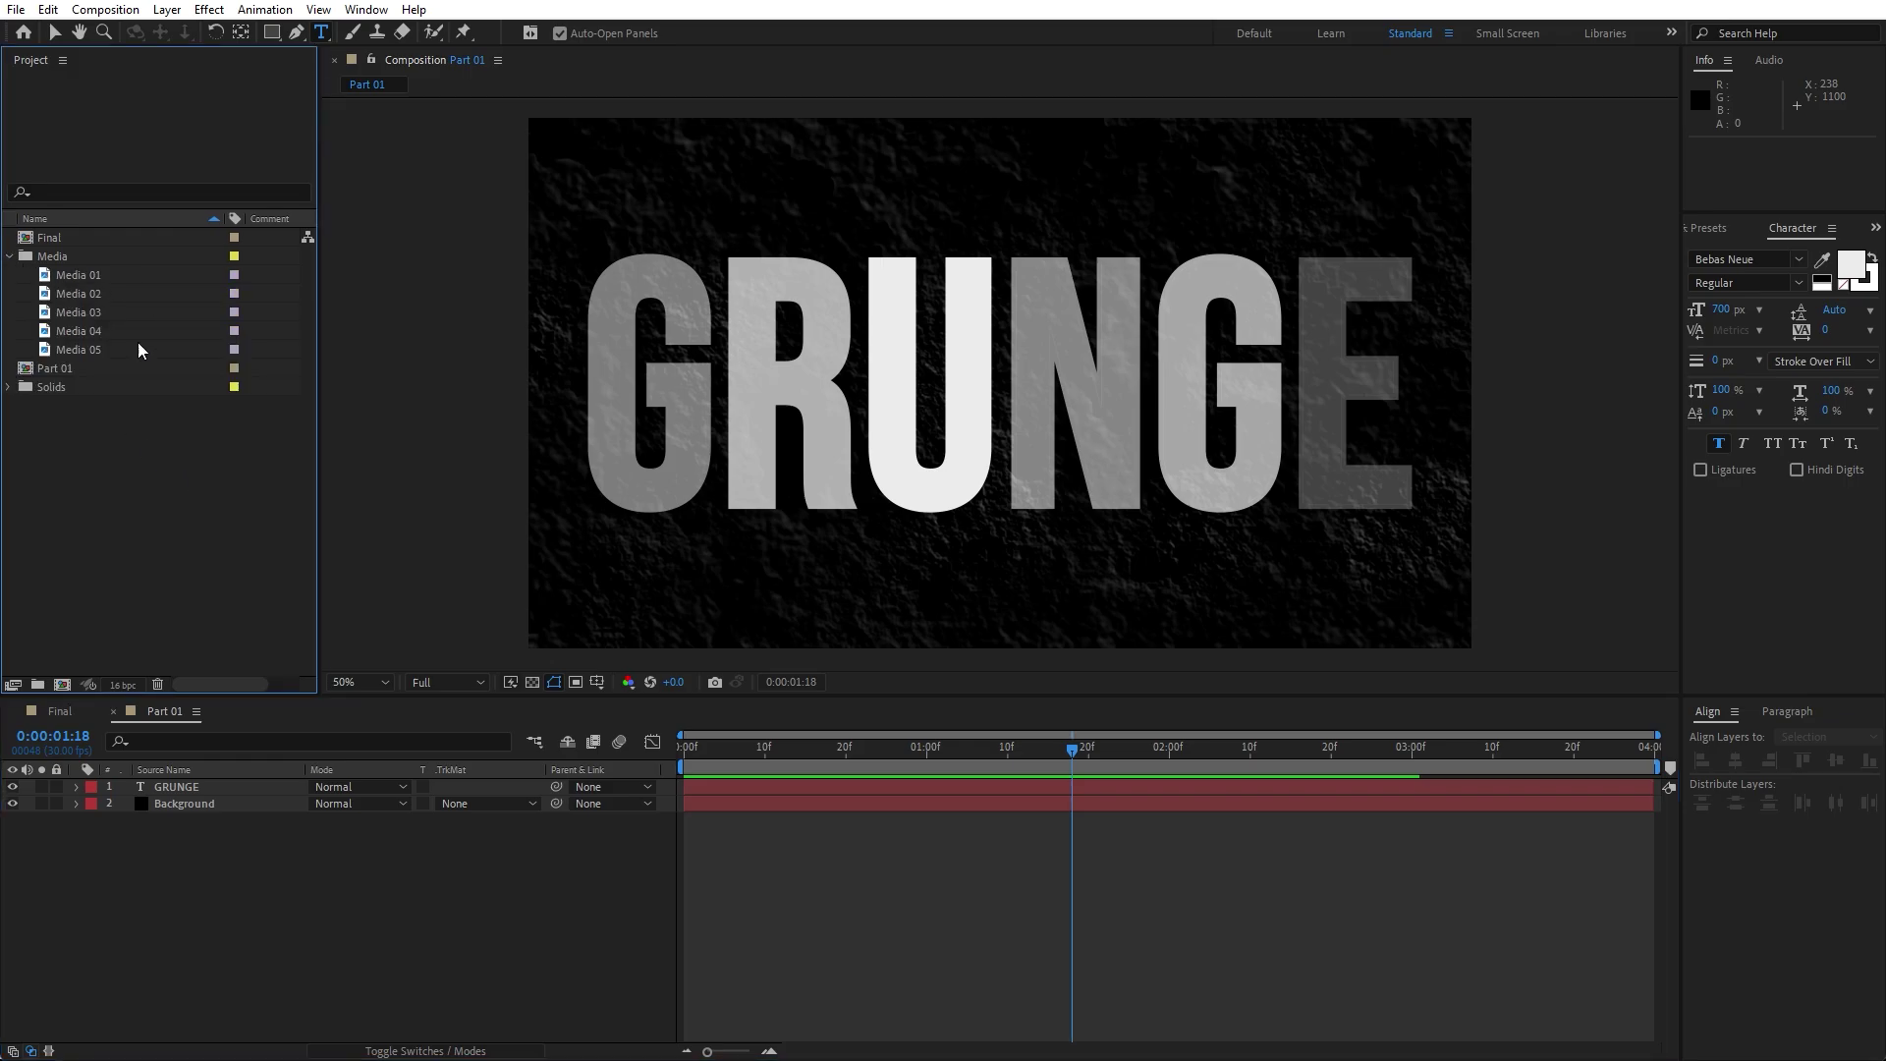
click(89, 277)
drag(92, 279, 612, 863)
key(s)
key(p)
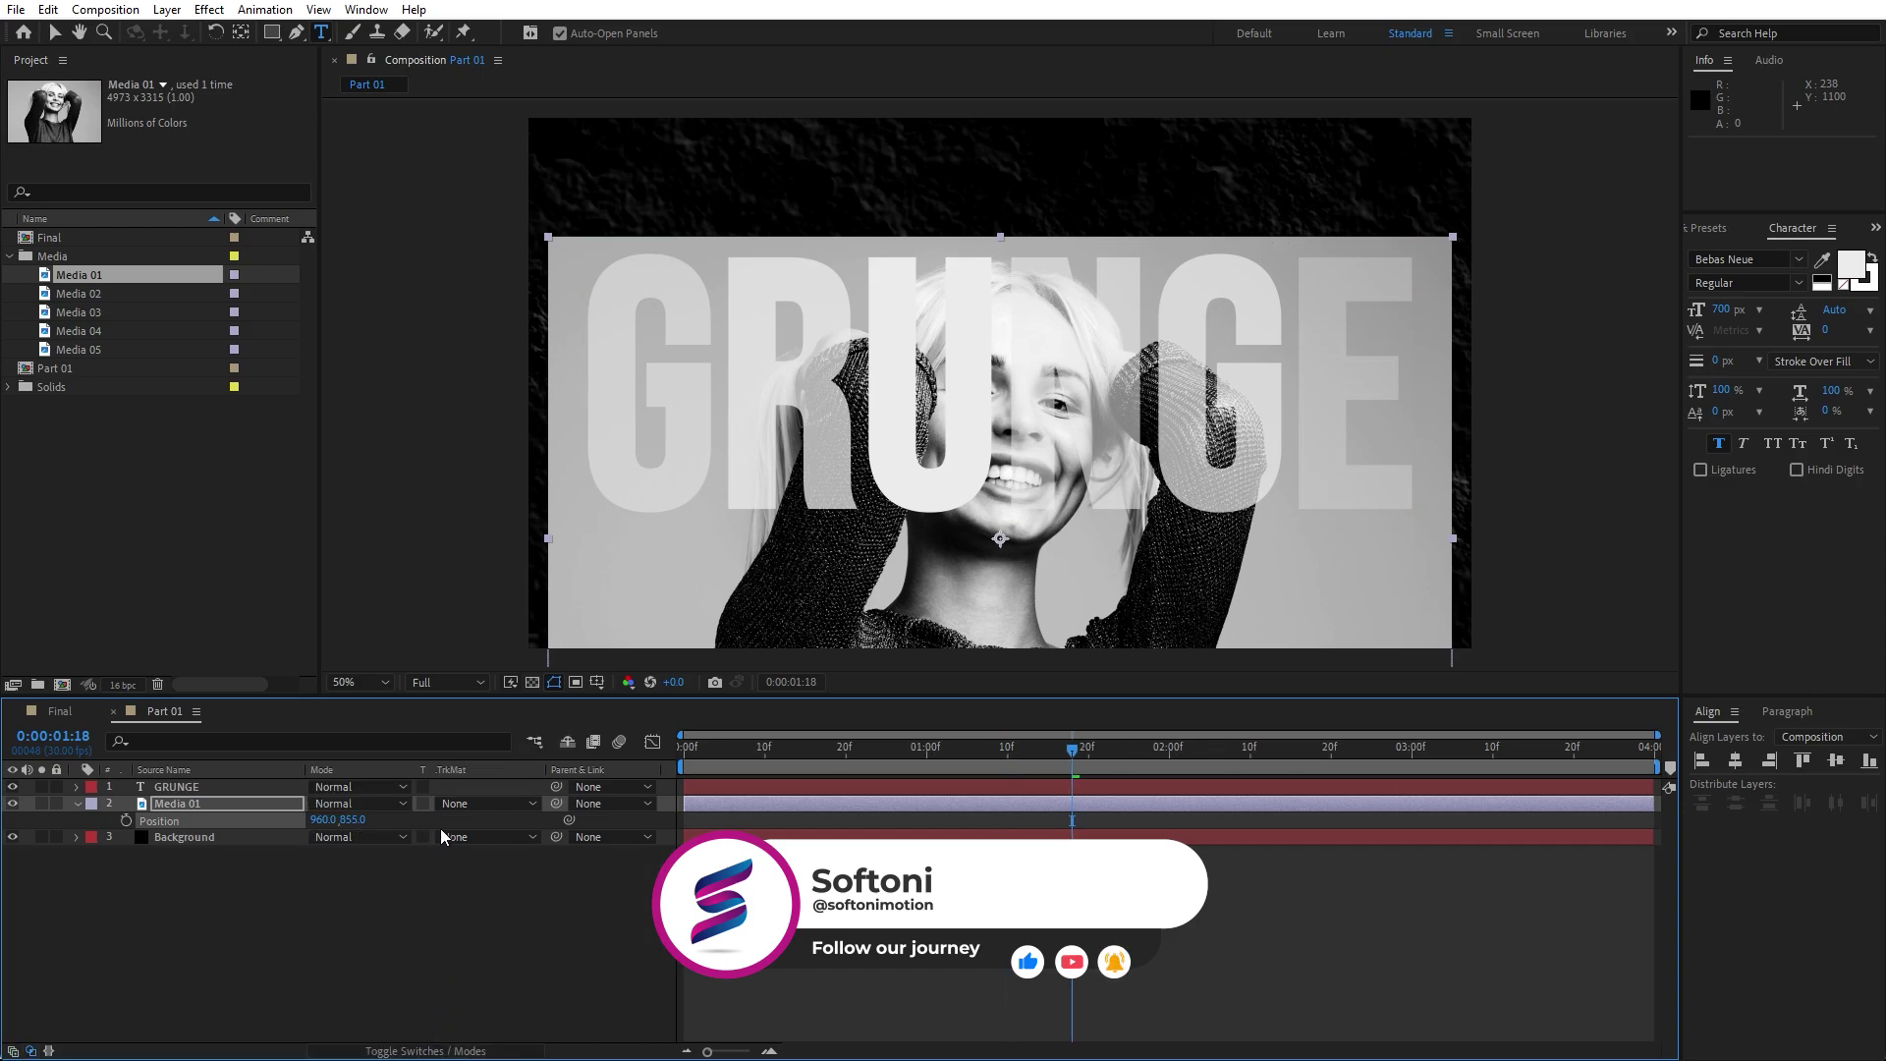
Give Media 01 the Alpha Matte "GRUNGE" and set its position to 960, 817, checking the framing in a preview.
click(452, 803)
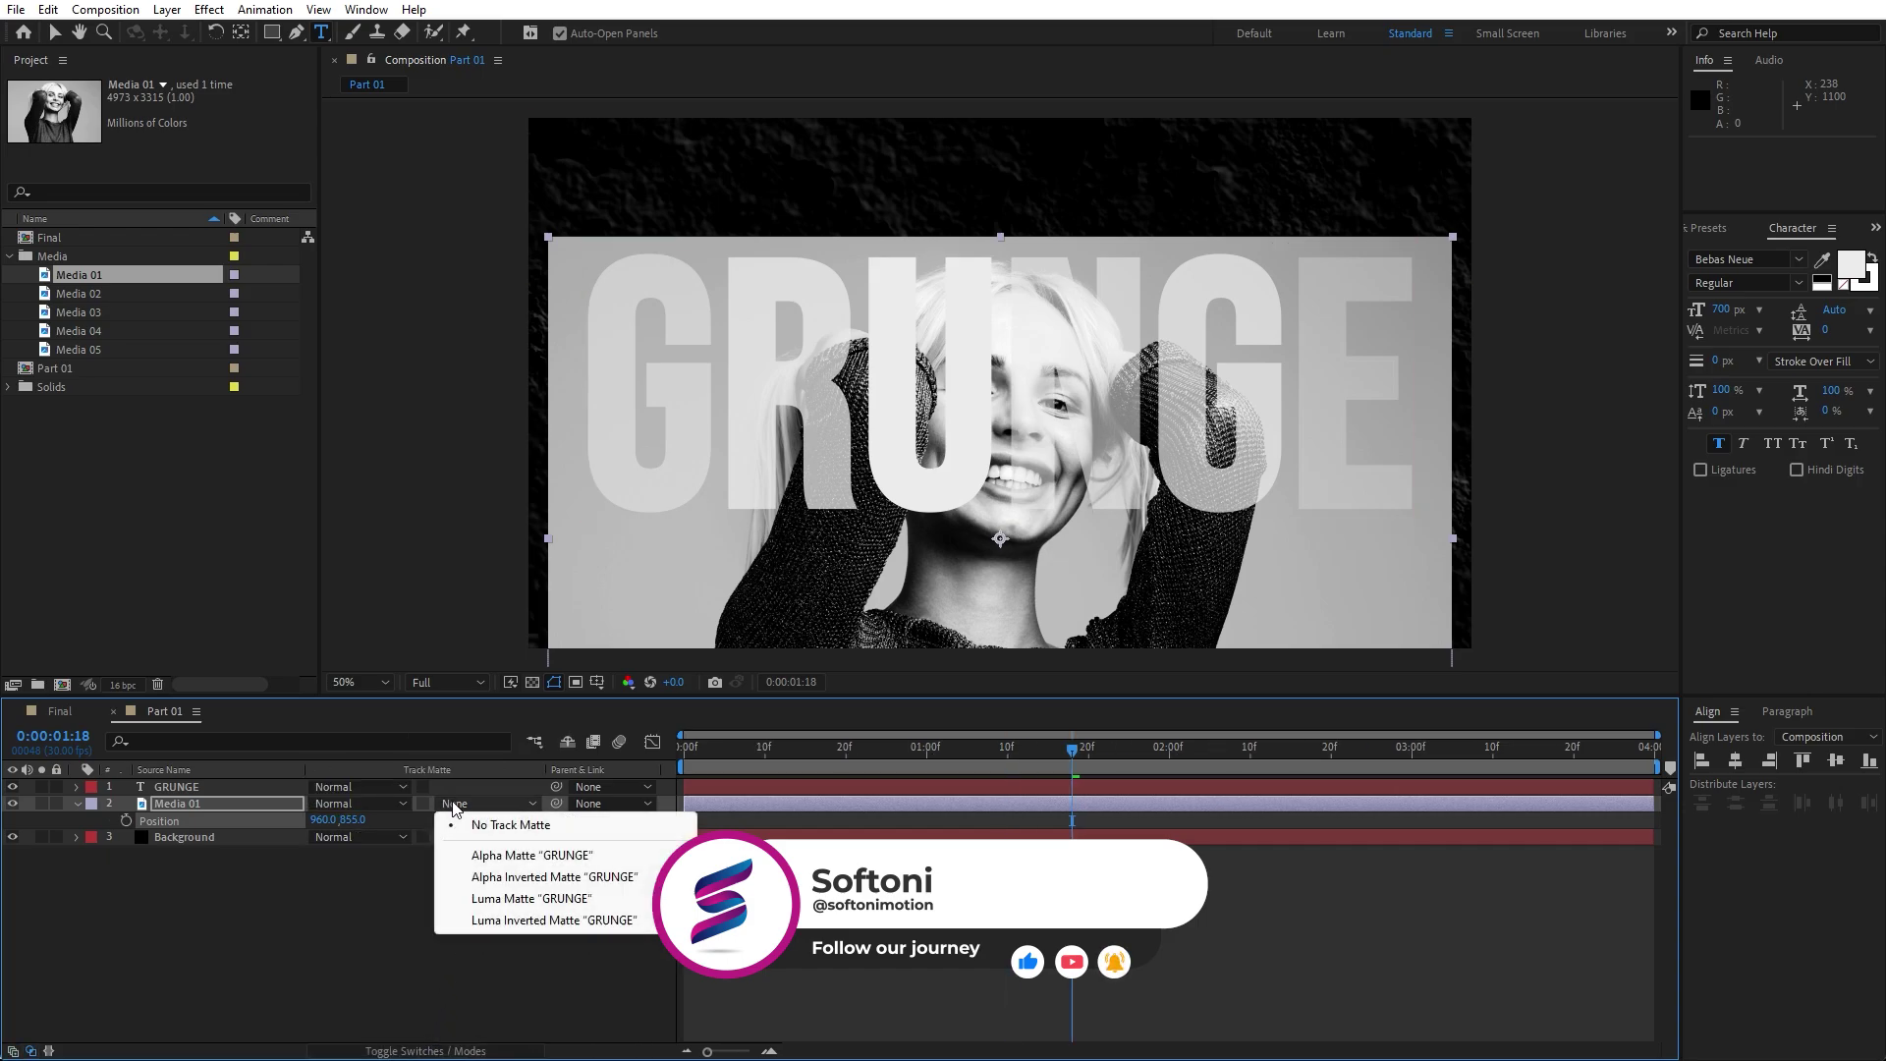
click(528, 856)
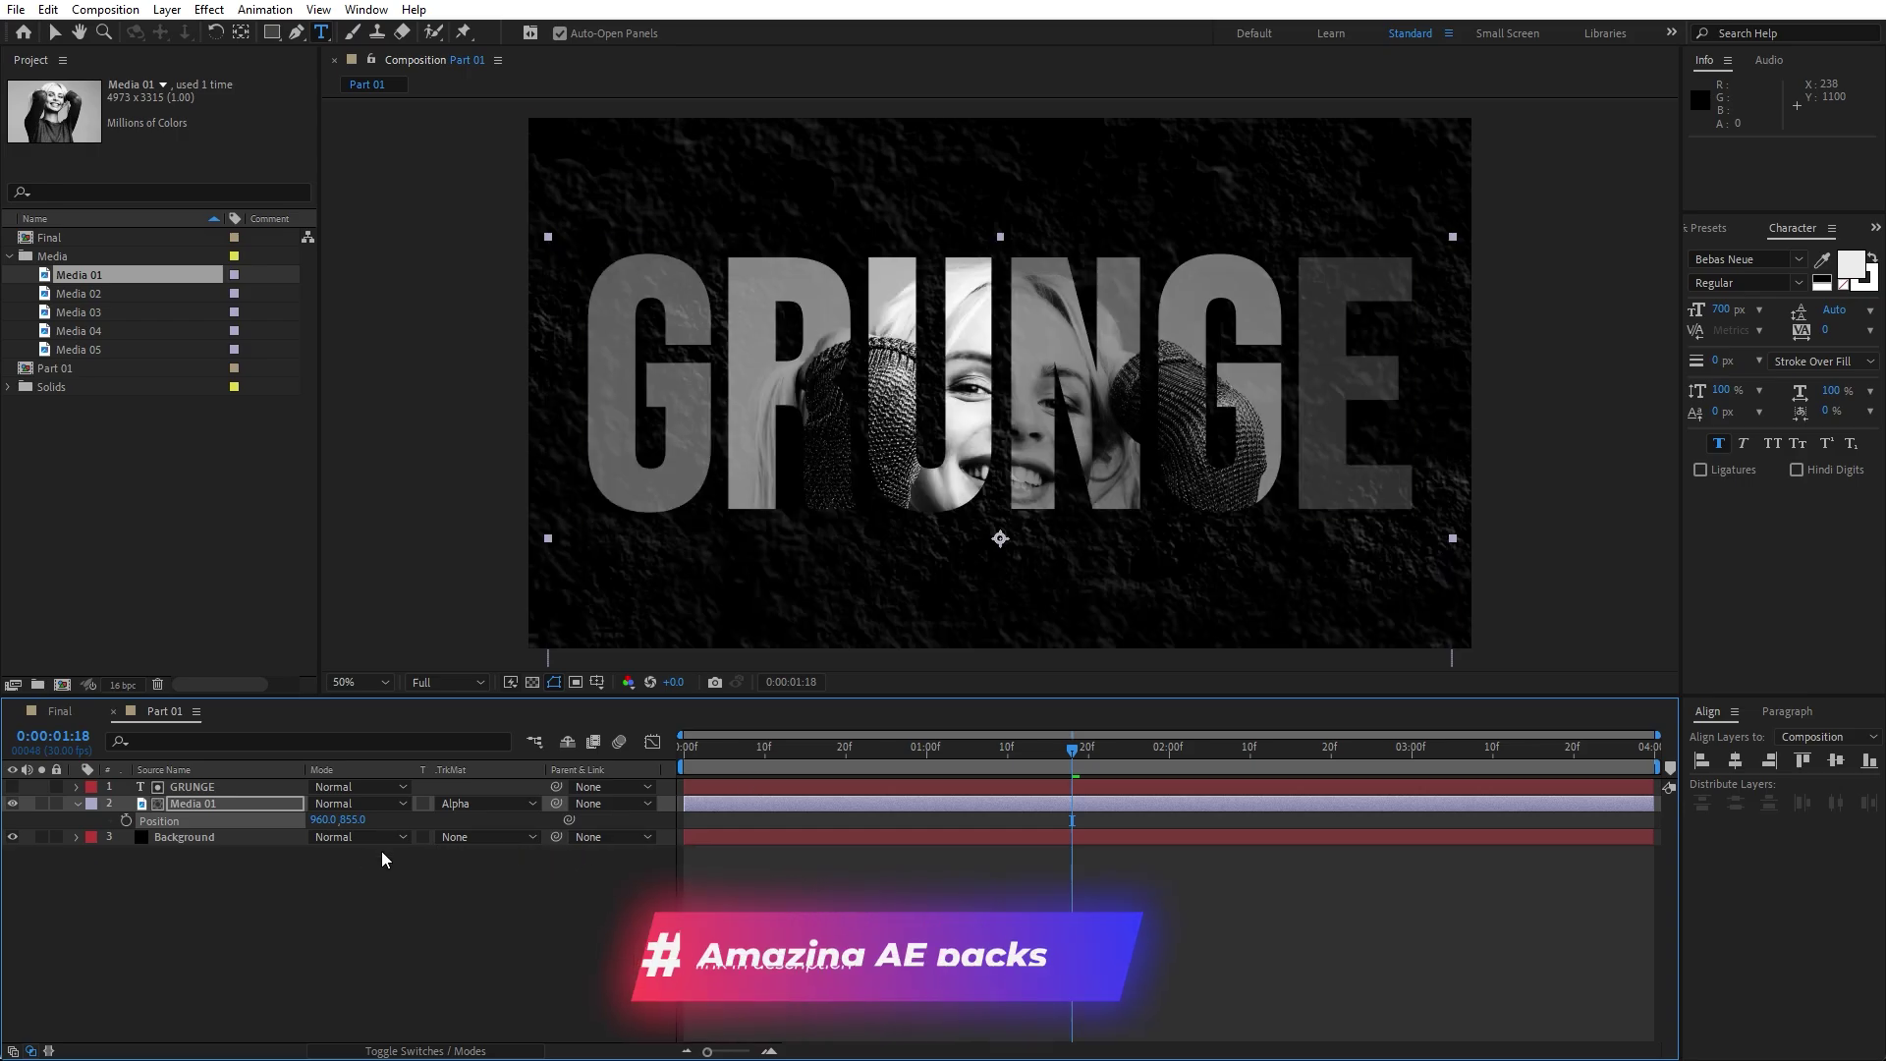
drag(352, 819, 309, 824)
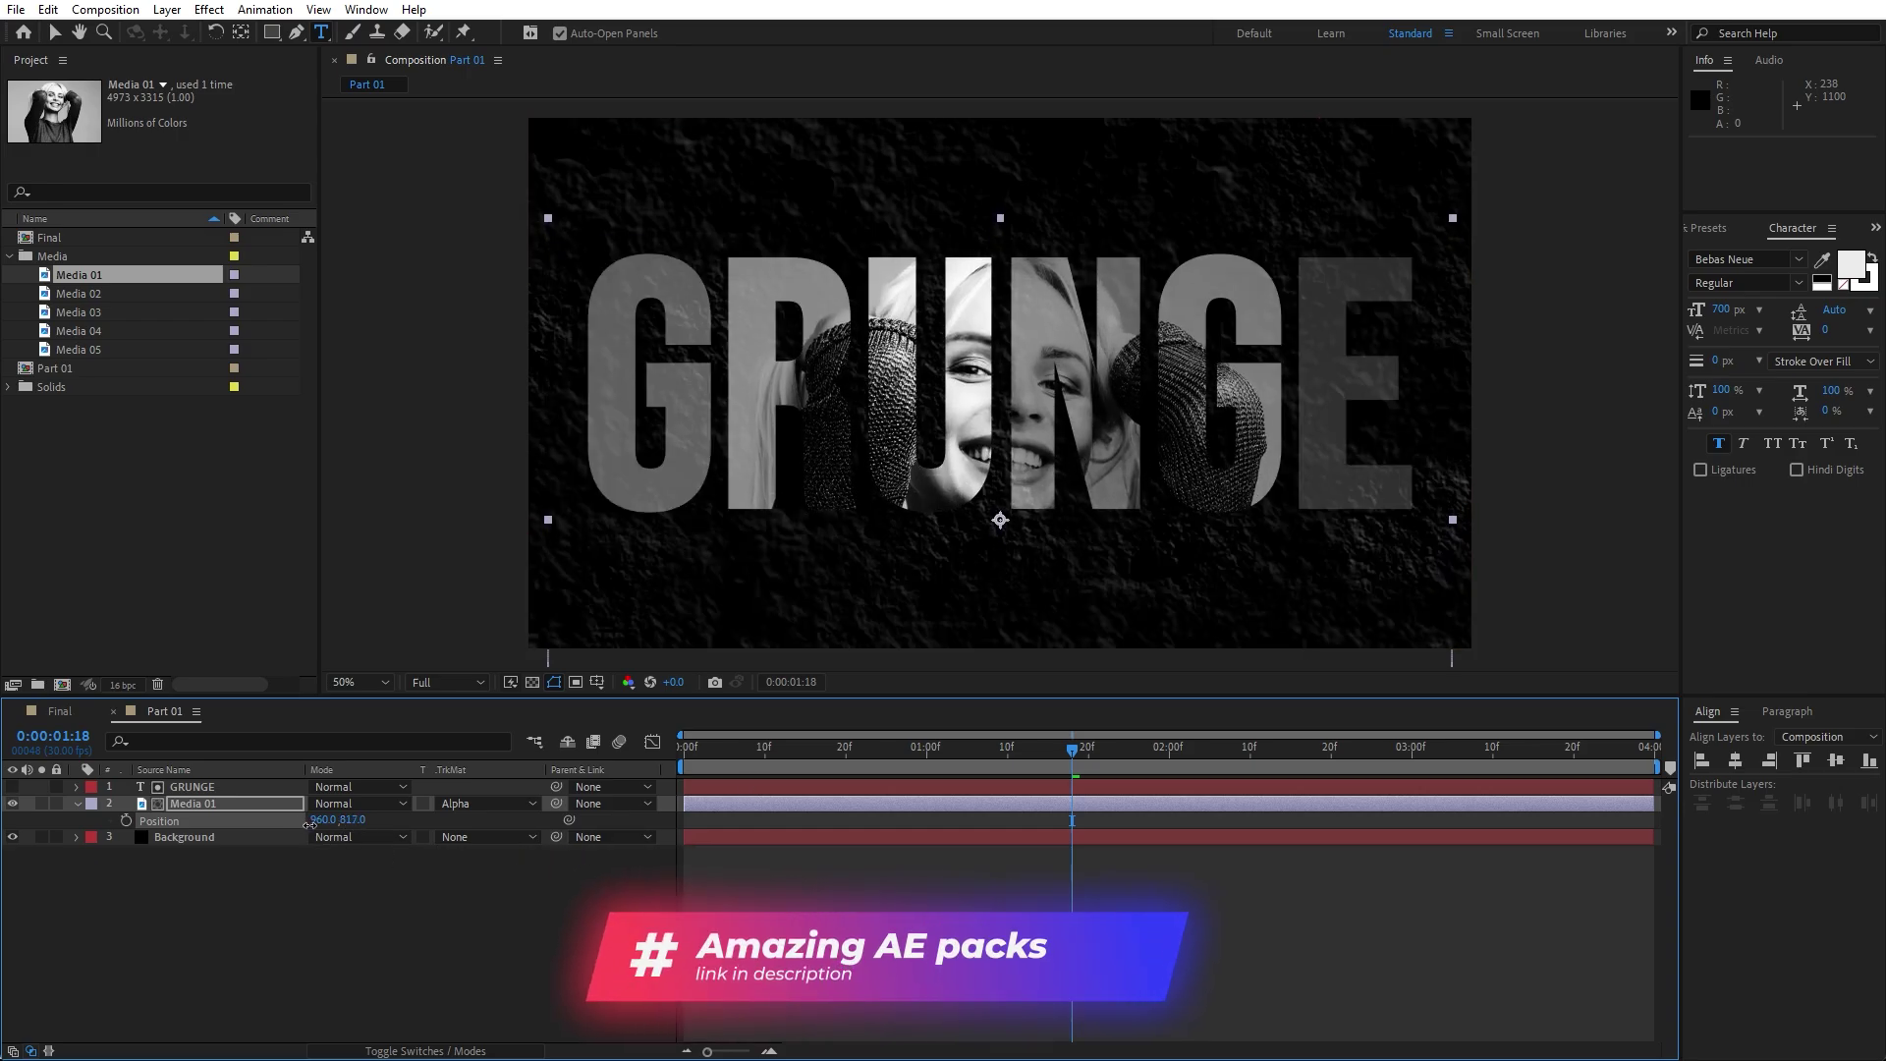
click(770, 764)
key(space)
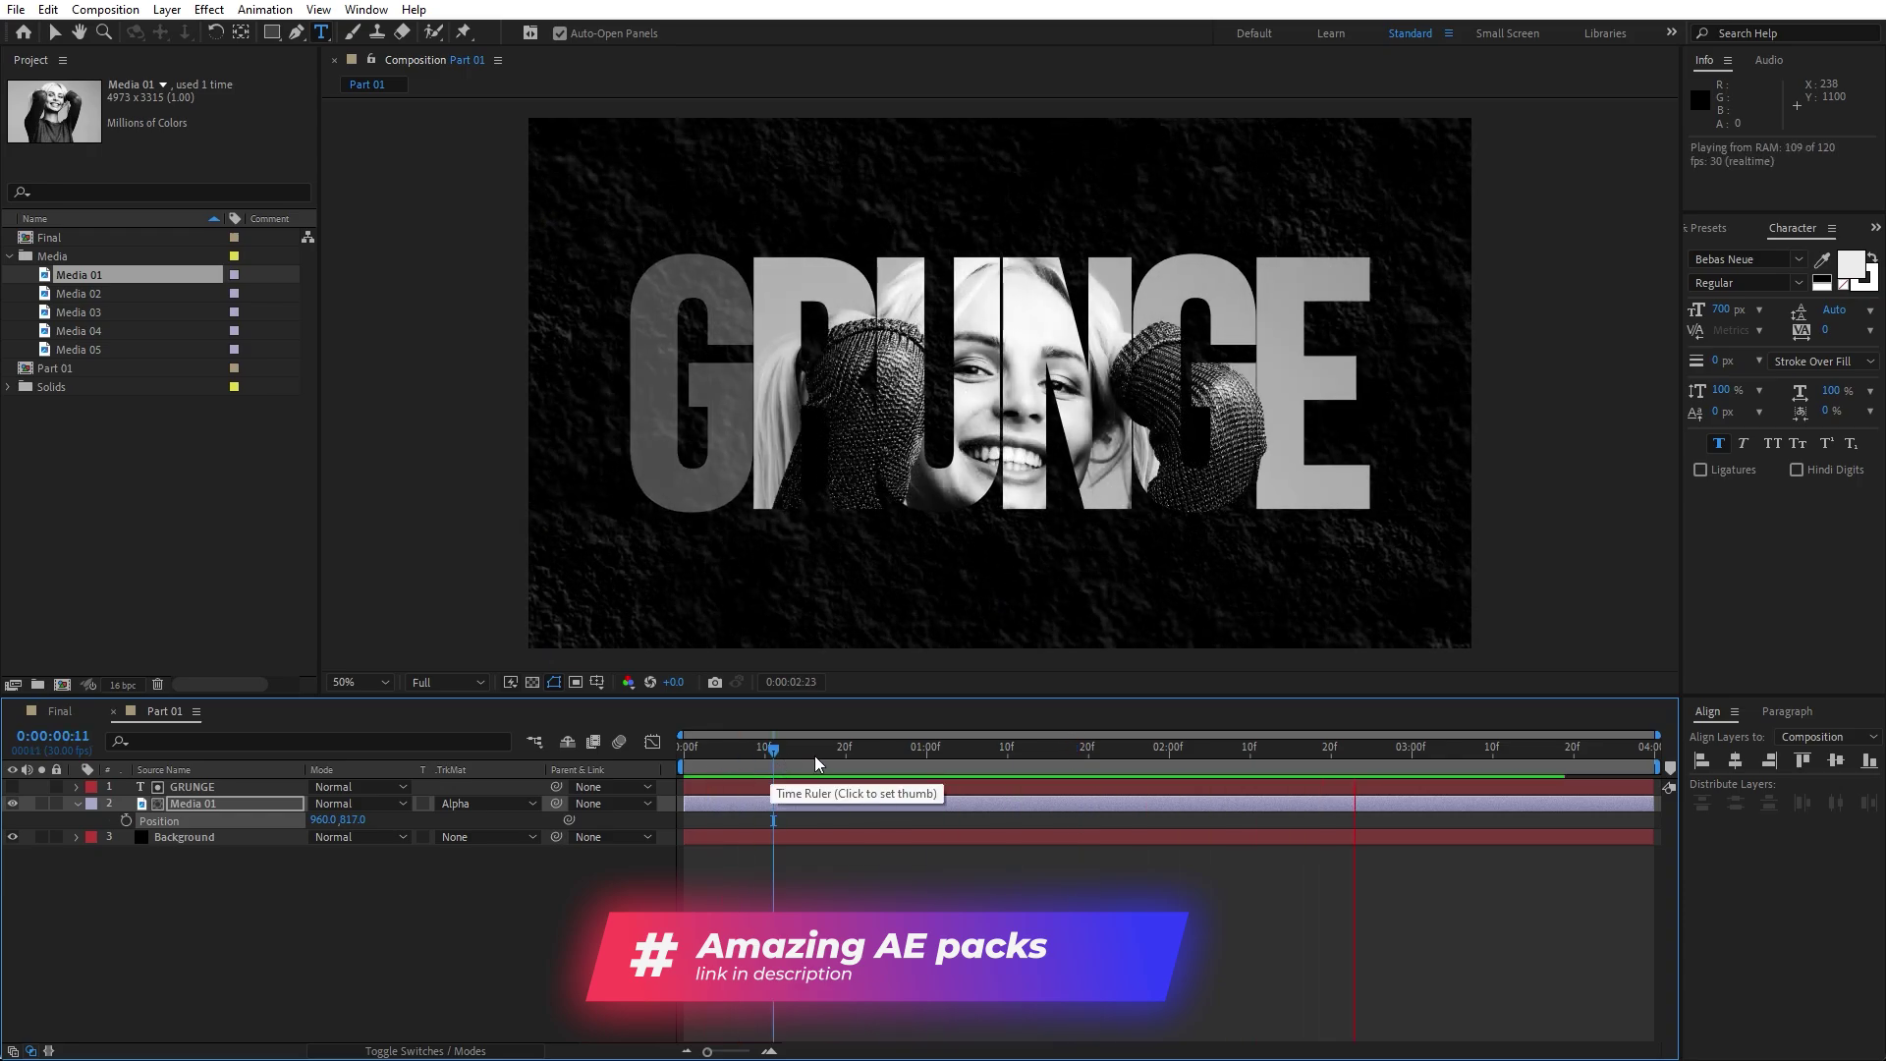
key(space)
click(261, 881)
click(78, 804)
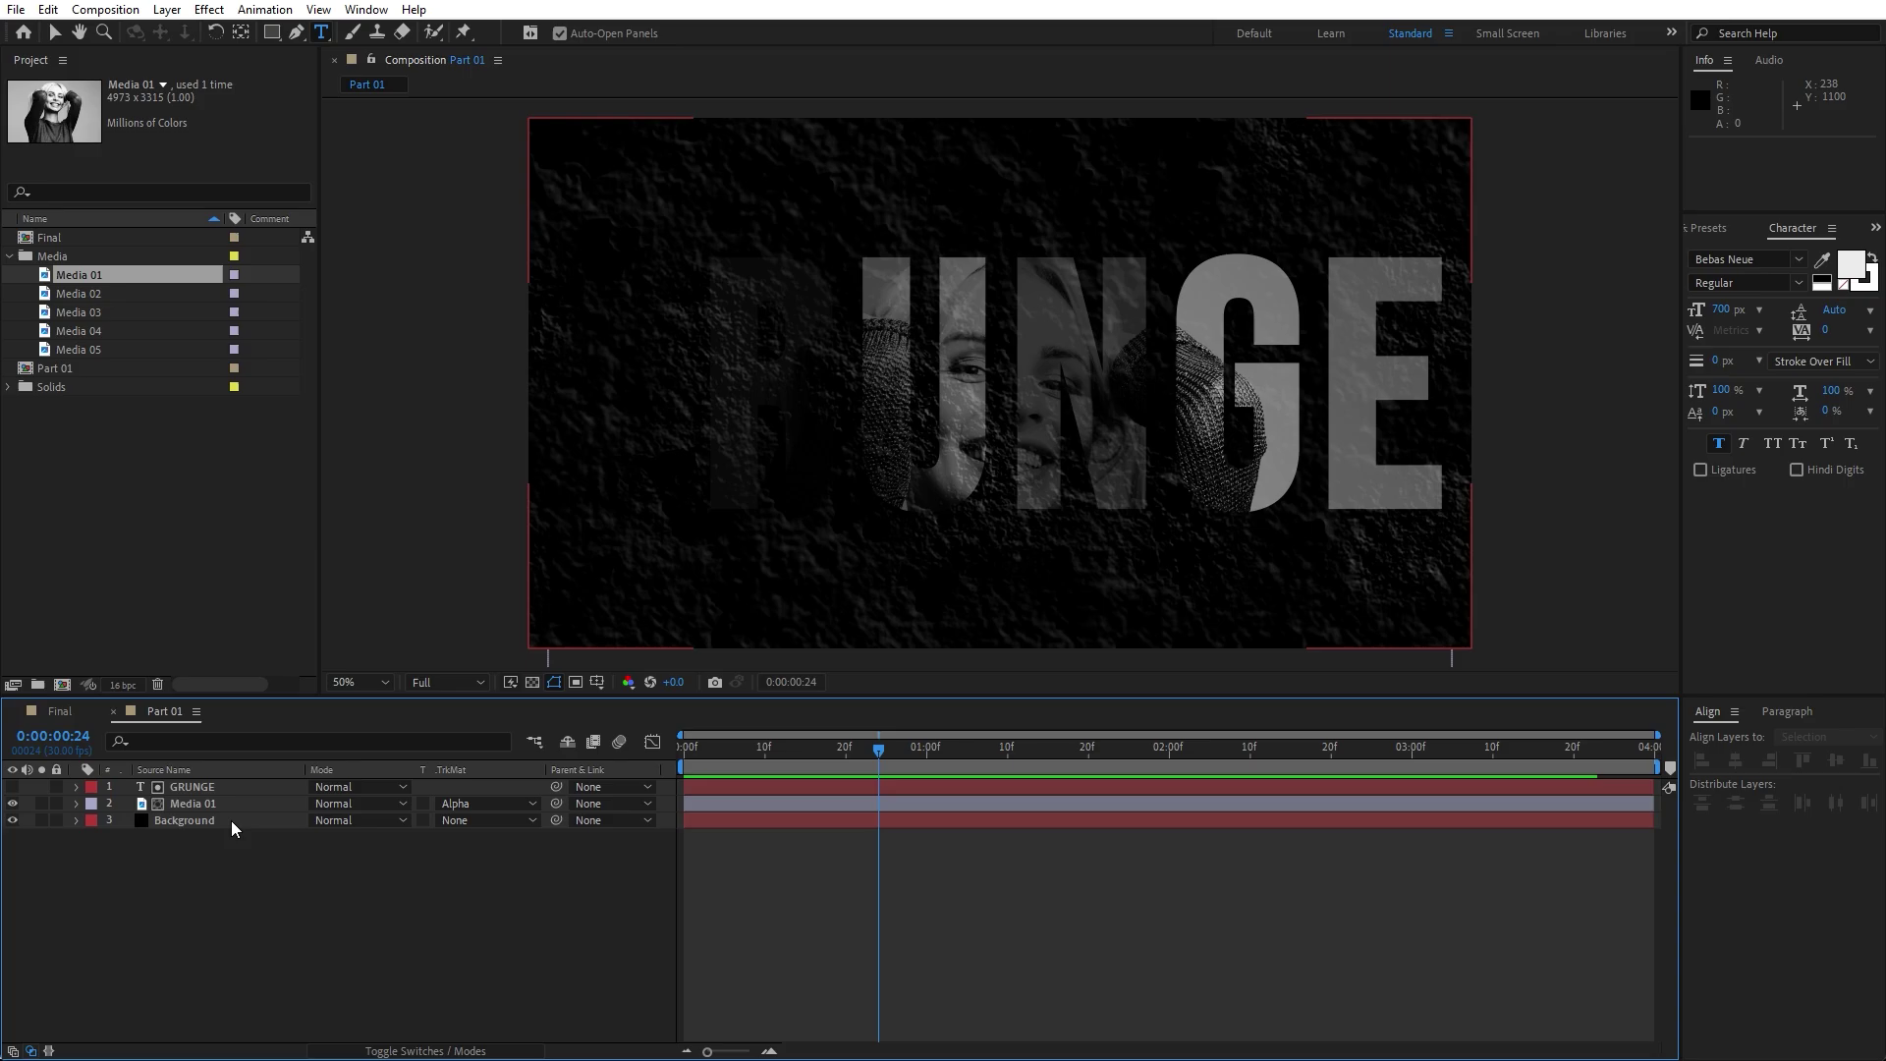
Duplicate the Background layer, move the copy above GRUNGE, and rename it Overlay.
click(231, 821)
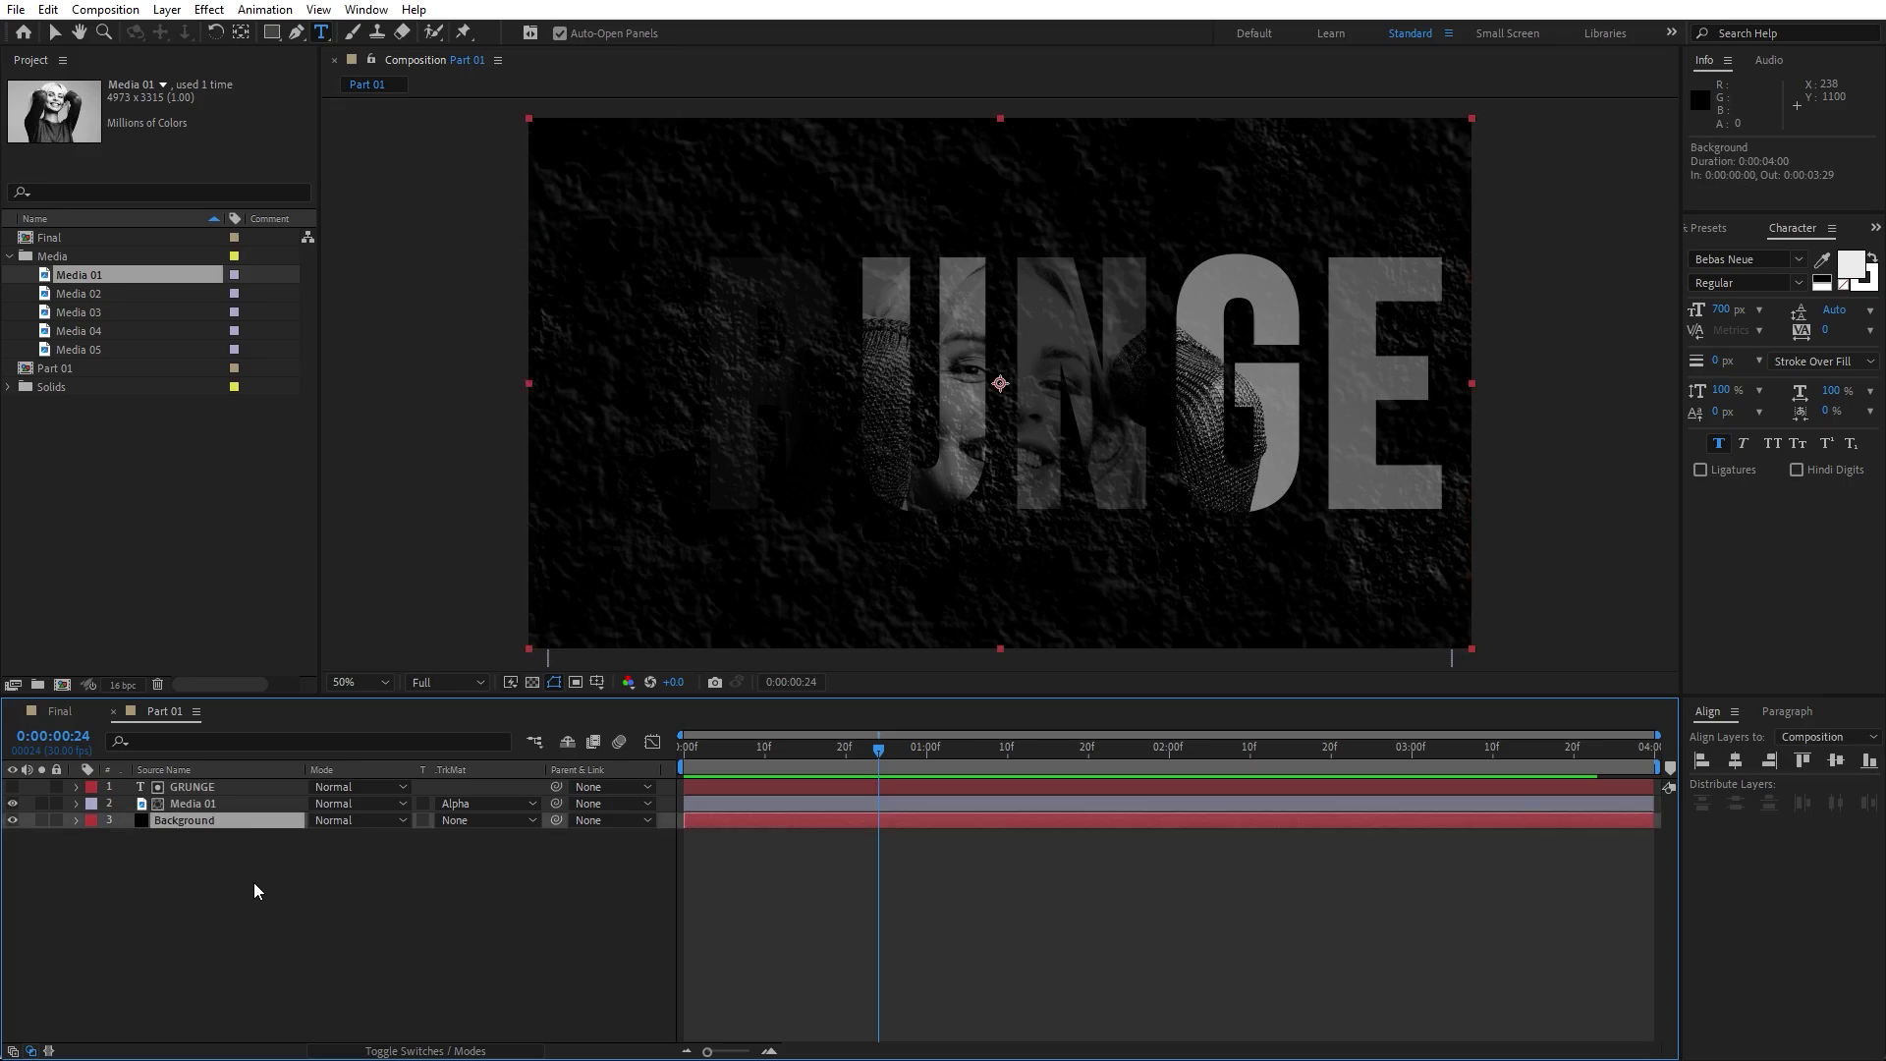
key(ctrl+d)
drag(209, 822, 226, 780)
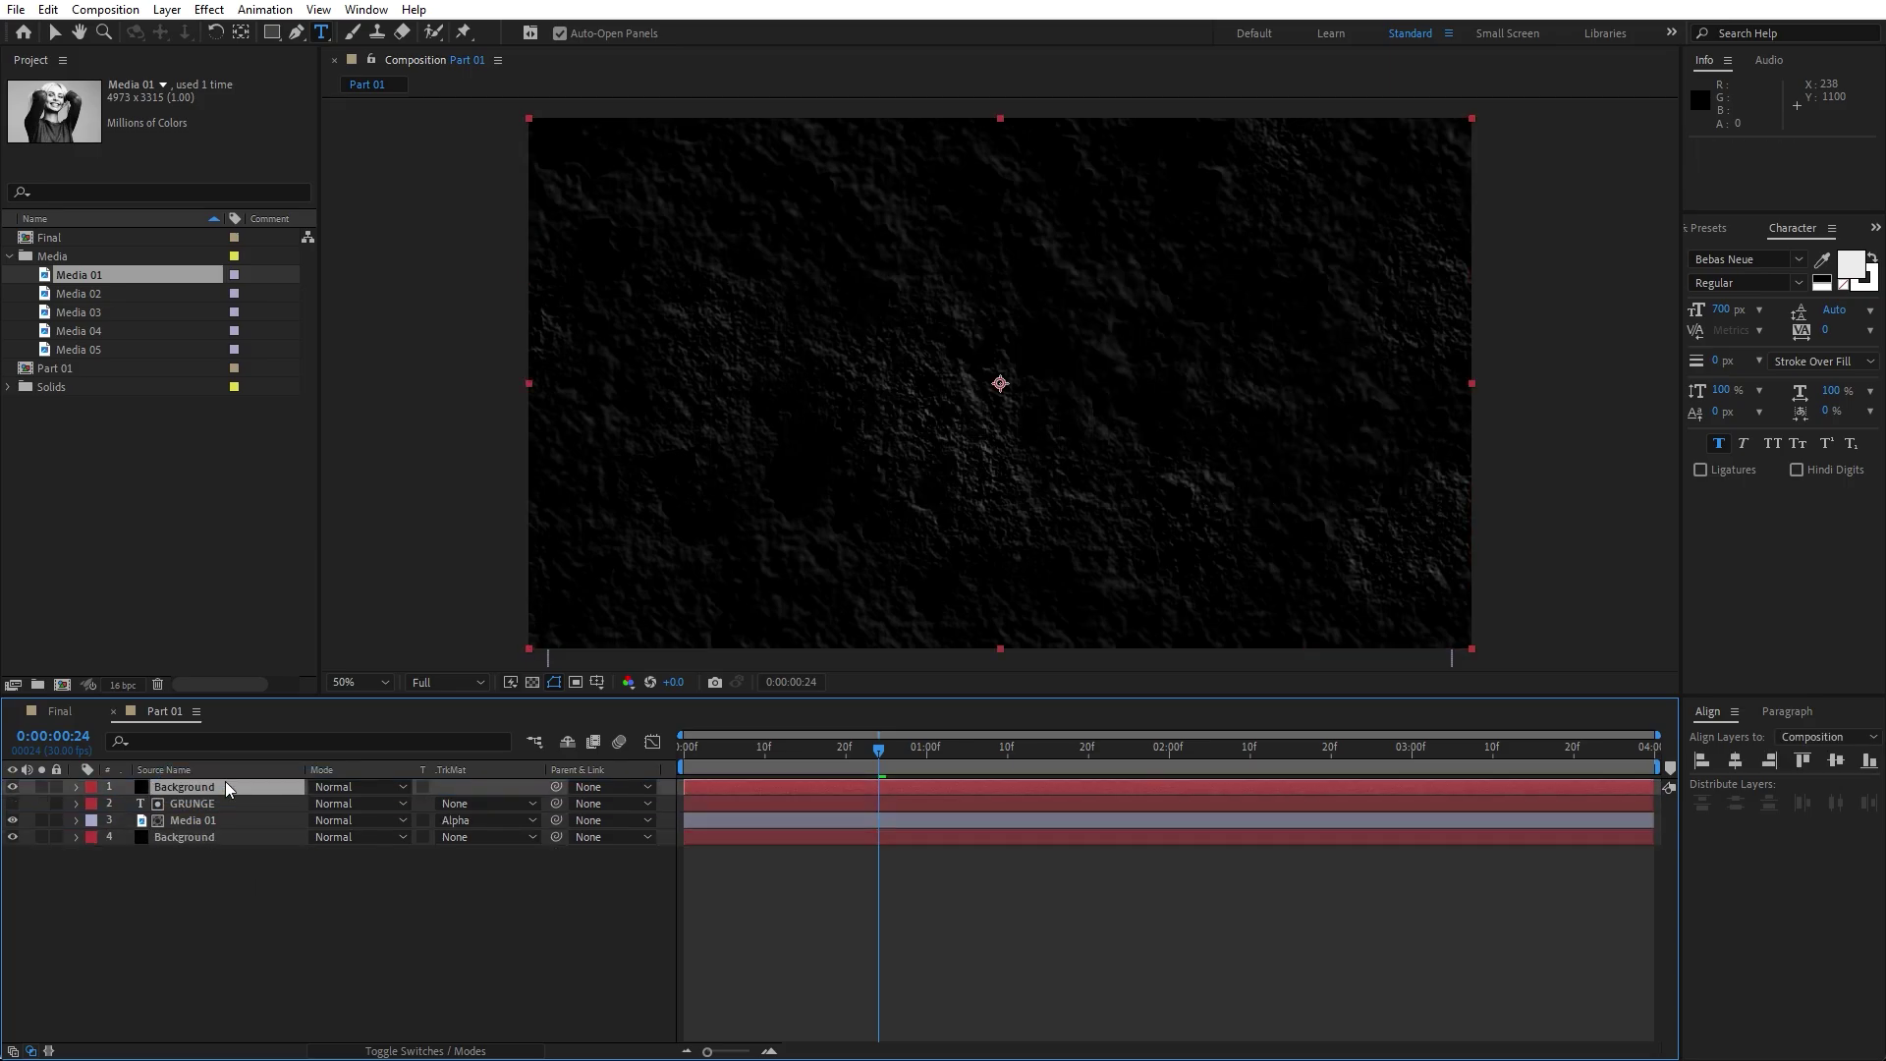
key(Return)
text(Overlay)
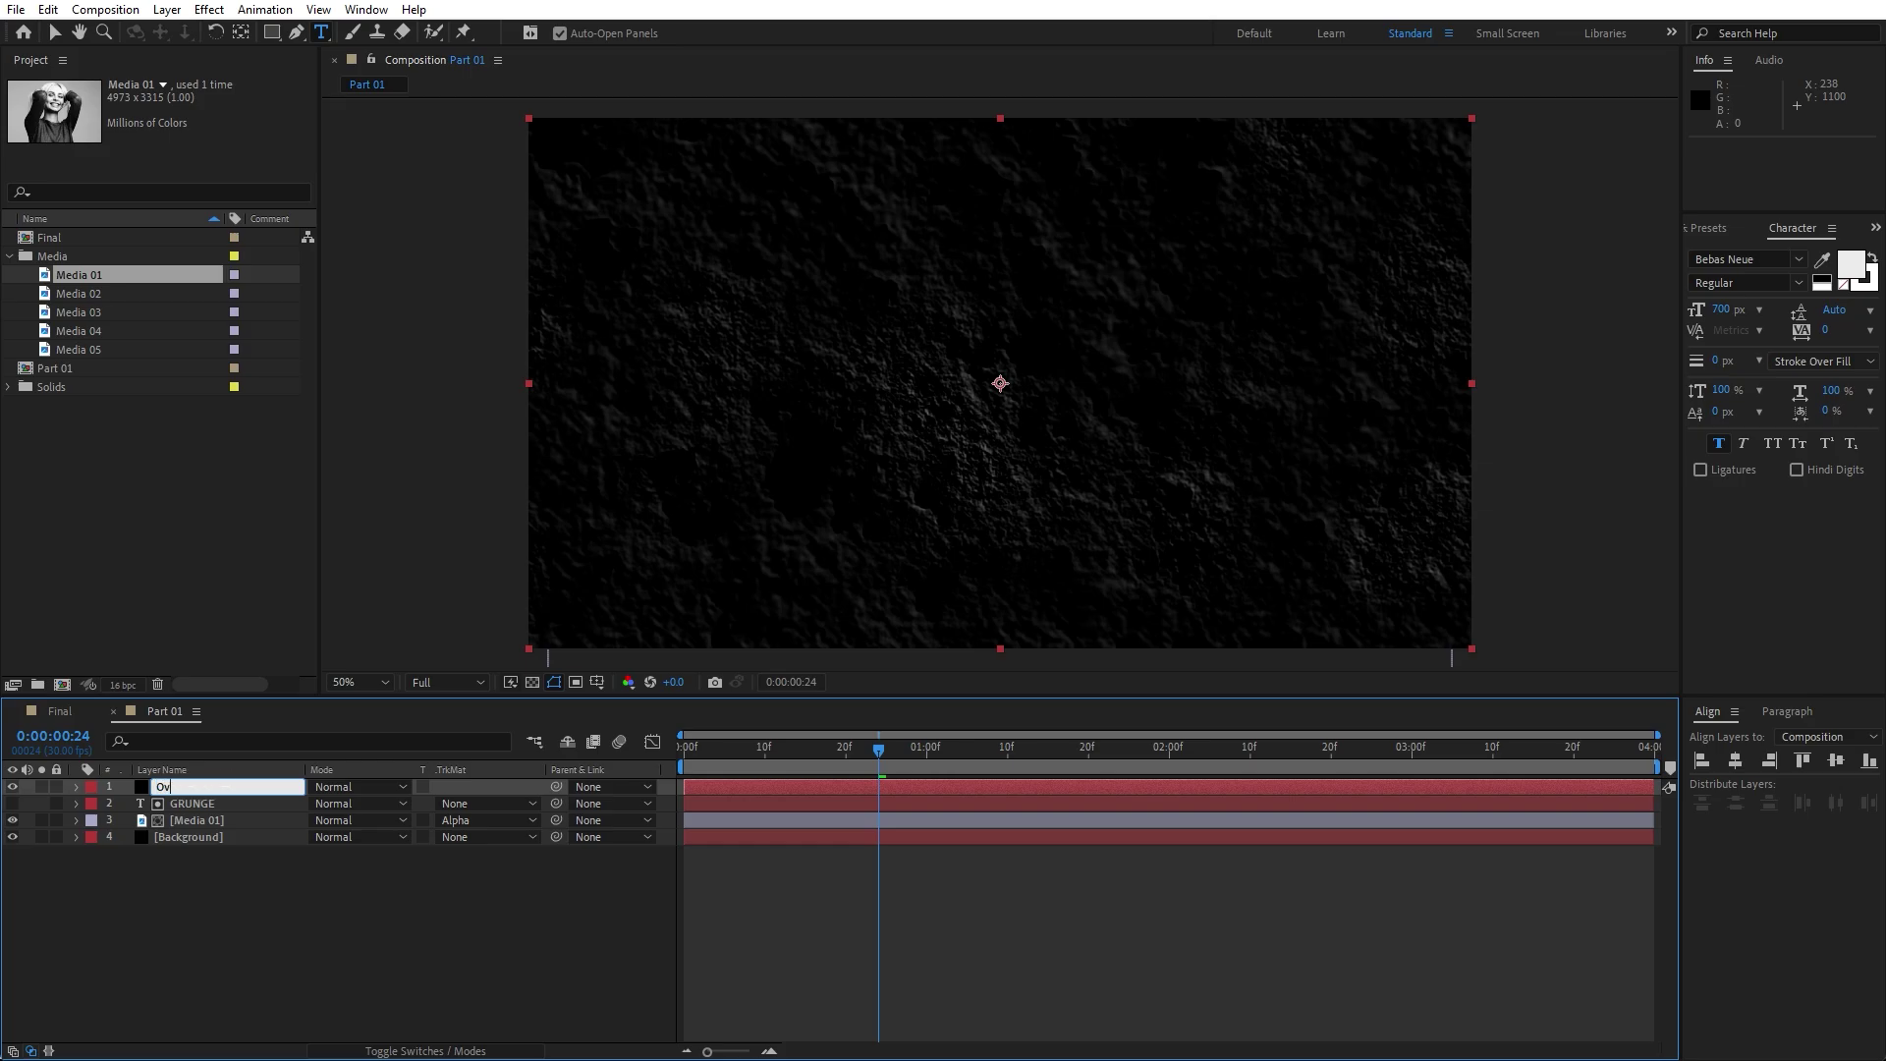
click(277, 976)
Set the blending mode of the new top layer to Overlay.
drag(810, 758, 869, 776)
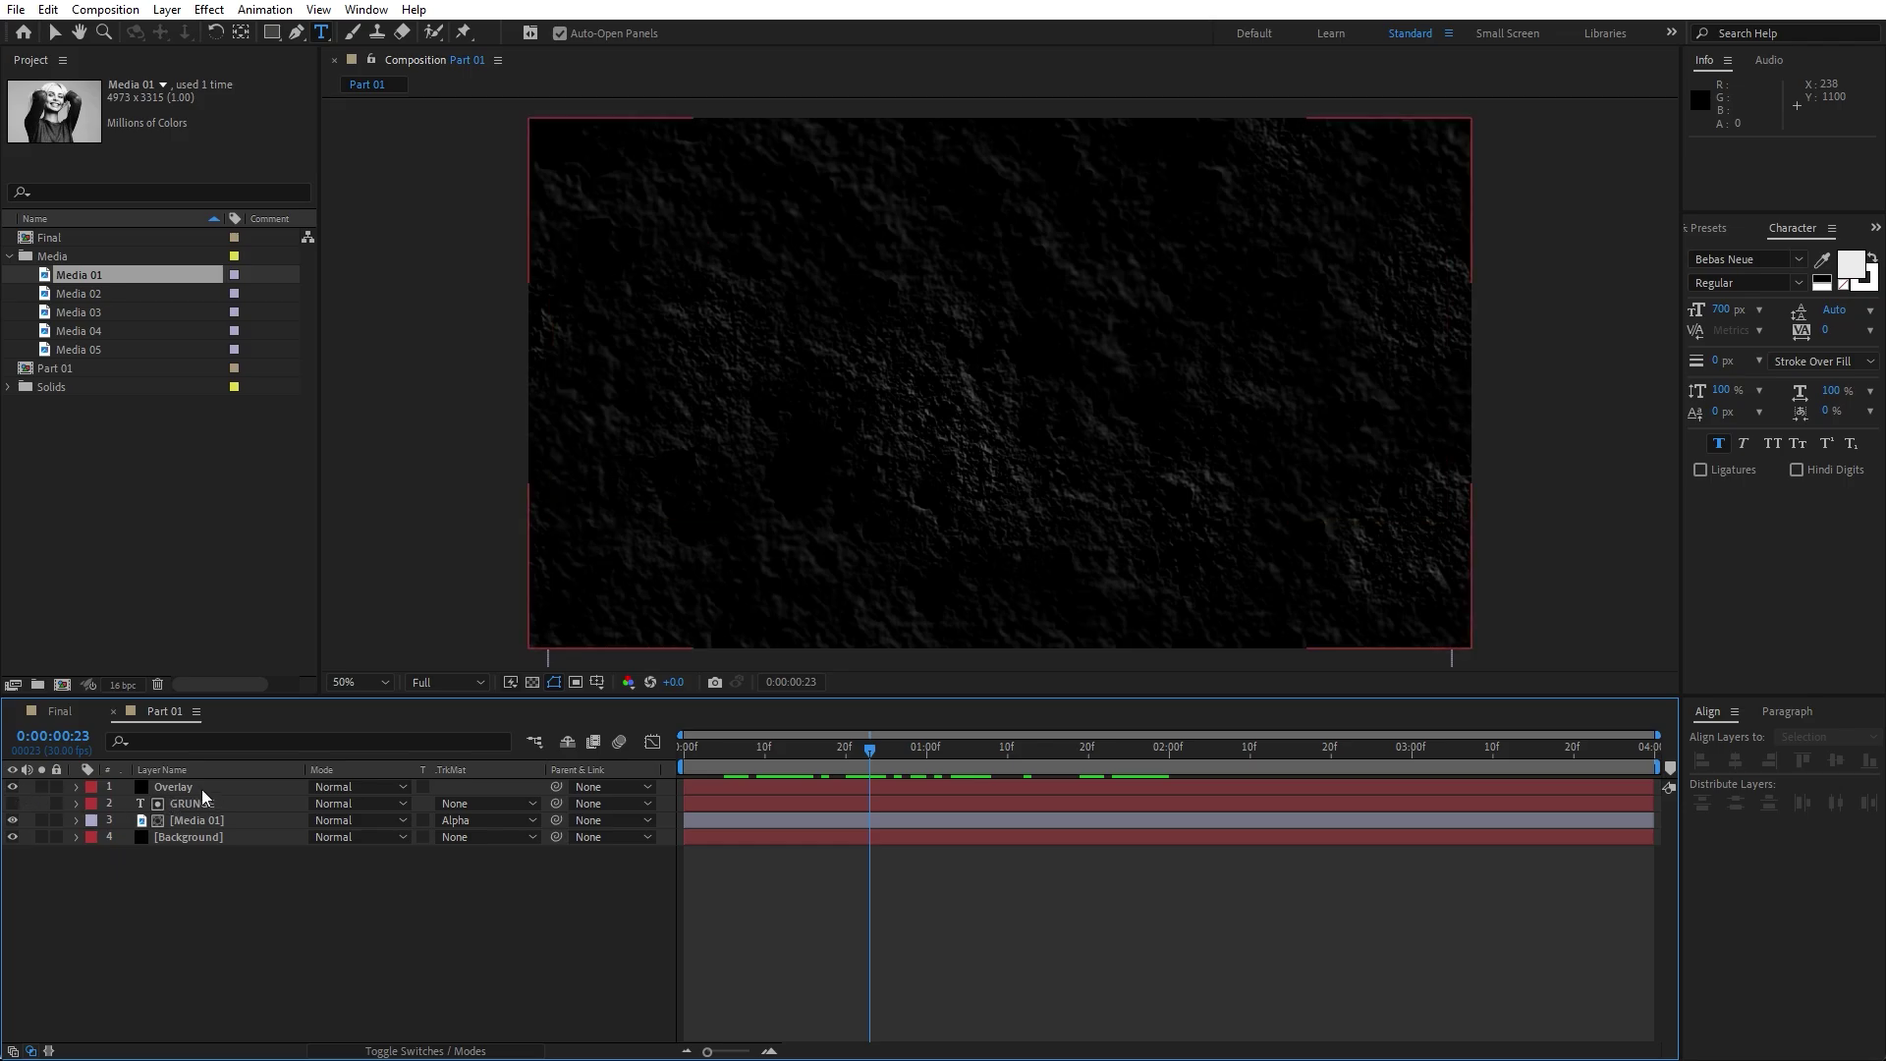
click(351, 790)
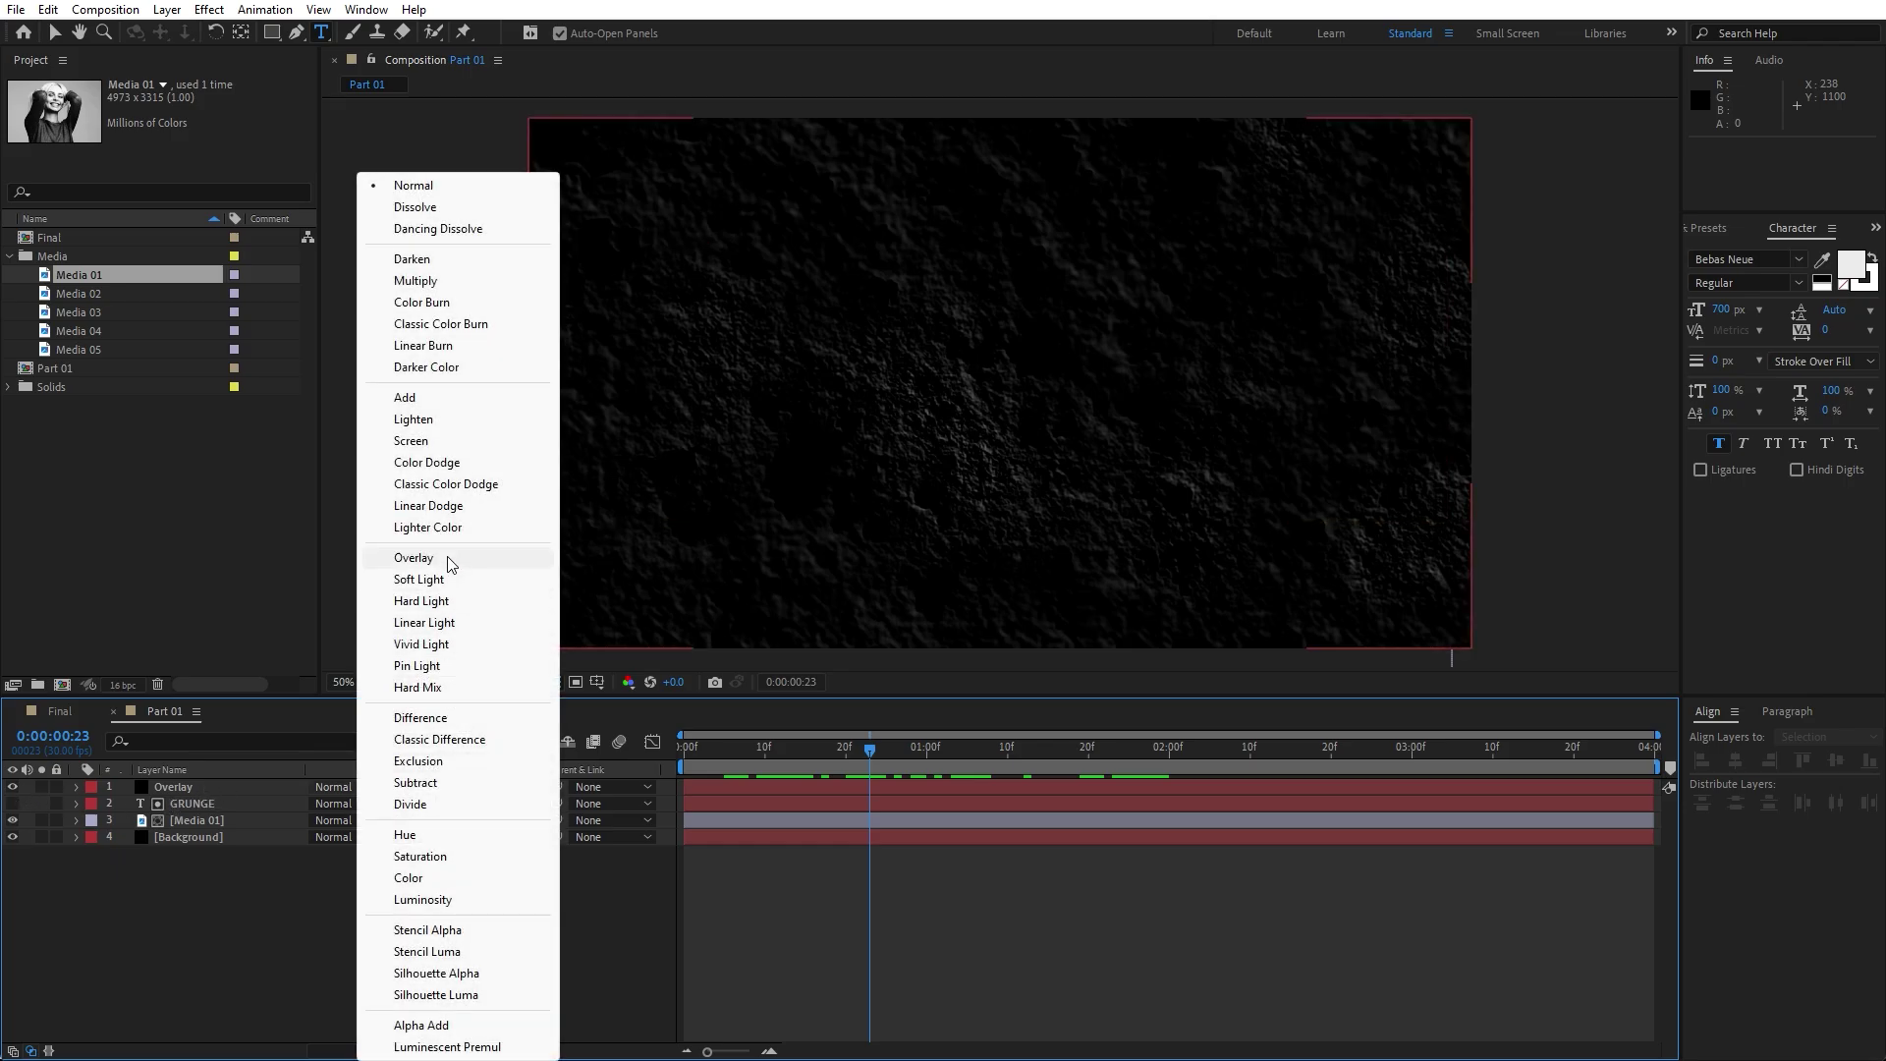
click(414, 557)
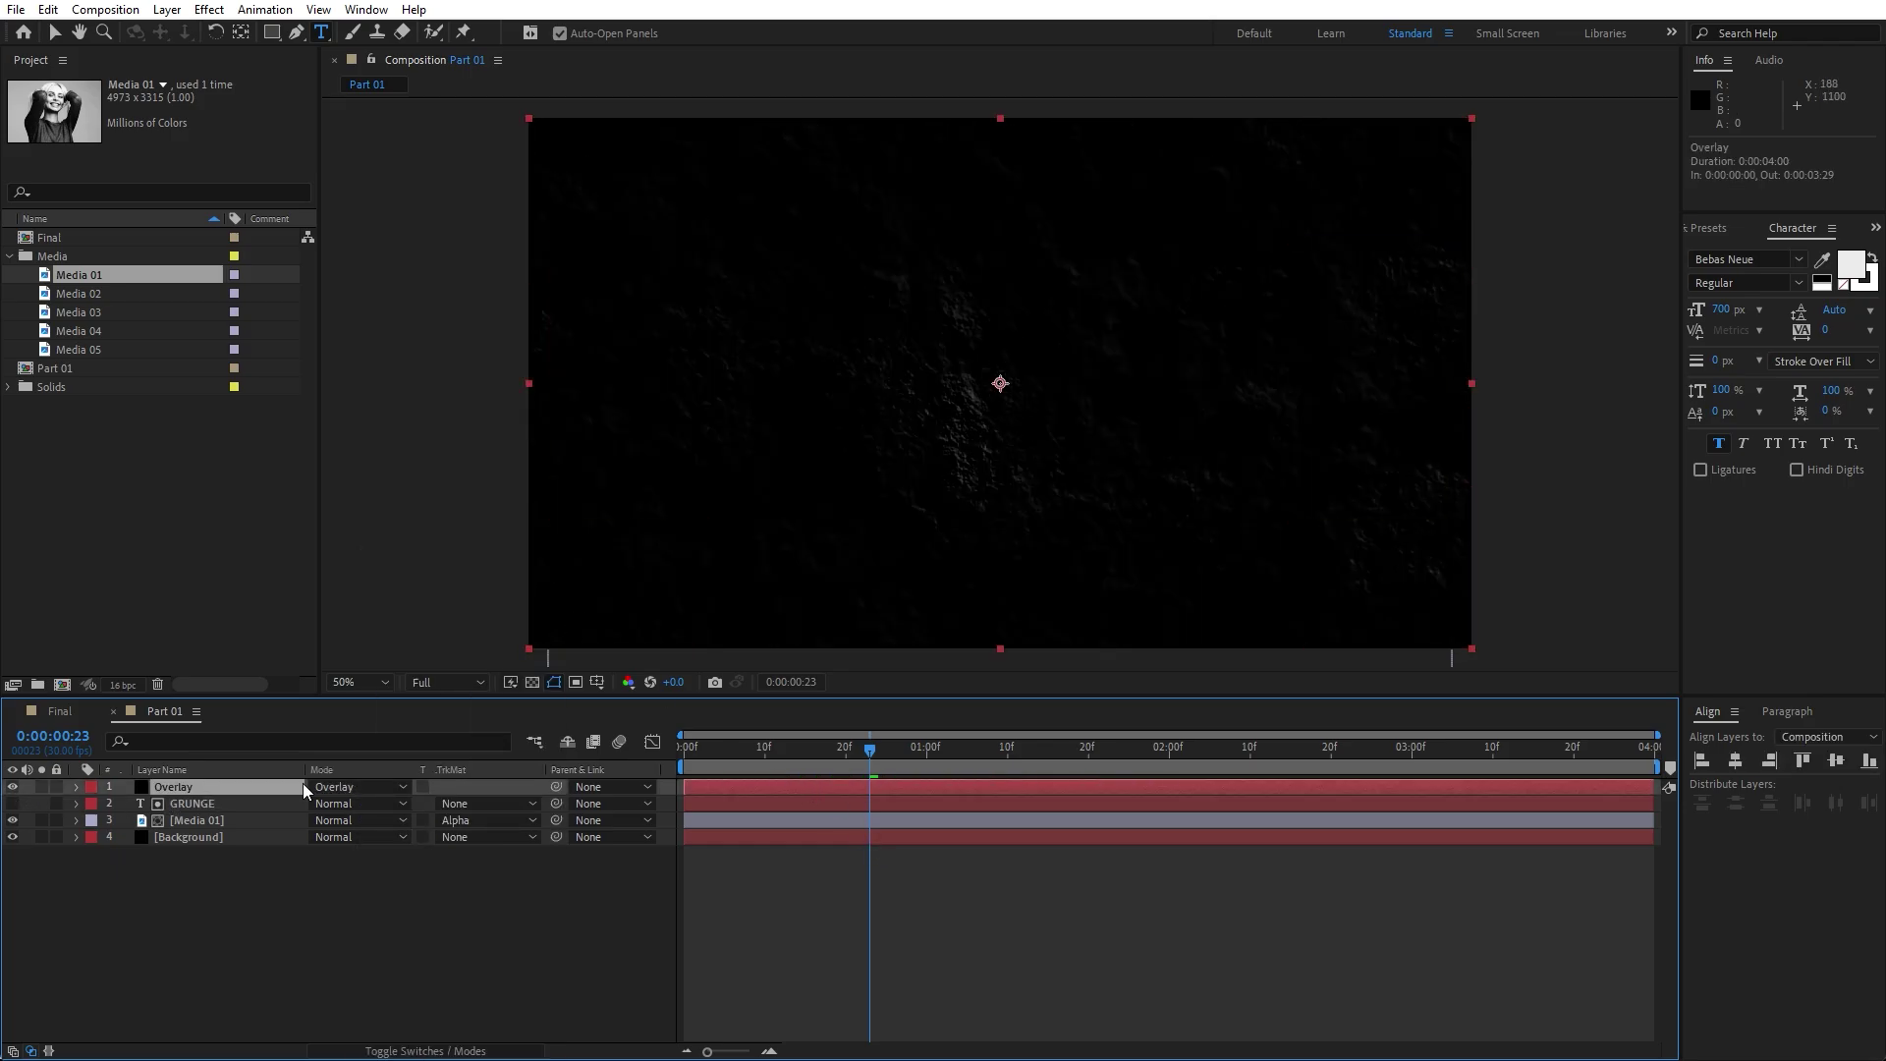
Remove the Emboss effect from the Overlay layer and set its Fractal Noise type to Turbulent Smooth.
key(F3)
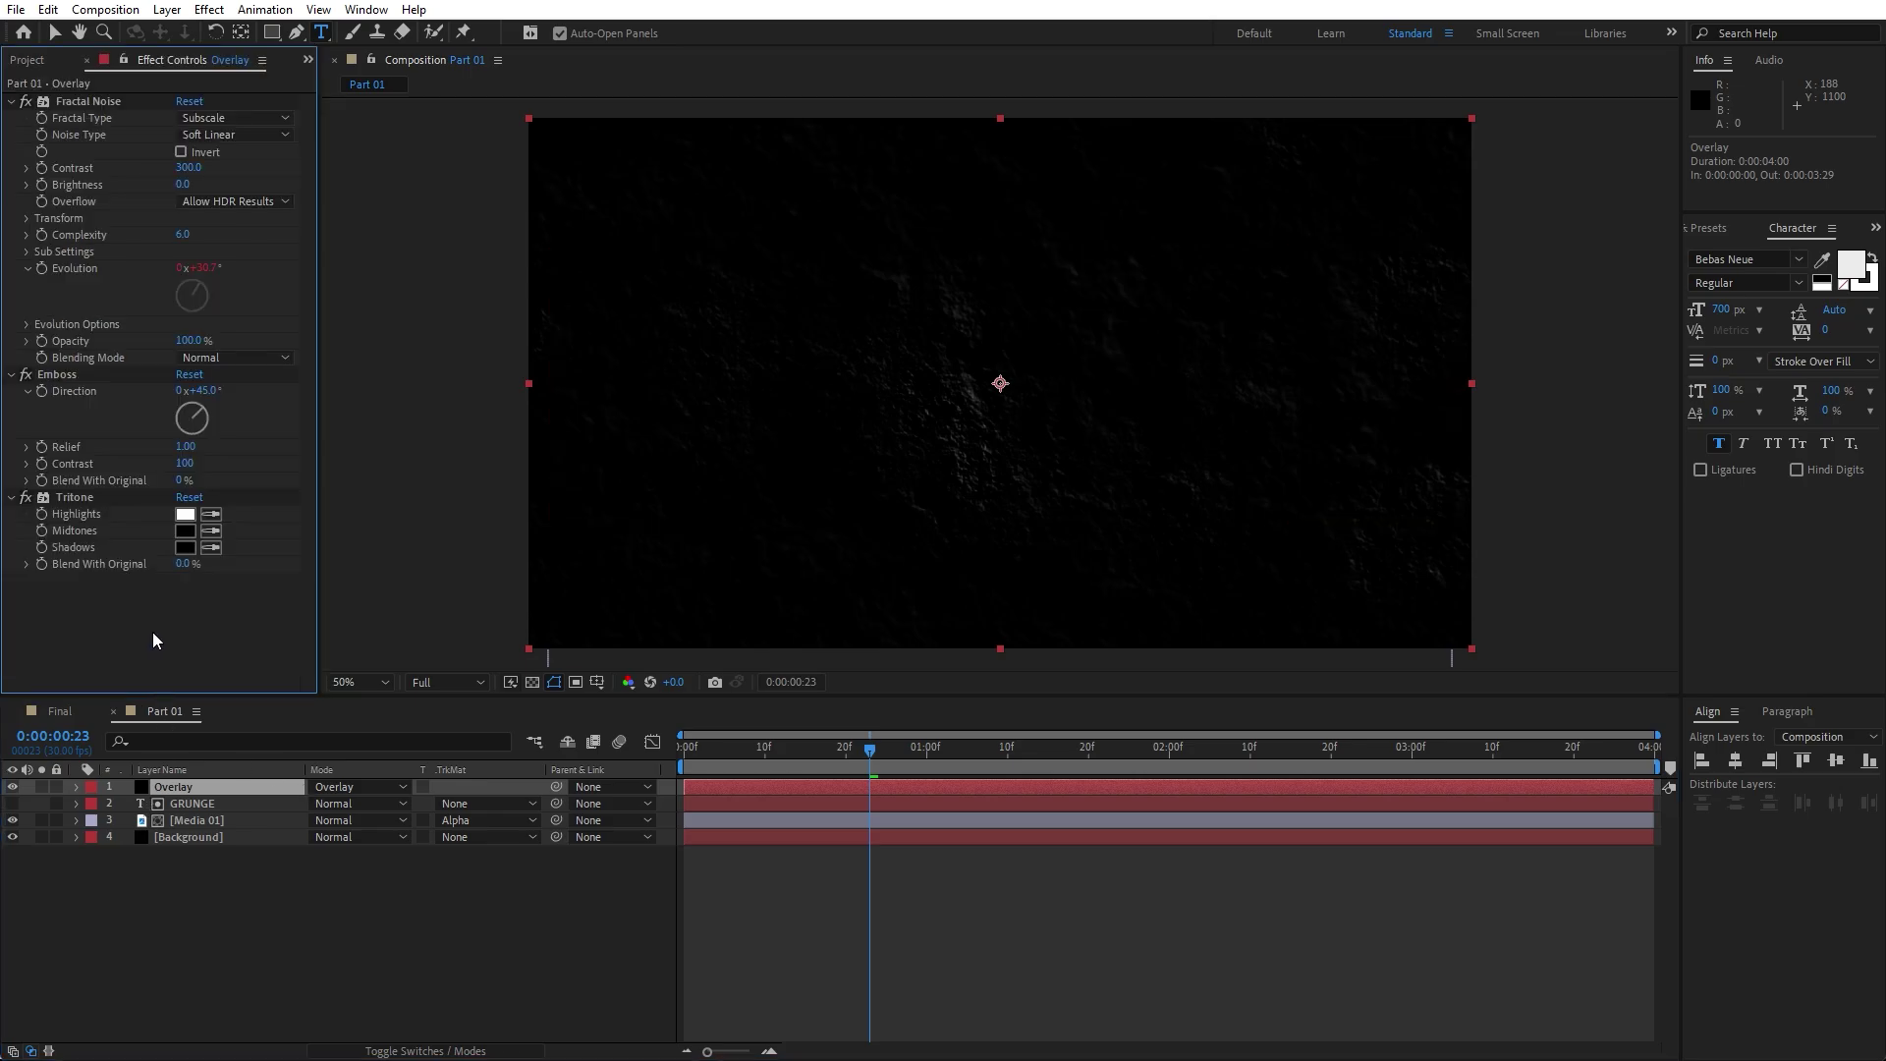
click(72, 372)
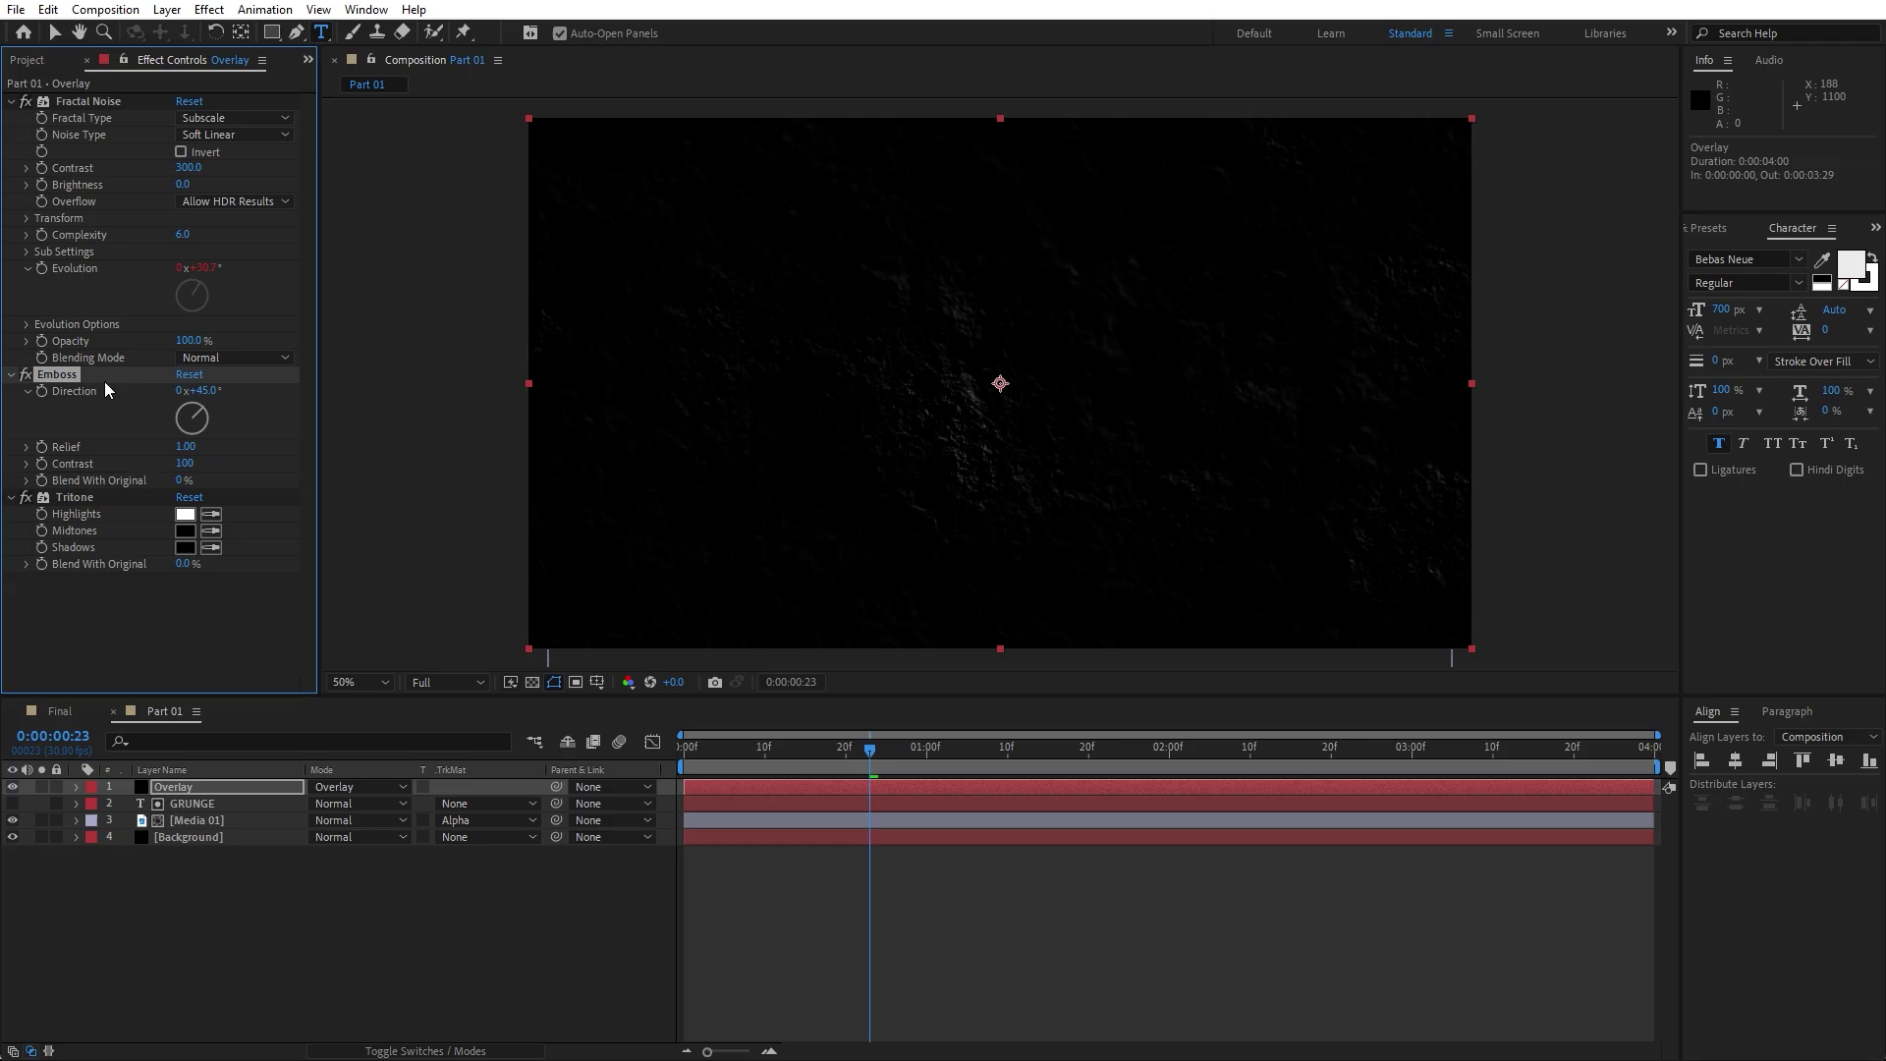
key(Delete)
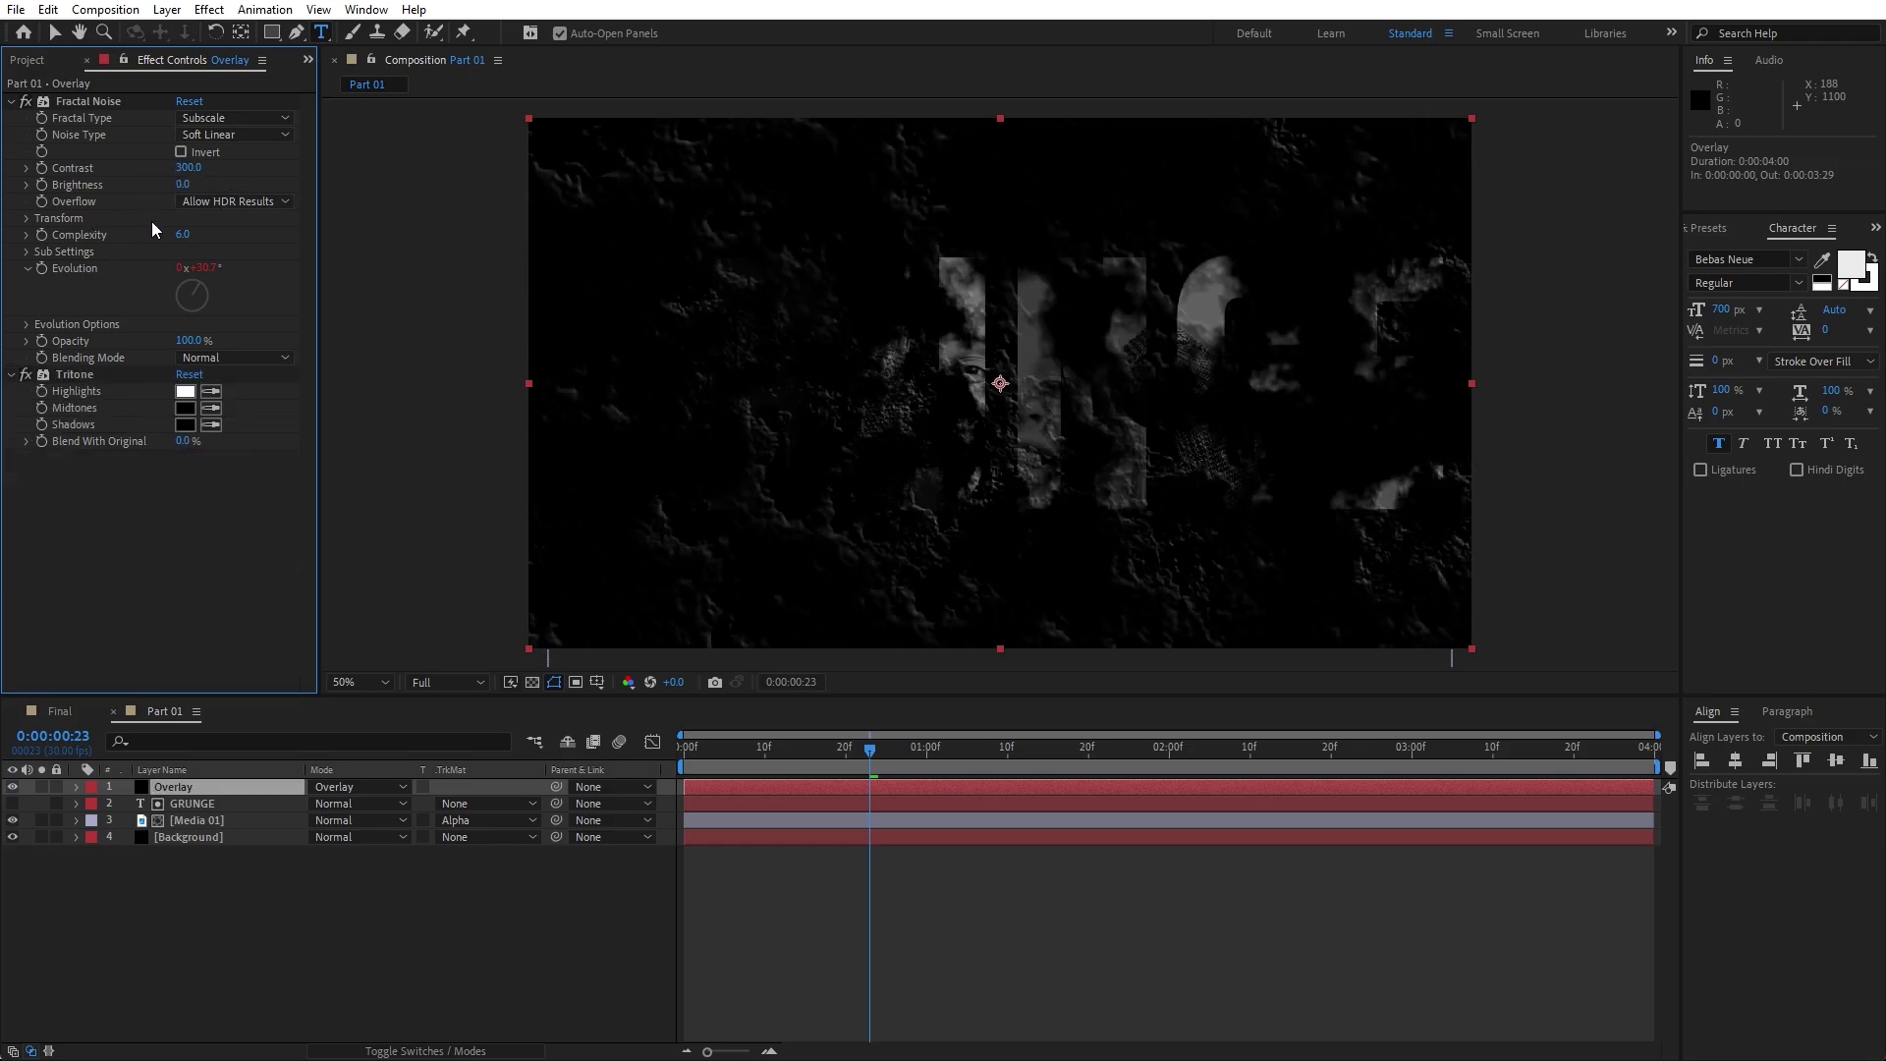
click(202, 120)
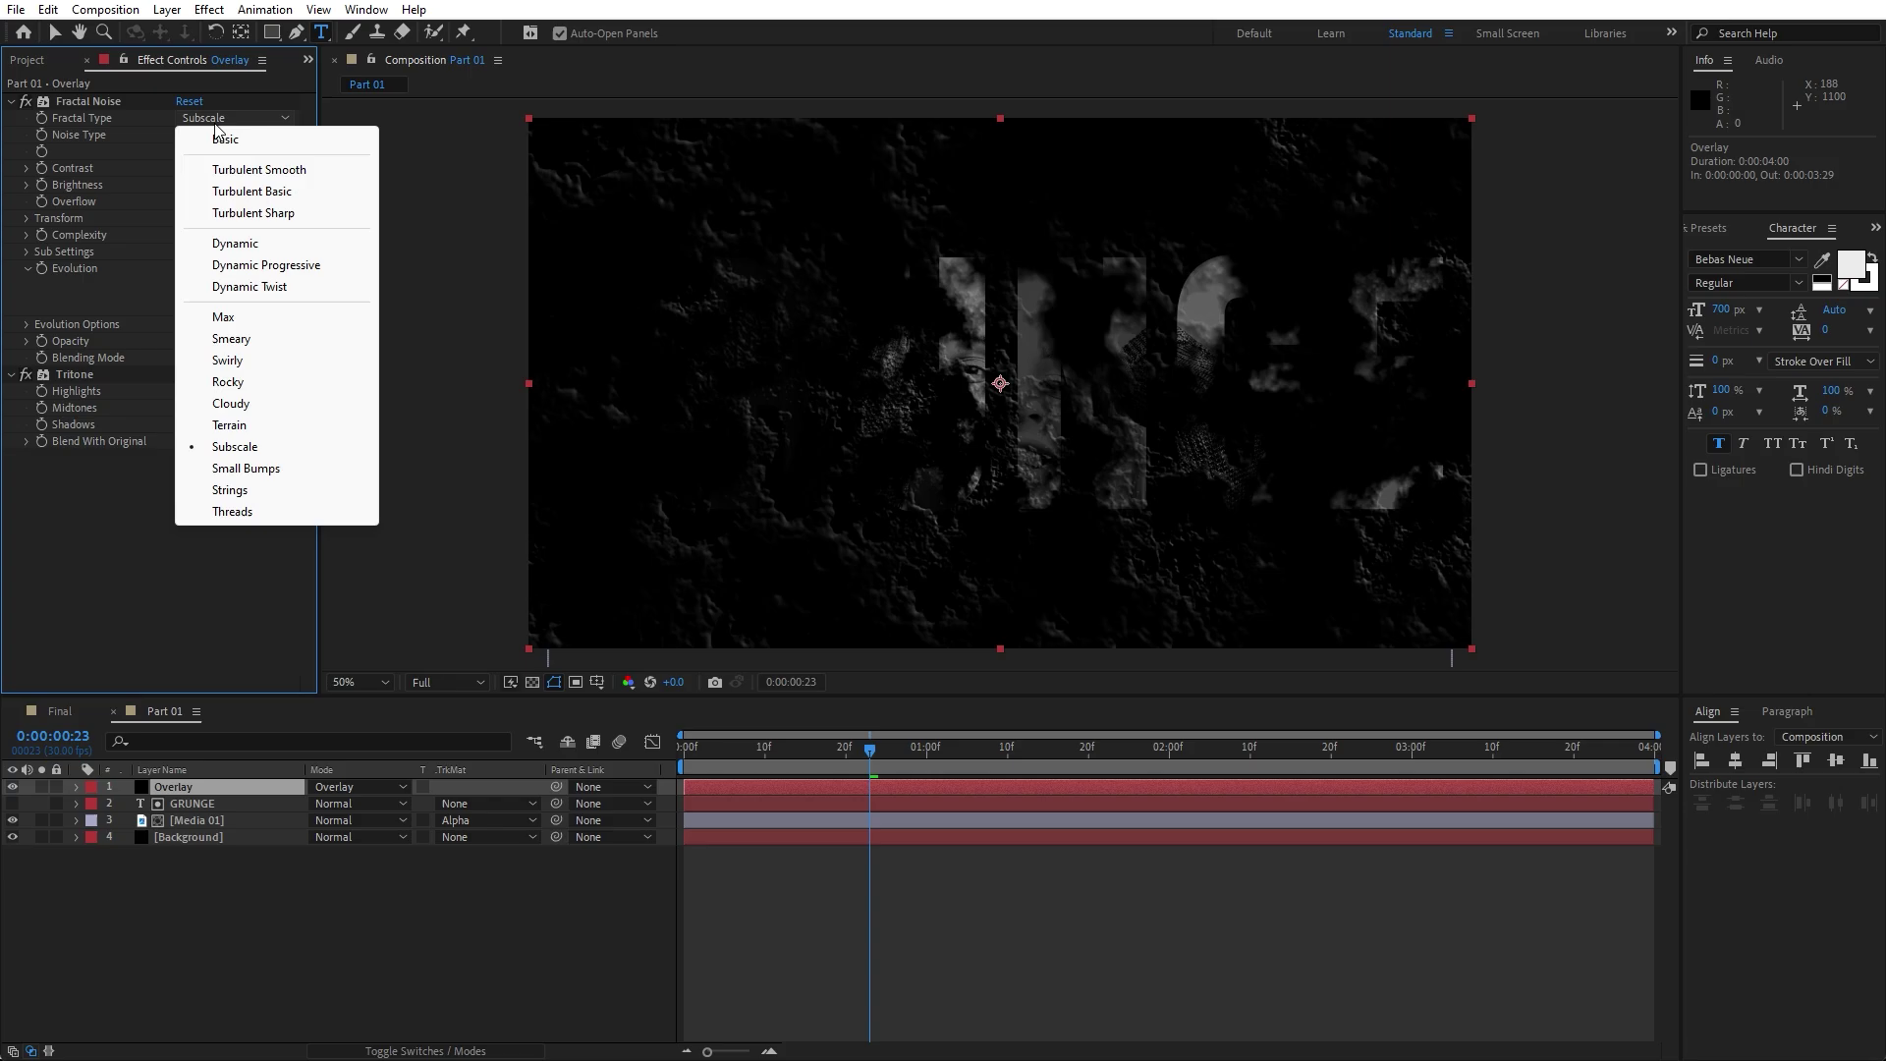
click(277, 170)
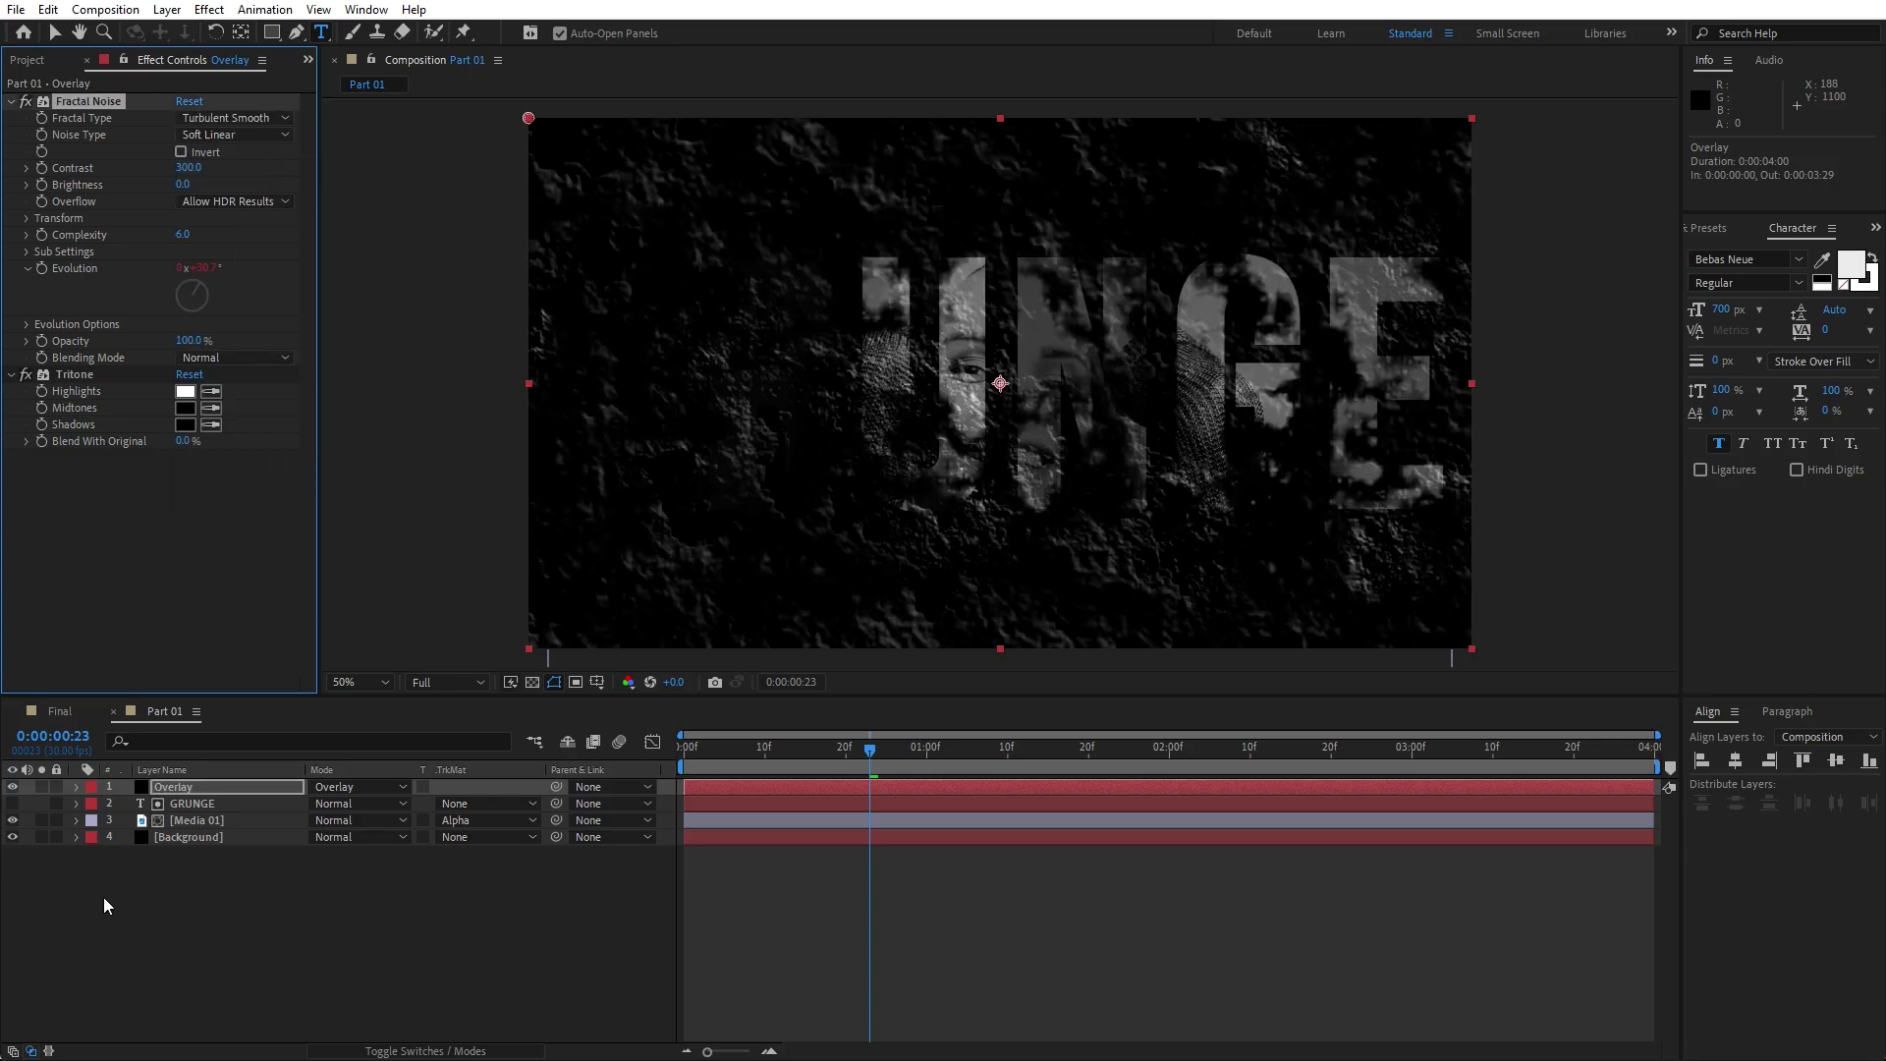
Set the Overlay layer's opacity to 50% and scrub through the title animation to about 0:00:01:16.
click(174, 788)
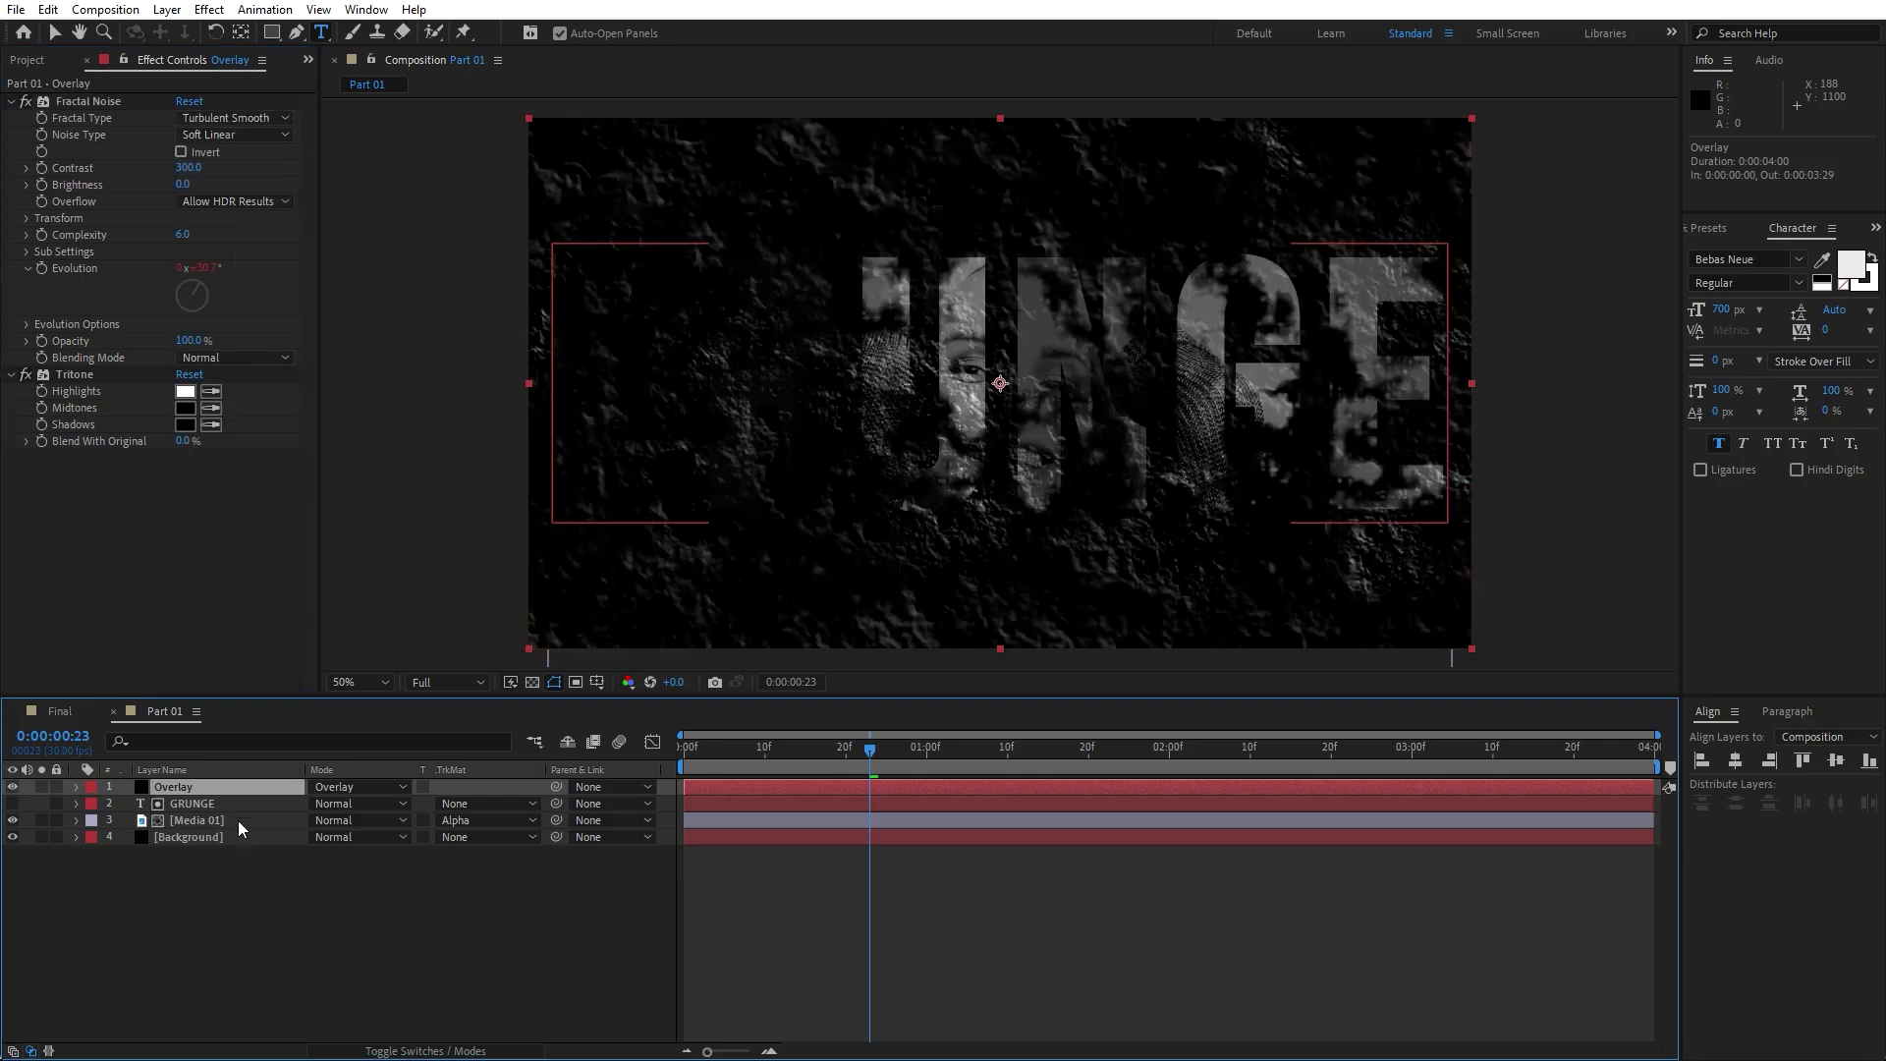
key(t)
click(316, 803)
text(50)
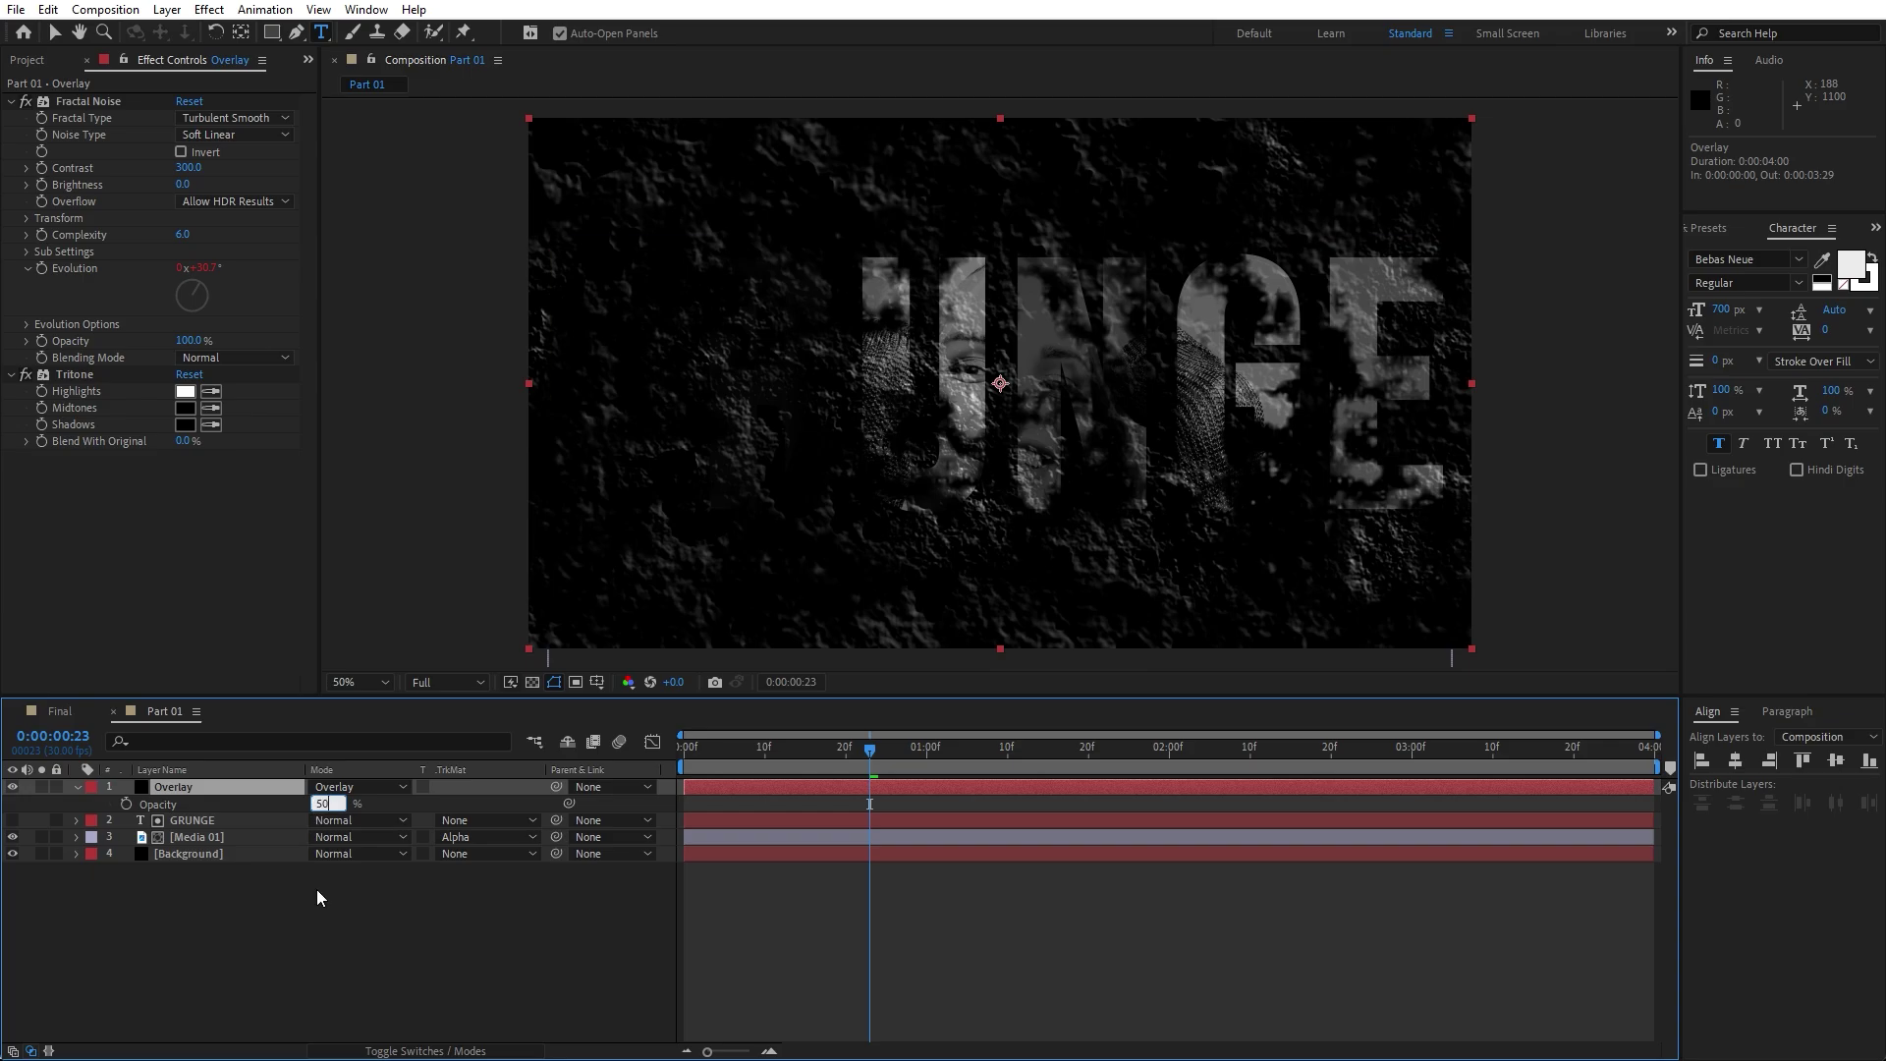
click(410, 888)
drag(796, 765, 1054, 746)
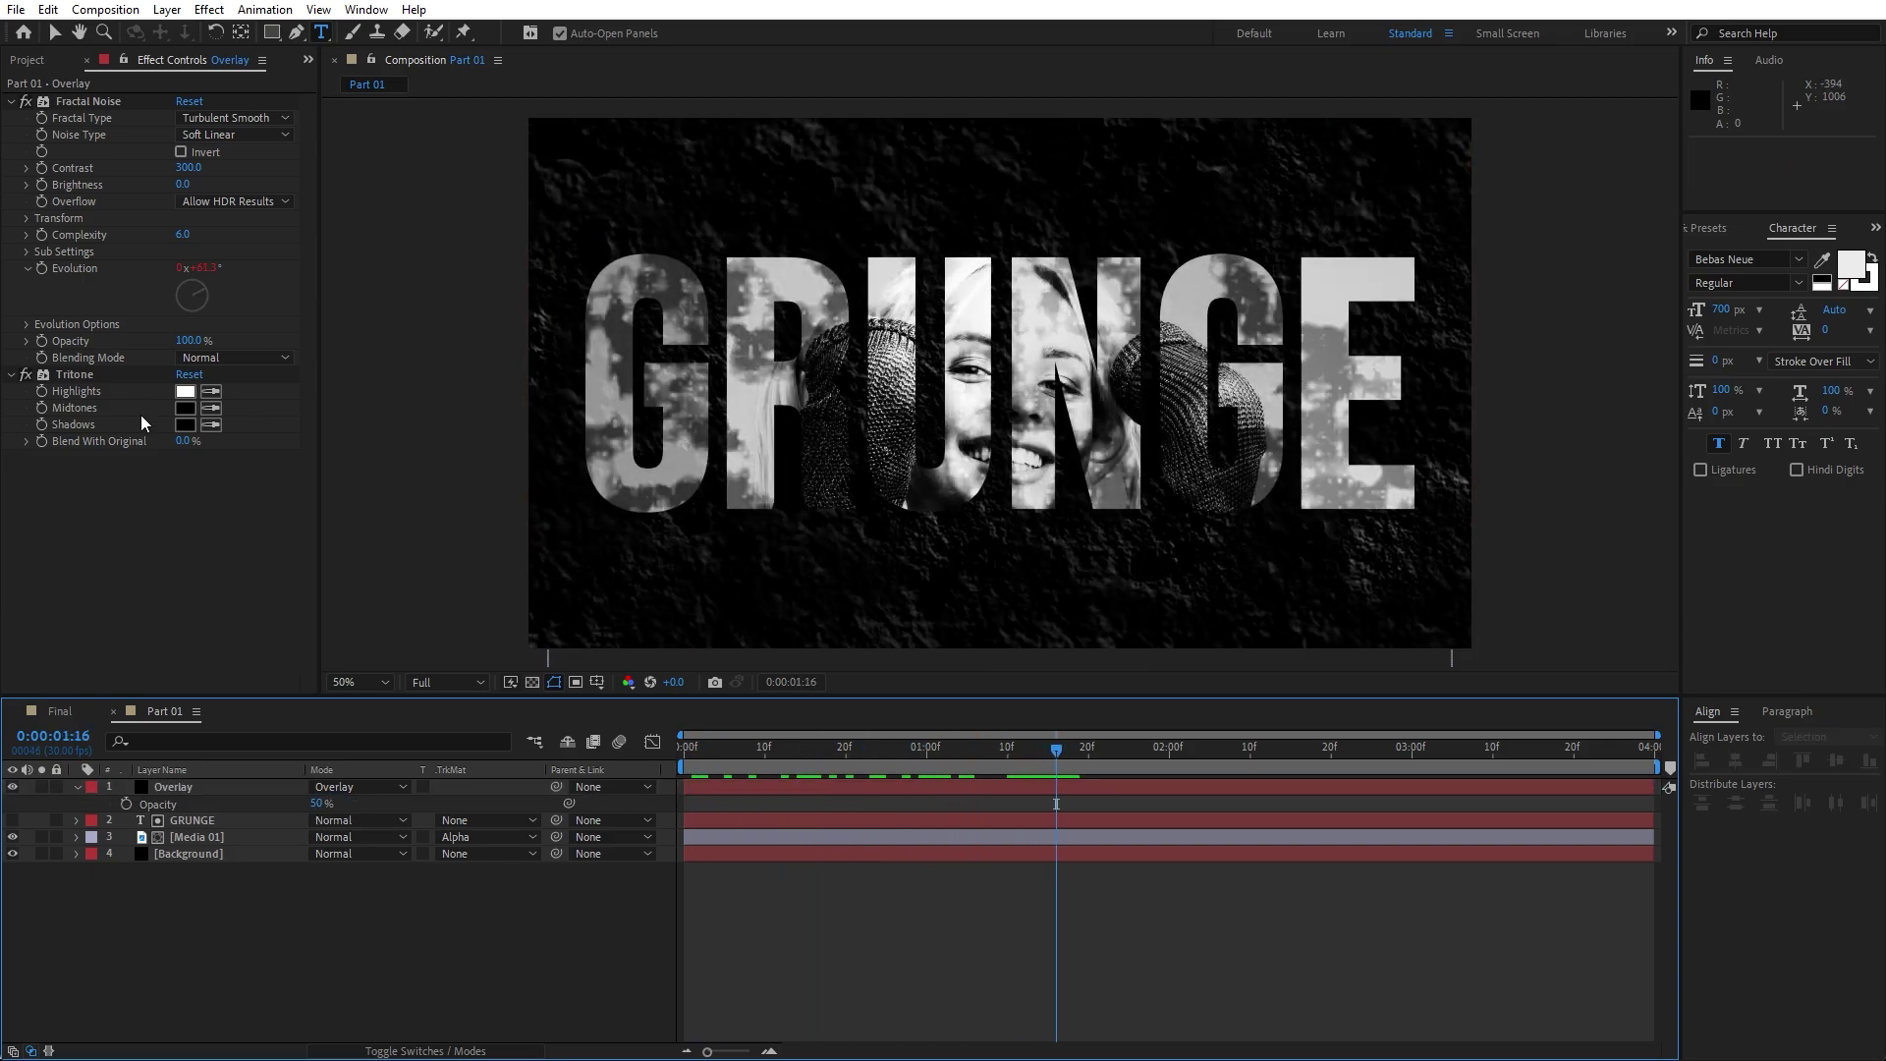
Change the Overlay layer's Tritone midtones to a dark brown and preview the Part 01 animation.
click(185, 408)
drag(732, 757, 494, 833)
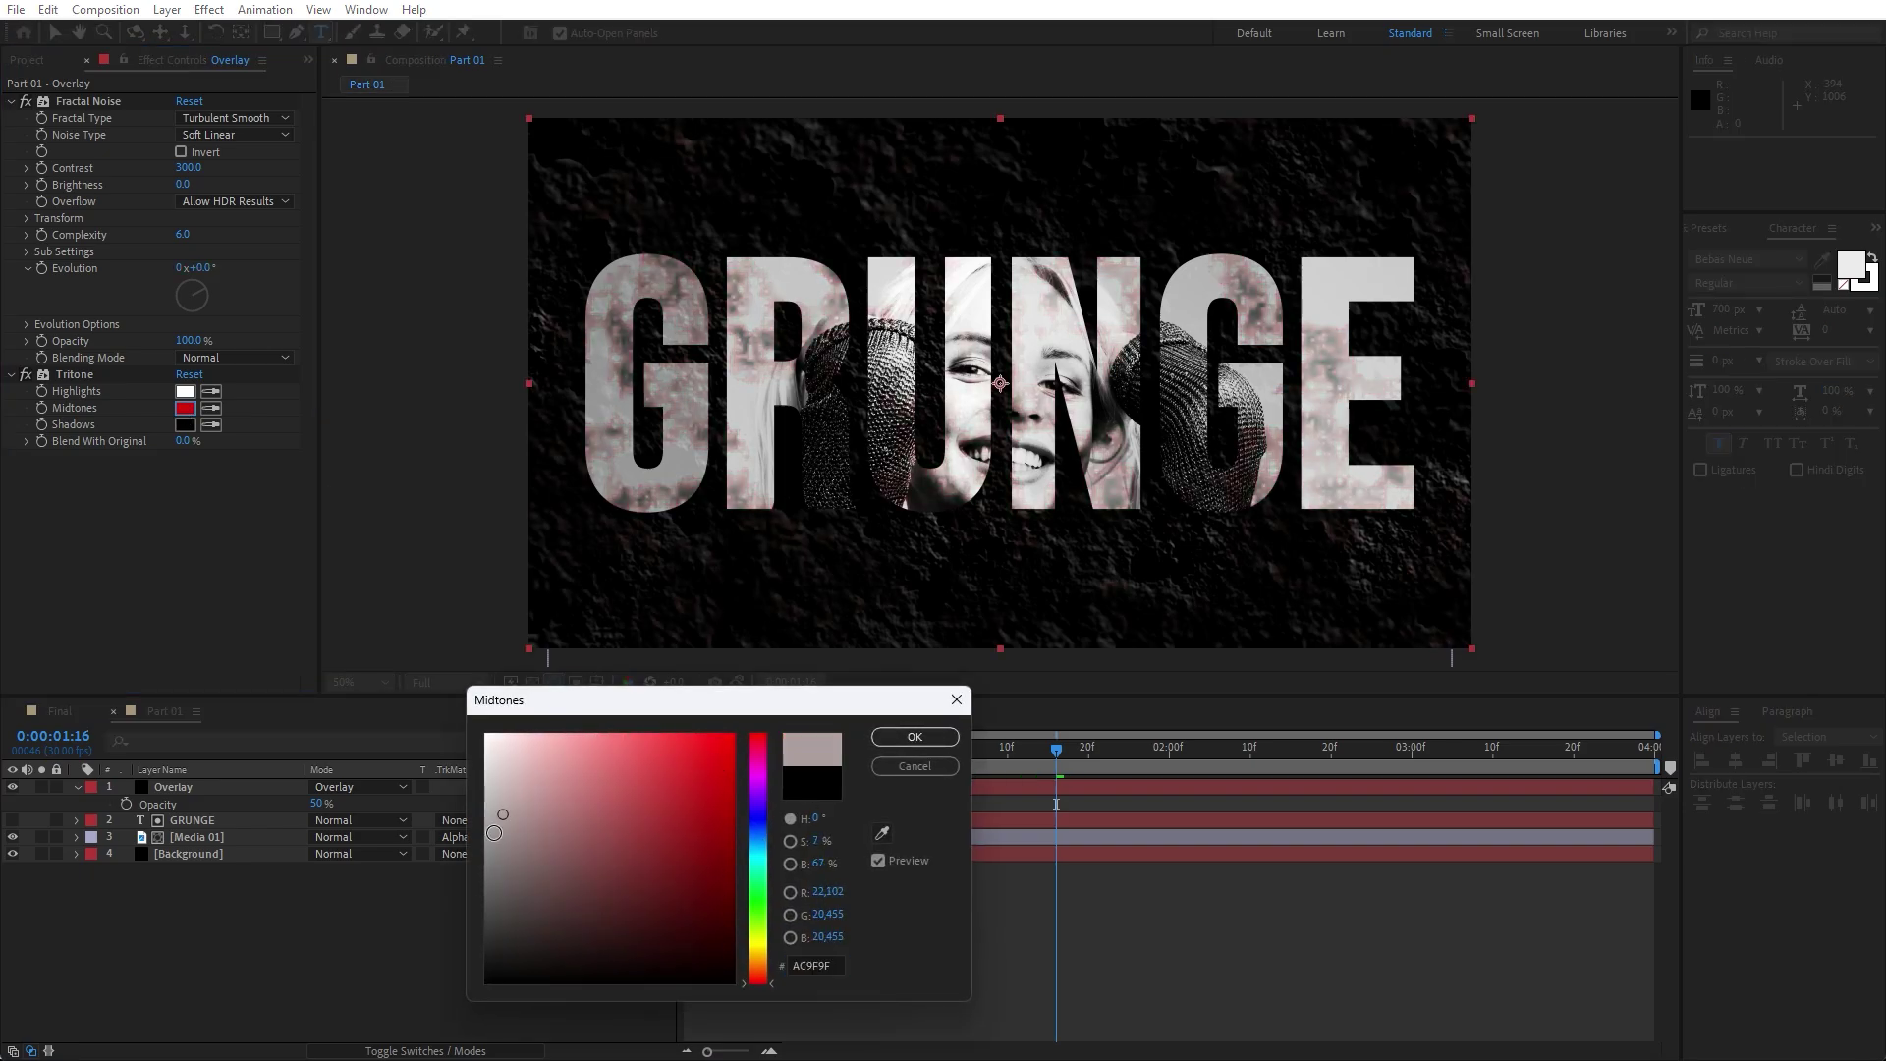
drag(747, 985, 756, 930)
click(906, 736)
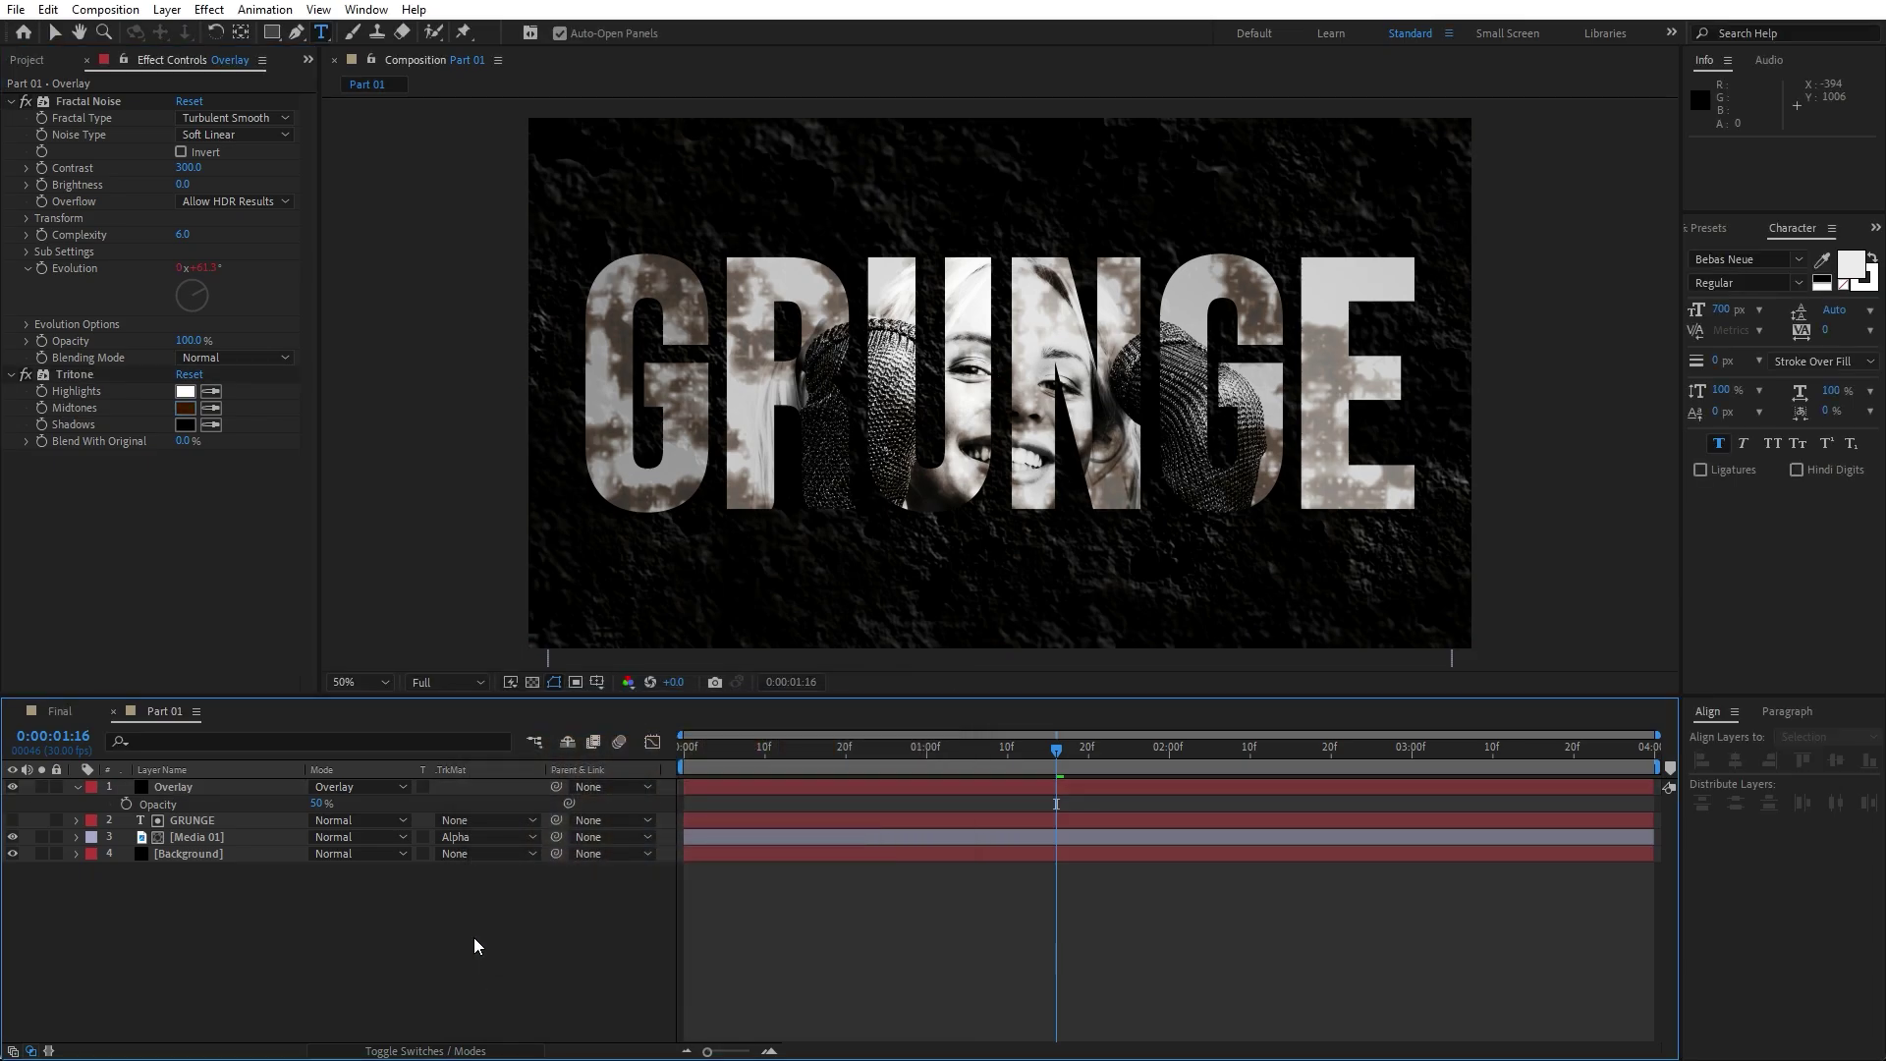
click(76, 787)
key(space)
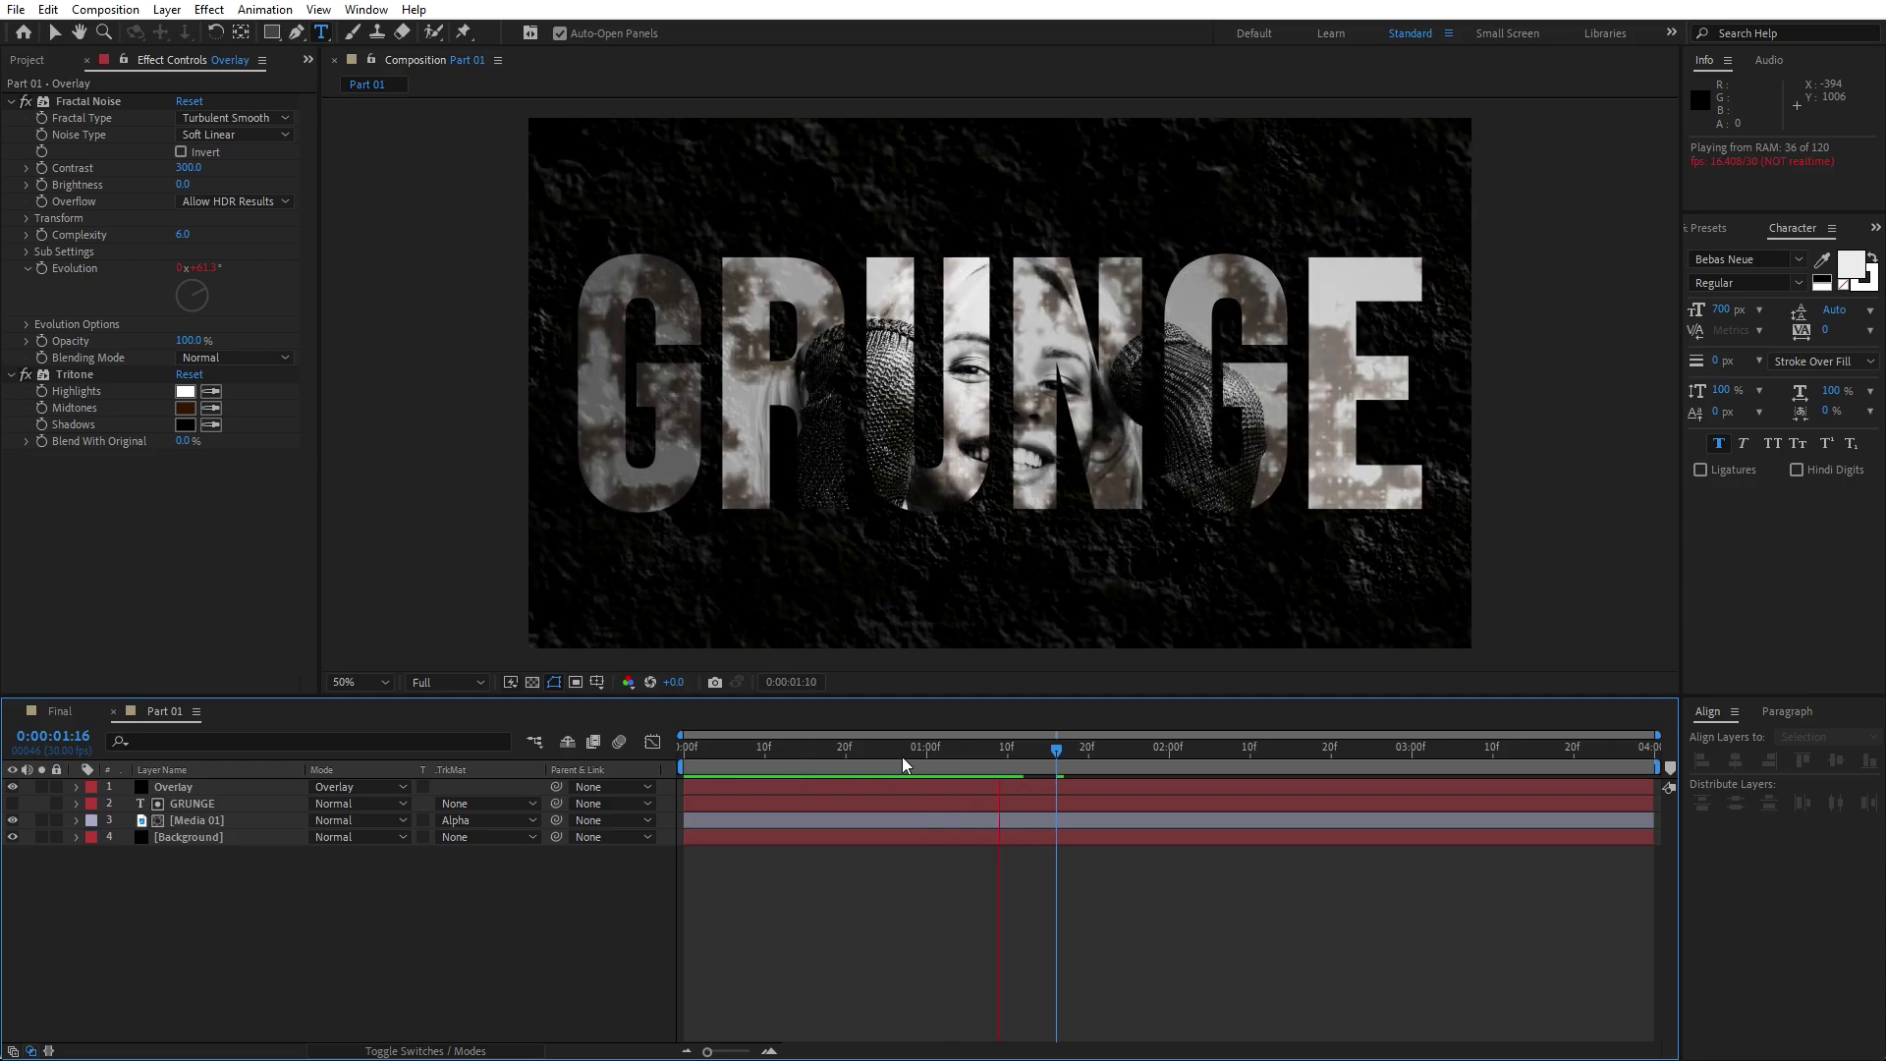
click(1200, 751)
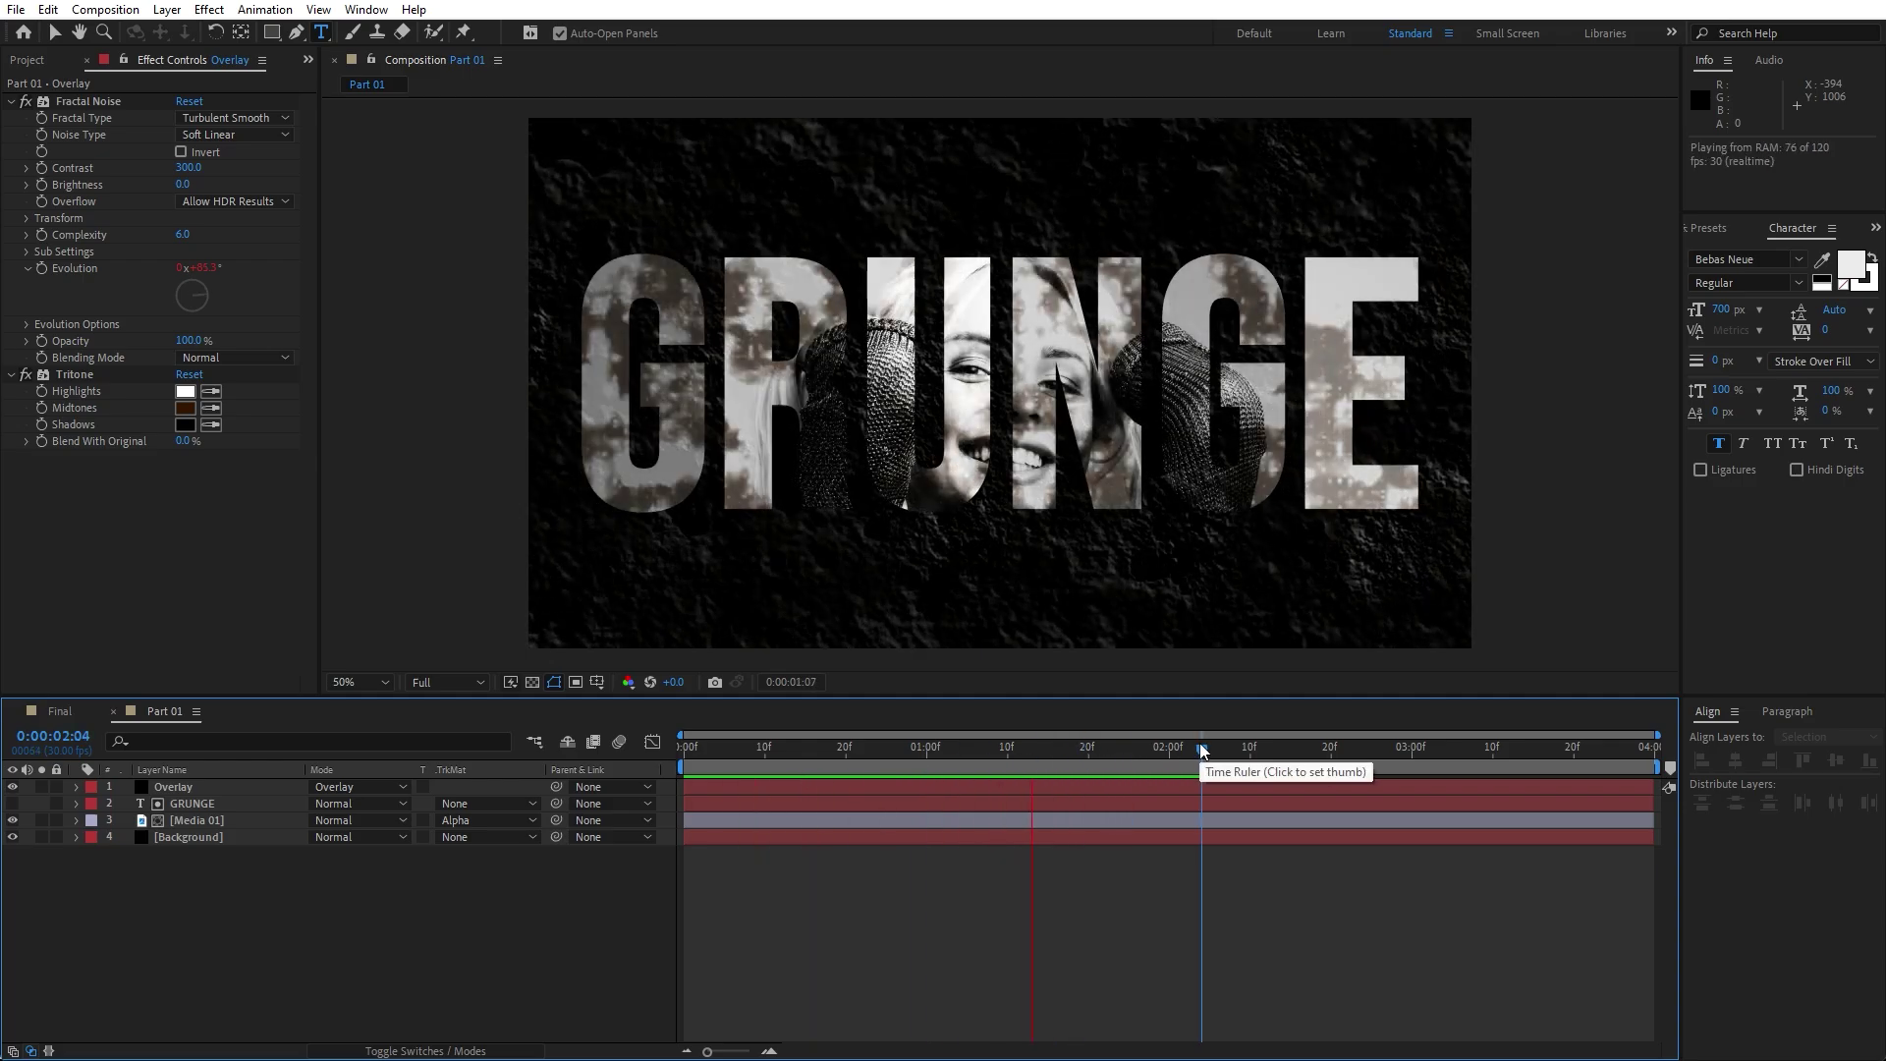
Add an adjustment layer at the top of the Part 01 composition and rename it Transform.
drag(1188, 742, 1257, 752)
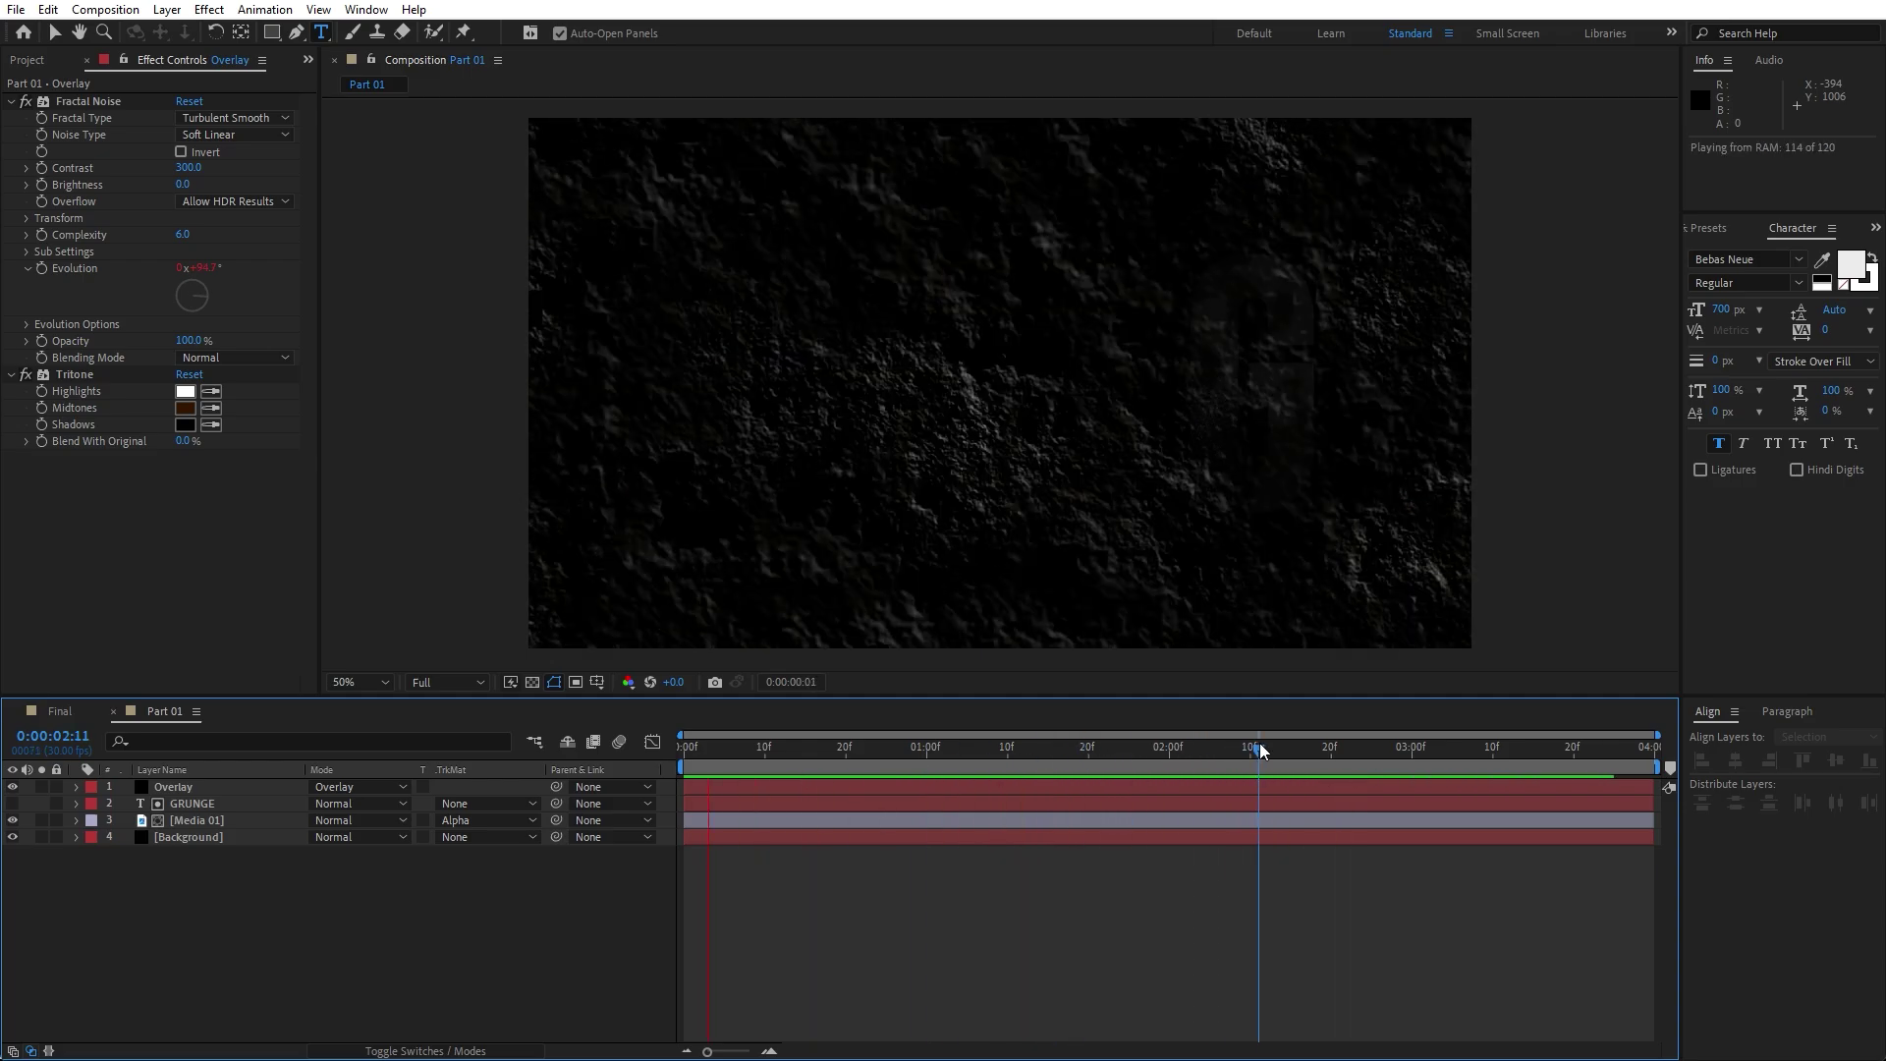
click(1169, 750)
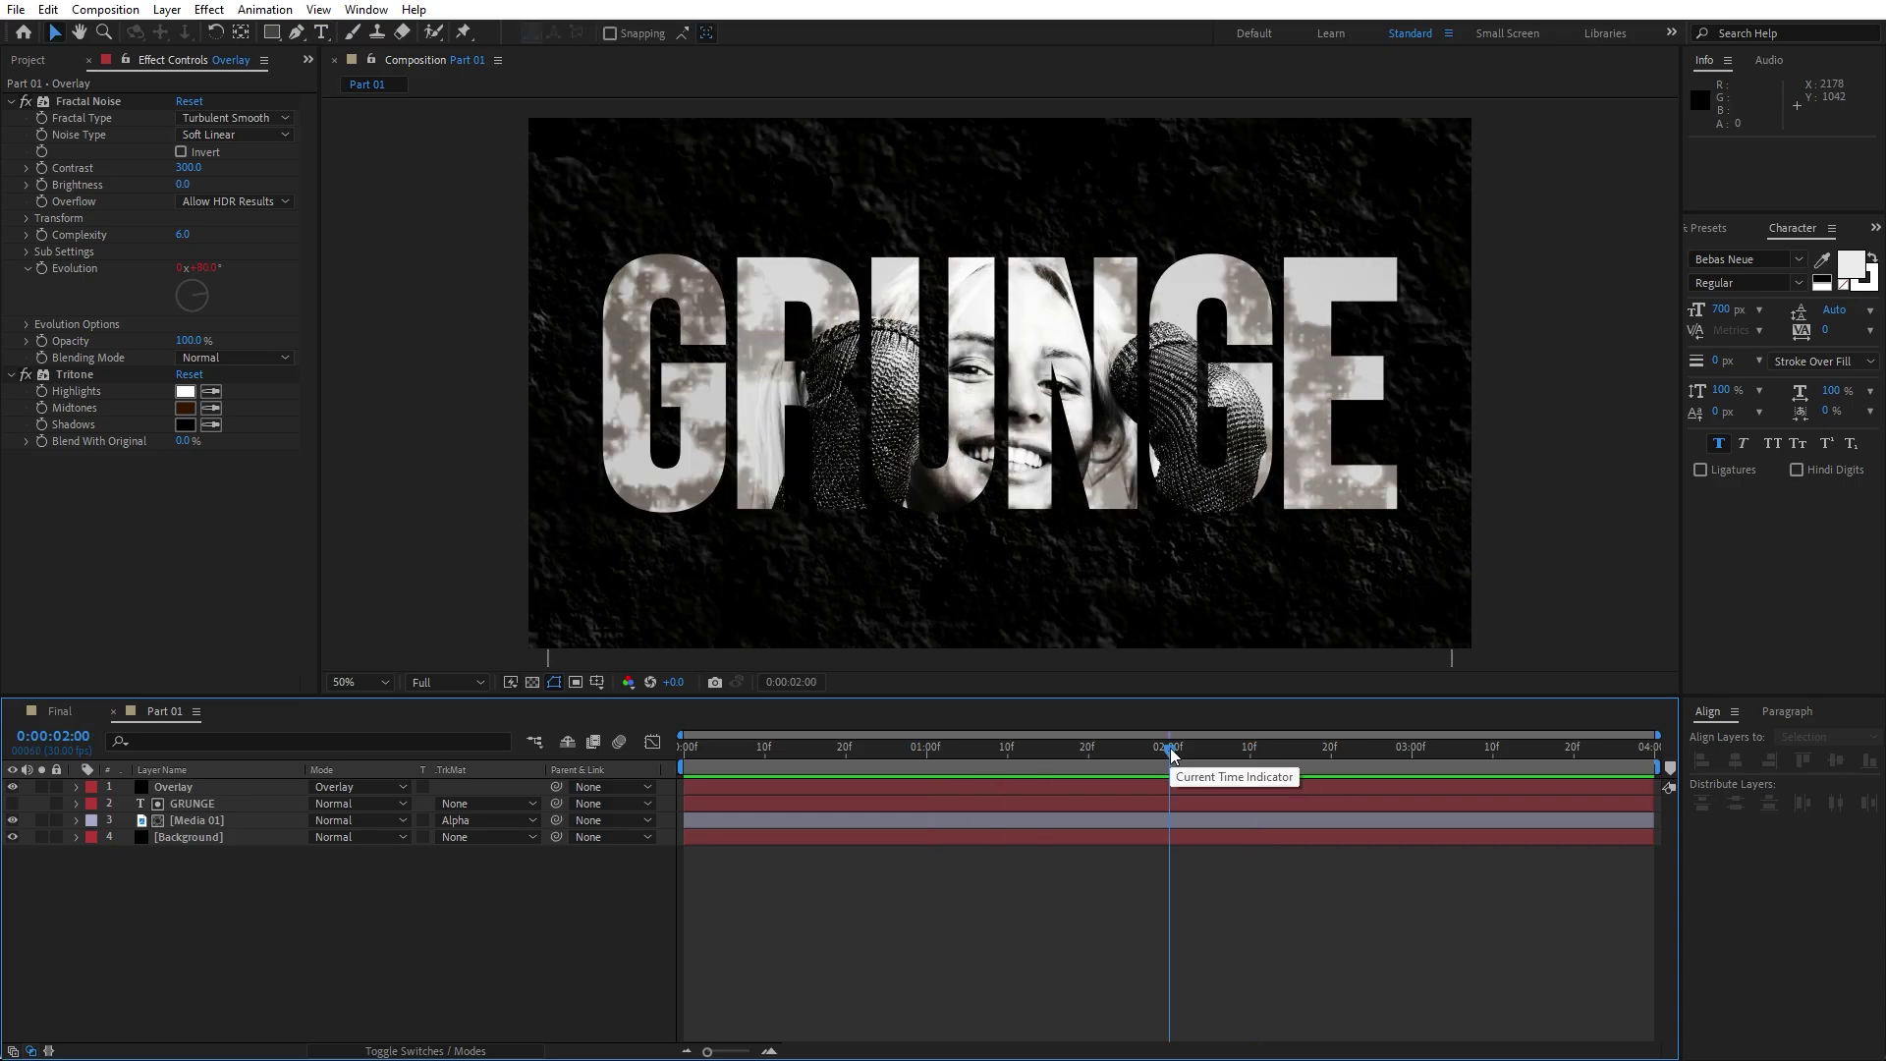
right_click(290, 938)
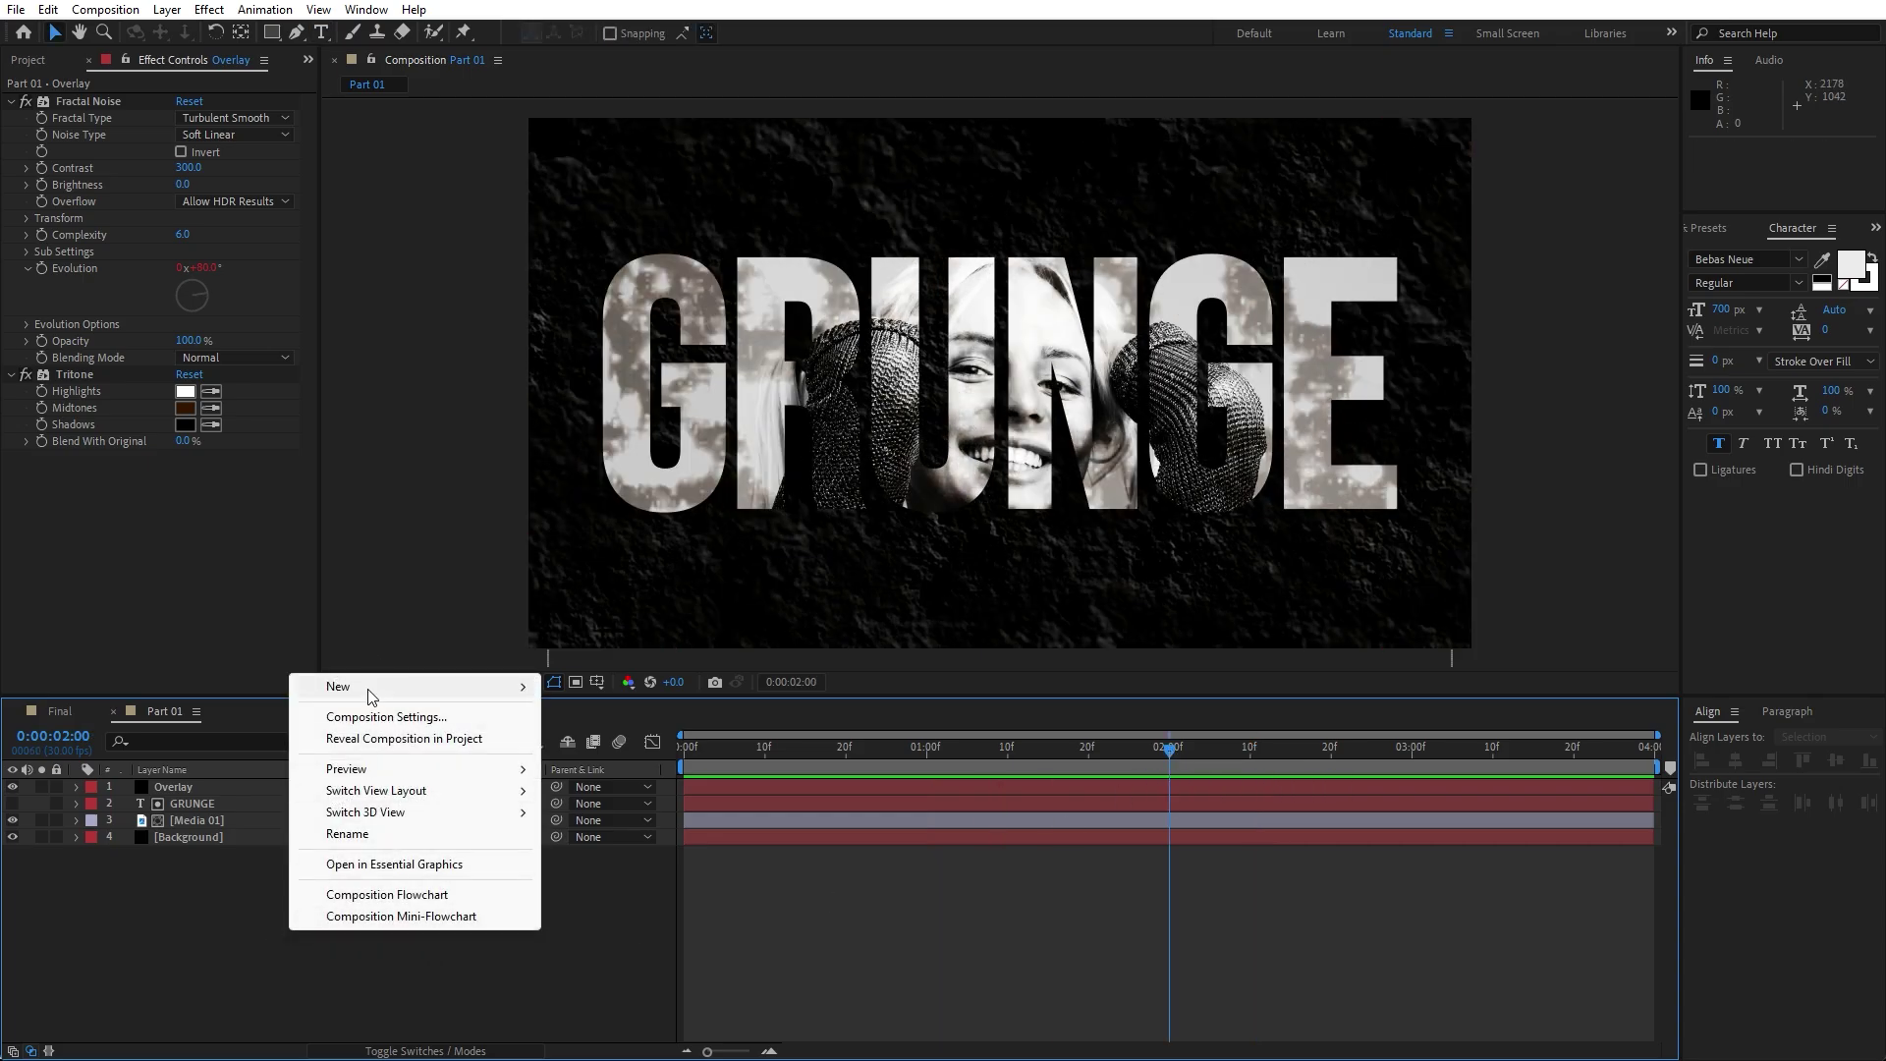
mouse_move(367, 687)
click(660, 846)
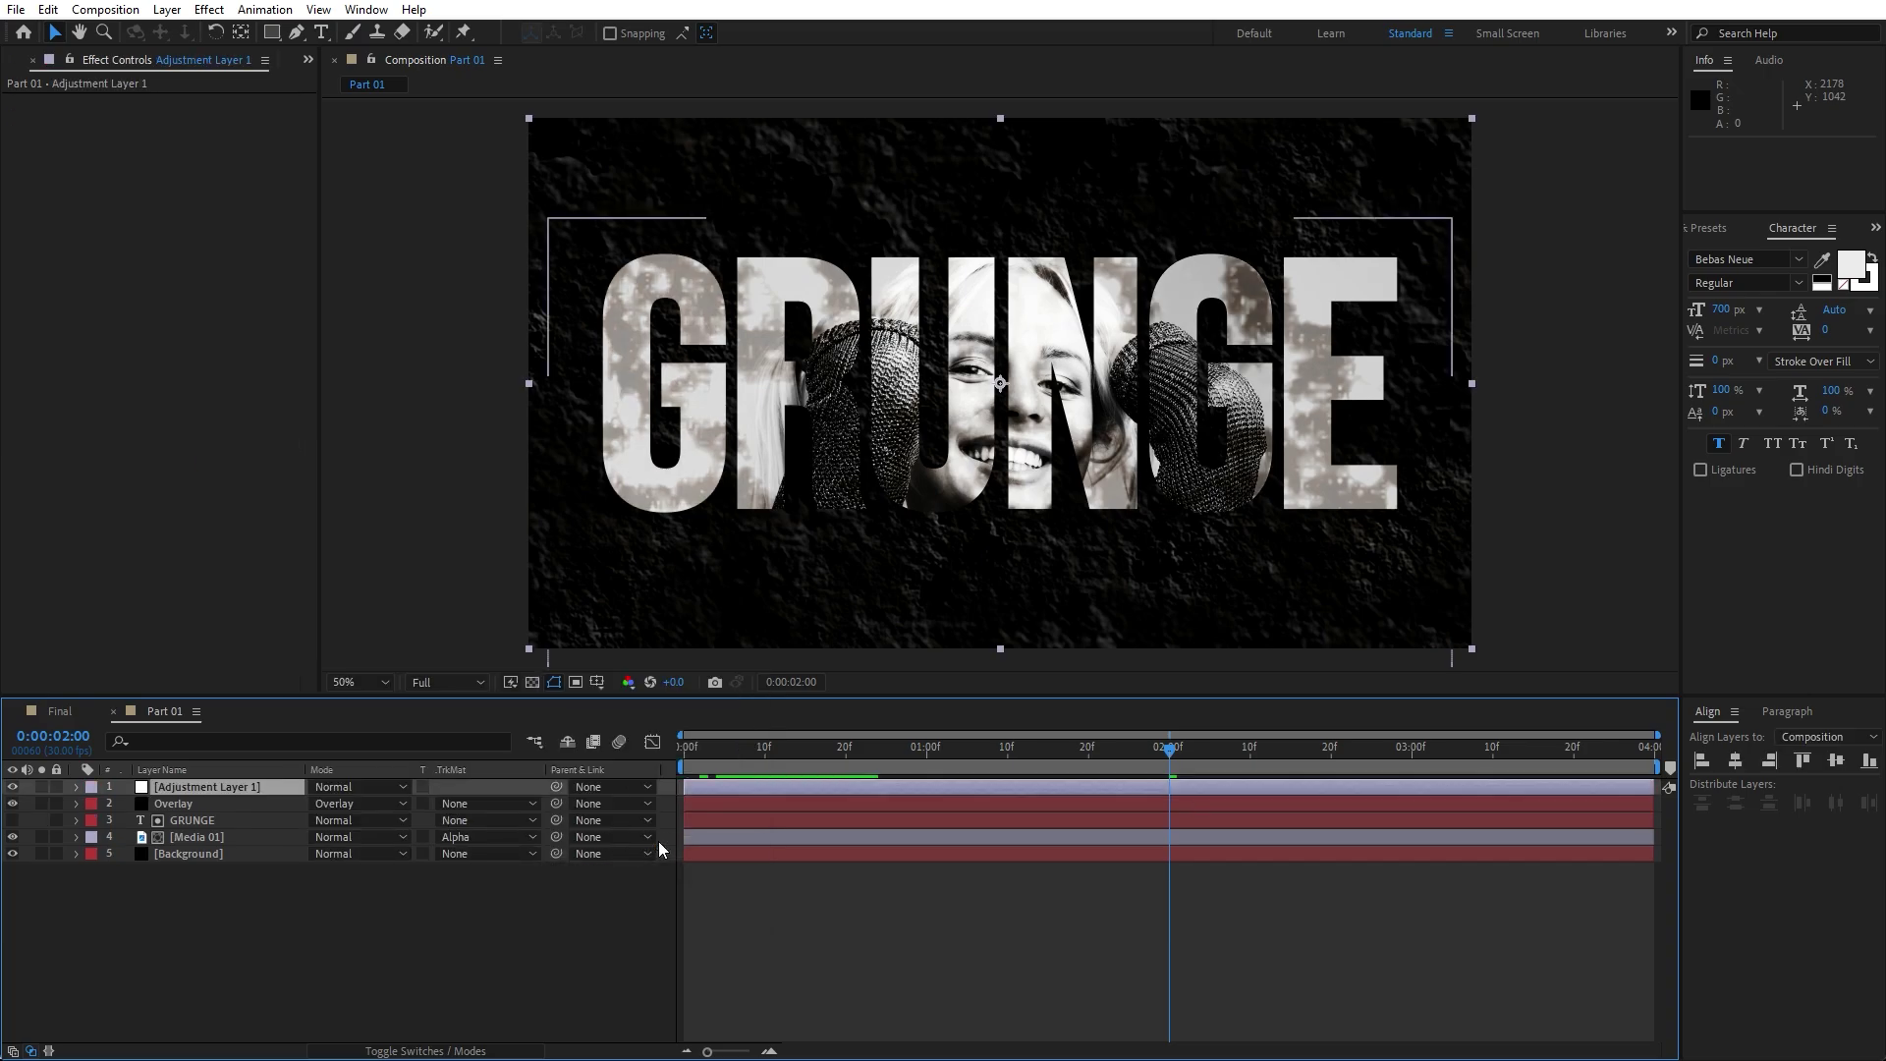
key(Return)
text(Transf)
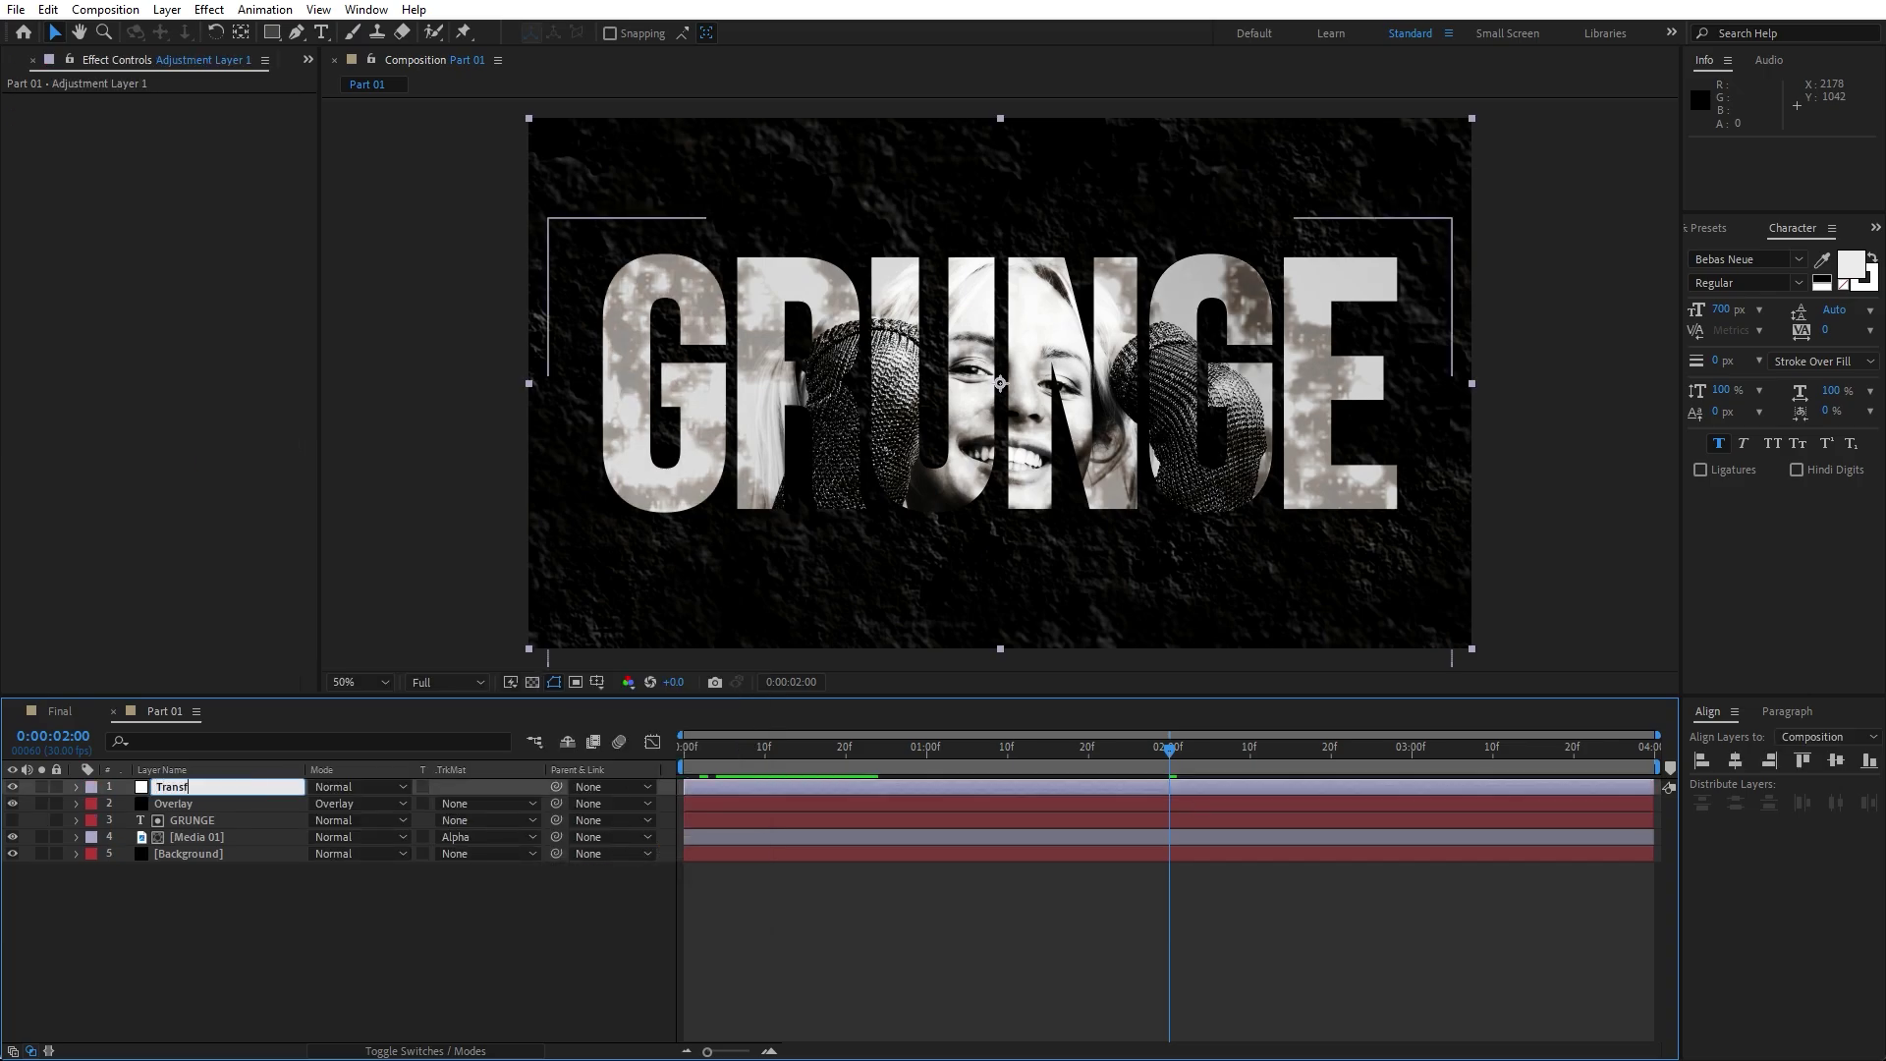
text(orm)
click(232, 955)
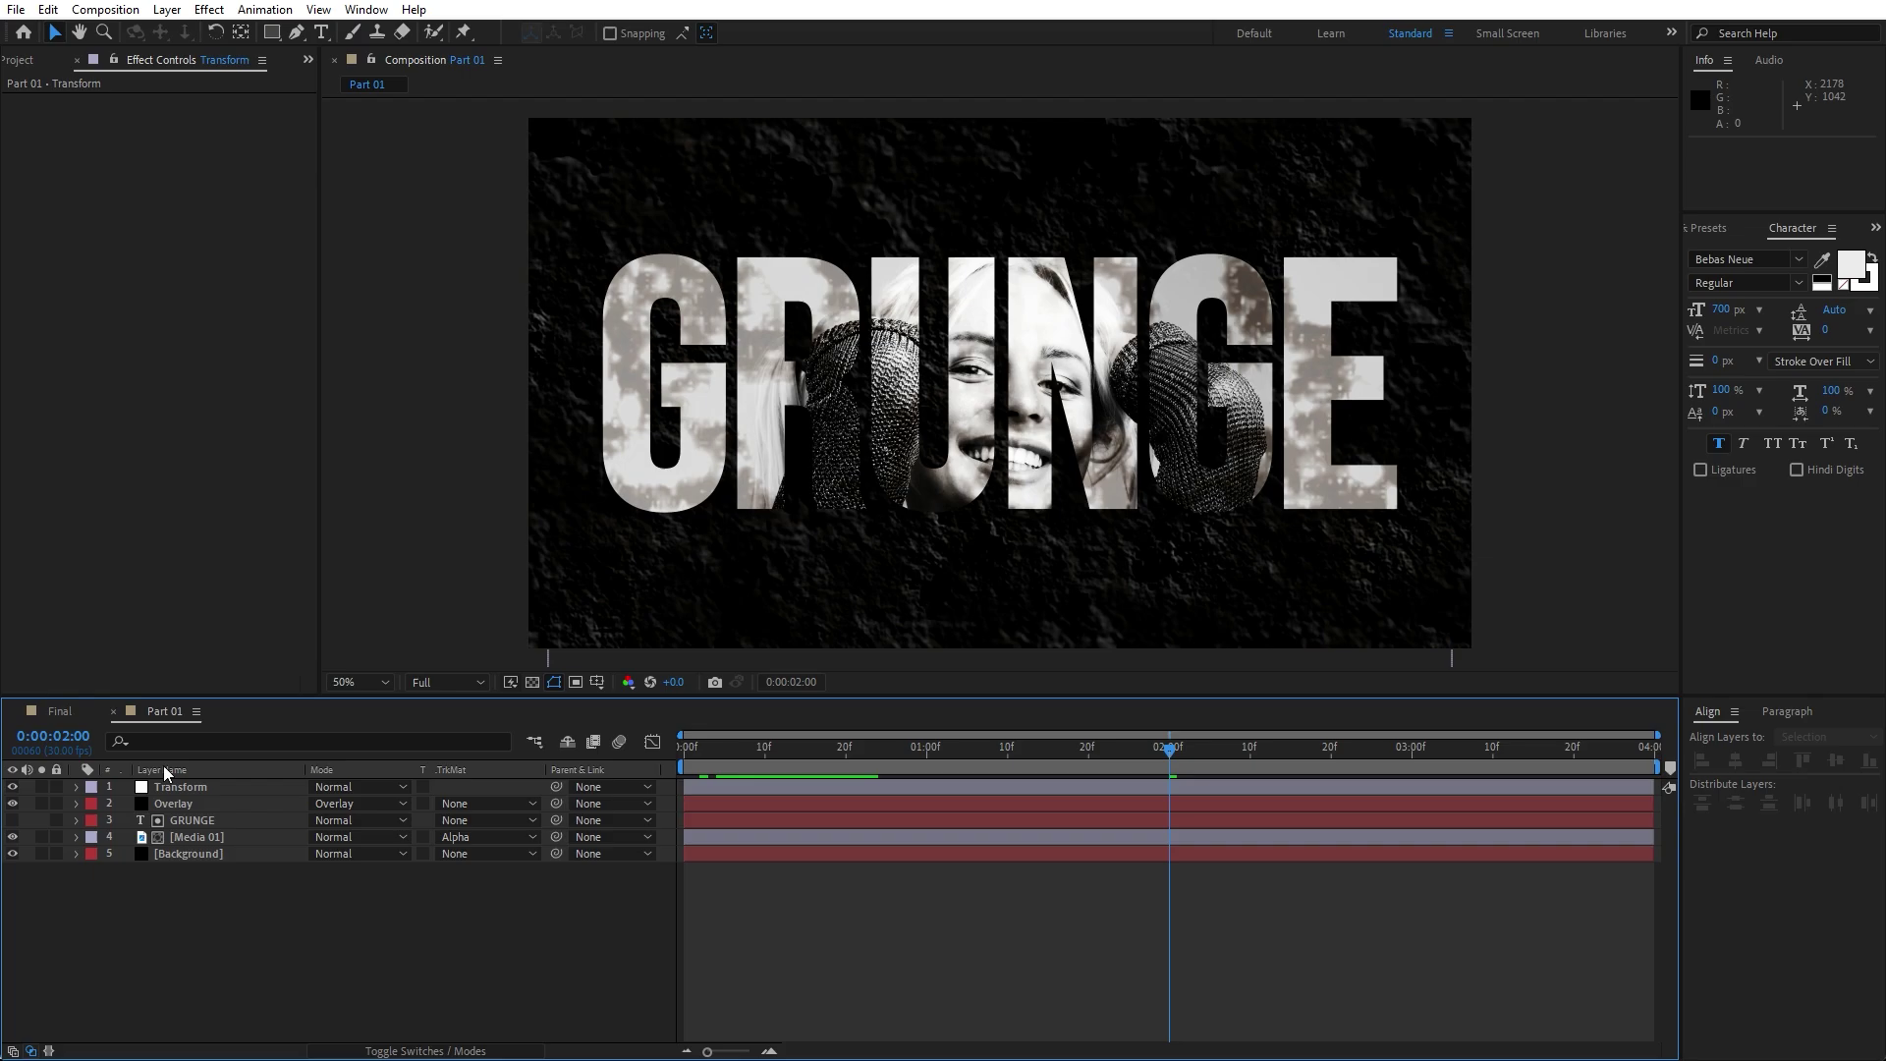
Apply the Transform effect to the Transform adjustment layer and set its Scale to 153.
click(177, 786)
click(1729, 232)
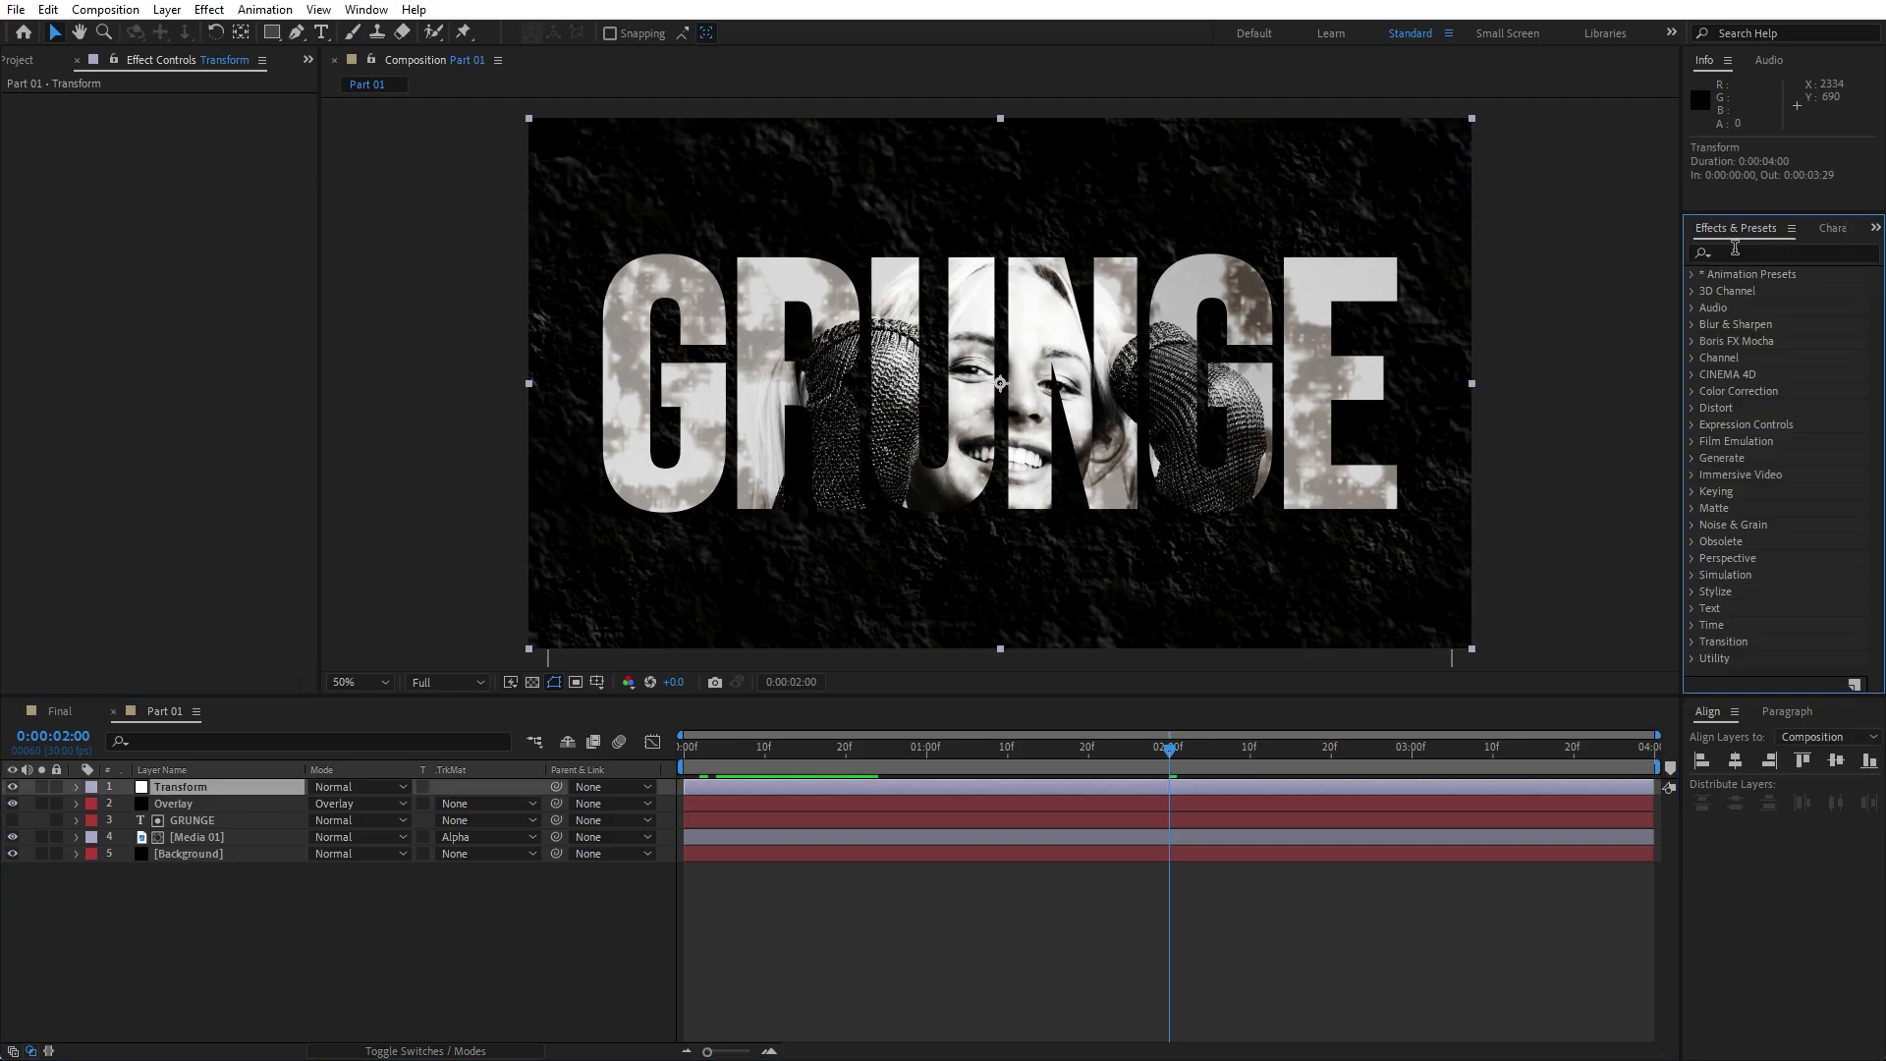
click(1756, 255)
text(trans)
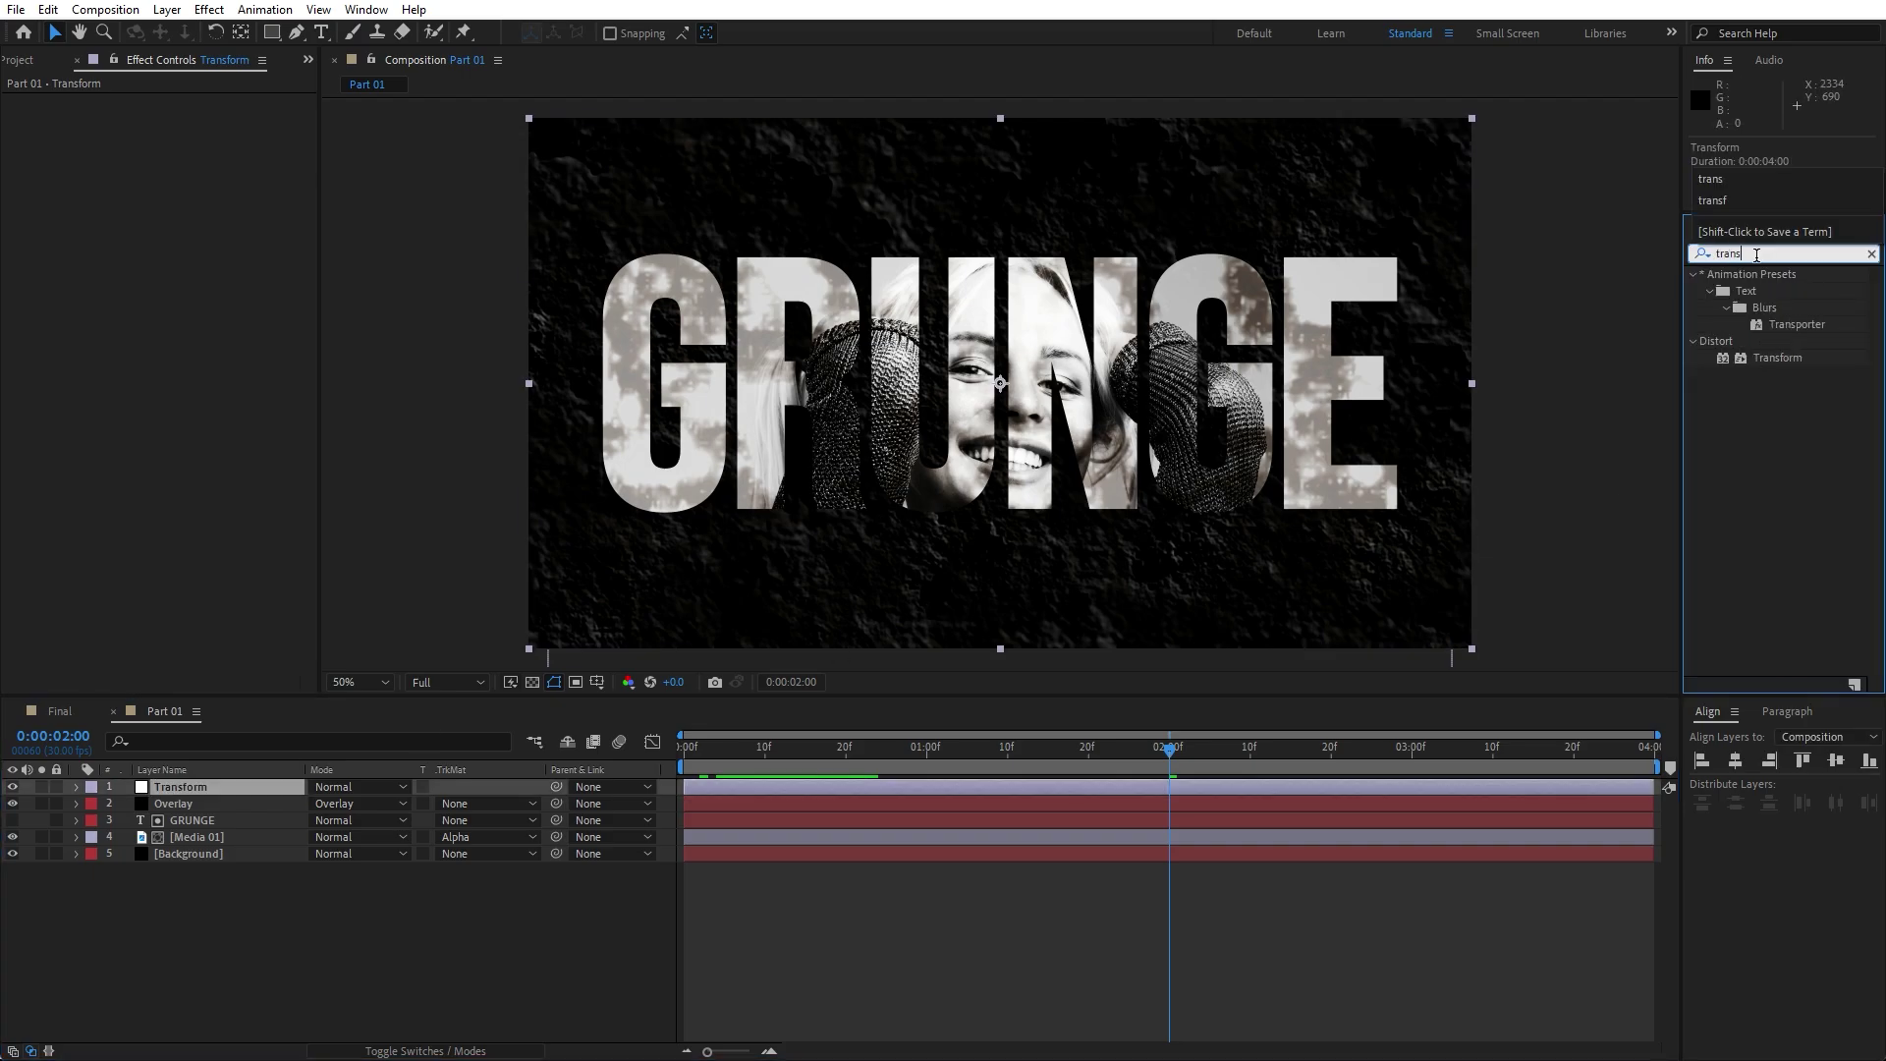
drag(1774, 356, 371, 786)
drag(918, 755, 960, 754)
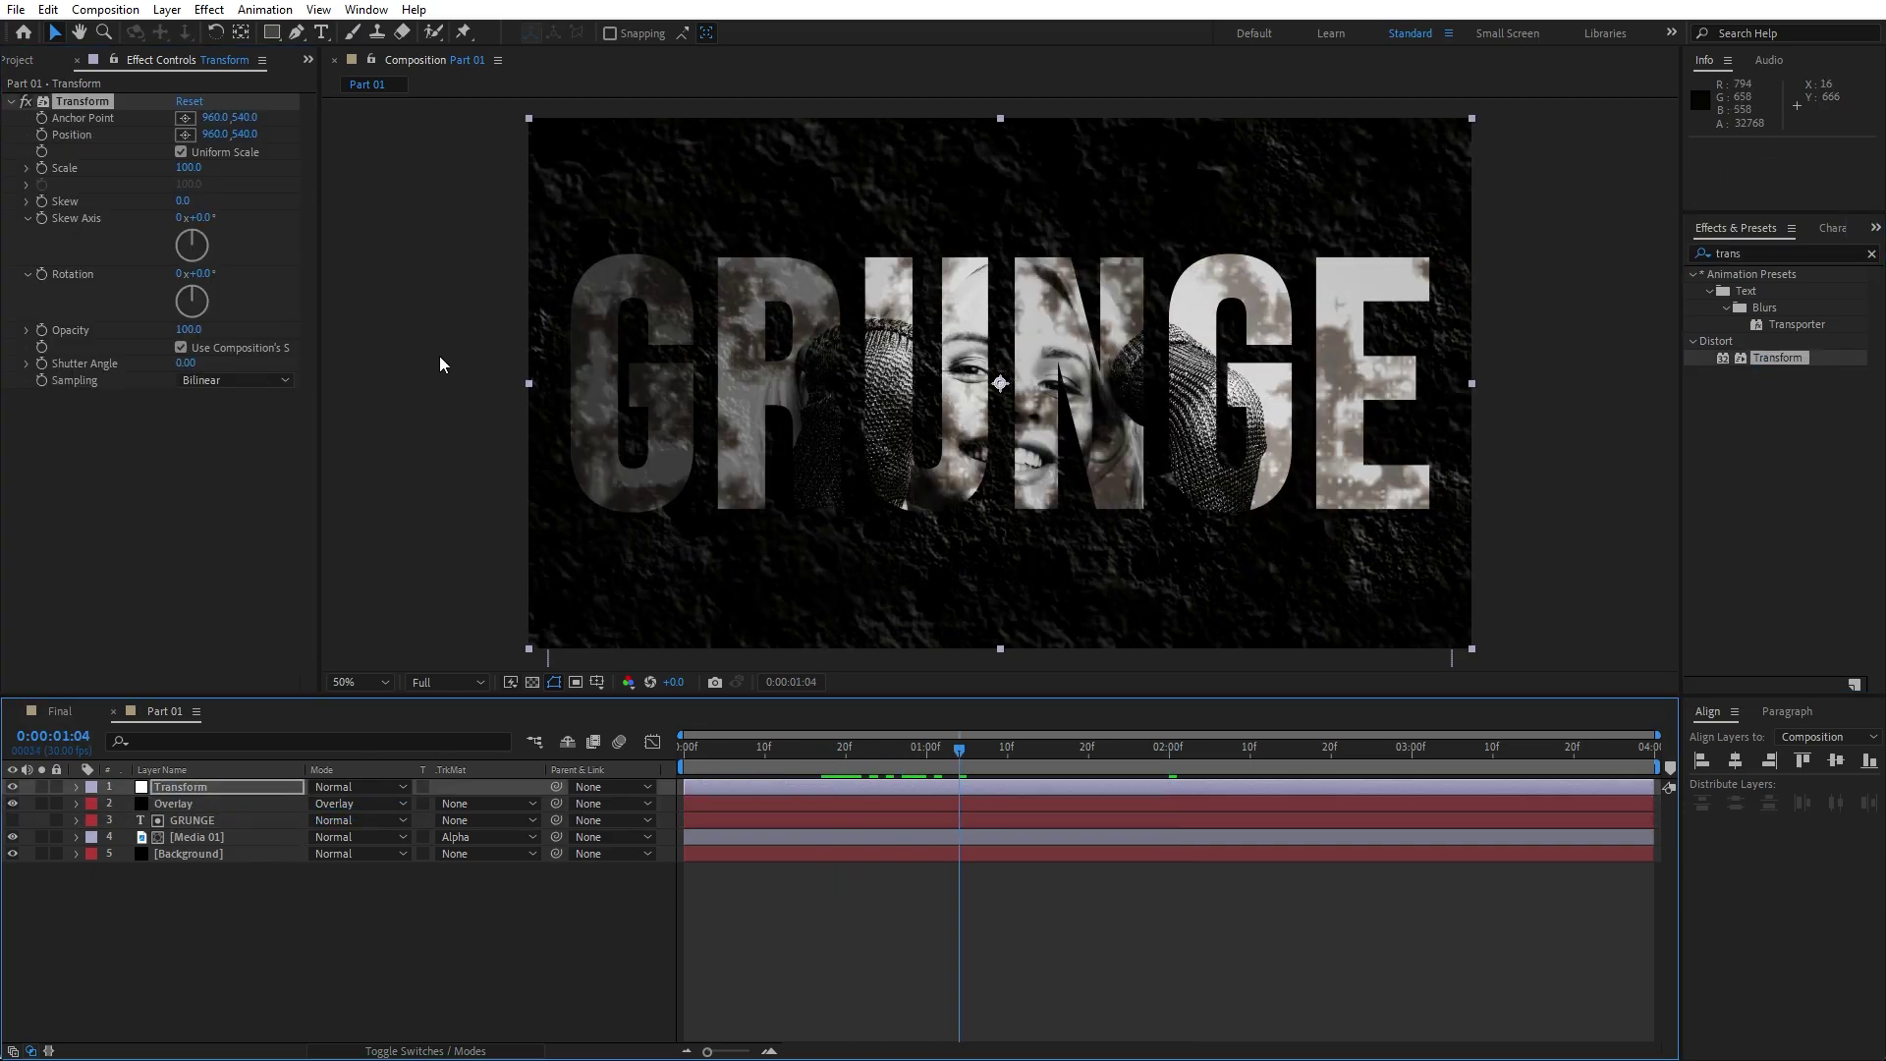
drag(195, 169, 258, 172)
click(495, 910)
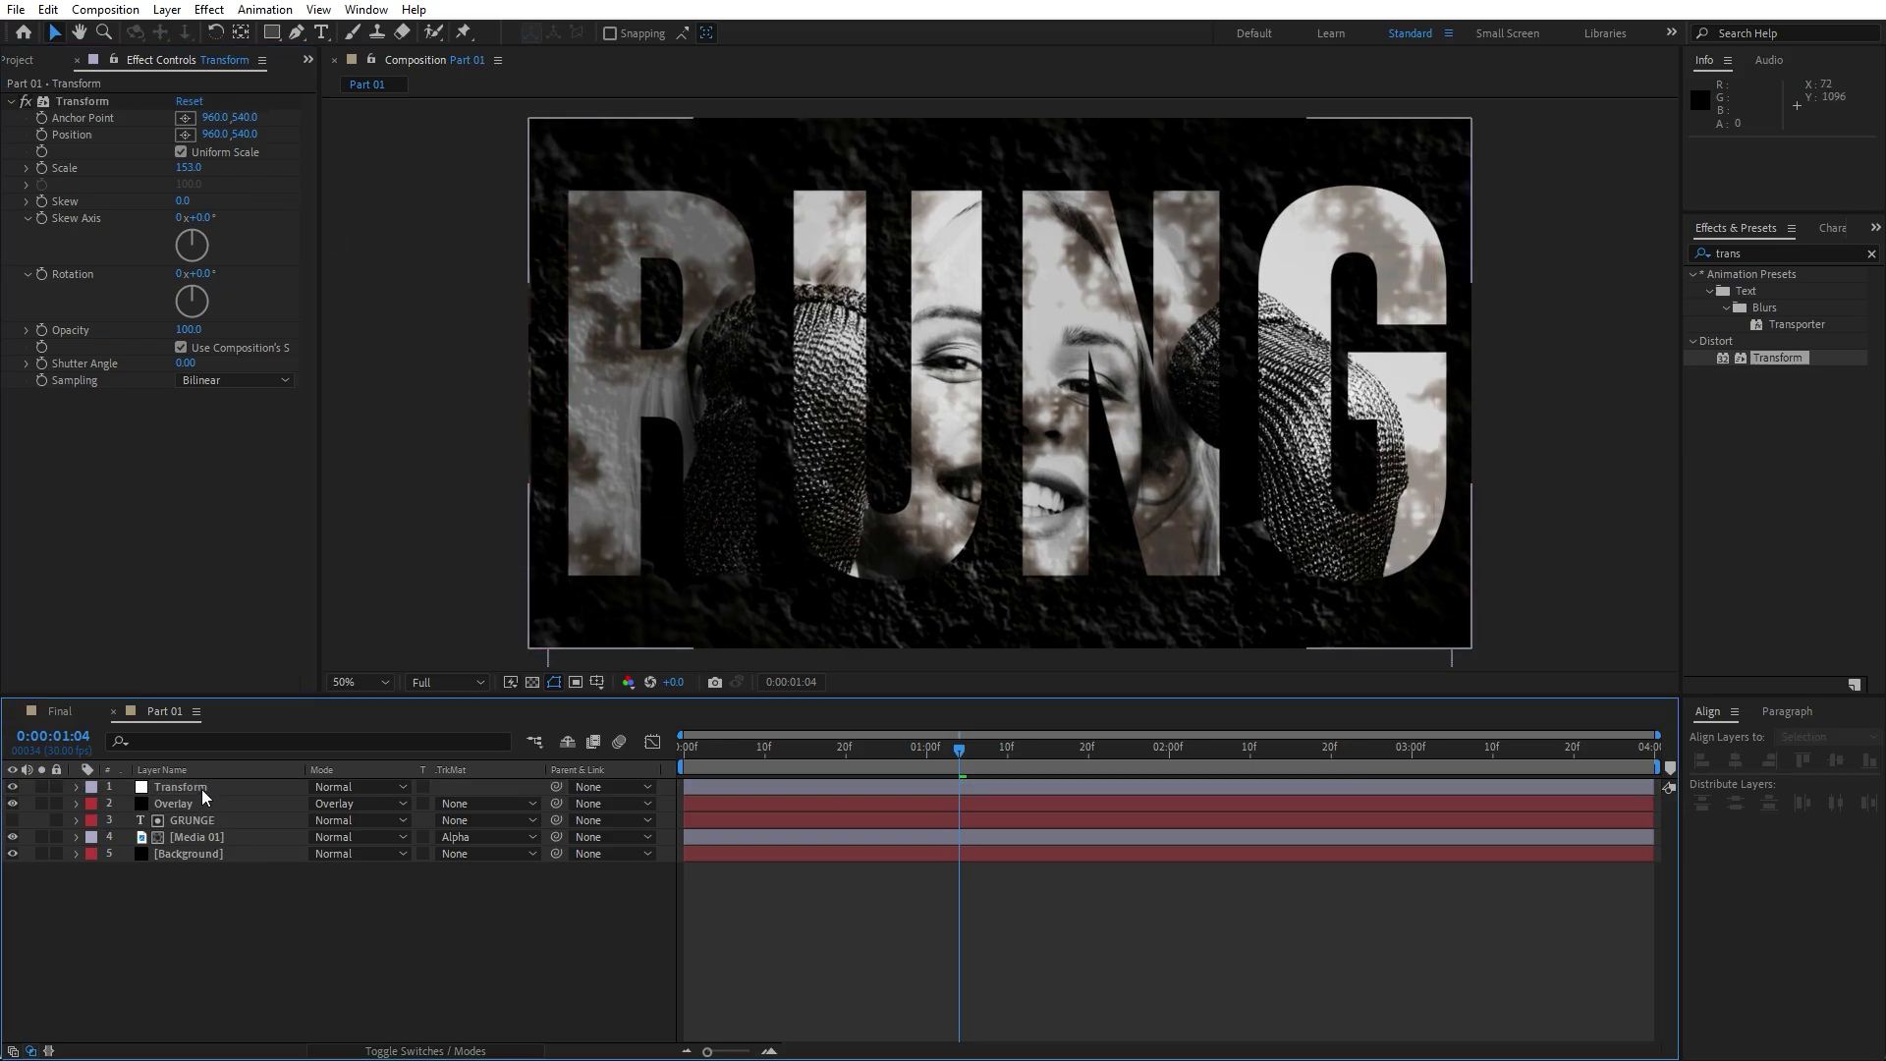
Draw a rectangular mask on the Transform layer covering the left half of the frame.
click(202, 788)
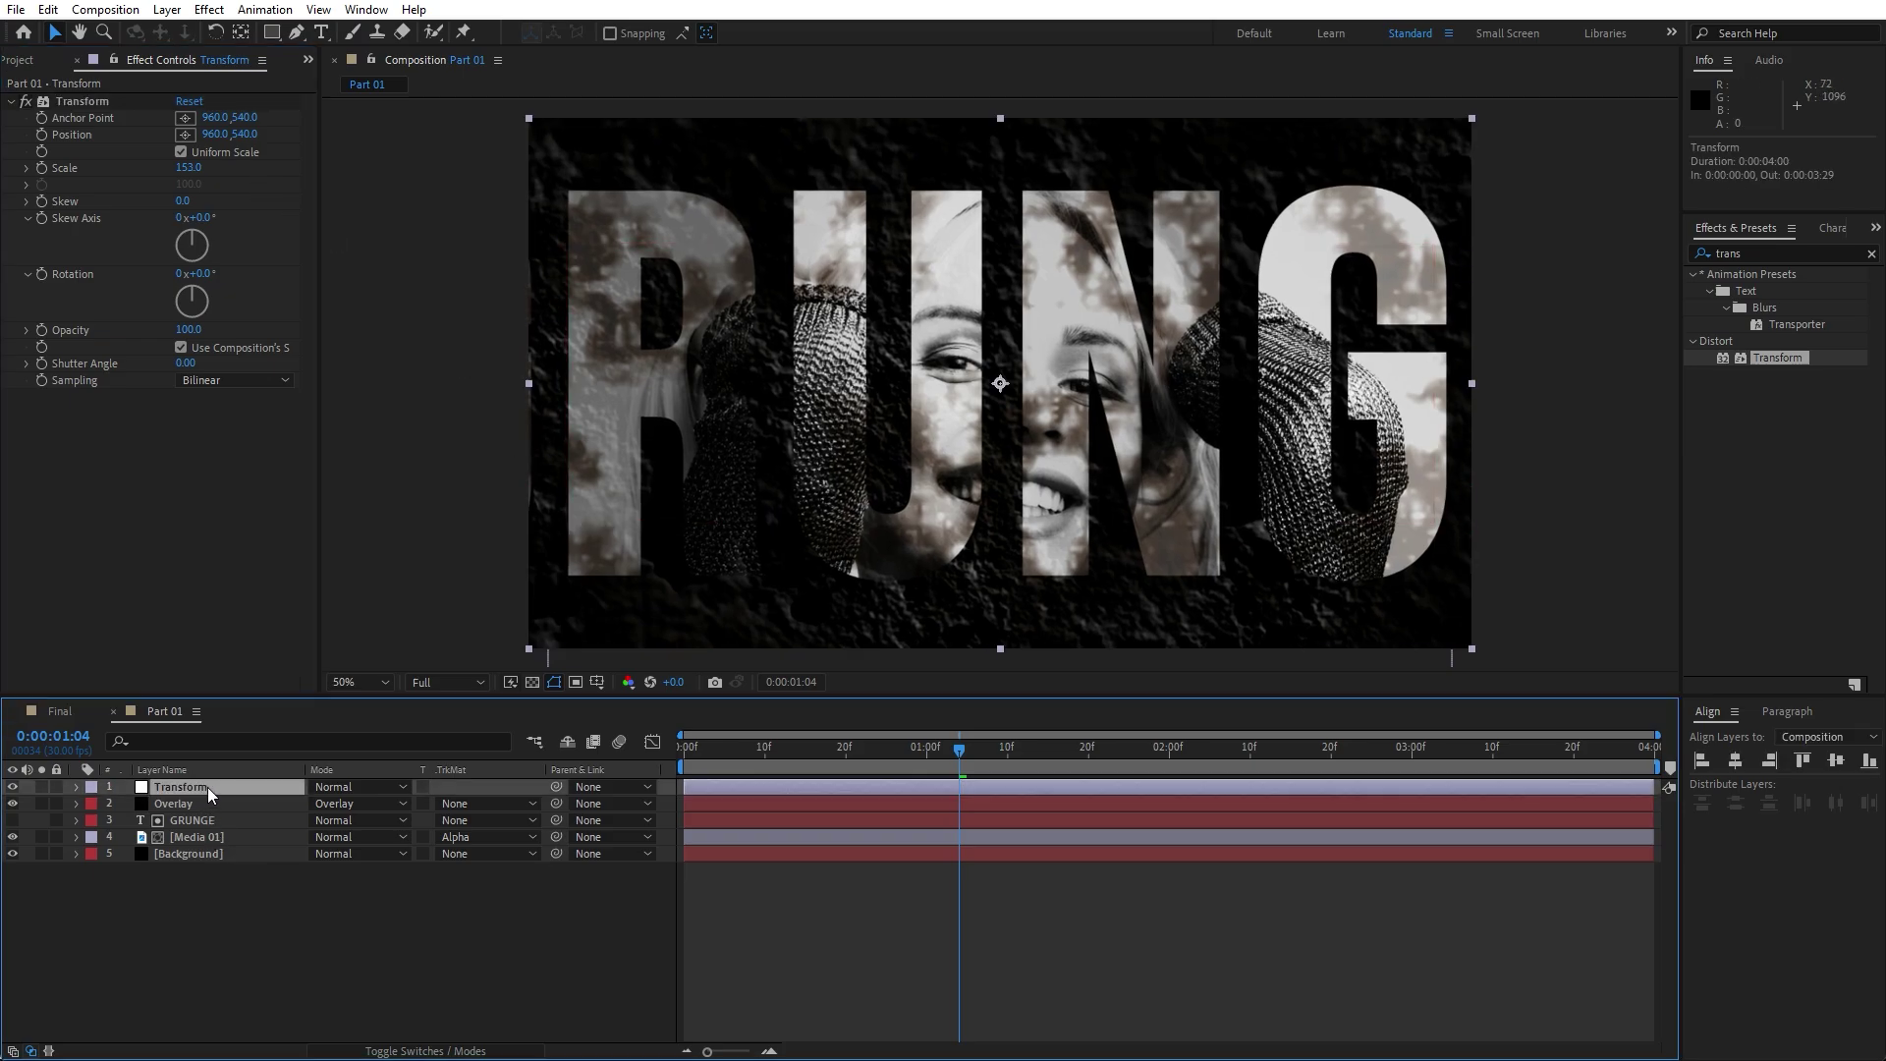
click(271, 32)
key(comma)
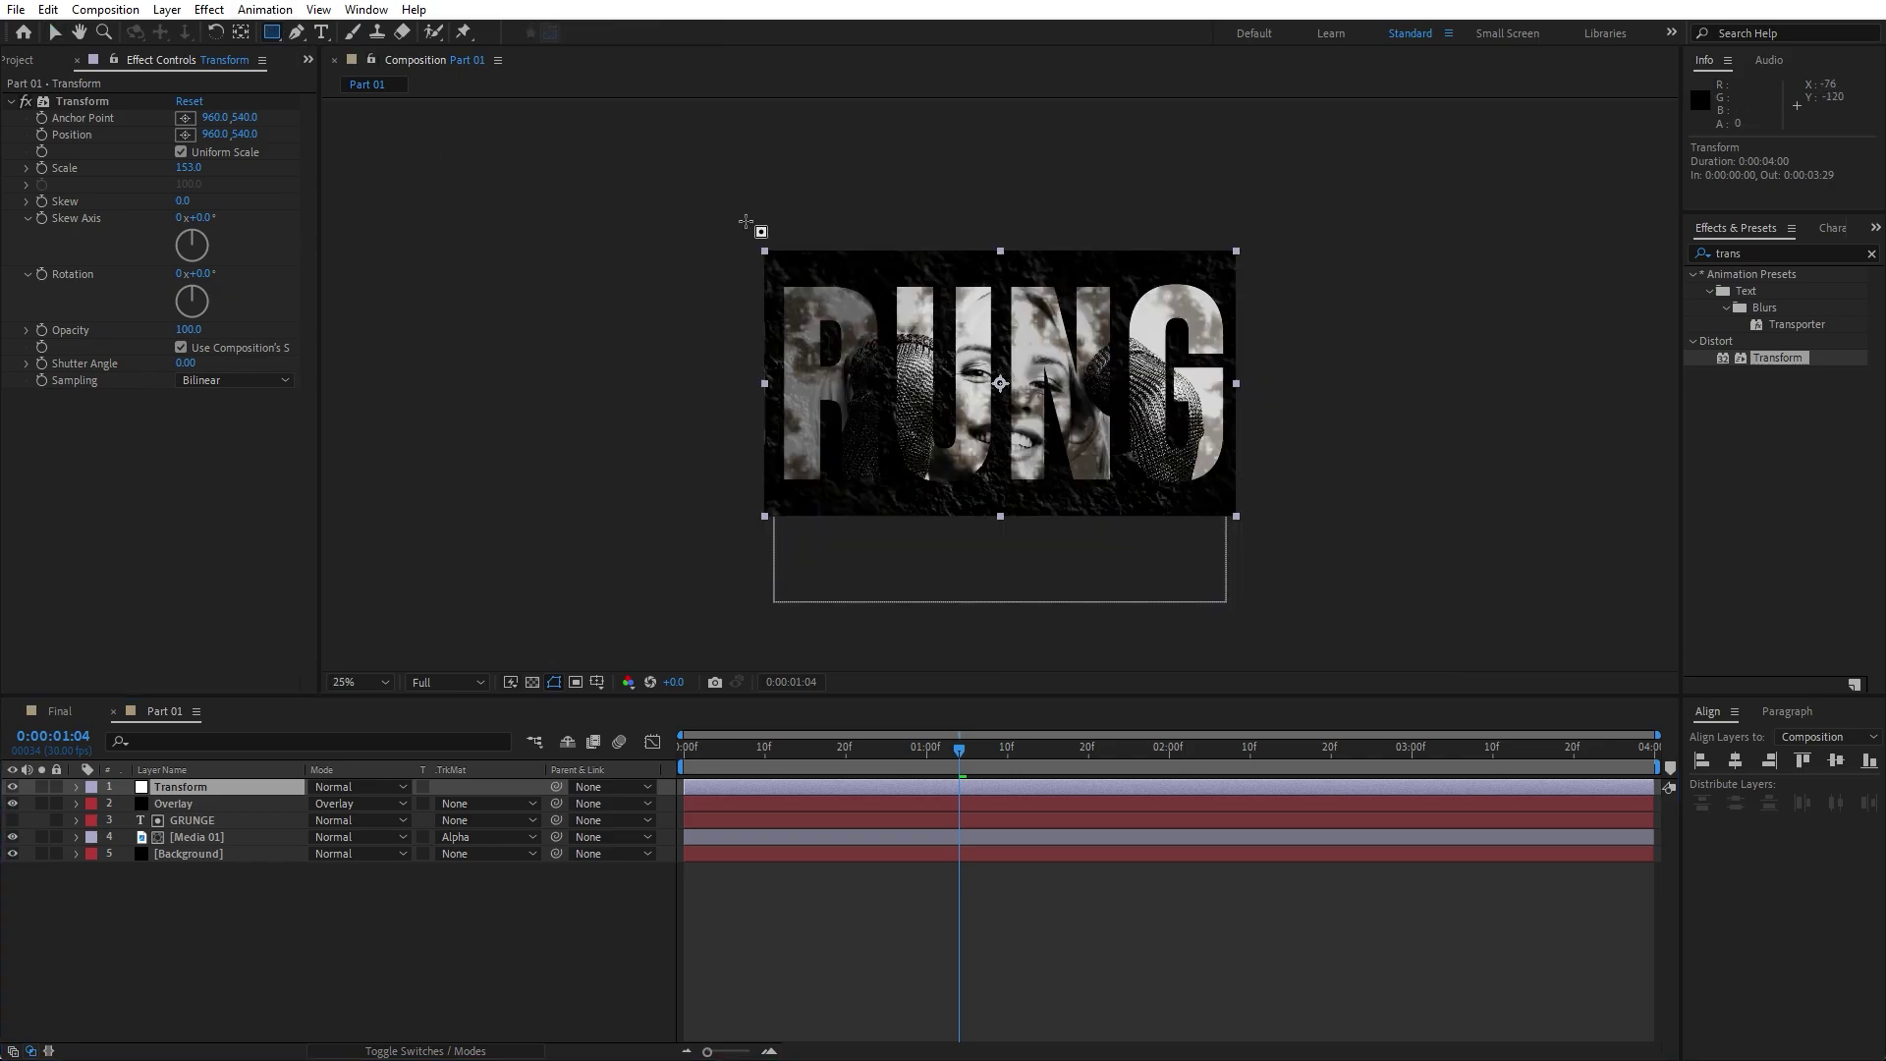
mouse_move(747, 222)
mouse_down()
mouse_move(994, 350)
mouse_move(1029, 538)
mouse_move(1007, 542)
mouse_up()
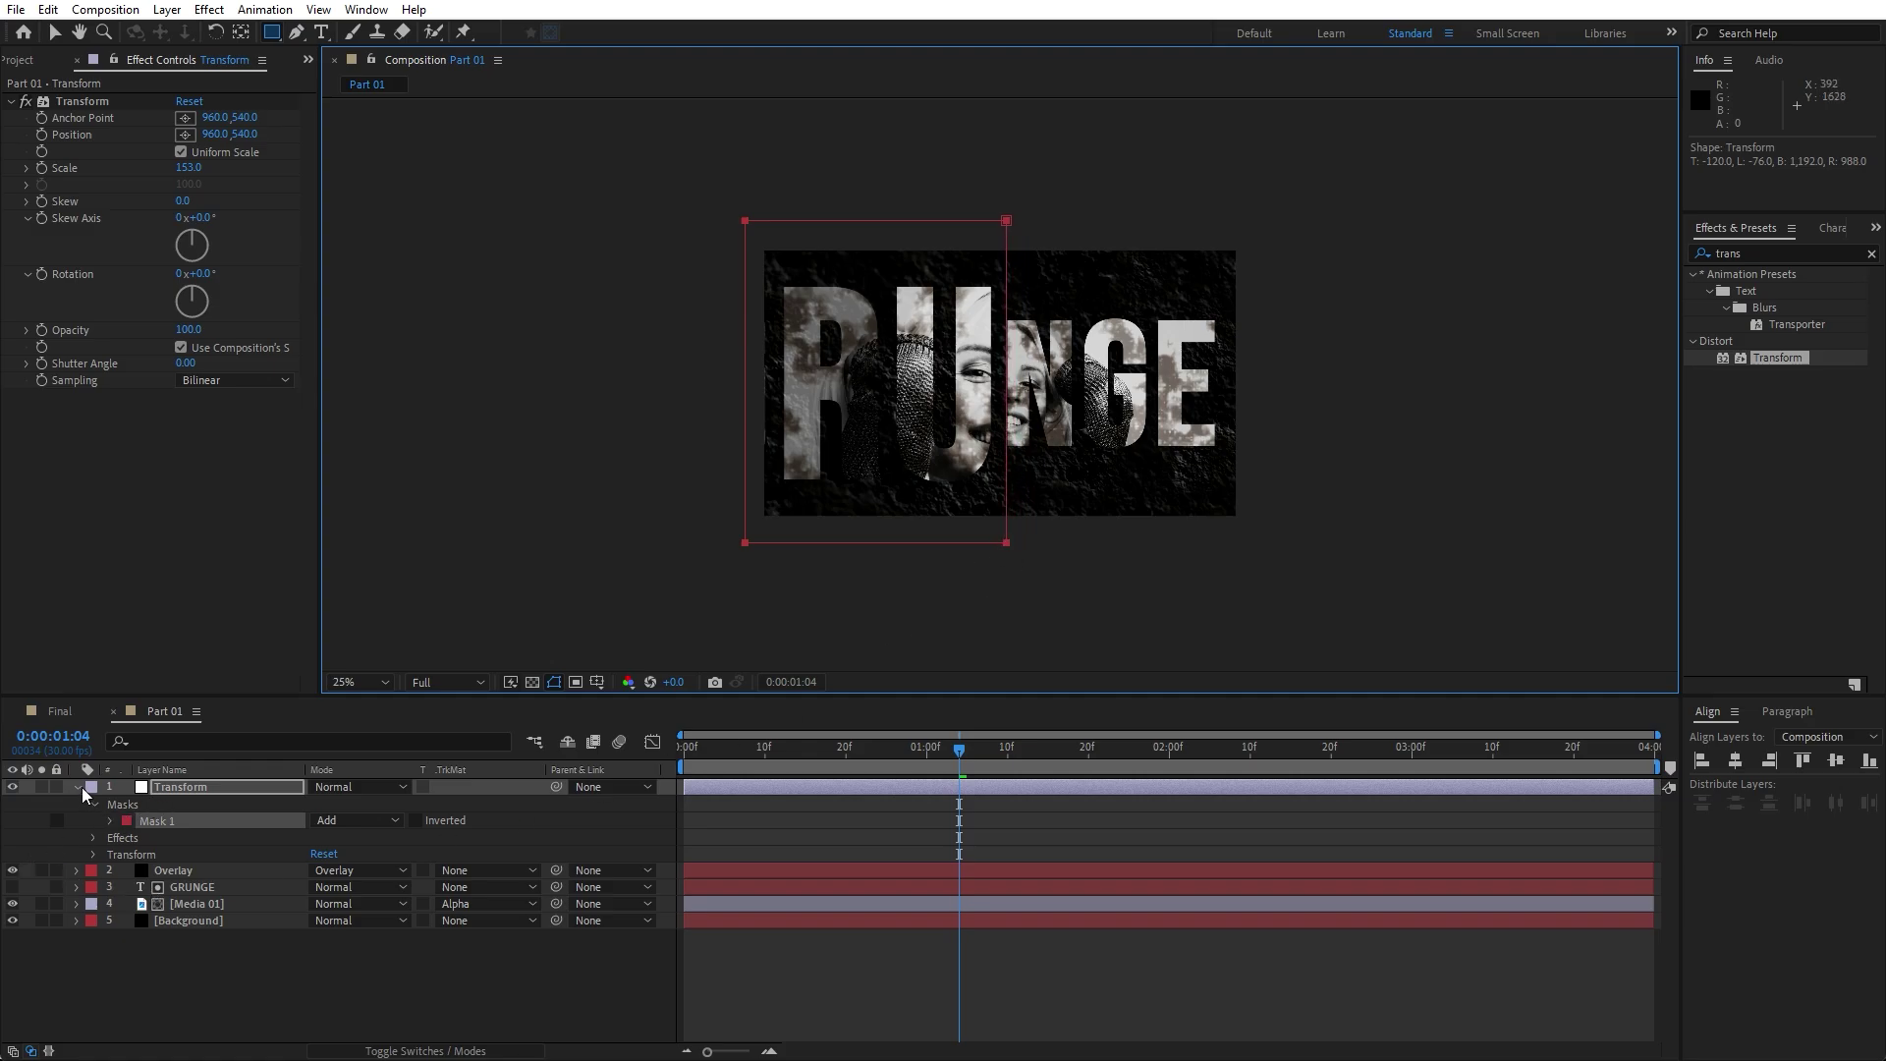
click(81, 786)
Shorten the Transform layer to a six-frame span from 0:00:00:24 to 0:00:00:29.
drag(685, 786, 756, 787)
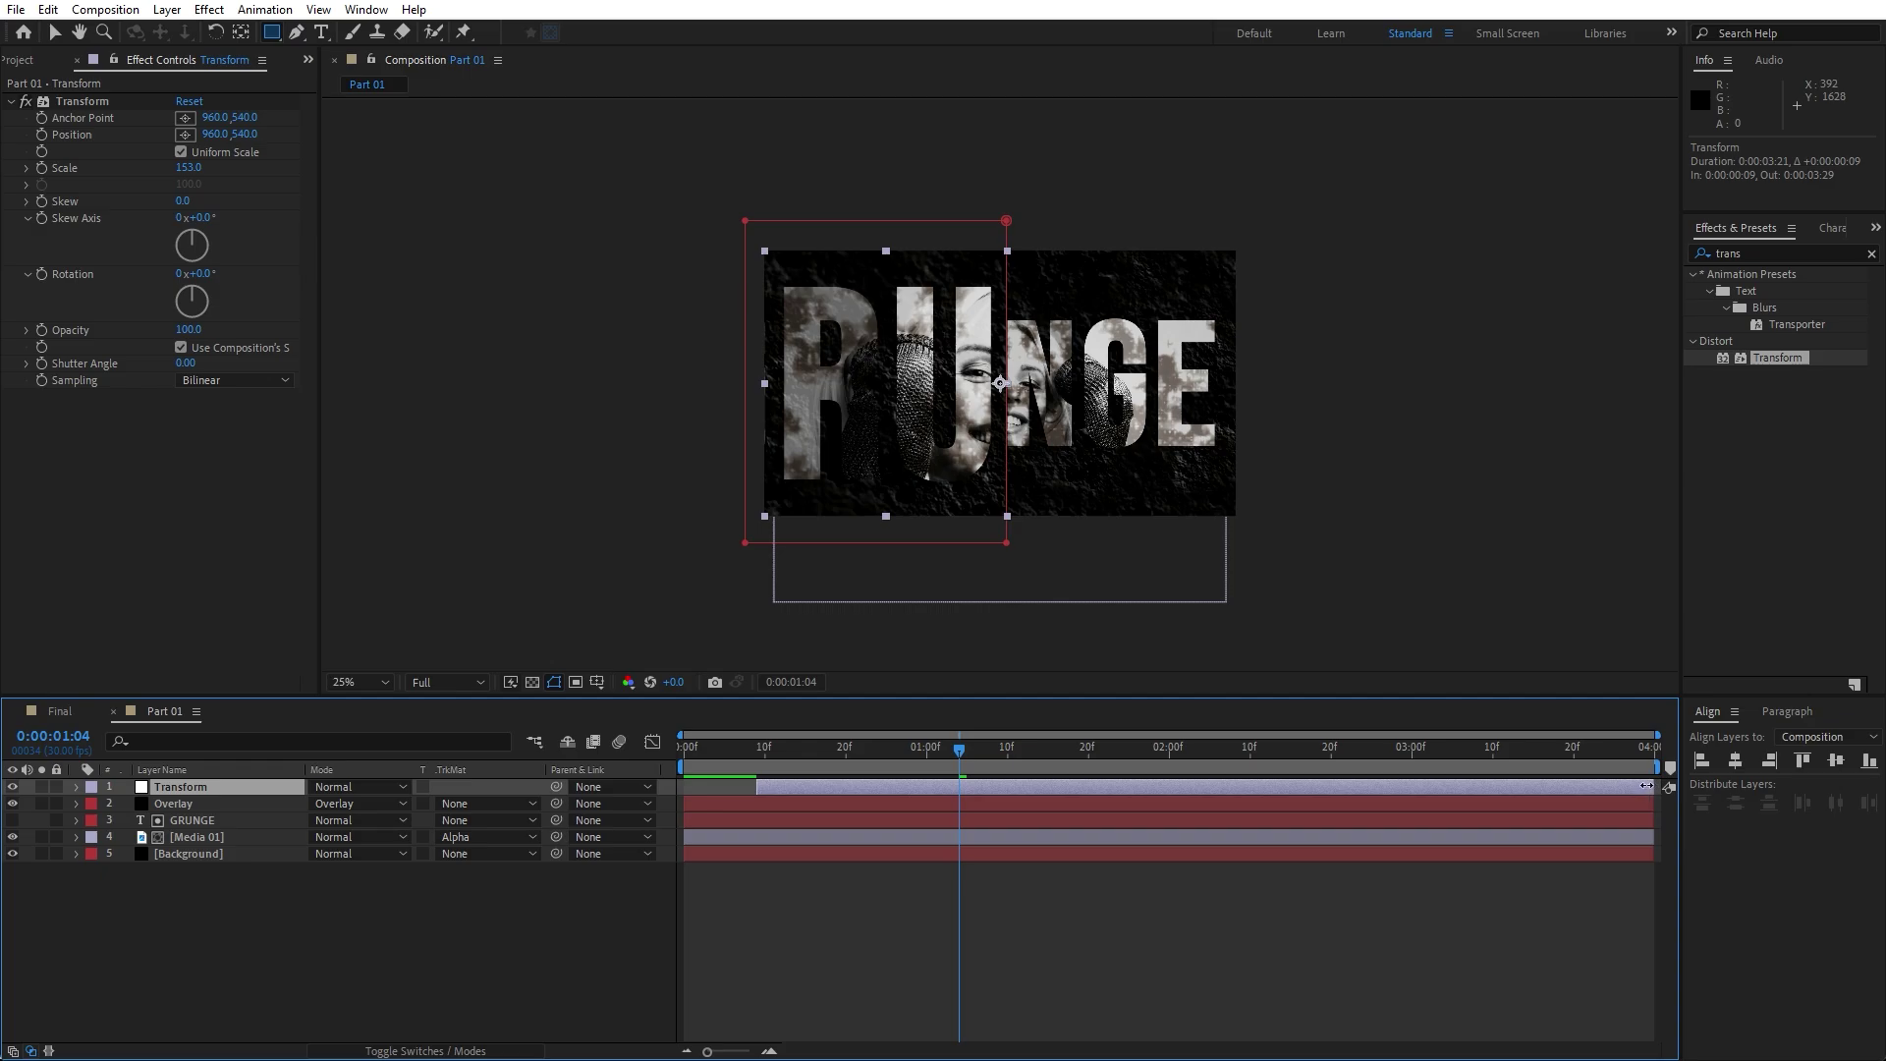
drag(1646, 786, 906, 758)
click(183, 949)
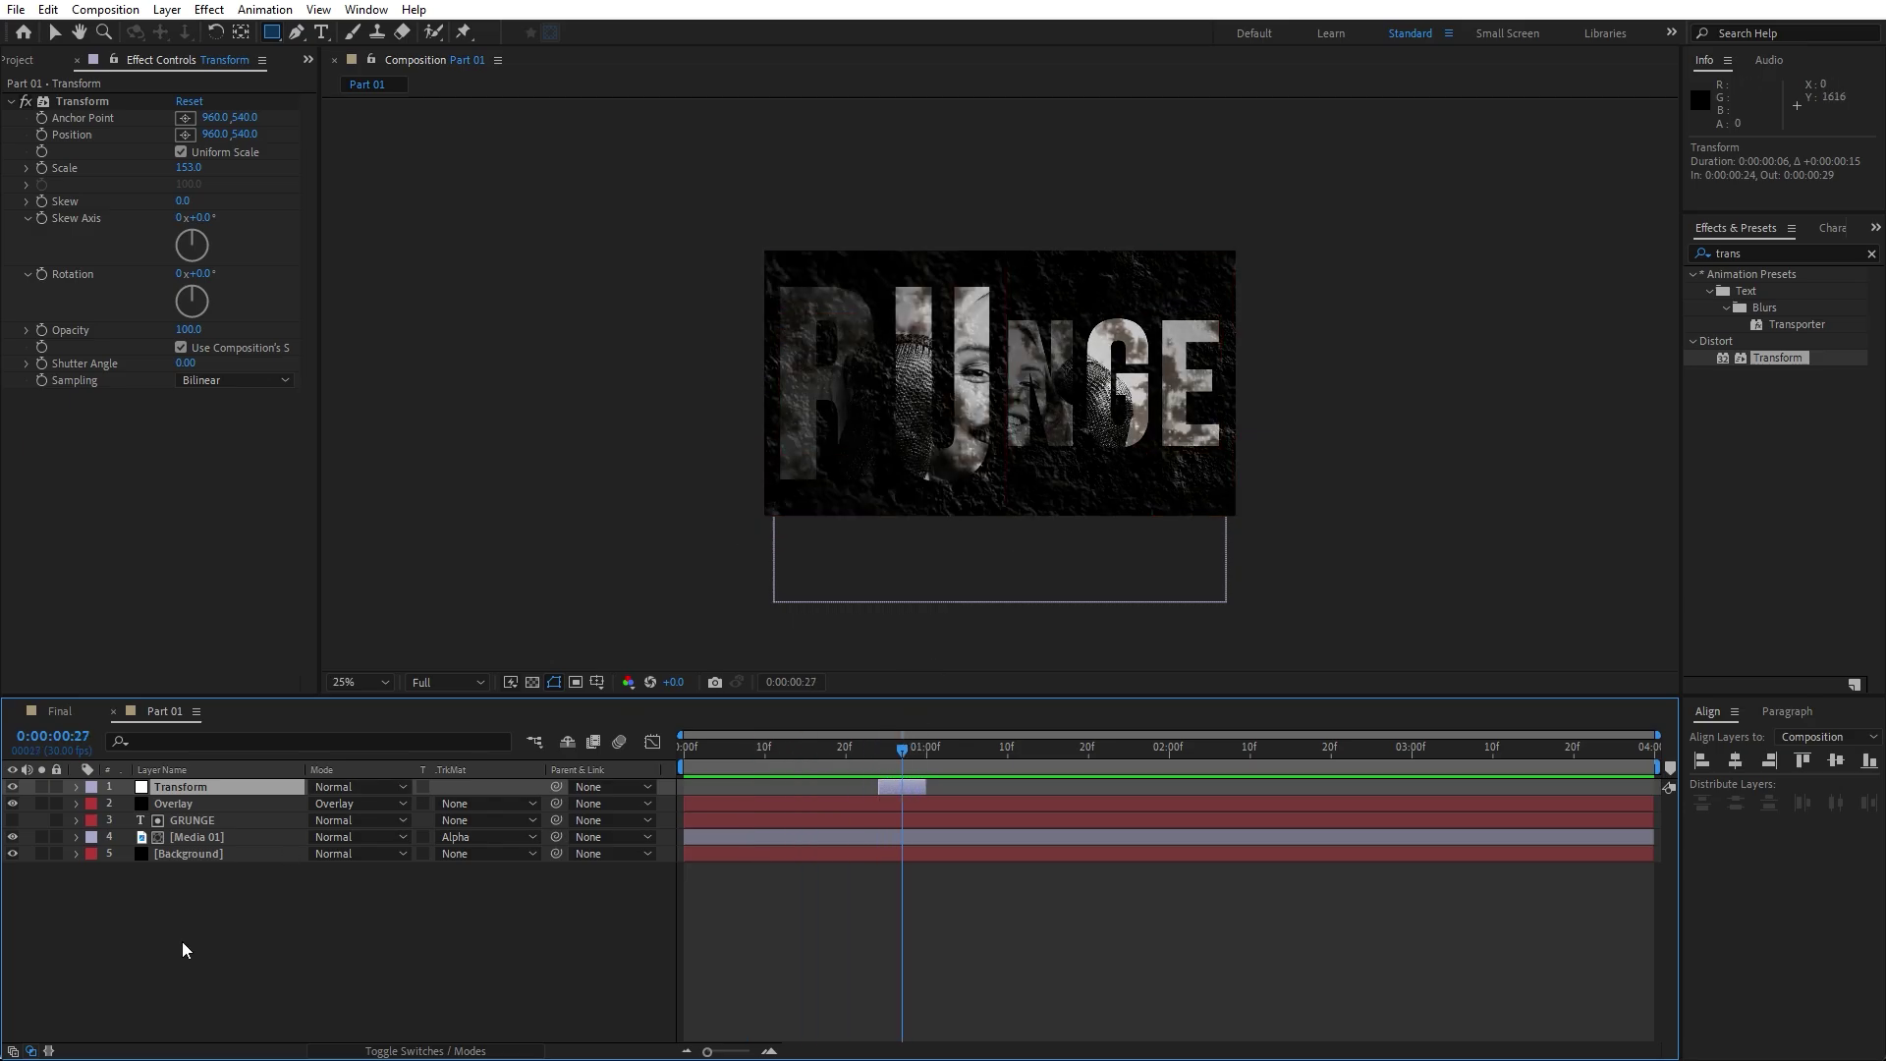
Duplicate the Transform layer and place the copy as a four-frame span from 0:00:01:17 to 0:00:01:20.
click(207, 790)
key(ctrl+d)
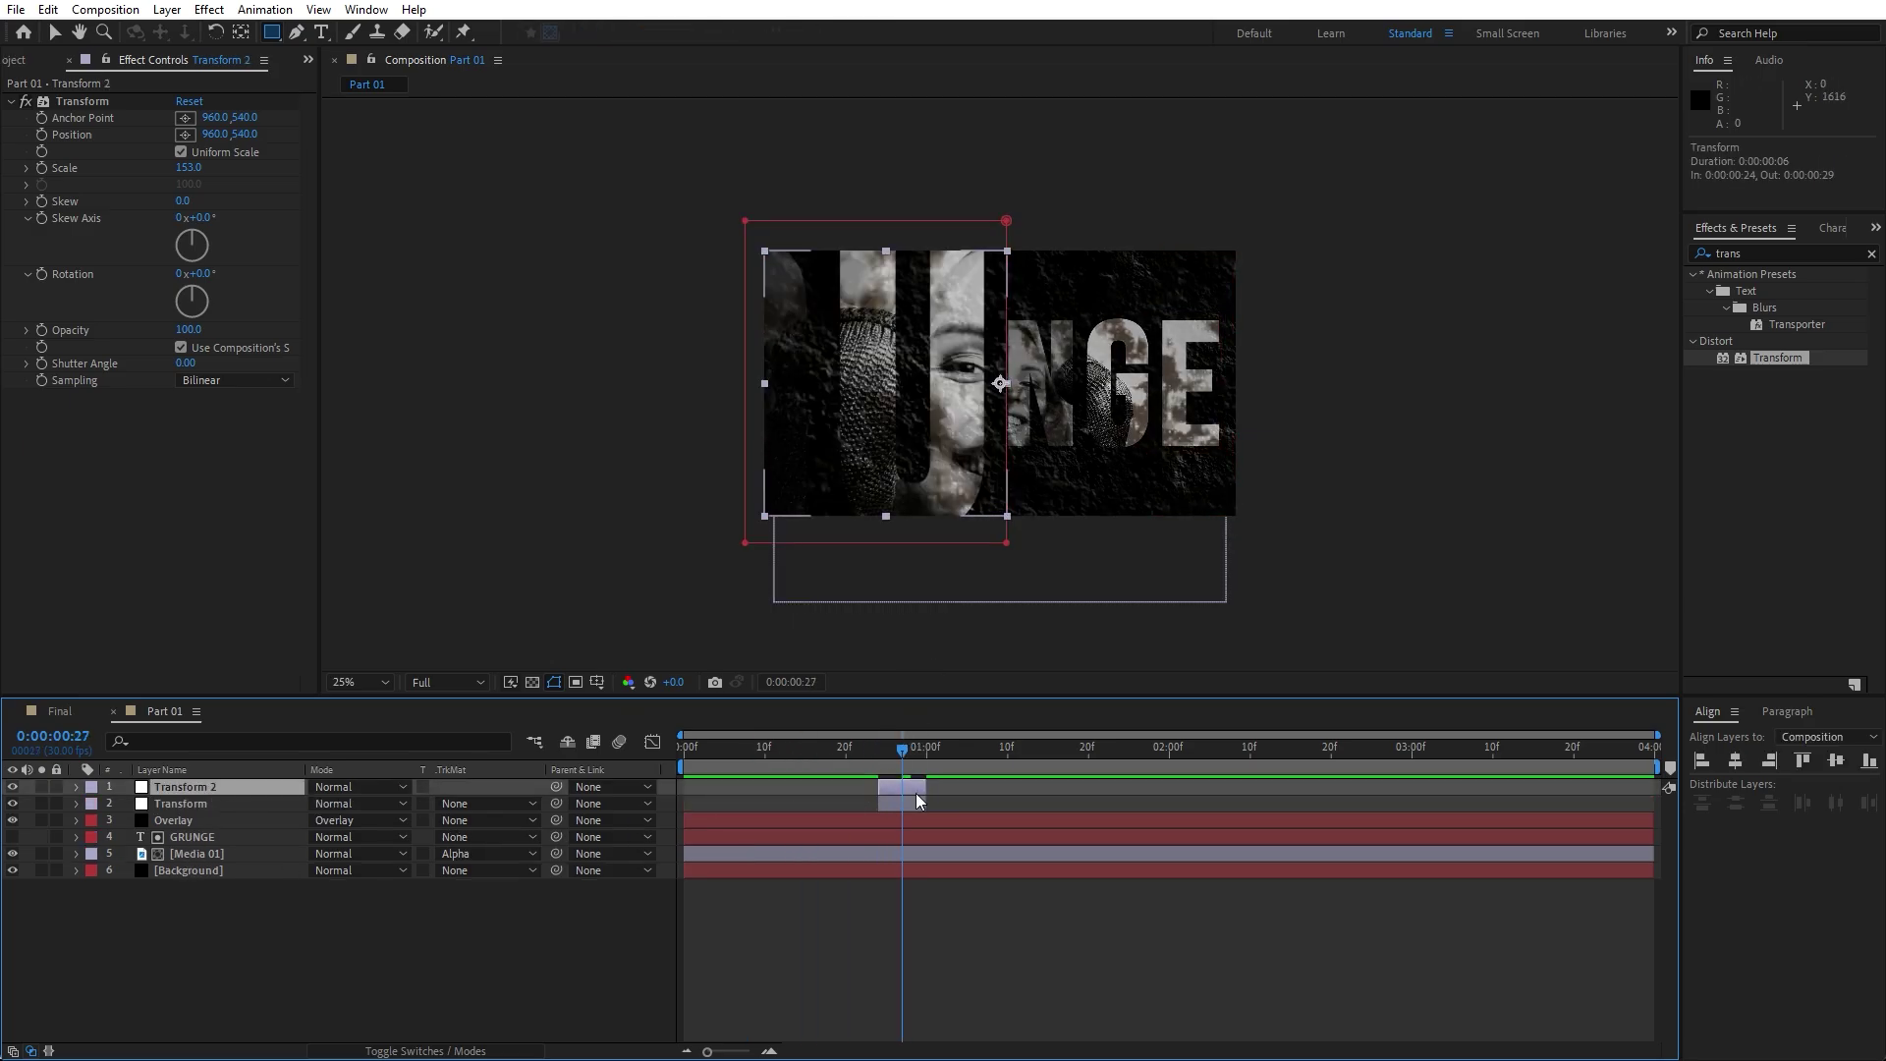
drag(916, 794, 1071, 752)
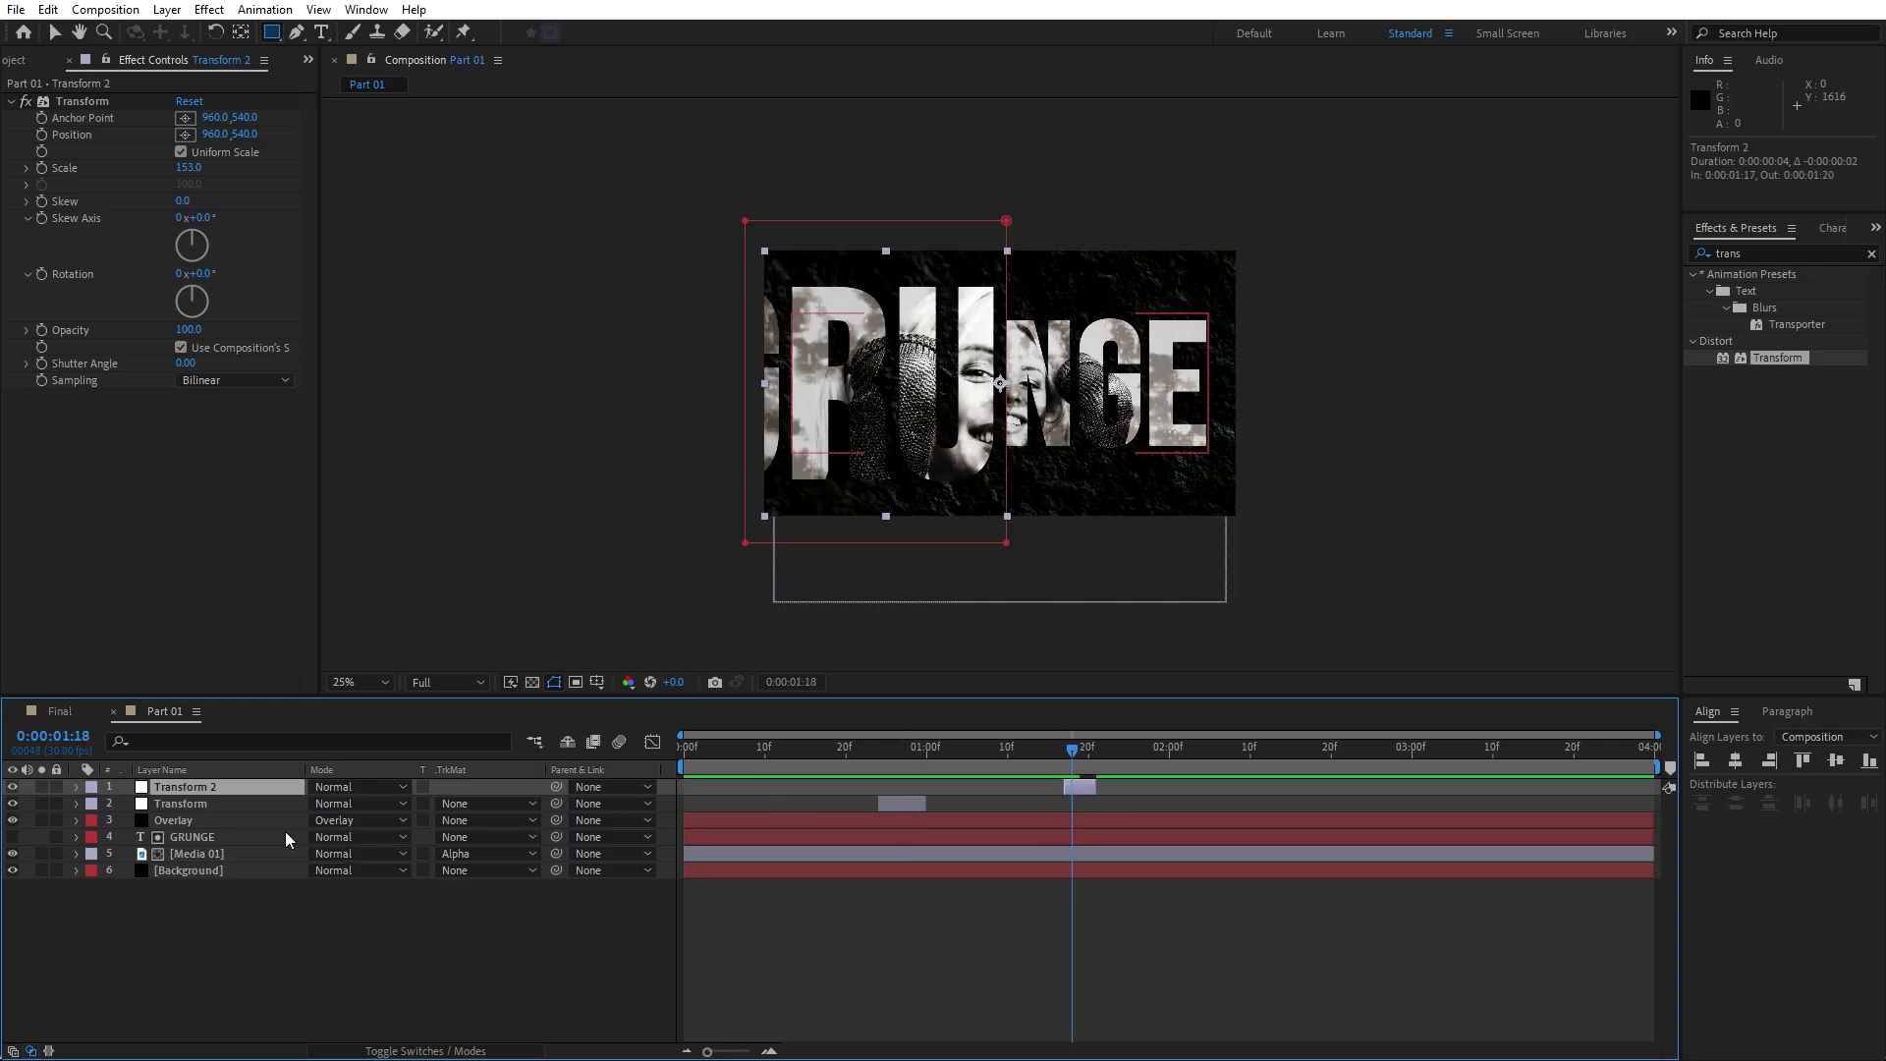
Invert the mask on the Transform 2 layer and preview the scale glitches on the title.
key(m)
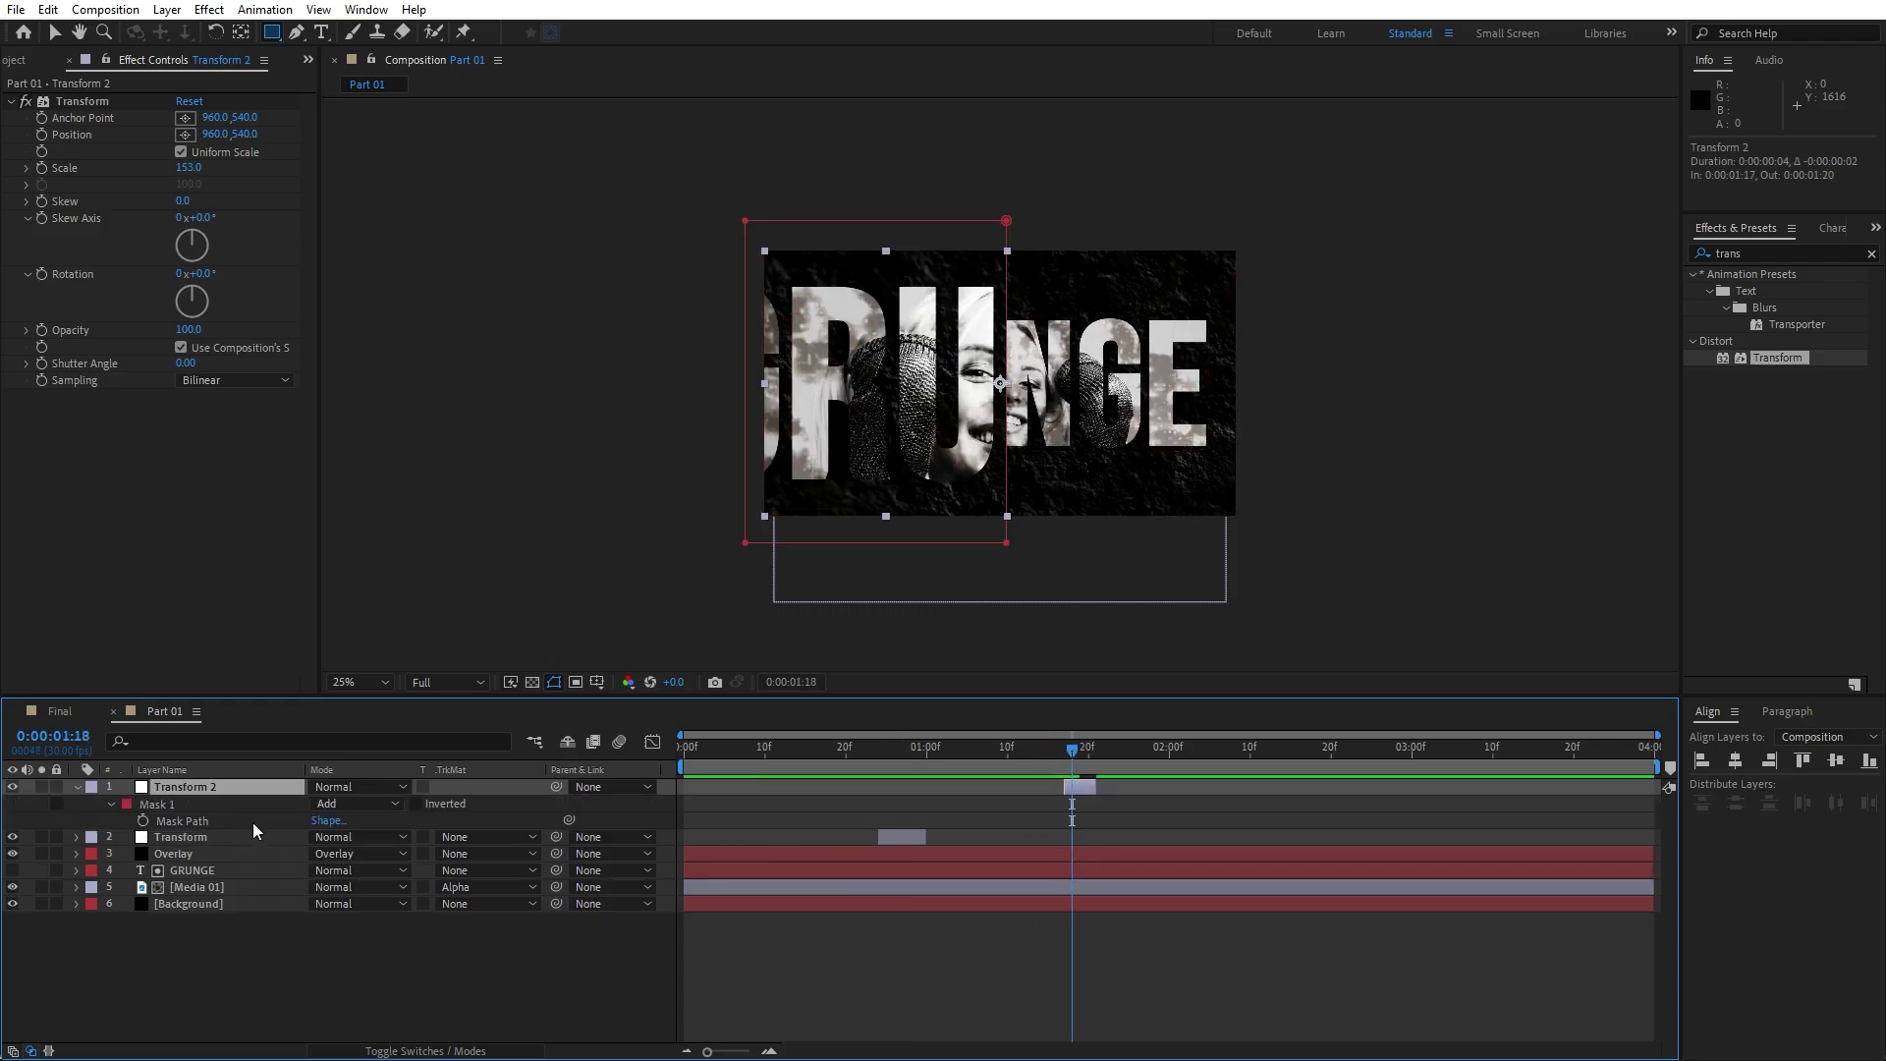
click(417, 803)
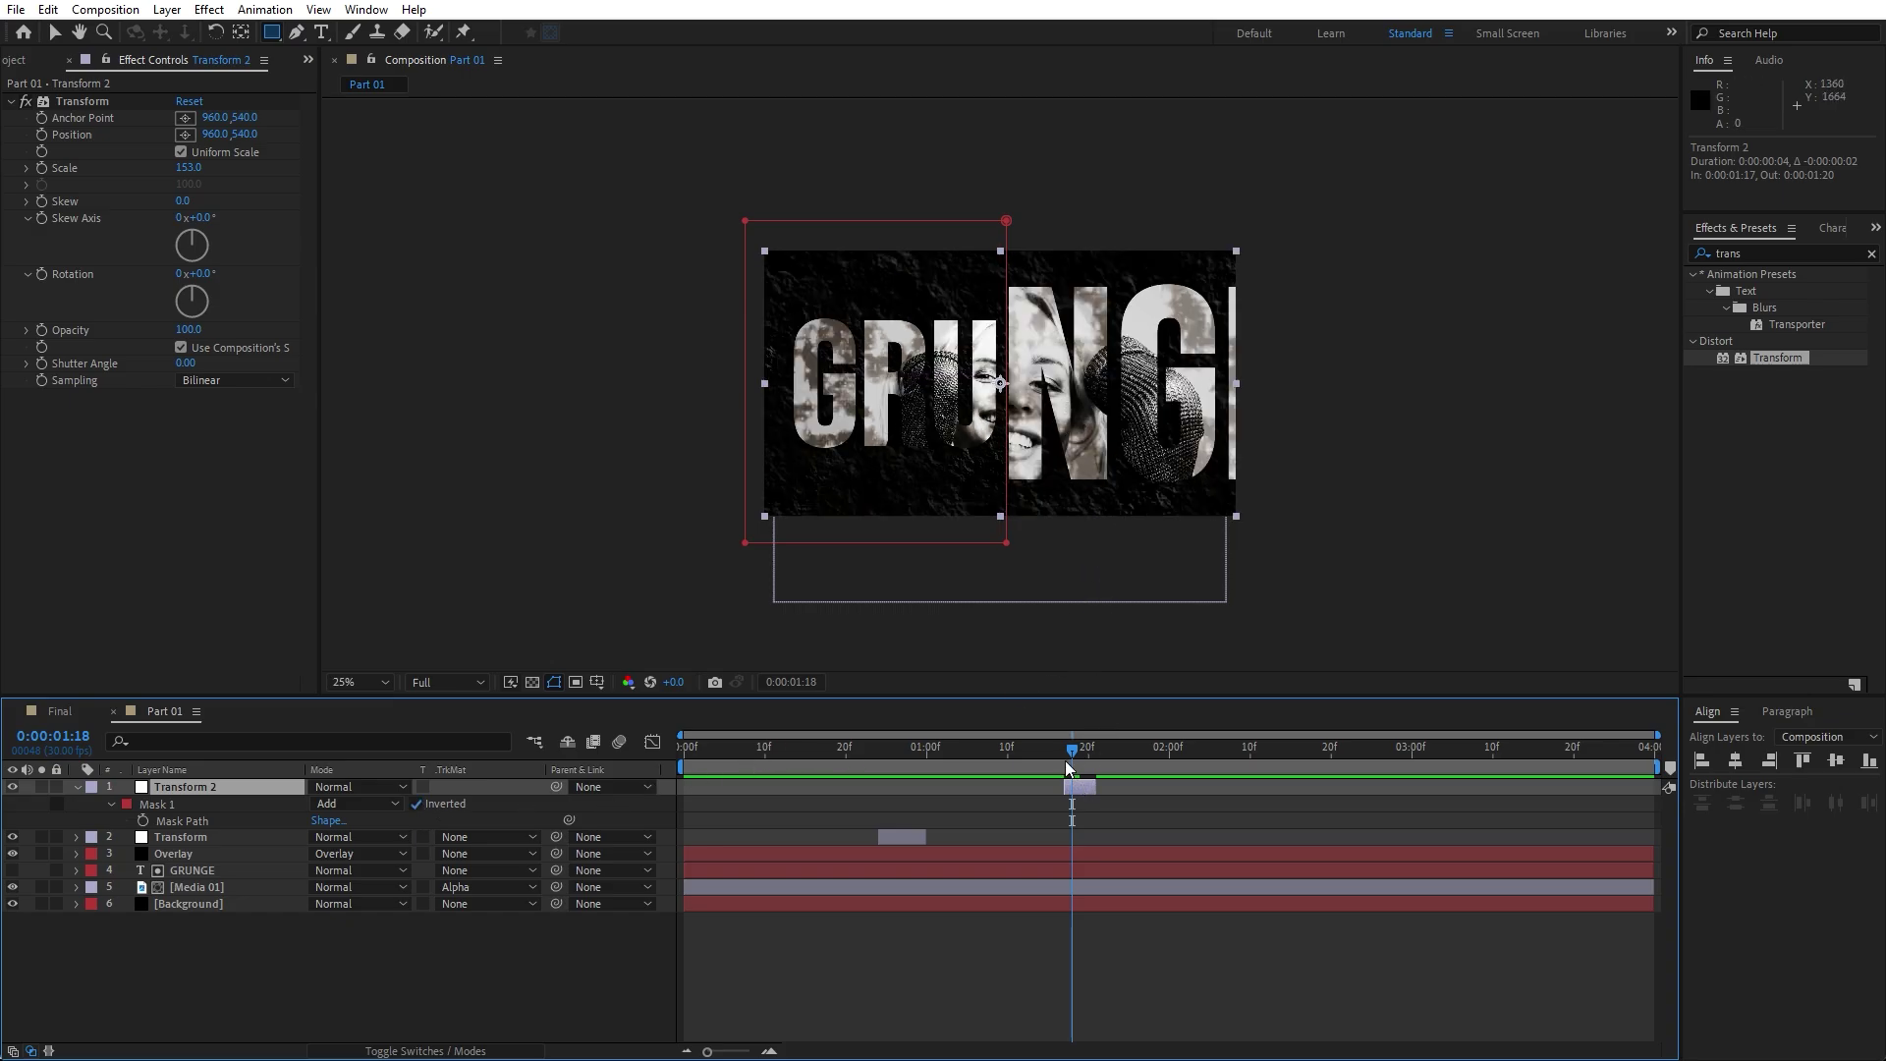
drag(1070, 752, 875, 757)
key(space)
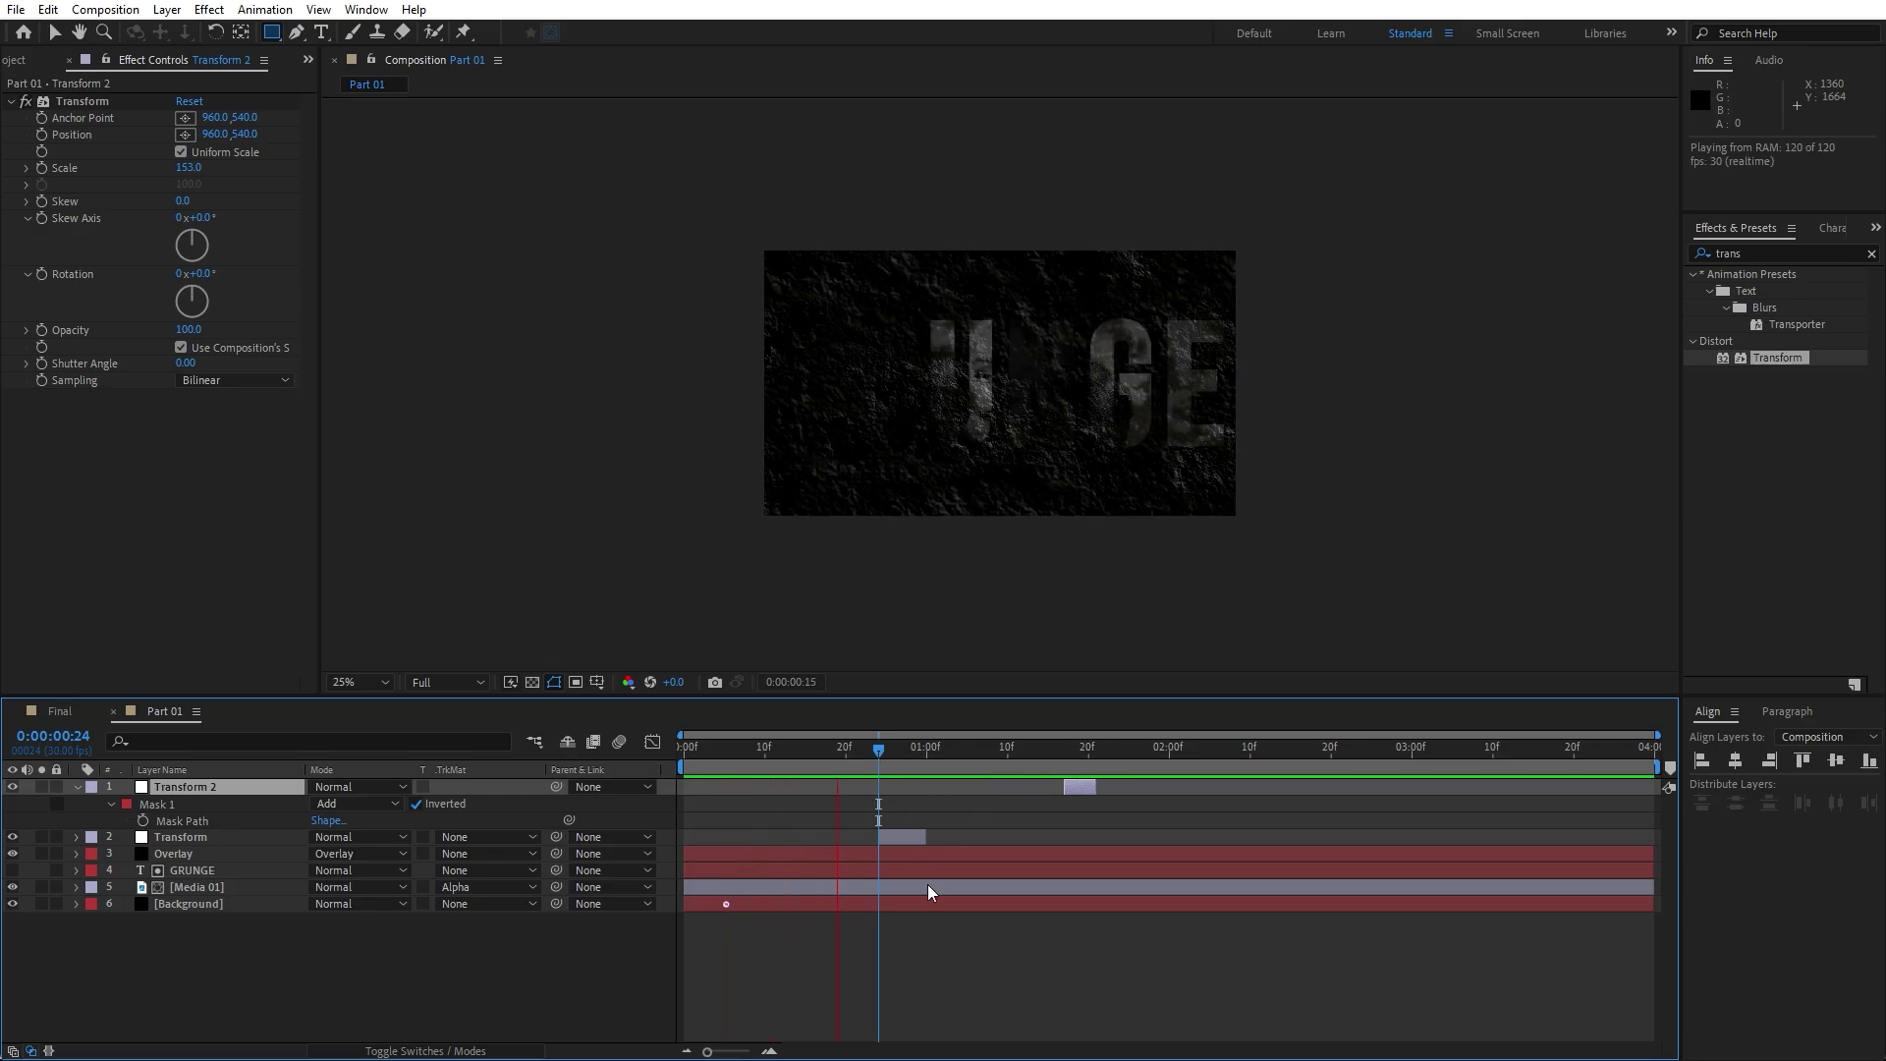
drag(1104, 769, 908, 762)
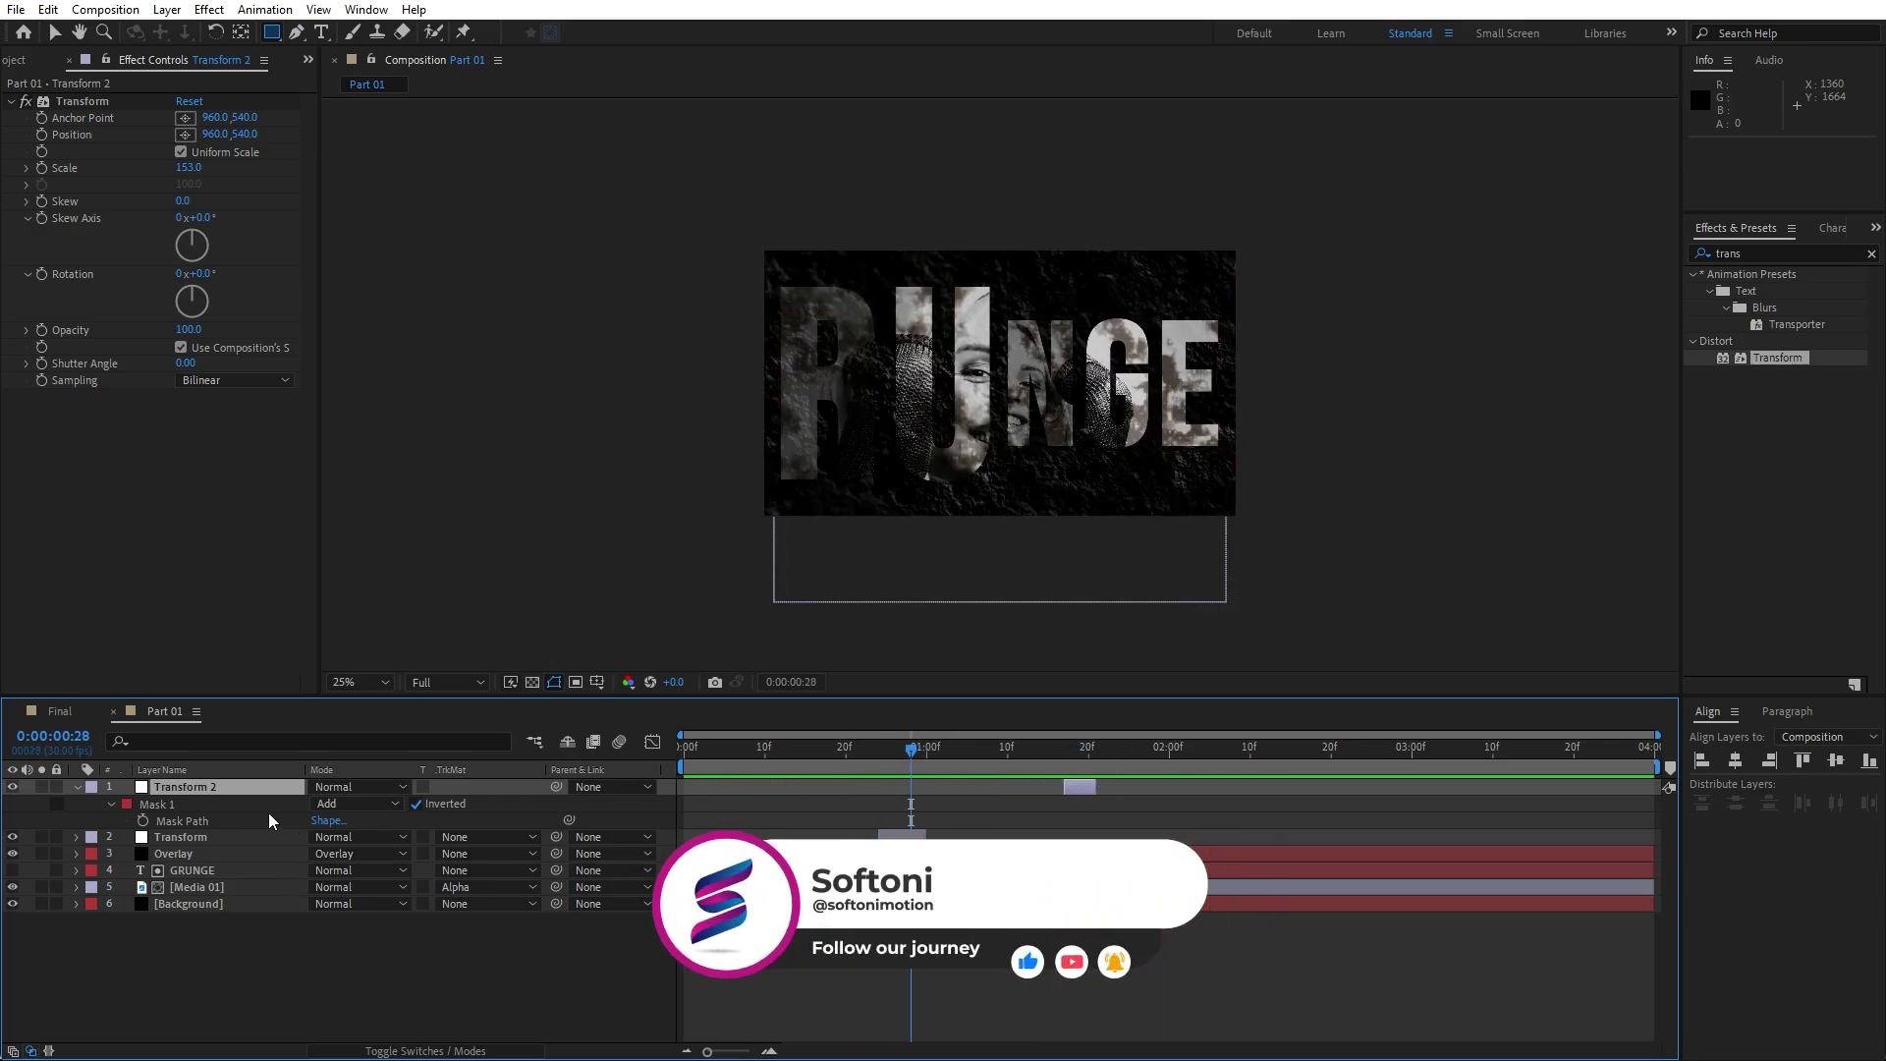
click(79, 787)
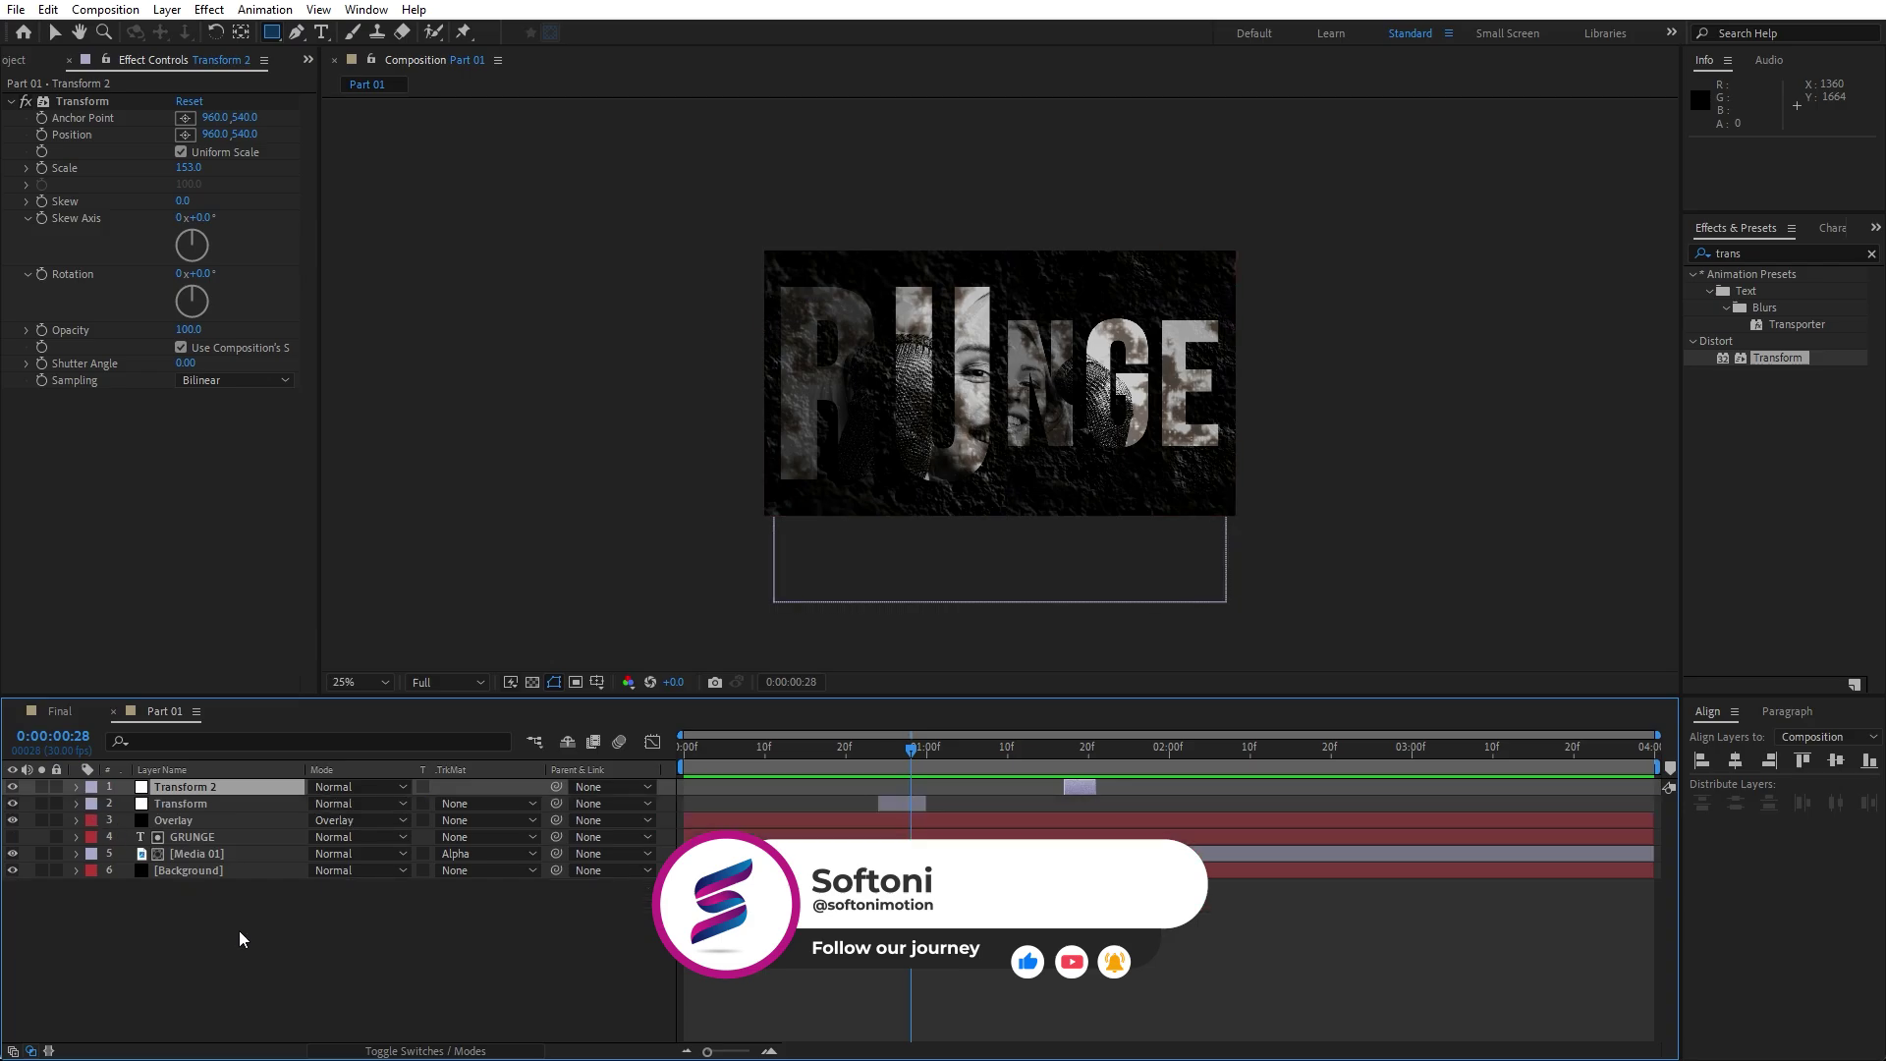
Add another adjustment layer at the top of Part 01 and rename it posterize.
right_click(251, 974)
mouse_move(324, 730)
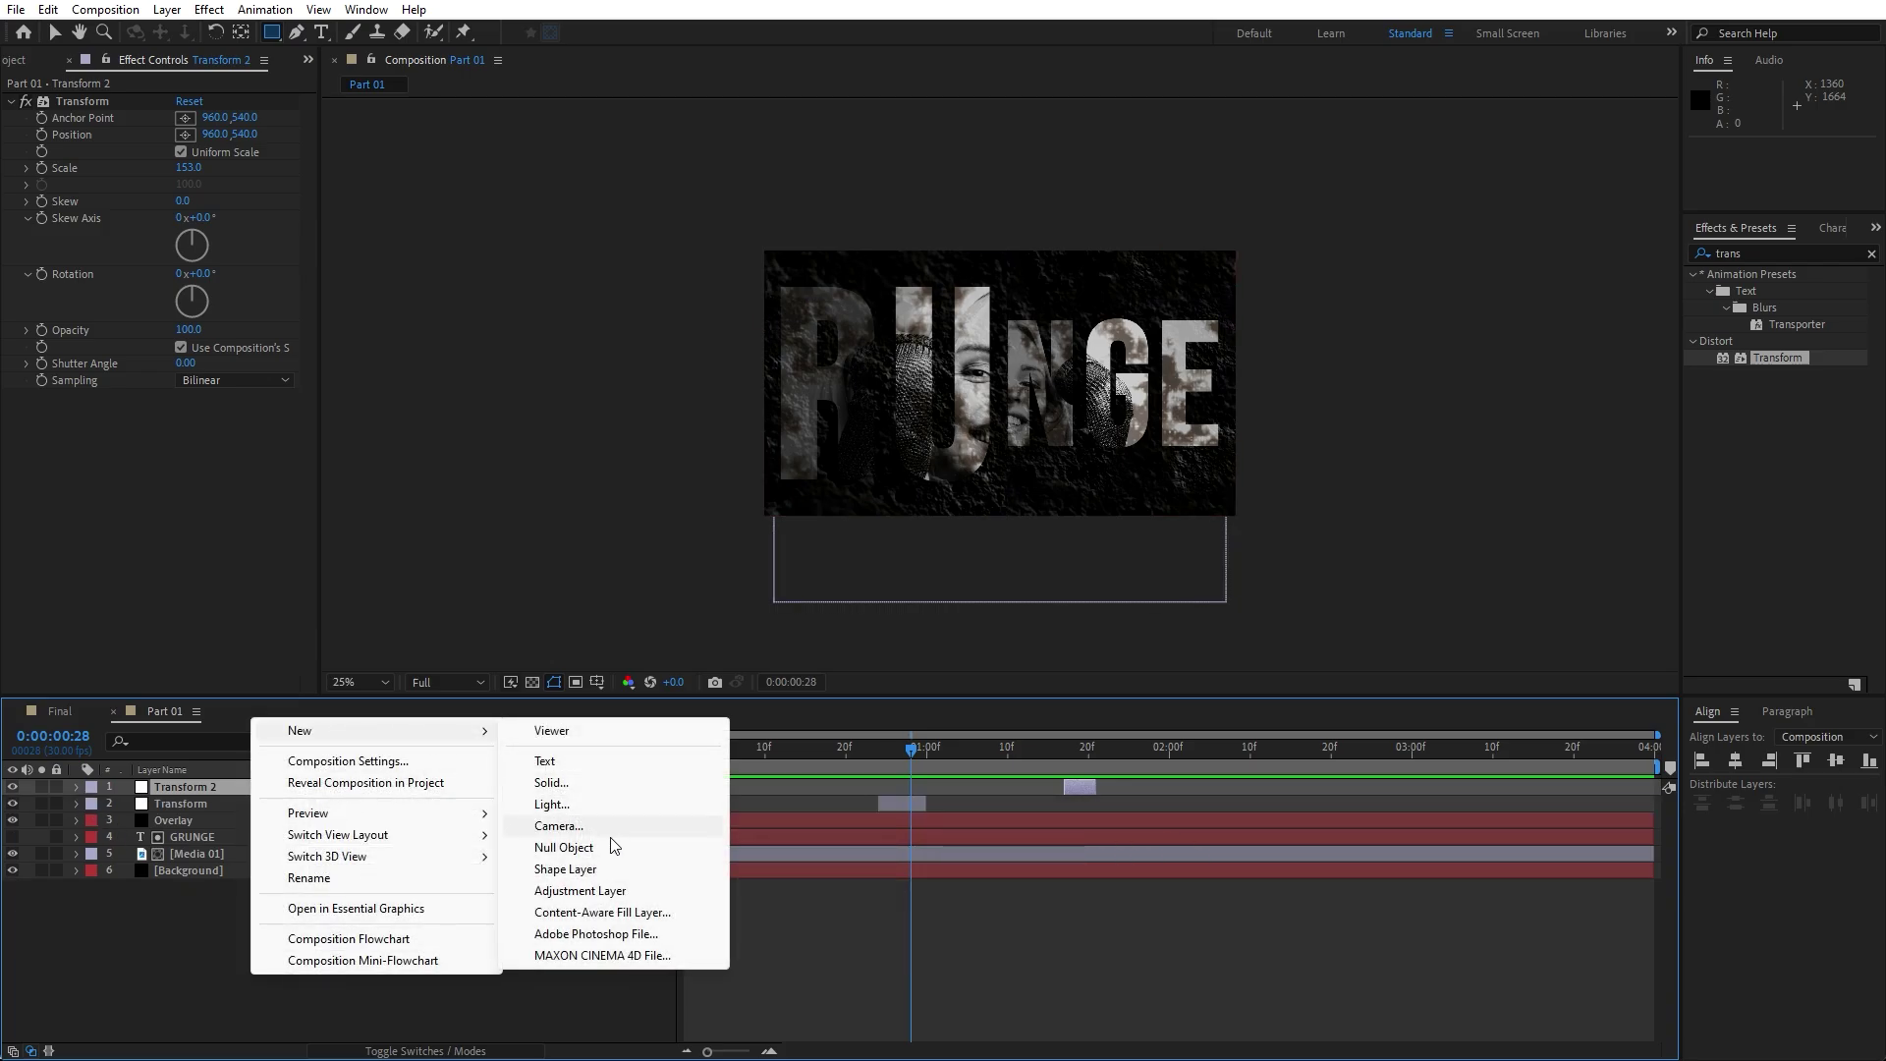
click(627, 889)
key(Return)
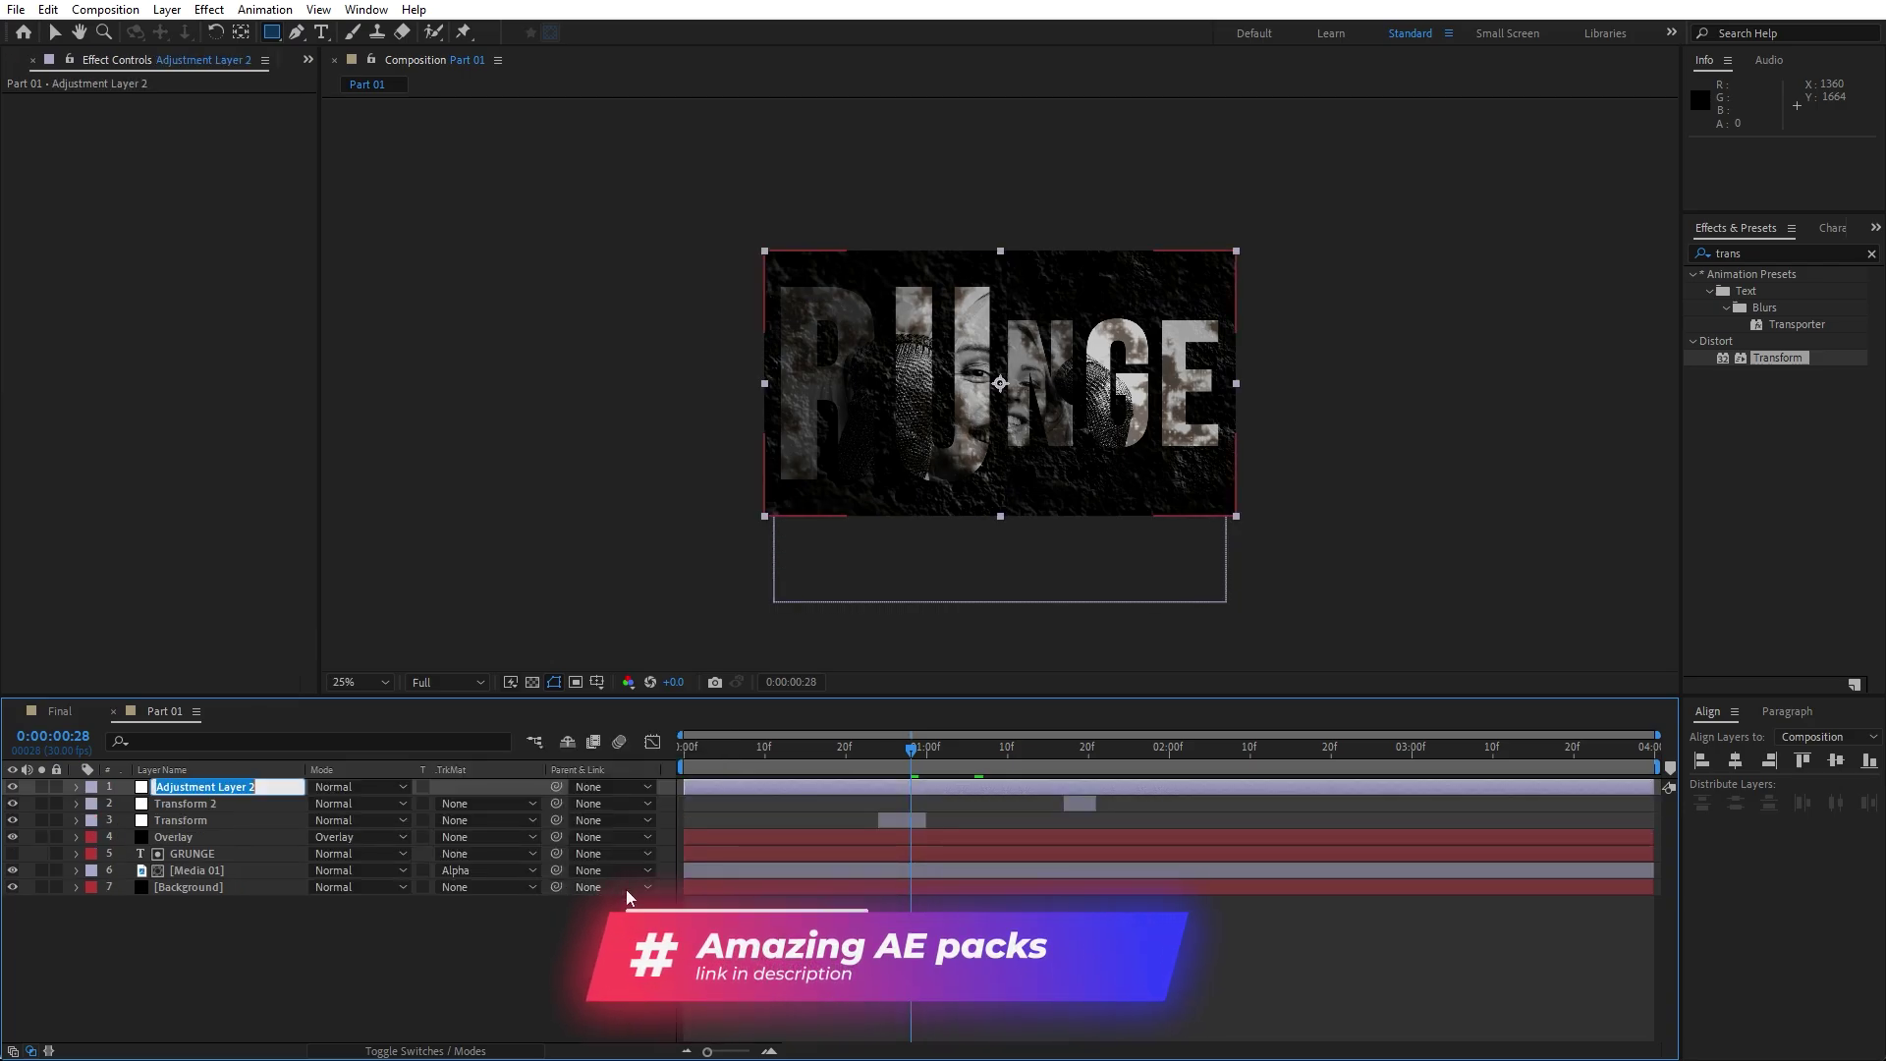
text(posterize)
key(Return)
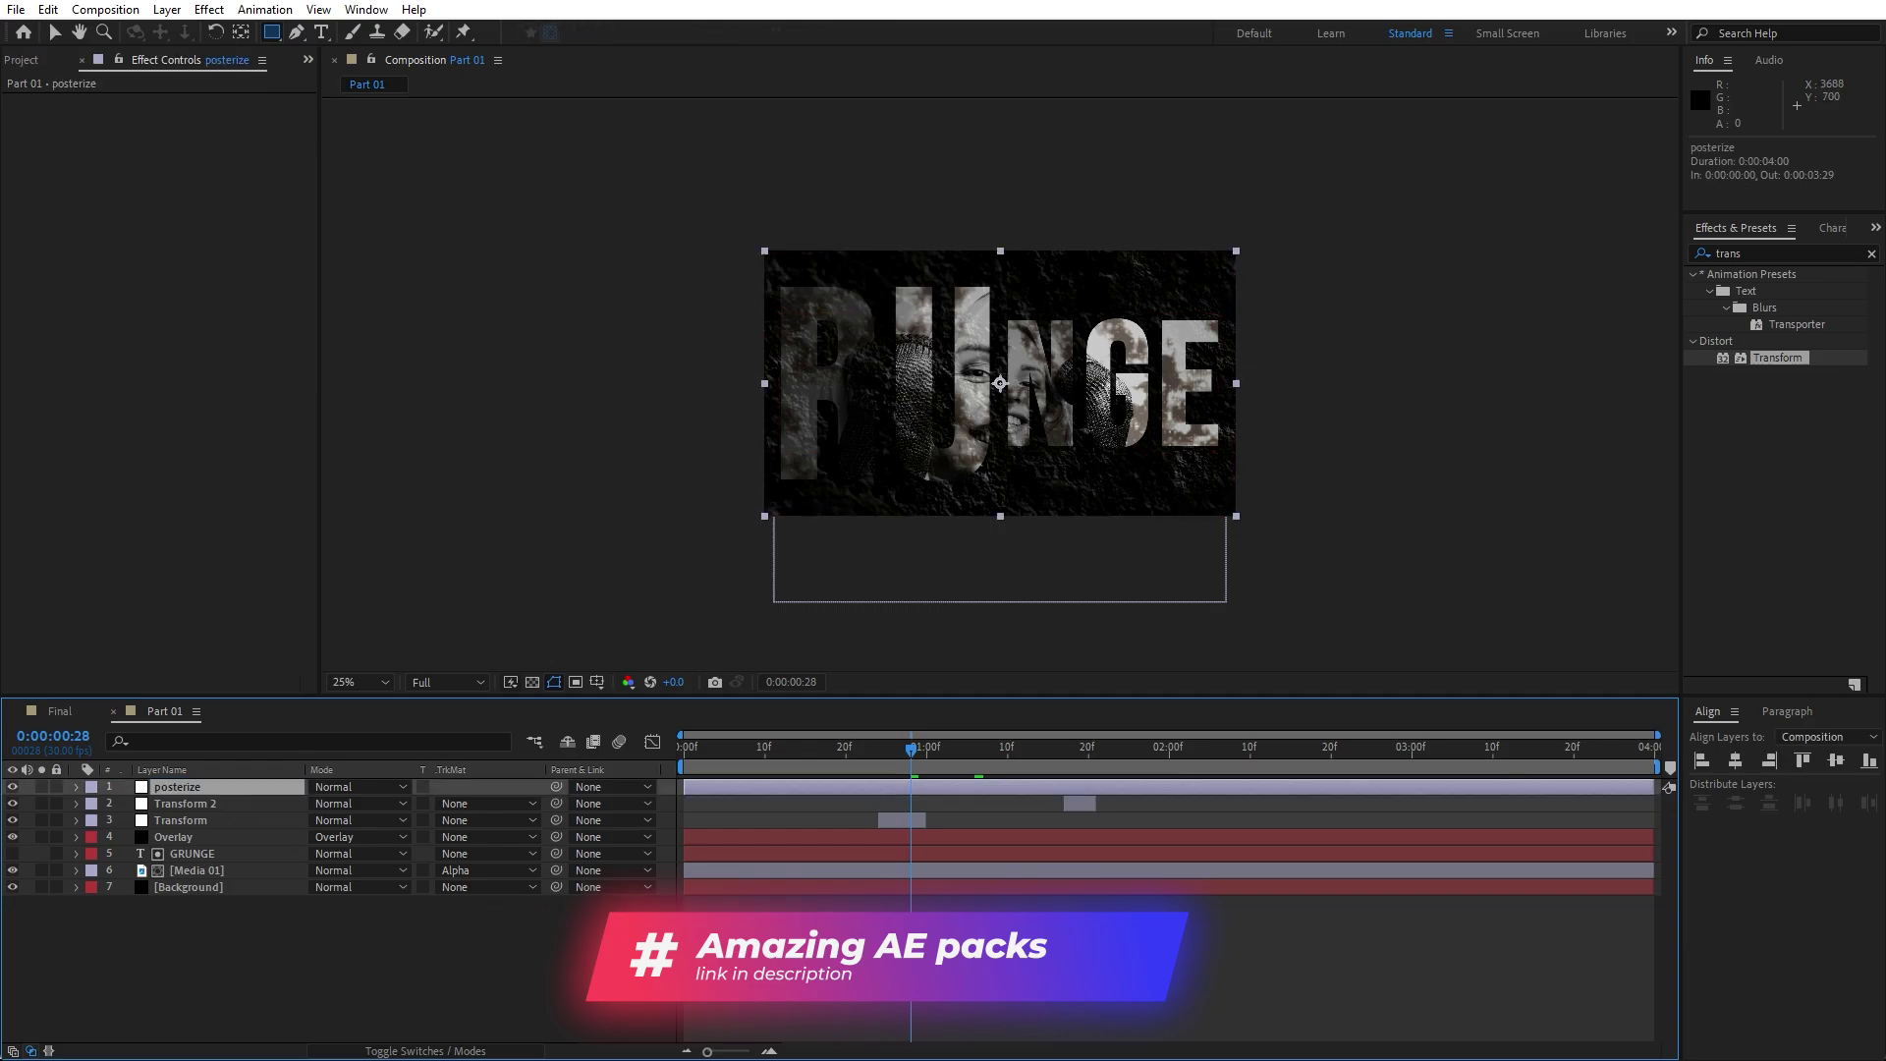
Find the Posterize effect and apply it to the posterize adjustment layer.
click(1783, 253)
text(post)
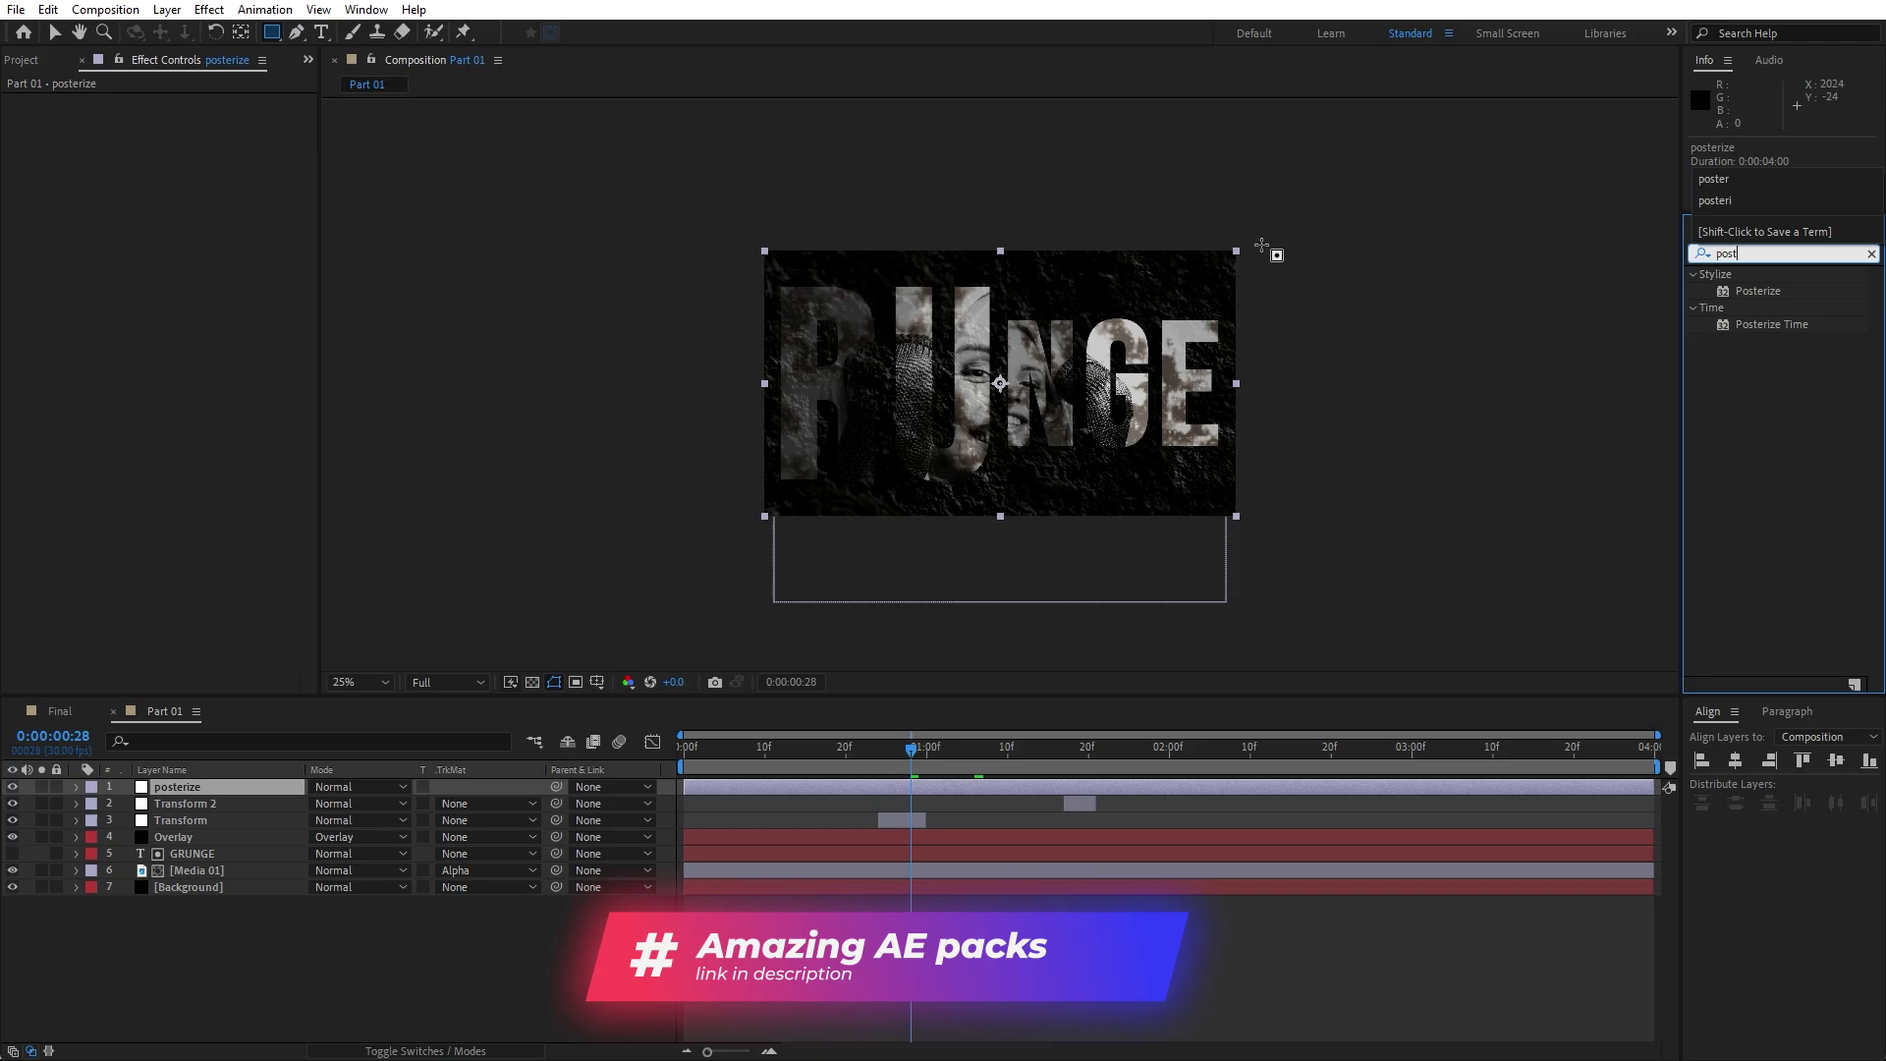
drag(1757, 291, 187, 786)
key(v)
Trim the posterize layer to a seven-frame span from 0:00:01:02 to 0:00:01:08.
drag(685, 786, 918, 786)
key(space)
click(1152, 763)
key(ctrl+shift+d)
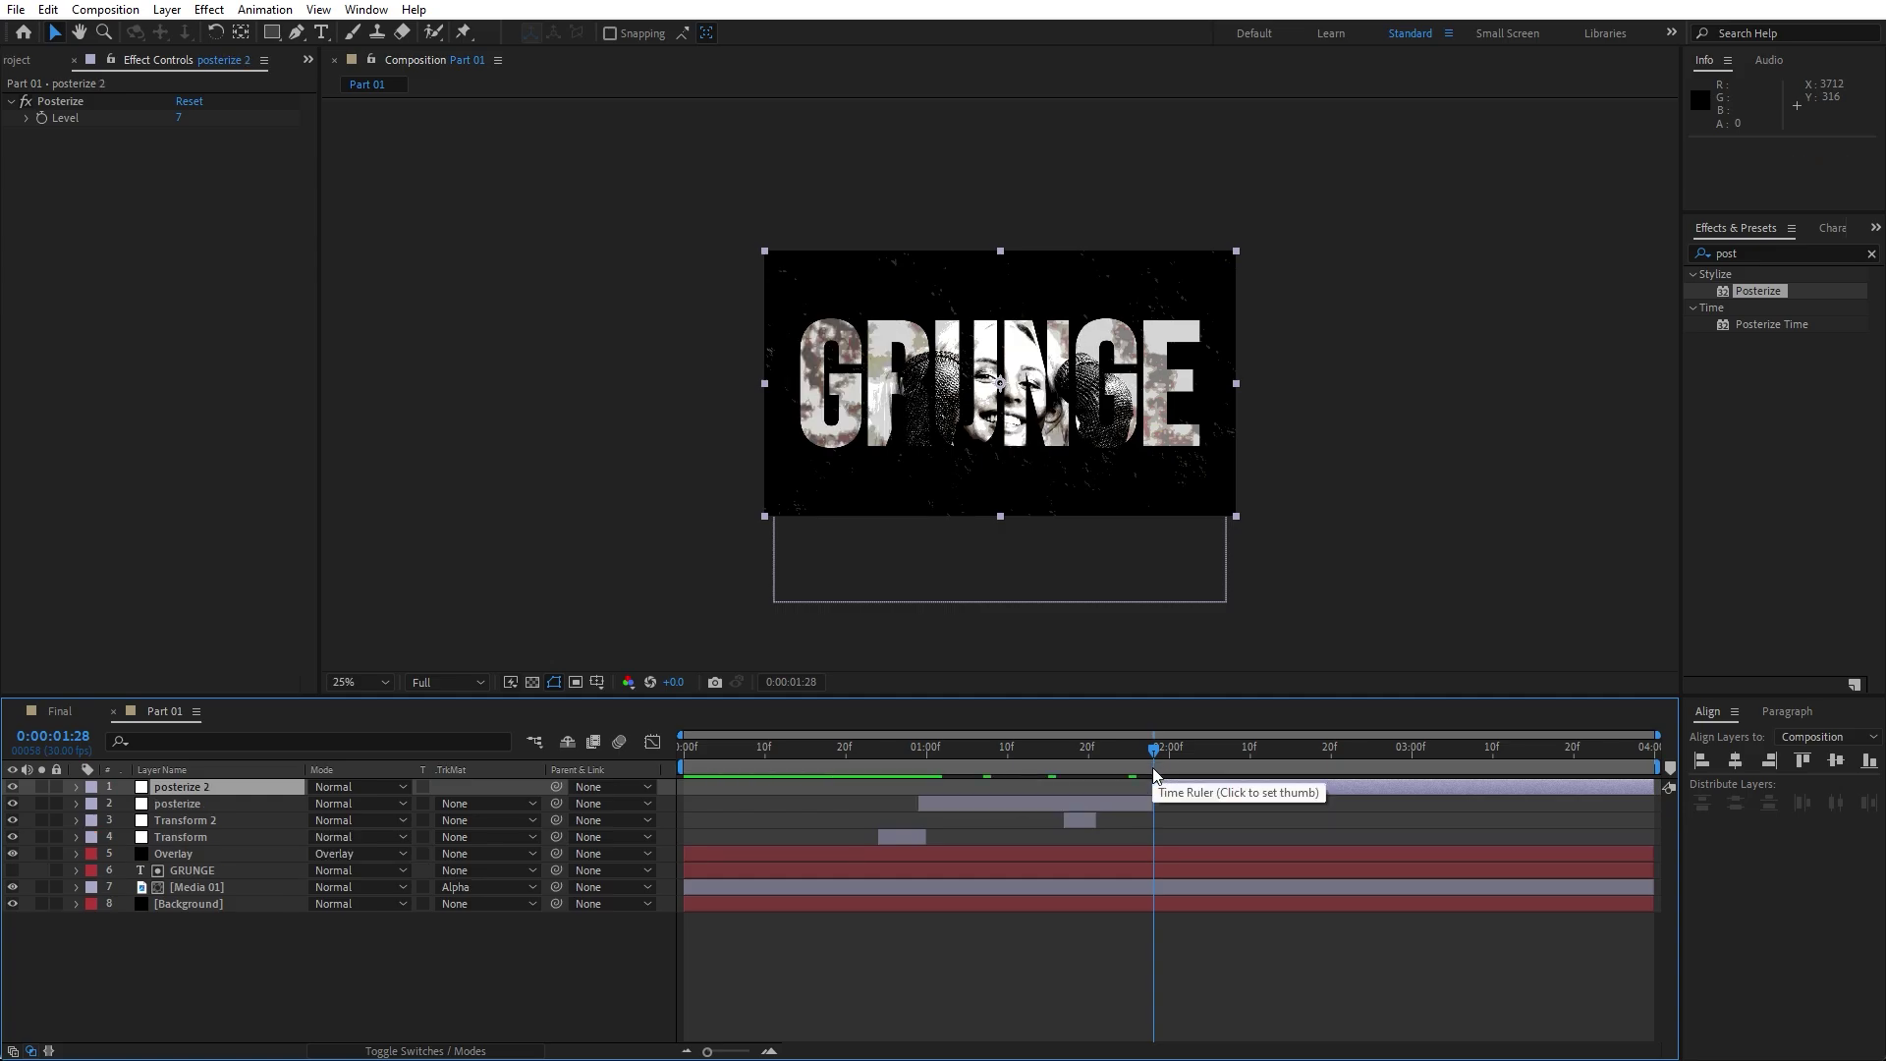
key(Delete)
drag(1152, 786, 990, 785)
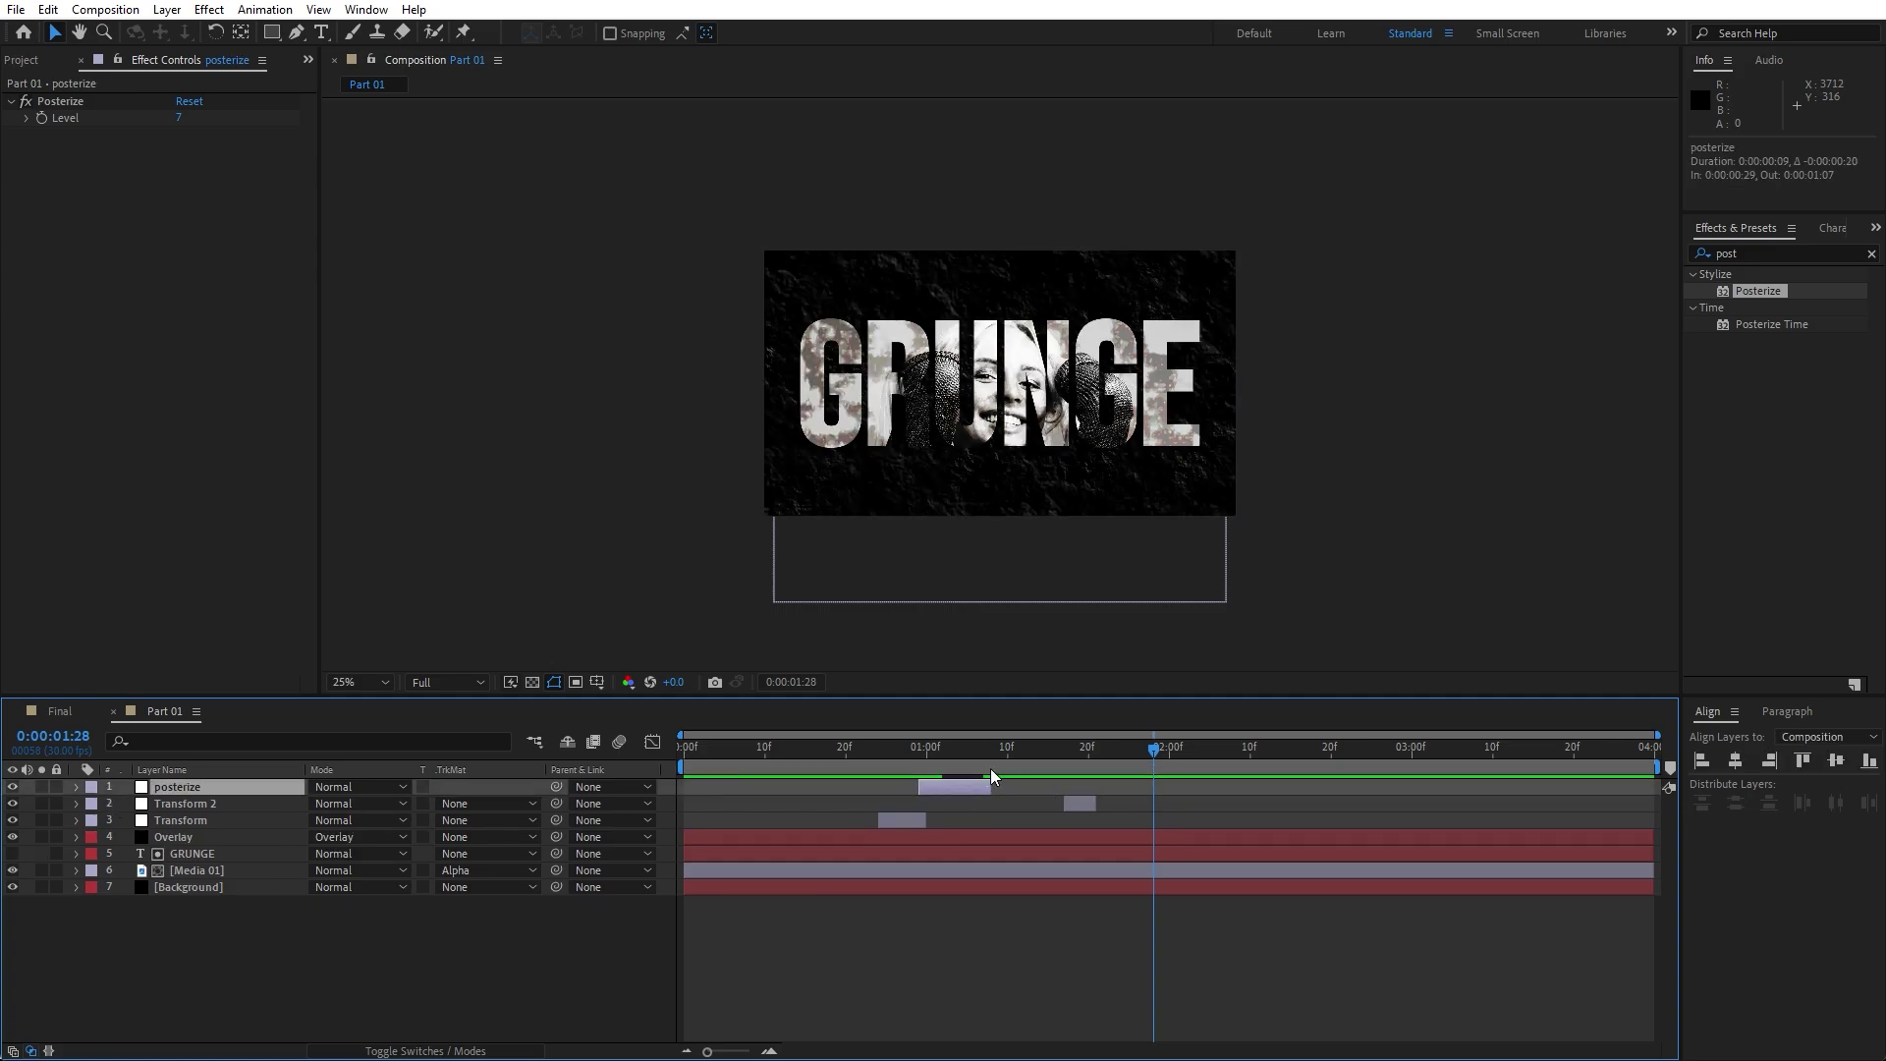
click(949, 761)
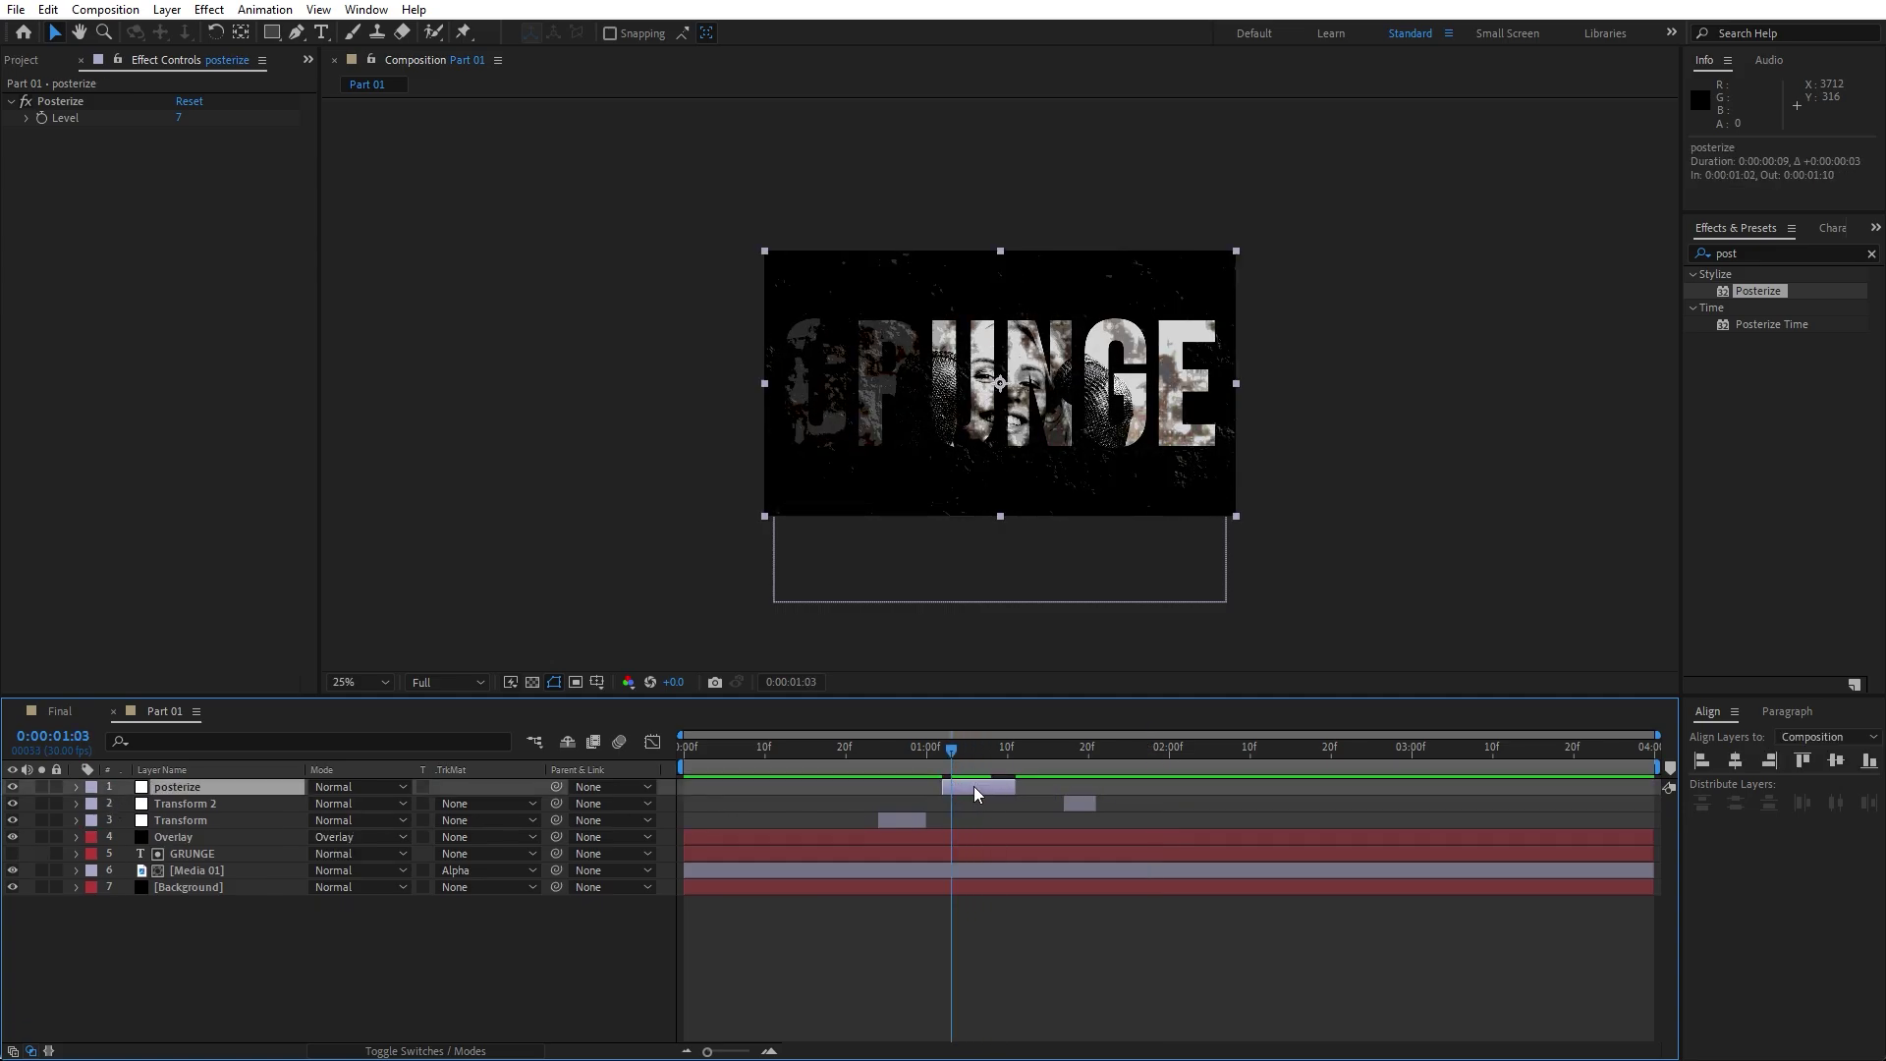
drag(1018, 794, 1002, 793)
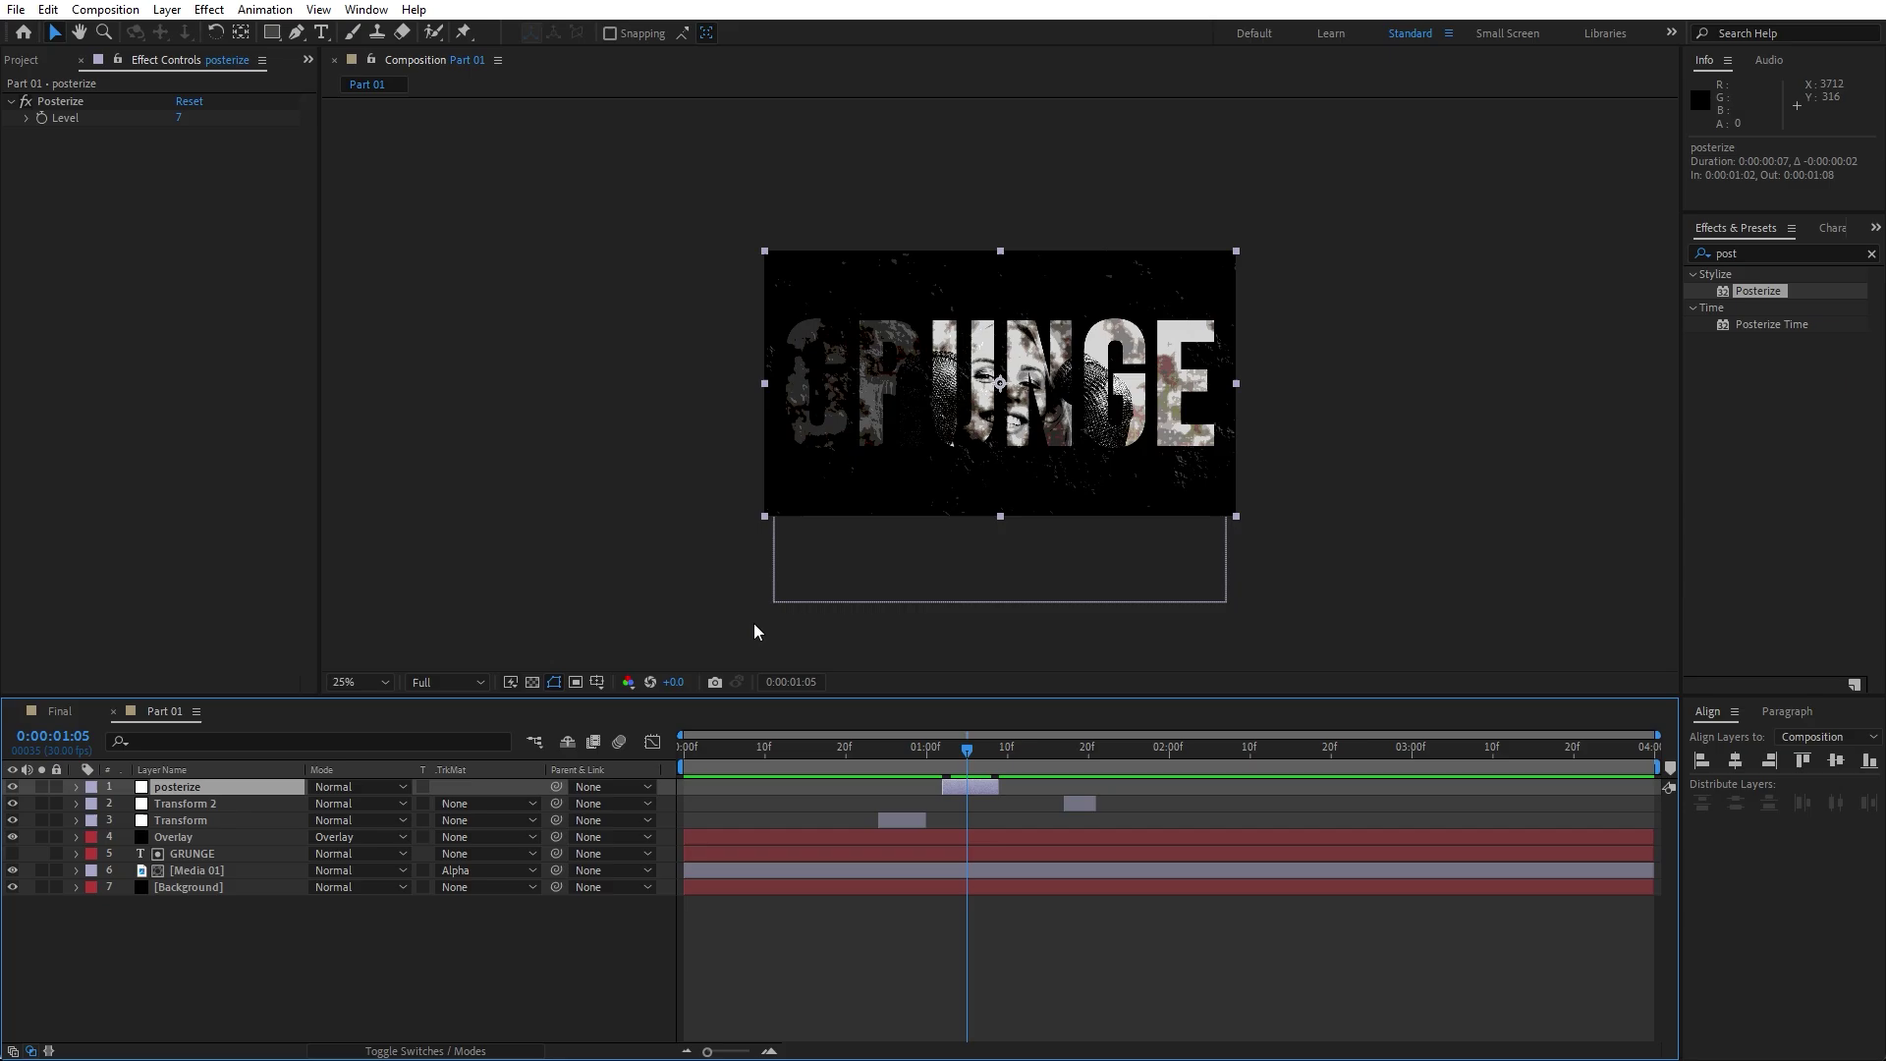
Set the Posterize level to 4, shift the shortened posterize layer to just before 0:00:02:00, and preview the animation.
click(172, 118)
drag(173, 119, 158, 127)
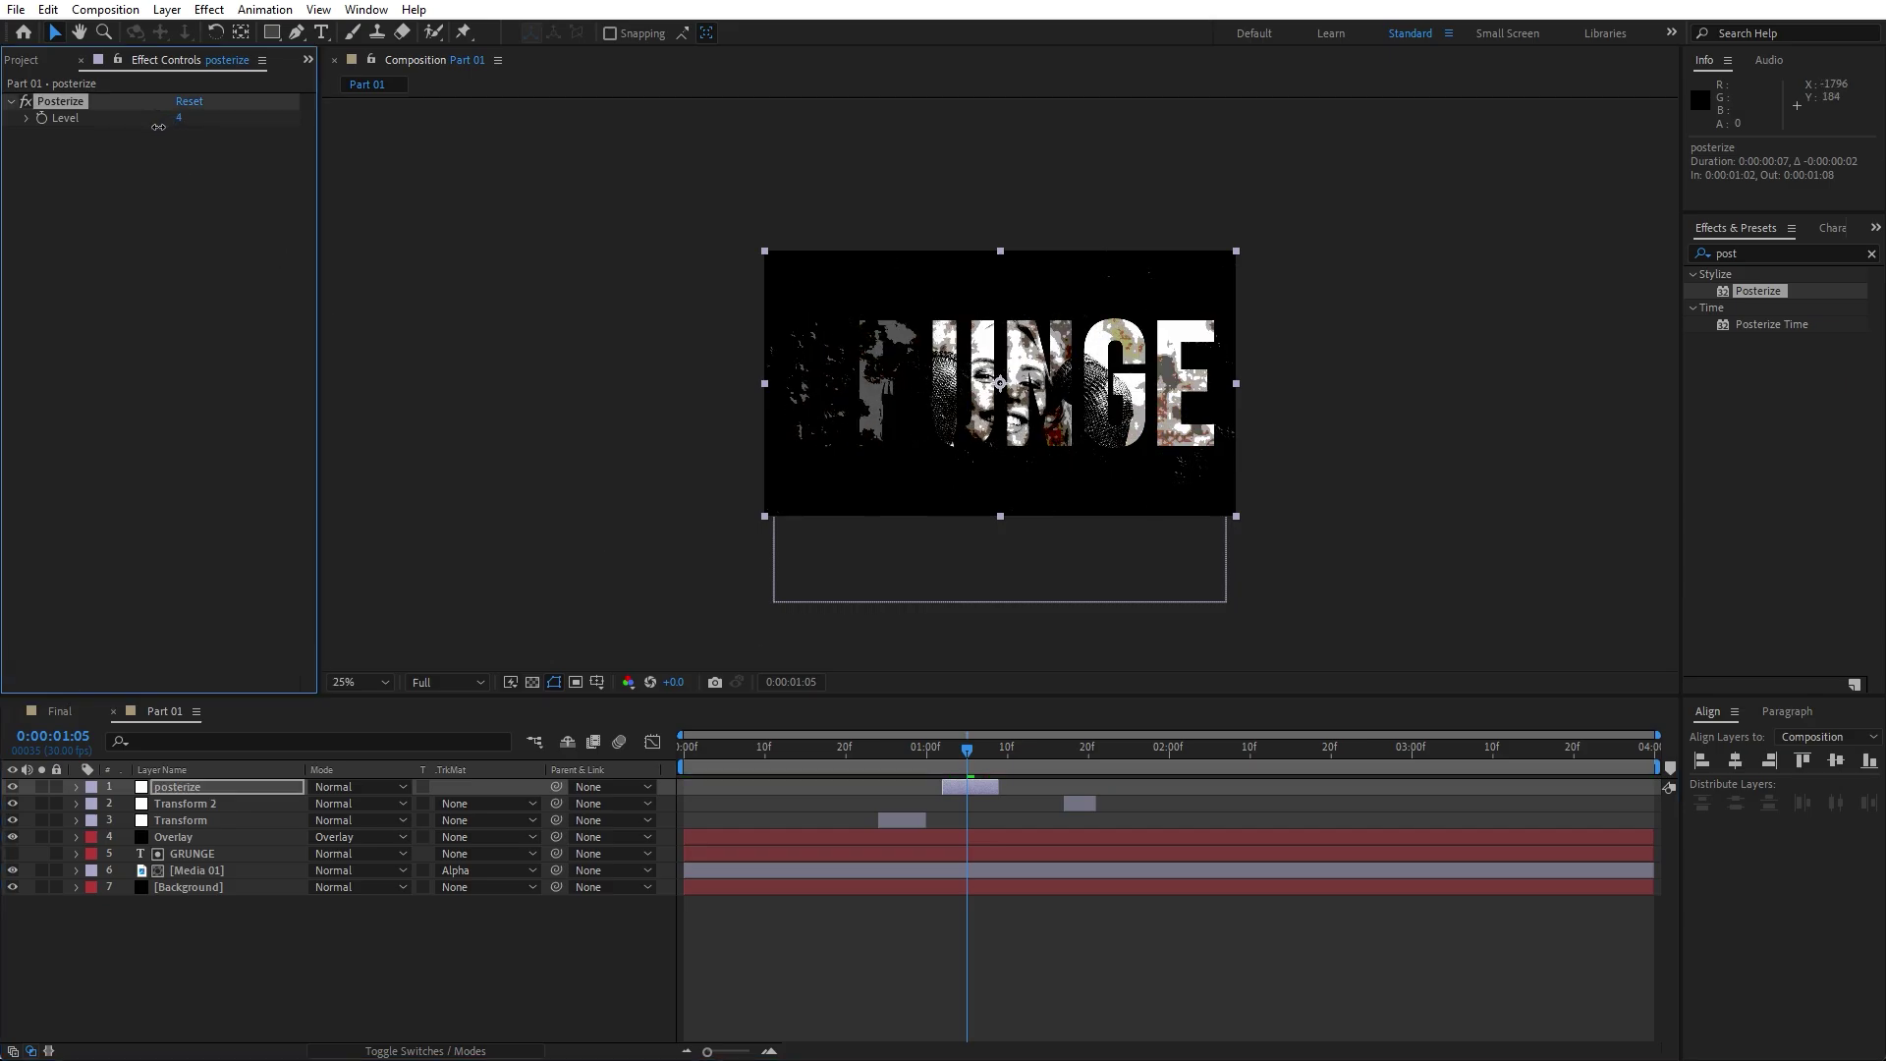
drag(976, 785, 1162, 786)
click(1047, 751)
key(space)
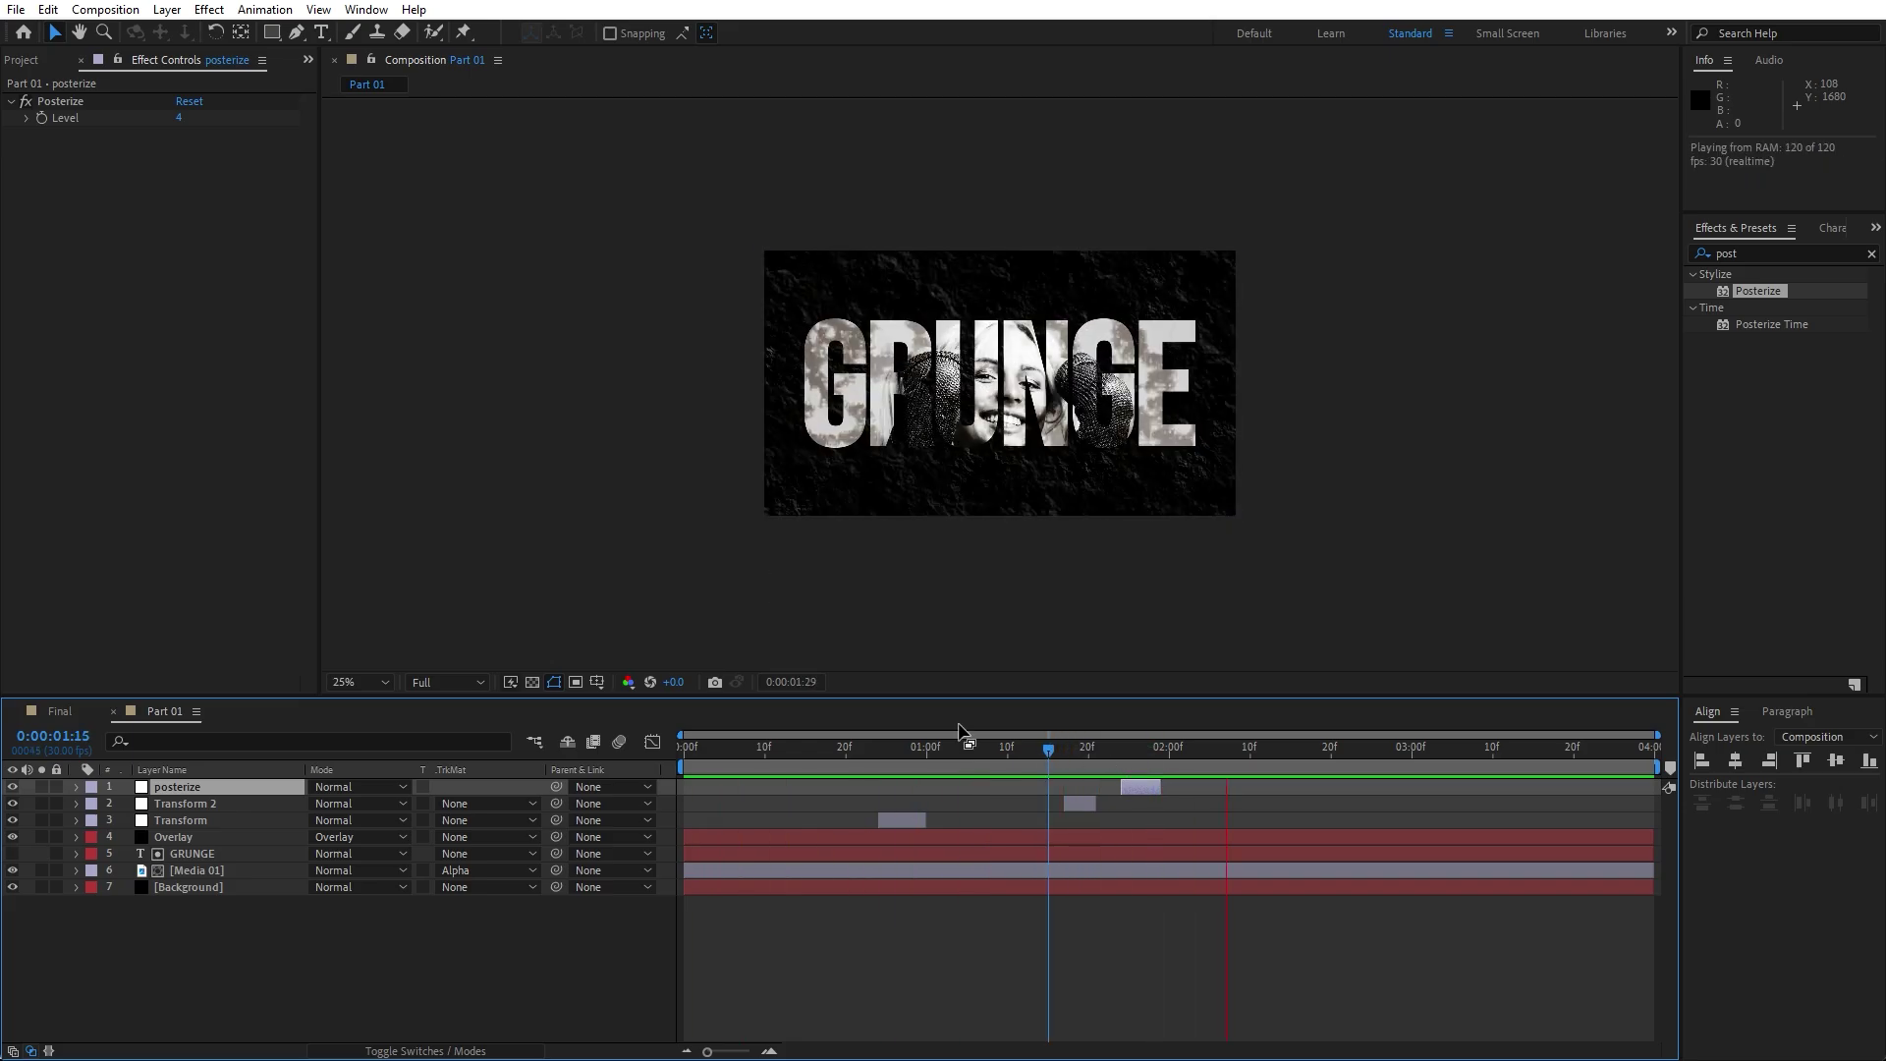
Add a new adjustment layer at the top of Part 01 and rename it Mr Smoothie.
drag(1141, 750, 764, 776)
right_click(207, 977)
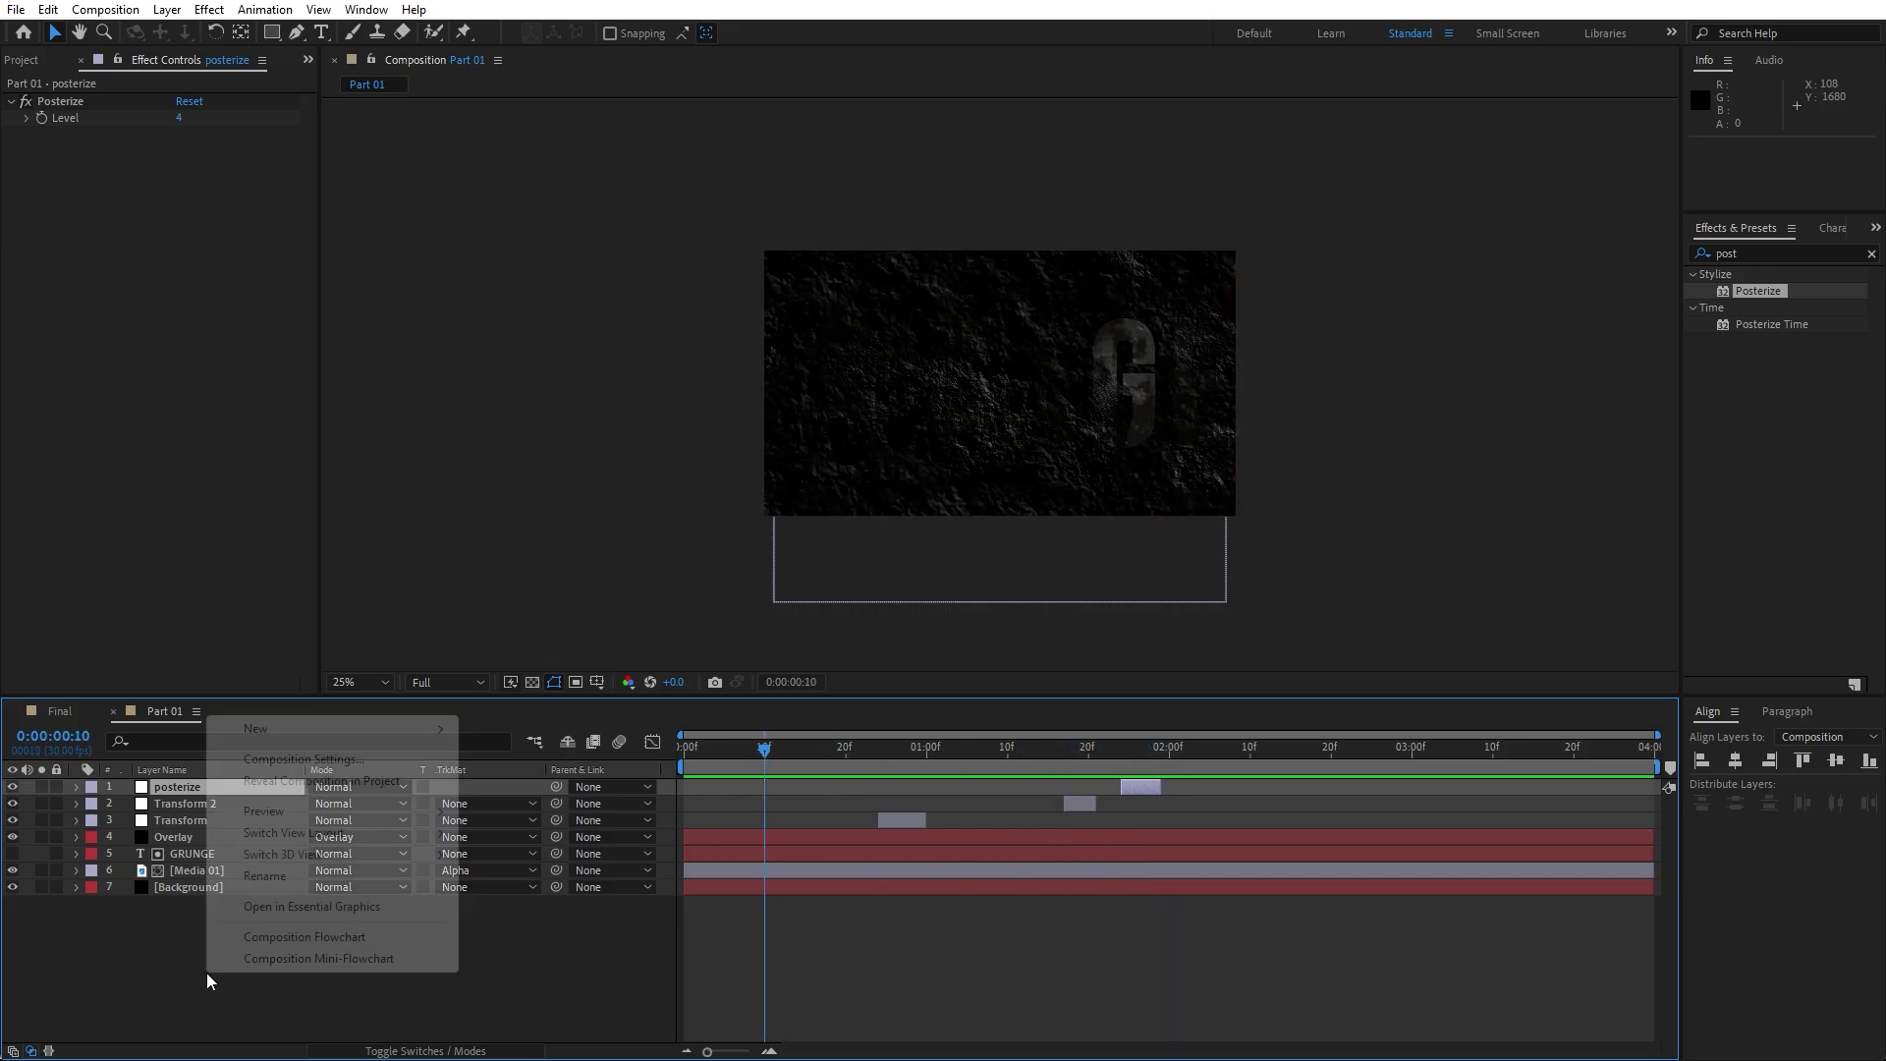
mouse_move(429, 732)
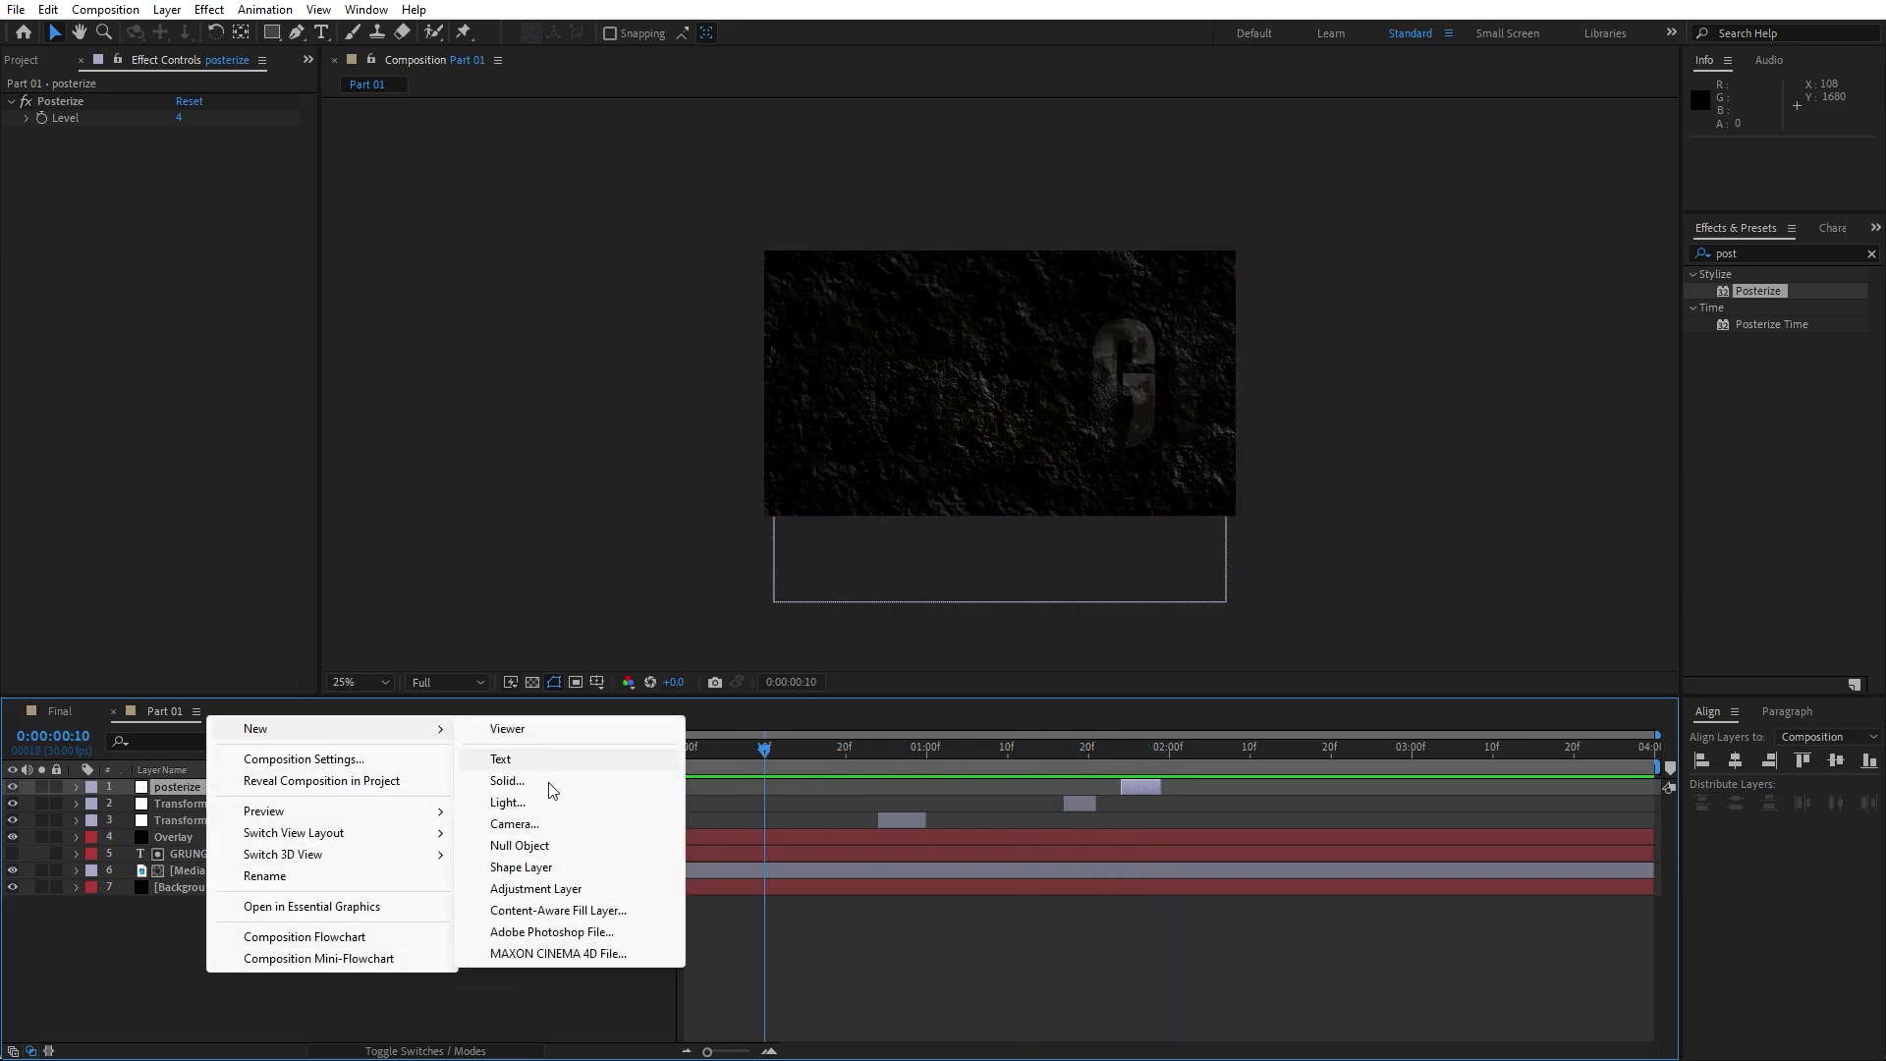
click(556, 891)
key(Return)
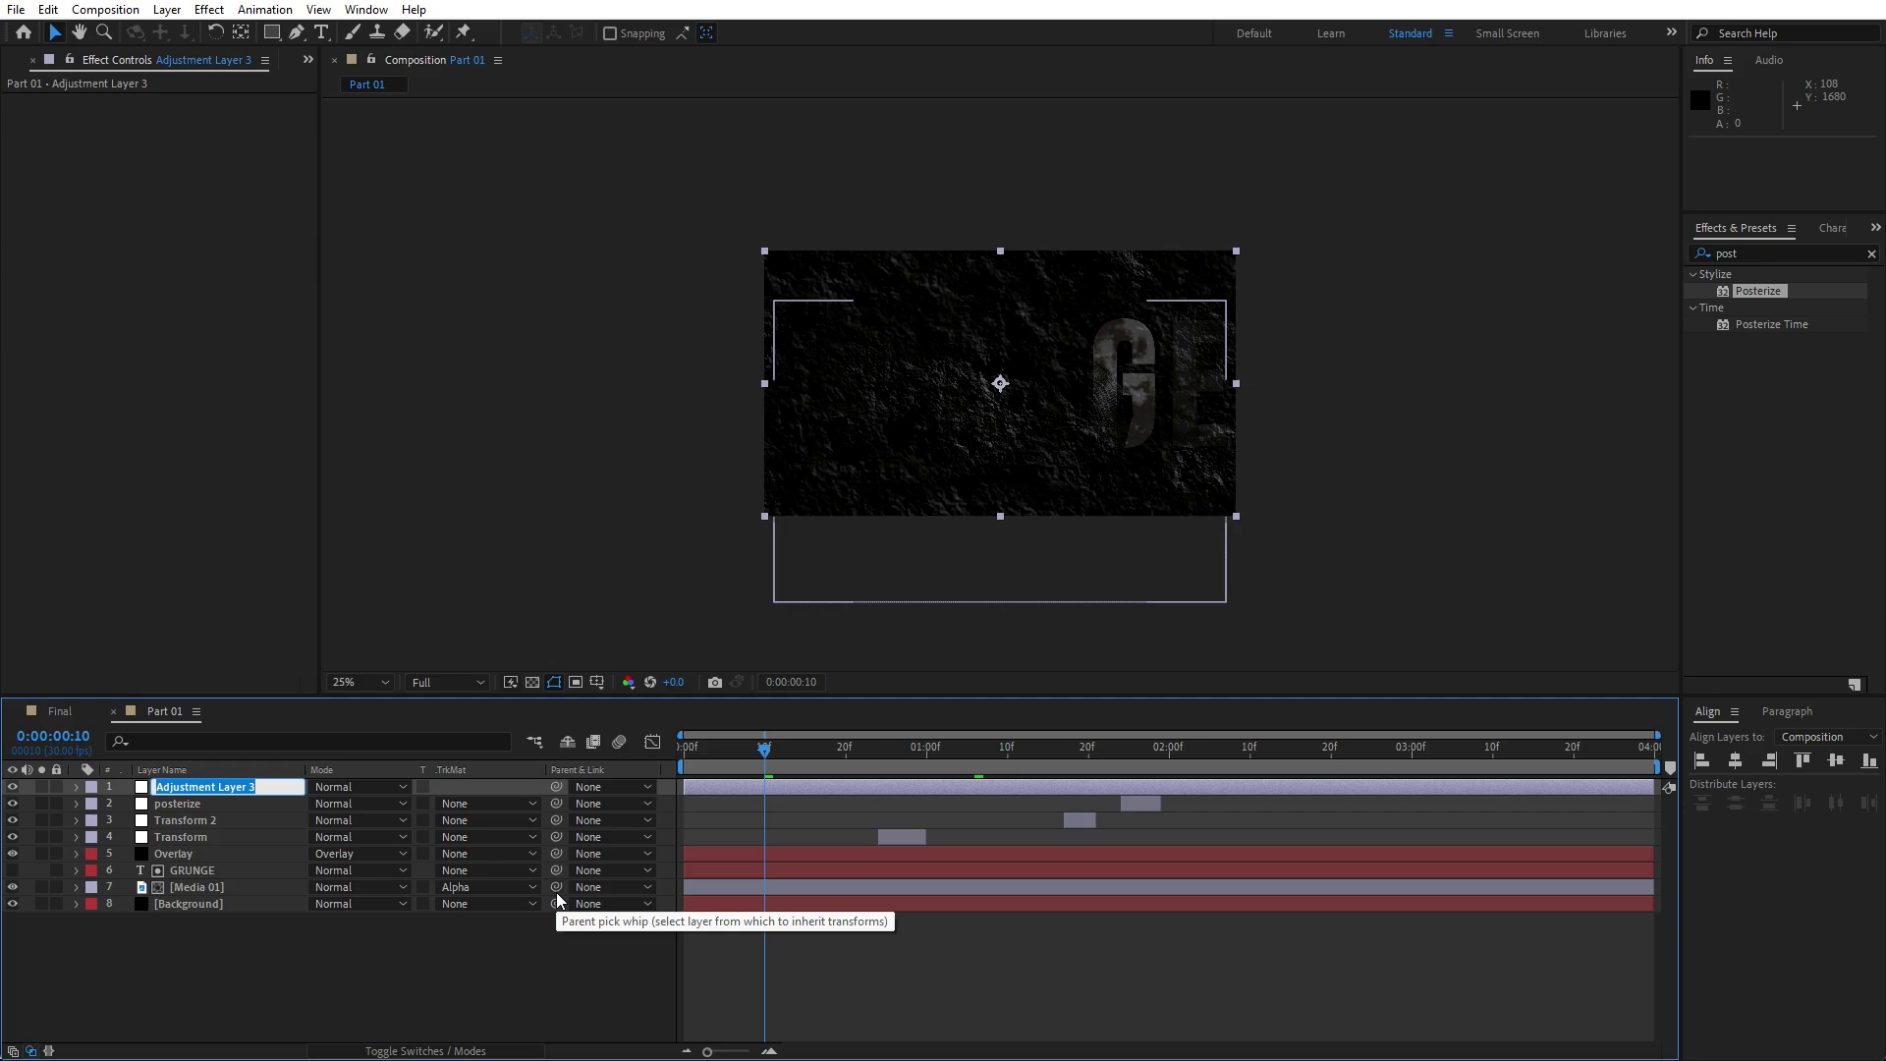
text(Mr Smoothie)
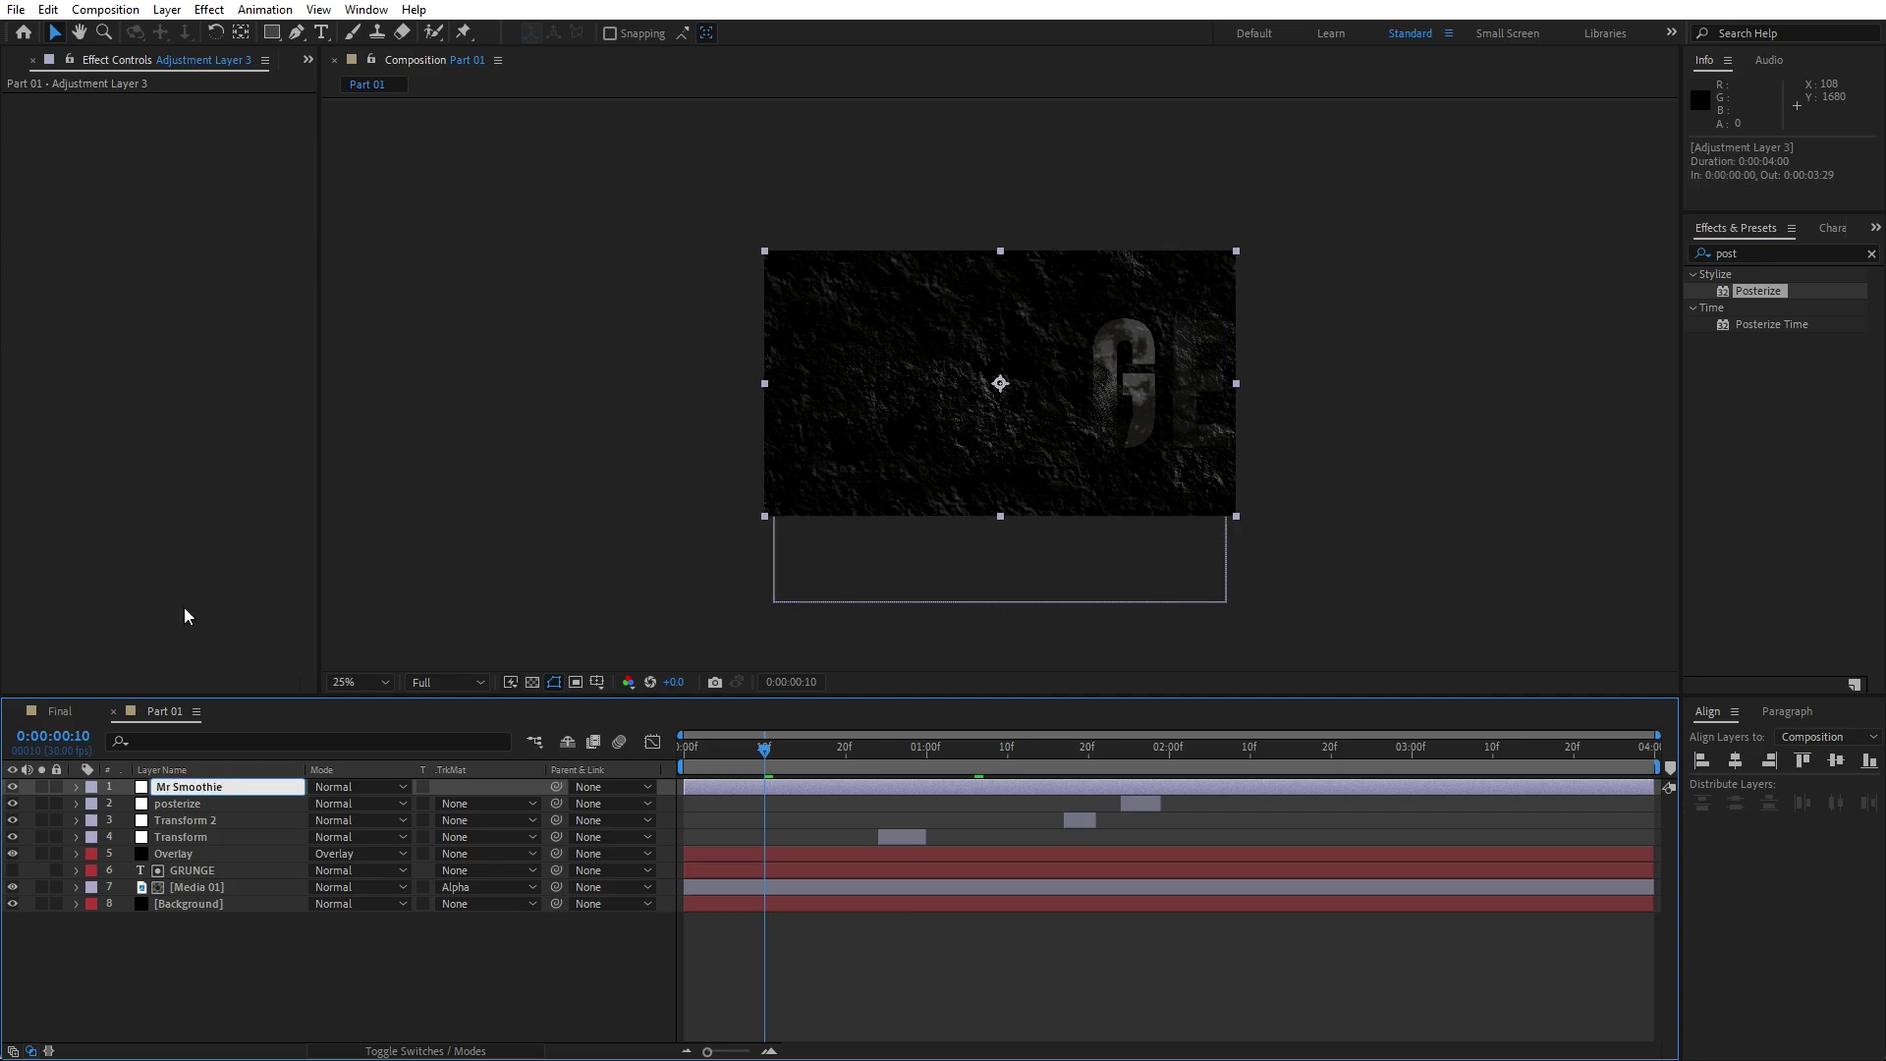
key(Return)
click(253, 959)
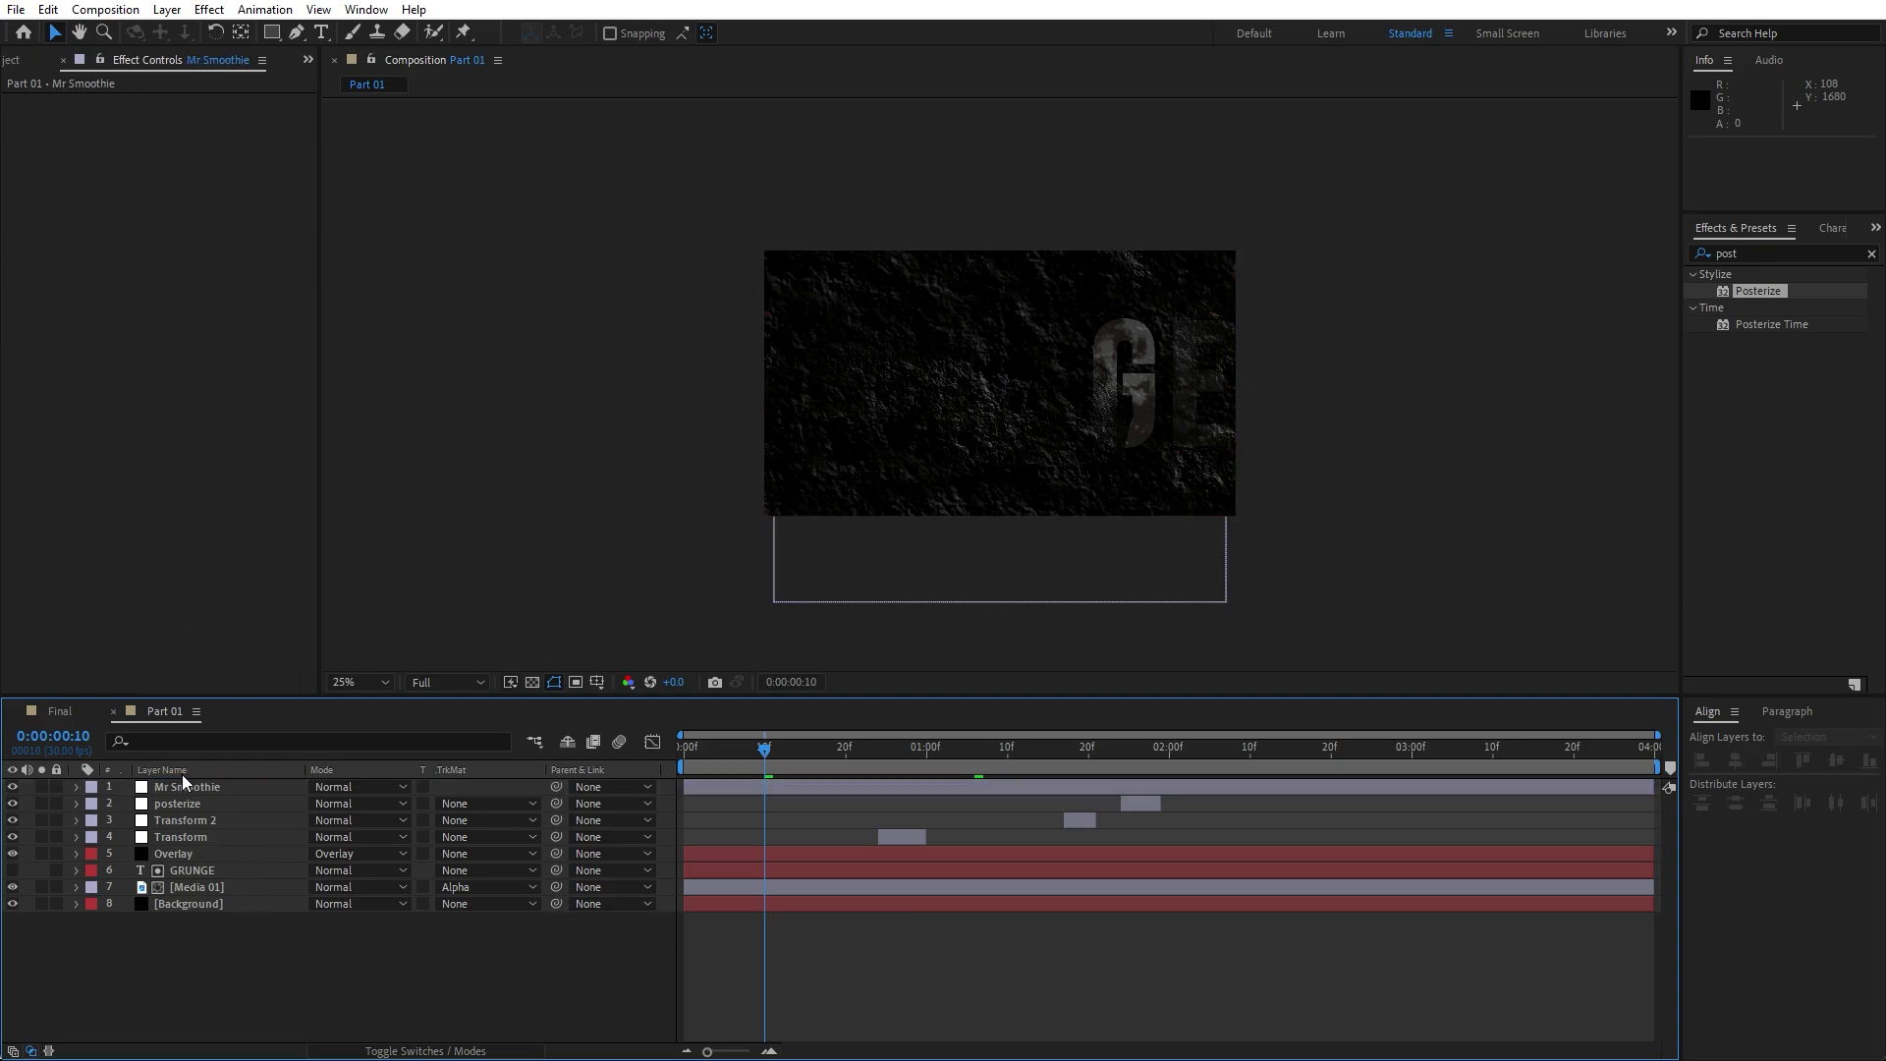
Find the CC Mr. Smoothie effect and apply it to the Mr Smoothie adjustment layer.
click(181, 785)
click(1788, 248)
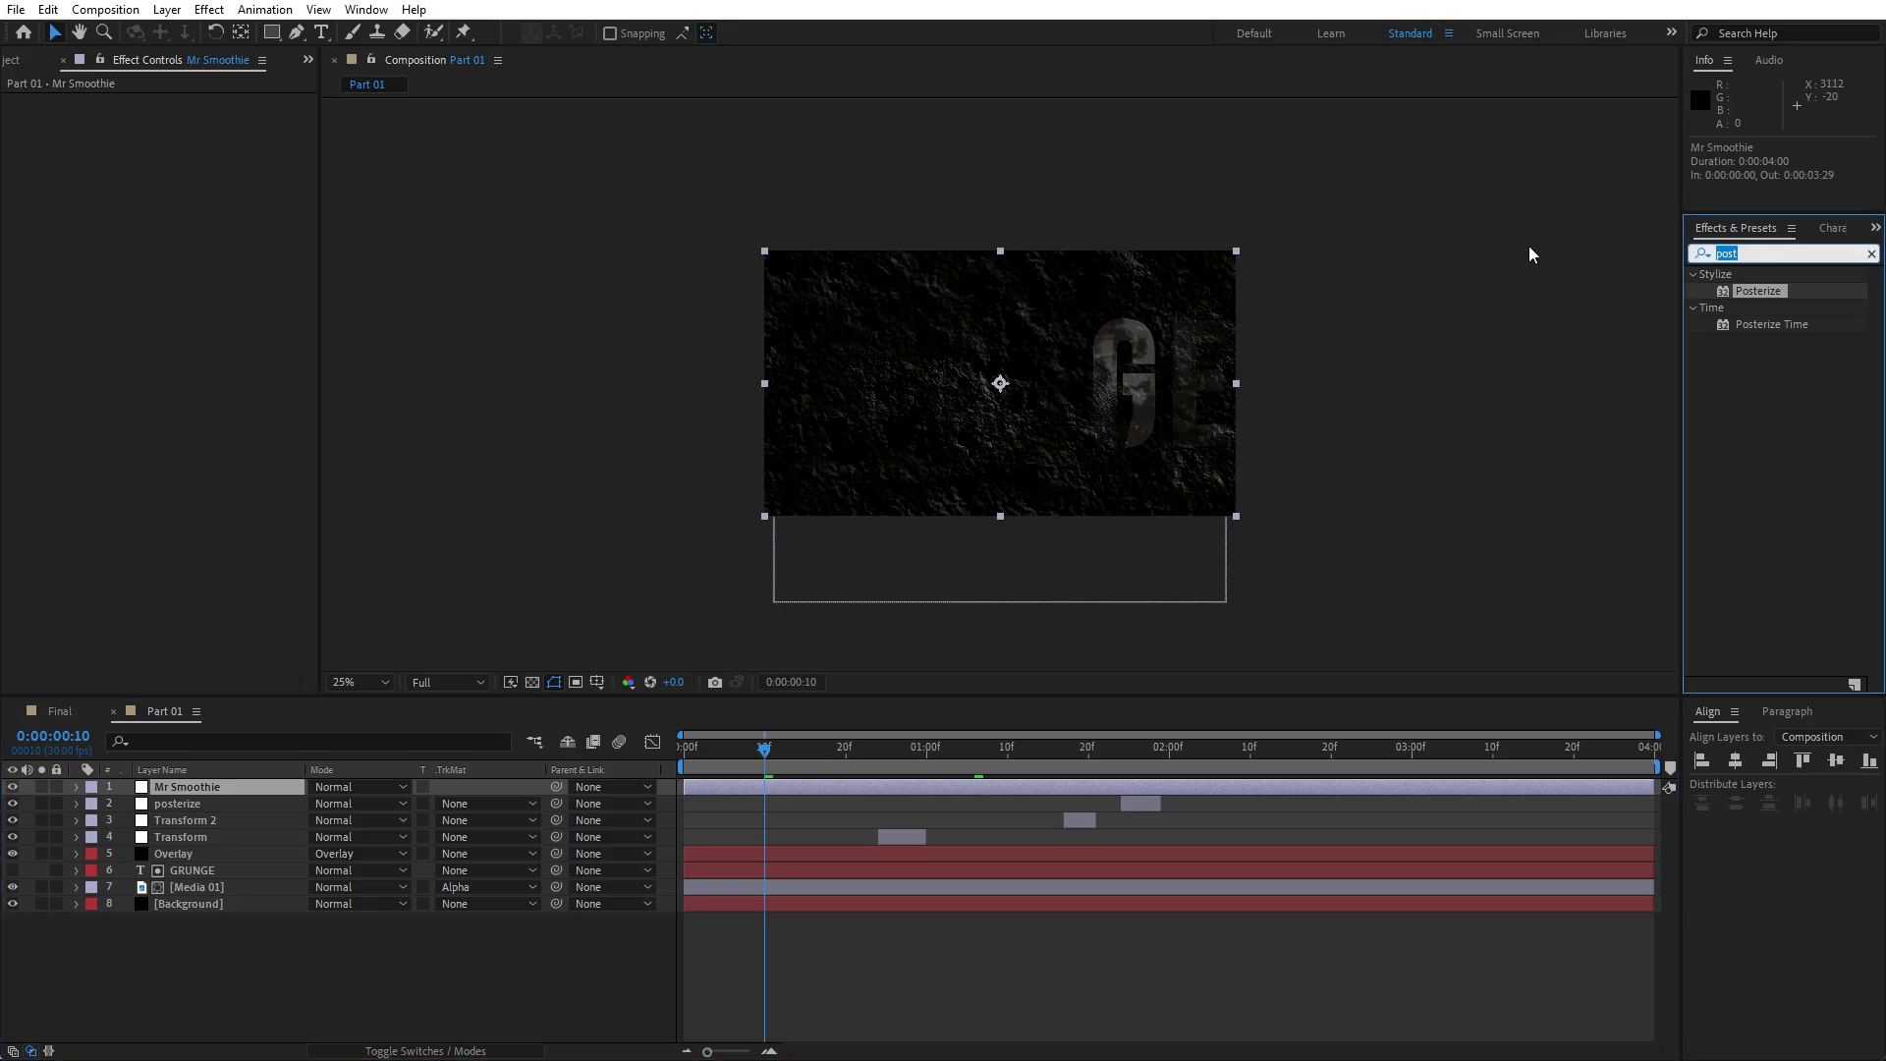
text(cc mr)
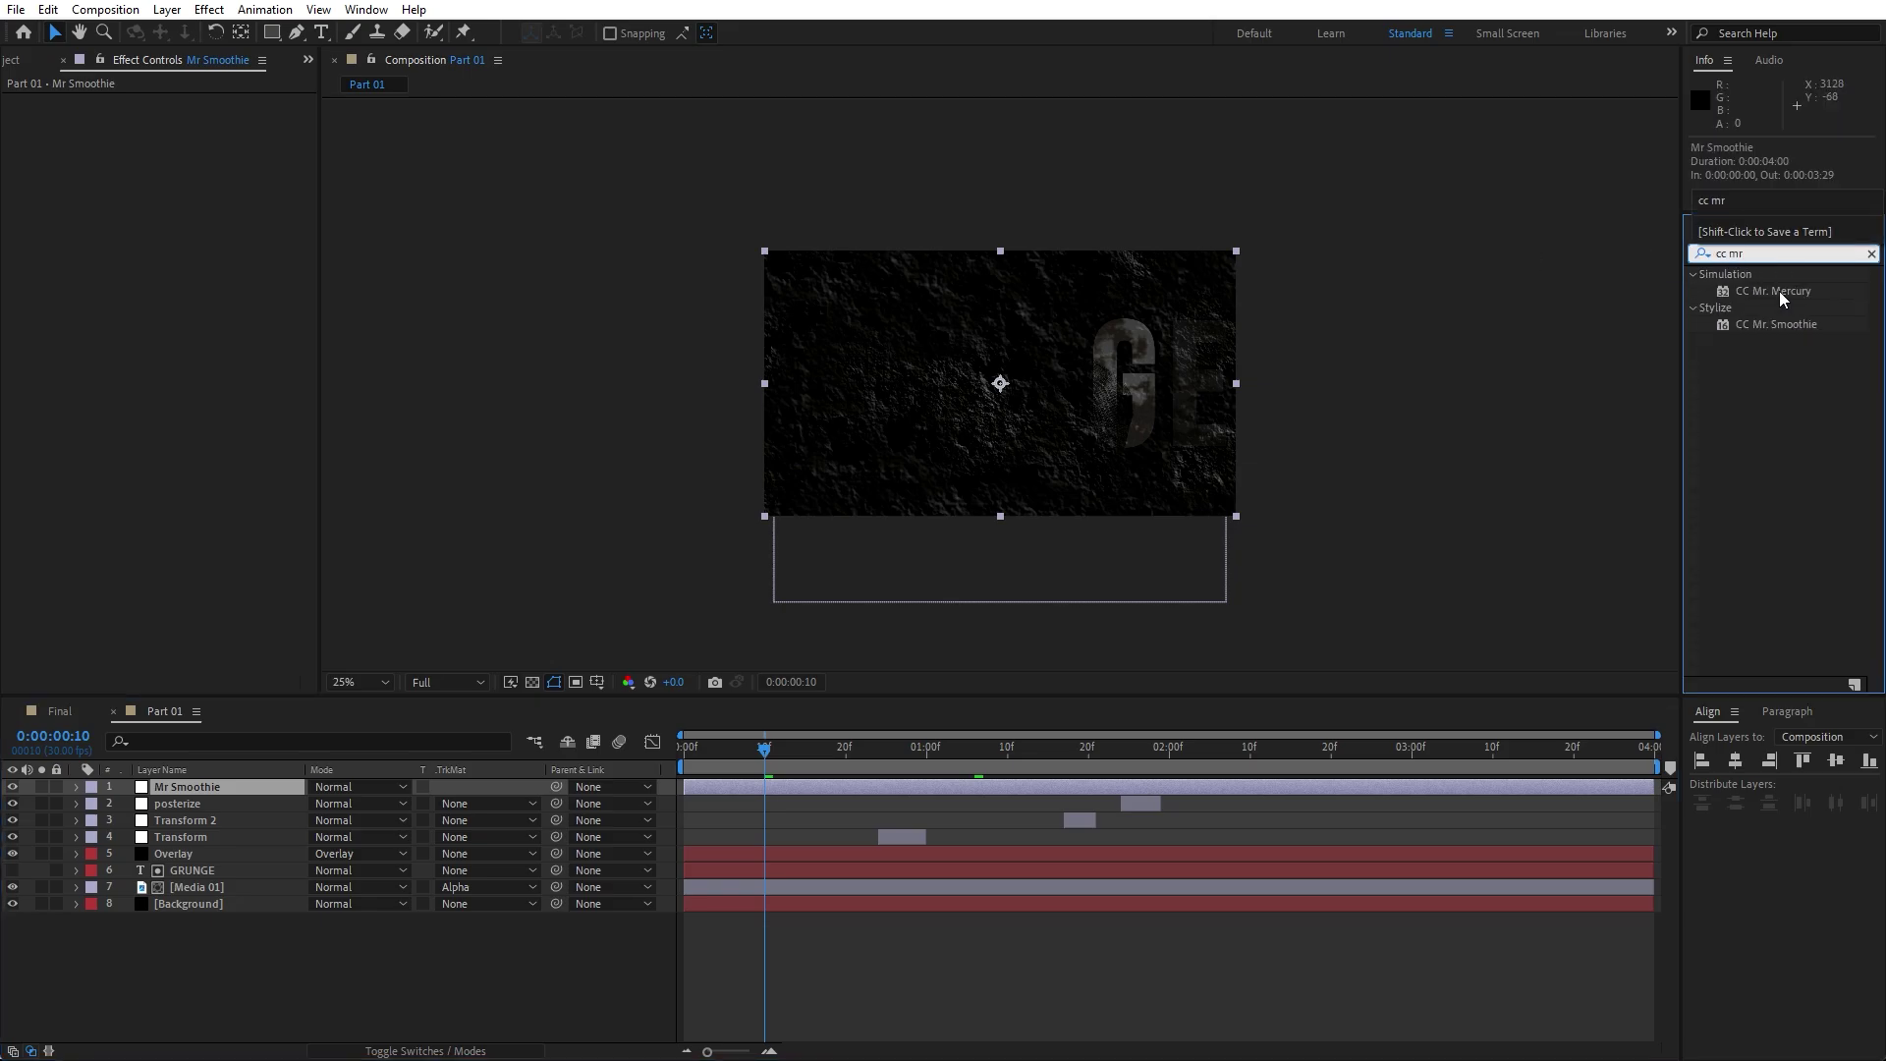
drag(1784, 324, 195, 786)
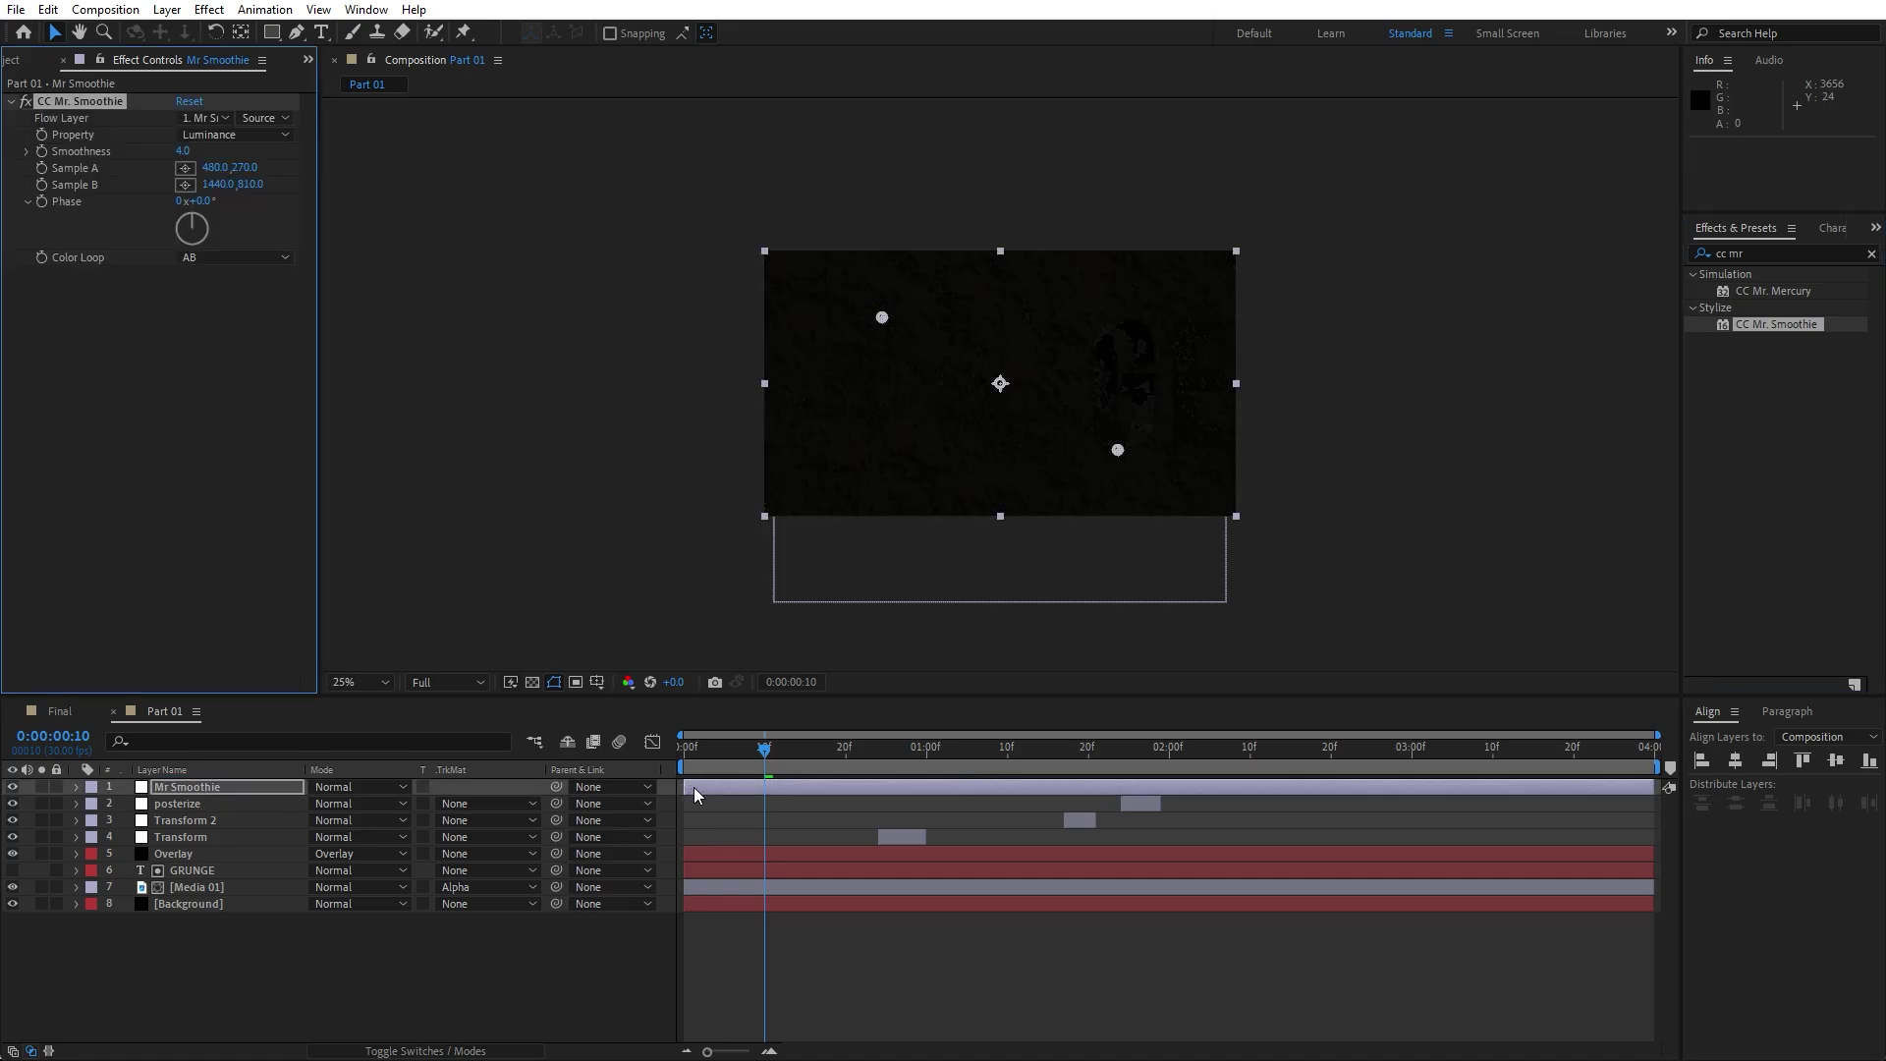
Split the Mr Smoothie layer at 0:00:00:10, delete the second piece, and shift the remaining piece to start at 0:00:01:03.
key(ctrl+shift+d)
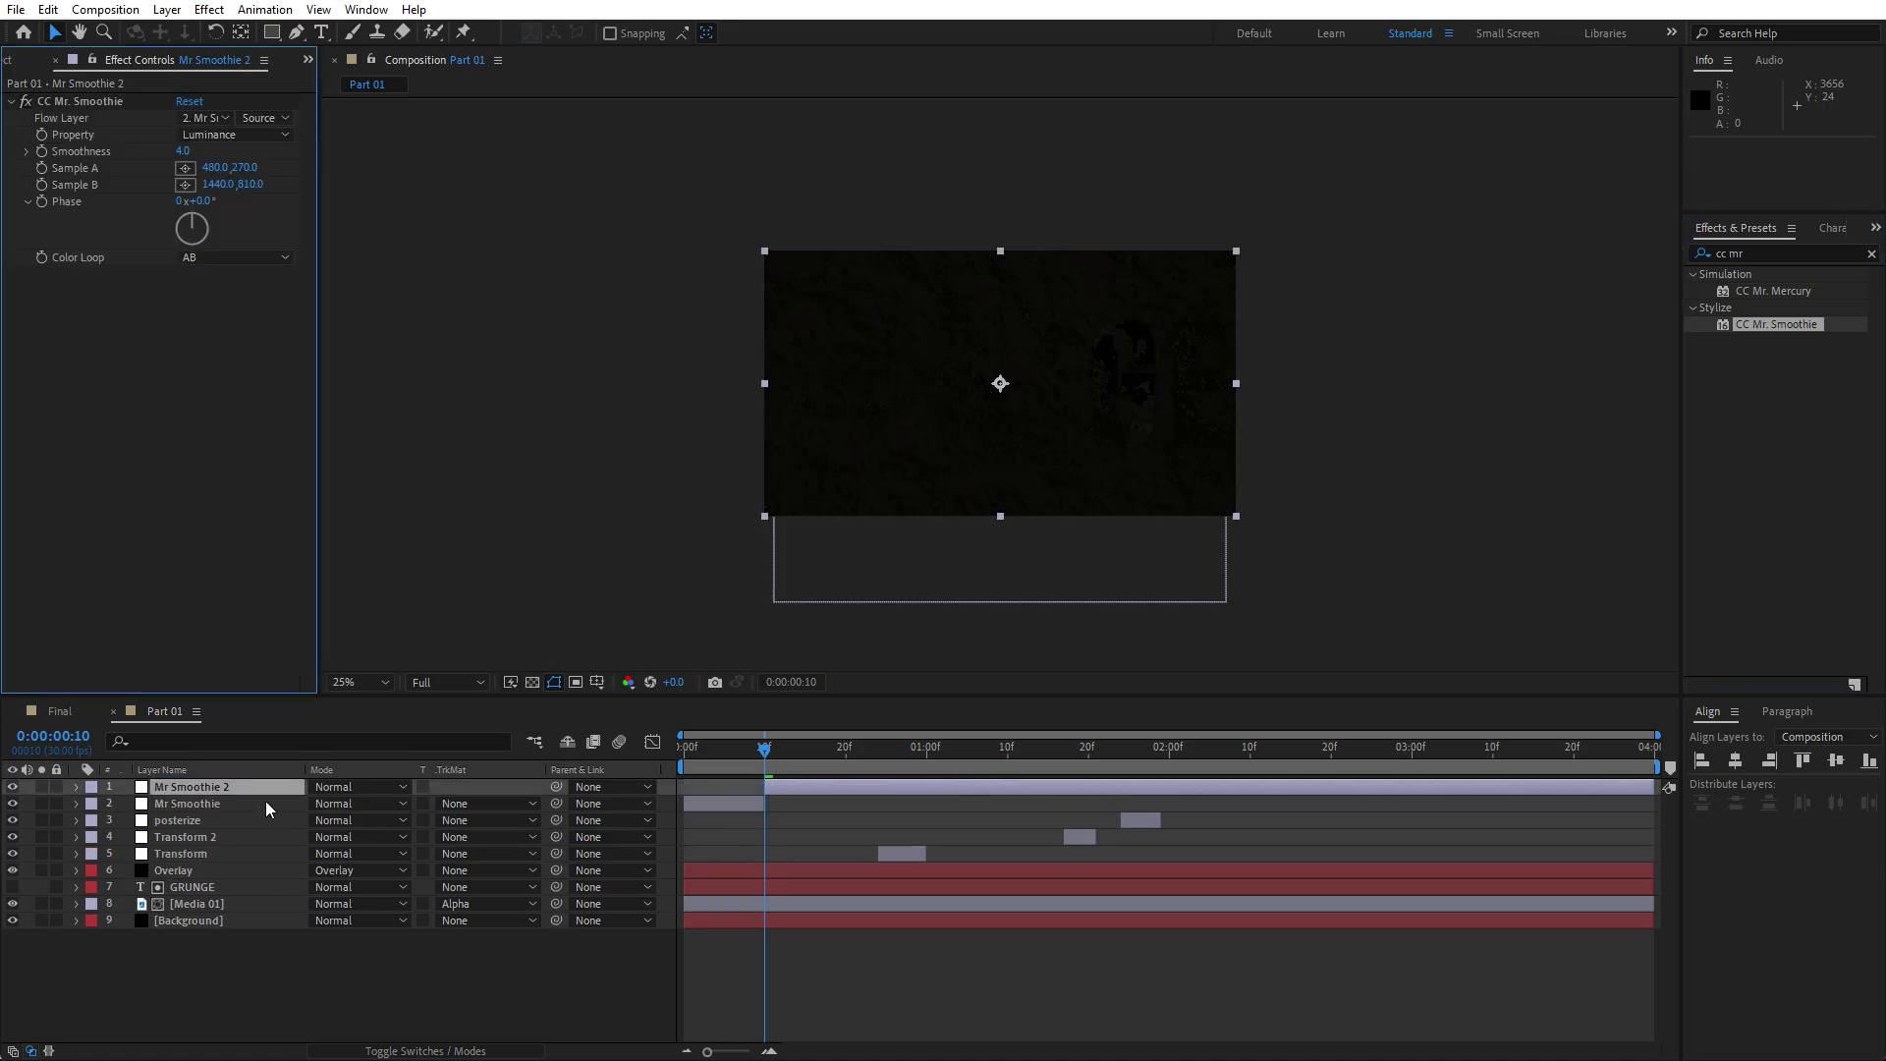
key(Delete)
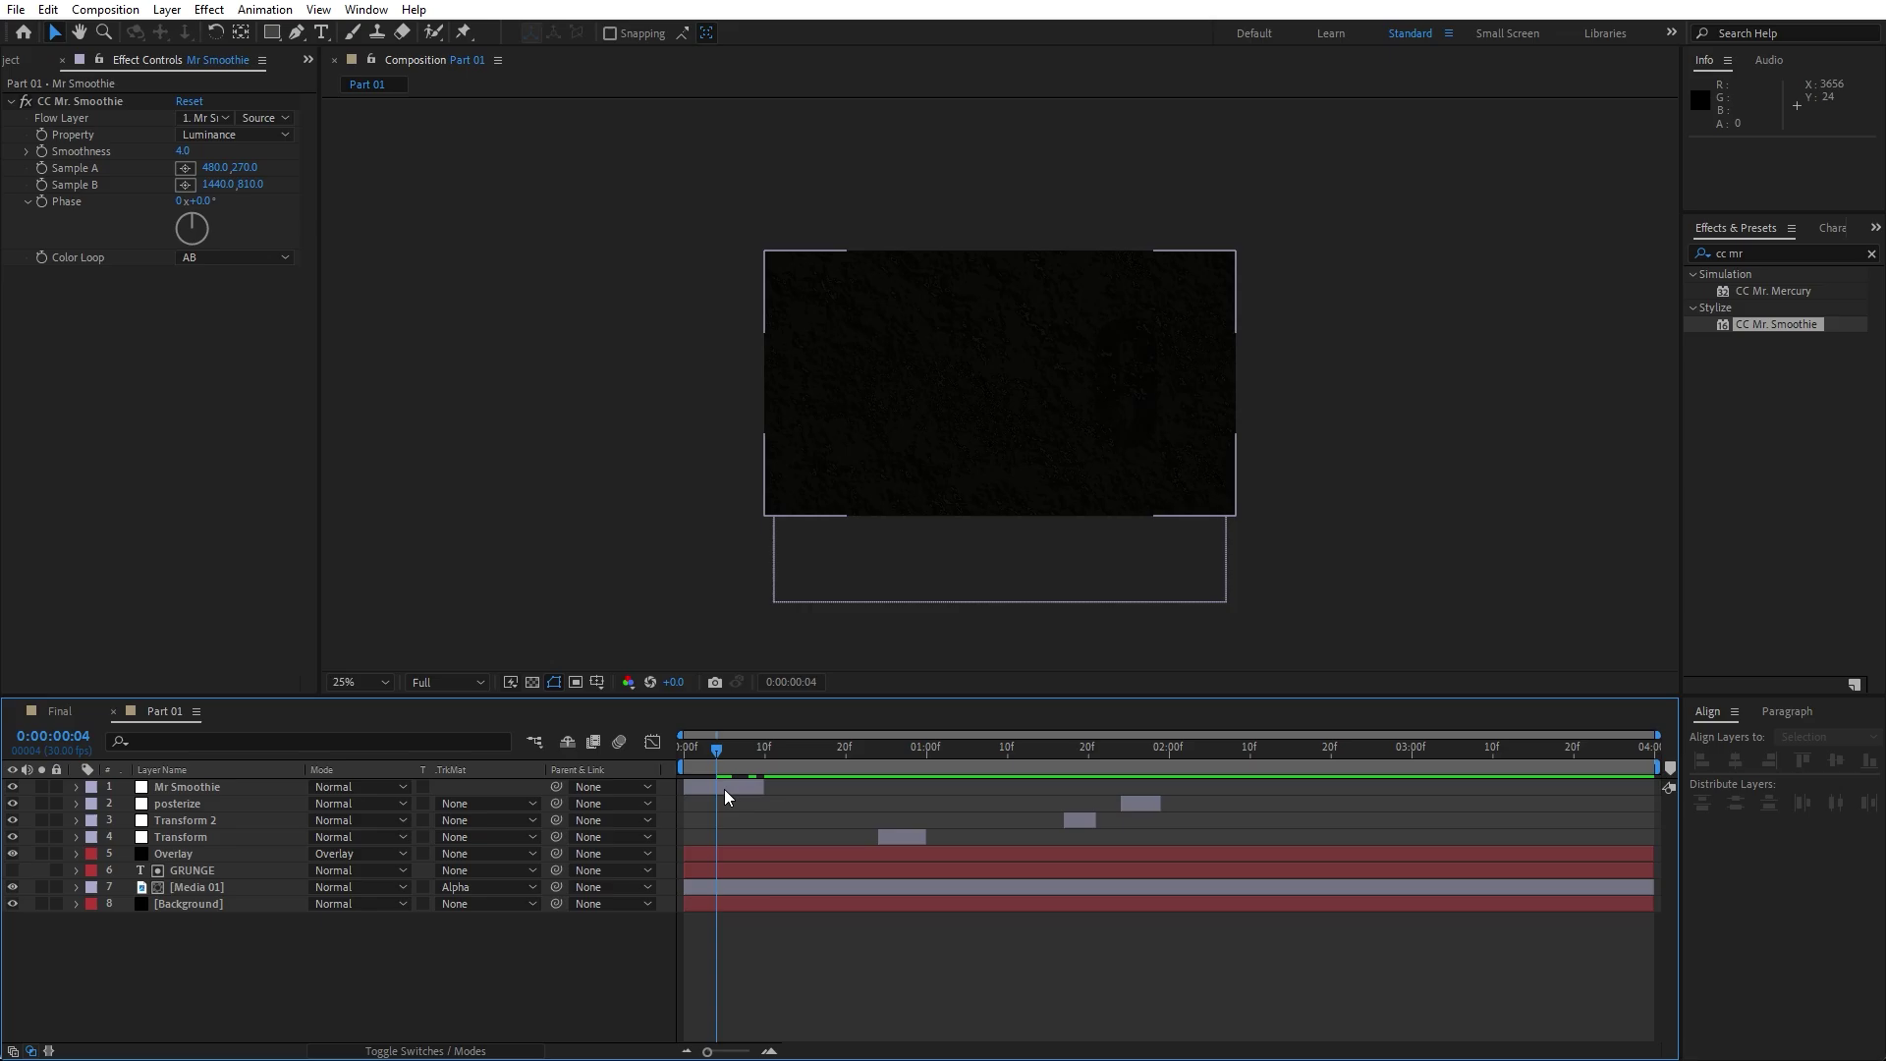
drag(723, 788, 1007, 796)
click(843, 768)
click(966, 749)
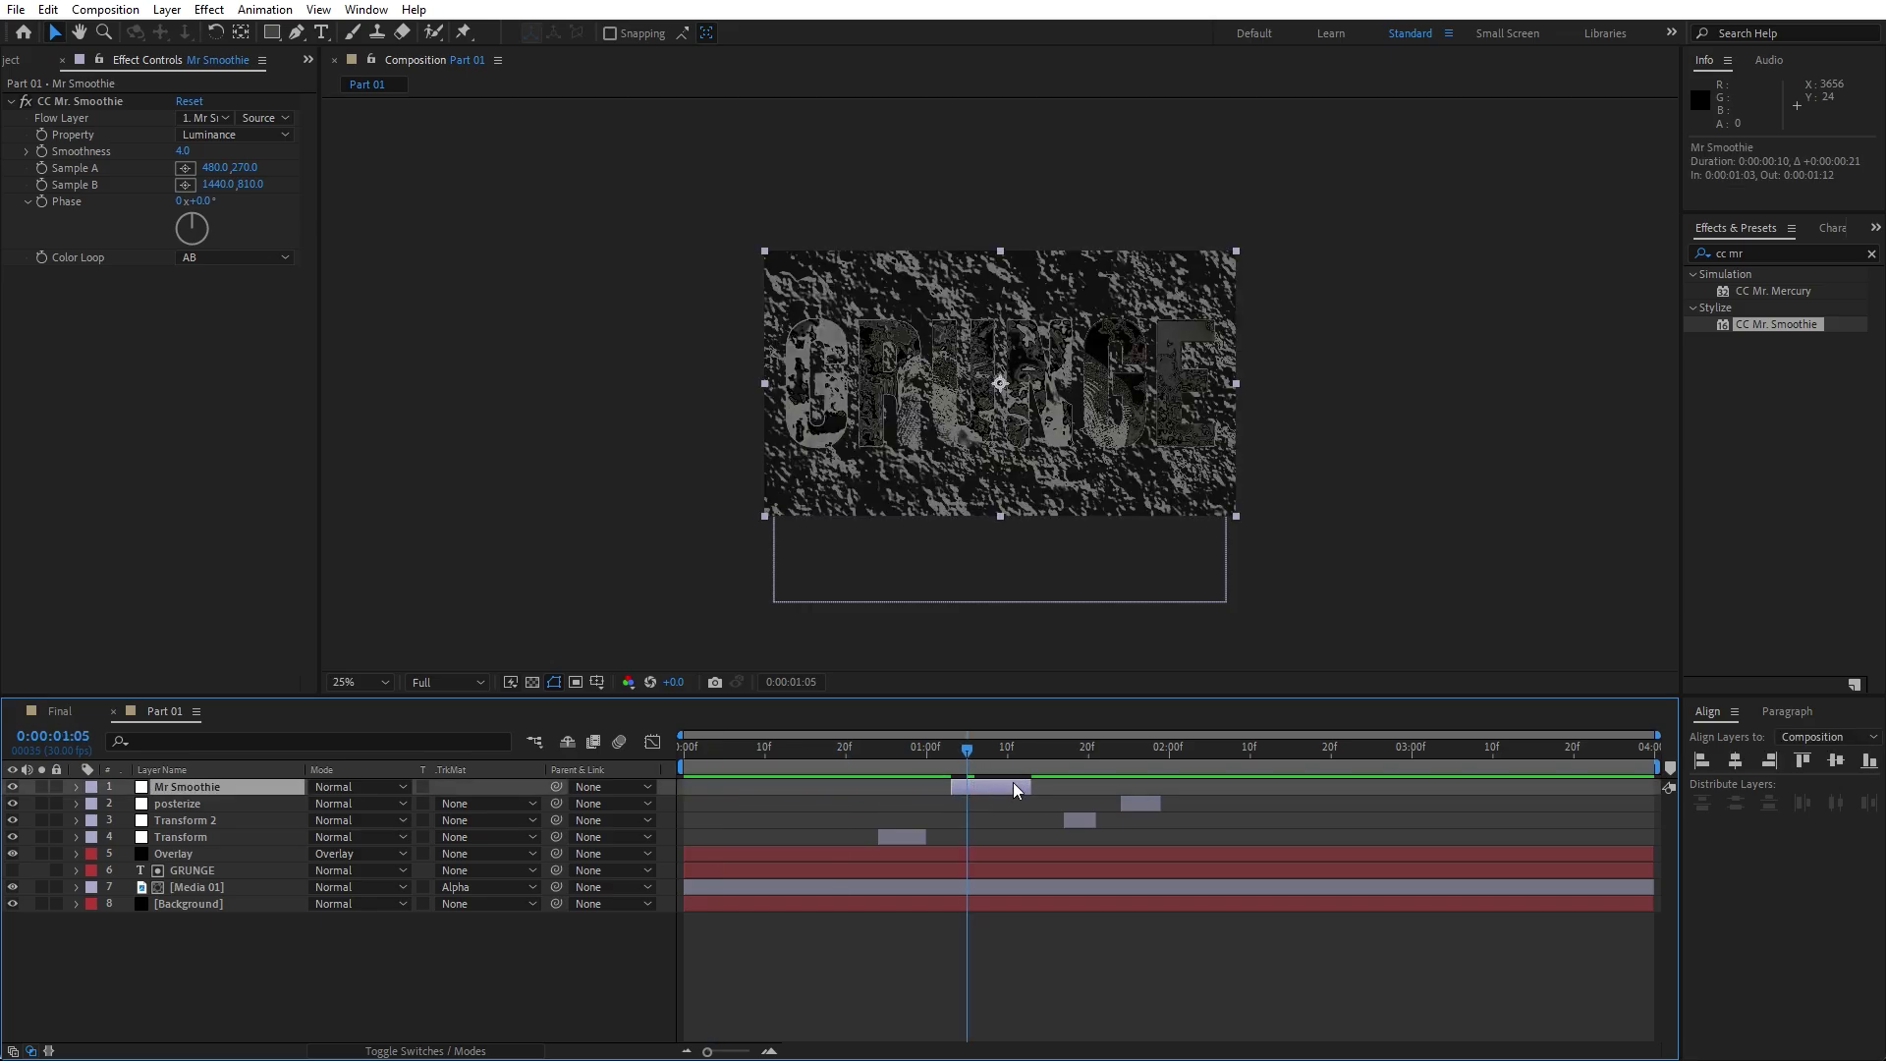
Set CC Mr. Smoothie's Sample A to 606, 270 and Smoothness to 12.8, and preview the animation.
drag(216, 168, 374, 214)
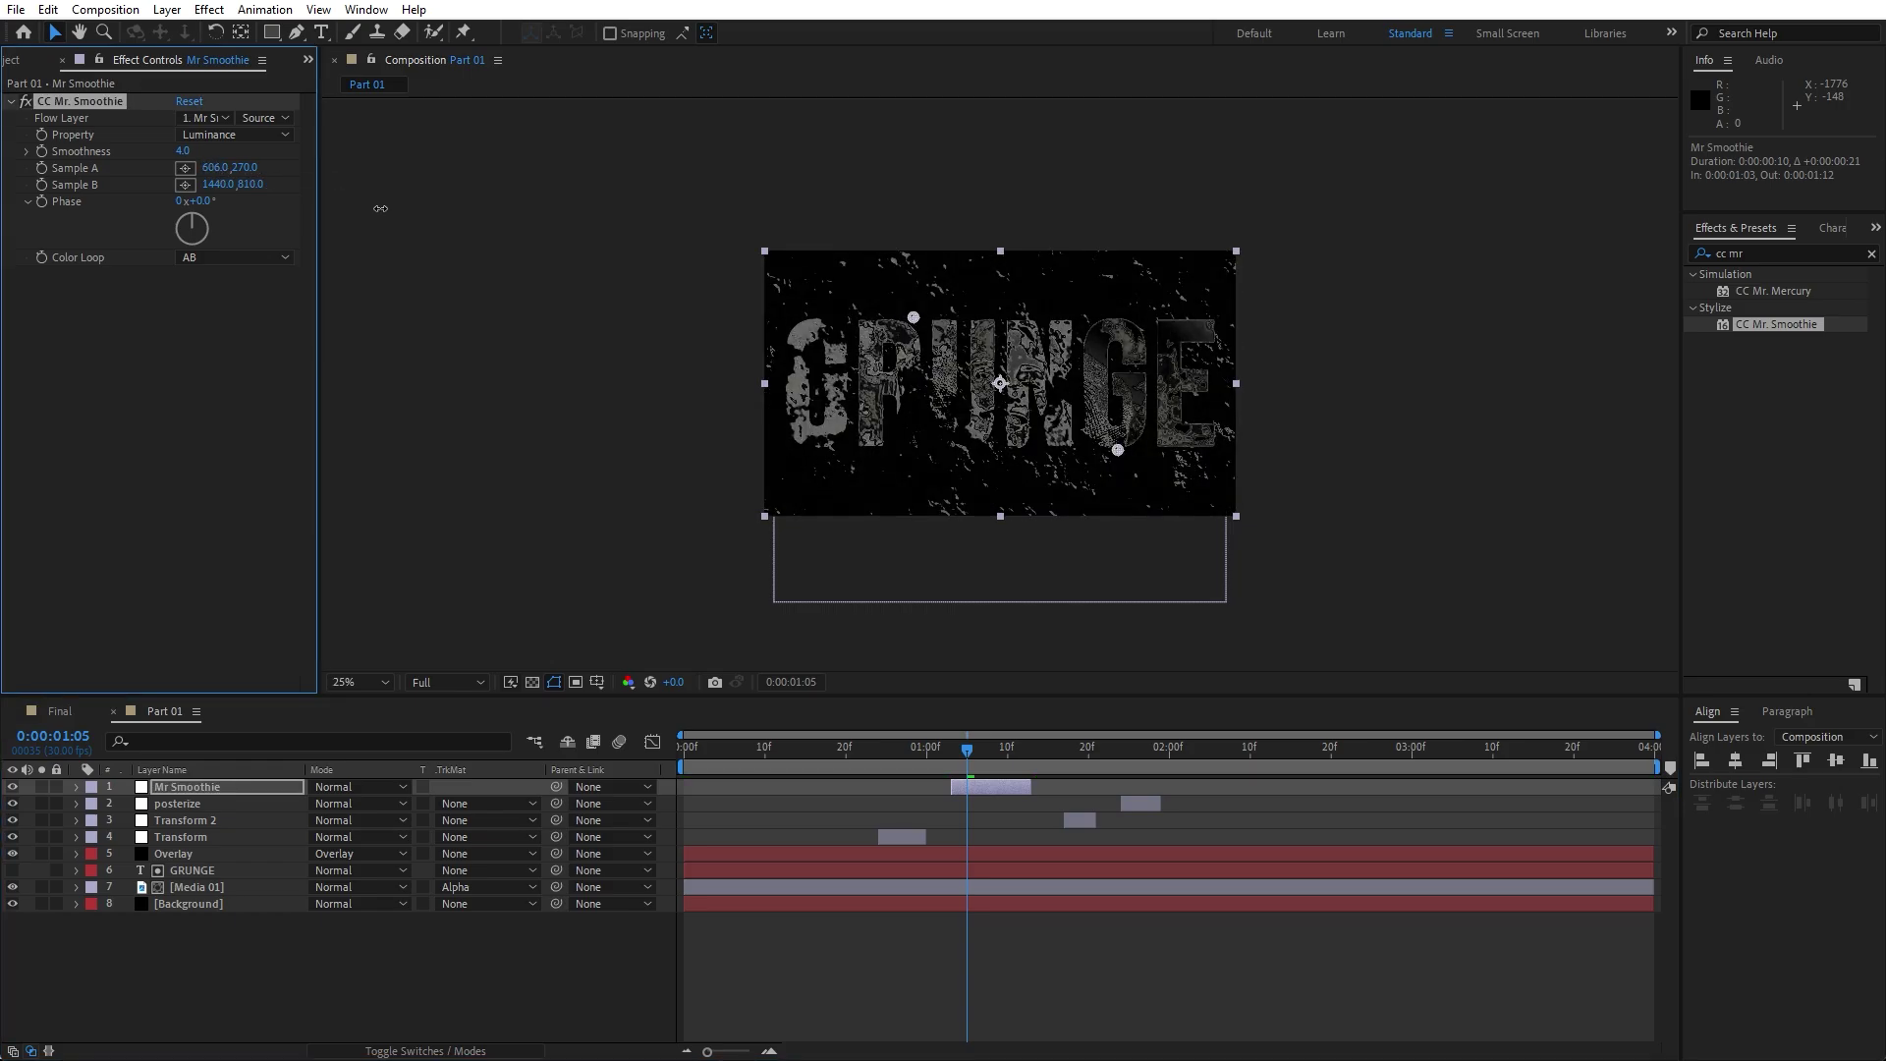
drag(182, 152, 353, 212)
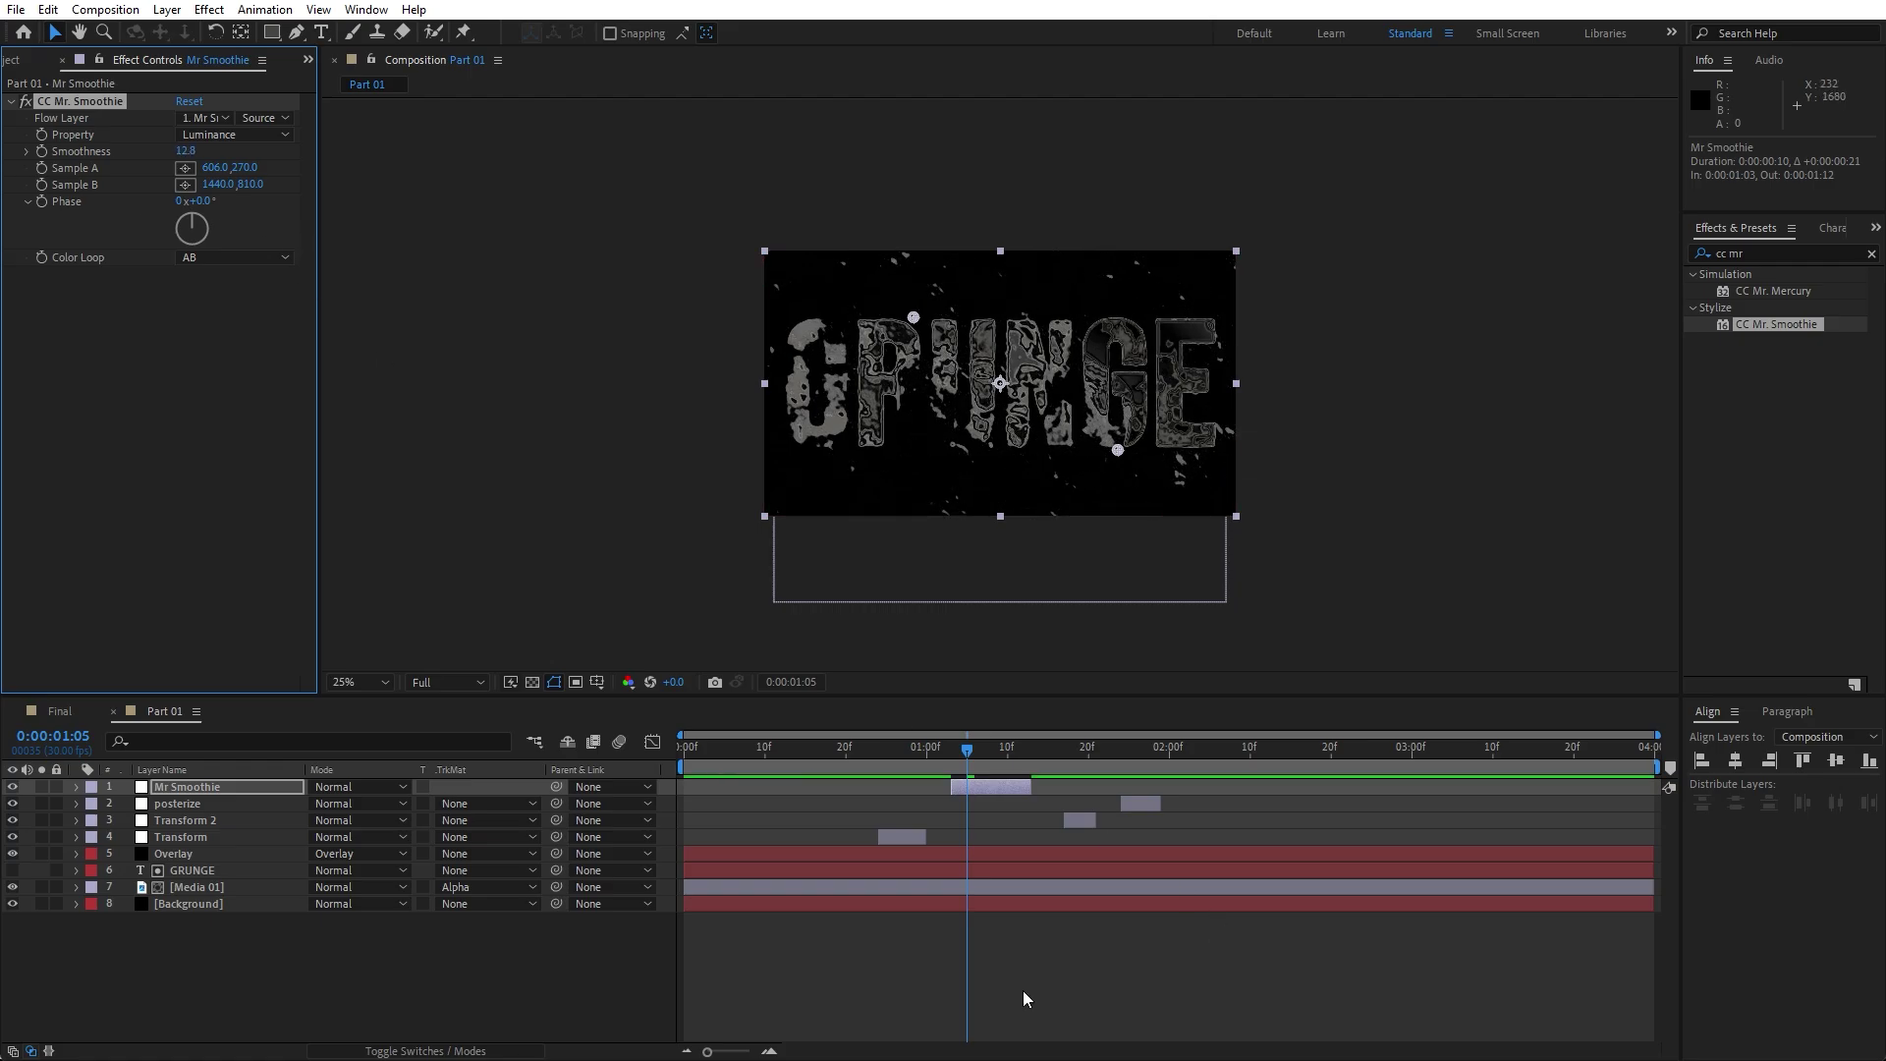
key(space)
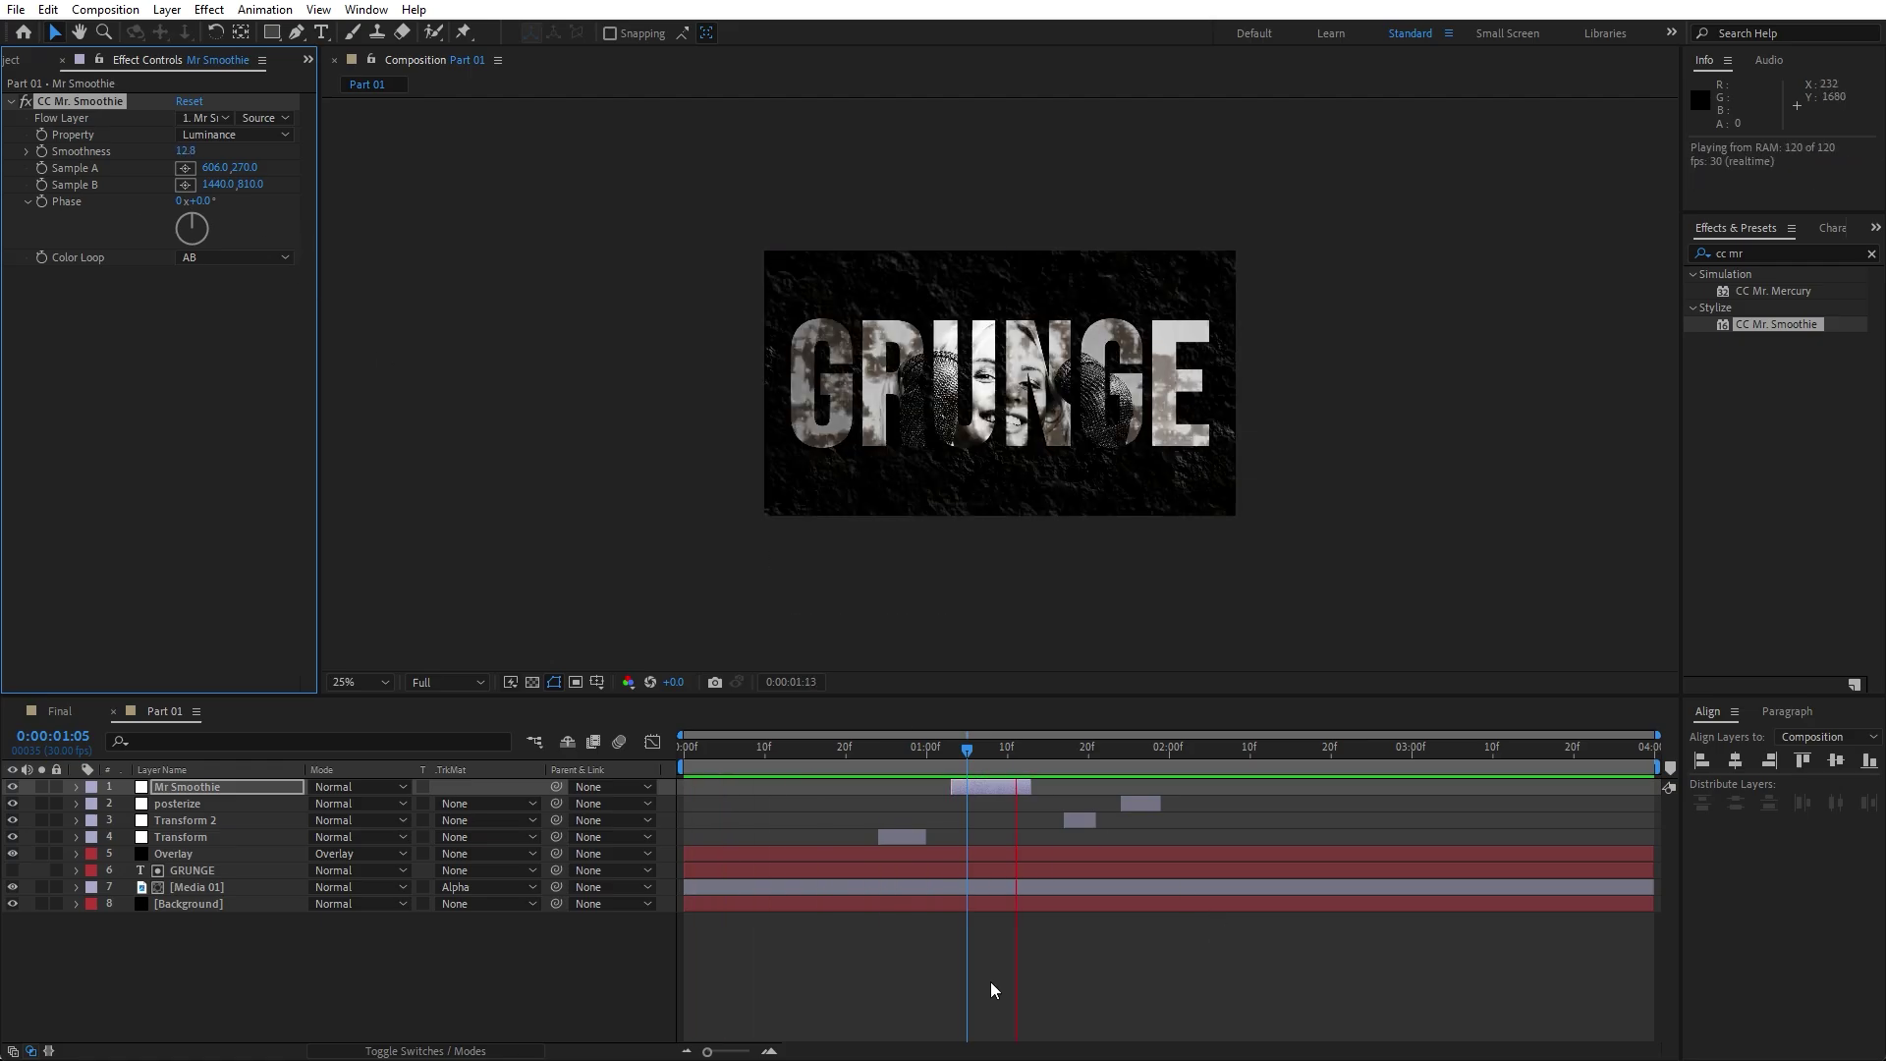
click(1070, 758)
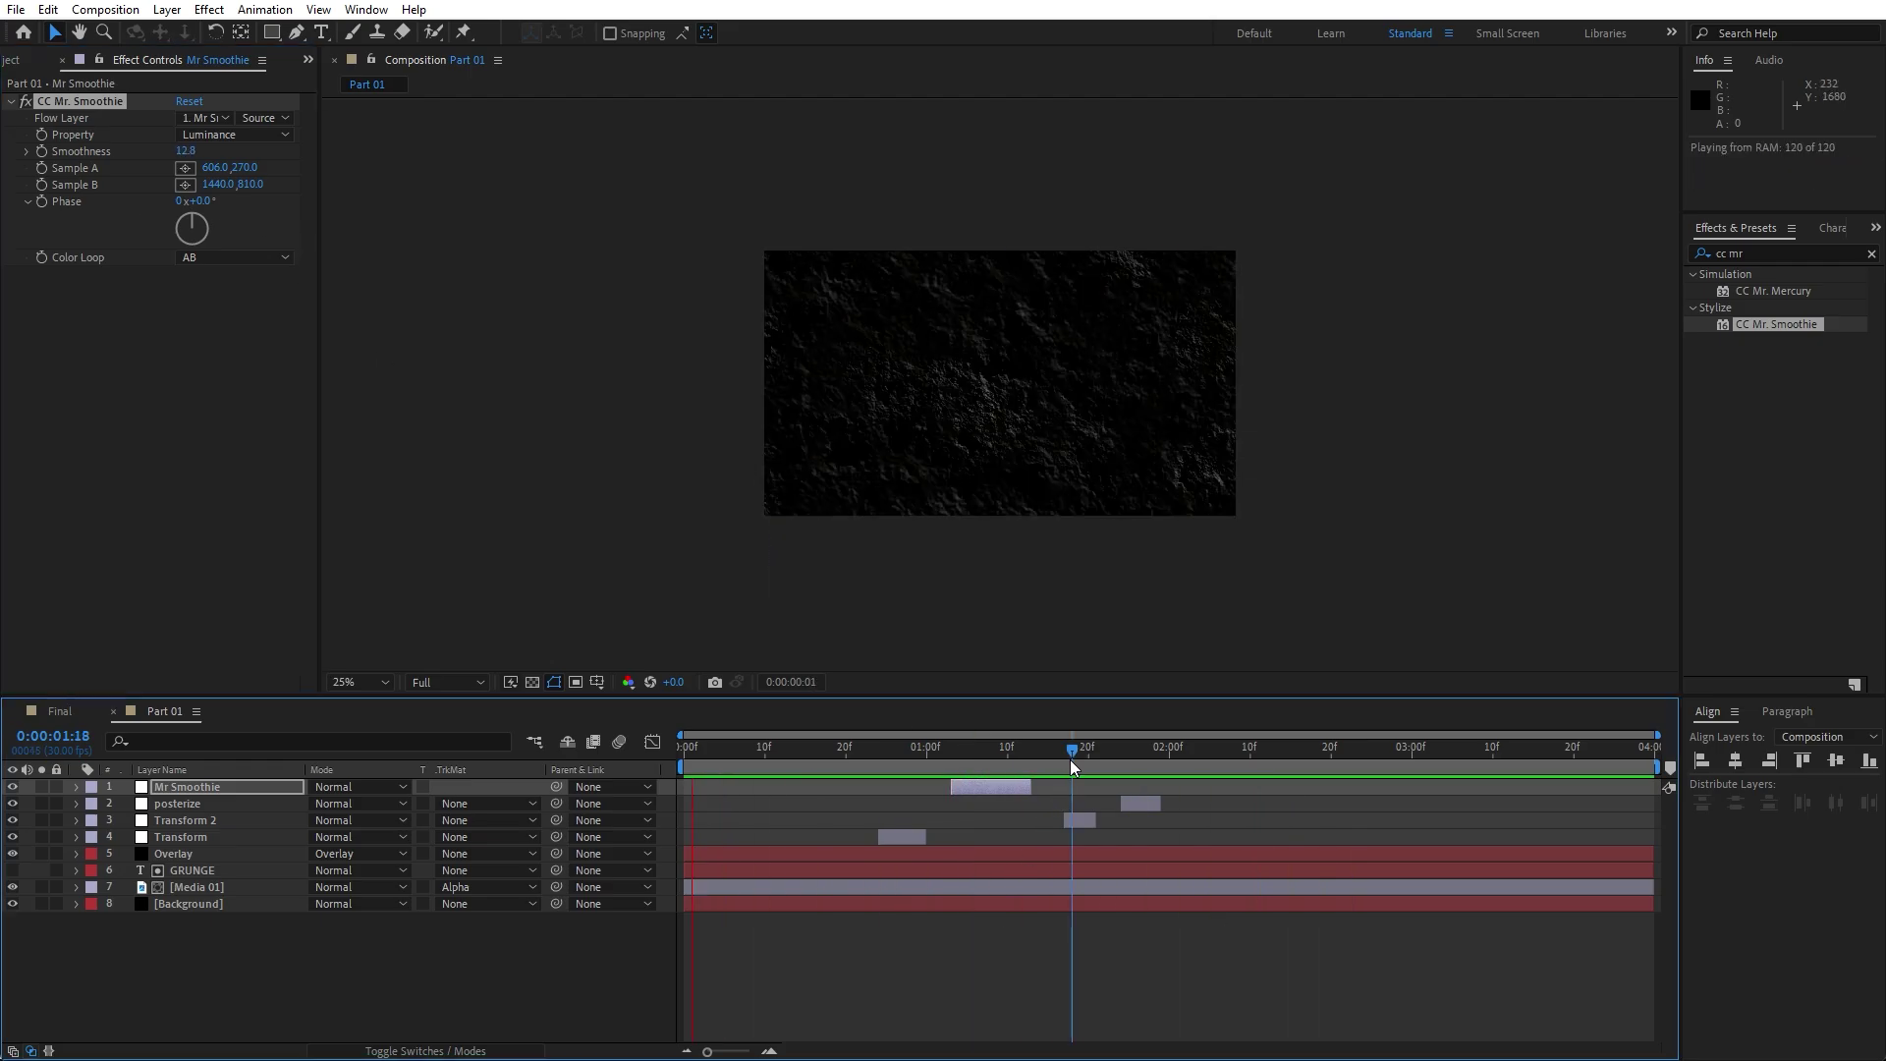
click(1015, 758)
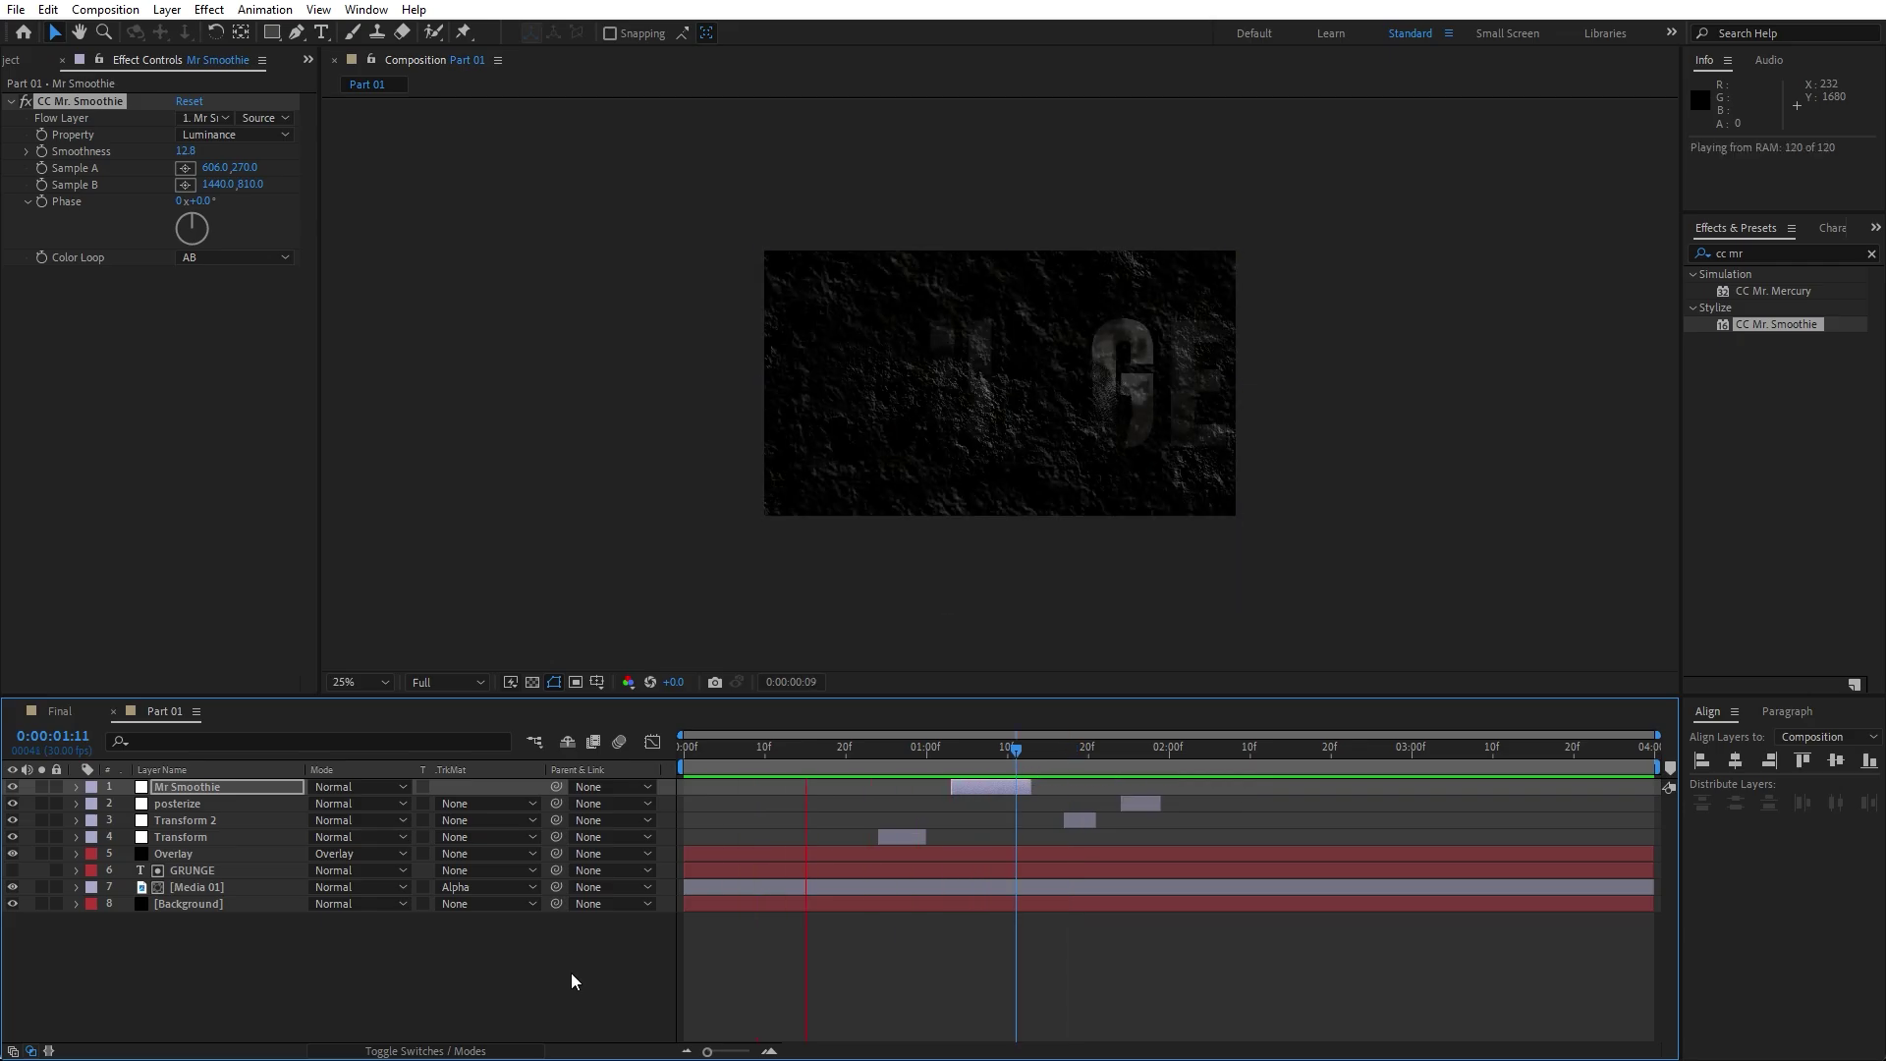
drag(936, 753, 1218, 768)
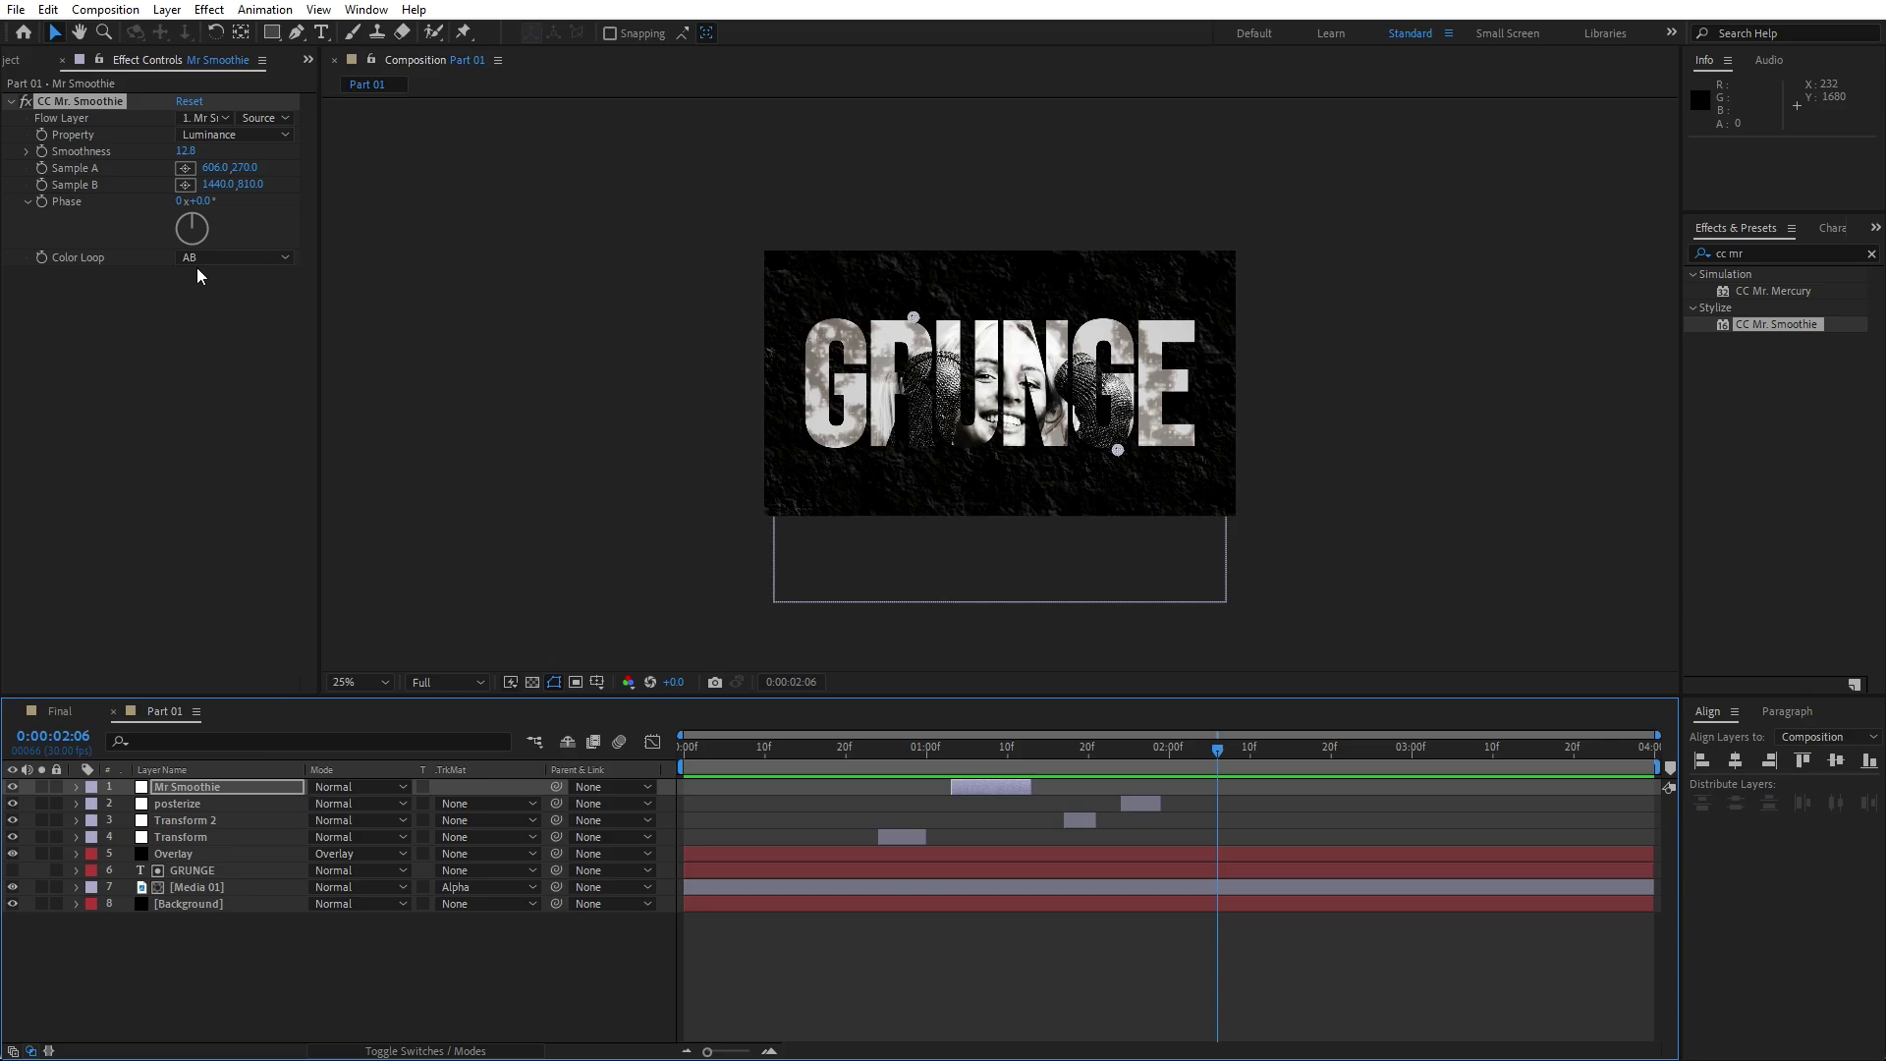
Close the Part 01 timeline and add Part 01 as a layer starting at 0:00:00:00 in the Final composition.
click(62, 61)
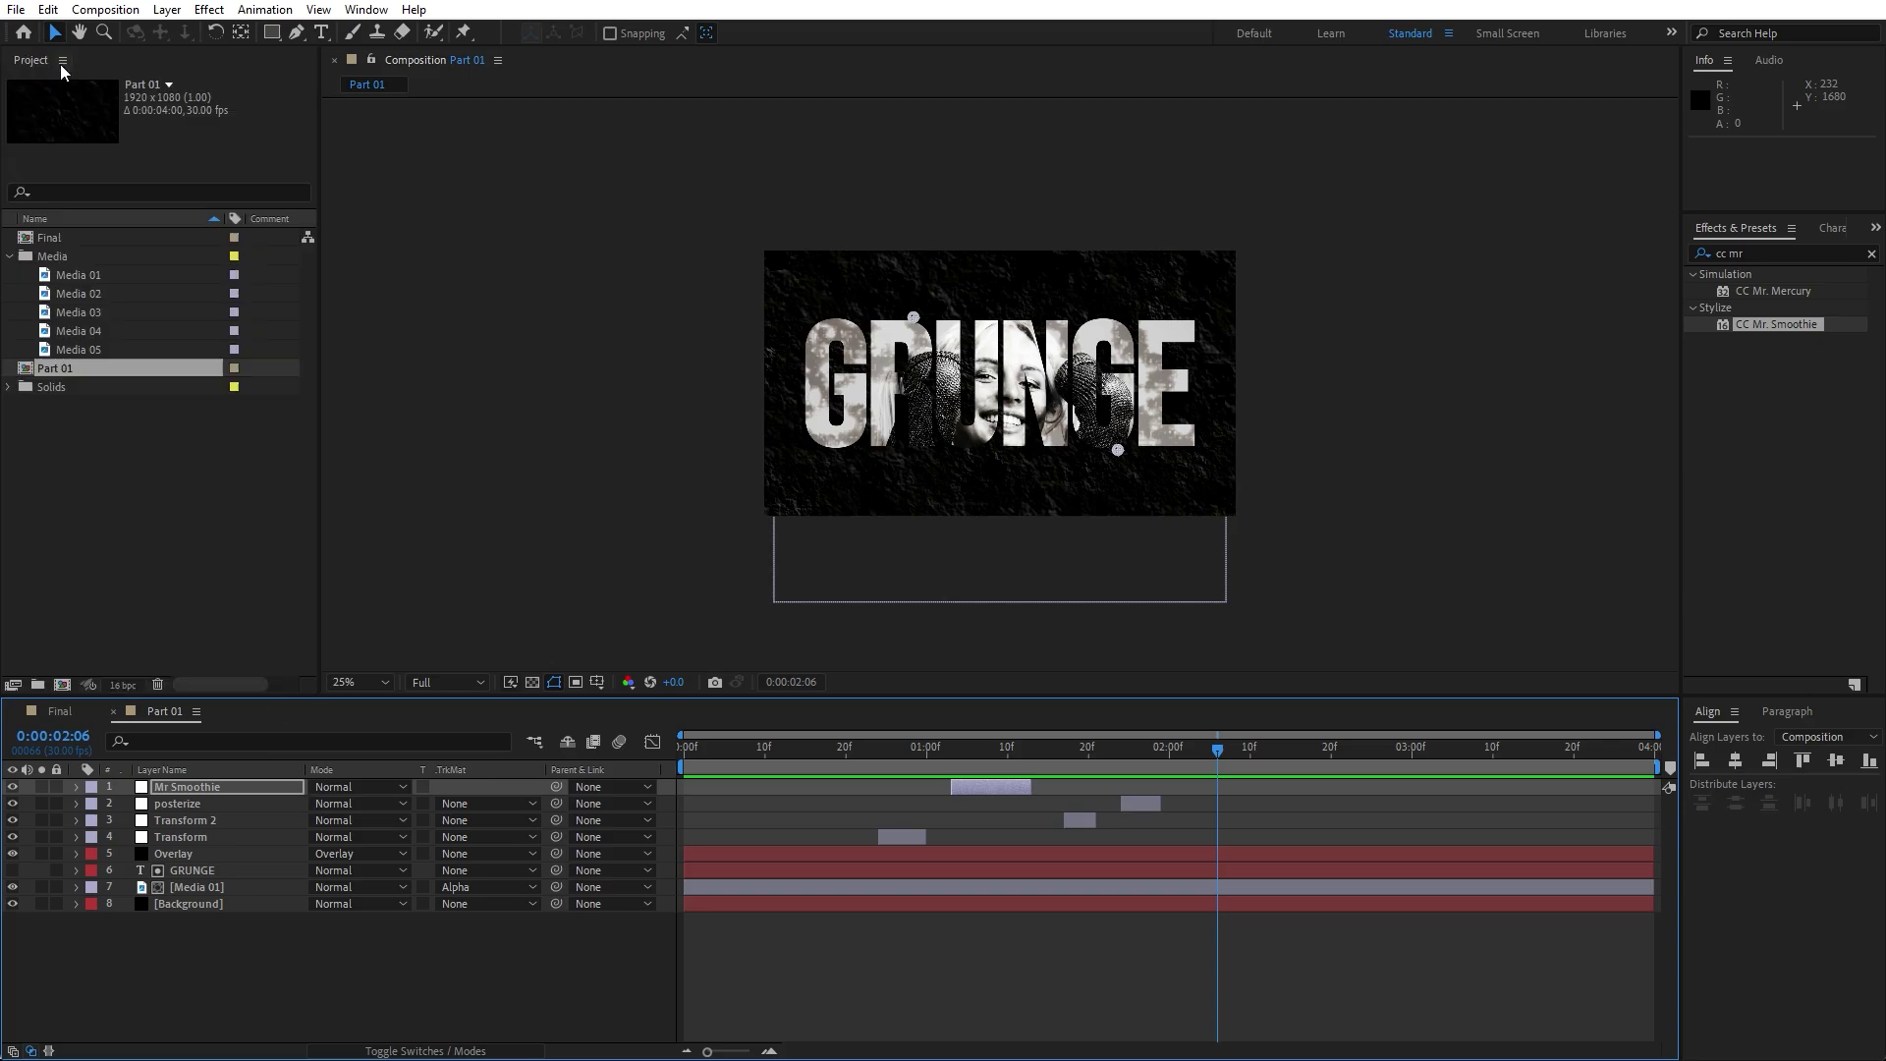
click(113, 712)
click(121, 553)
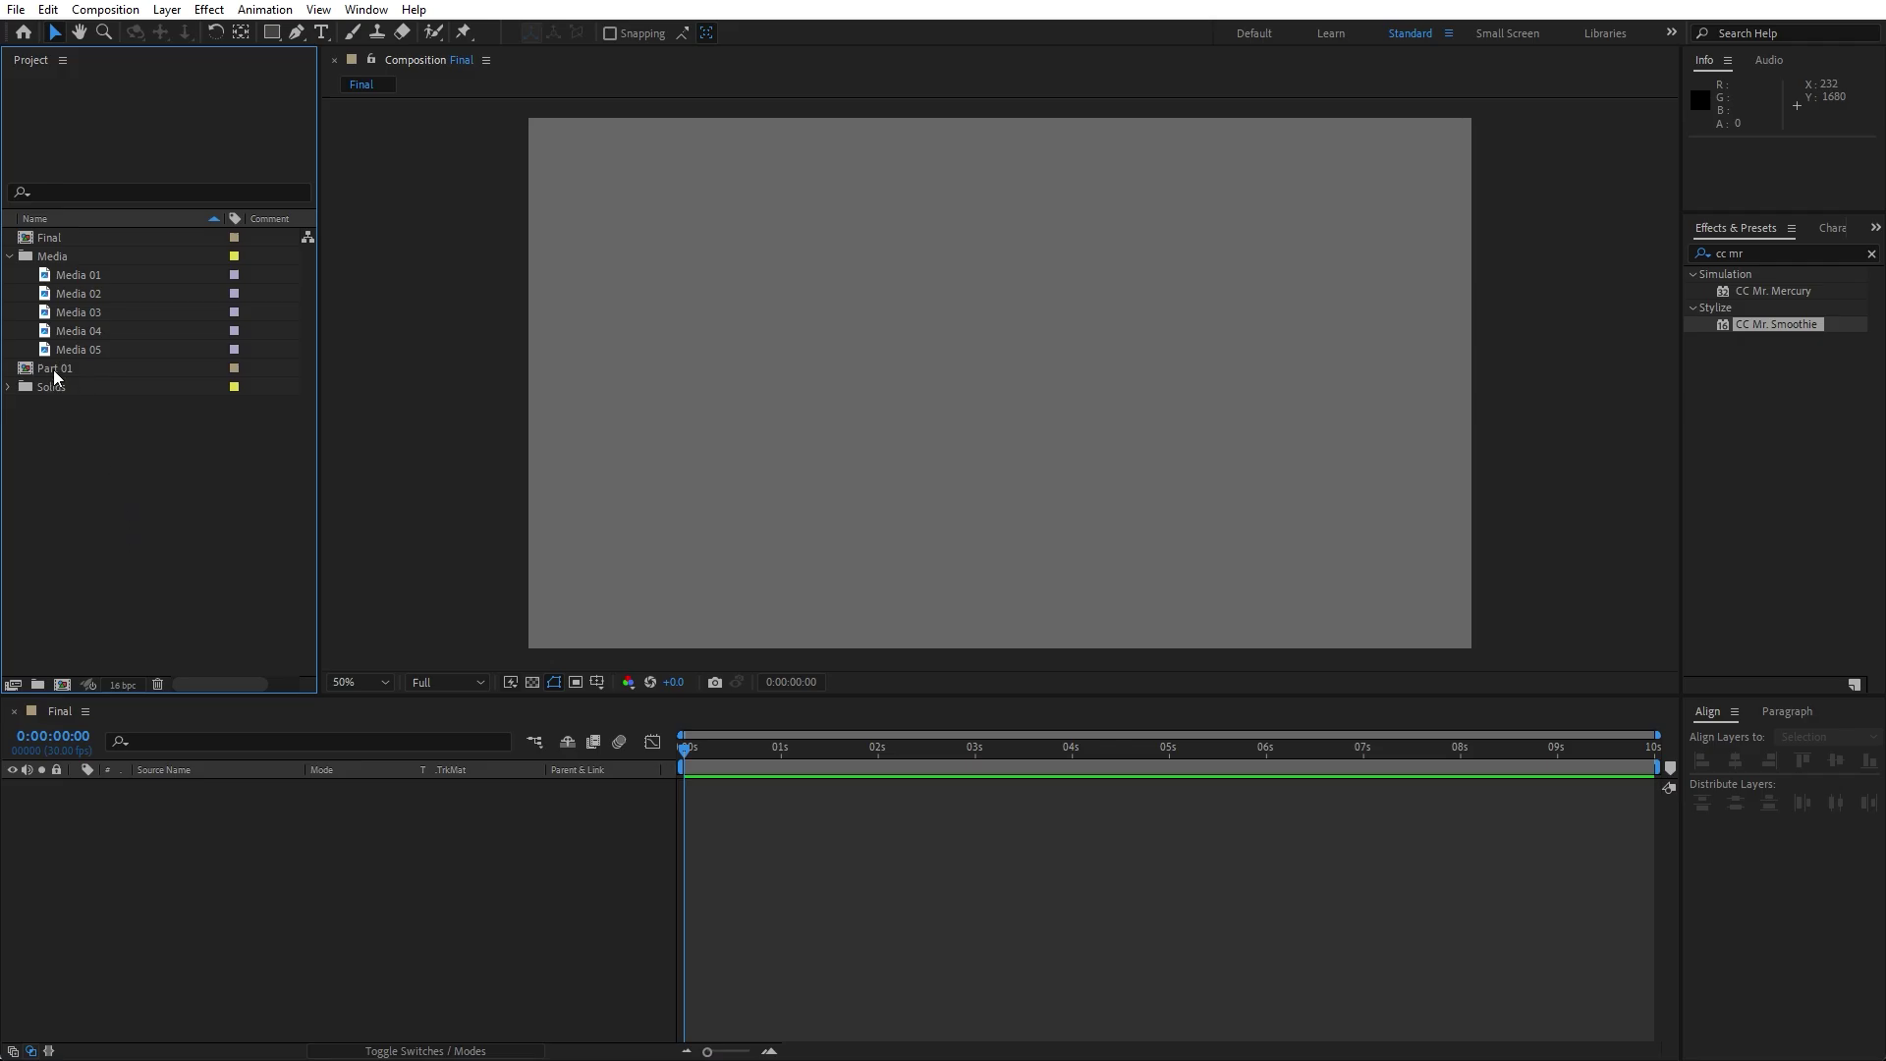
drag(53, 369, 196, 945)
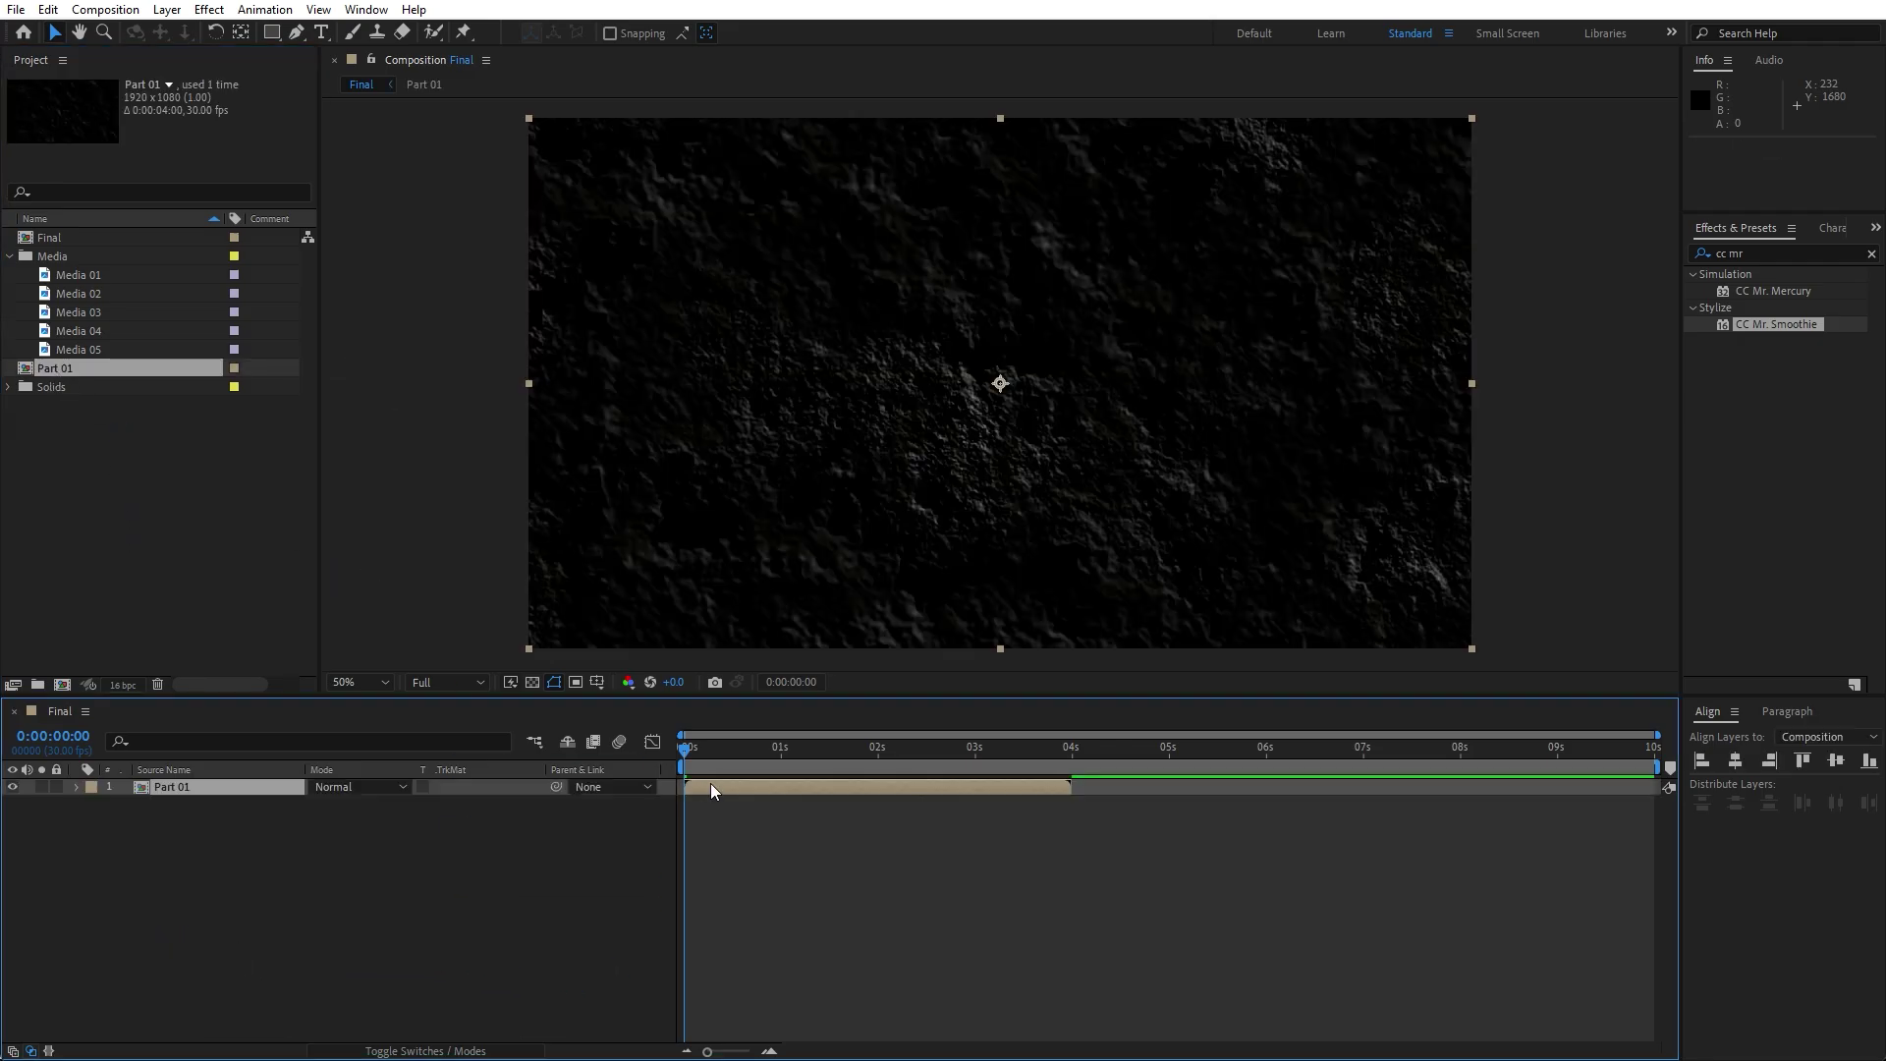
drag(706, 1052, 727, 1052)
Create a black 1920 x 1080 px solid named TR above Part 01 in the Final composition.
right_click(263, 887)
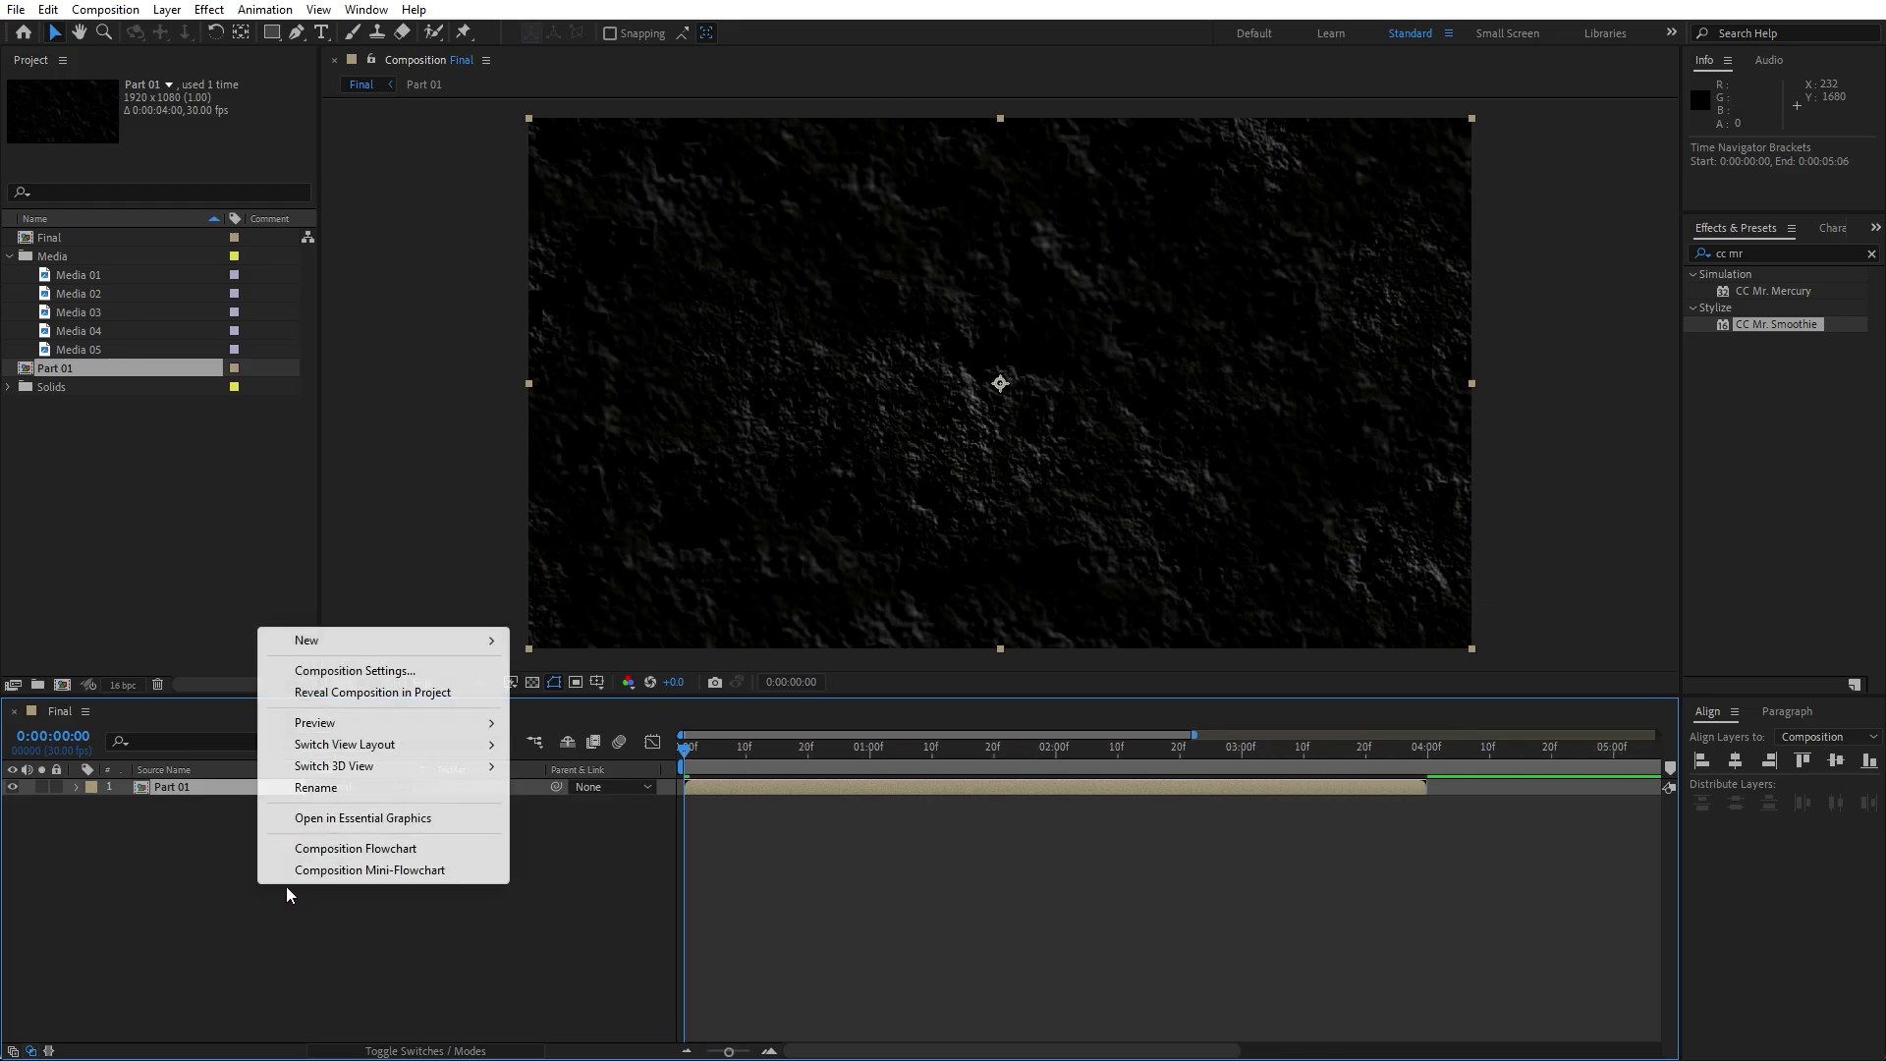
mouse_move(362, 644)
click(587, 703)
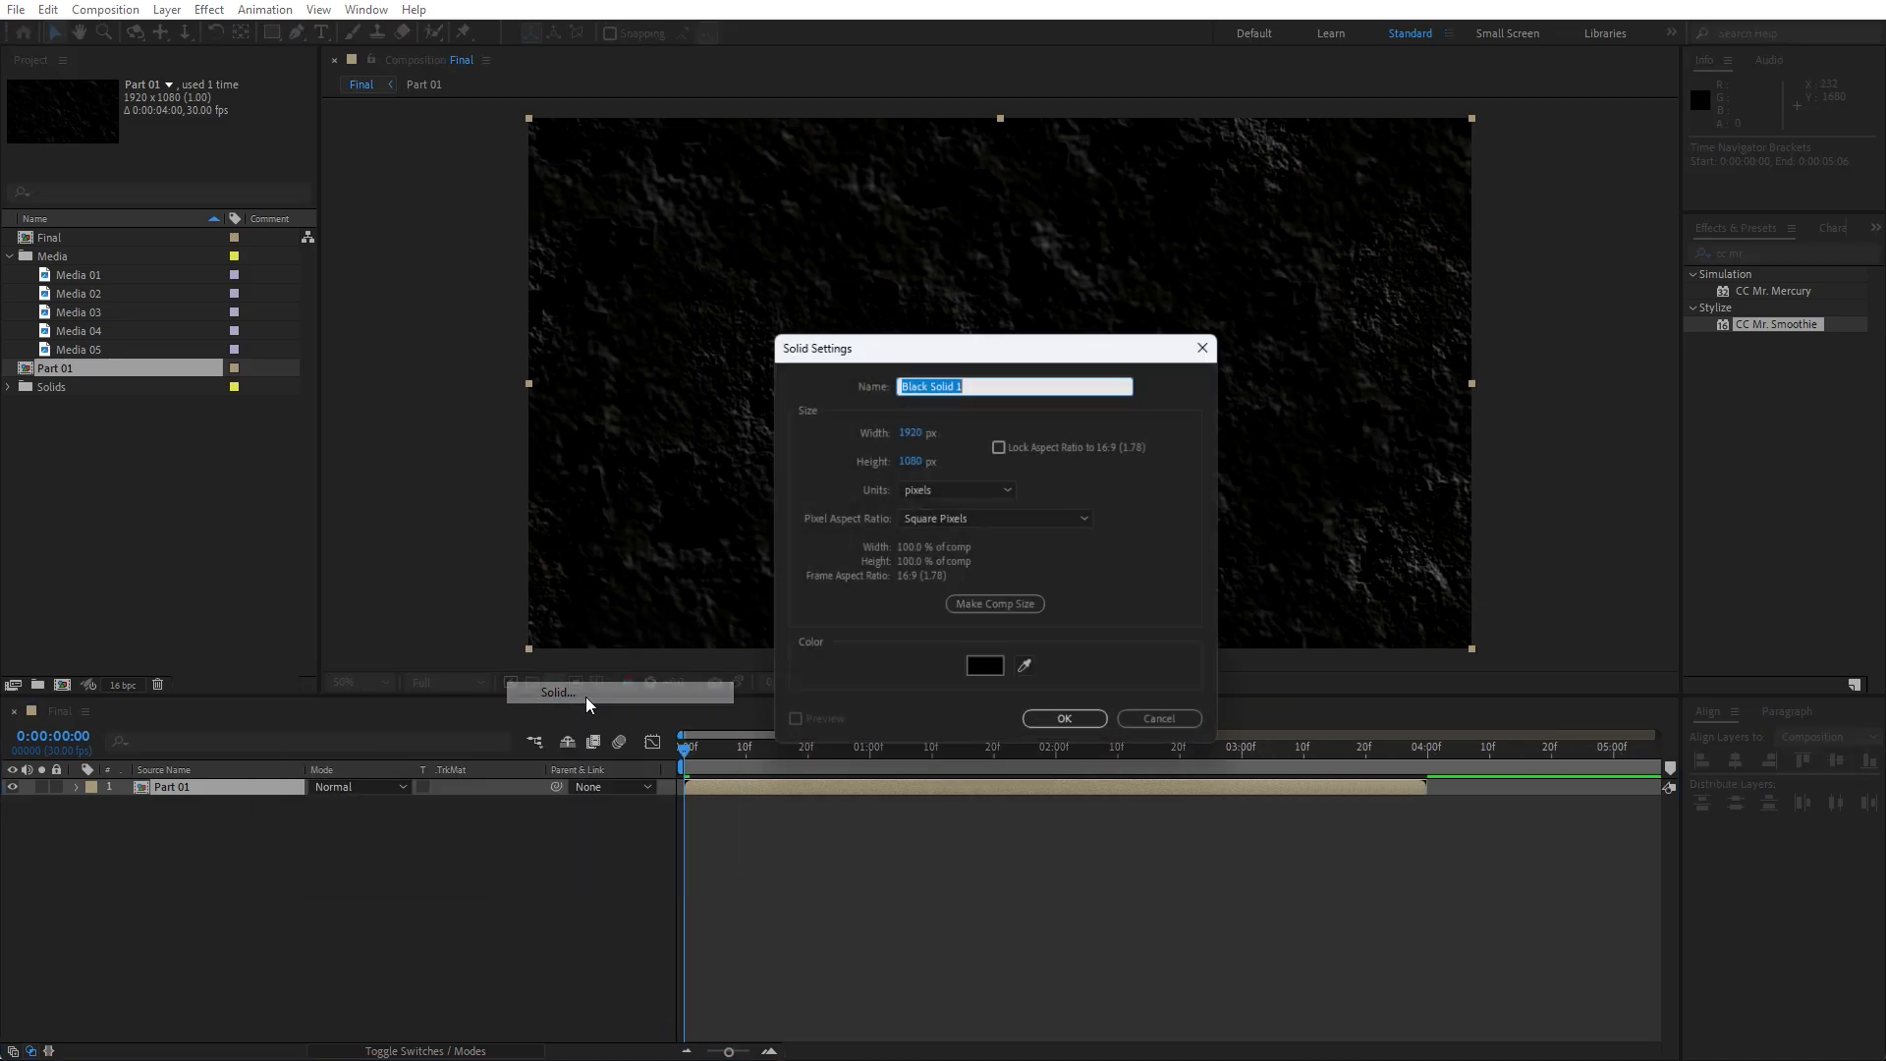
text(TR)
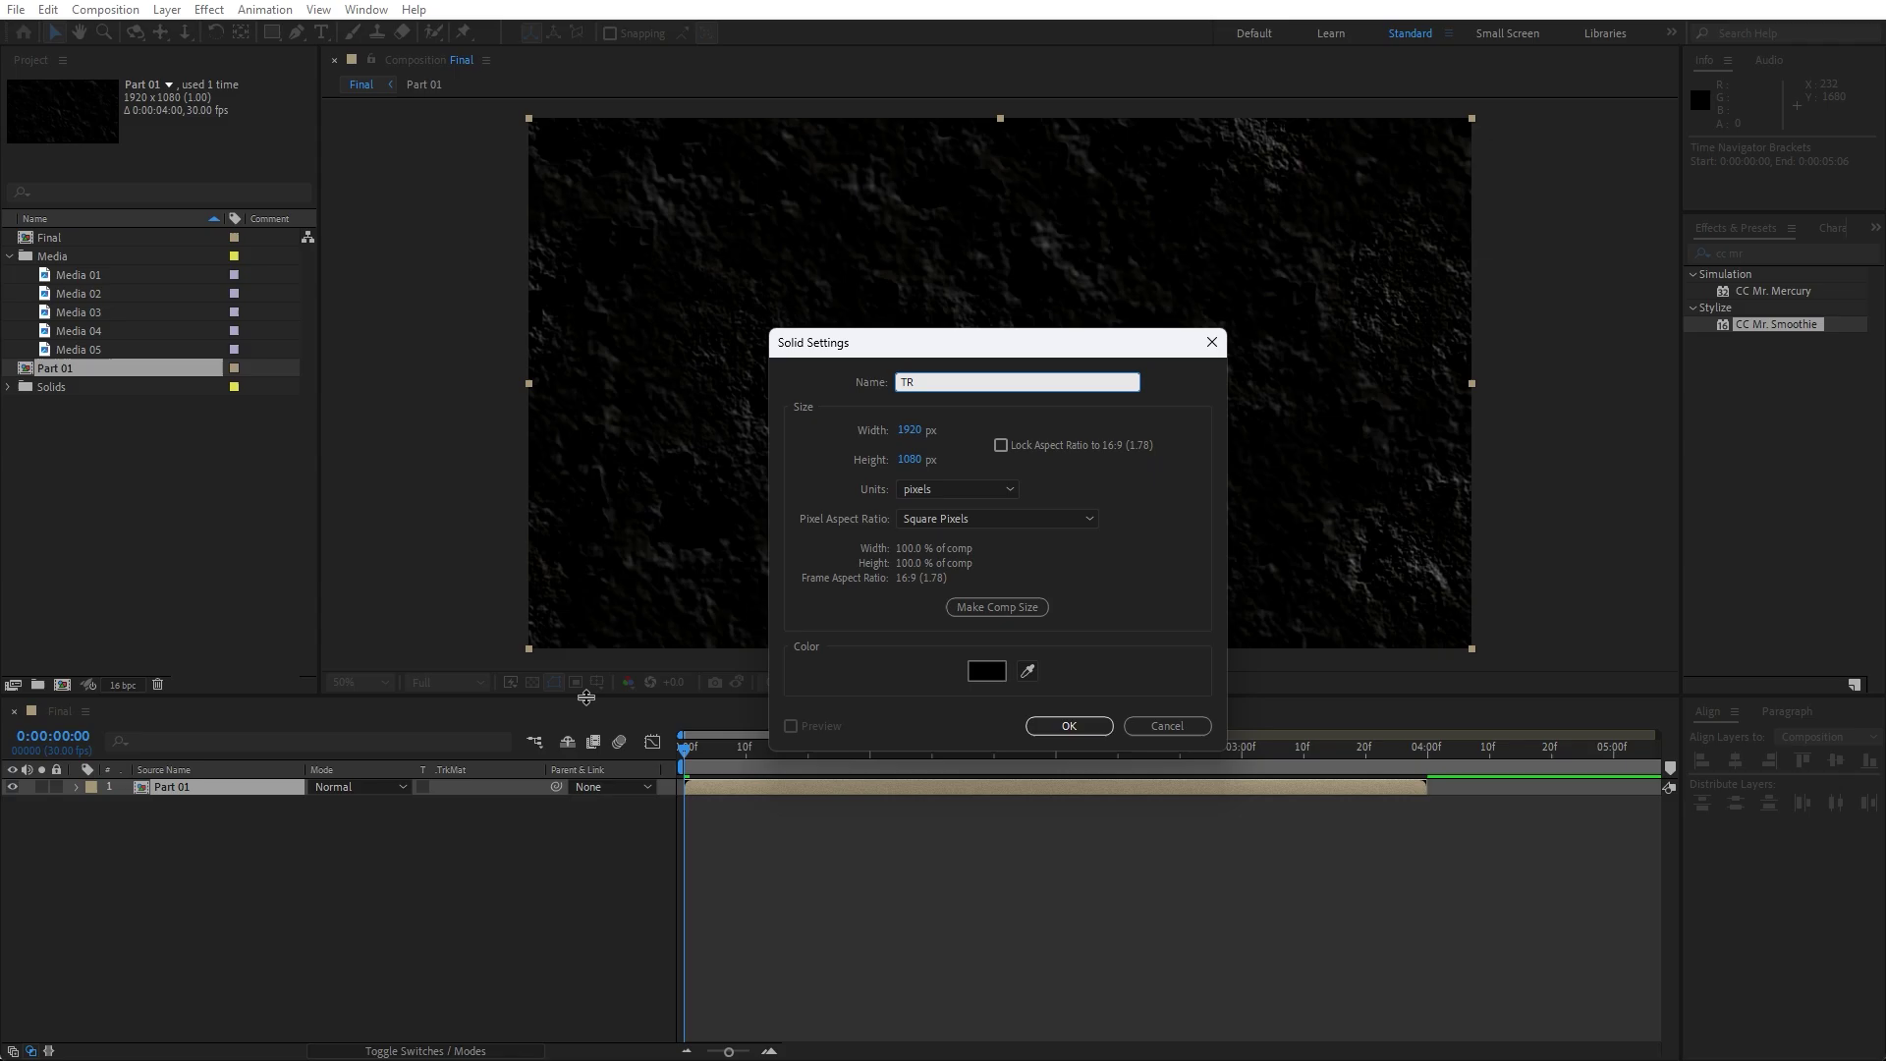
click(1069, 726)
Find the CC Burn Film effect and apply it to the TR solid.
click(1814, 253)
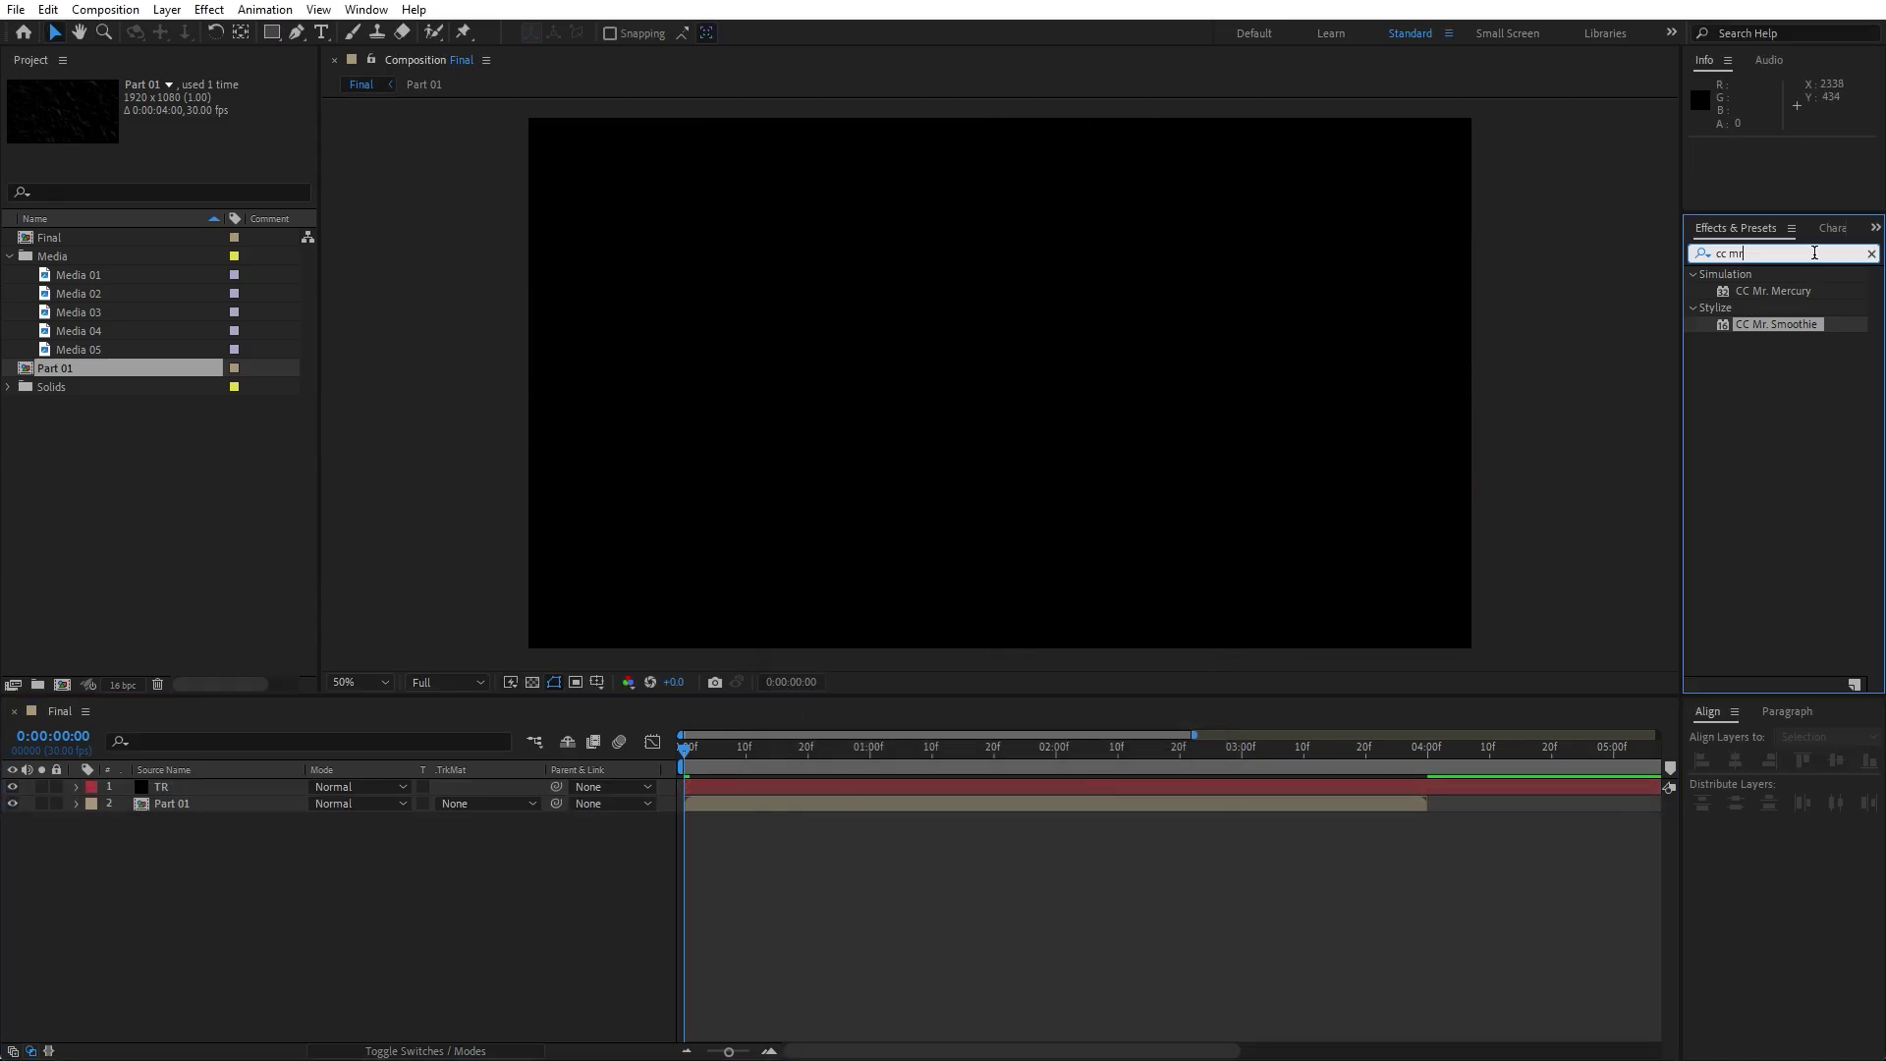
key(Return)
text(bur)
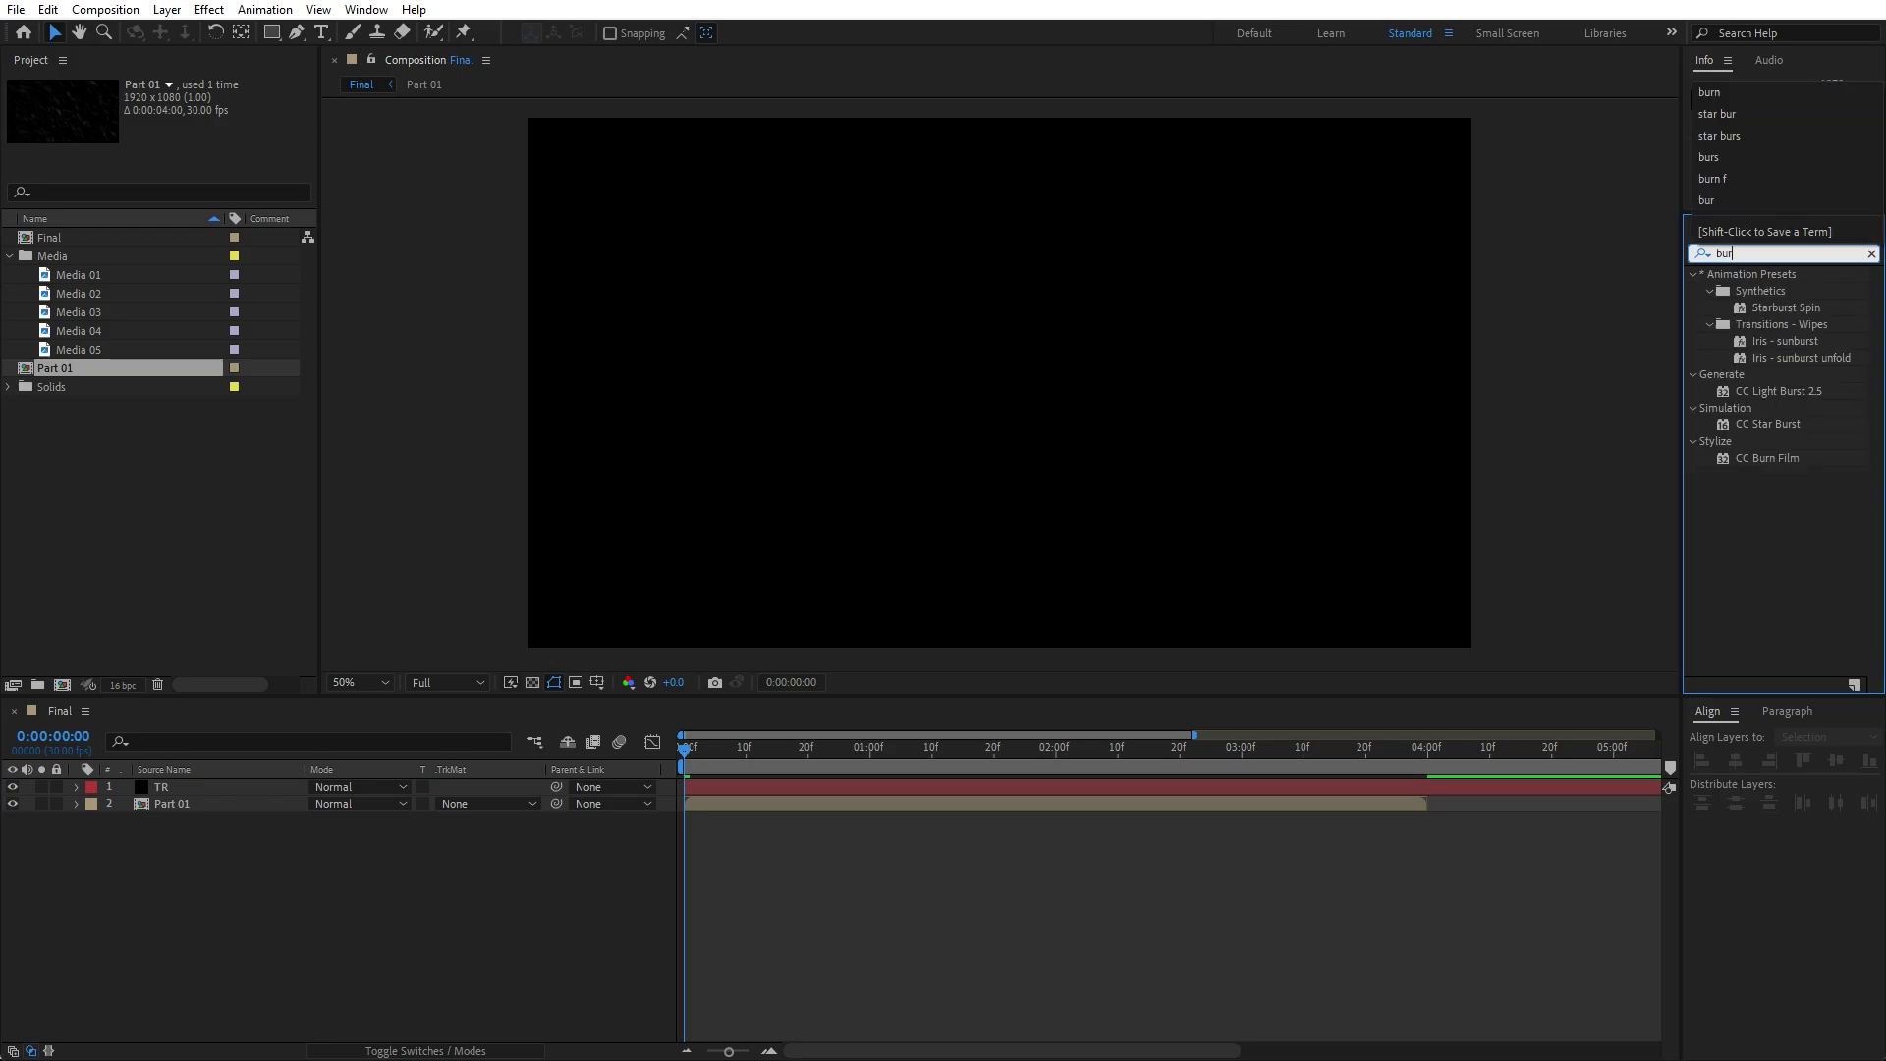
text(n)
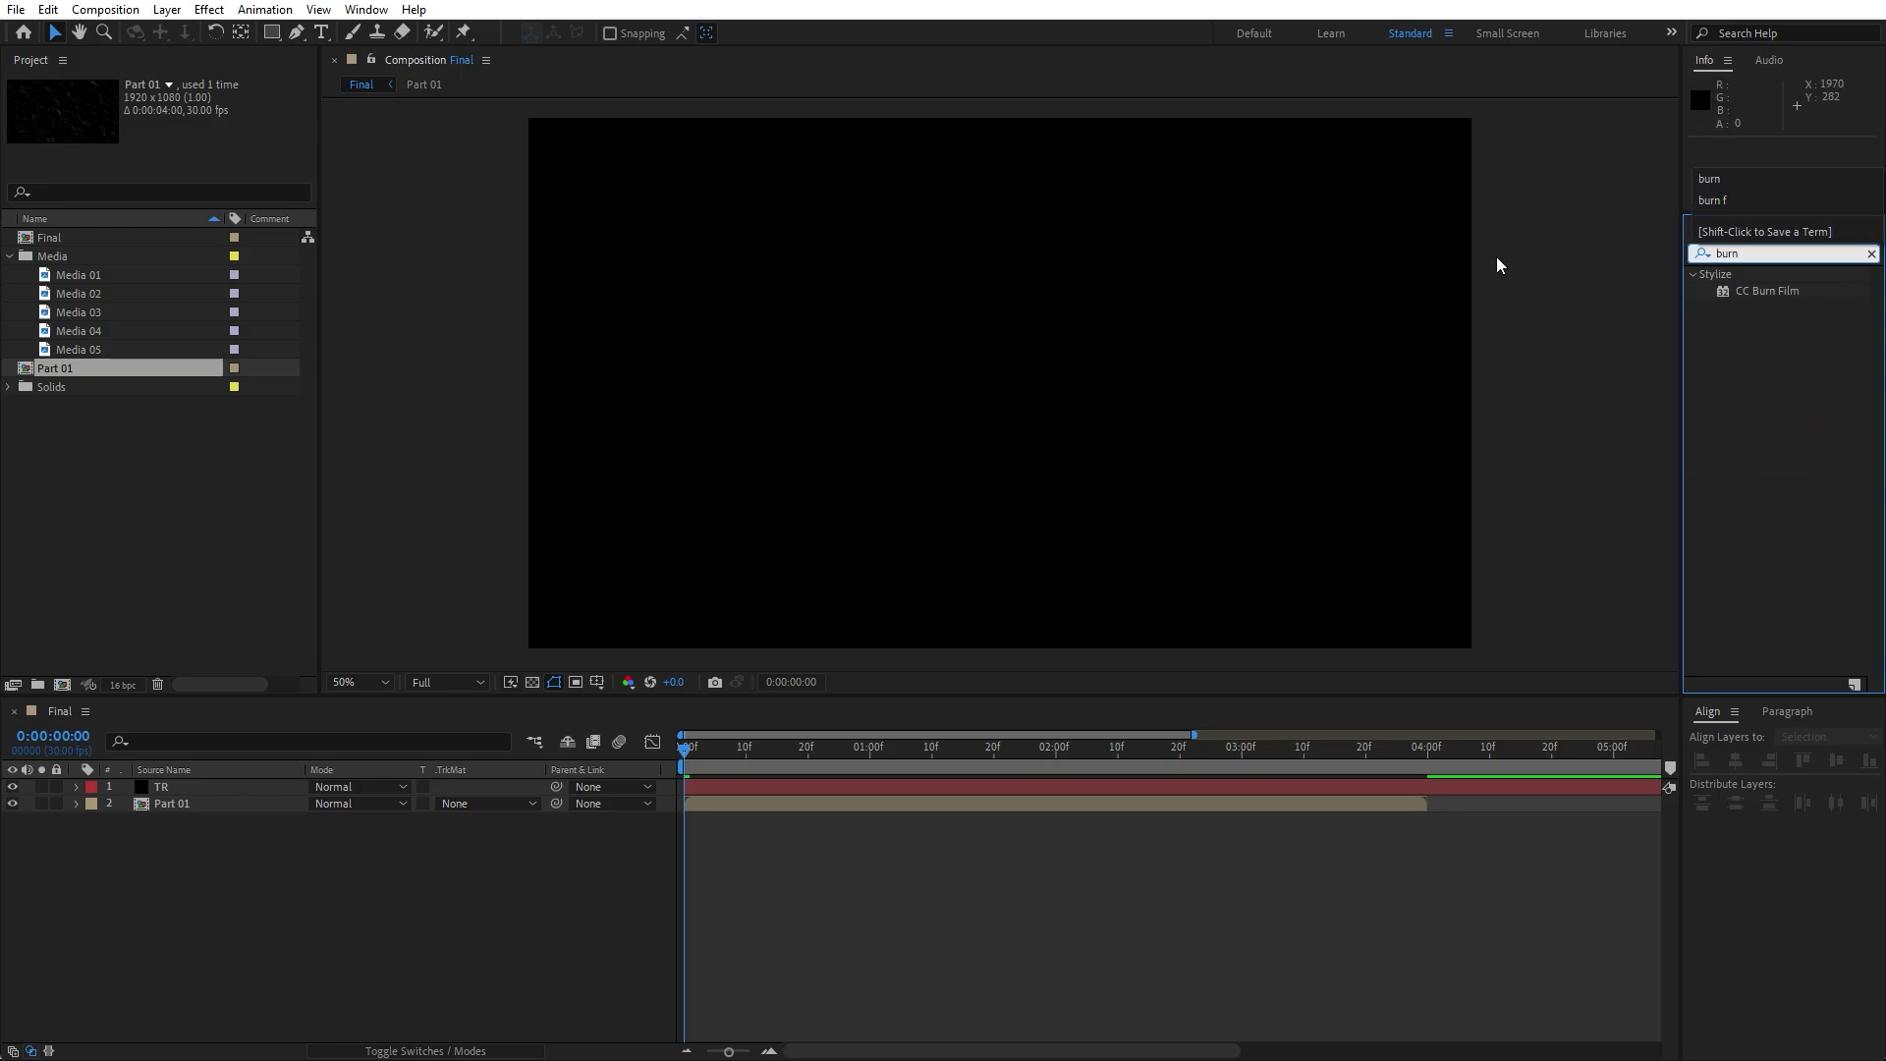
mouse_move(1765, 308)
mouse_down()
mouse_move(1415, 477)
mouse_move(245, 808)
mouse_move(244, 786)
mouse_up()
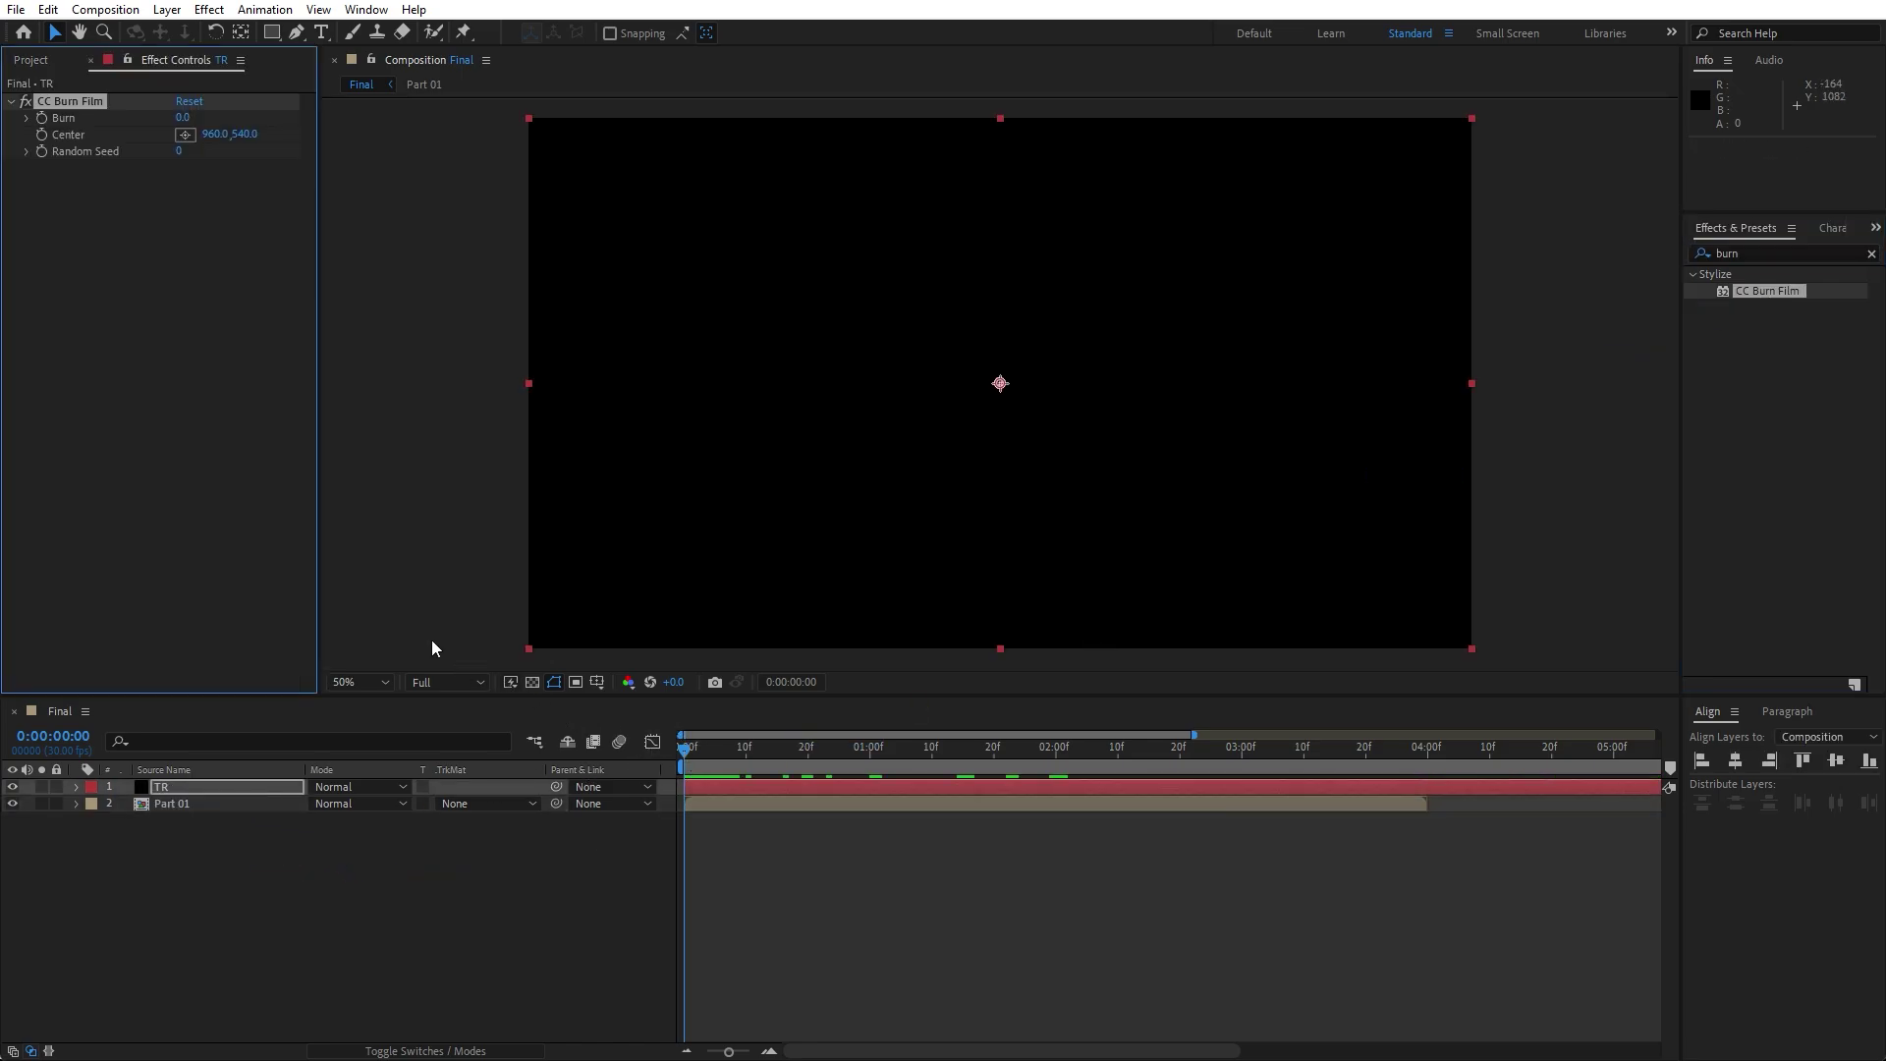
Keyframe Burn on TR from 0 at 0:00:00:00 to 100 at 0:00:01:00, and set the layer's blending mode to Dissolve.
click(41, 118)
drag(695, 753, 870, 774)
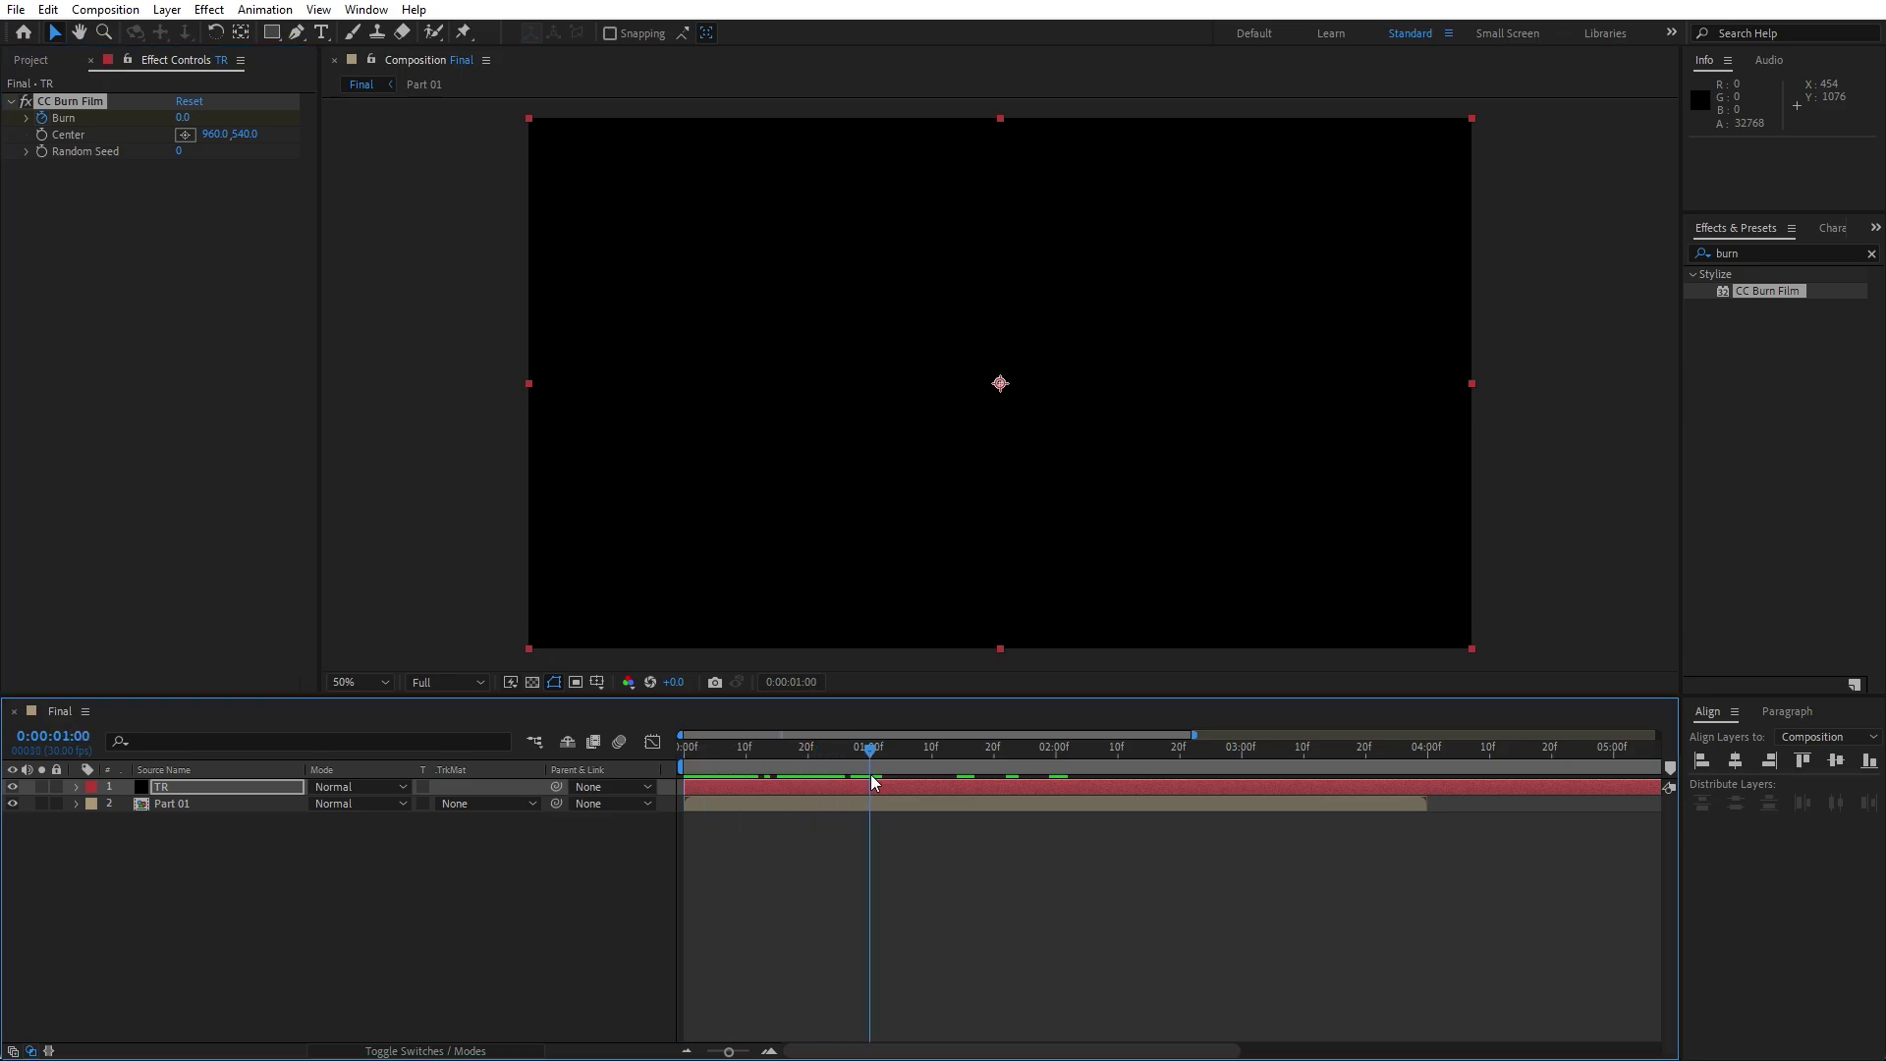
drag(184, 120, 316, 131)
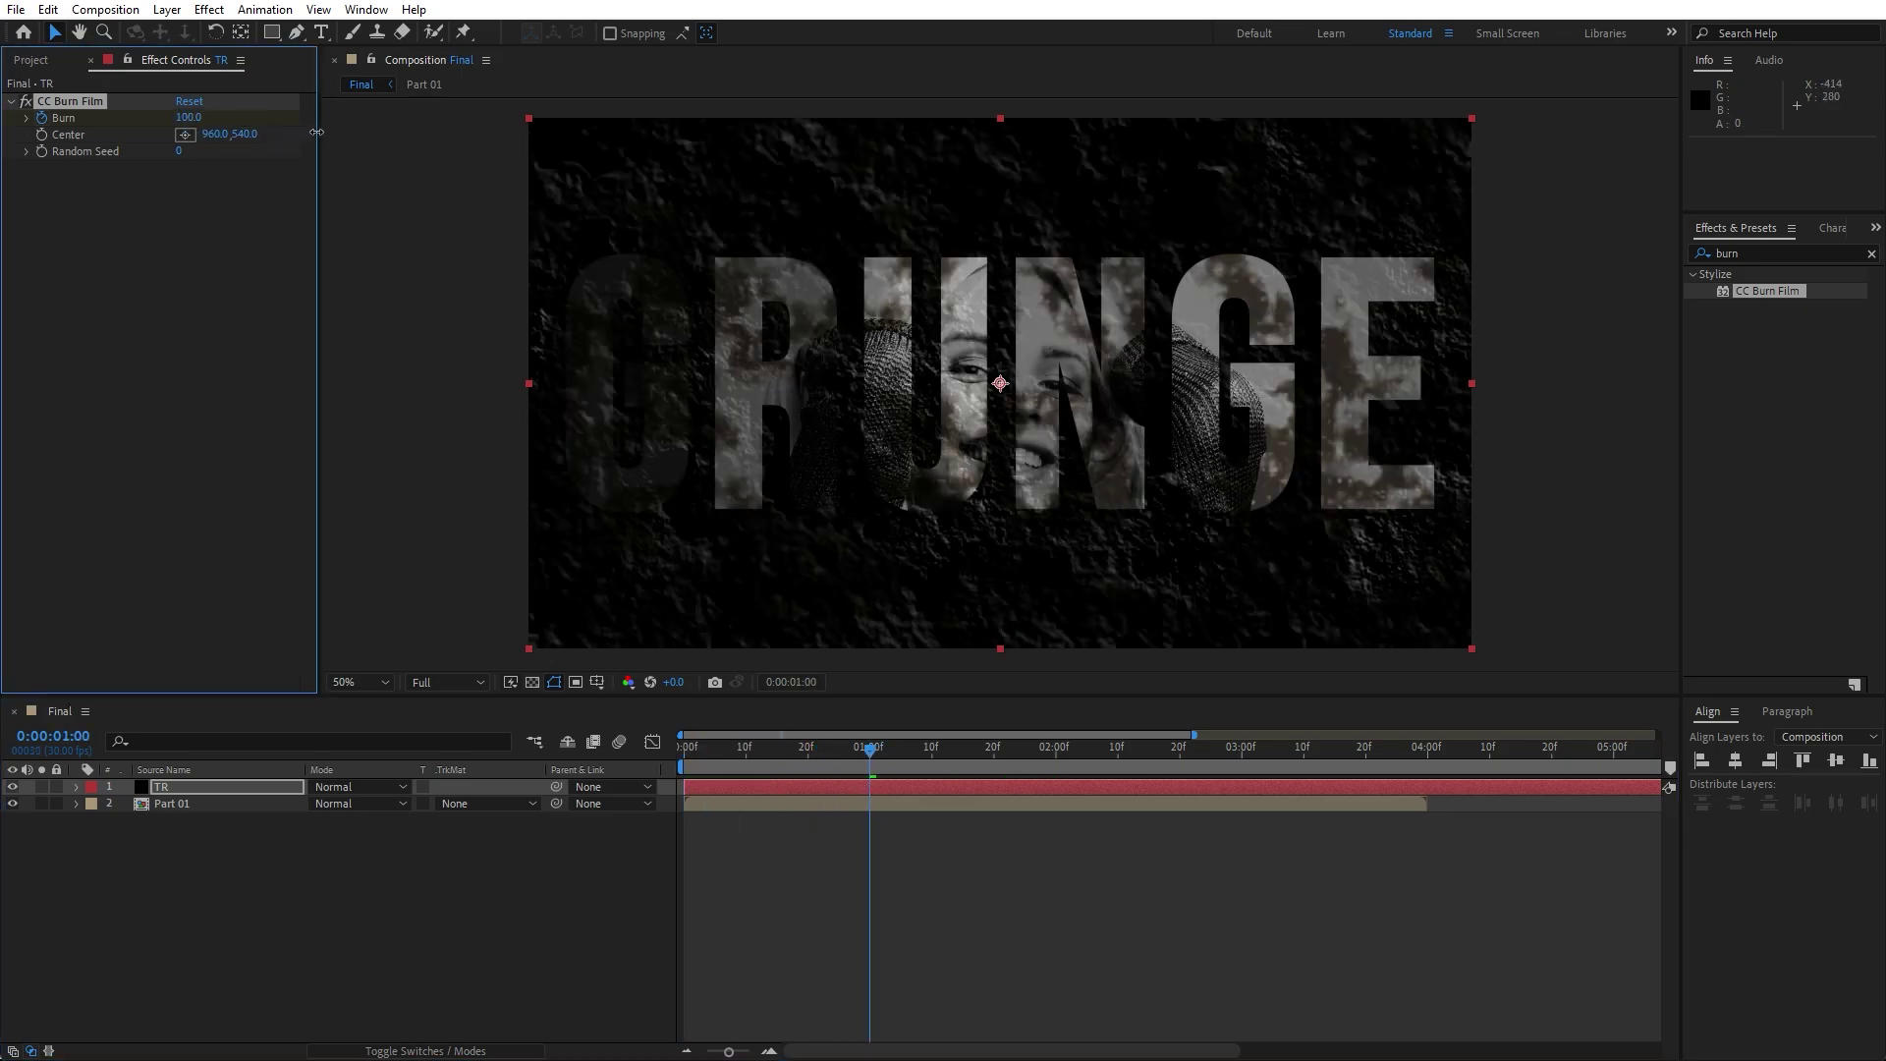
click(220, 320)
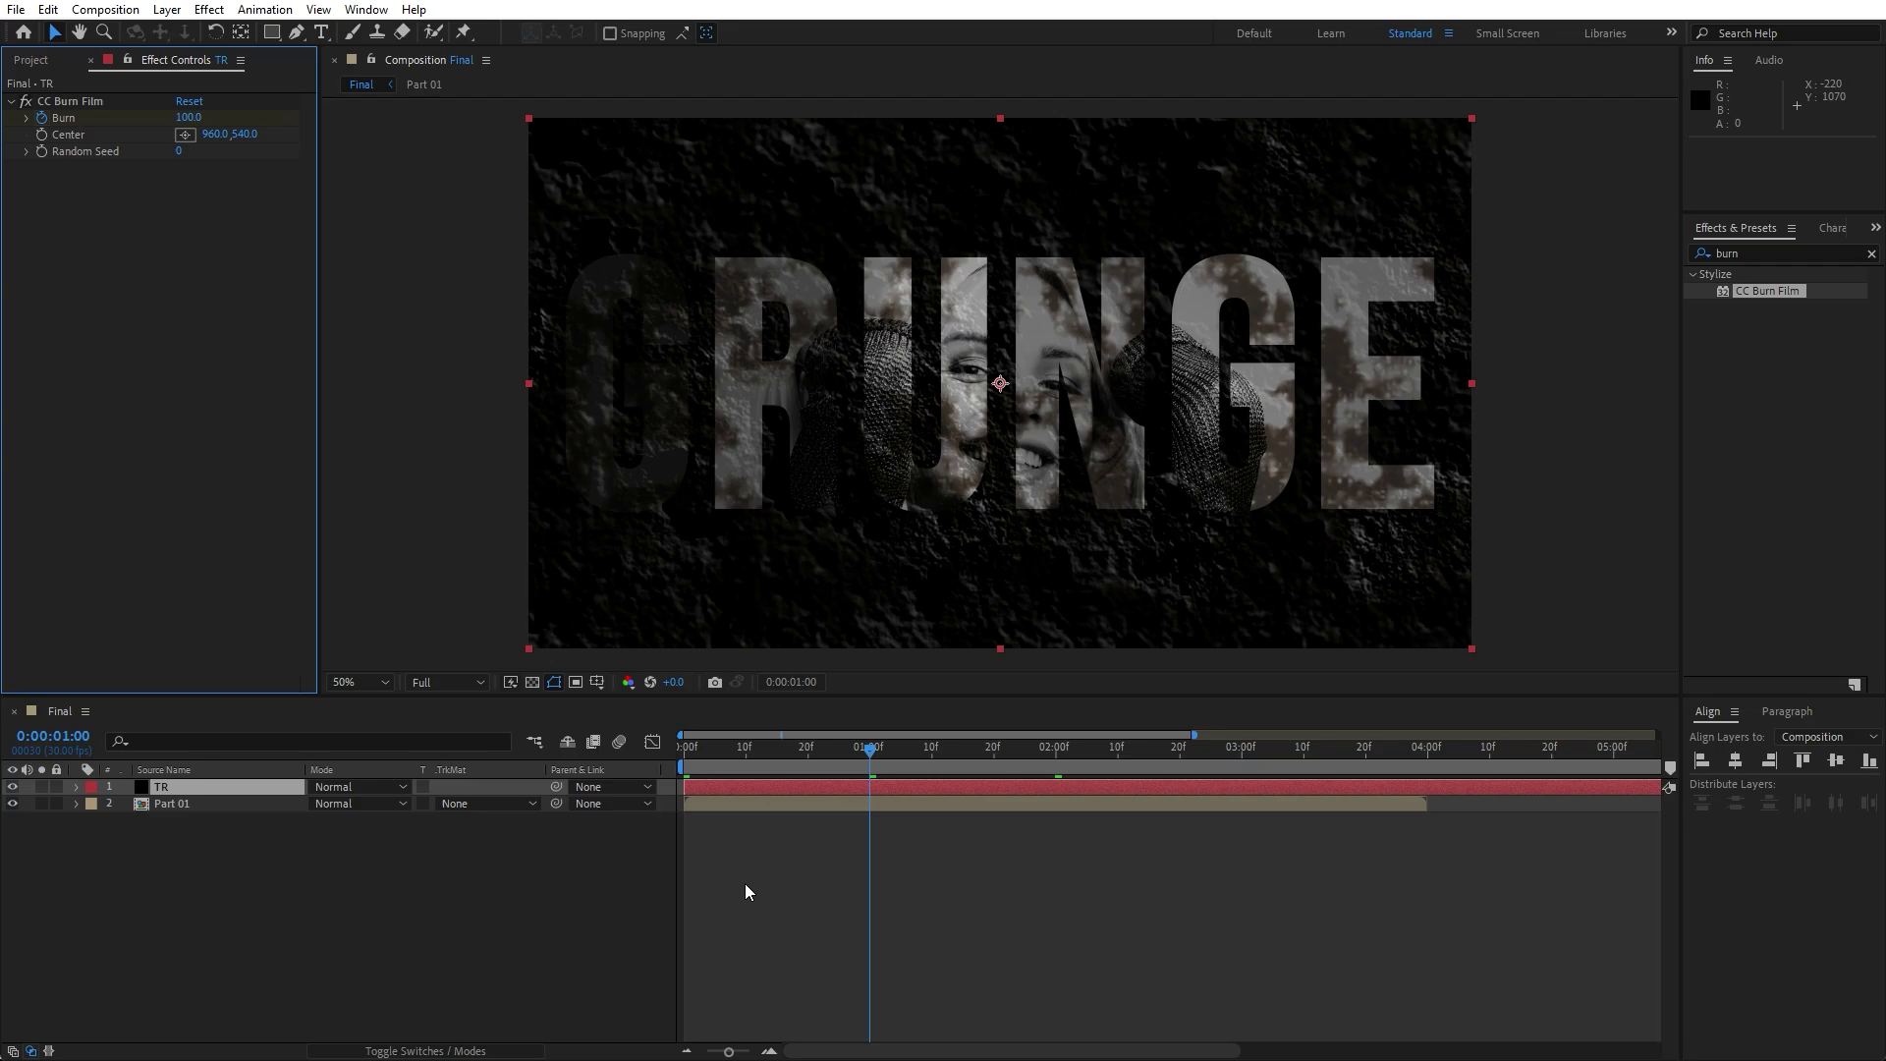
click(369, 786)
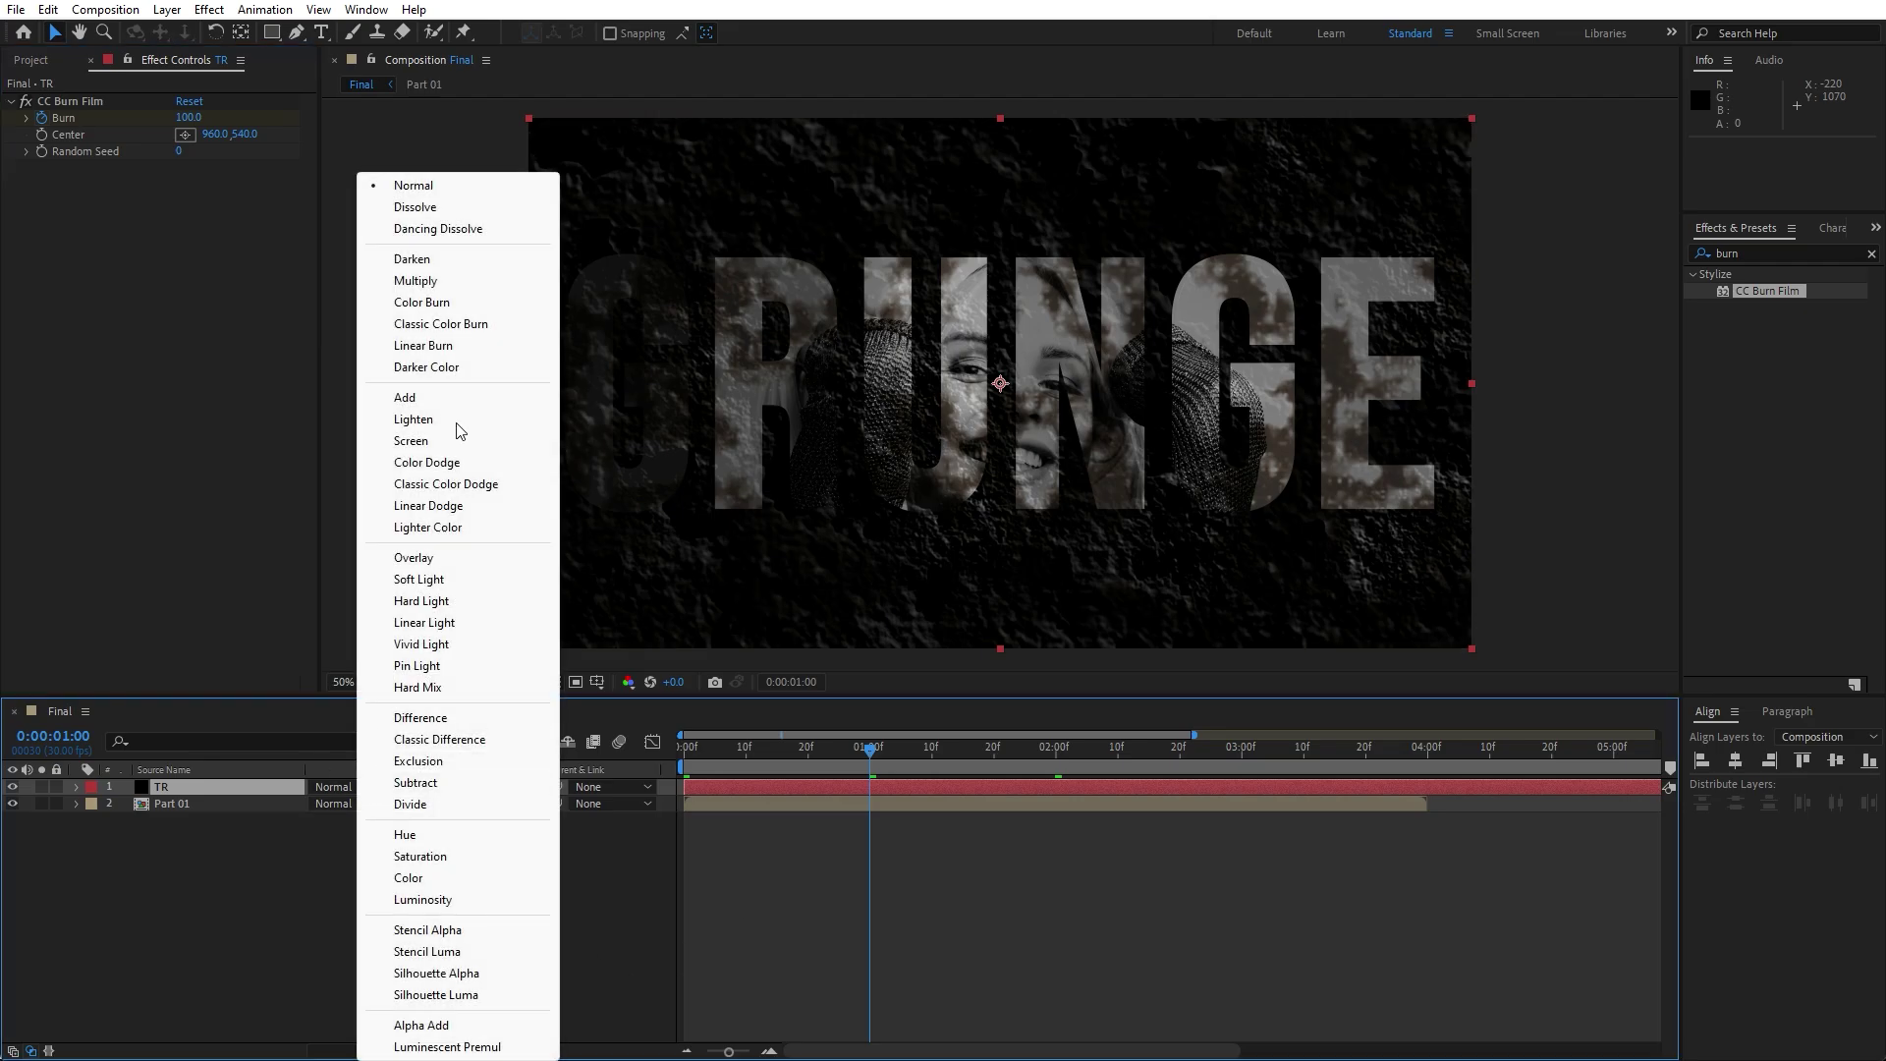
click(461, 207)
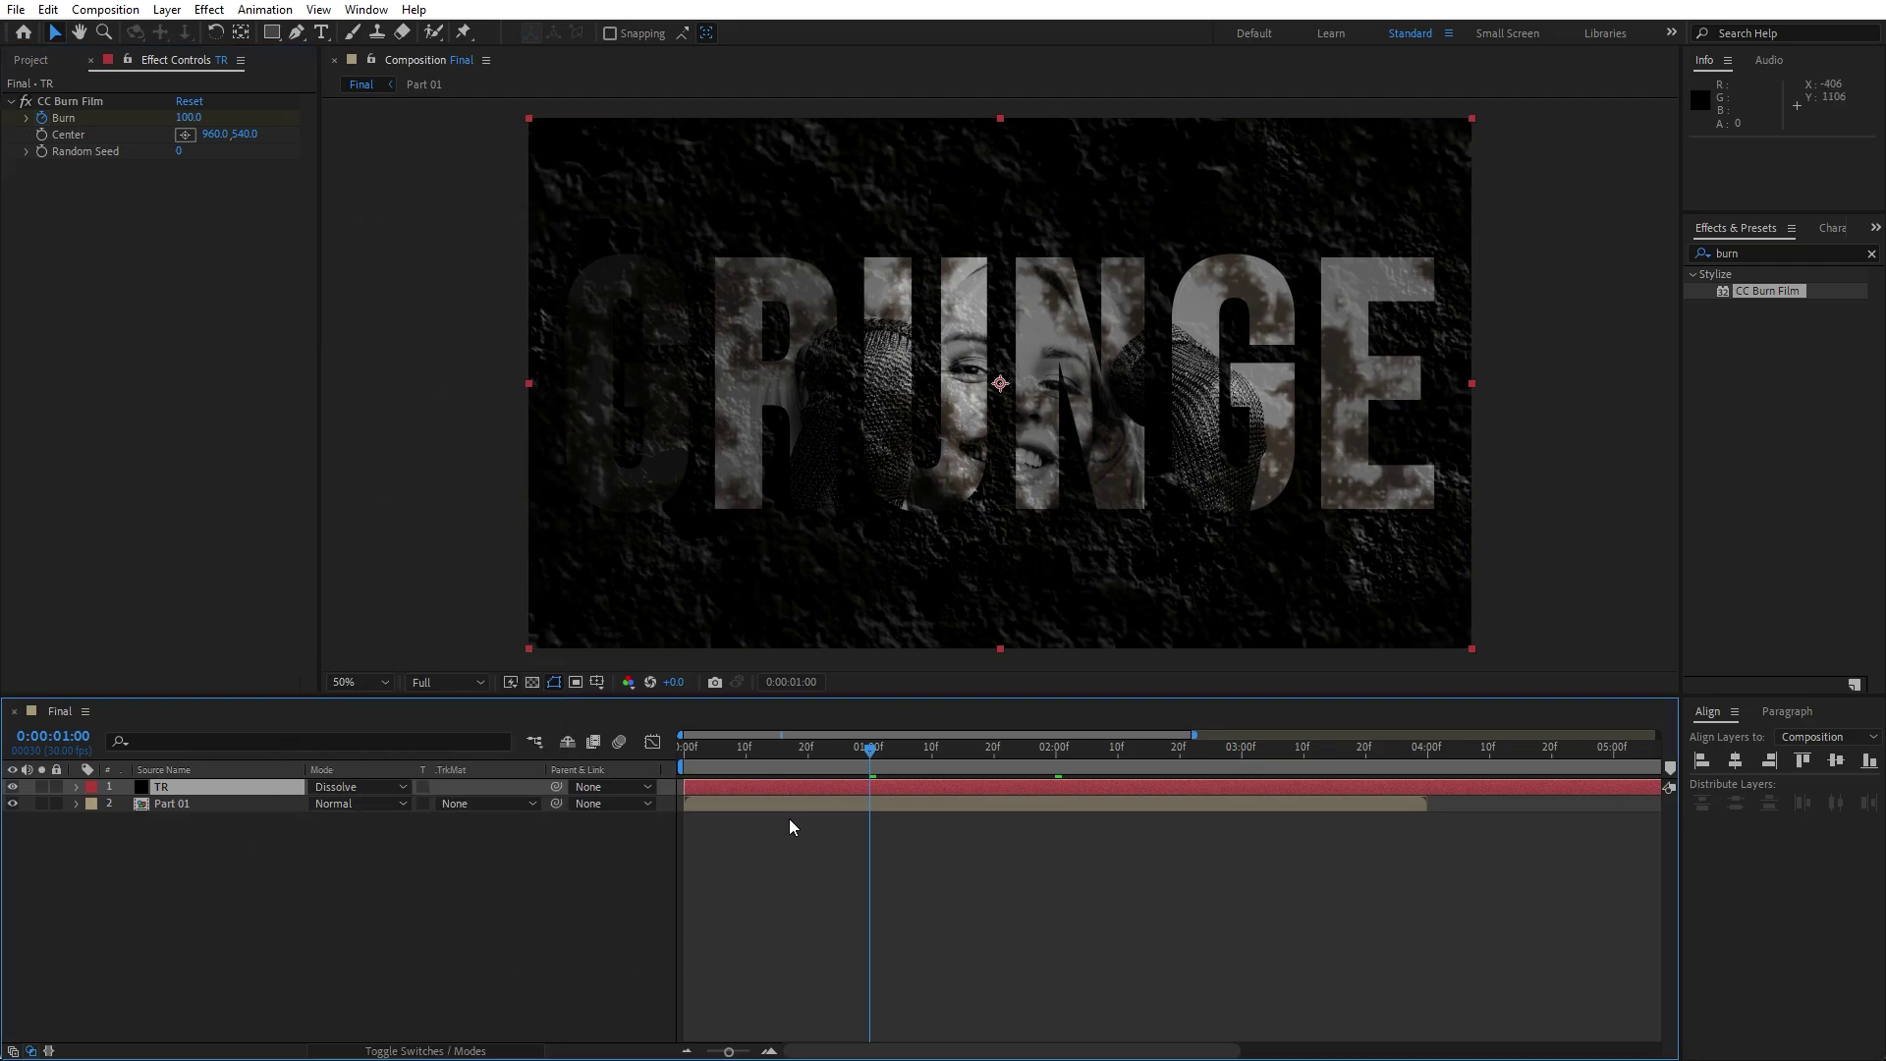
Find the Roughen Edges effect and apply it to the TR solid.
click(1806, 253)
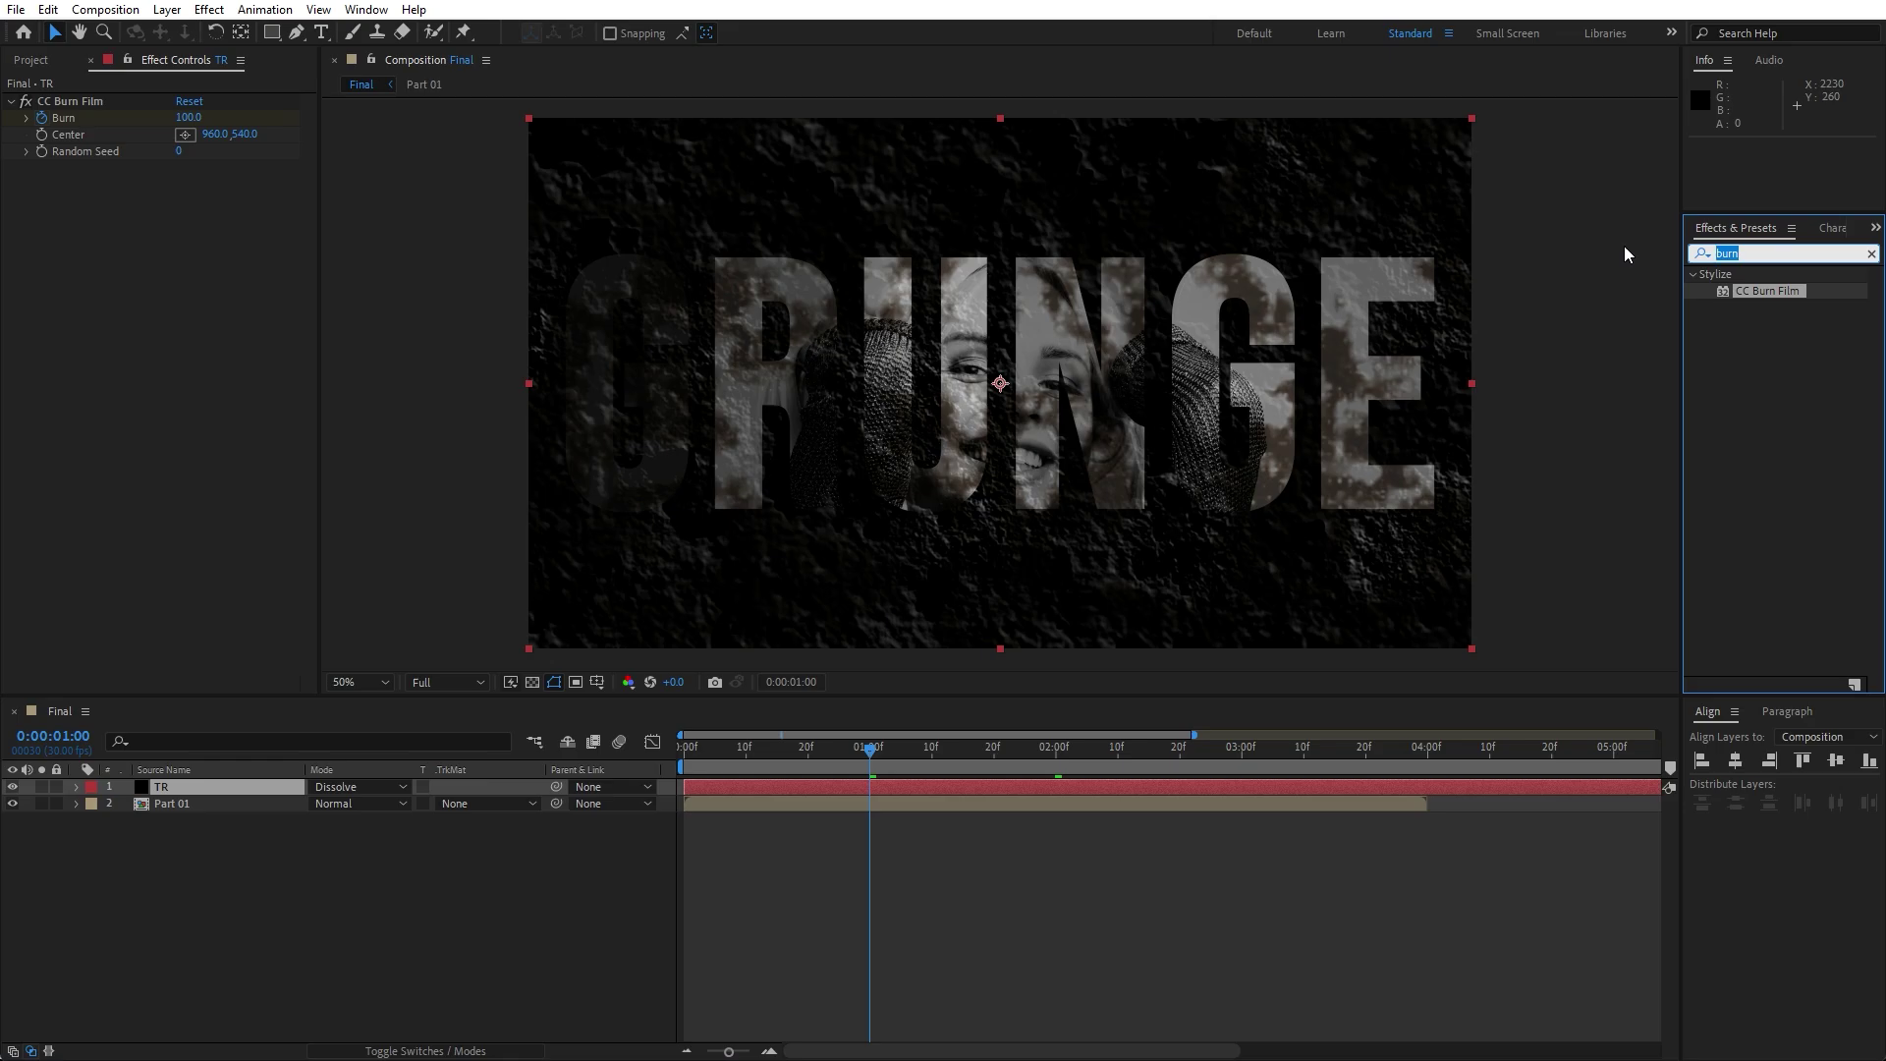
text(rough)
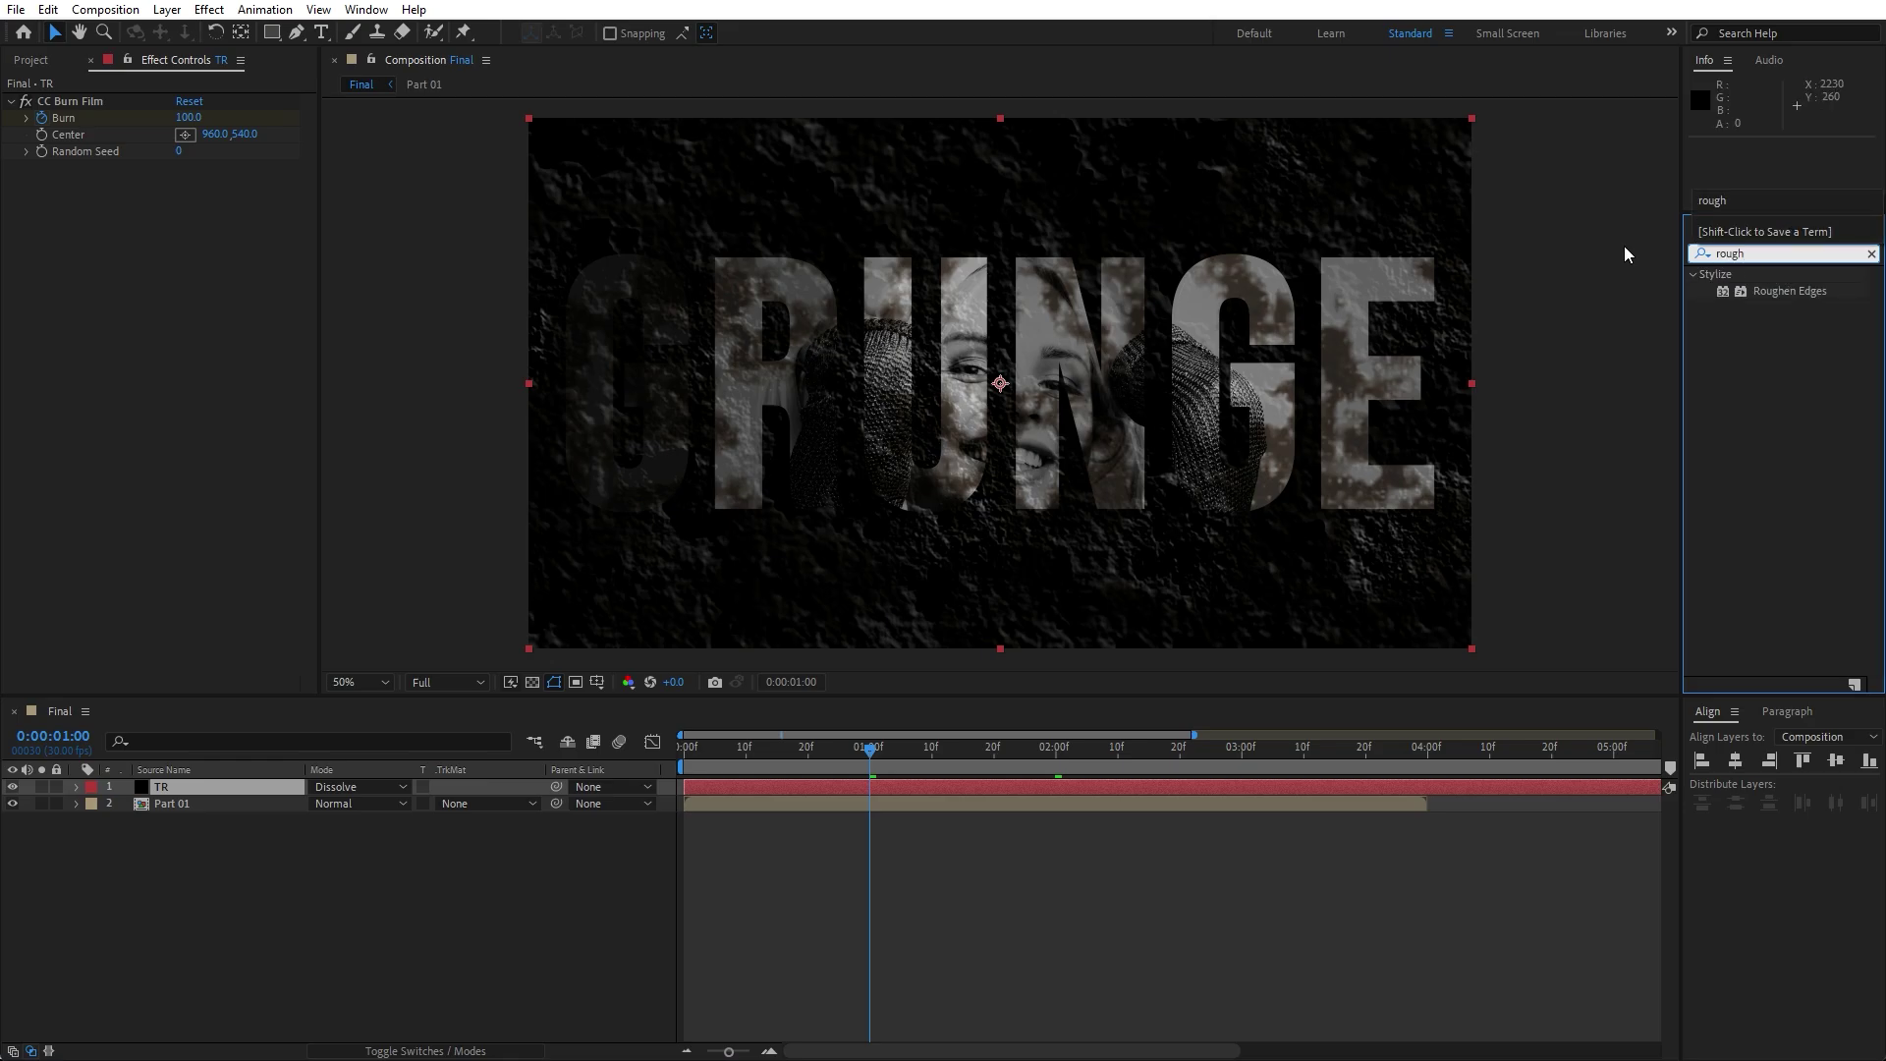
drag(1782, 291, 254, 794)
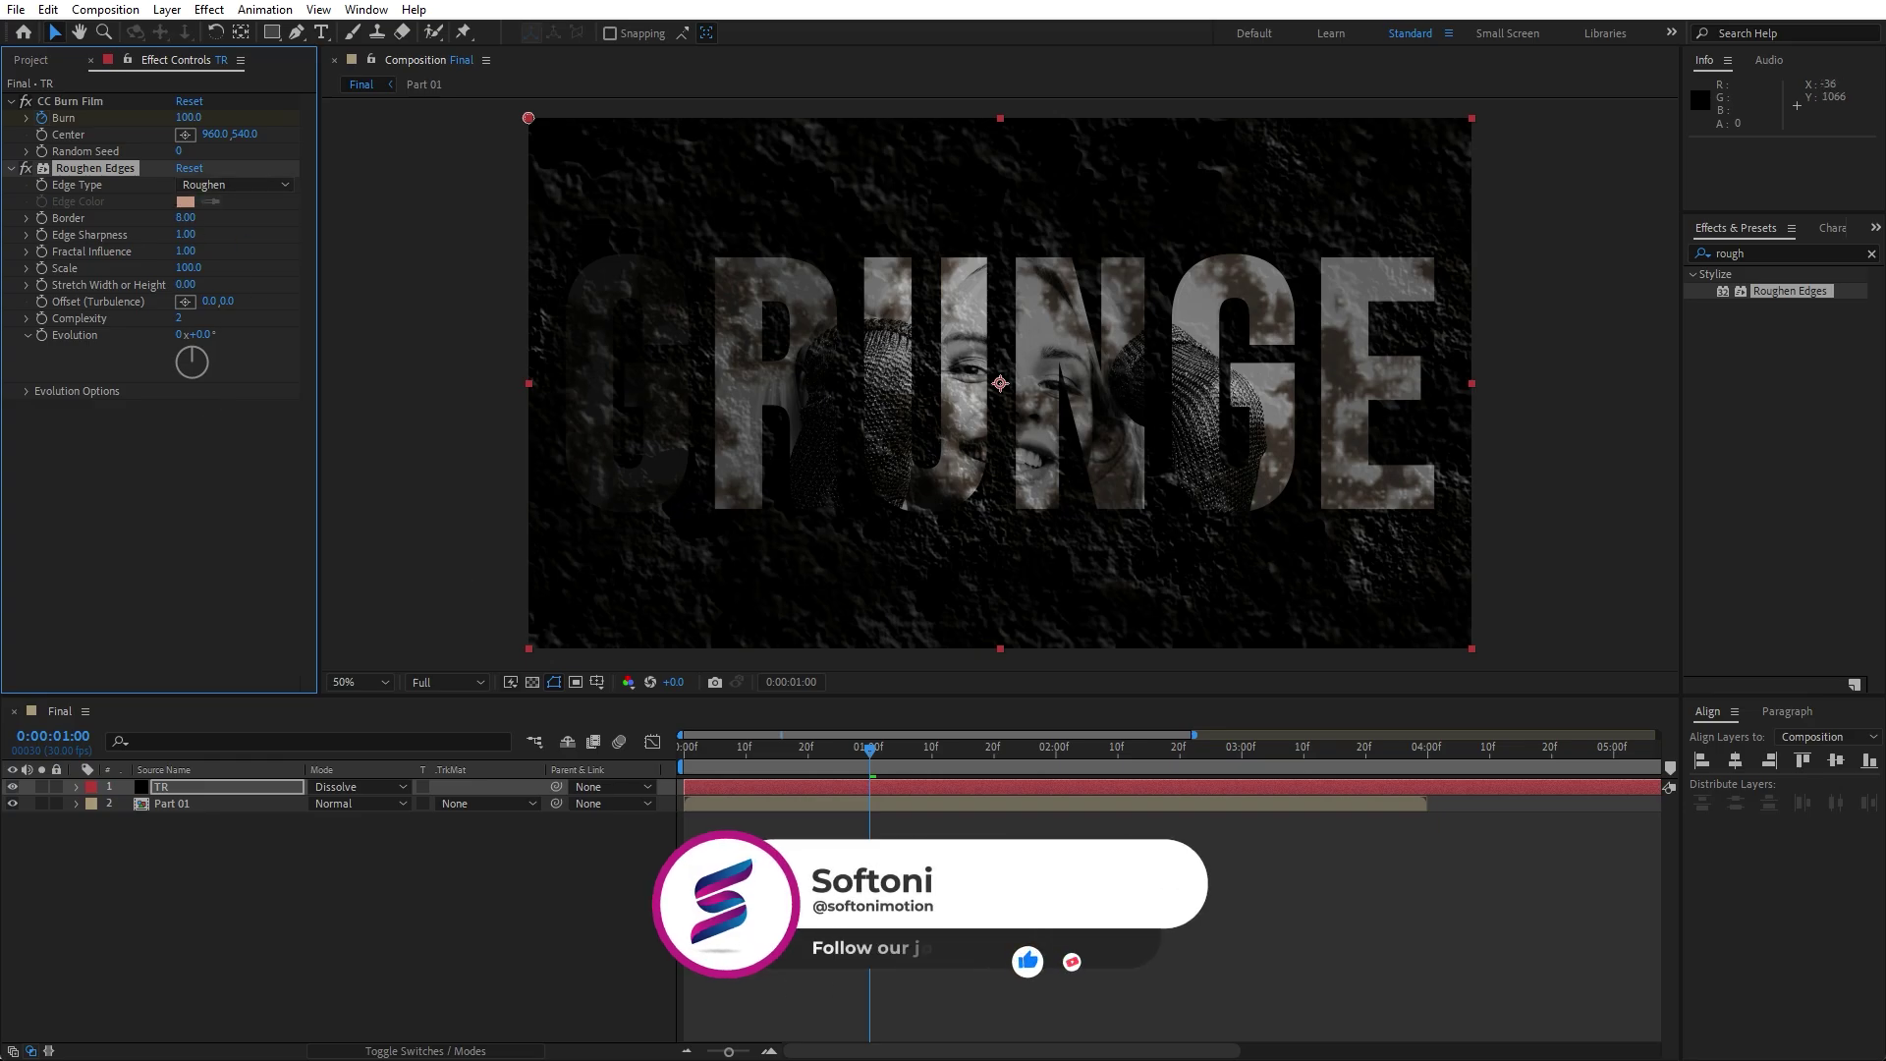
Set the Roughen Edges edge type on the TR solid to Spiky.
drag(768, 763, 796, 754)
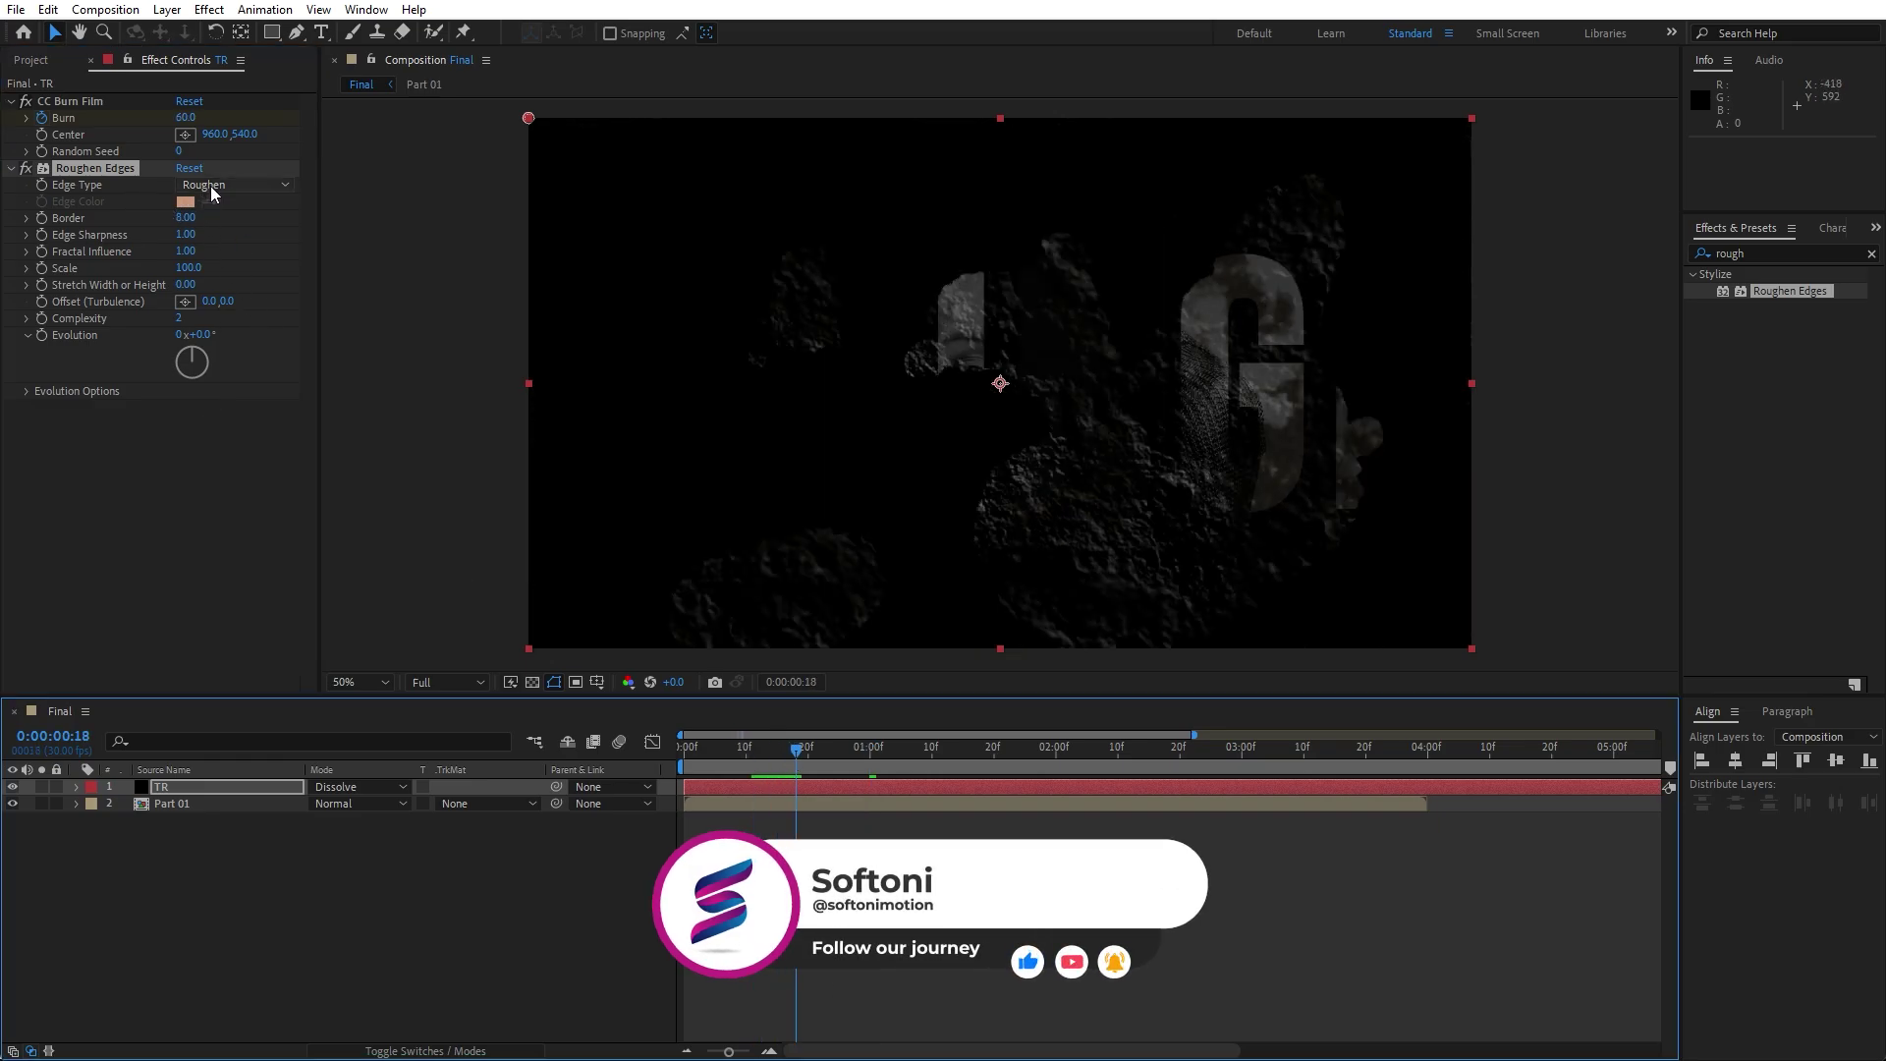
click(210, 185)
click(226, 269)
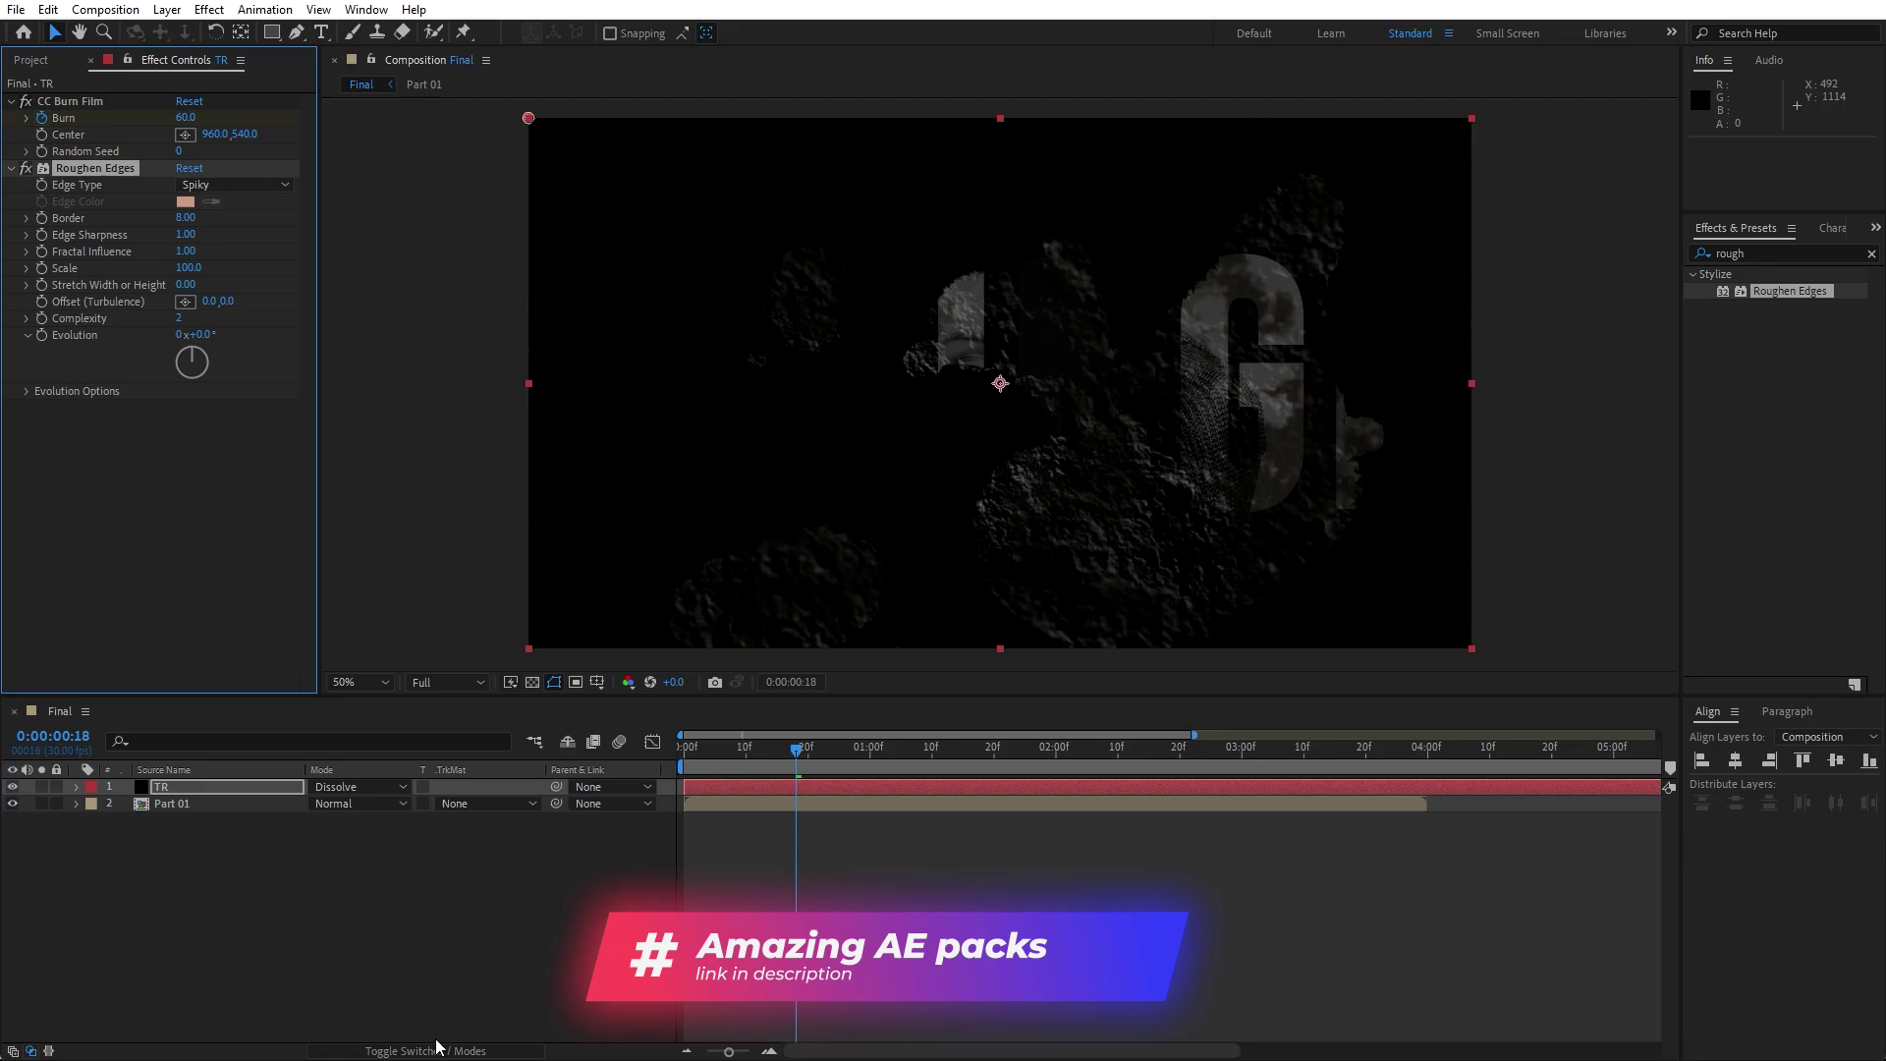
Set the Part 01 layer's track matte to Alpha Inverted Matte using TR.
click(460, 805)
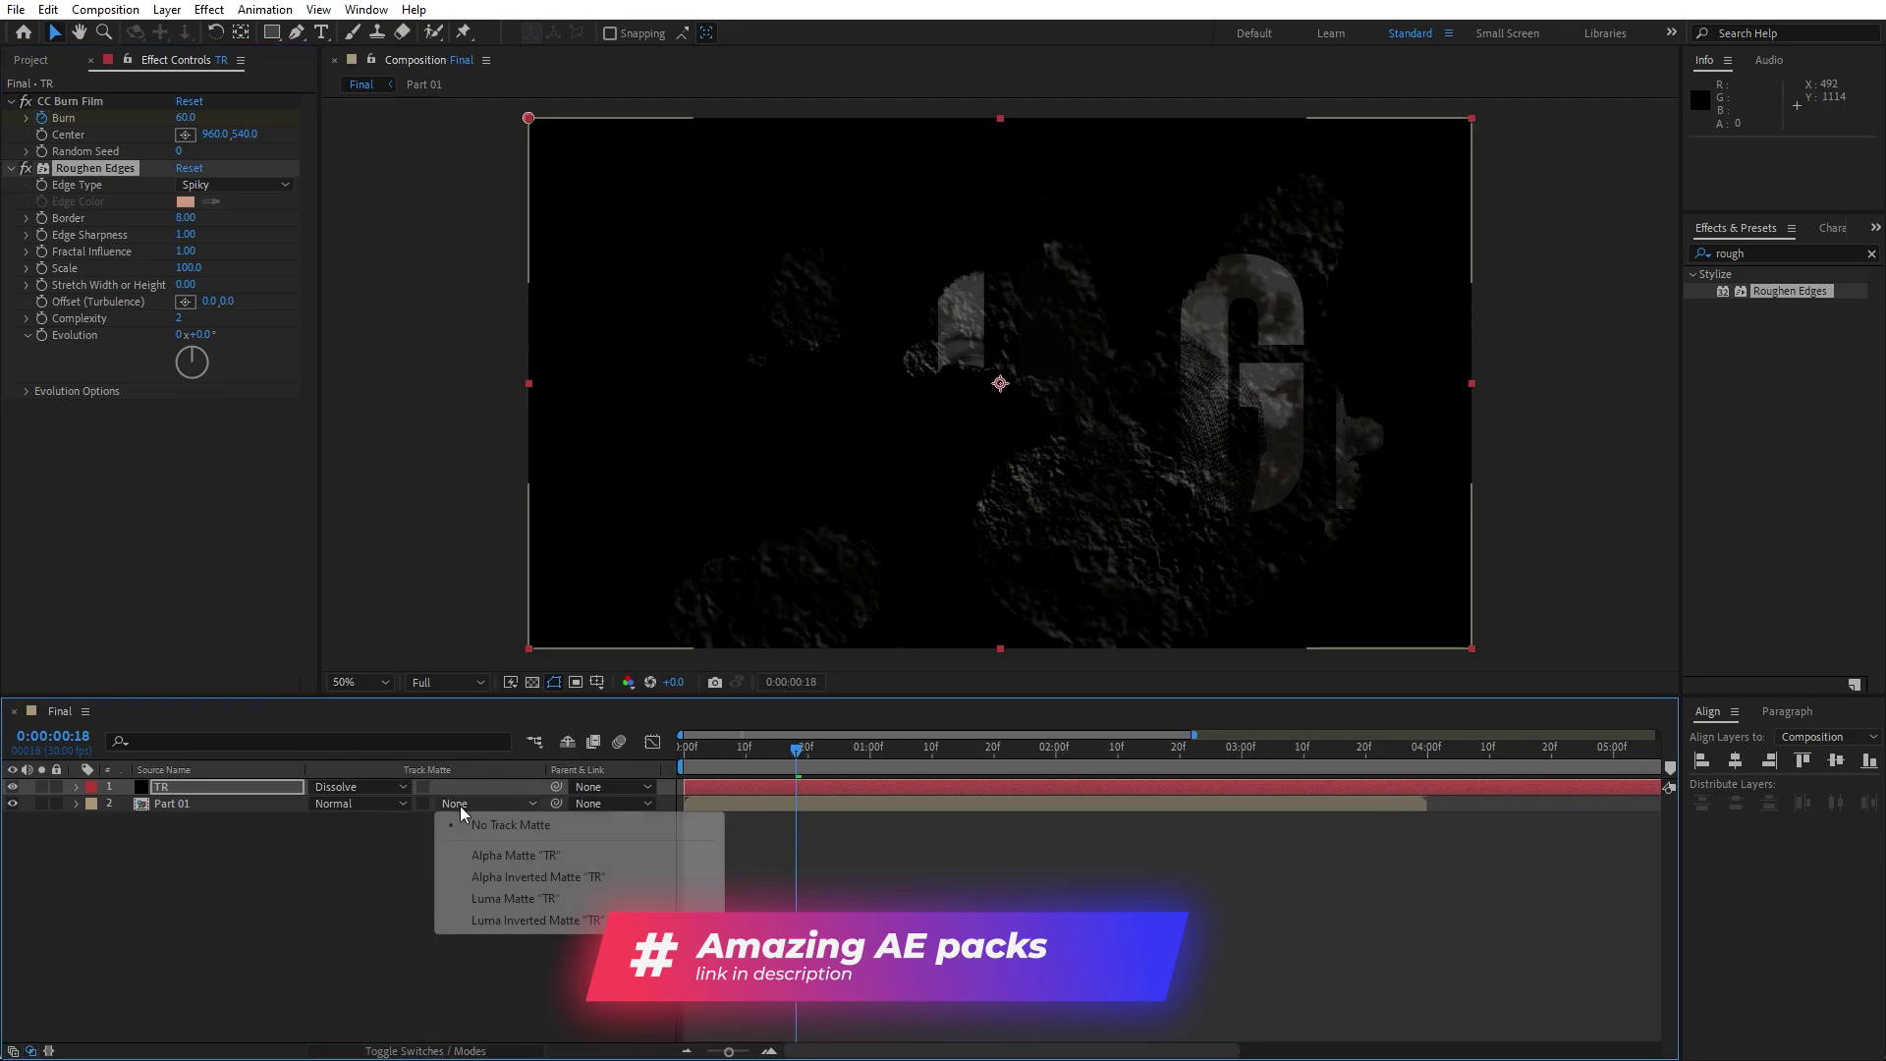
click(515, 878)
key(Page_Down)
key(Page_Down)
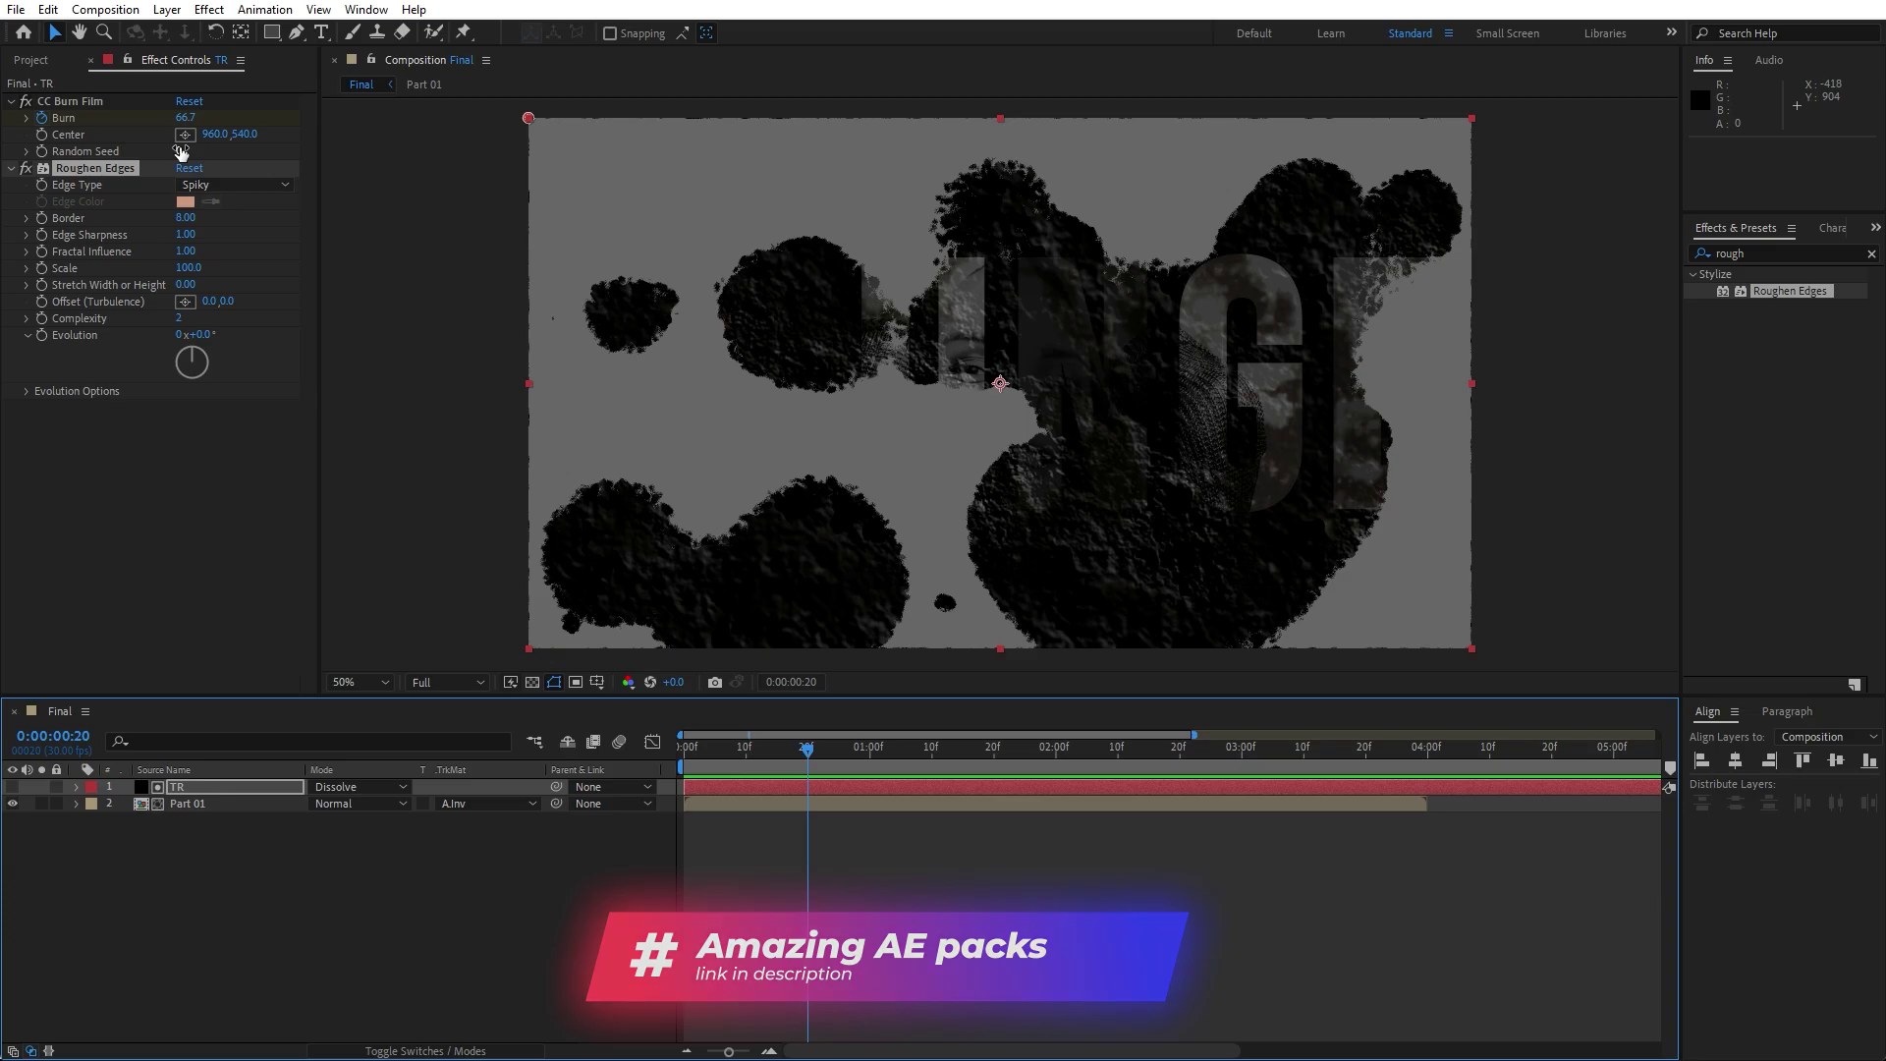
Set the CC Burn Film Random Seed on TR to 130 and preview the burn transition.
drag(181, 151, 207, 161)
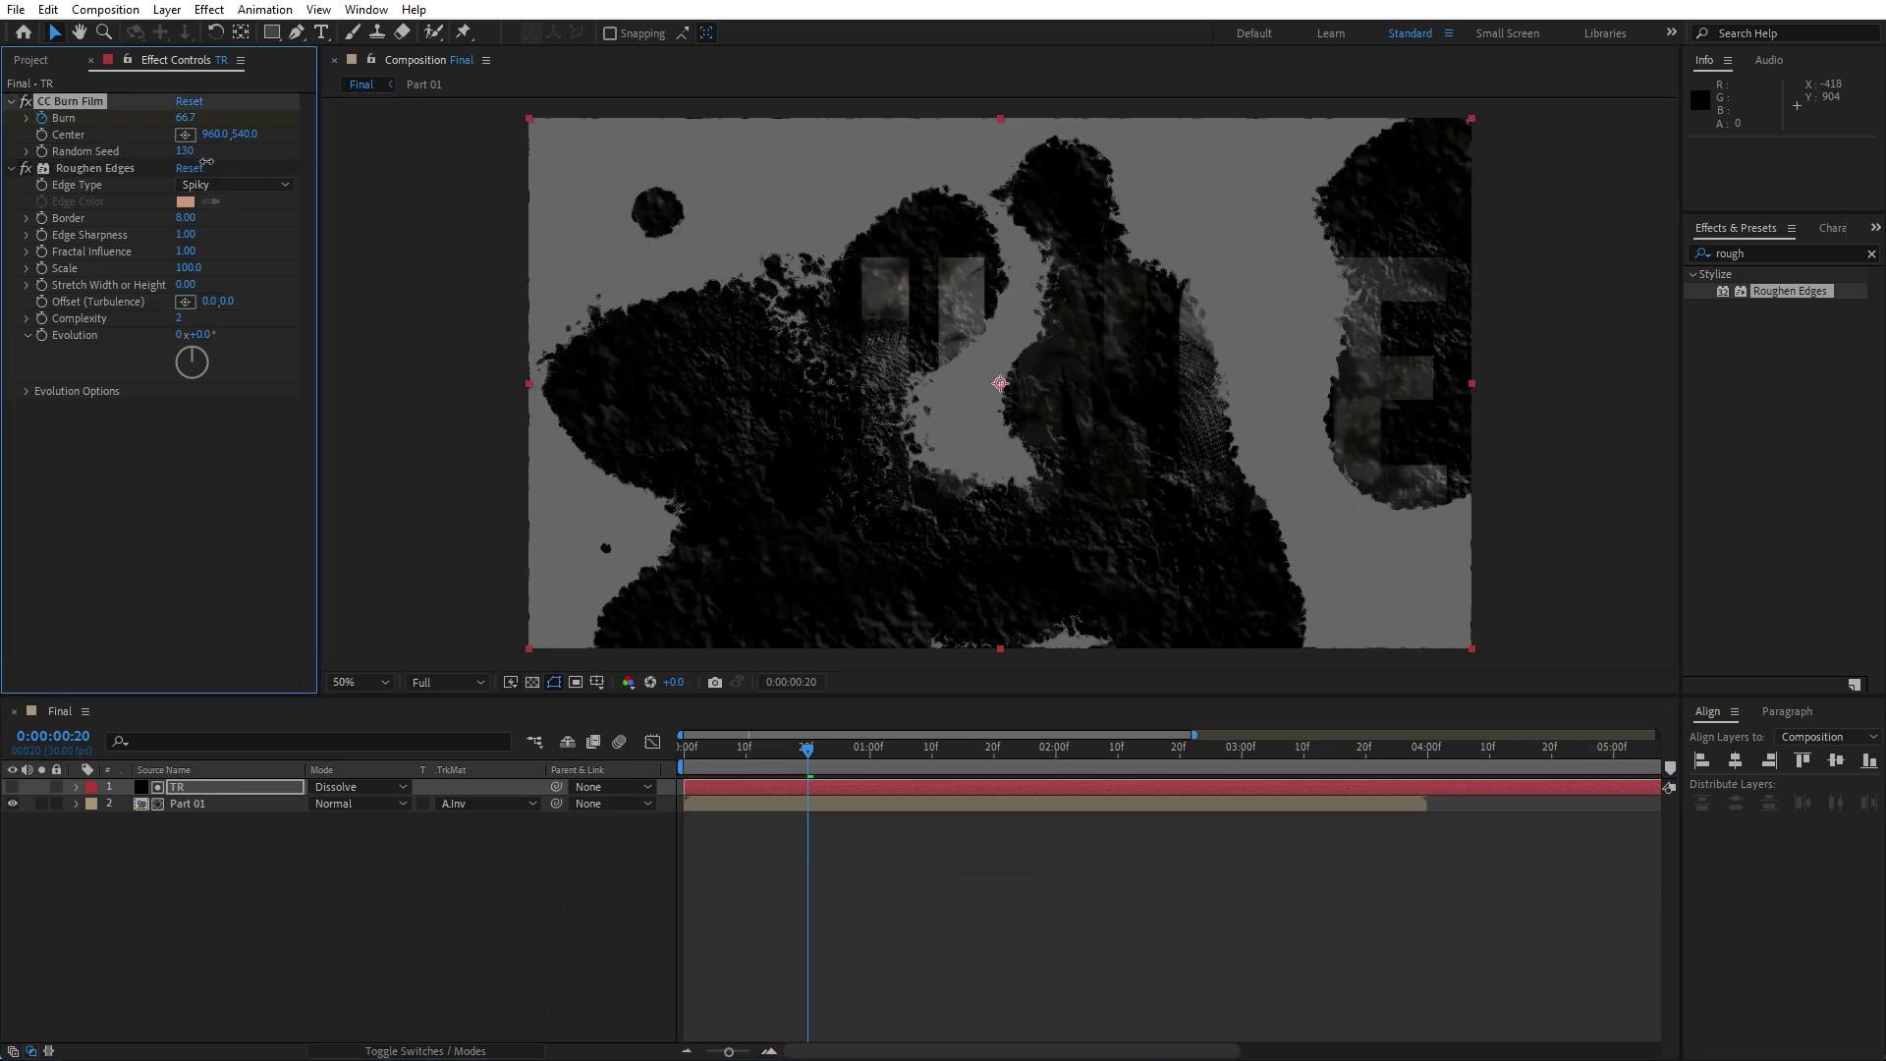
mouse_move(807, 762)
mouse_down()
mouse_move(770, 758)
mouse_move(862, 765)
mouse_up()
key(space)
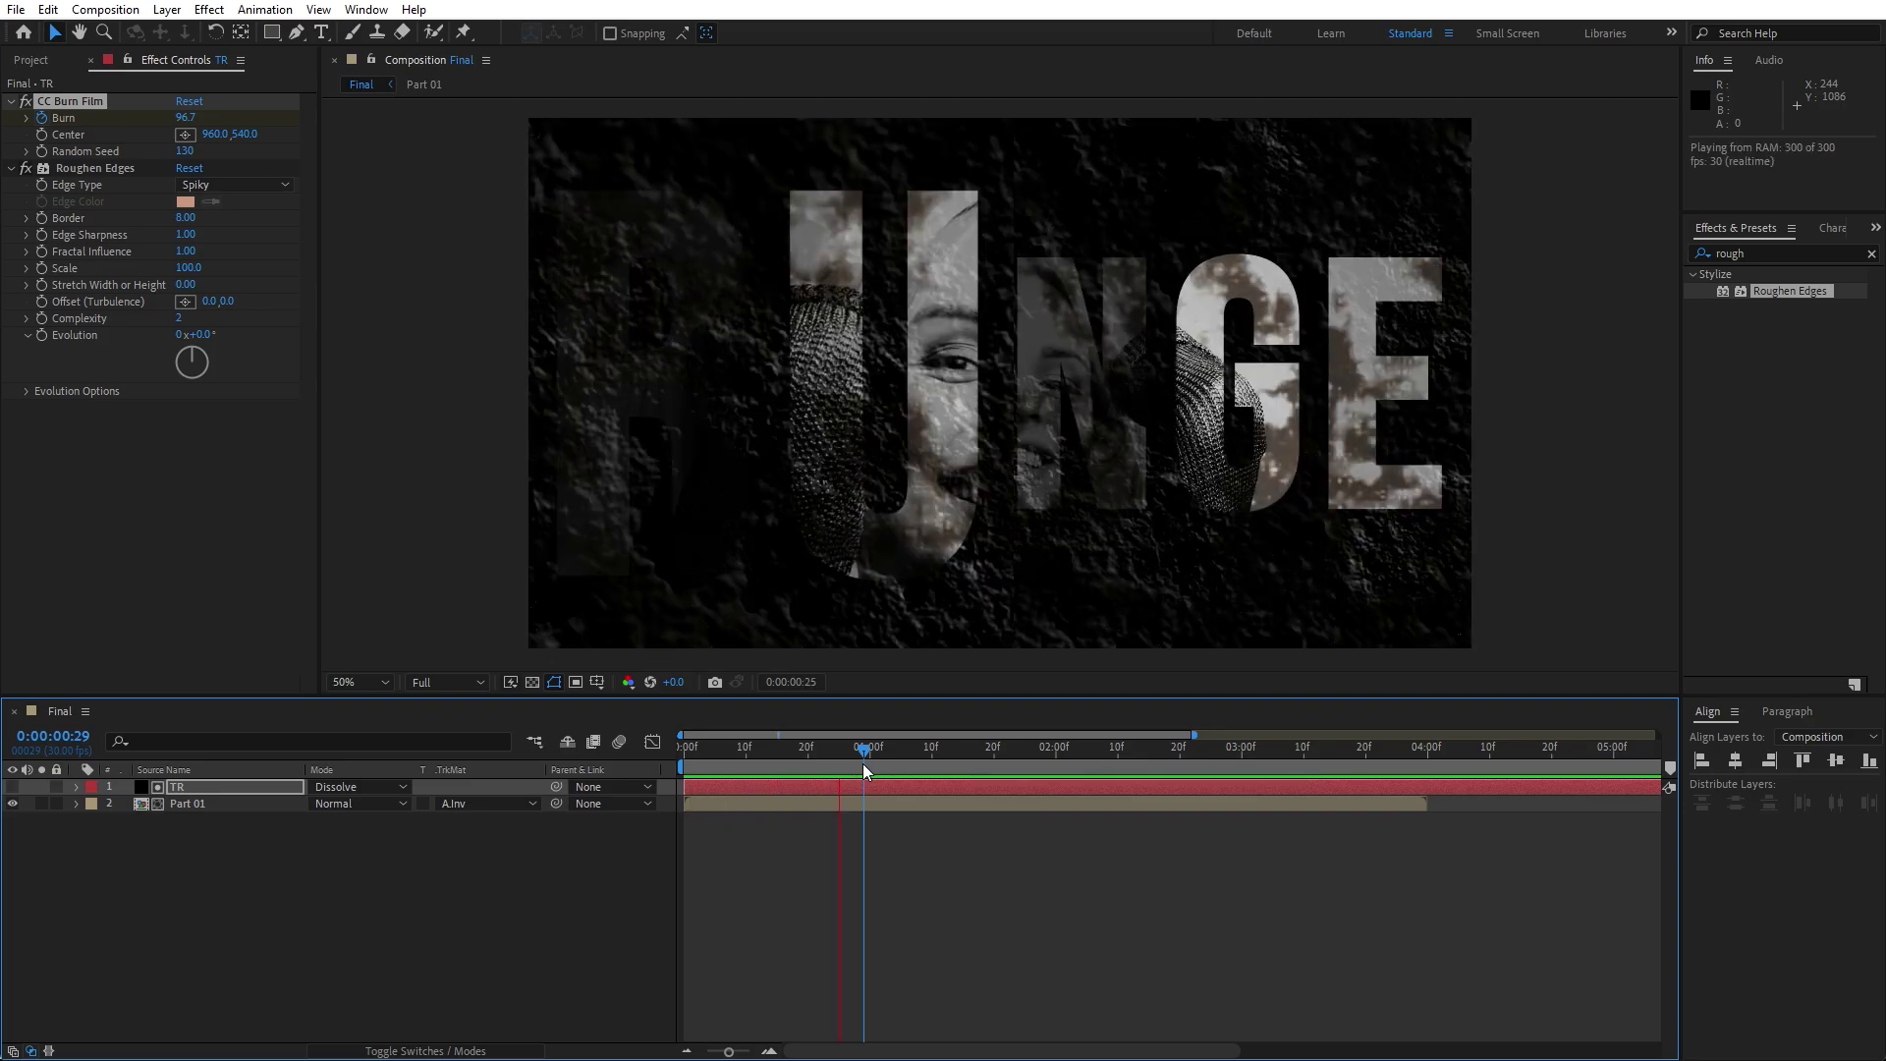
click(971, 762)
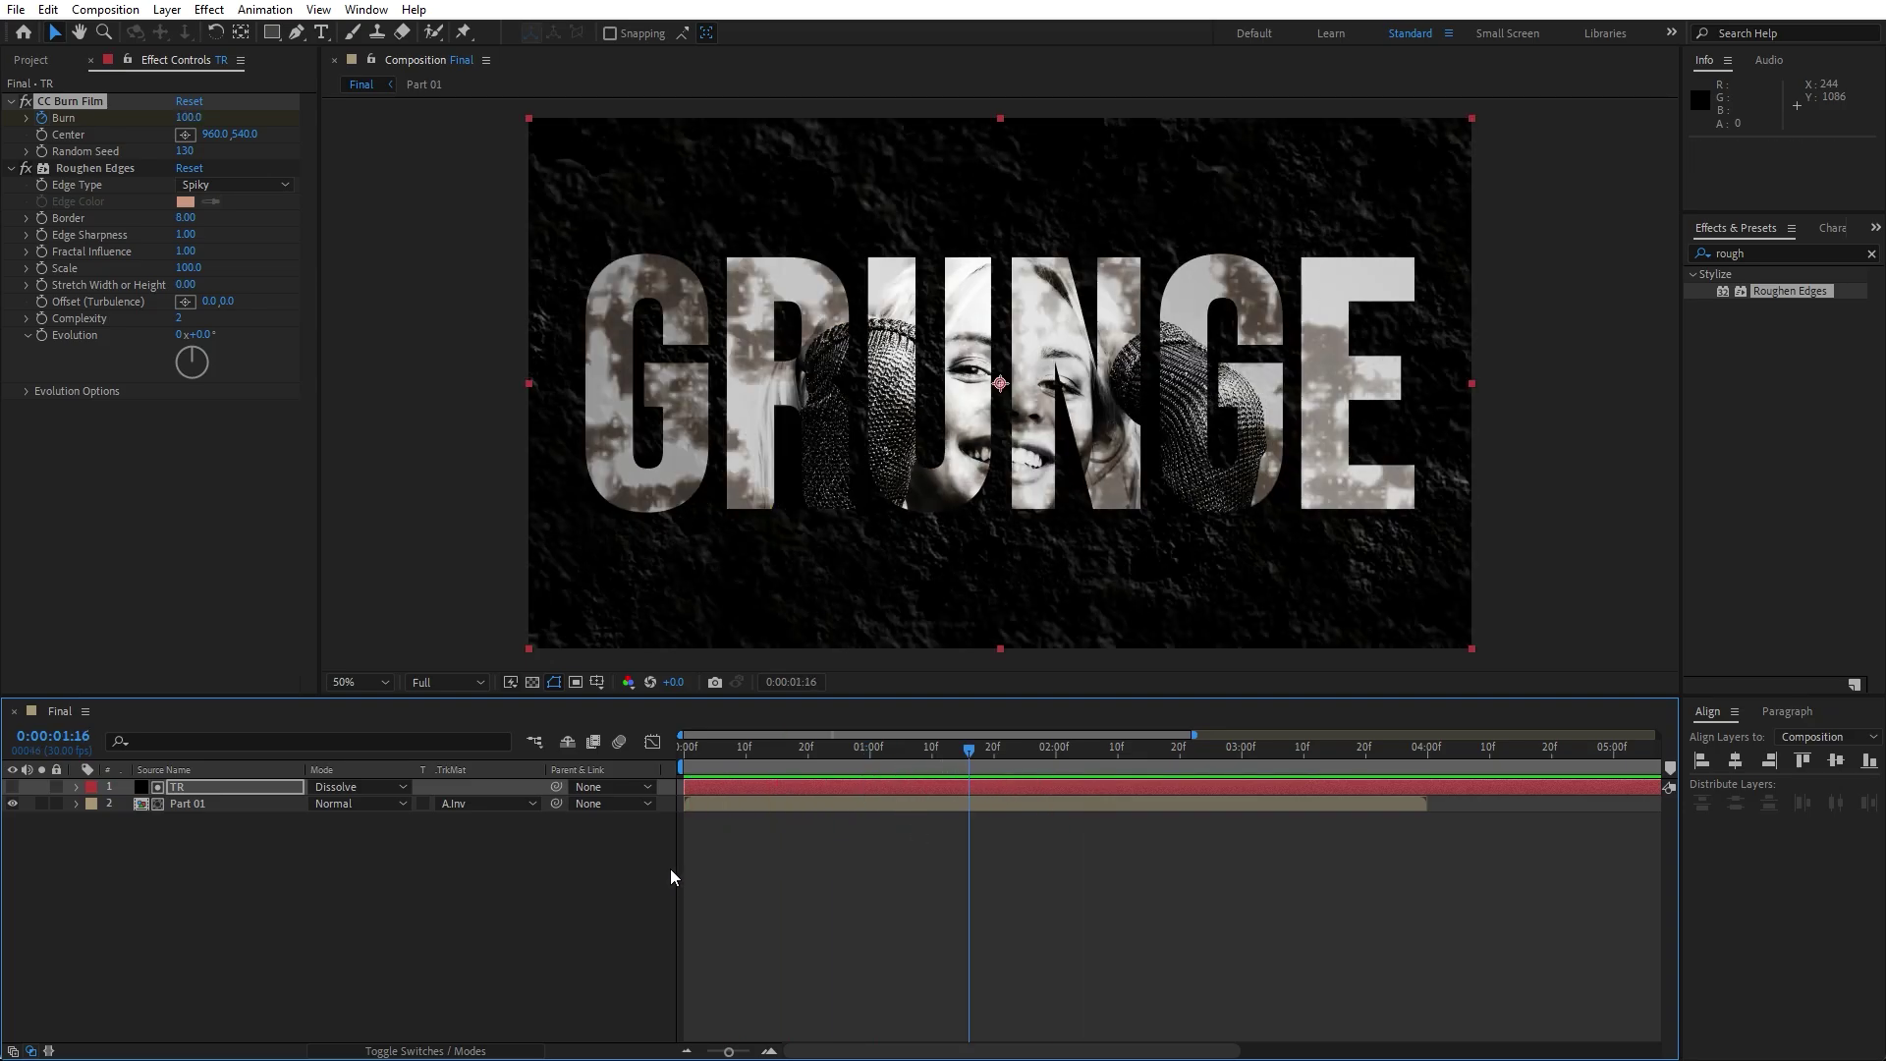
Create a black 1920 x 1080 px solid below Part 01, rename it BG, and preview the Final composition.
right_click(326, 898)
mouse_move(497, 652)
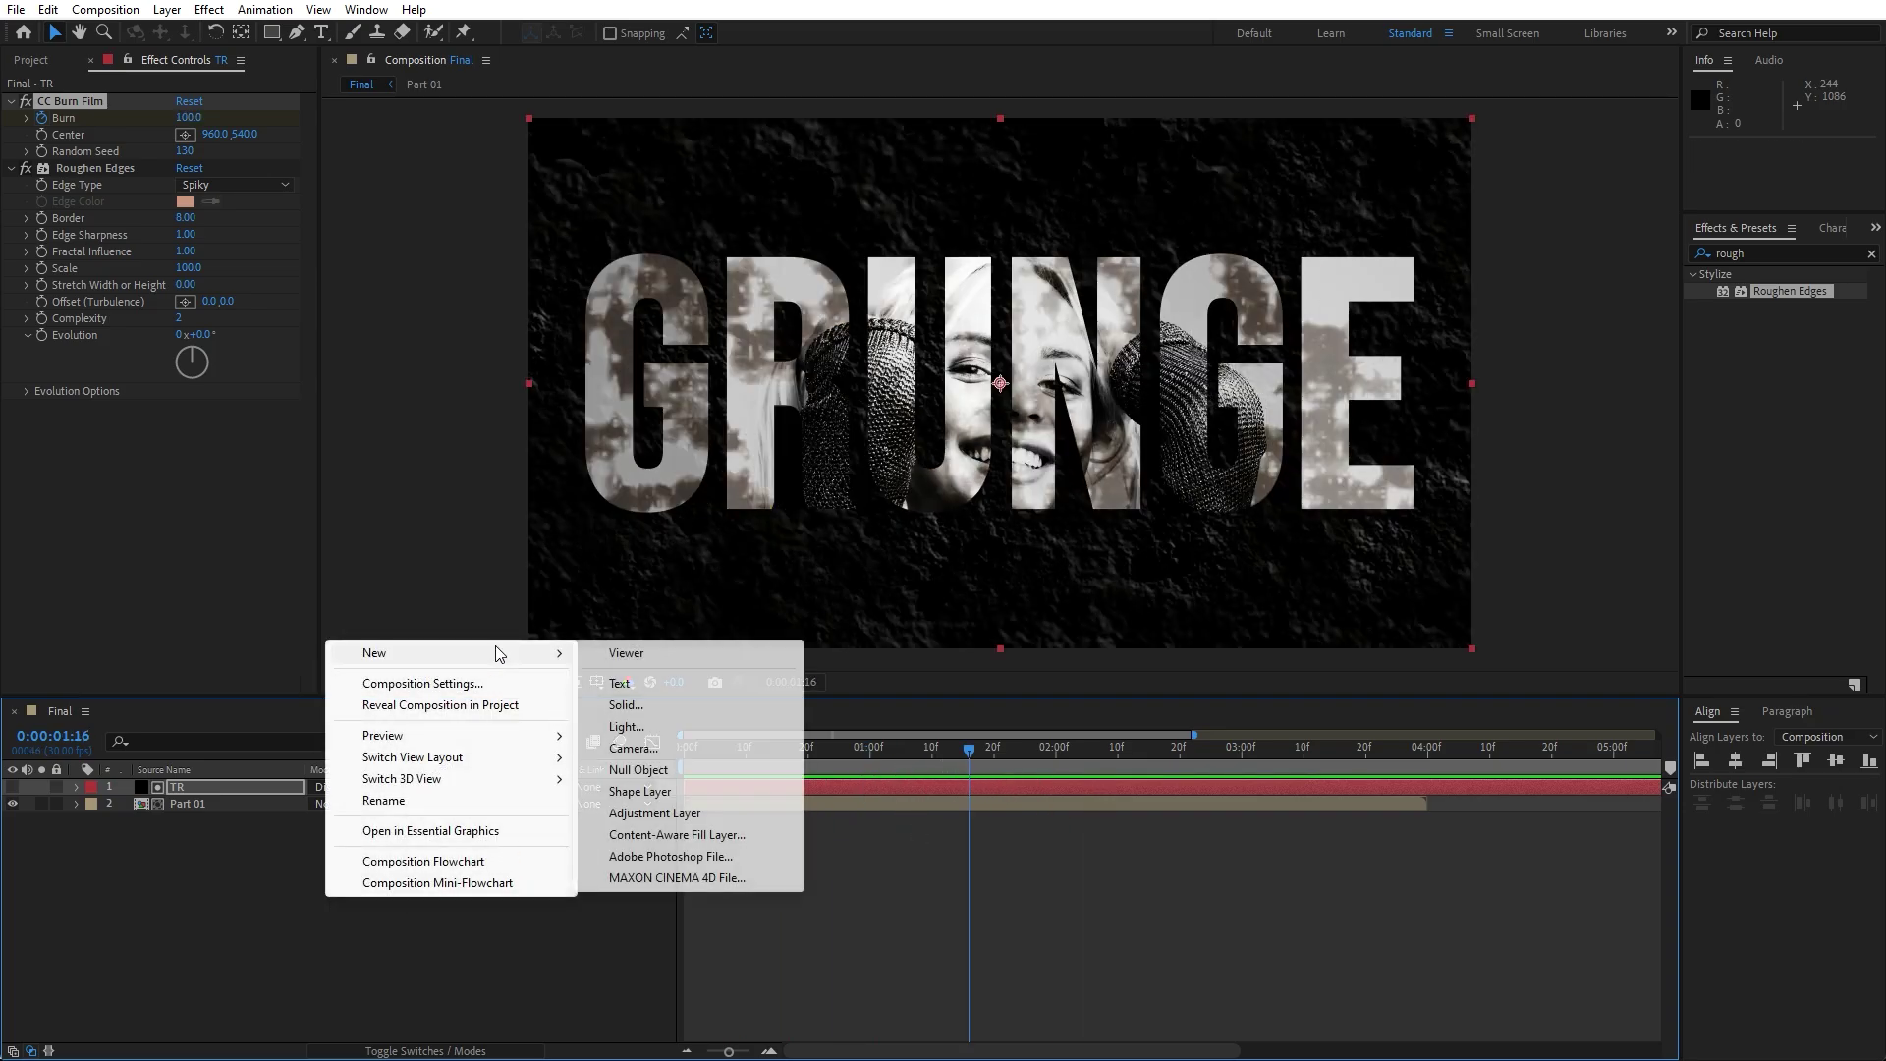
click(669, 703)
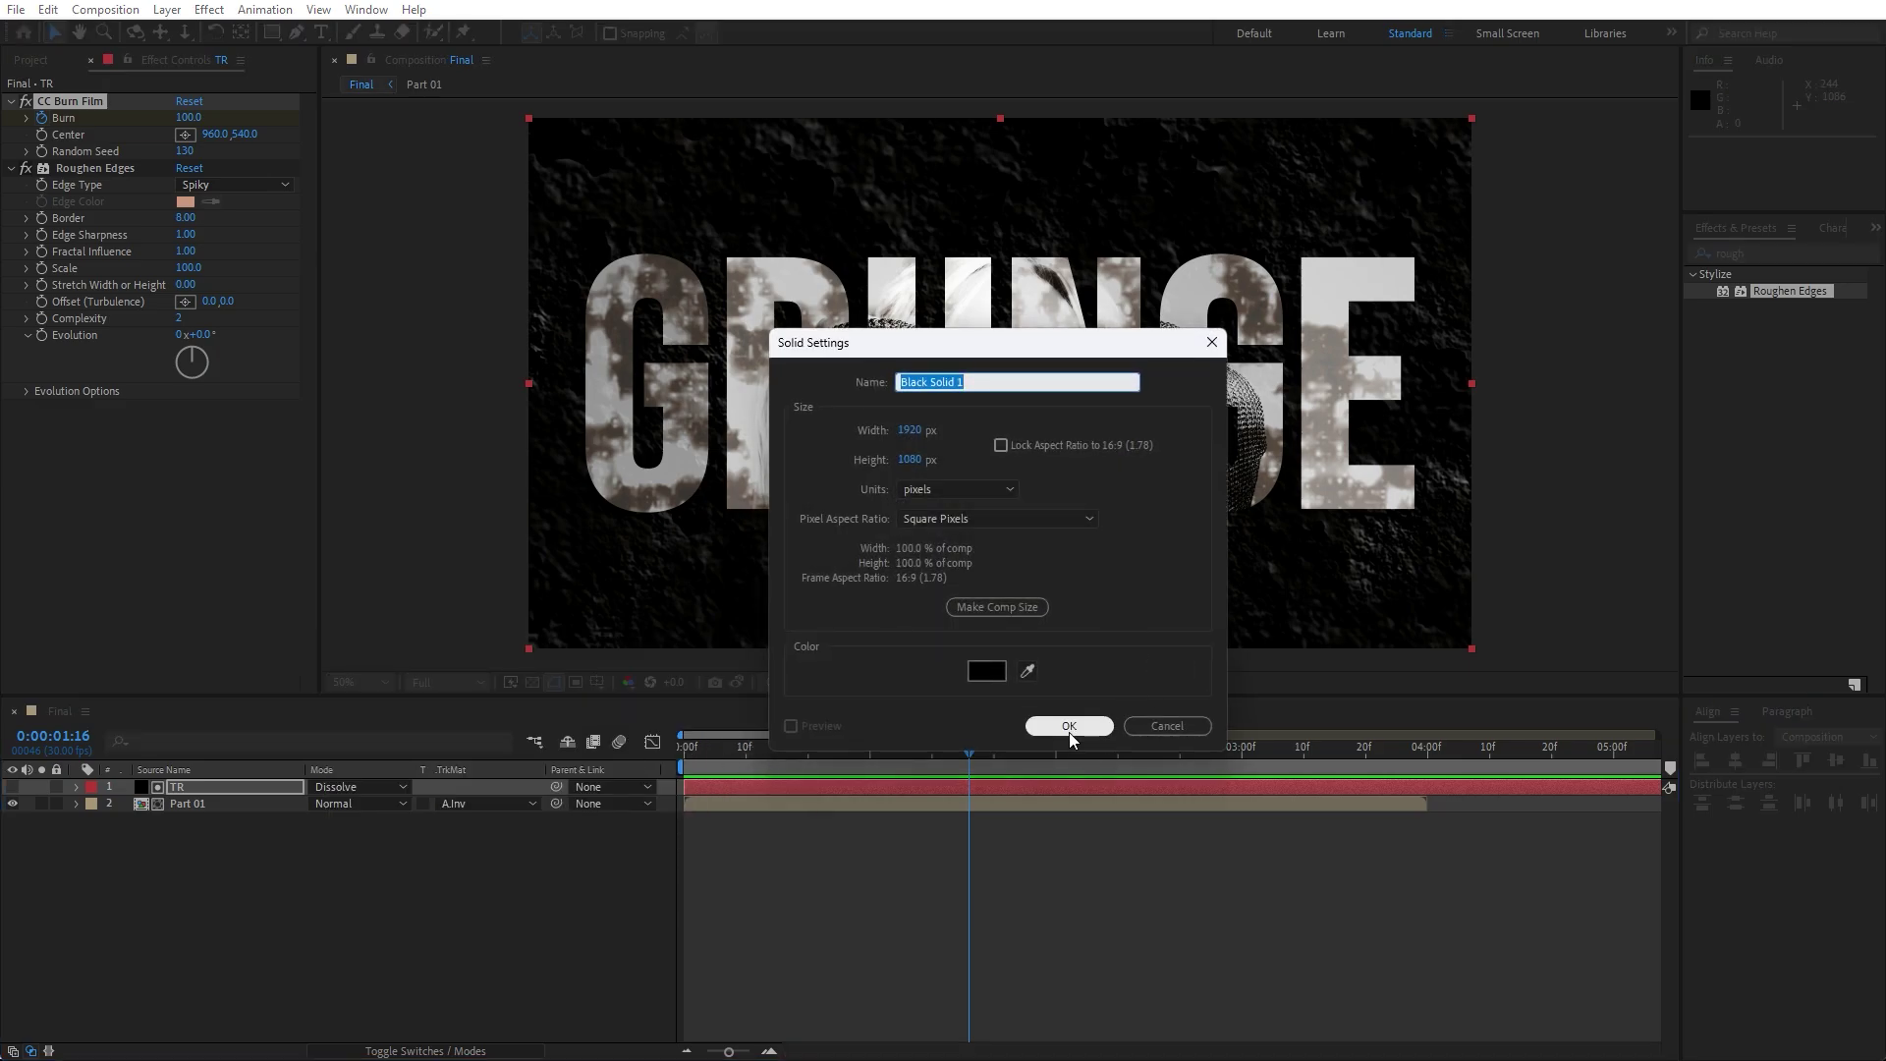
click(1069, 732)
drag(192, 794, 191, 844)
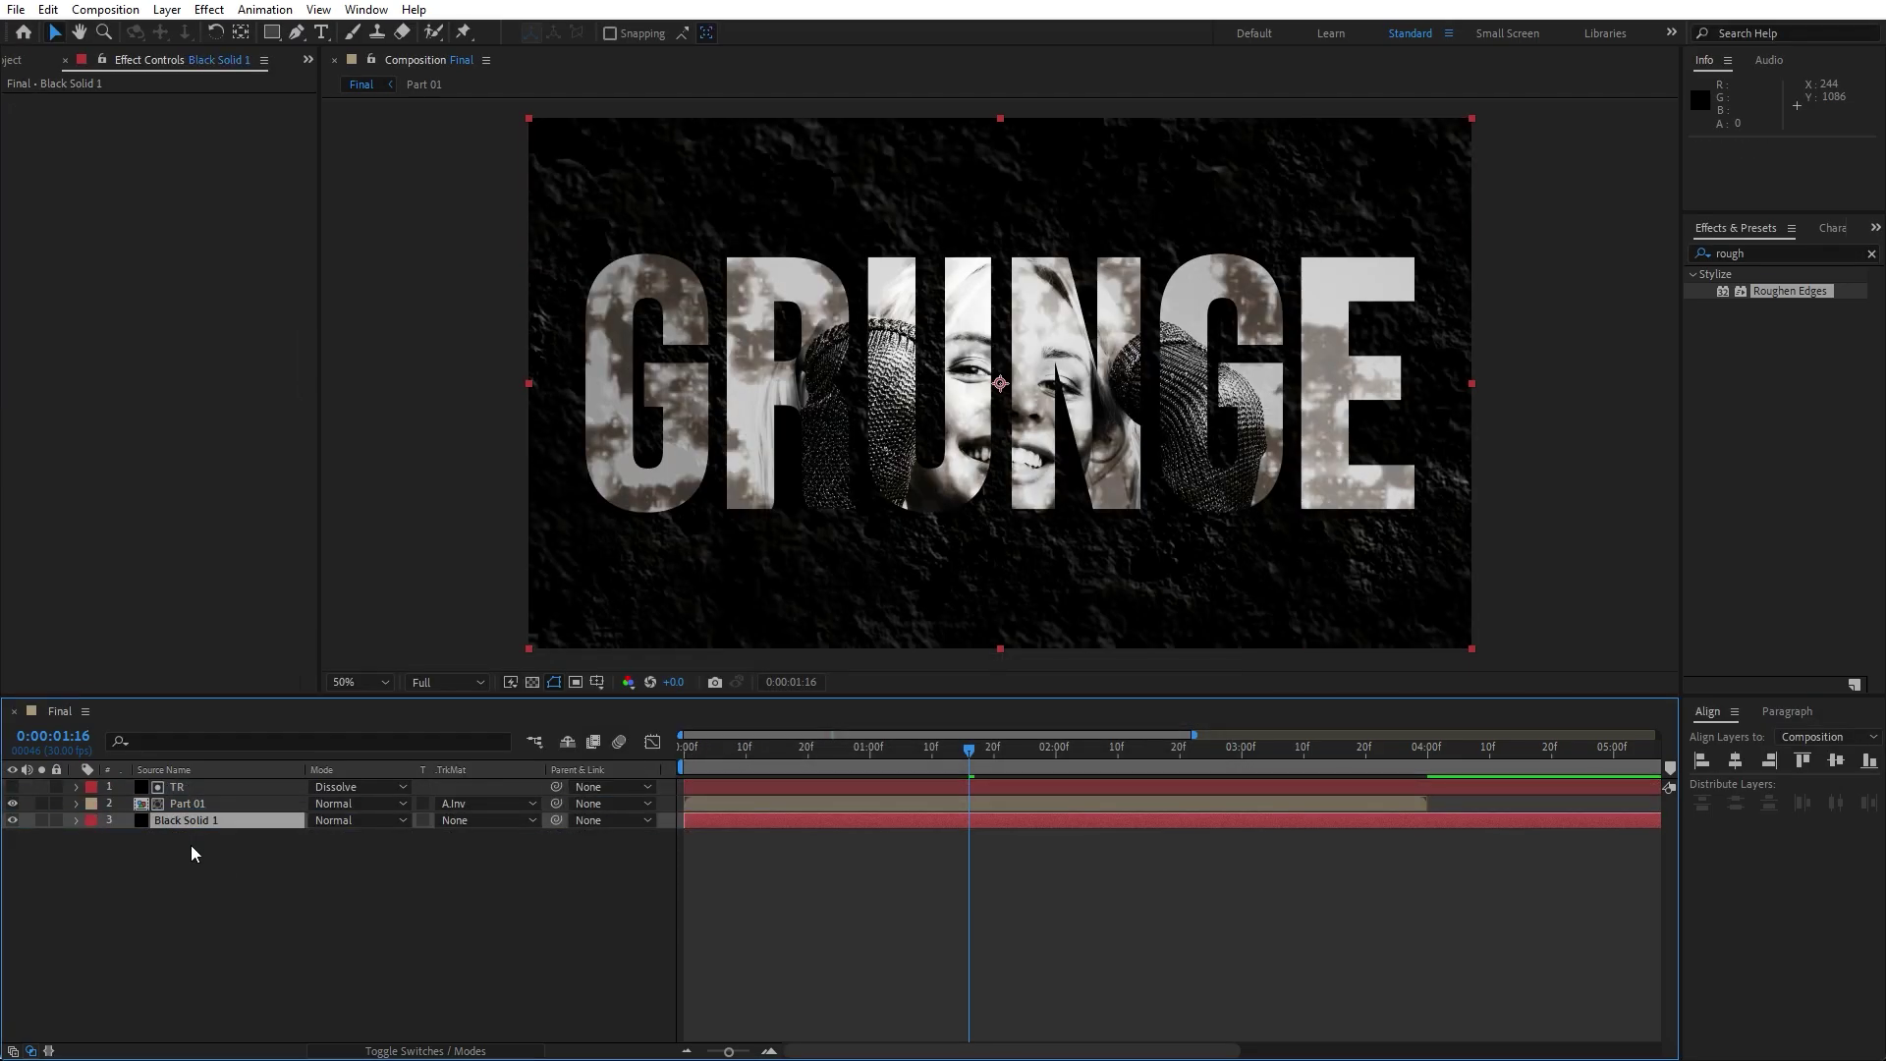
key(Return)
text(BG)
key(Return)
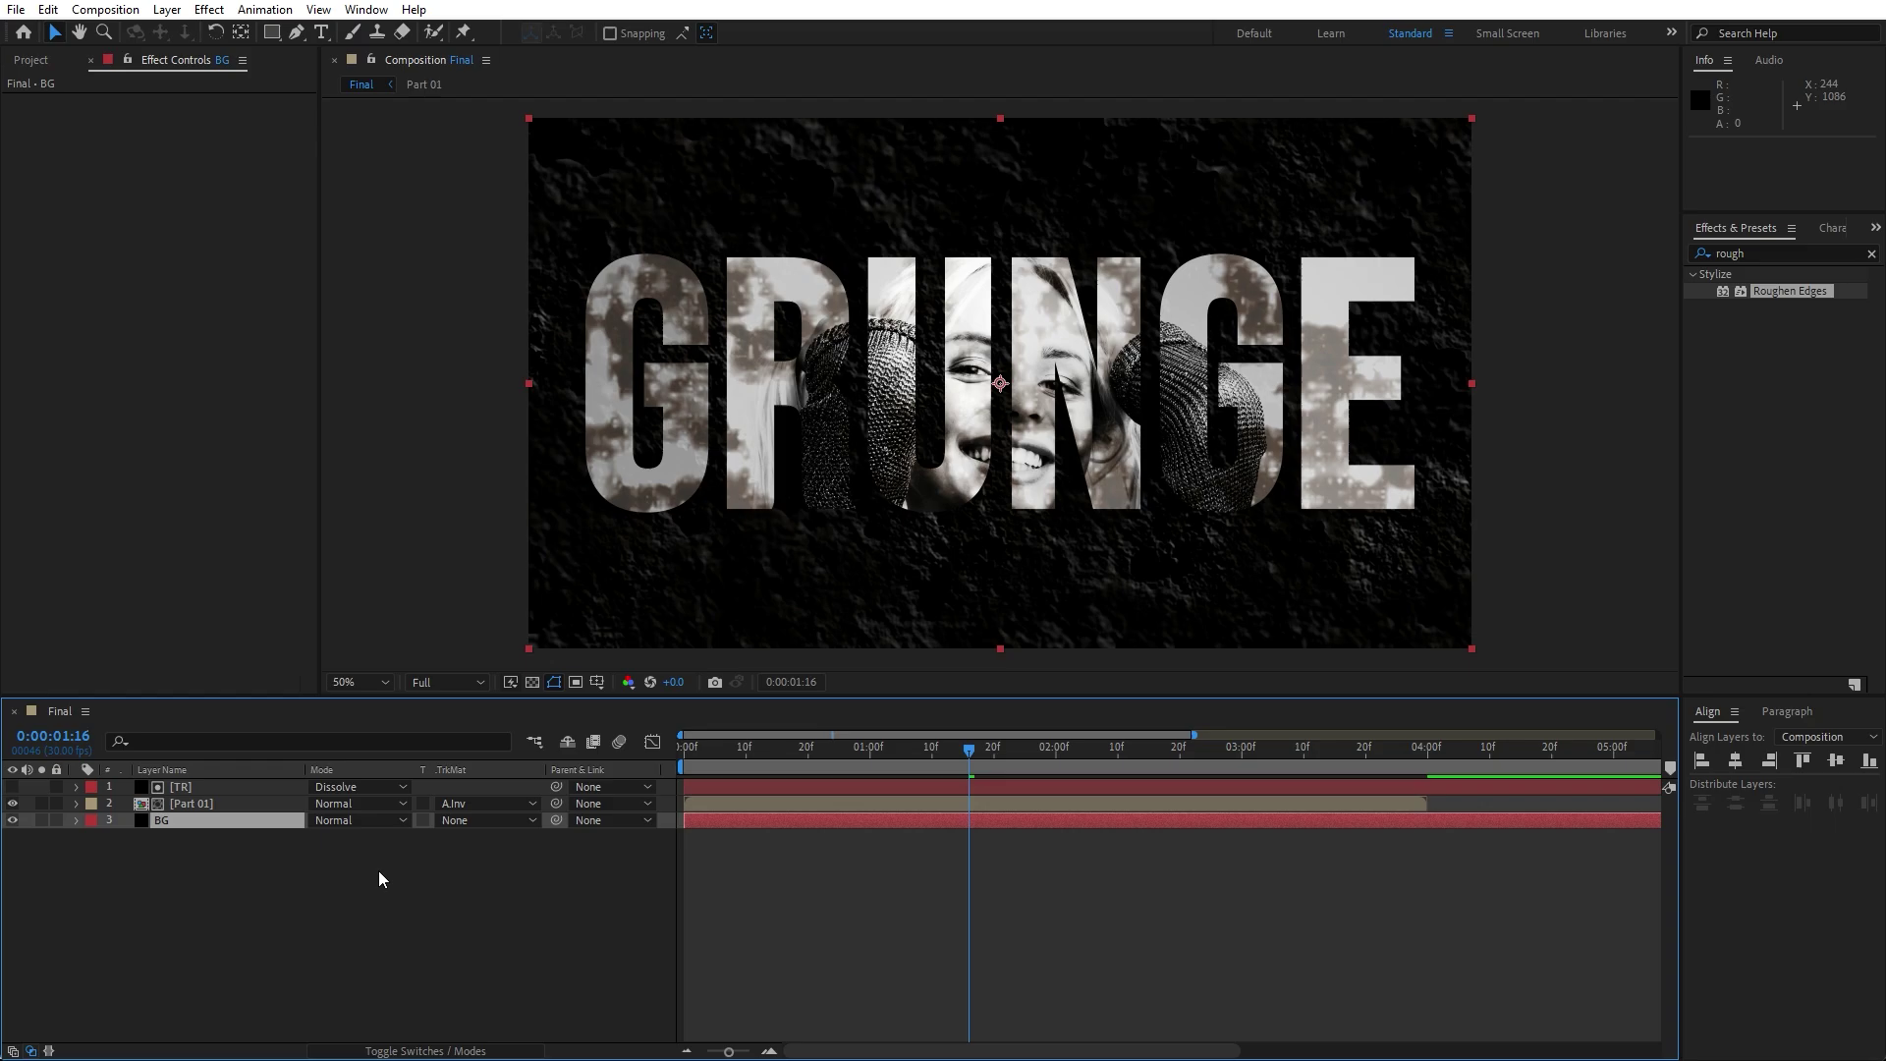
click(416, 899)
key(space)
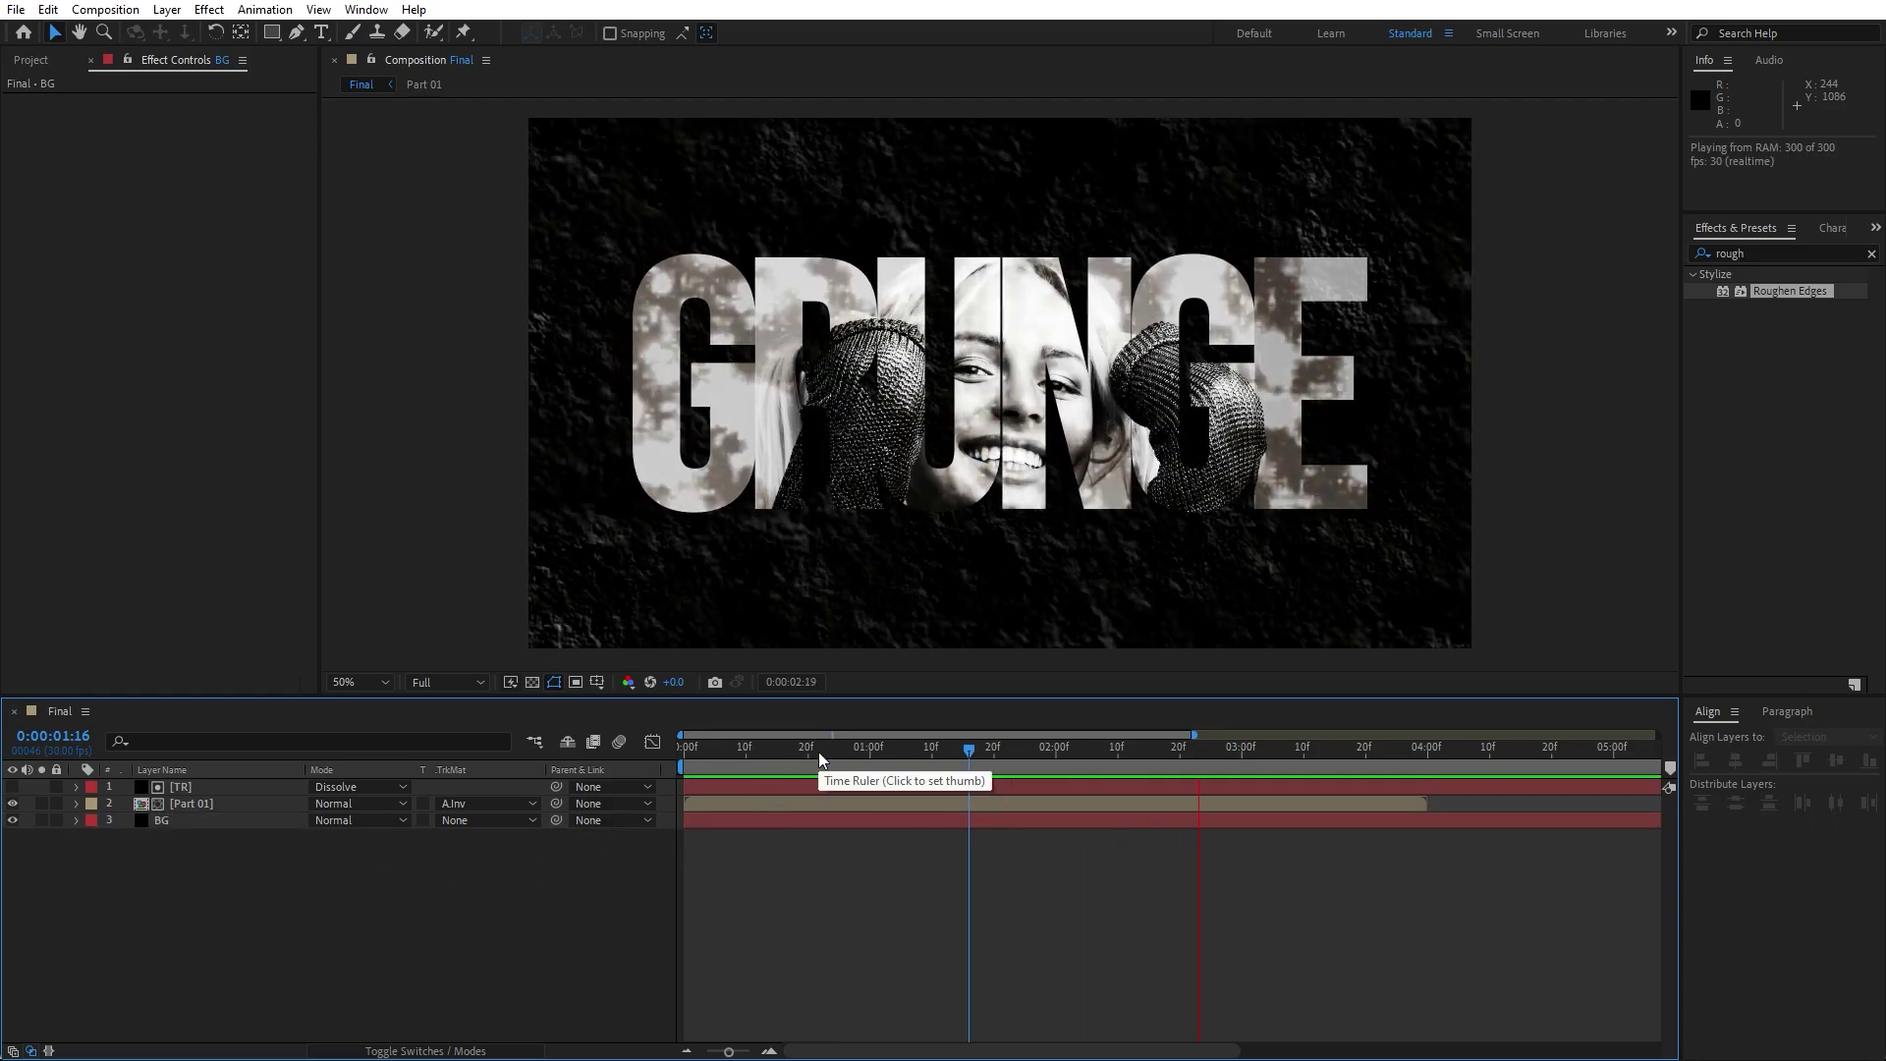
drag(818, 752, 1179, 755)
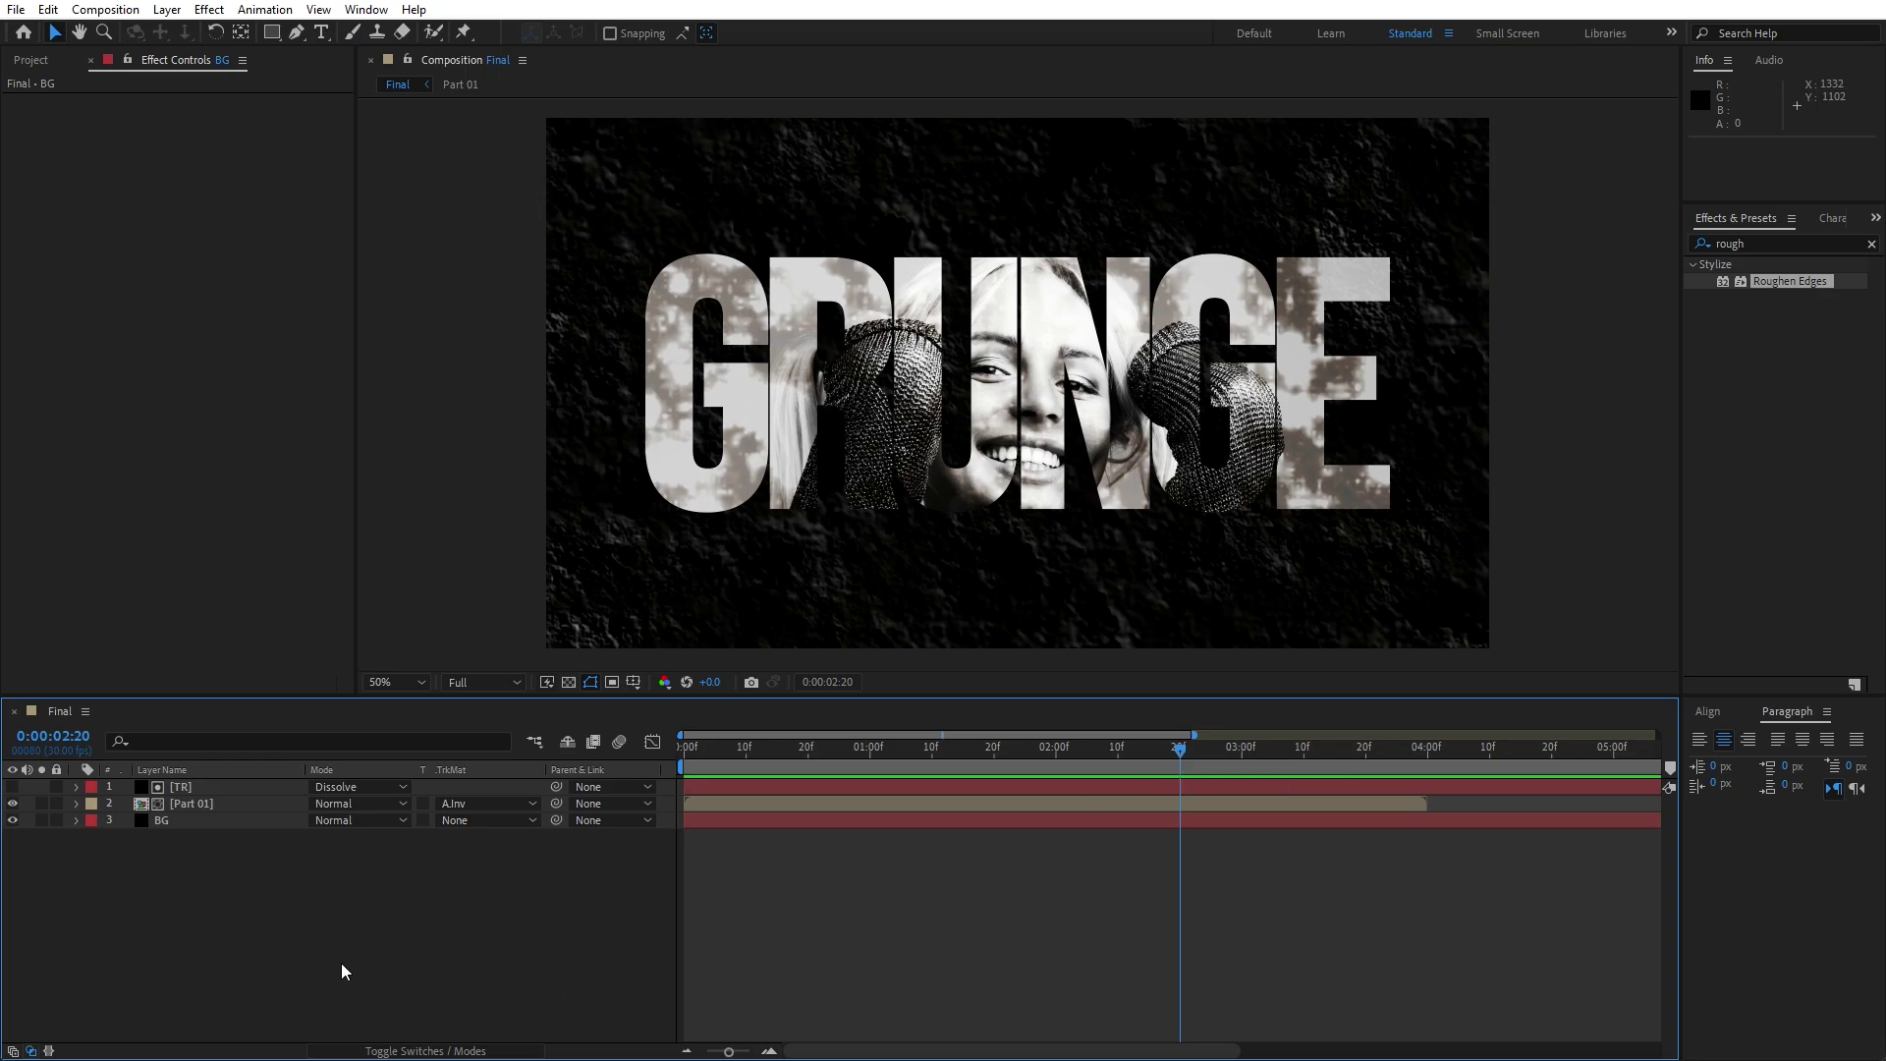
Pre-compose the TR, Part 01 and BG layers into a composition named Slide 01.
drag(442, 929, 20, 781)
right_click(214, 821)
click(325, 703)
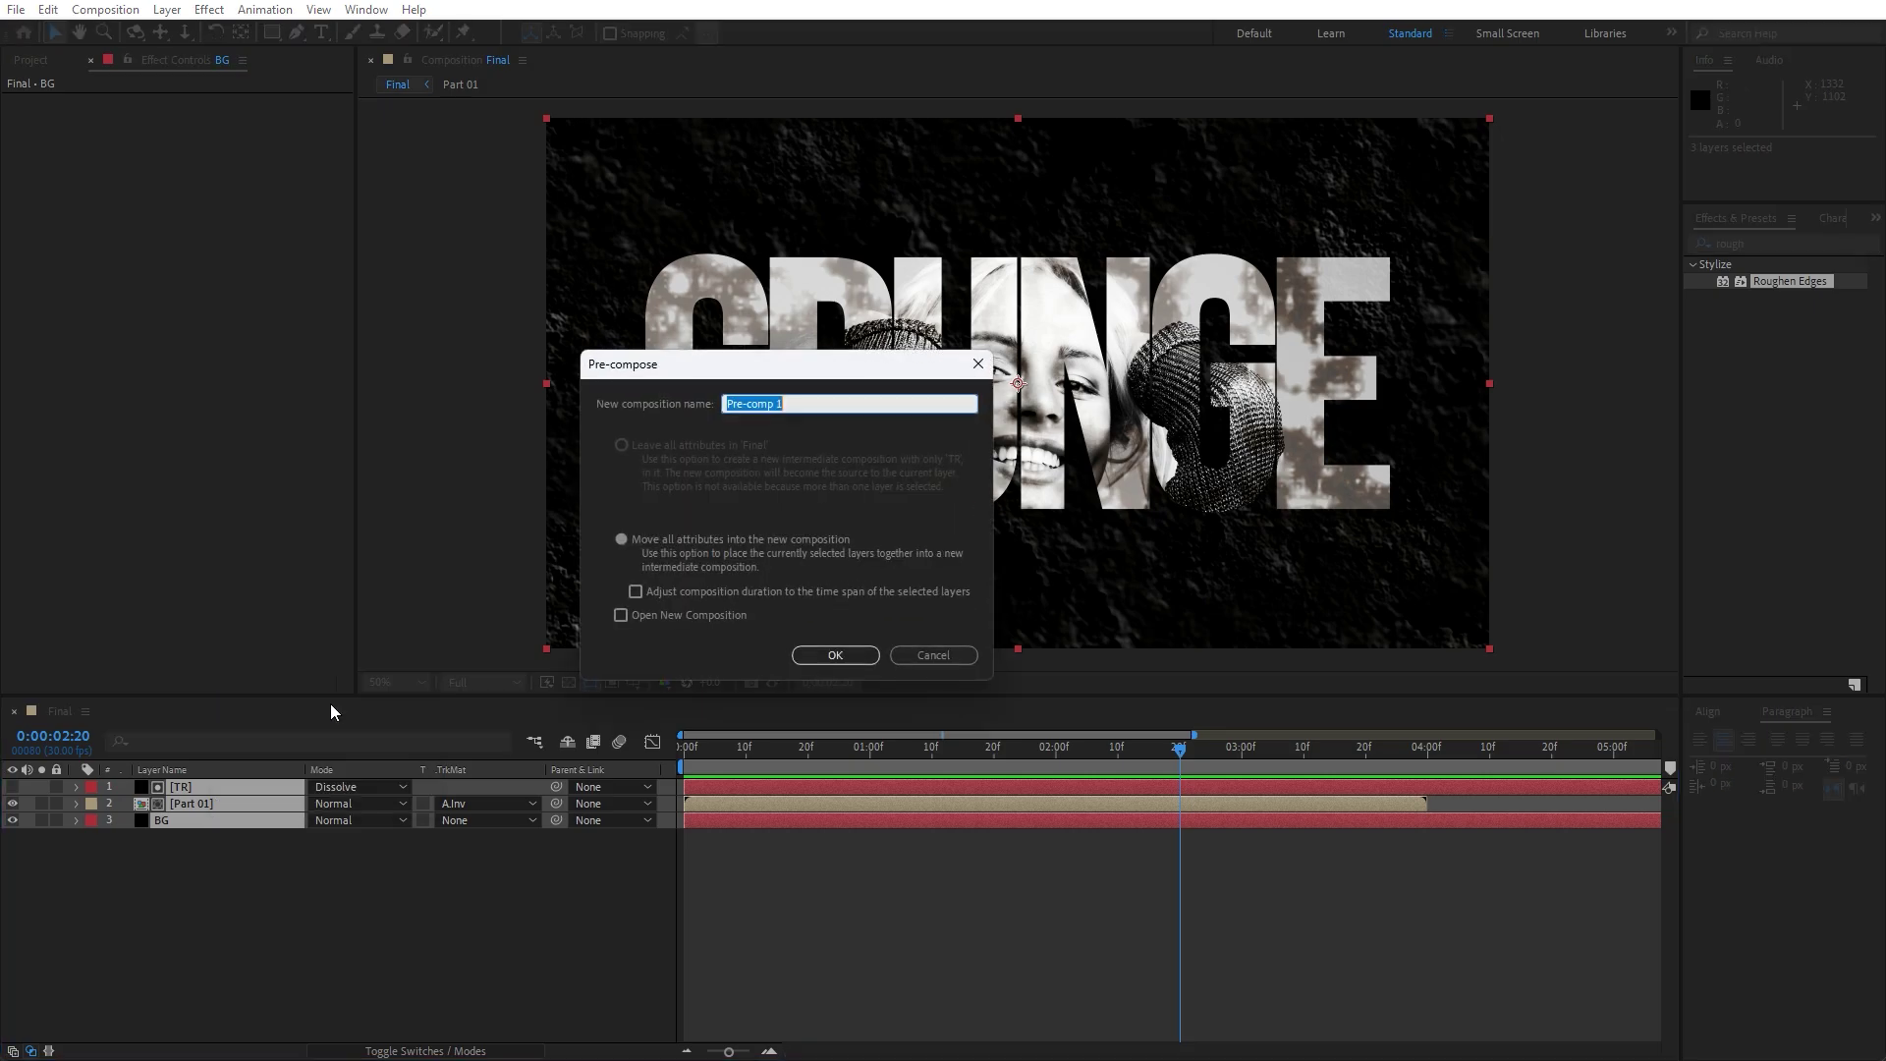
text(Slide 01)
click(830, 656)
click(356, 799)
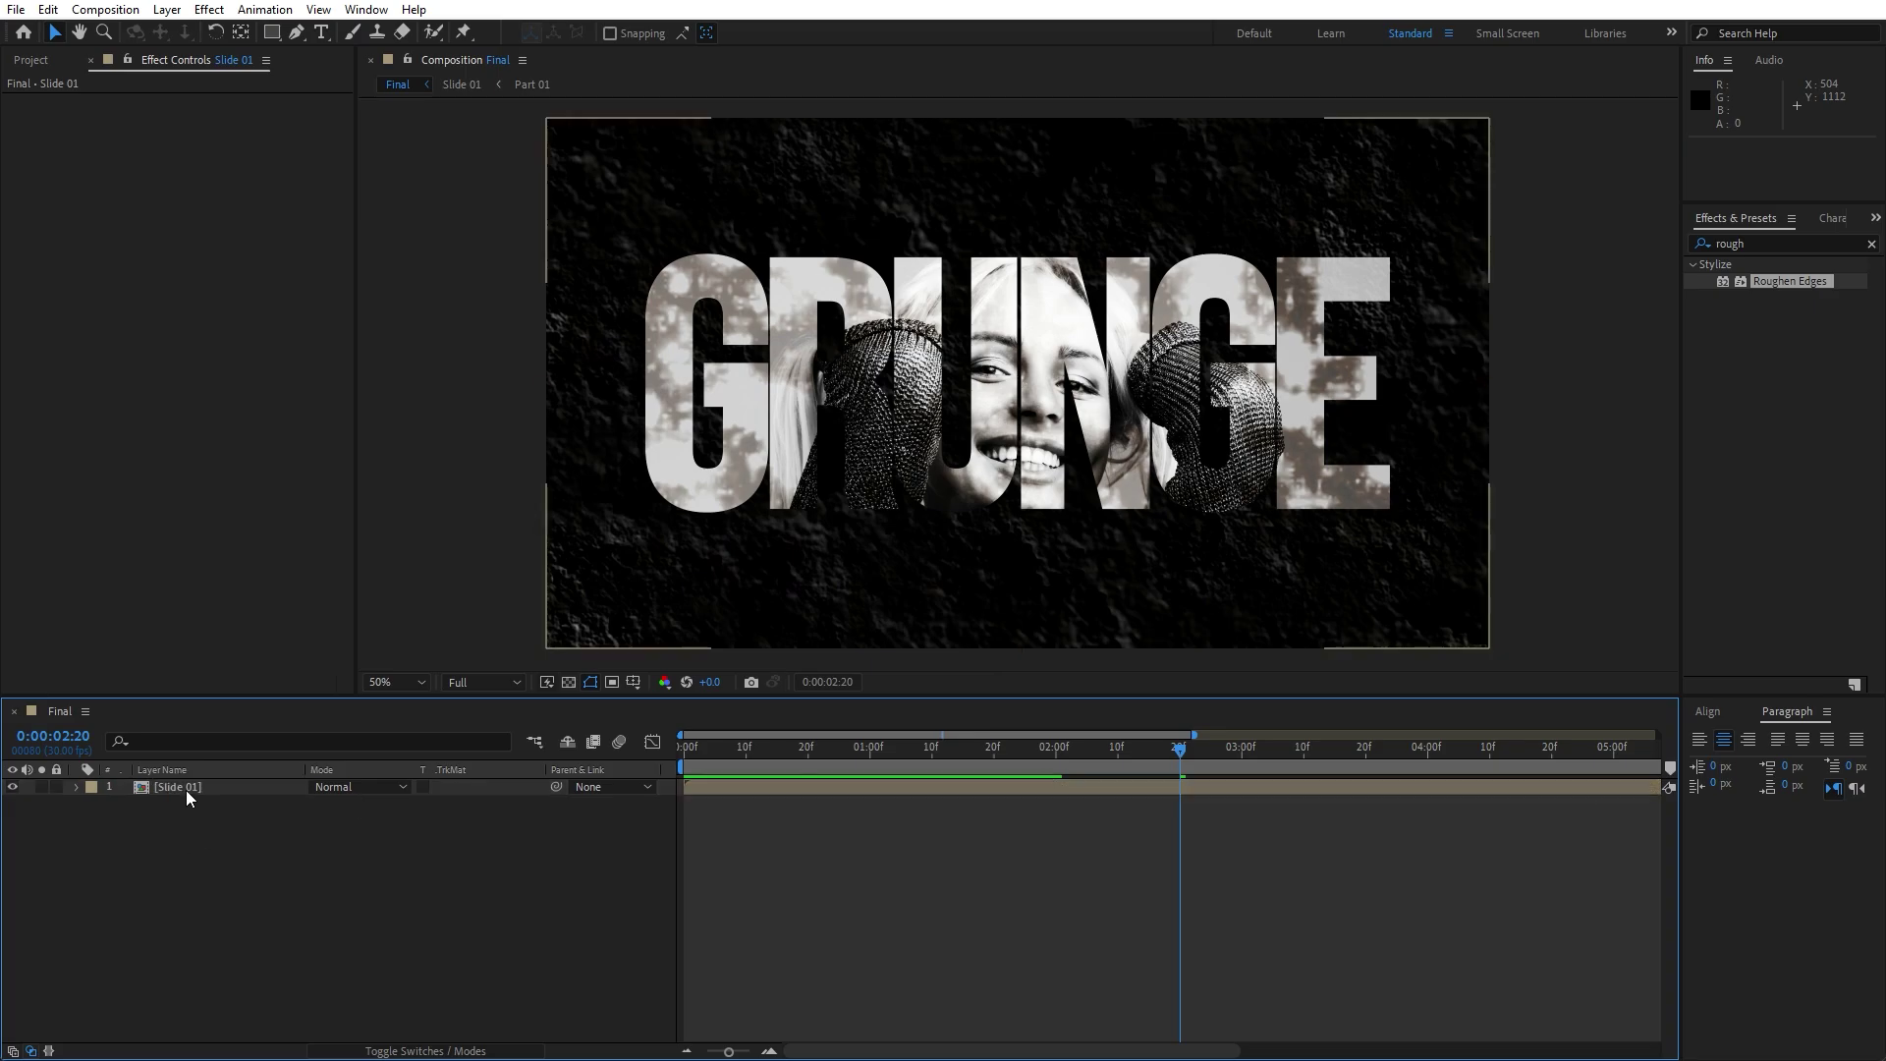
Set the Slide 01 composition's duration to 0:00:03:00 and return to the Final composition.
double_click(185, 789)
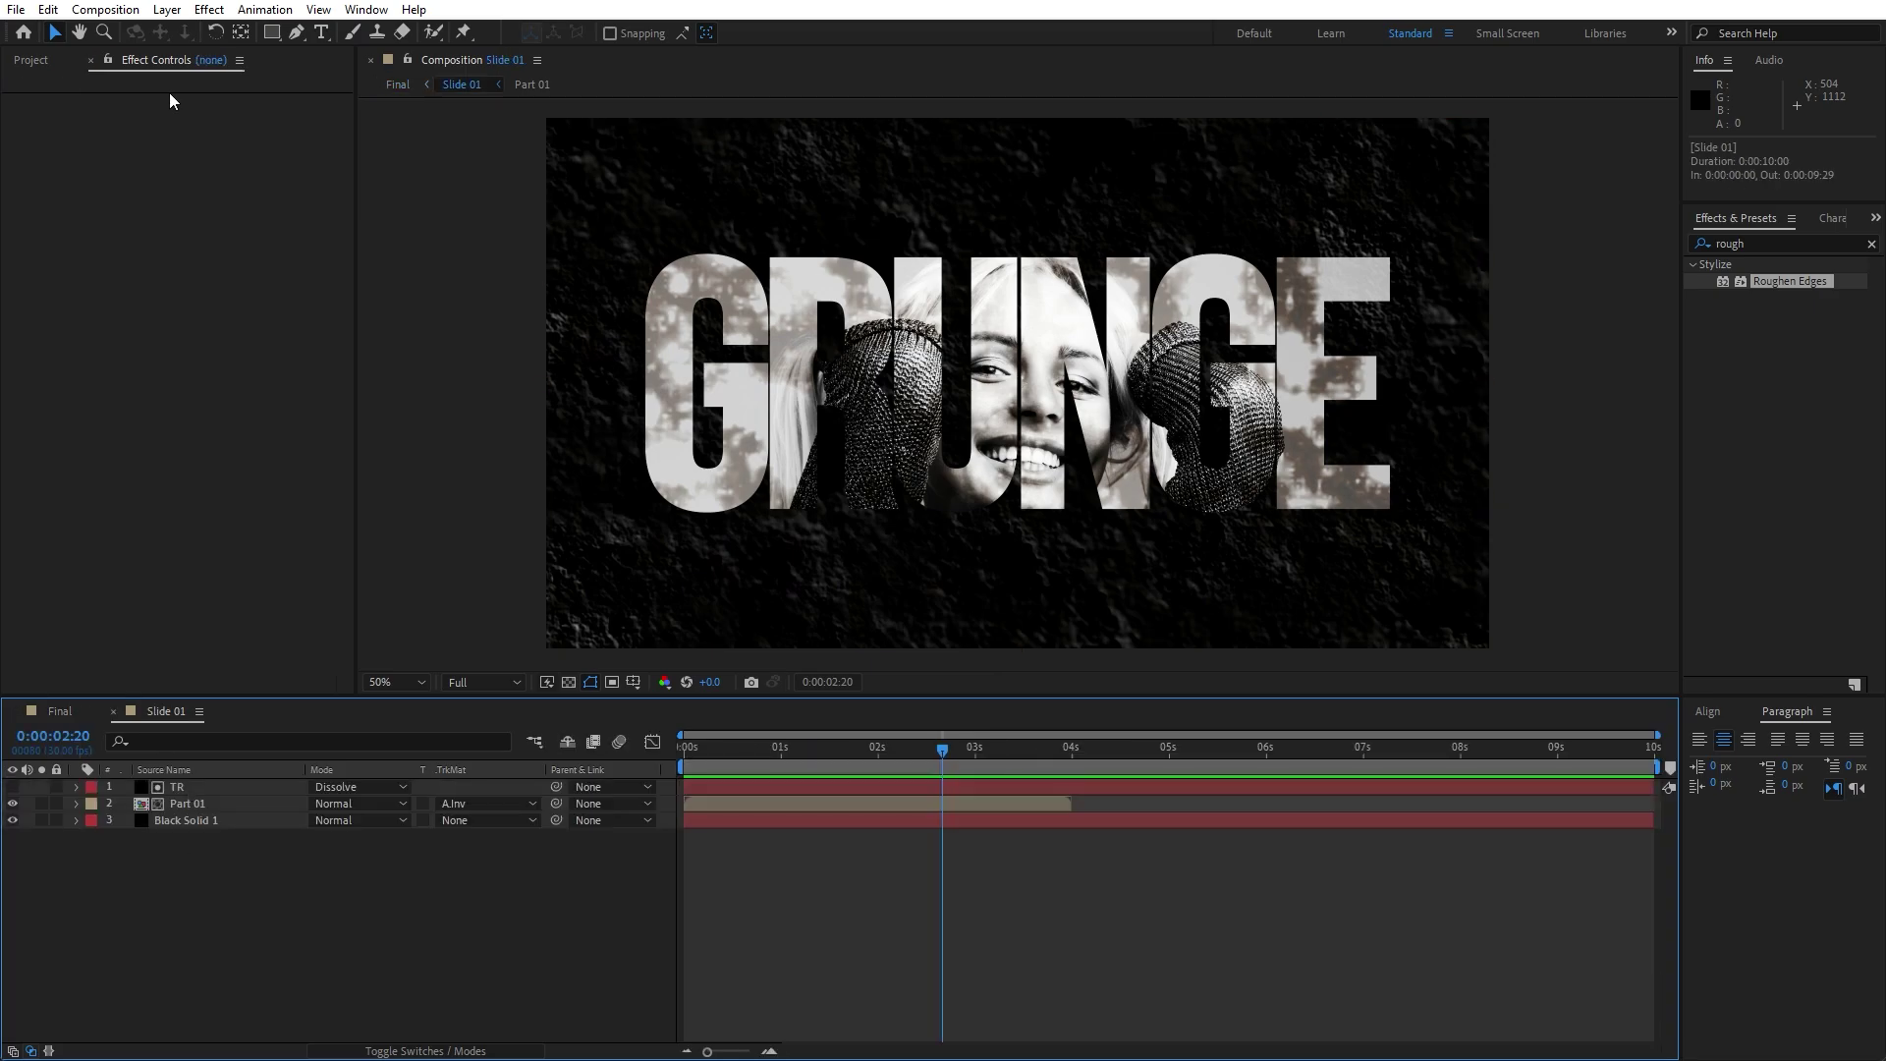
click(105, 8)
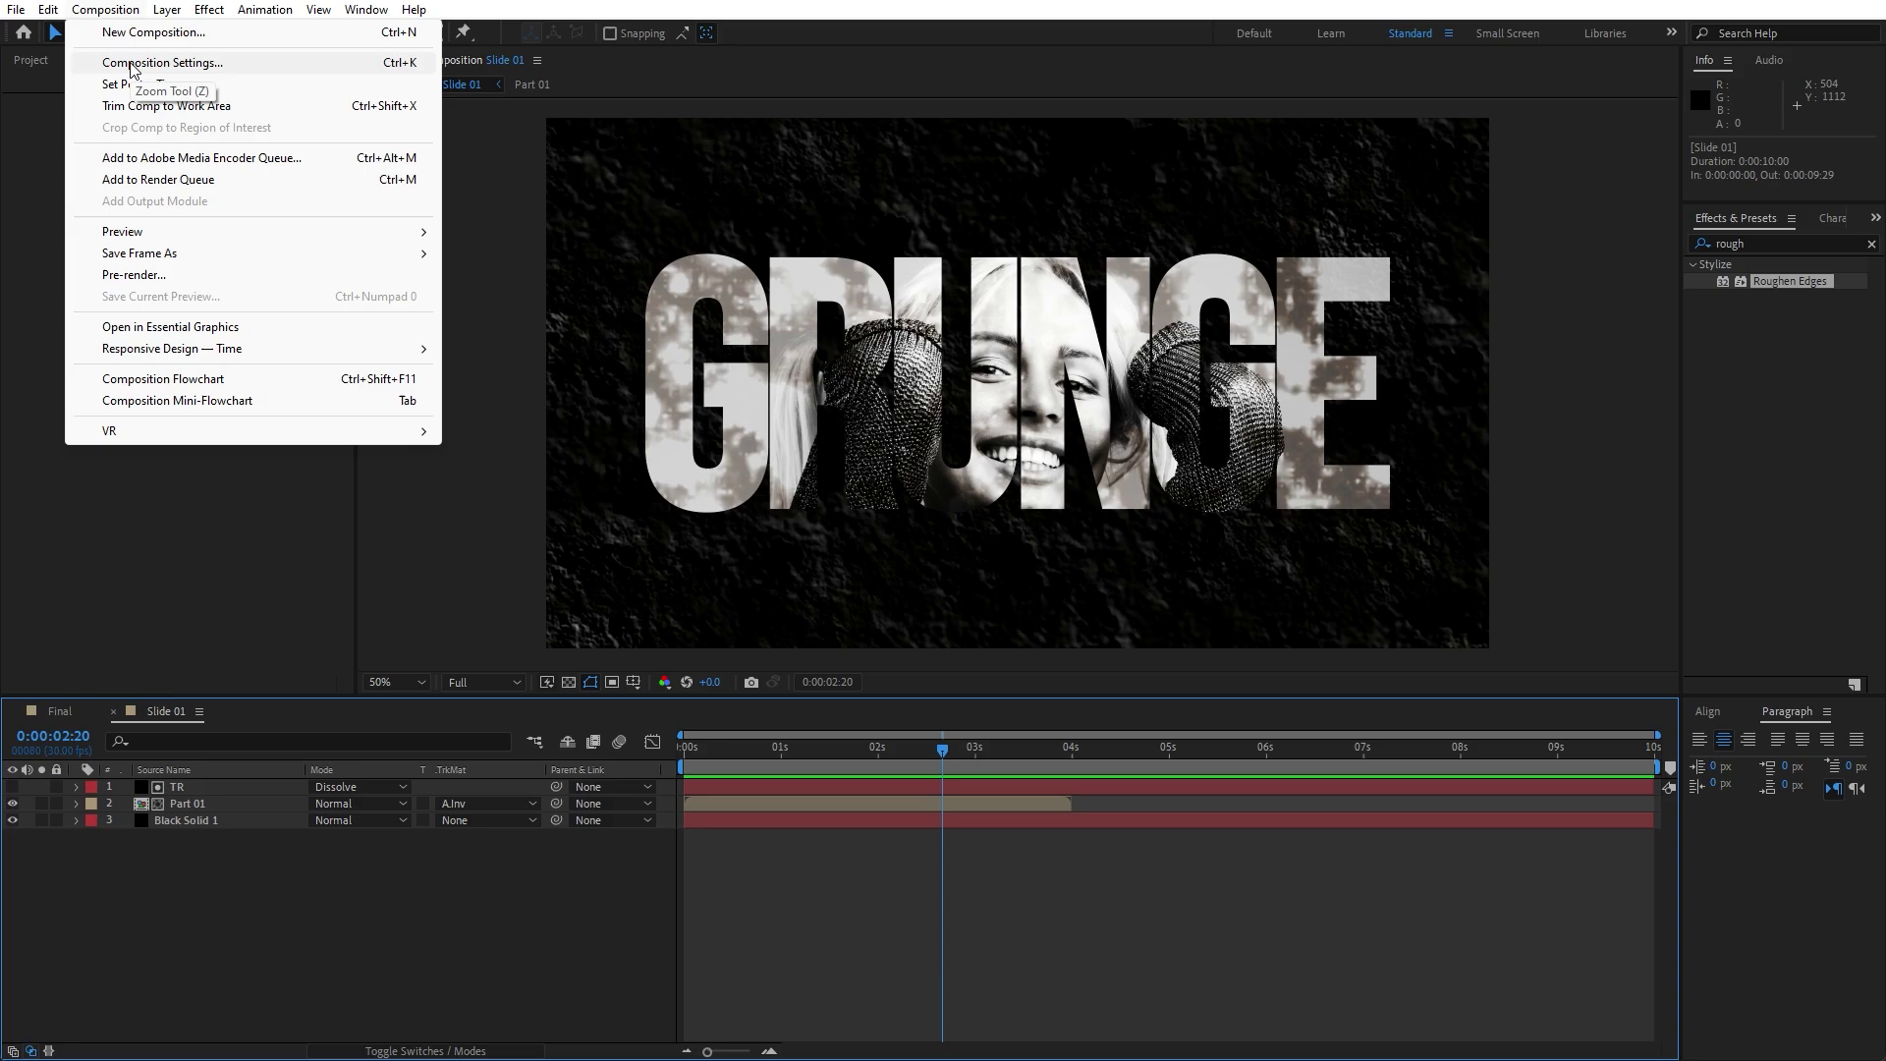
click(162, 62)
click(895, 579)
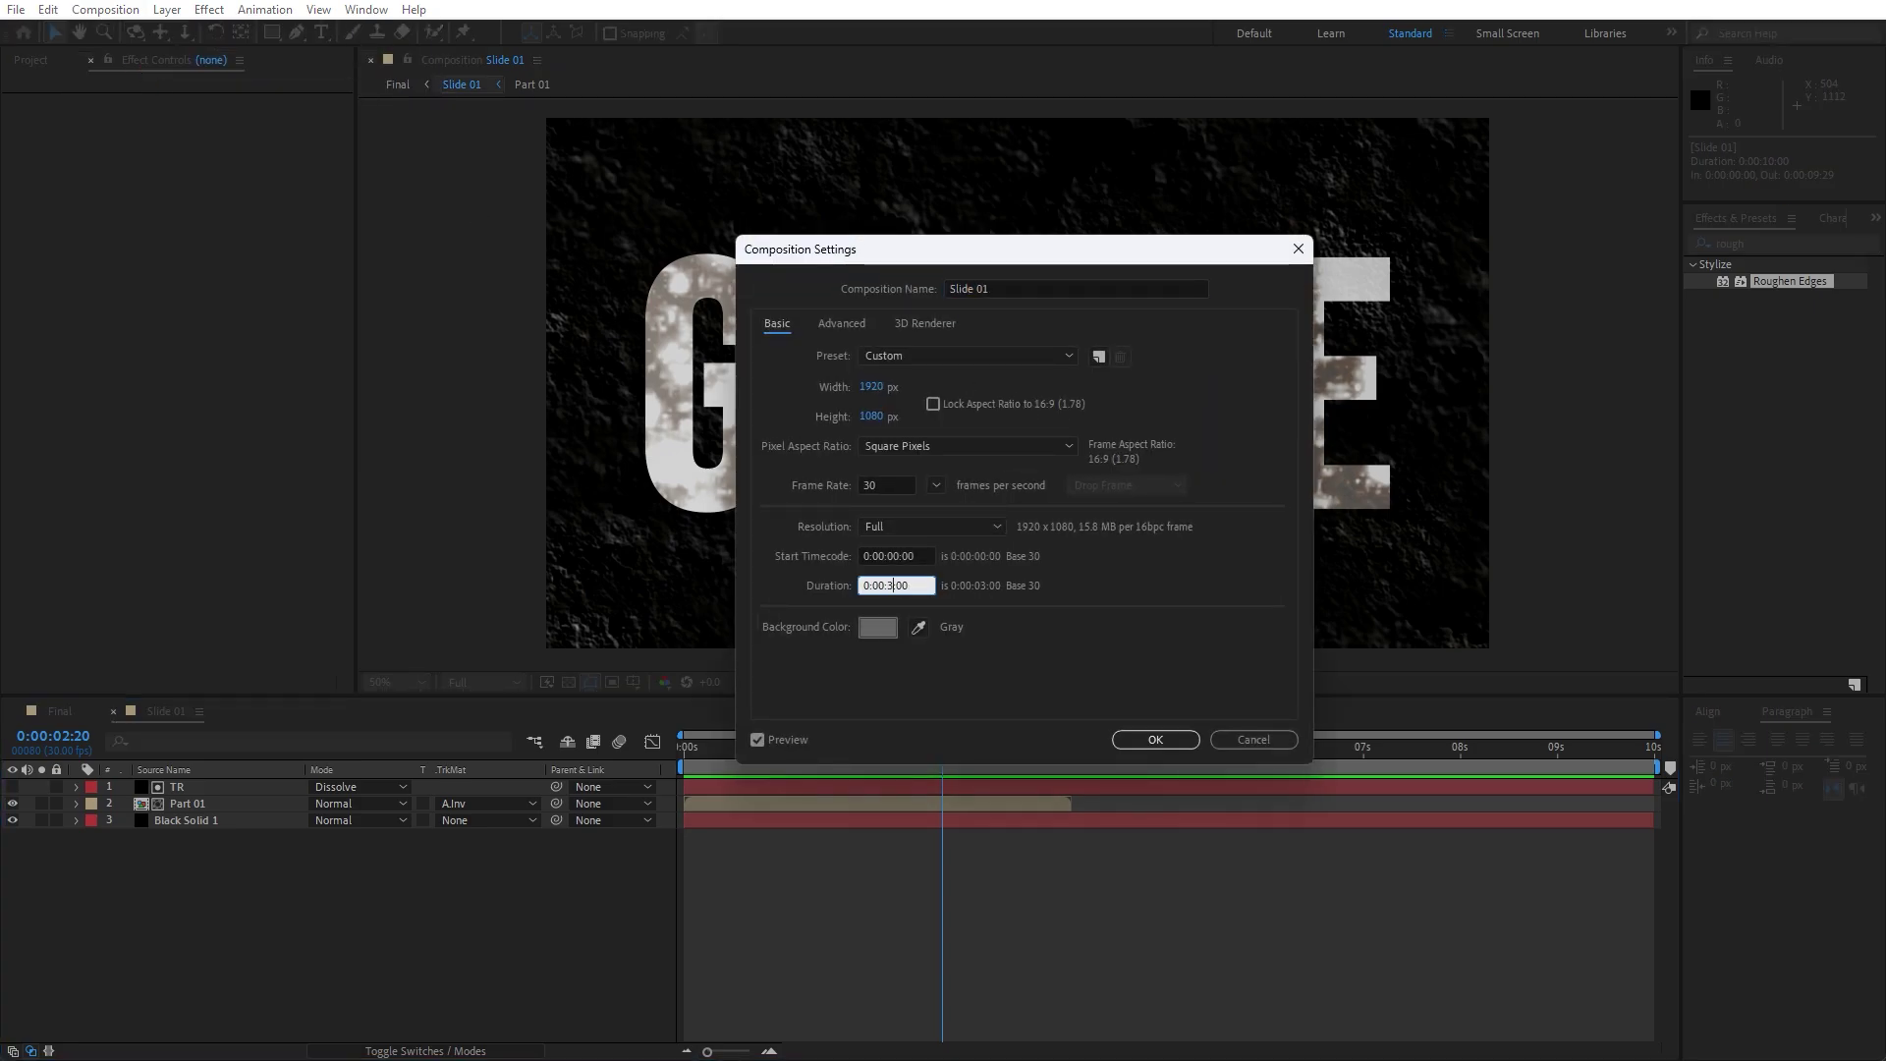
click(1155, 738)
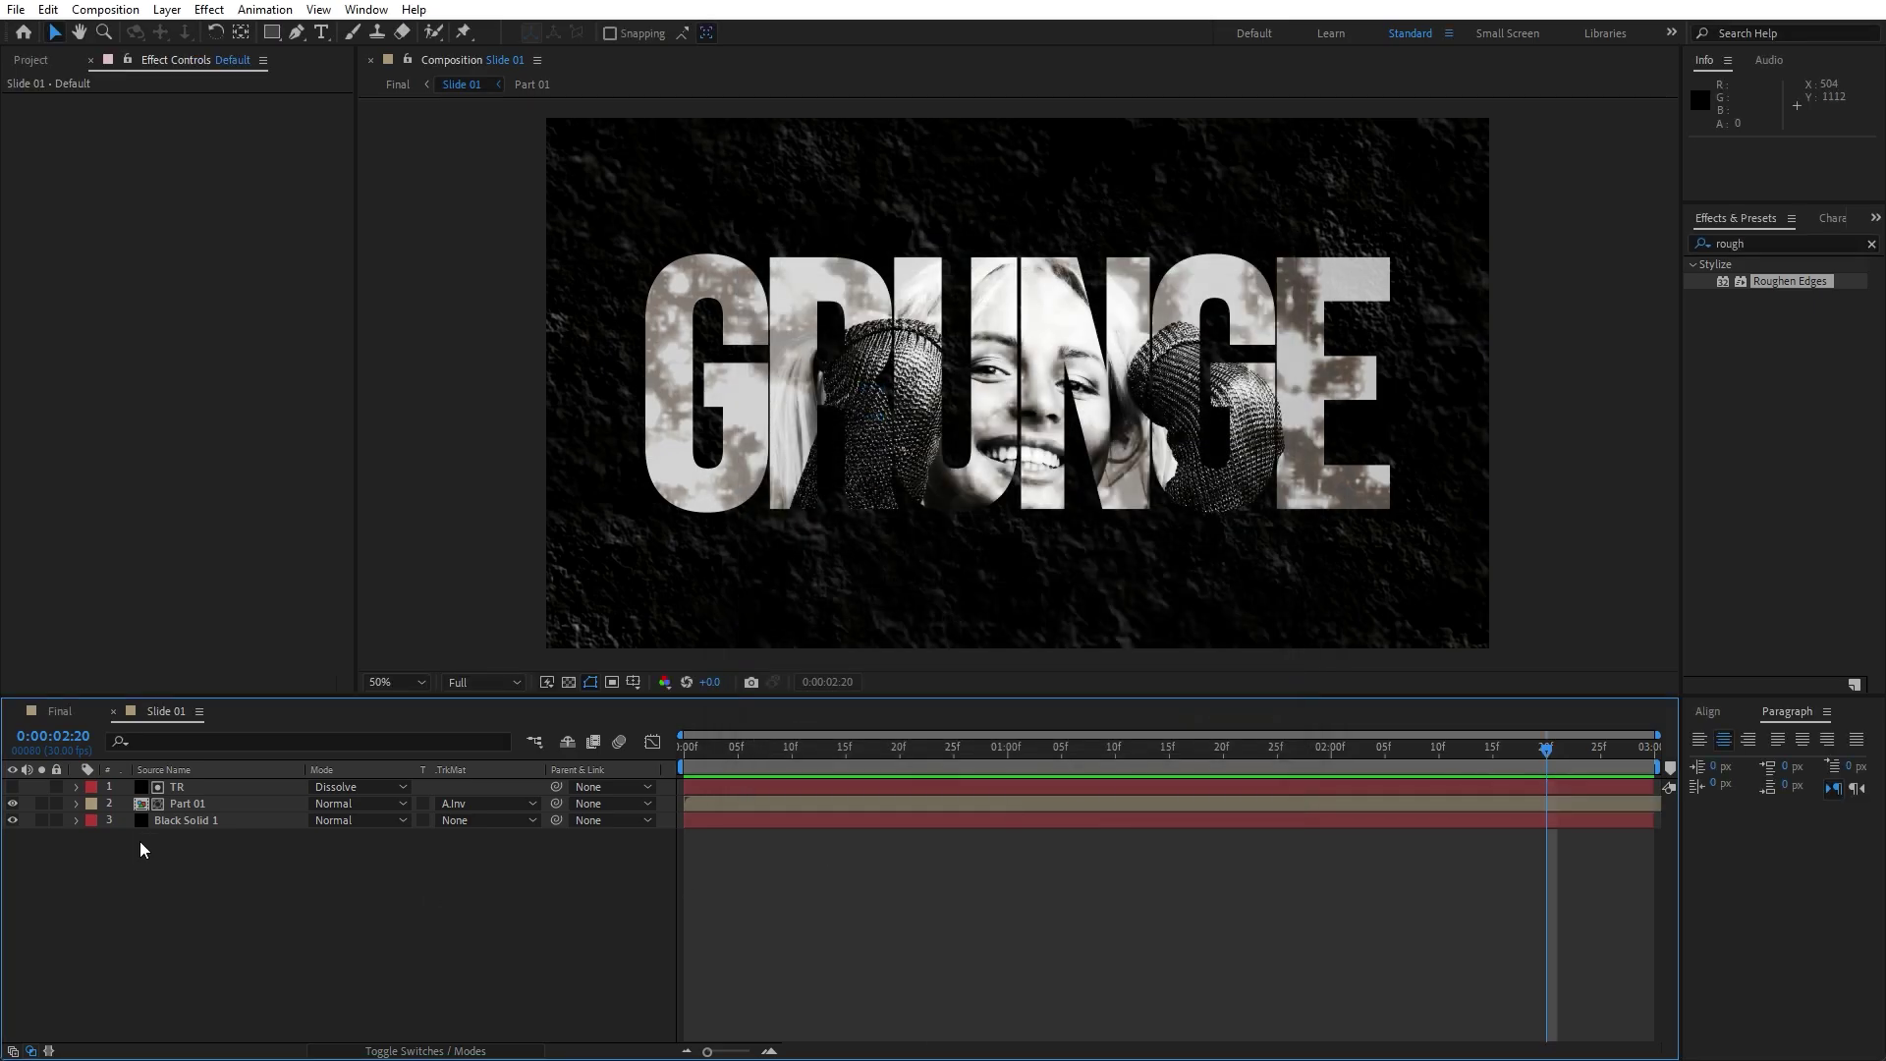
click(61, 713)
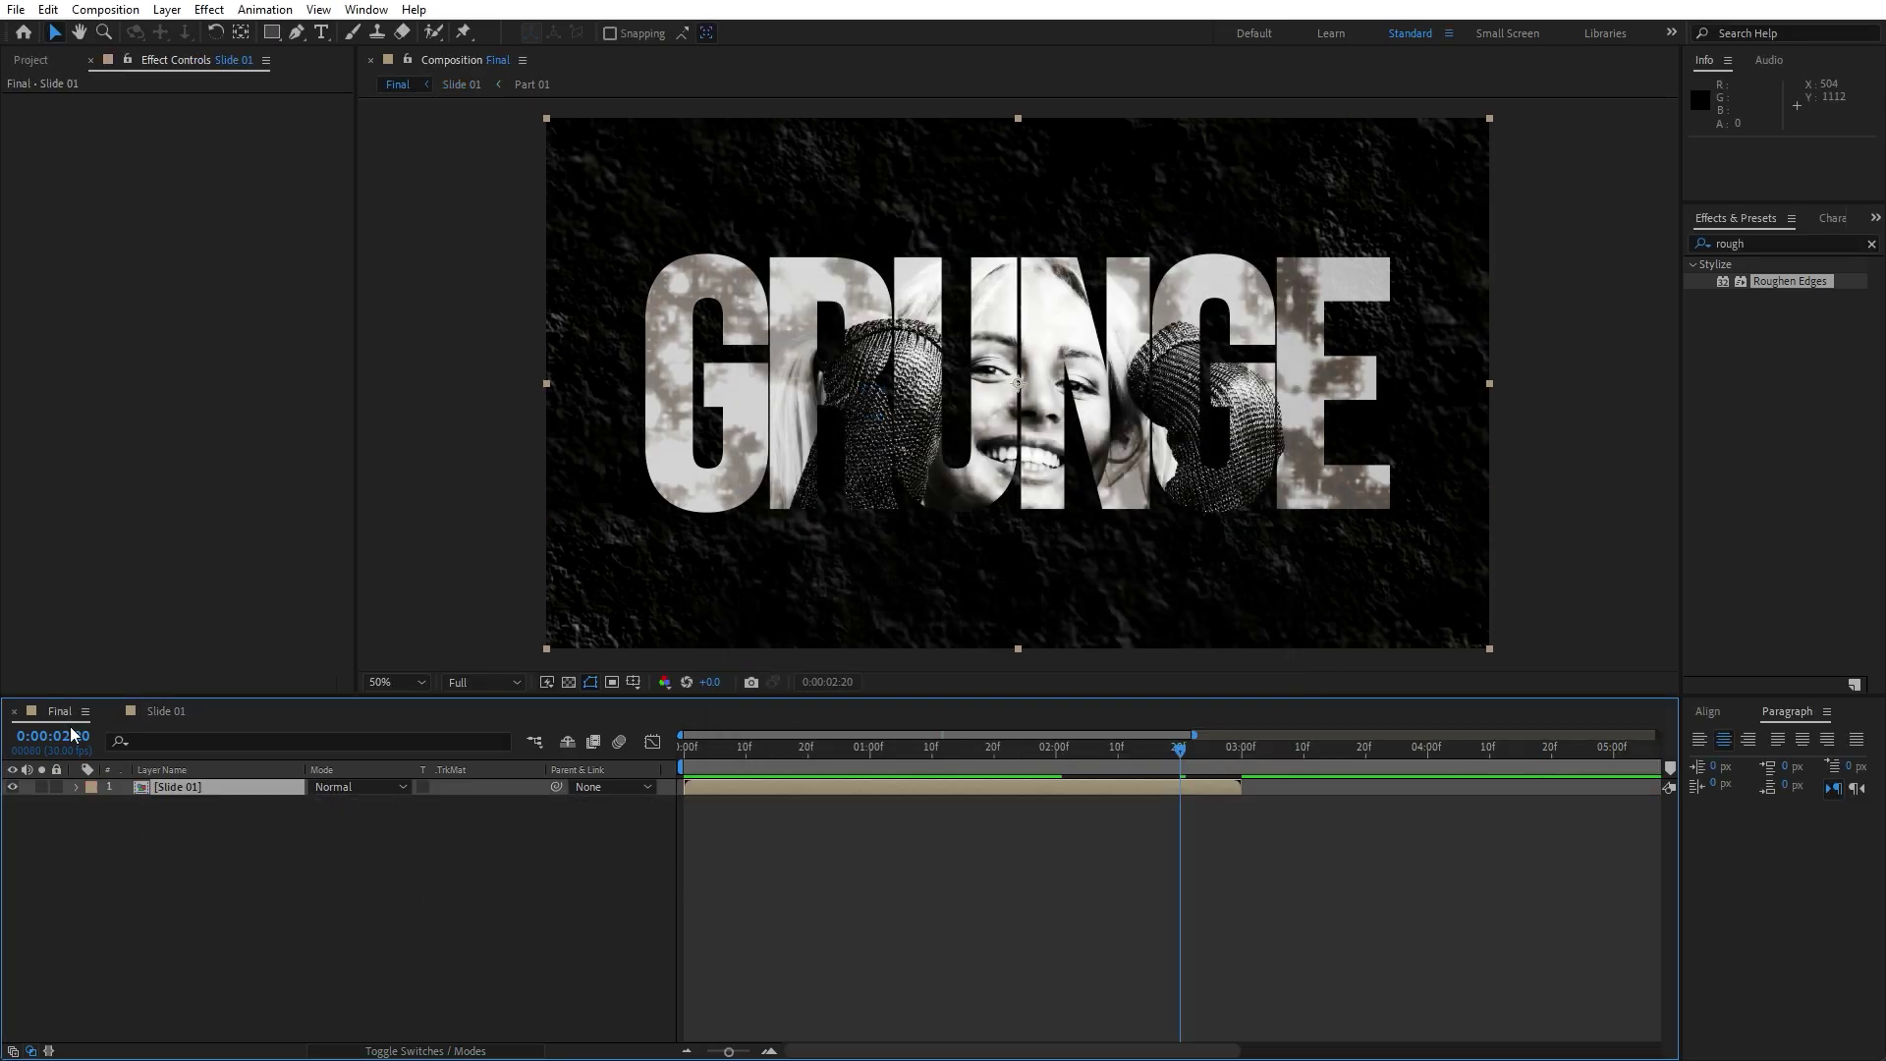
click(91, 60)
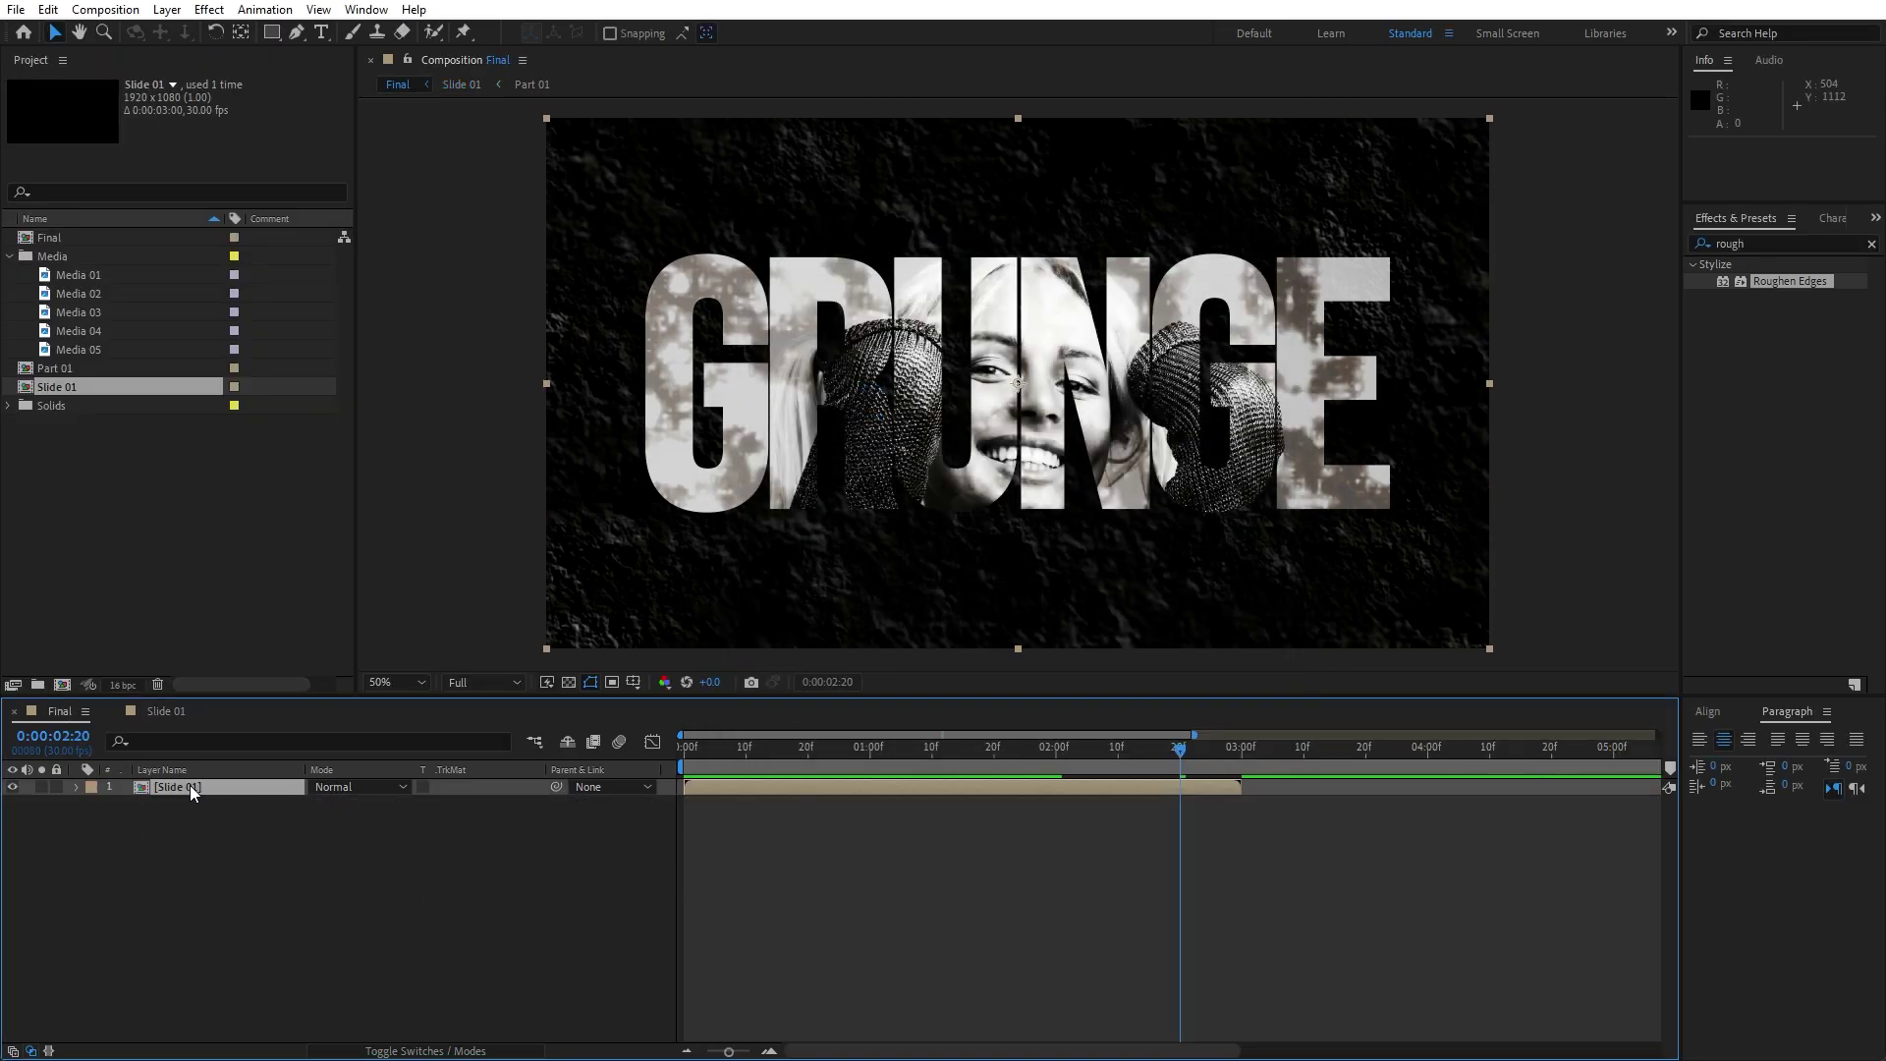
click(204, 825)
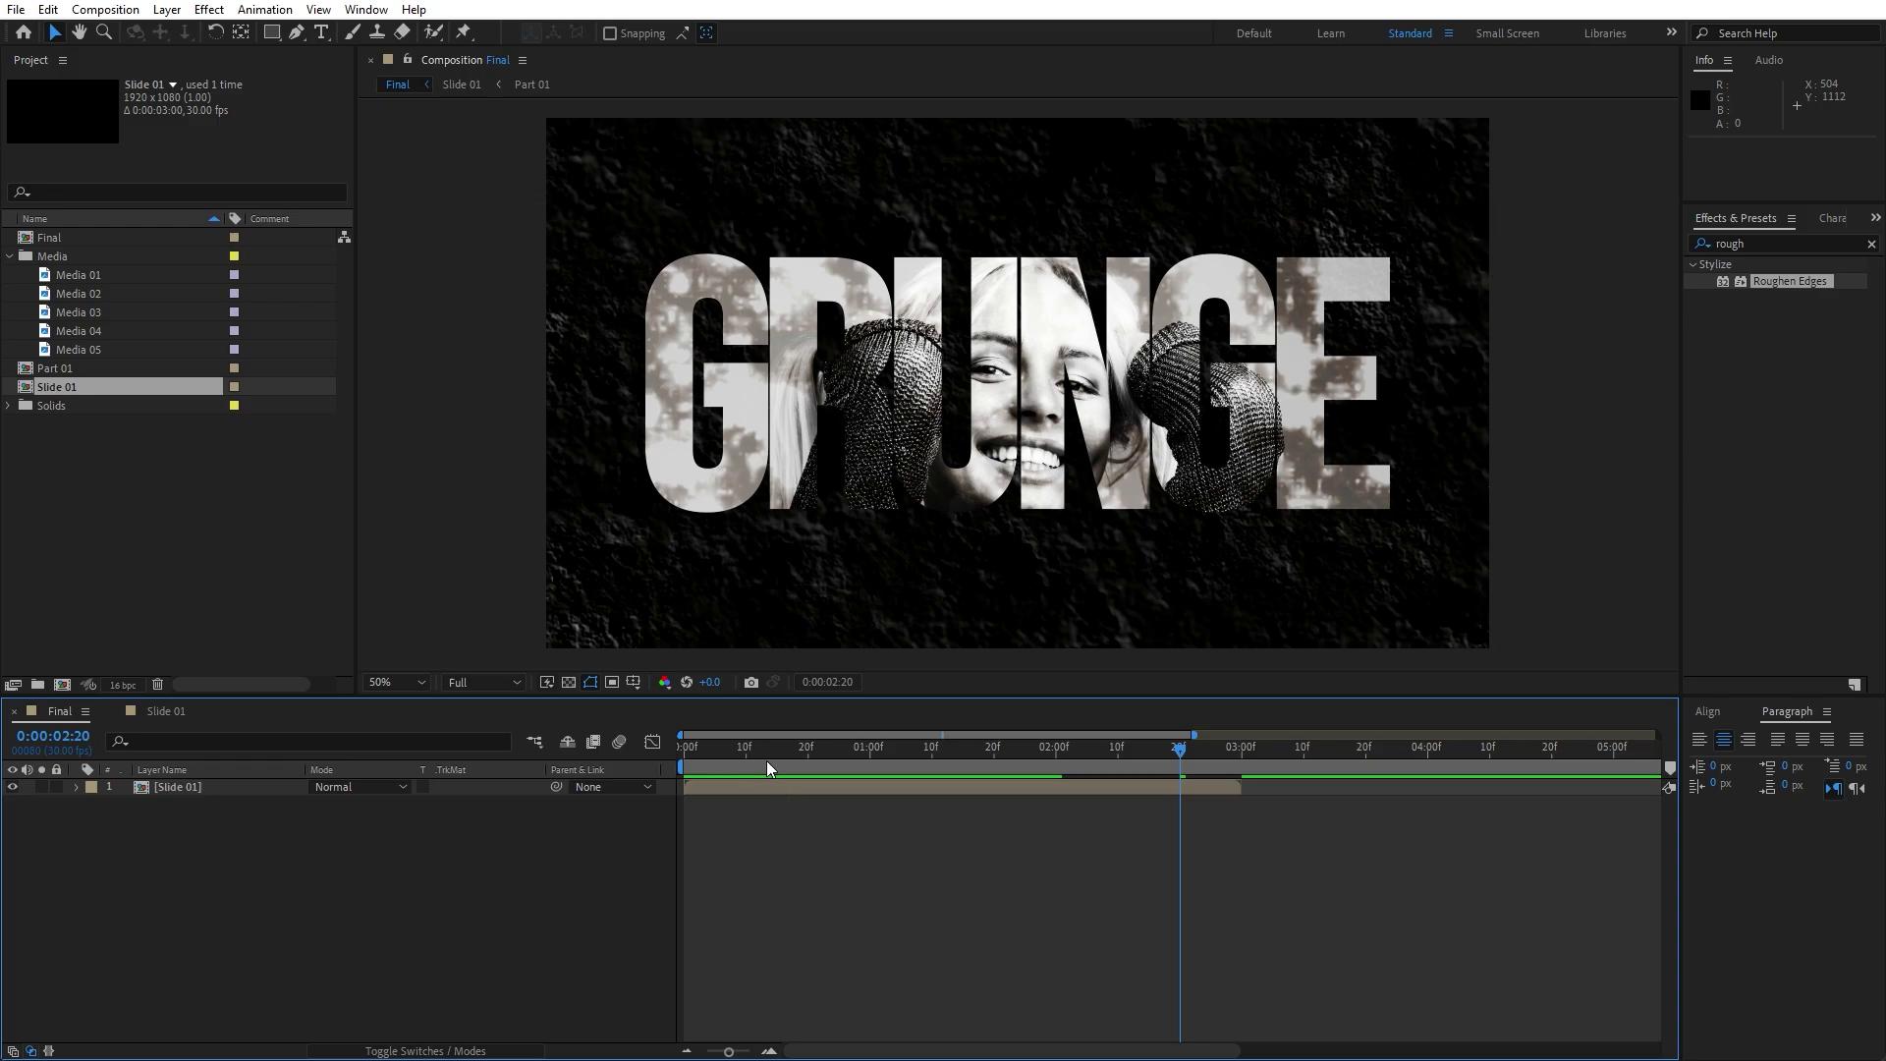
Add a Scale keyframe of 110% to the Slide 01 layer at 0:00:00:00.
key(Home)
click(199, 792)
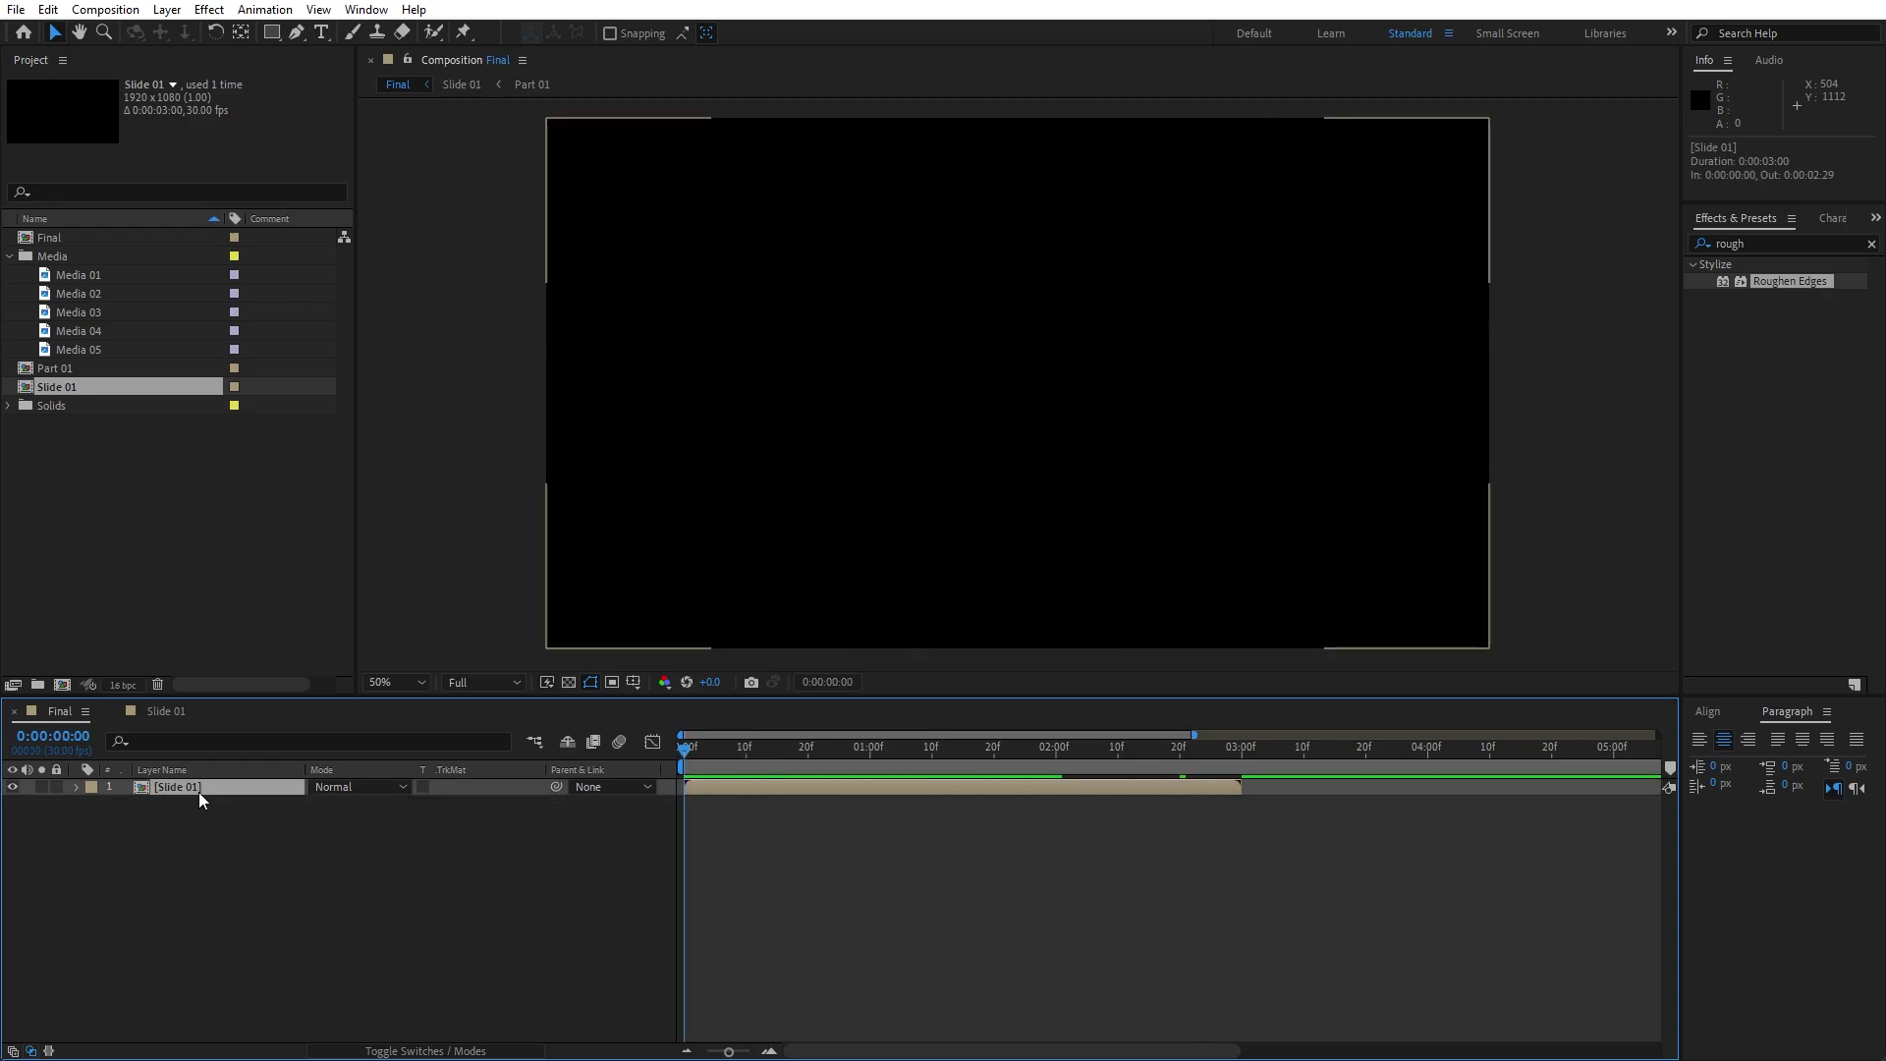
key(s)
click(336, 804)
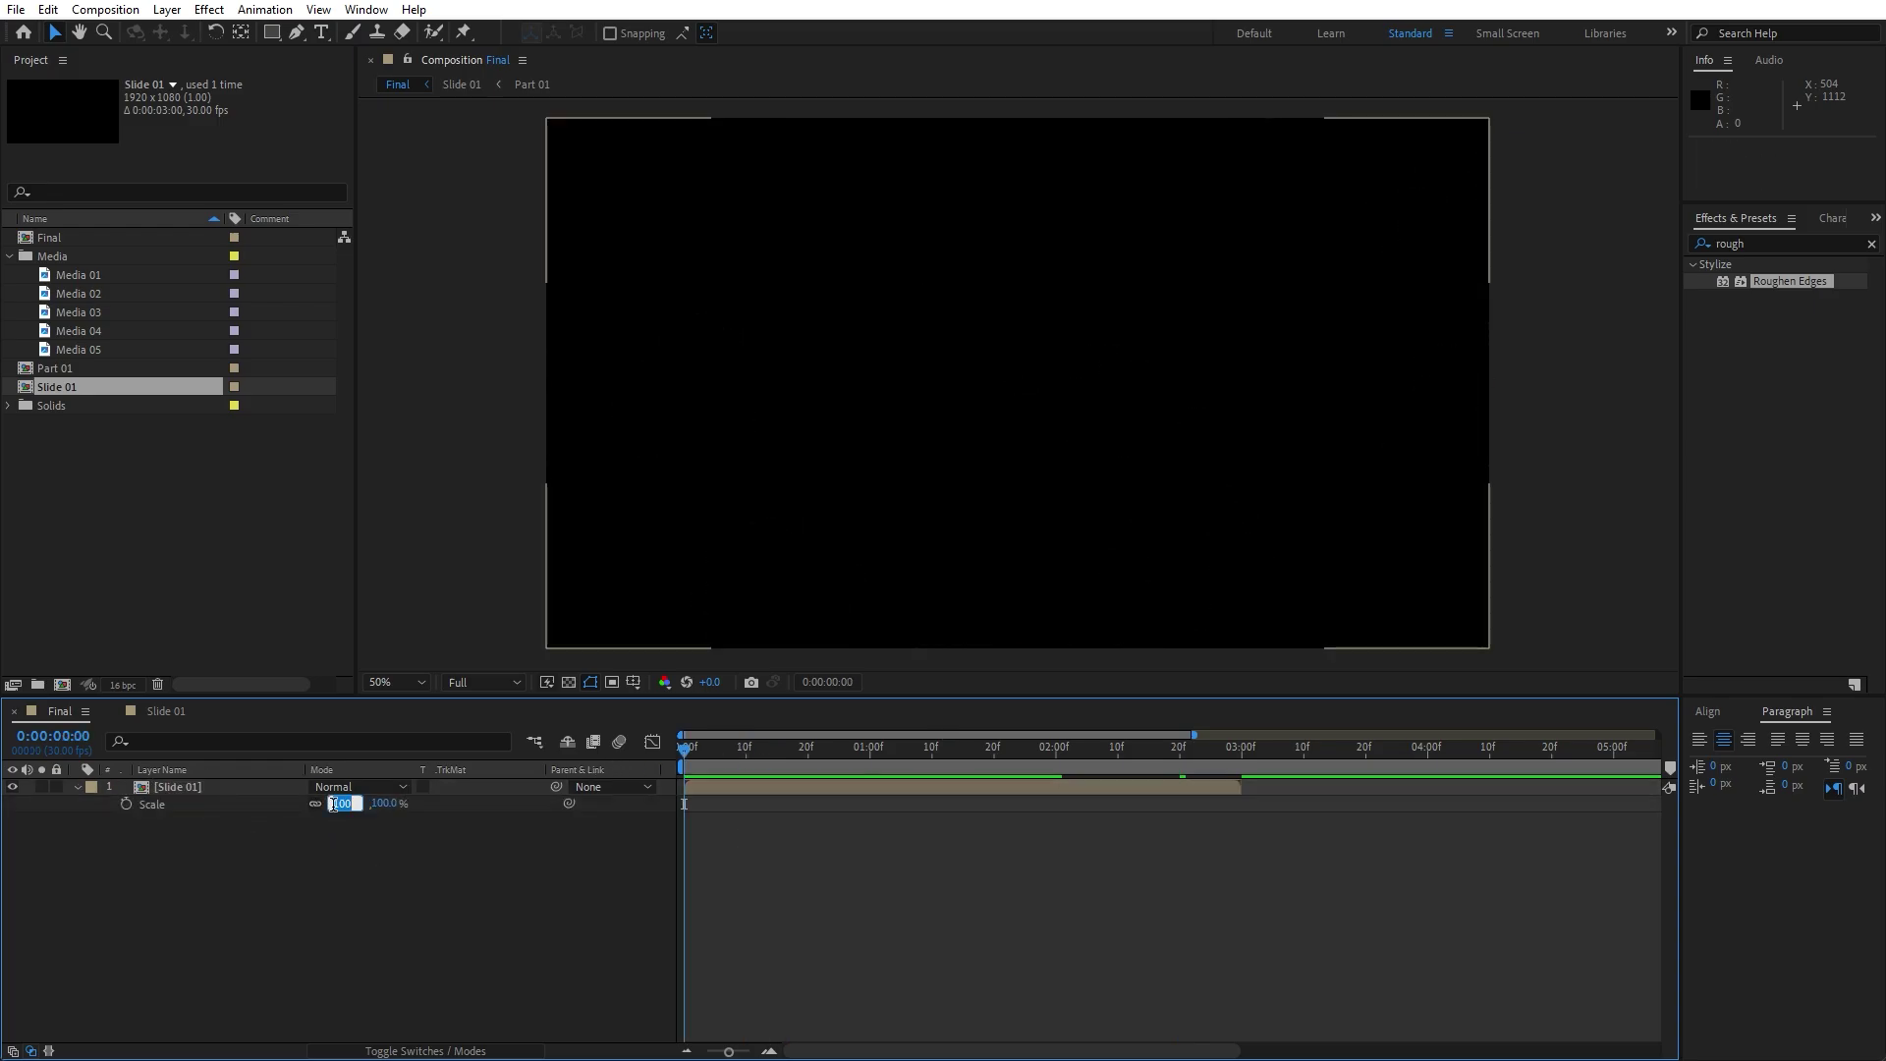
text(110)
key(Return)
click(127, 804)
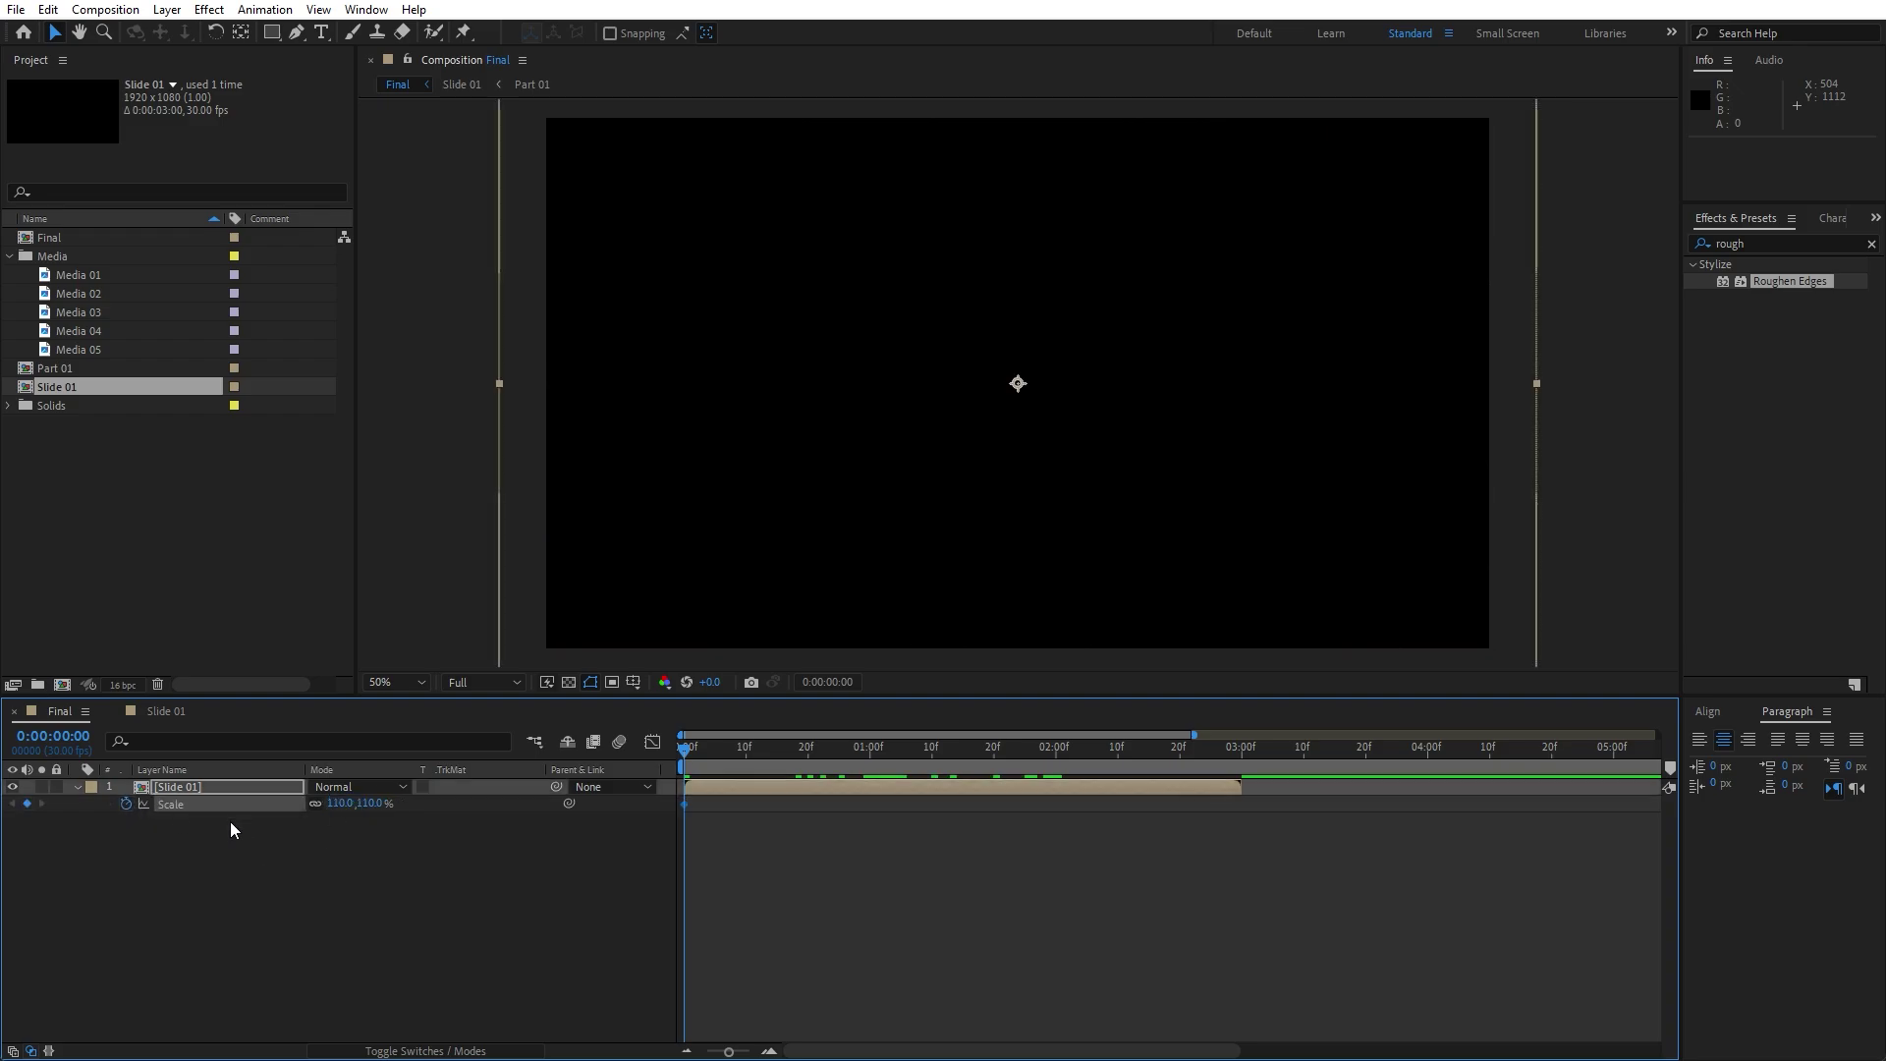
Keyframe the Slide 01 layer's Scale at 100% at 0:00:02:00 and collapse its properties.
drag(739, 761, 1058, 759)
click(339, 803)
text(100)
key(Return)
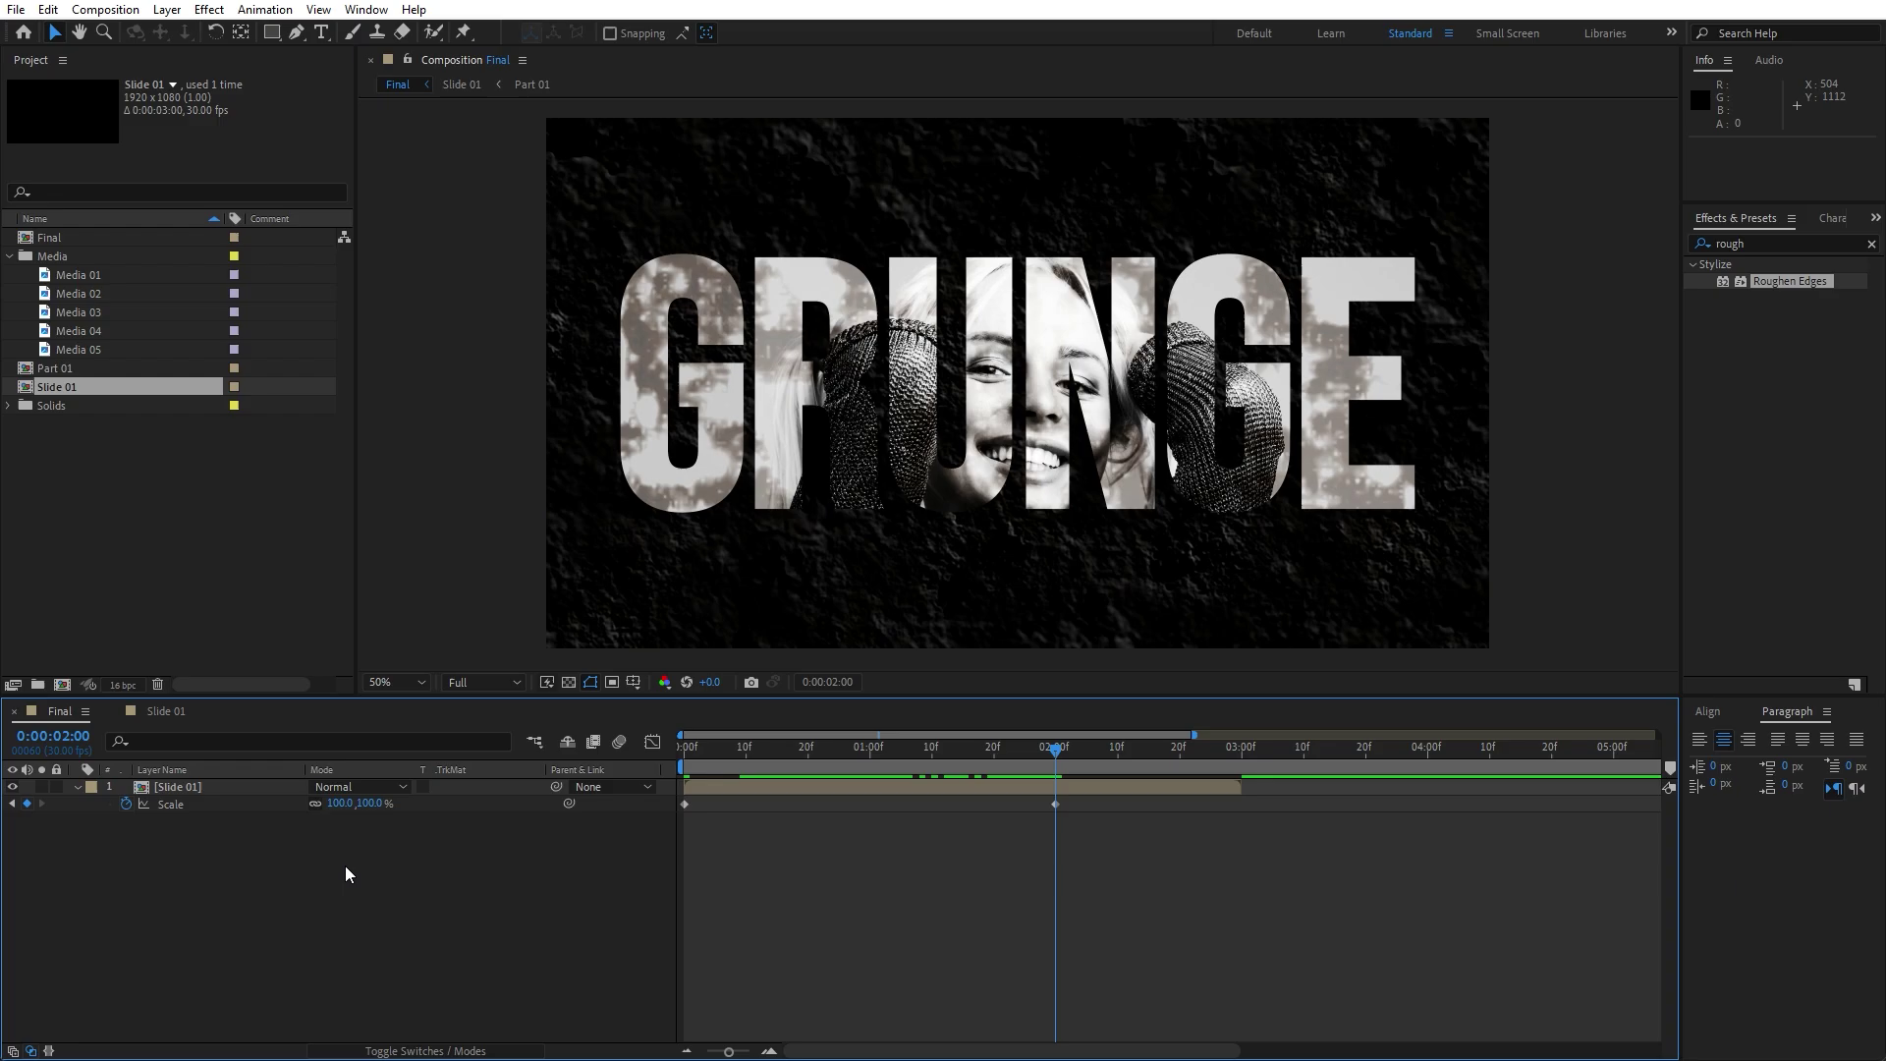
click(77, 787)
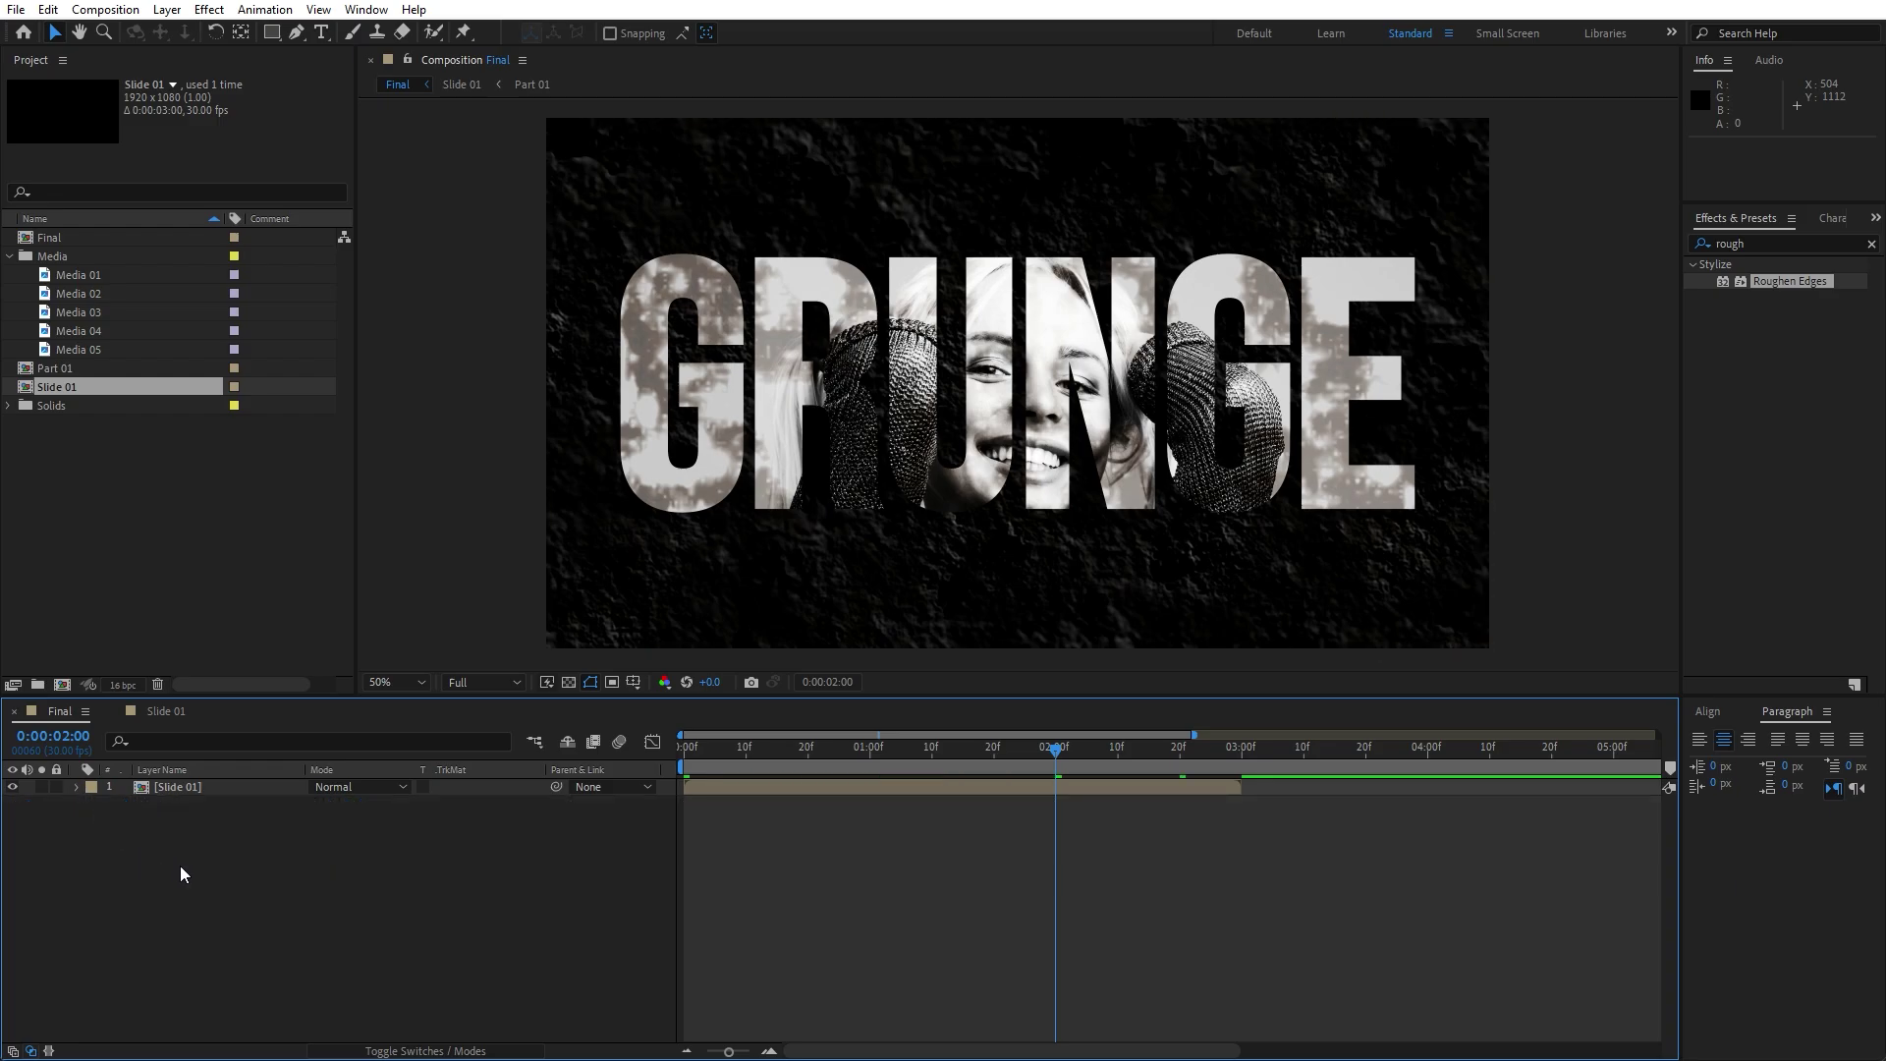
Duplicate the Slide 01 layer in Final and shift the upper copy to start at 0:00:01:19.
click(195, 789)
key(ctrl+d)
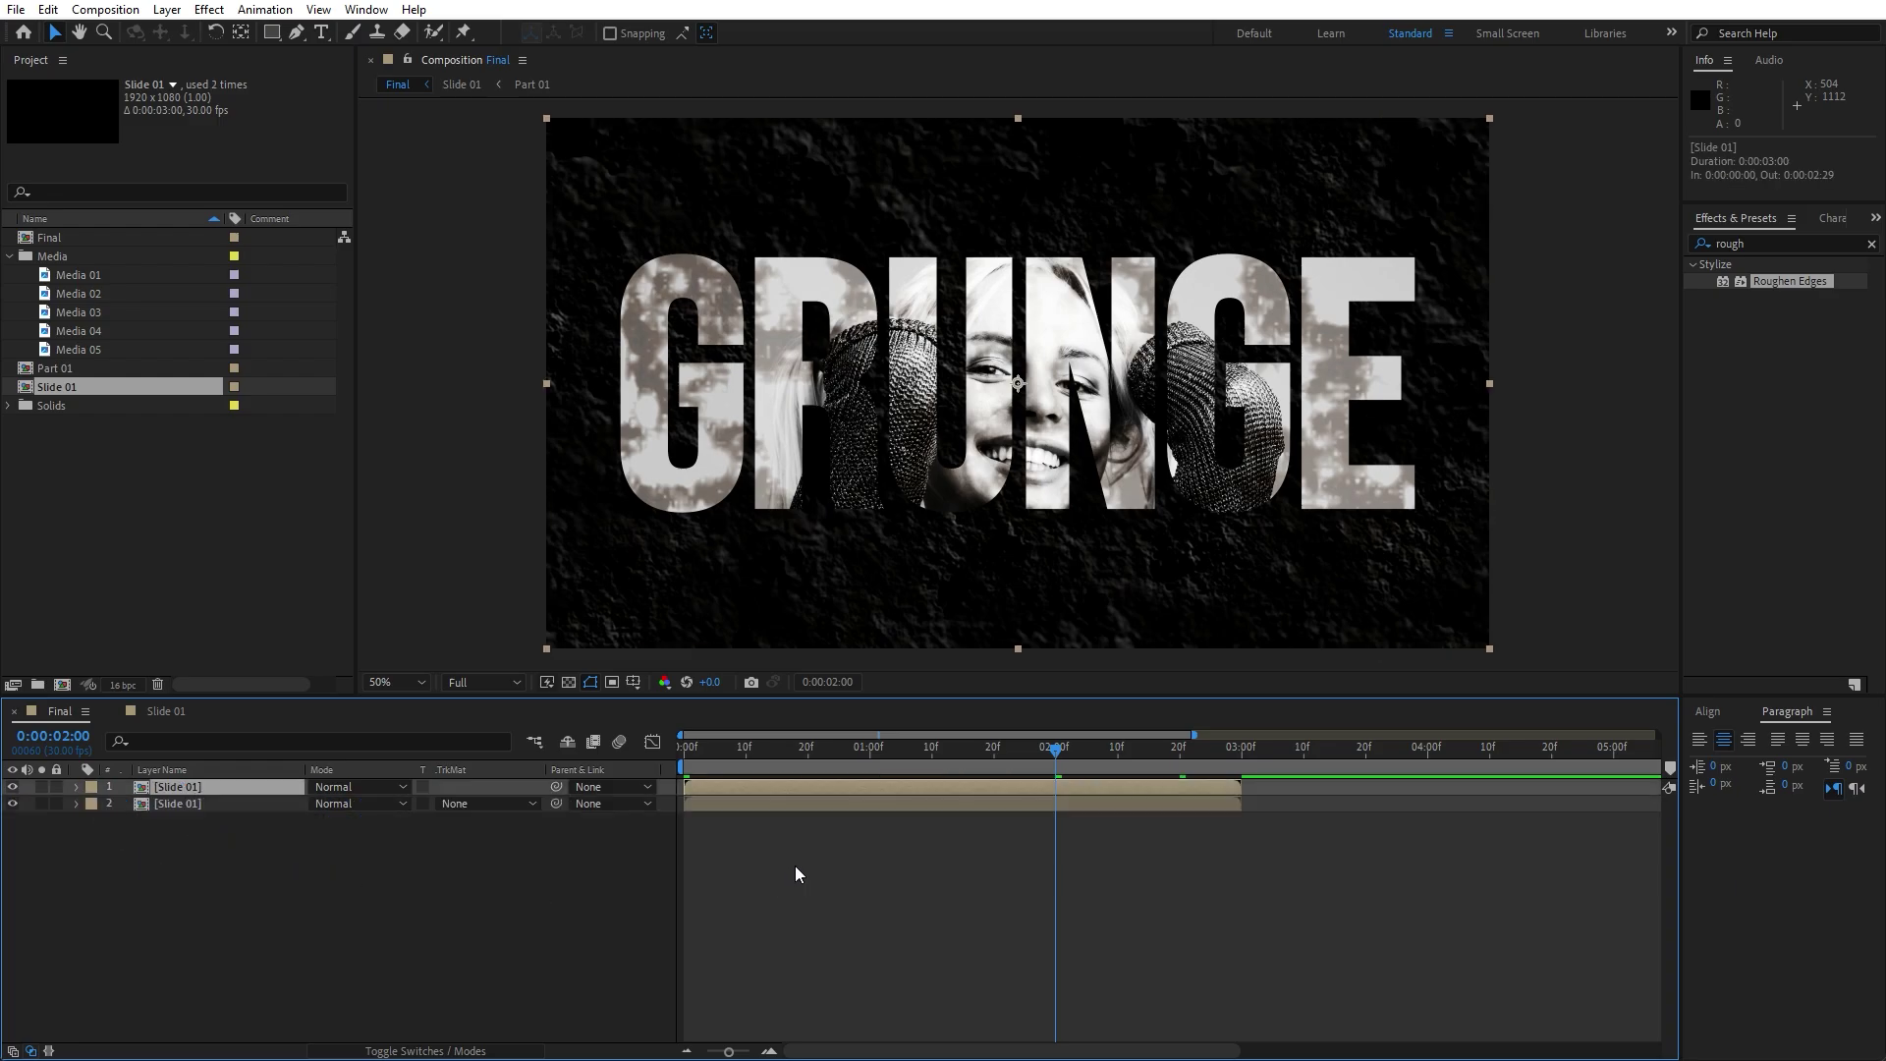
drag(713, 786, 1017, 787)
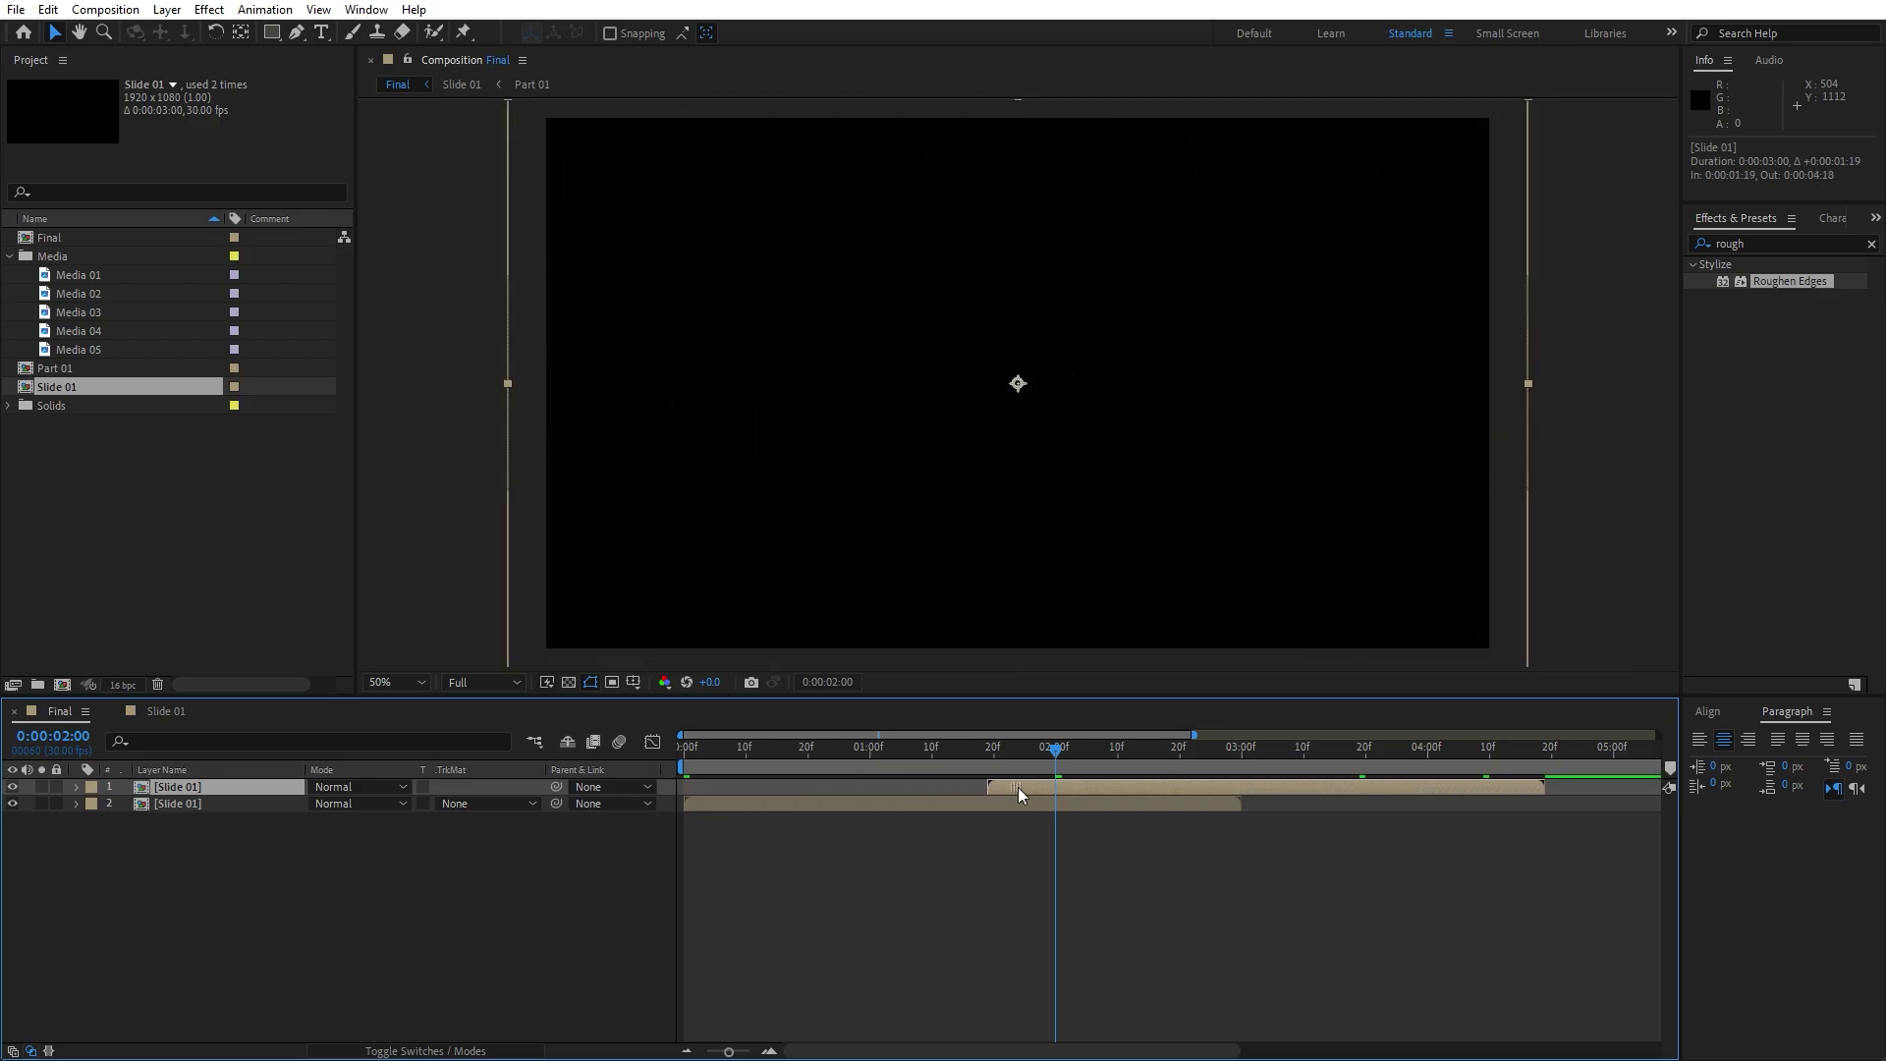
click(294, 841)
Duplicate the Slide 01 composition in the project and replace the upper Slide 01 layer's source in Final with the copy.
click(127, 439)
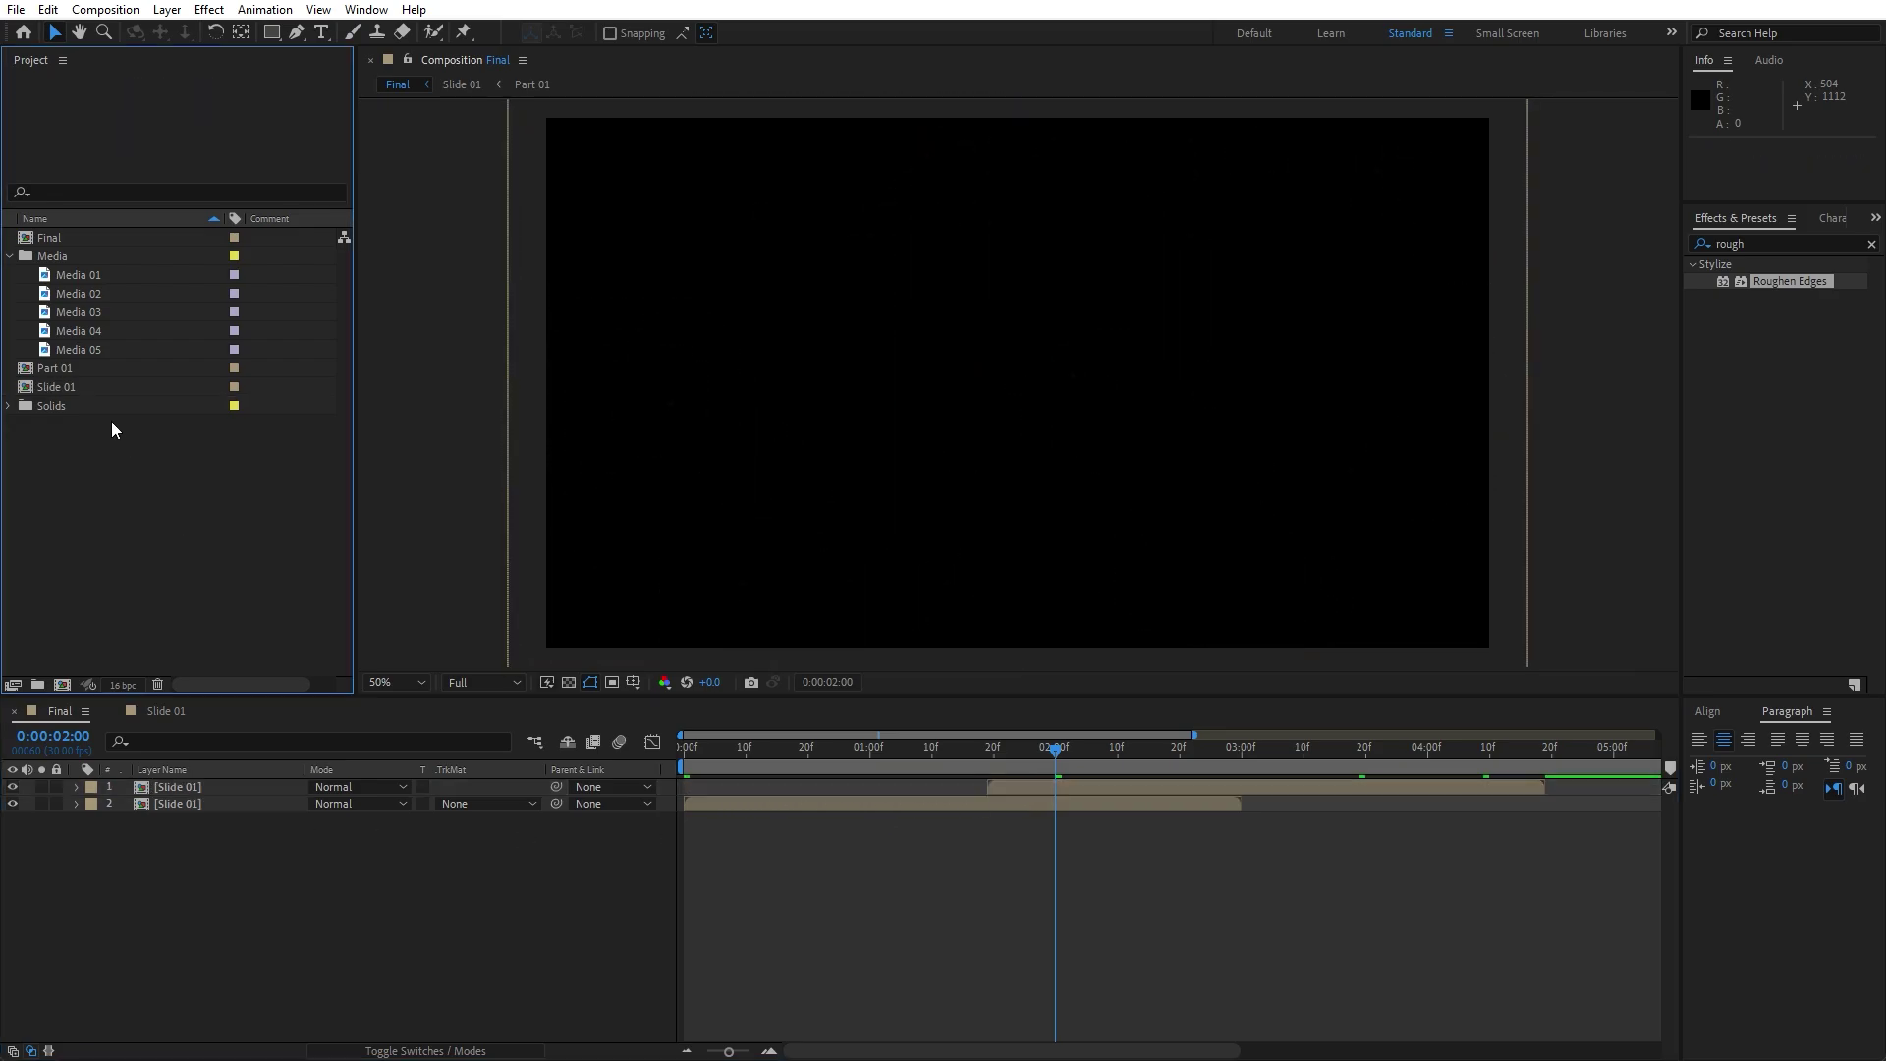
click(74, 389)
key(ctrl+d)
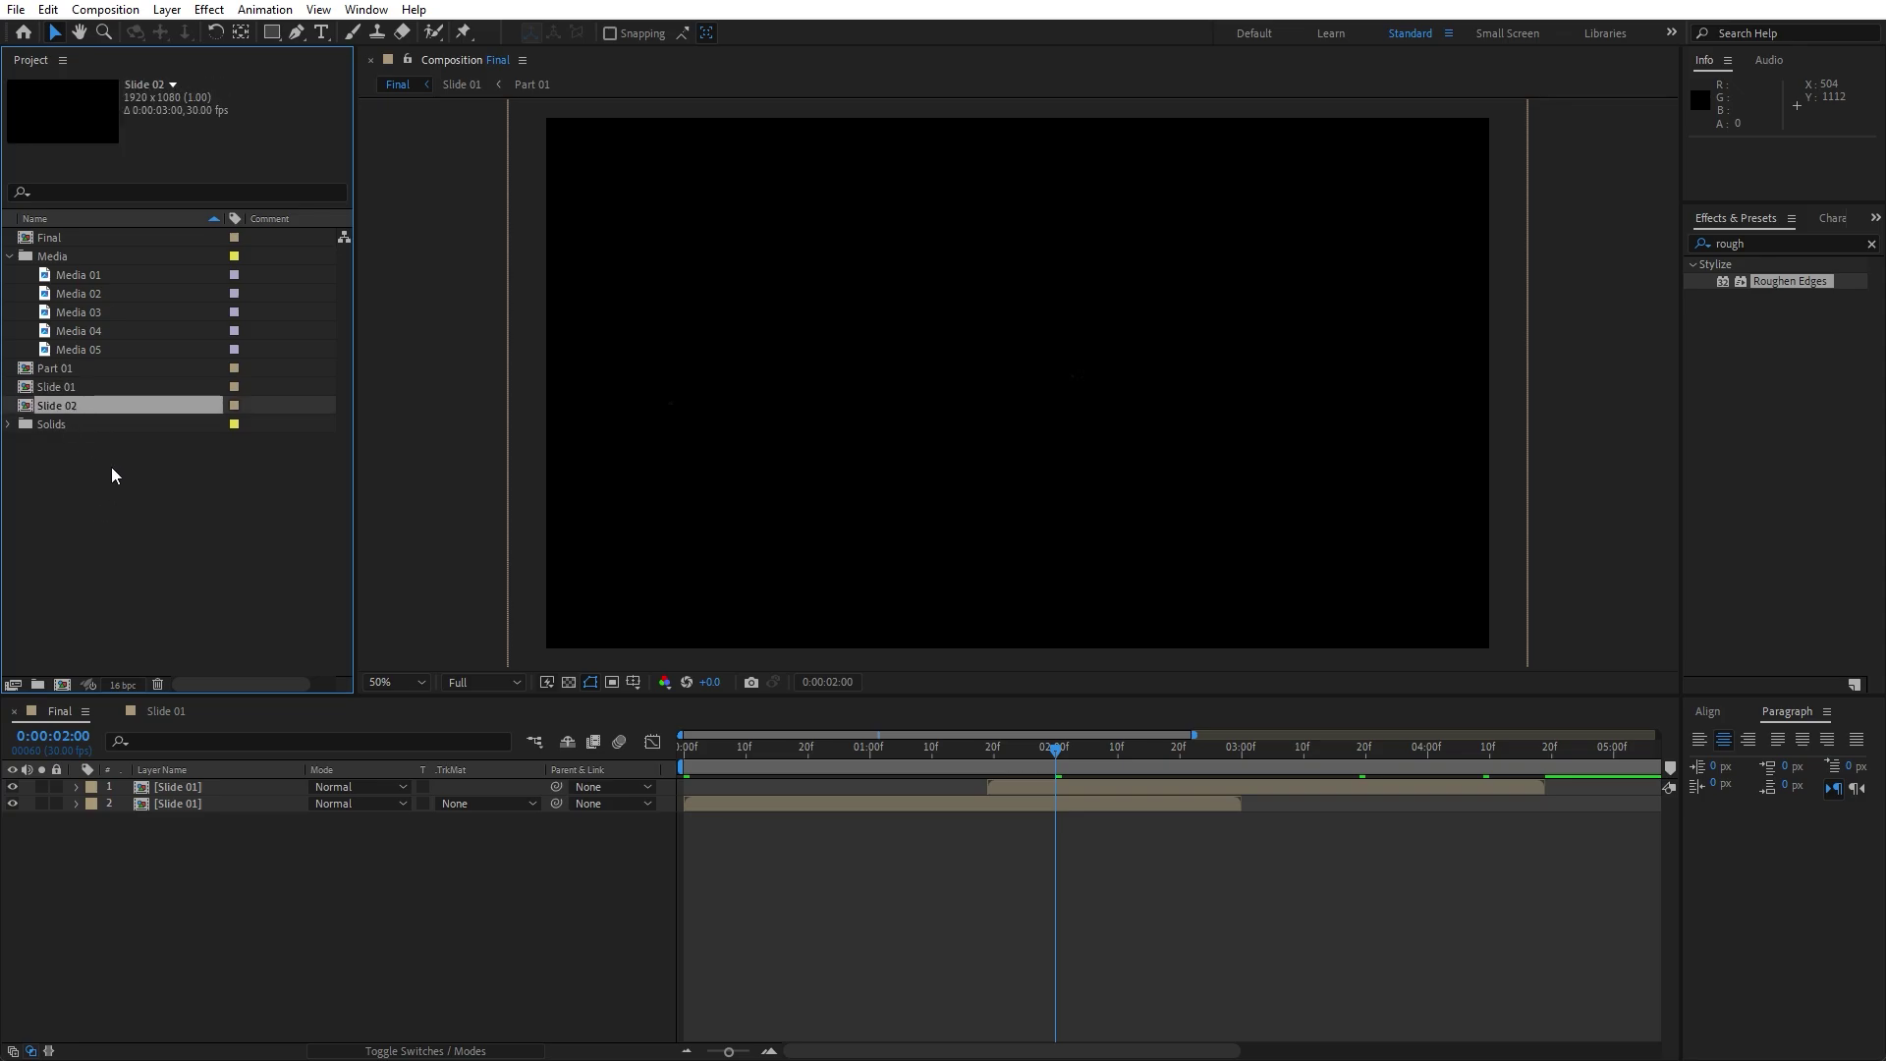
click(184, 786)
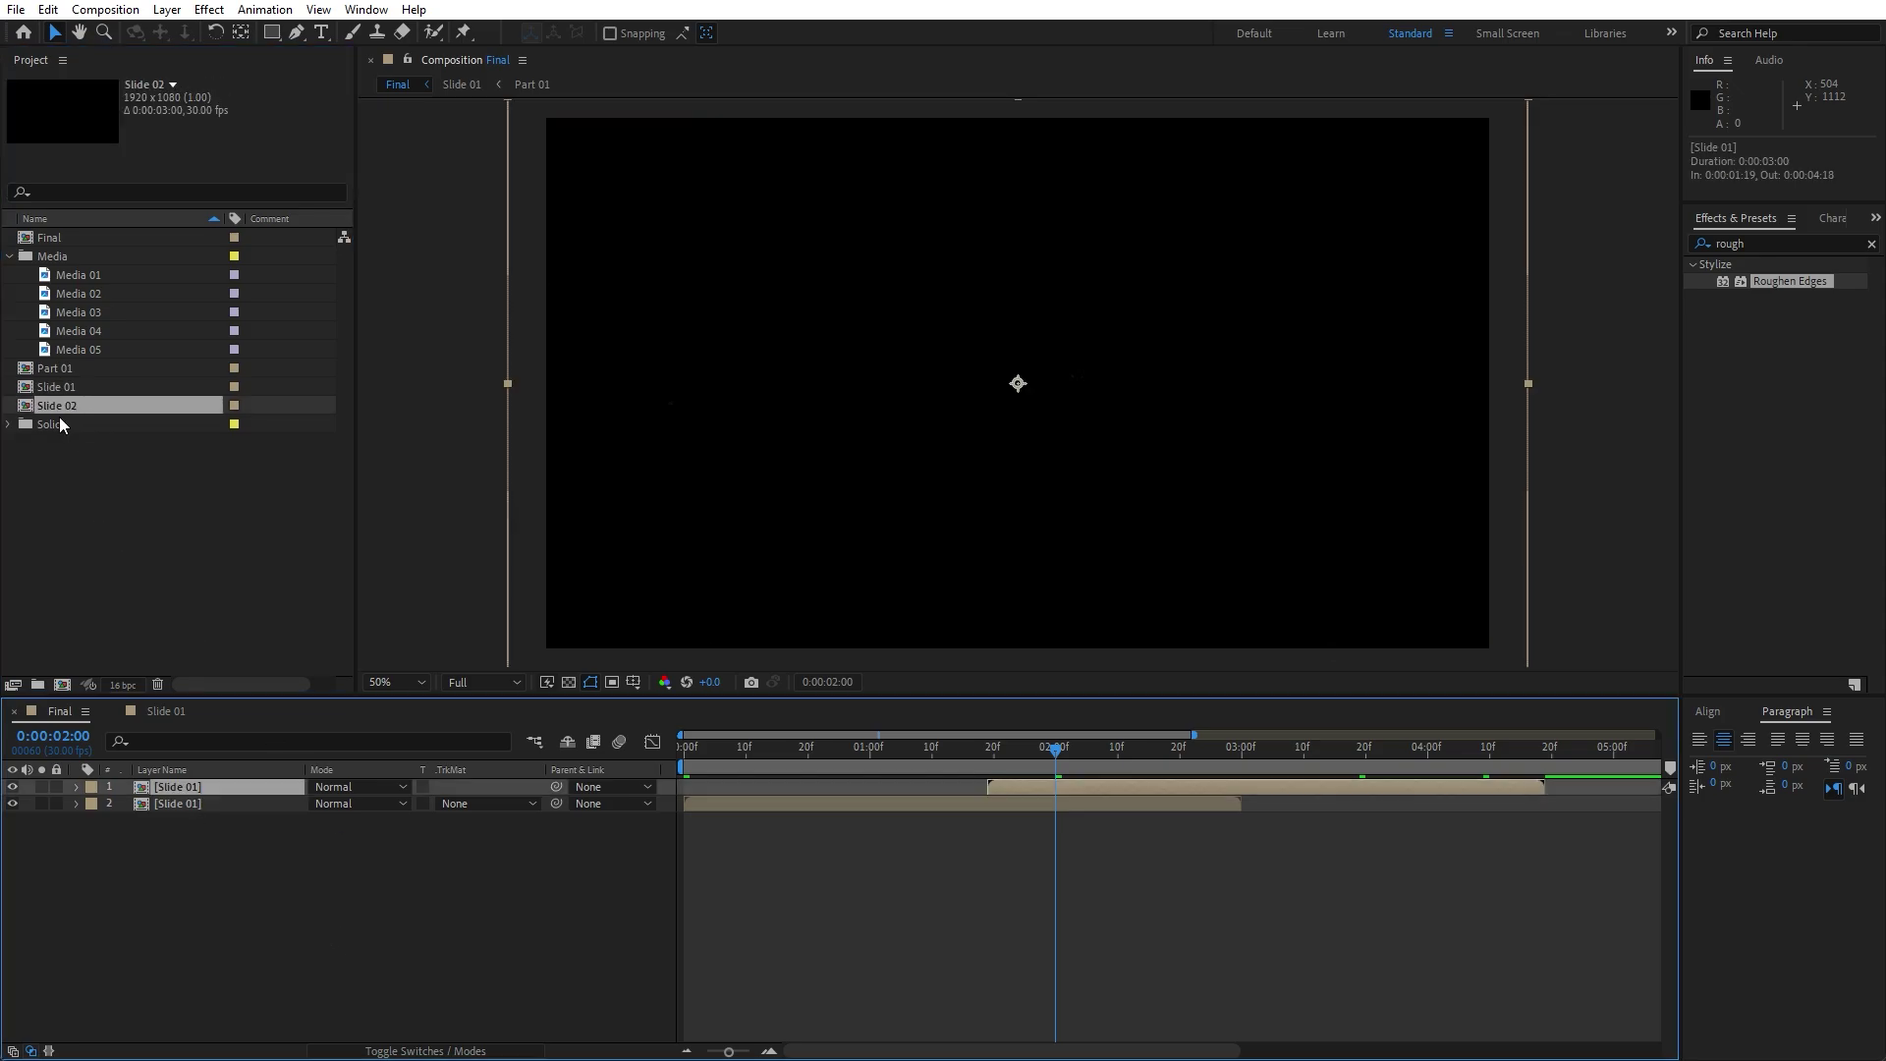
drag(63, 409, 218, 787)
click(210, 860)
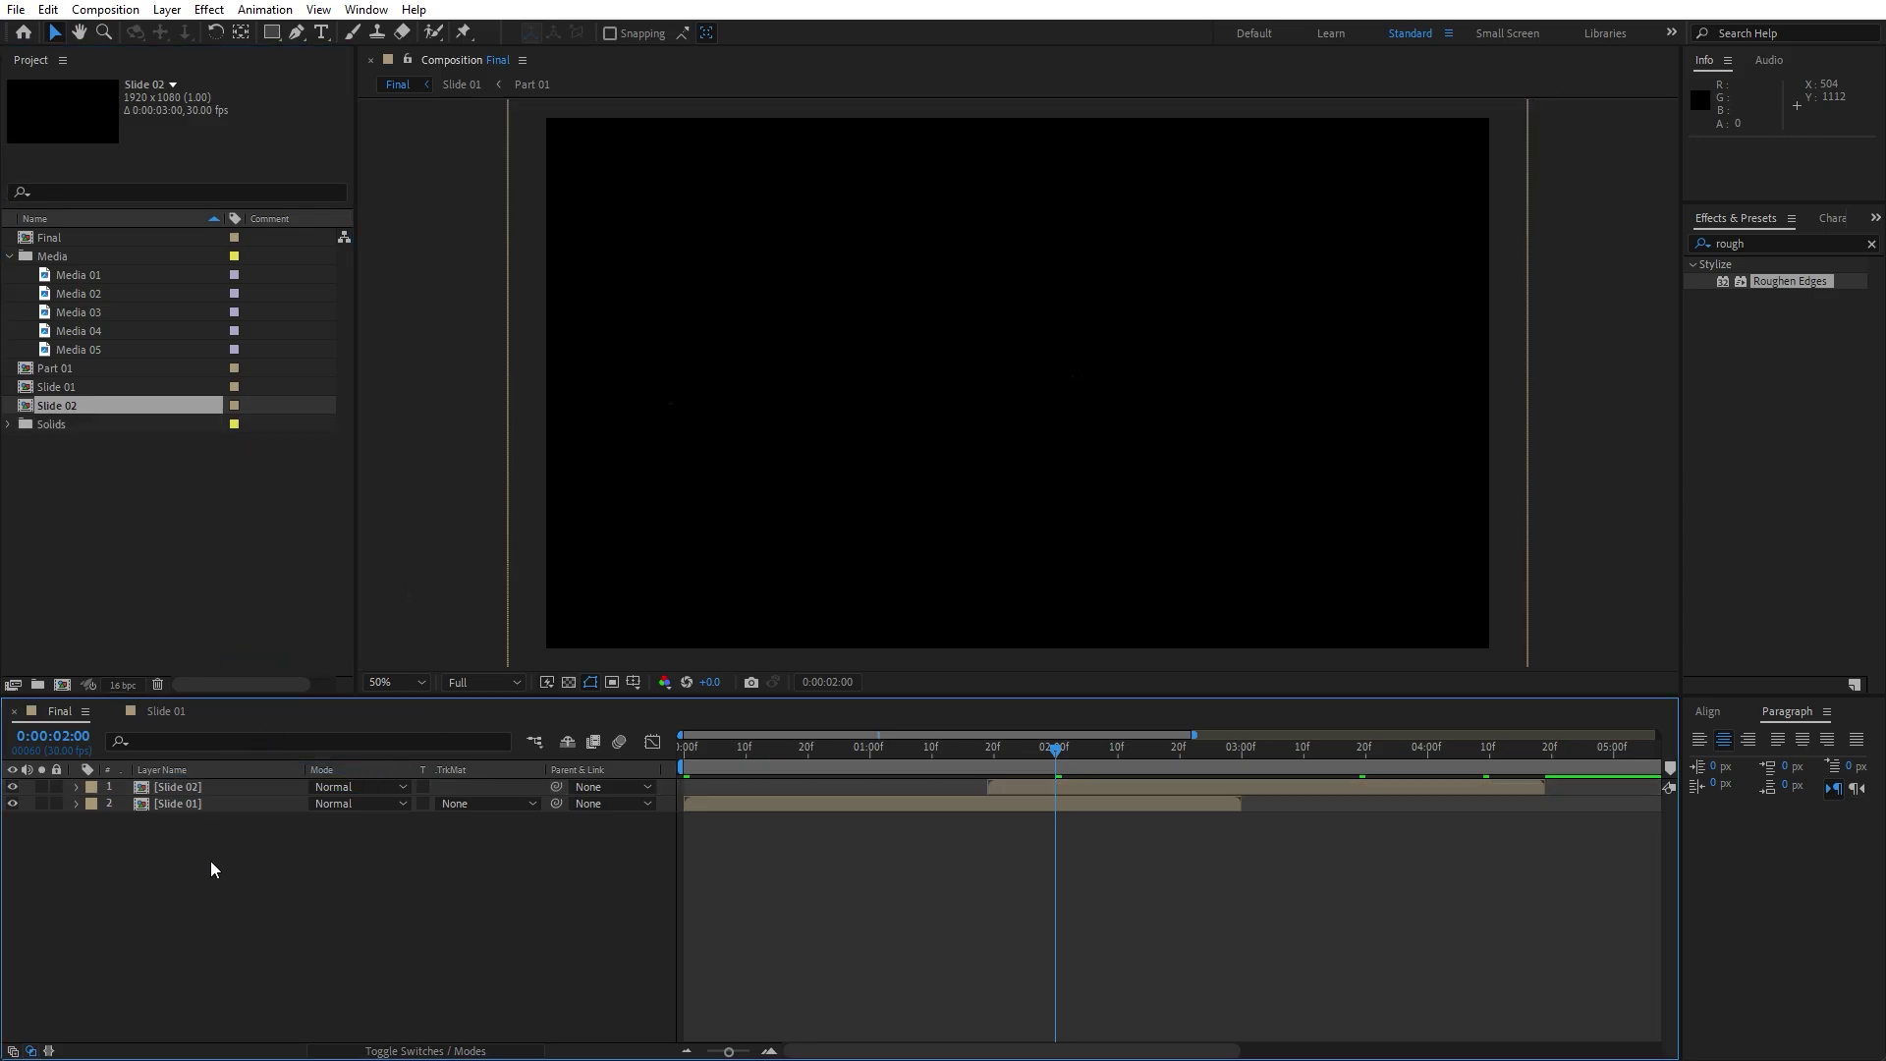
Duplicate the Part 01 composition in the project and replace the Part 01 layer's source in Slide 02 with the Part 02 copy.
double_click(197, 794)
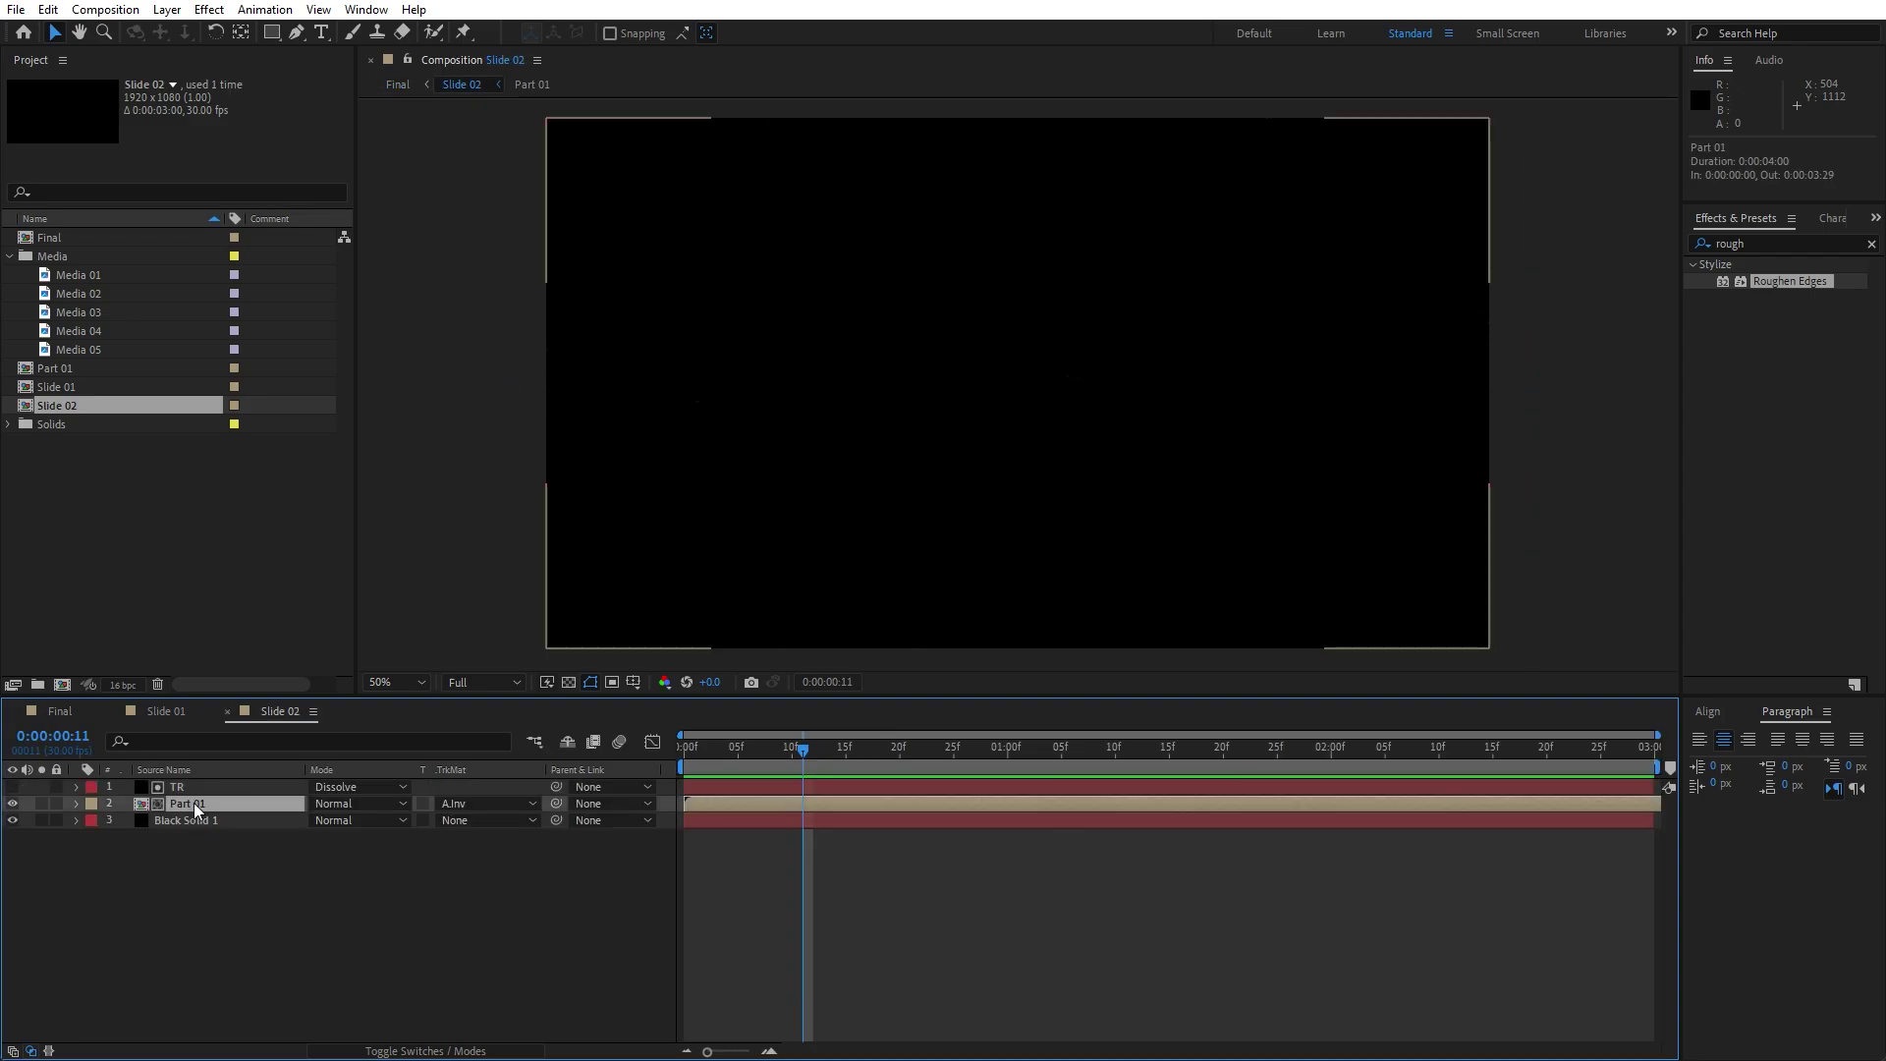
click(193, 803)
key(ctrl+d)
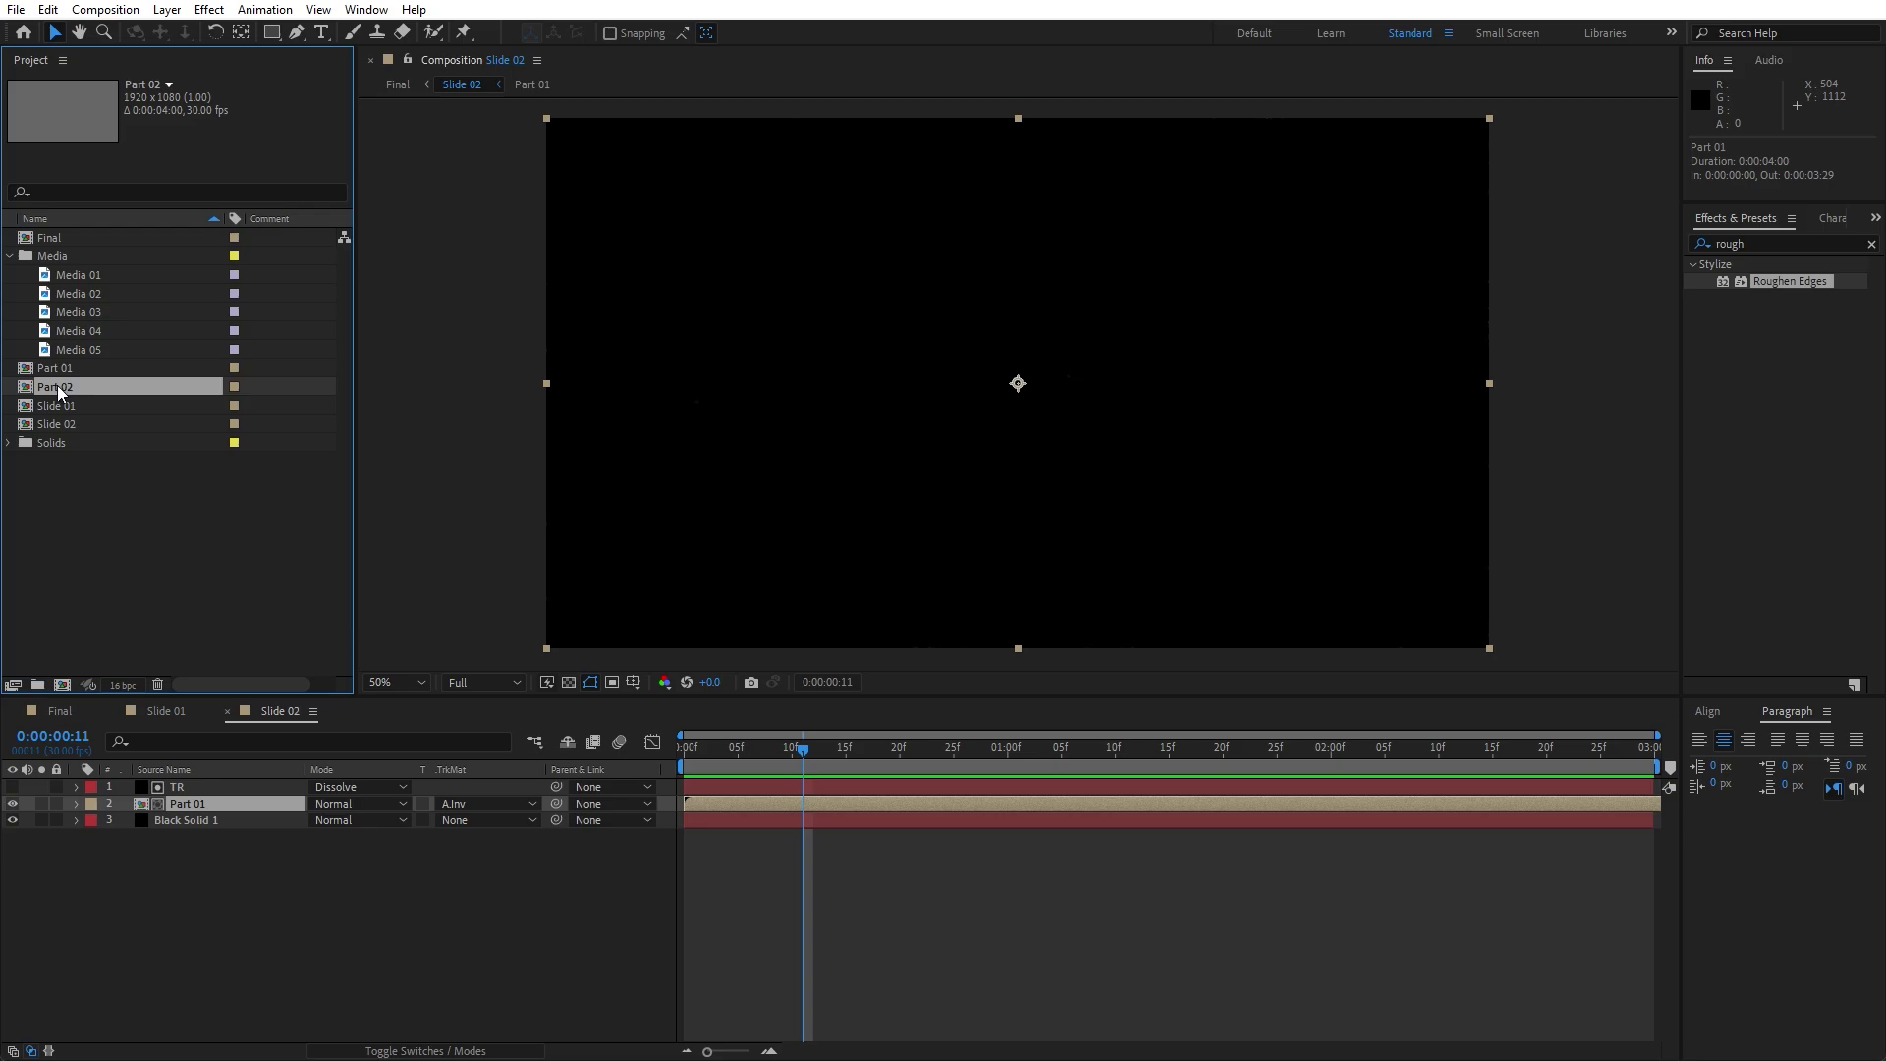
drag(55, 385, 202, 797)
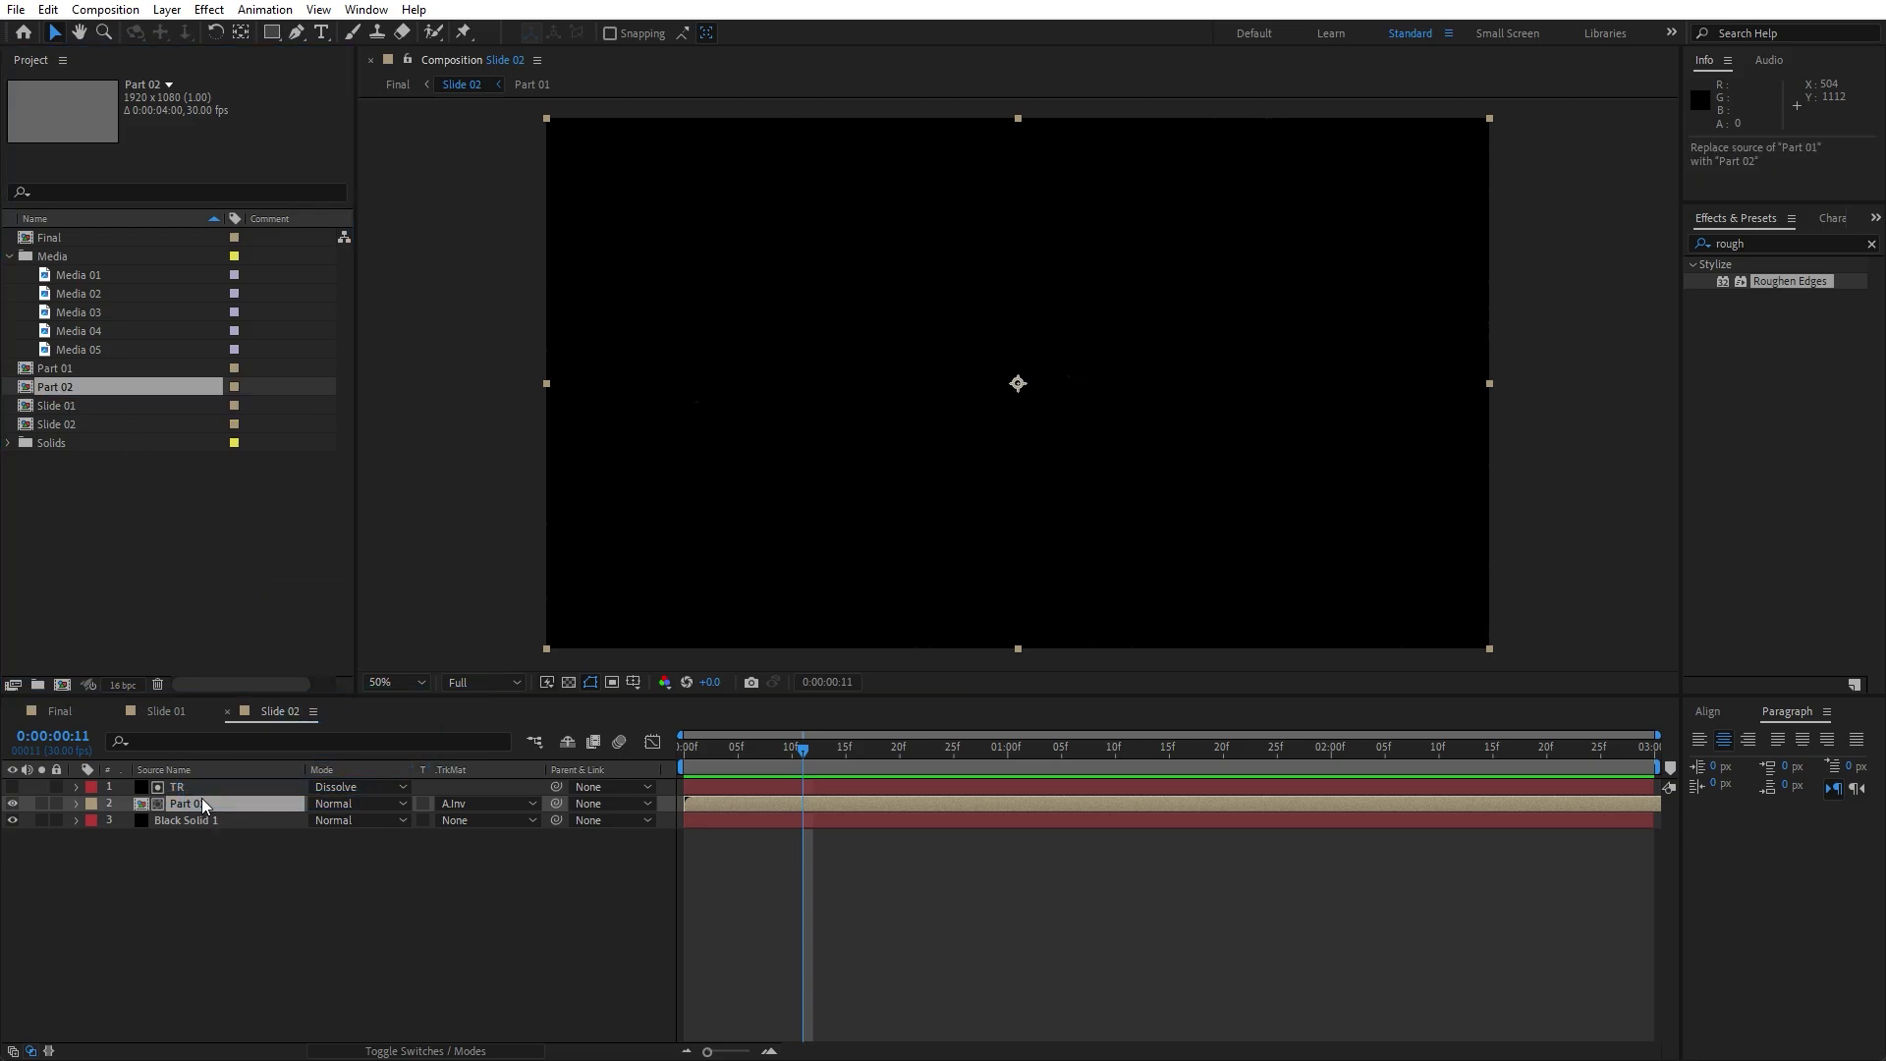
Open the Part 02 composition and change the GRUNGE text layer to read FAST.
drag(803, 750, 1061, 752)
double_click(204, 806)
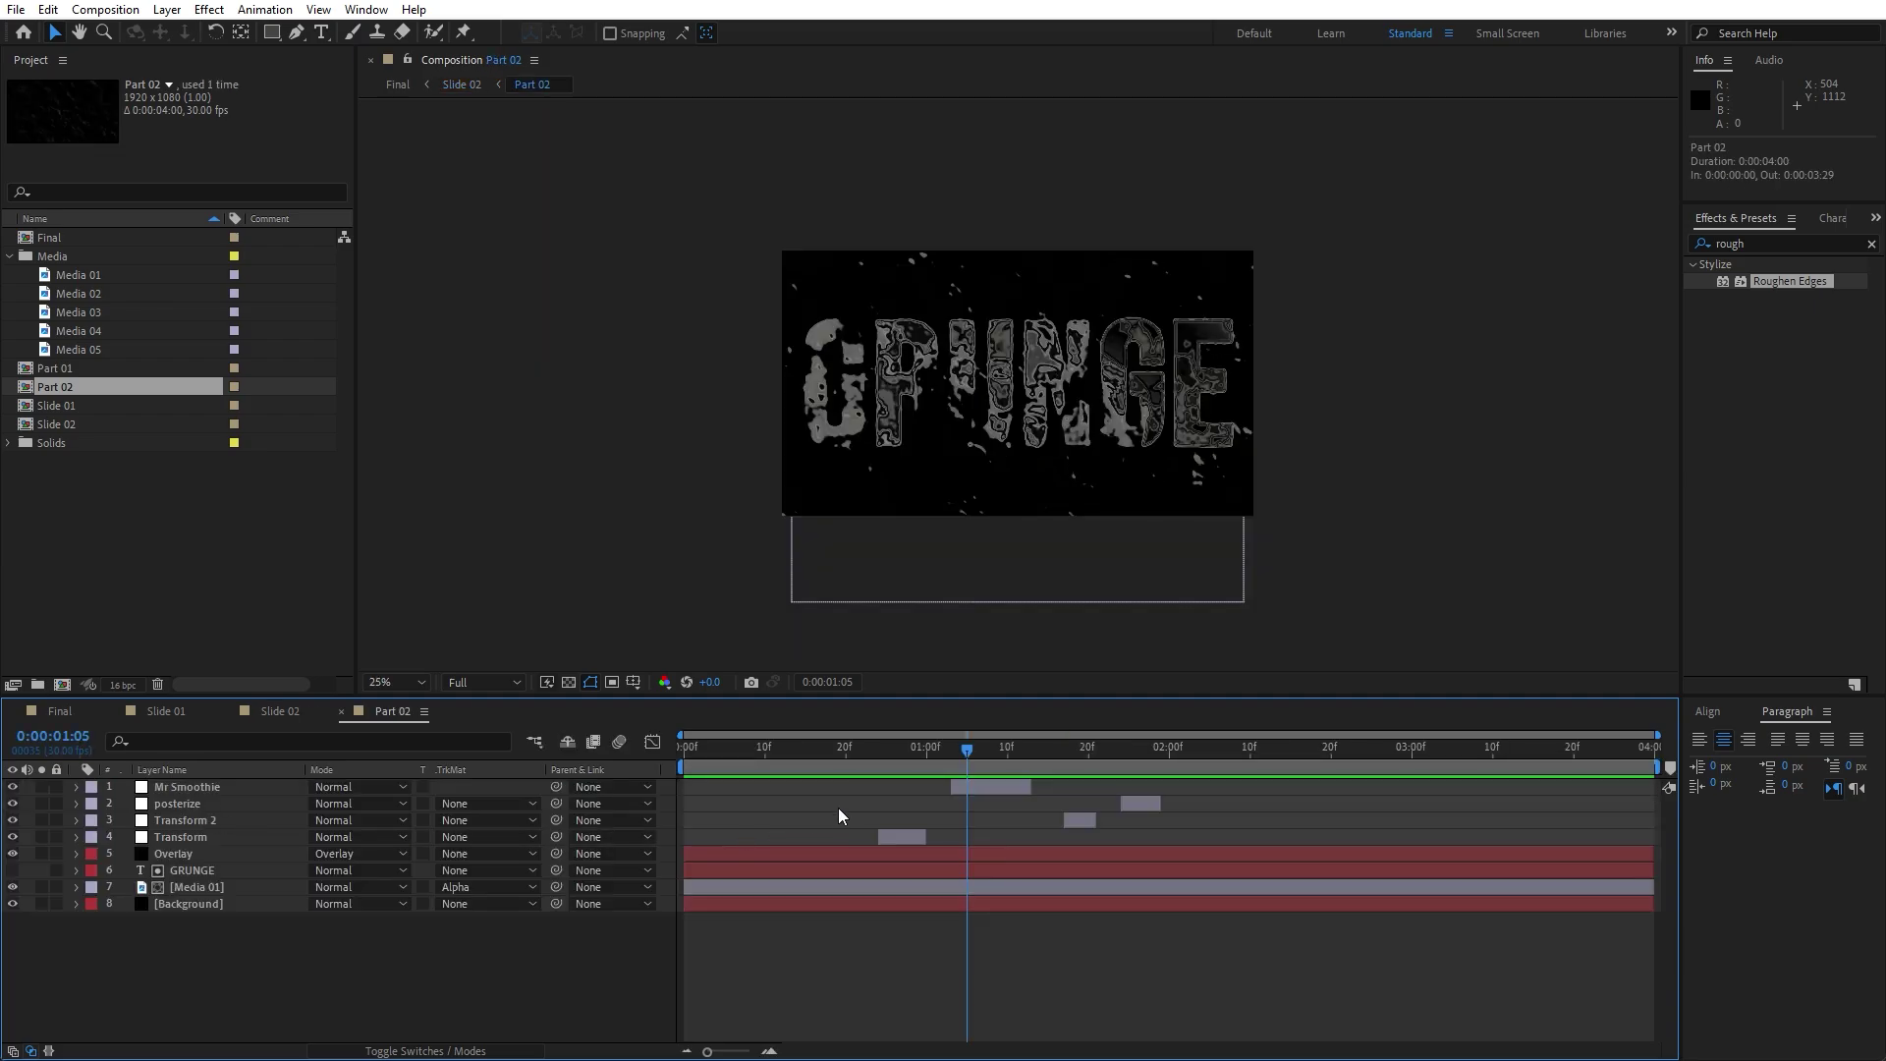
drag(786, 751, 929, 762)
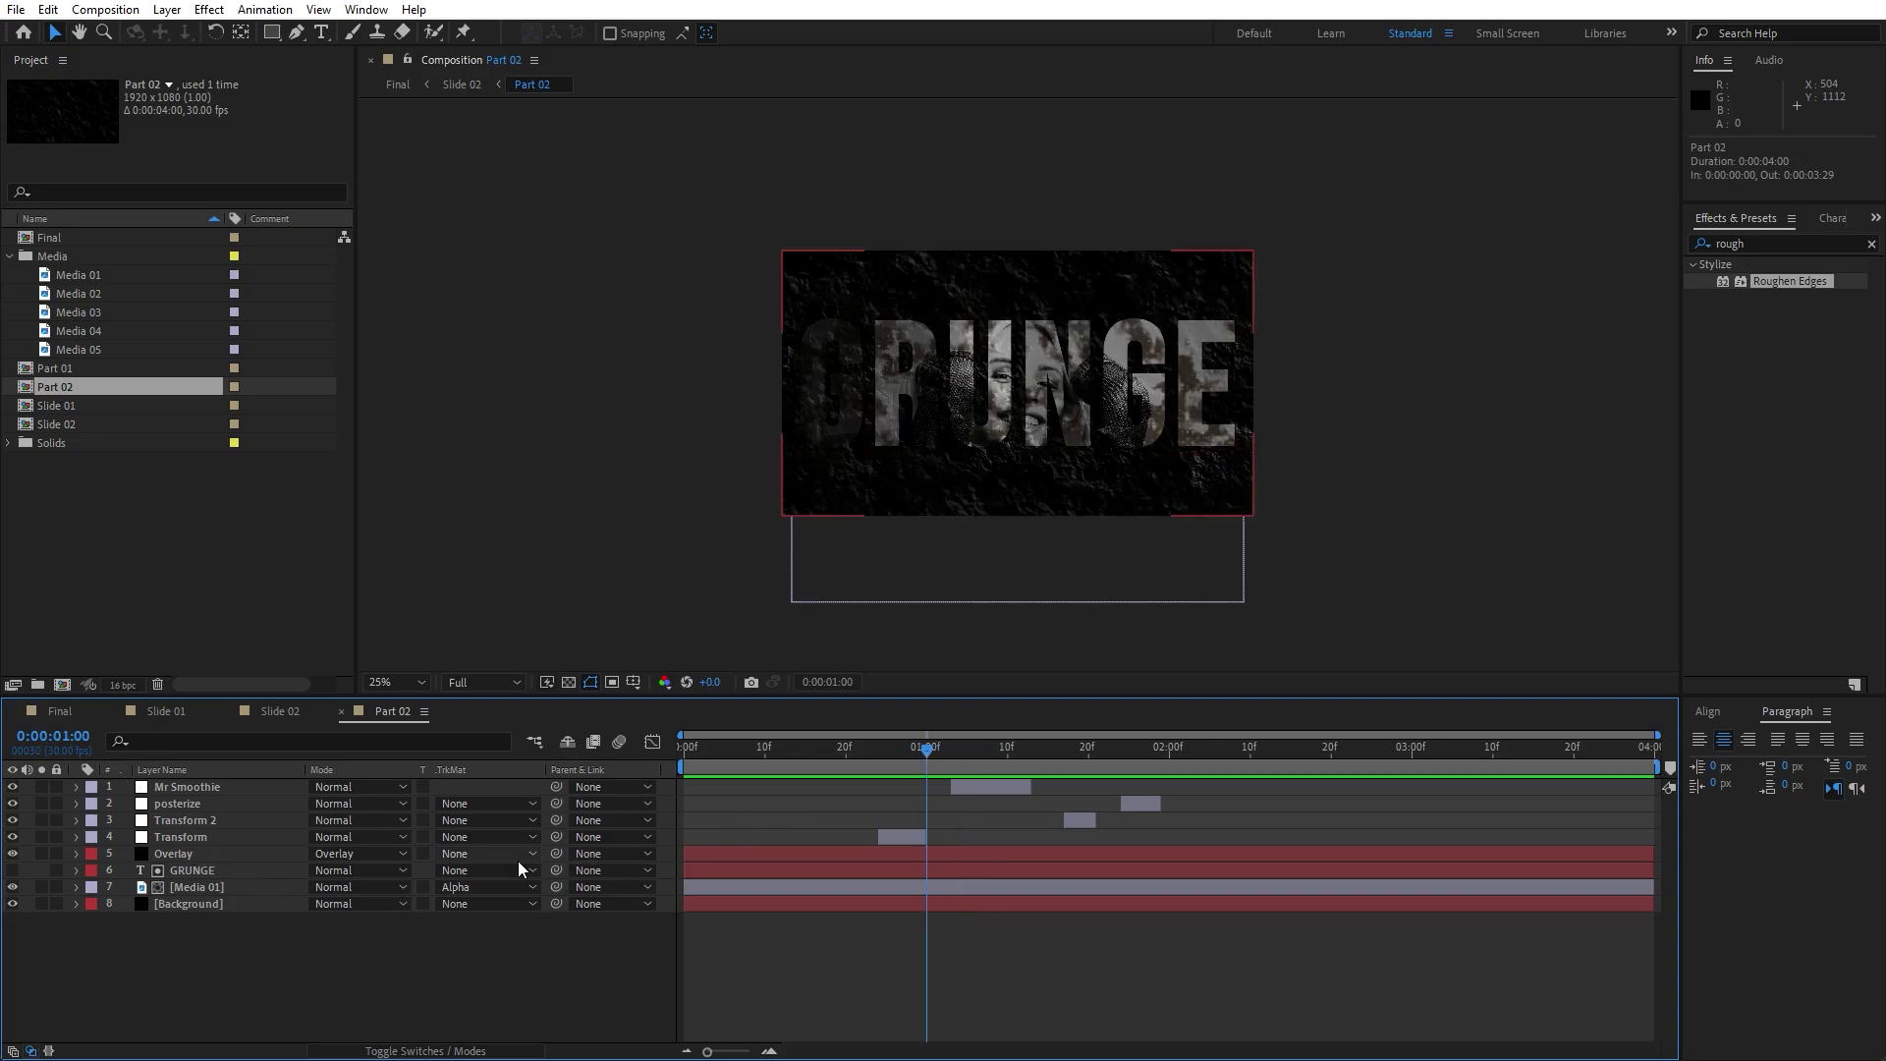
click(204, 870)
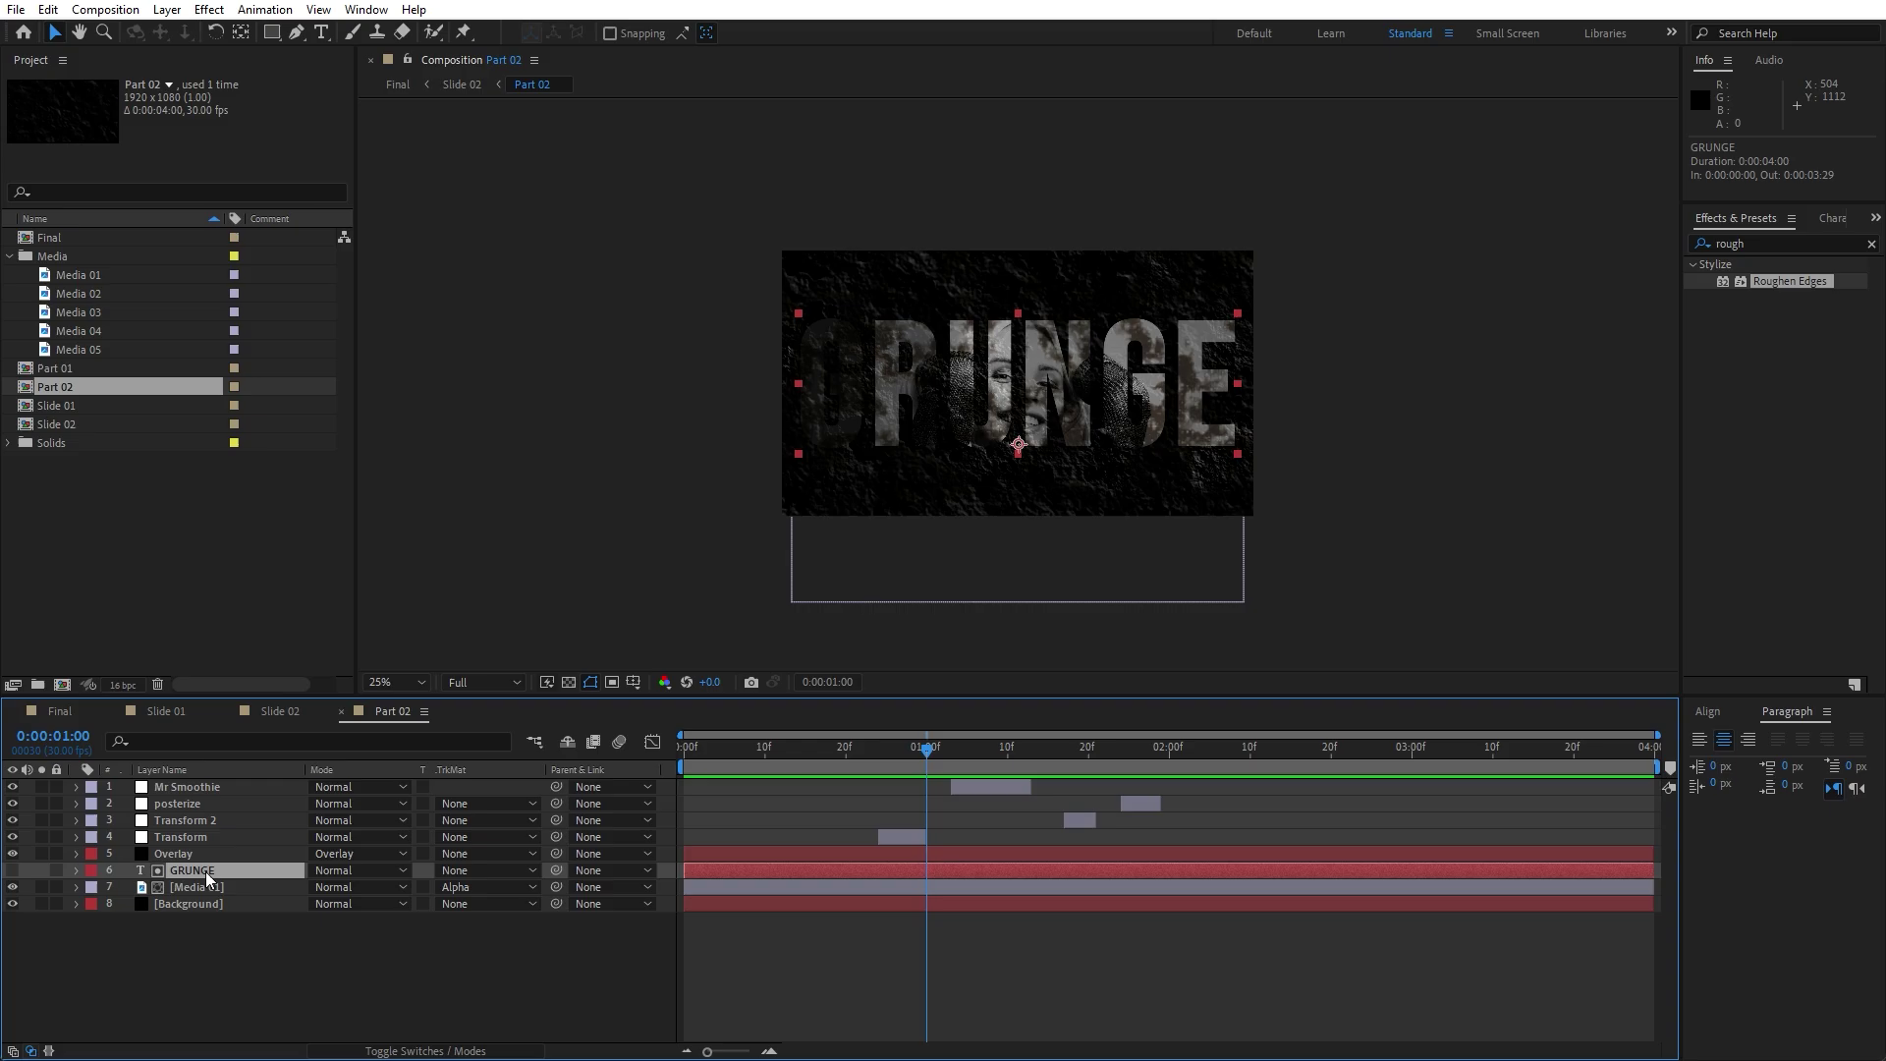
double_click(204, 870)
text(FAST)
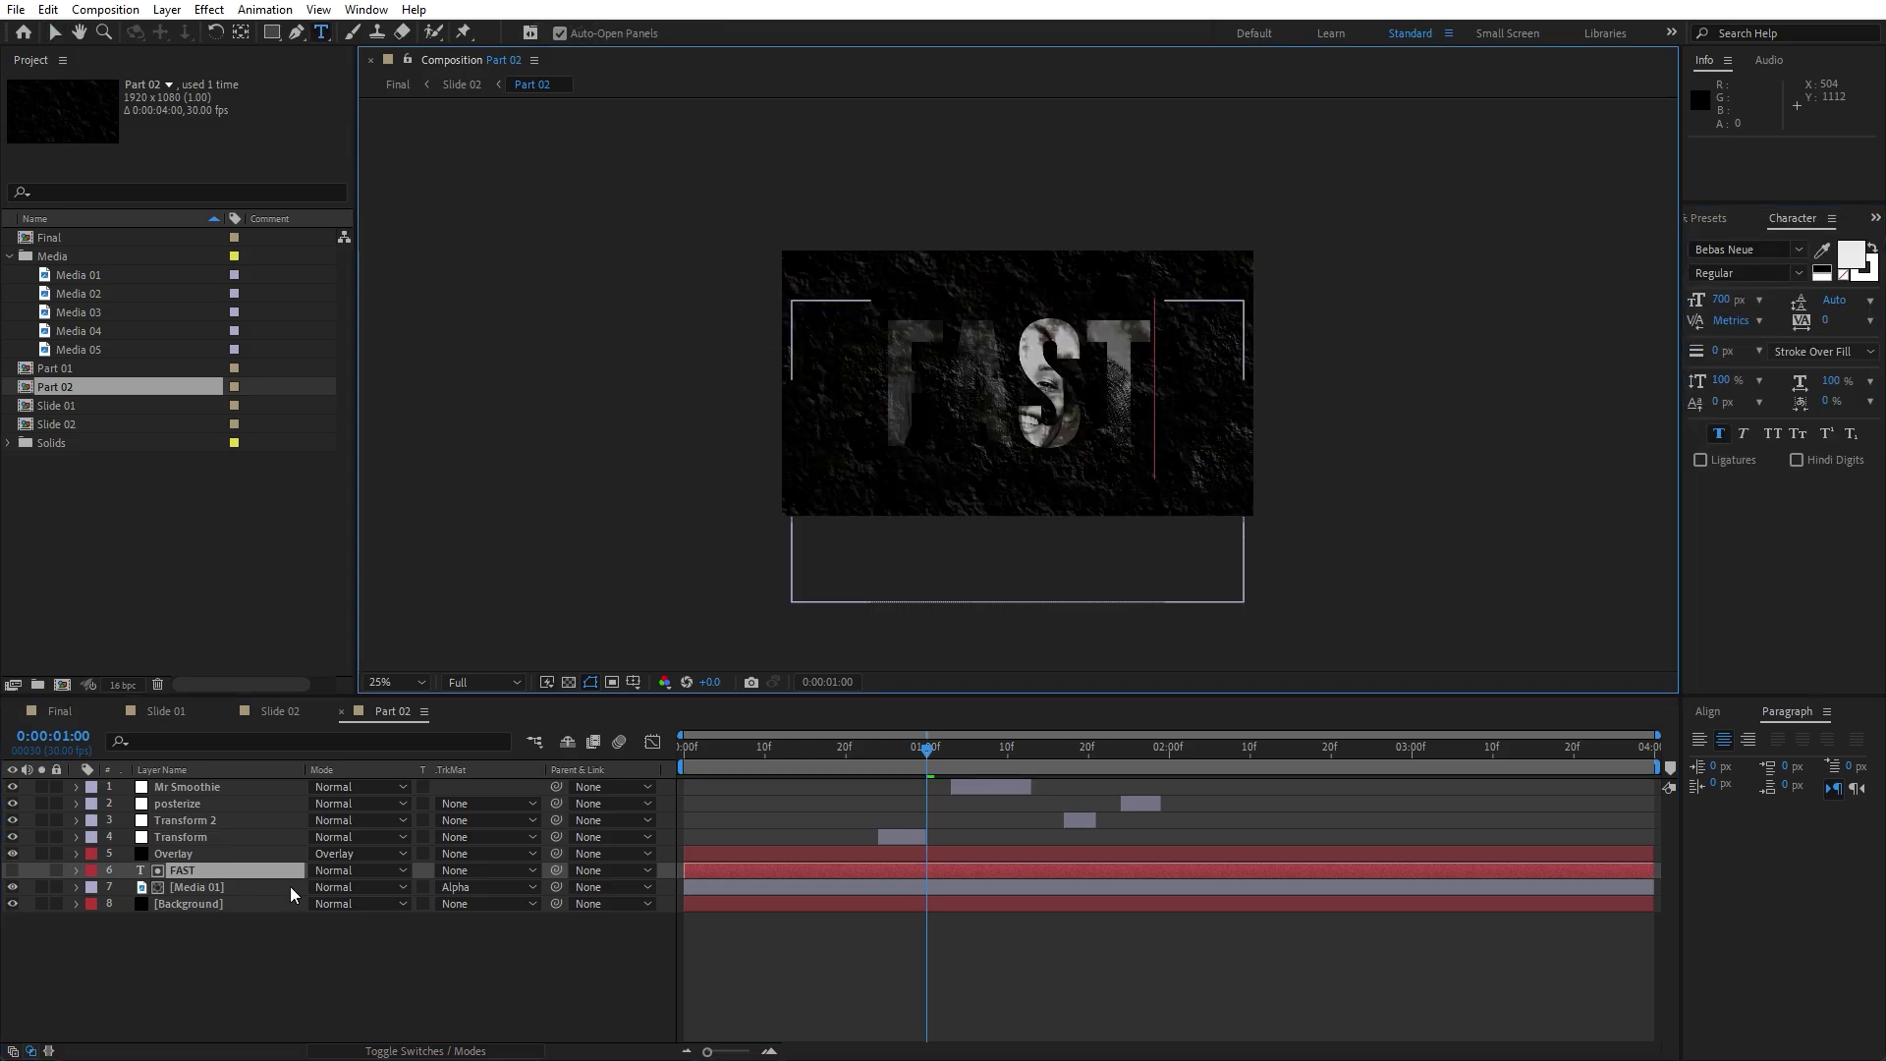
Replace the Media 01 layer in Part 02 with Media 02 and set its track matte to Alpha Matte "FAST".
click(210, 885)
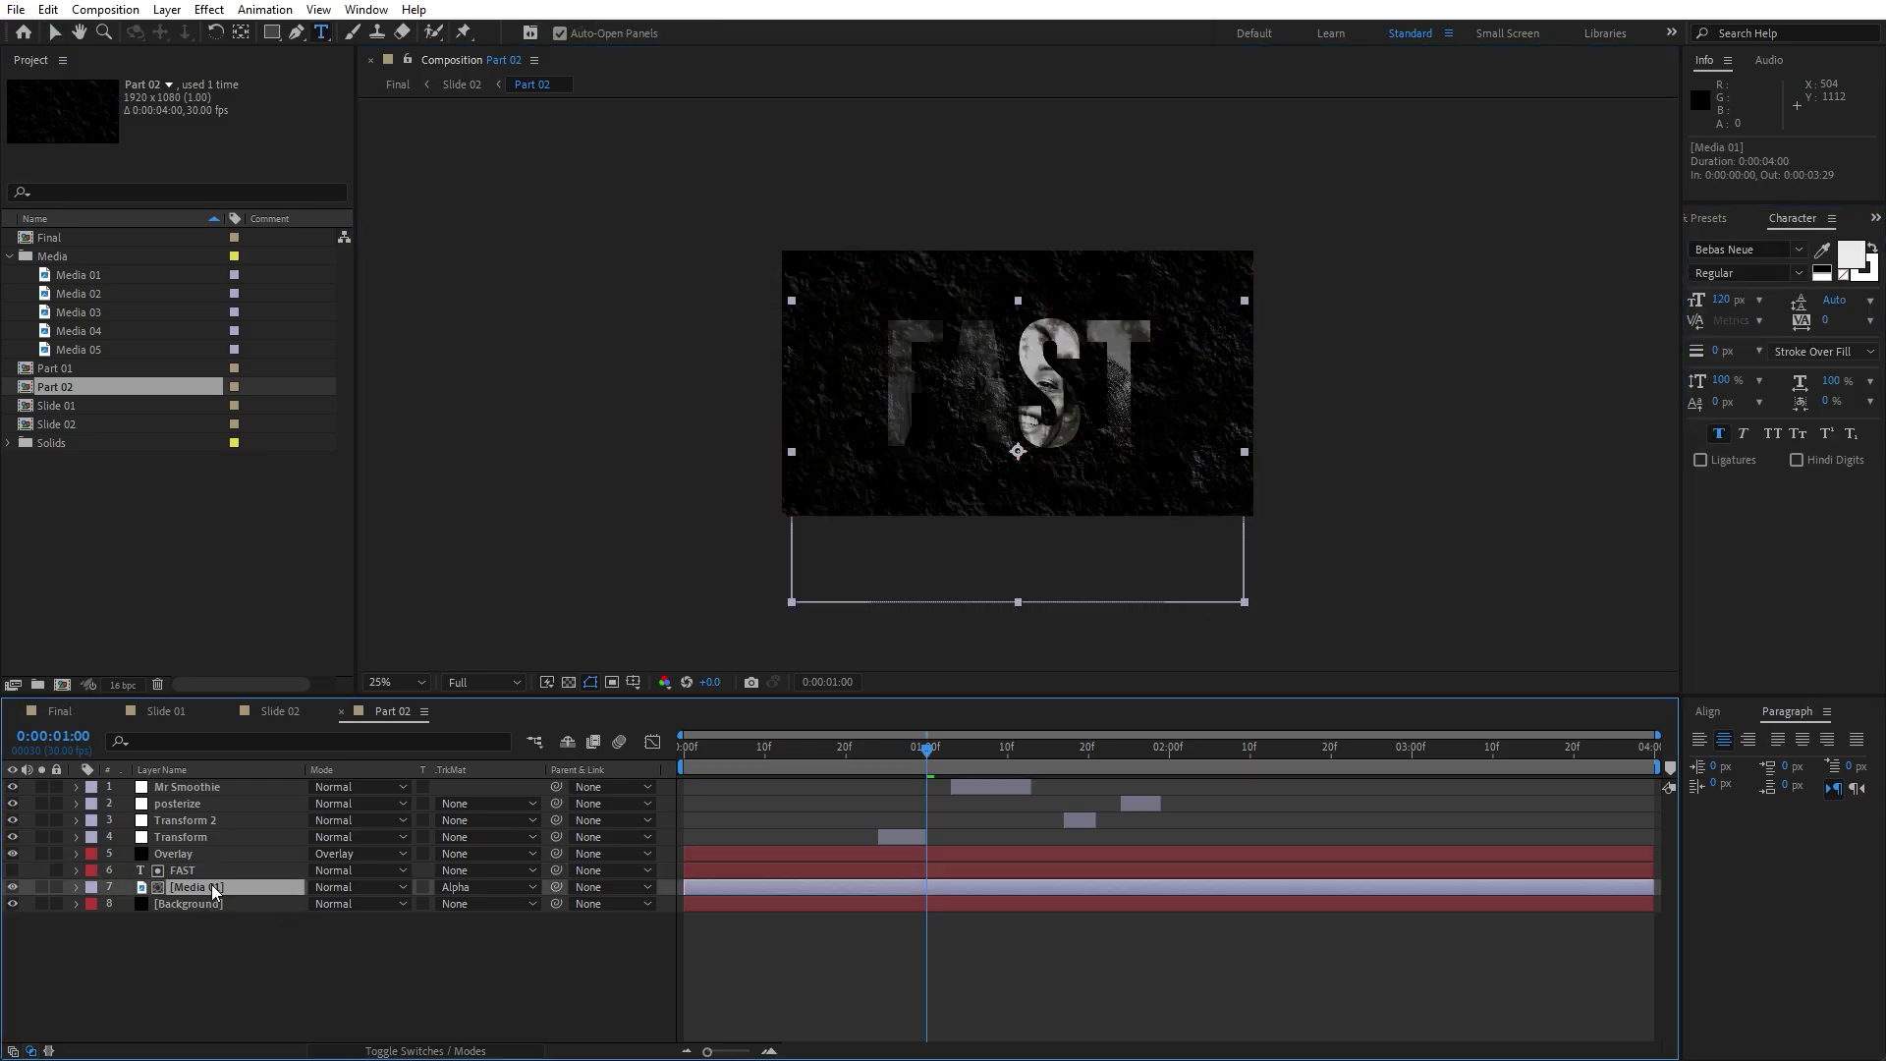
key(Delete)
drag(92, 293, 267, 876)
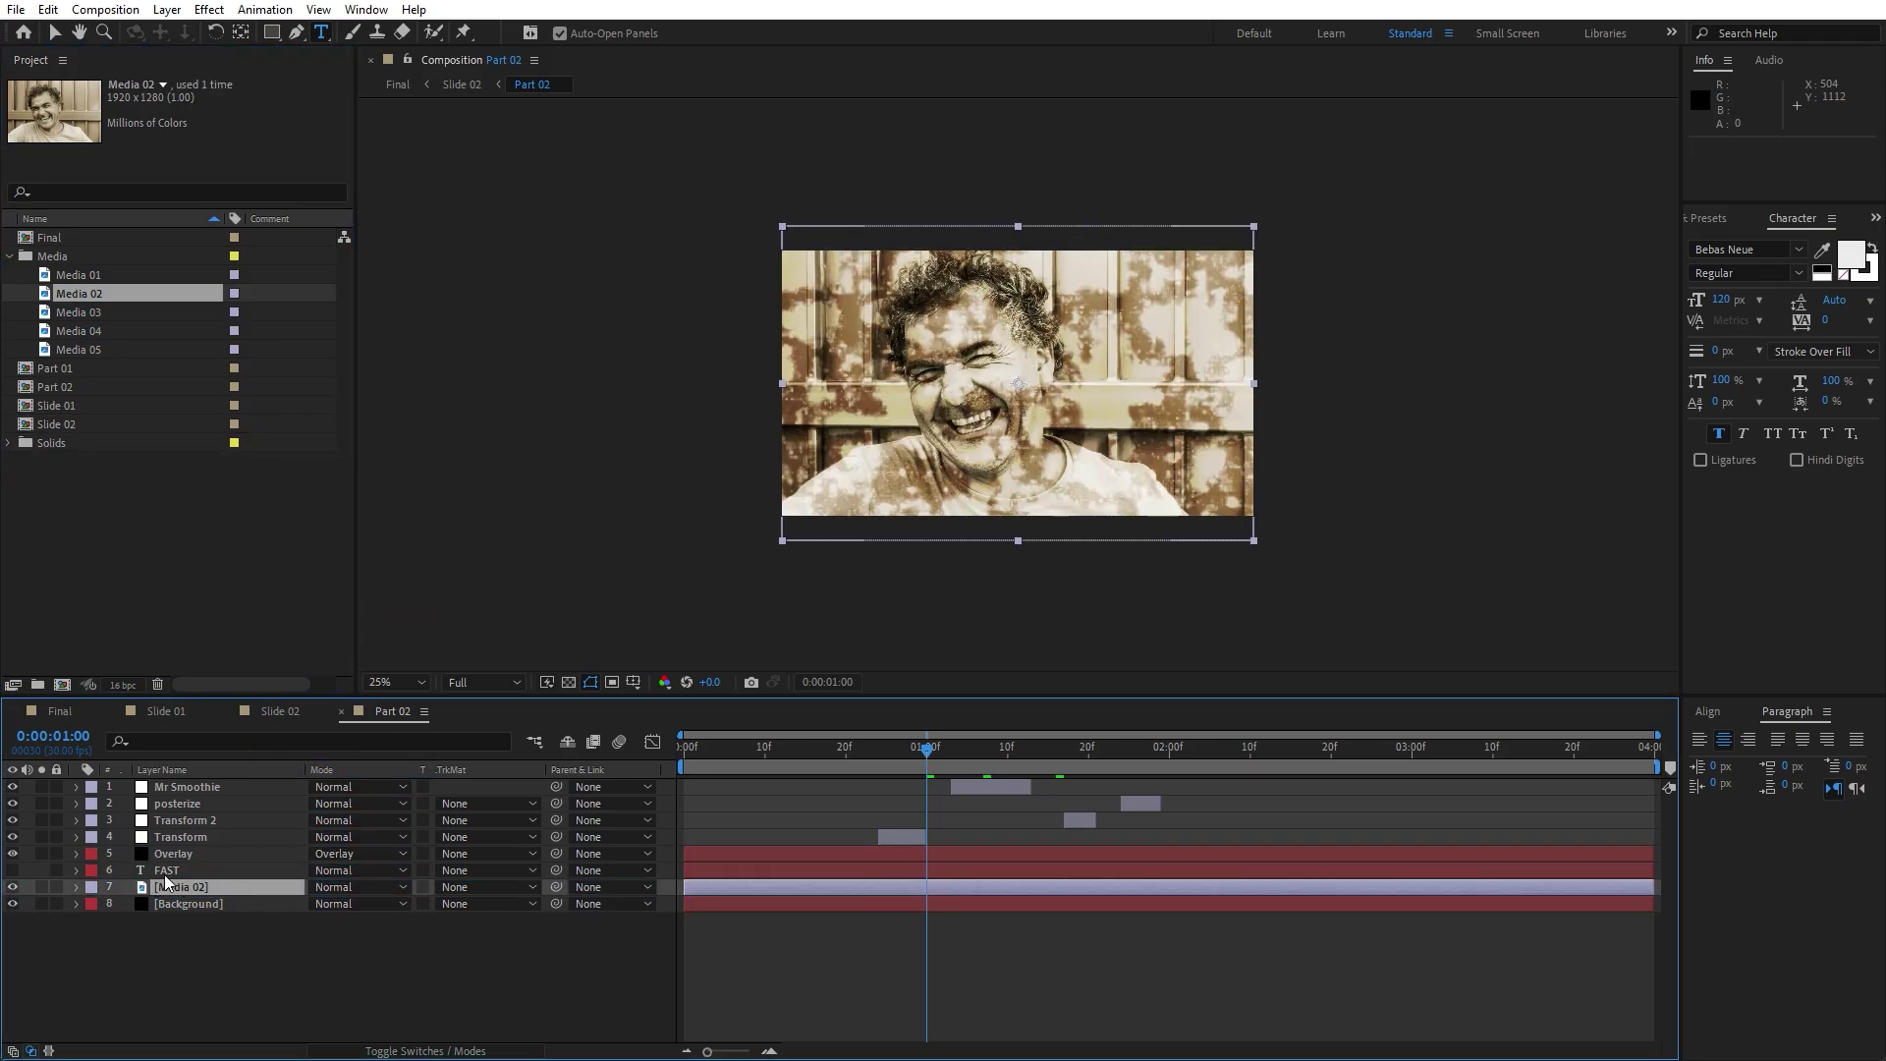
click(459, 887)
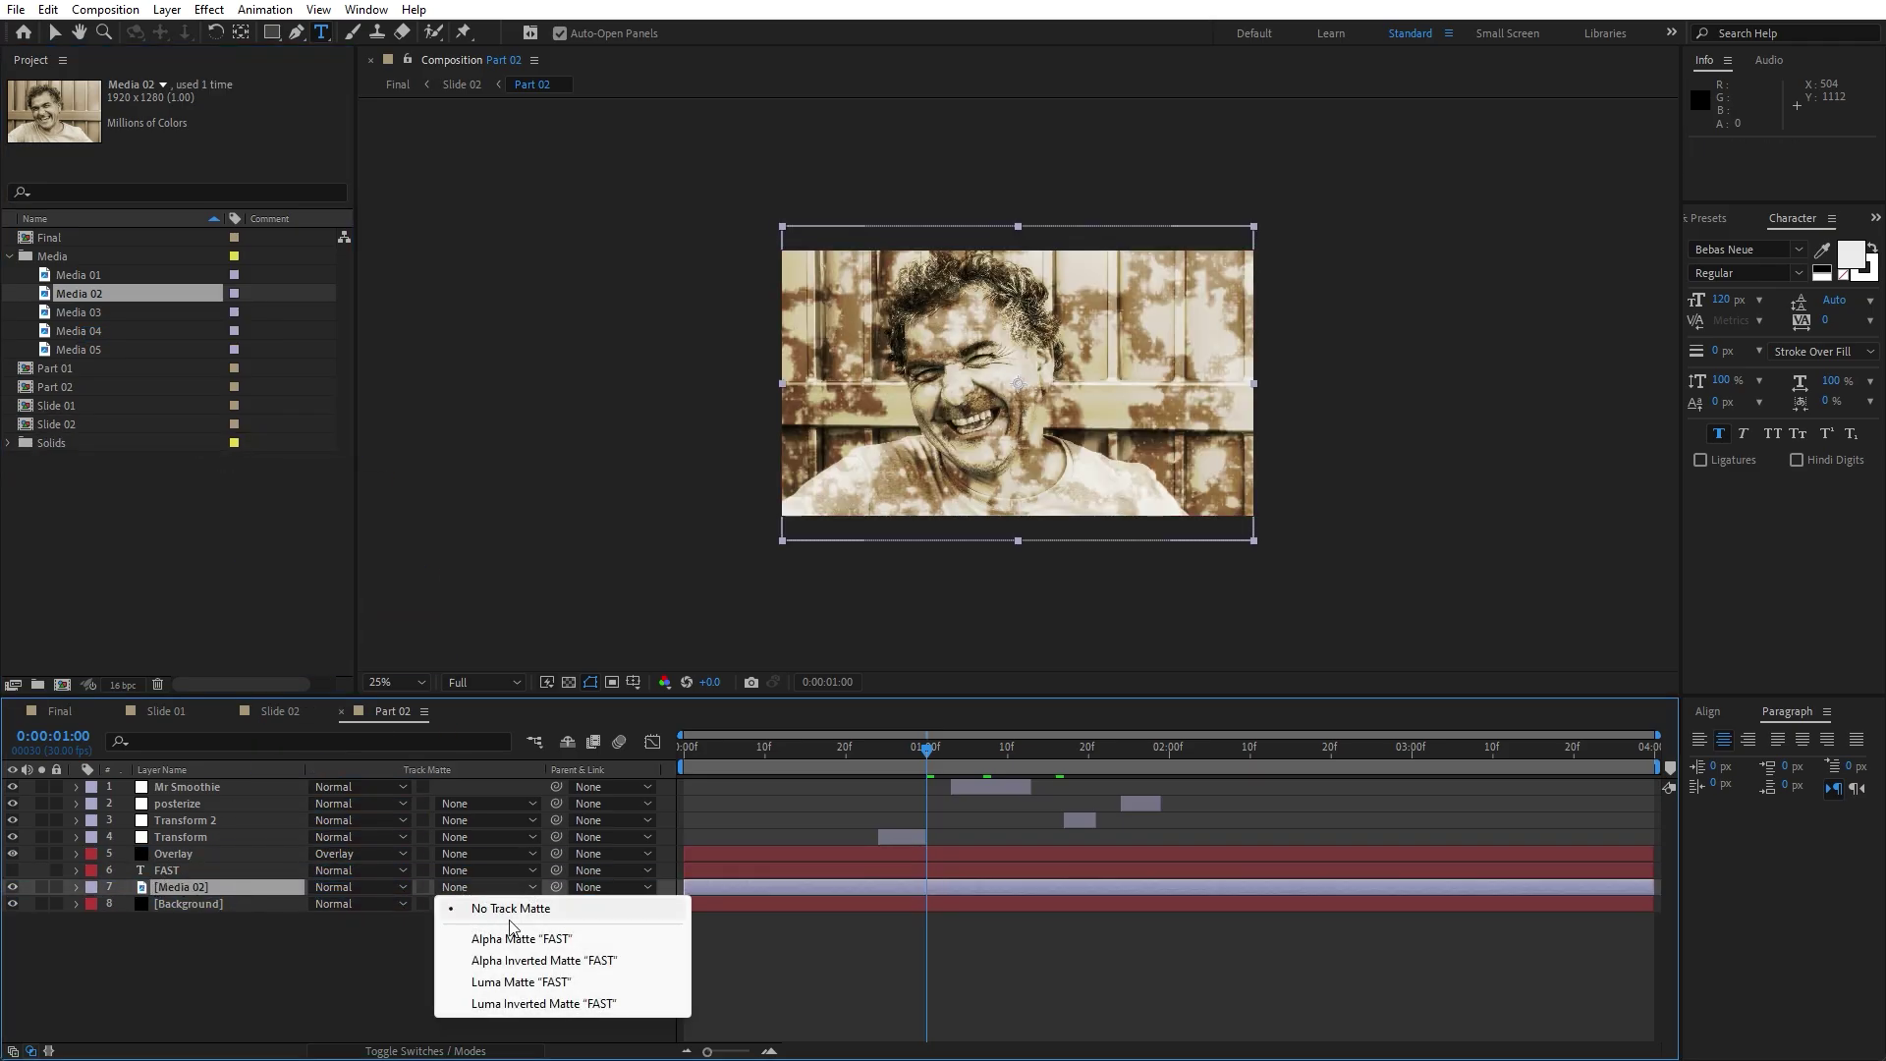
click(522, 939)
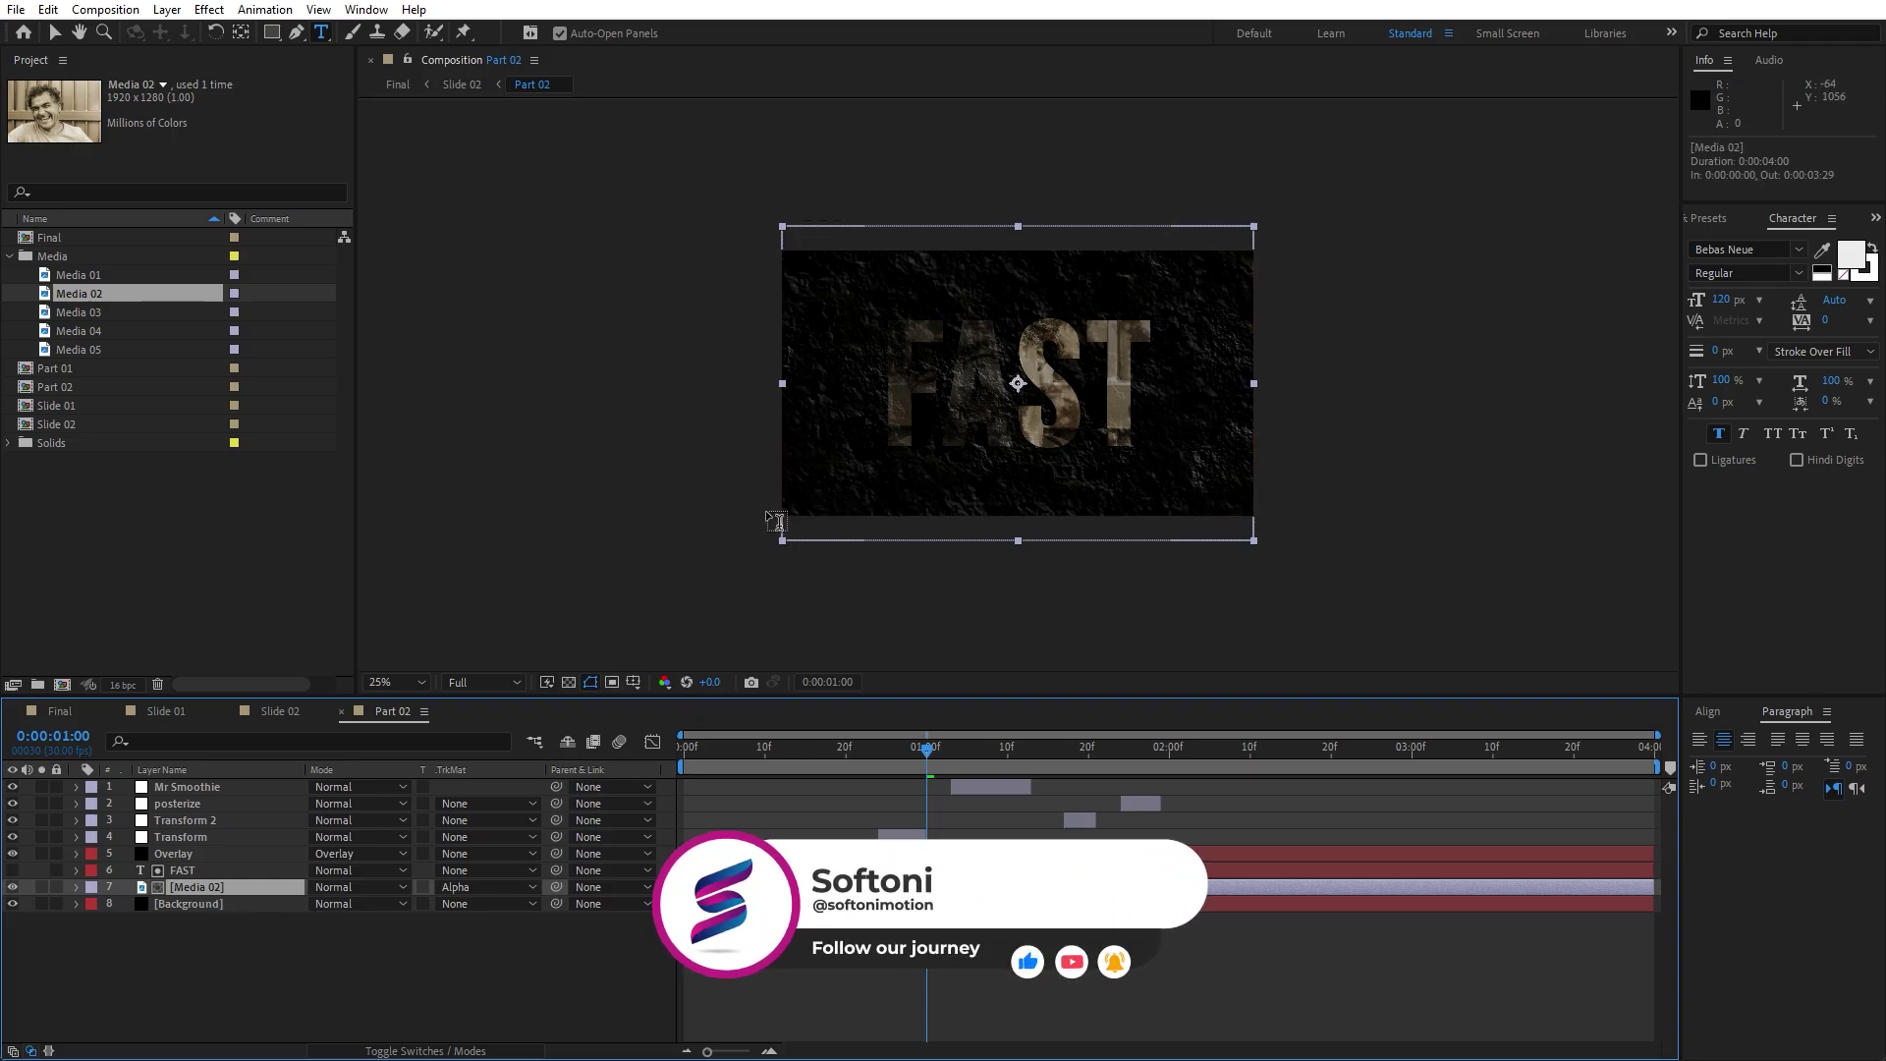
Scale down the Media 02 layer and position it at 960, 637 so the face fills the FAST lettering.
key(s)
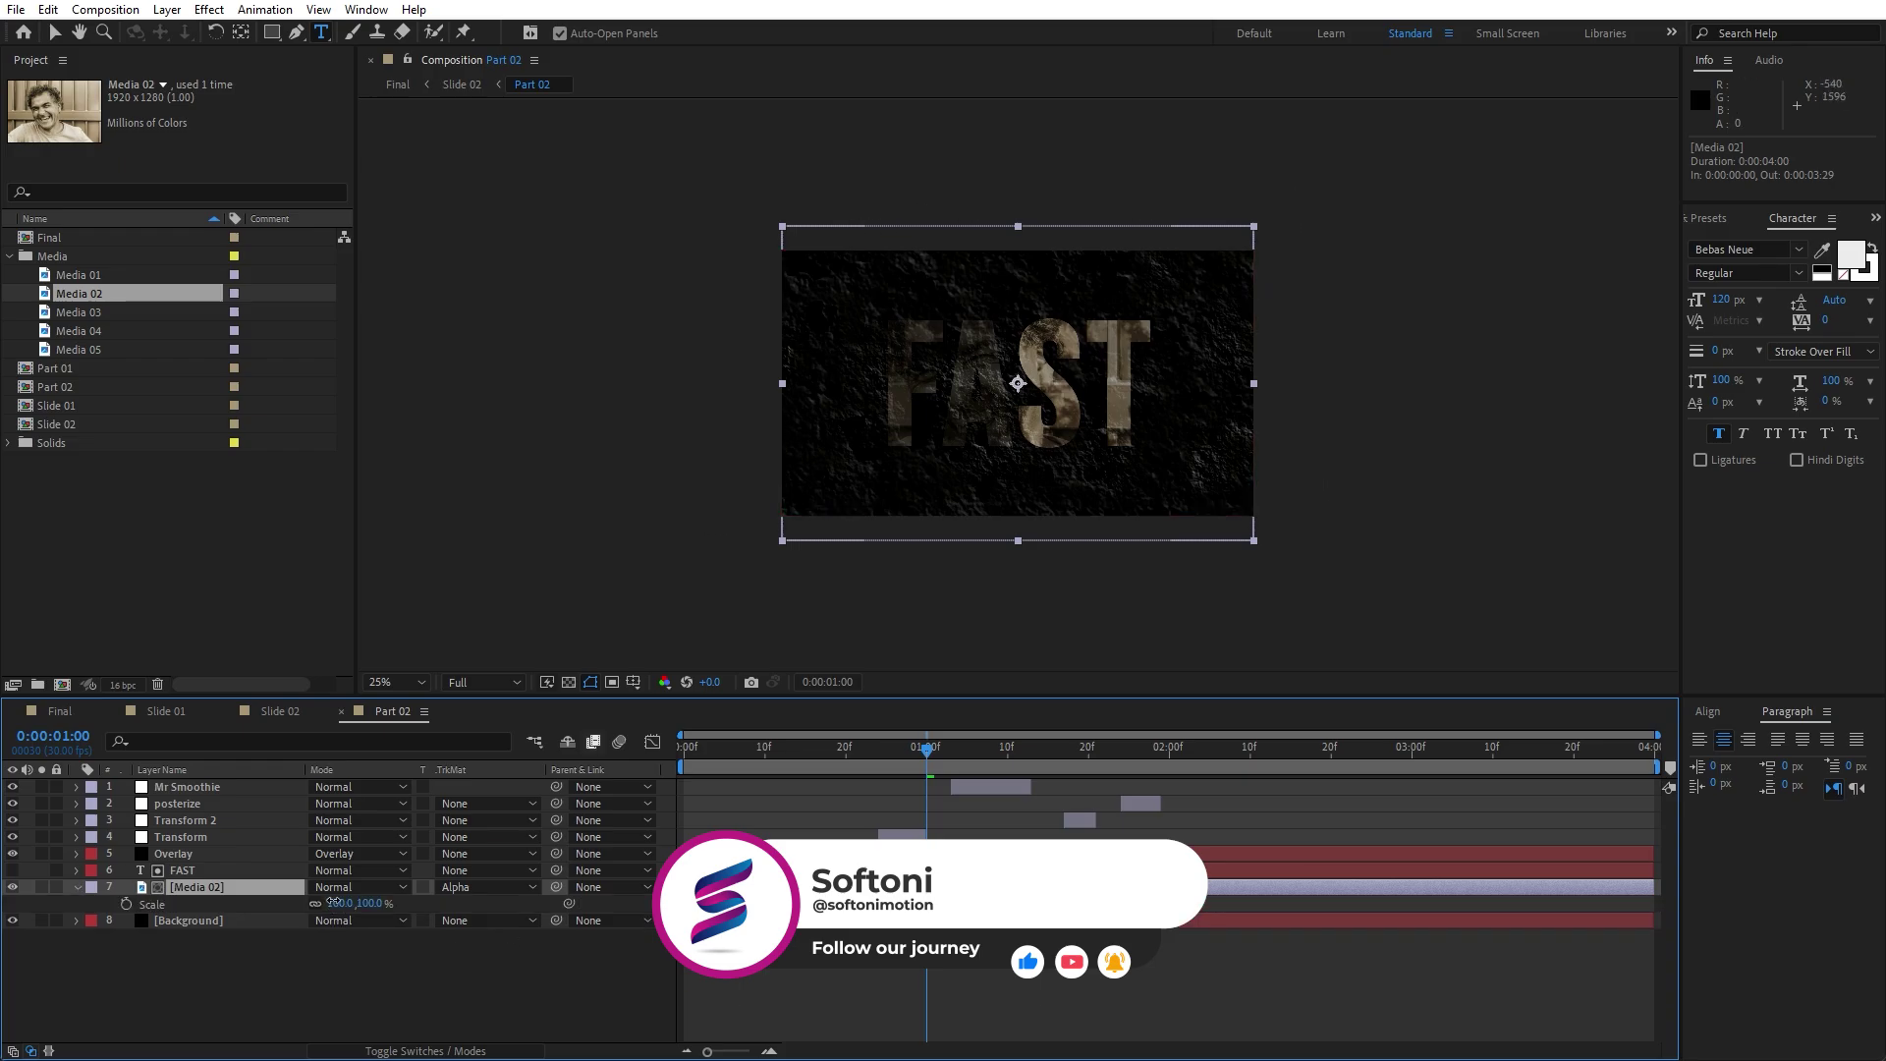
drag(353, 903, 438, 914)
key(p)
drag(927, 752, 1182, 784)
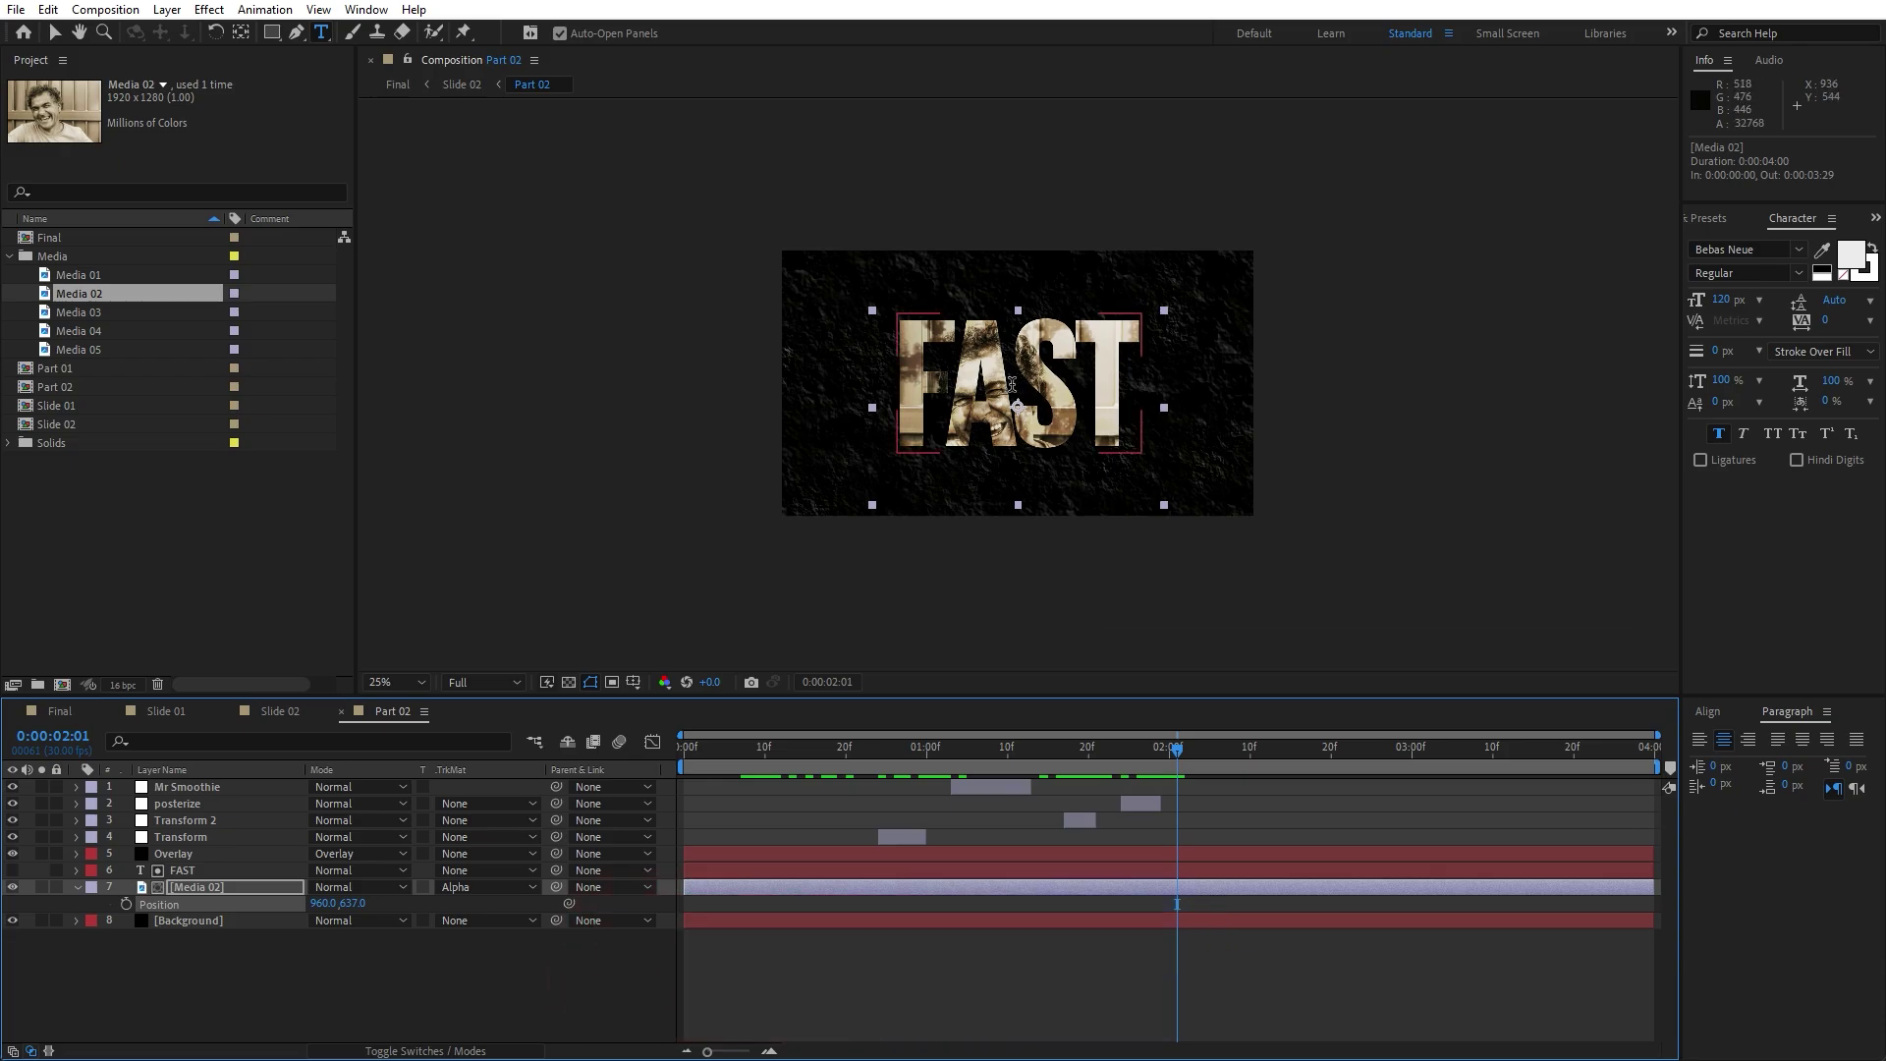
click(163, 989)
Preview the Final composition and stop at 0:00:02:12 to examine the second slide.
click(68, 715)
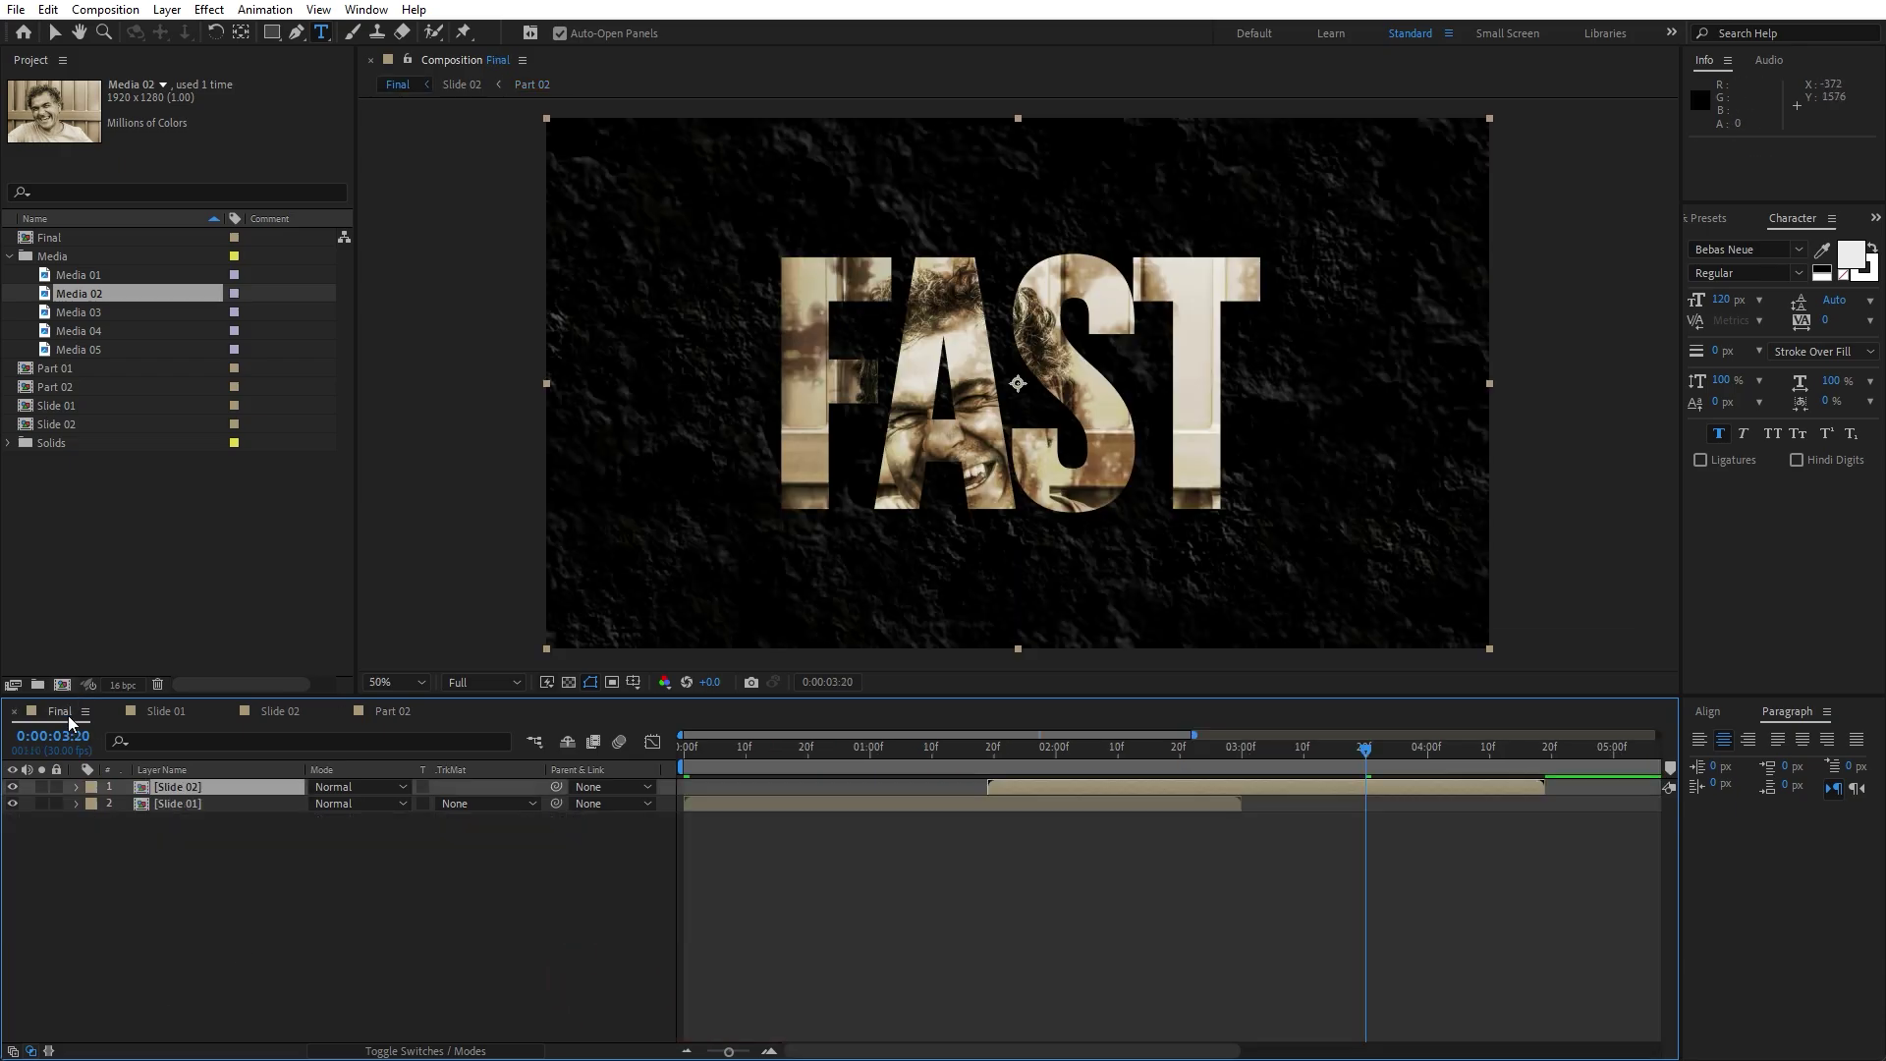
key(space)
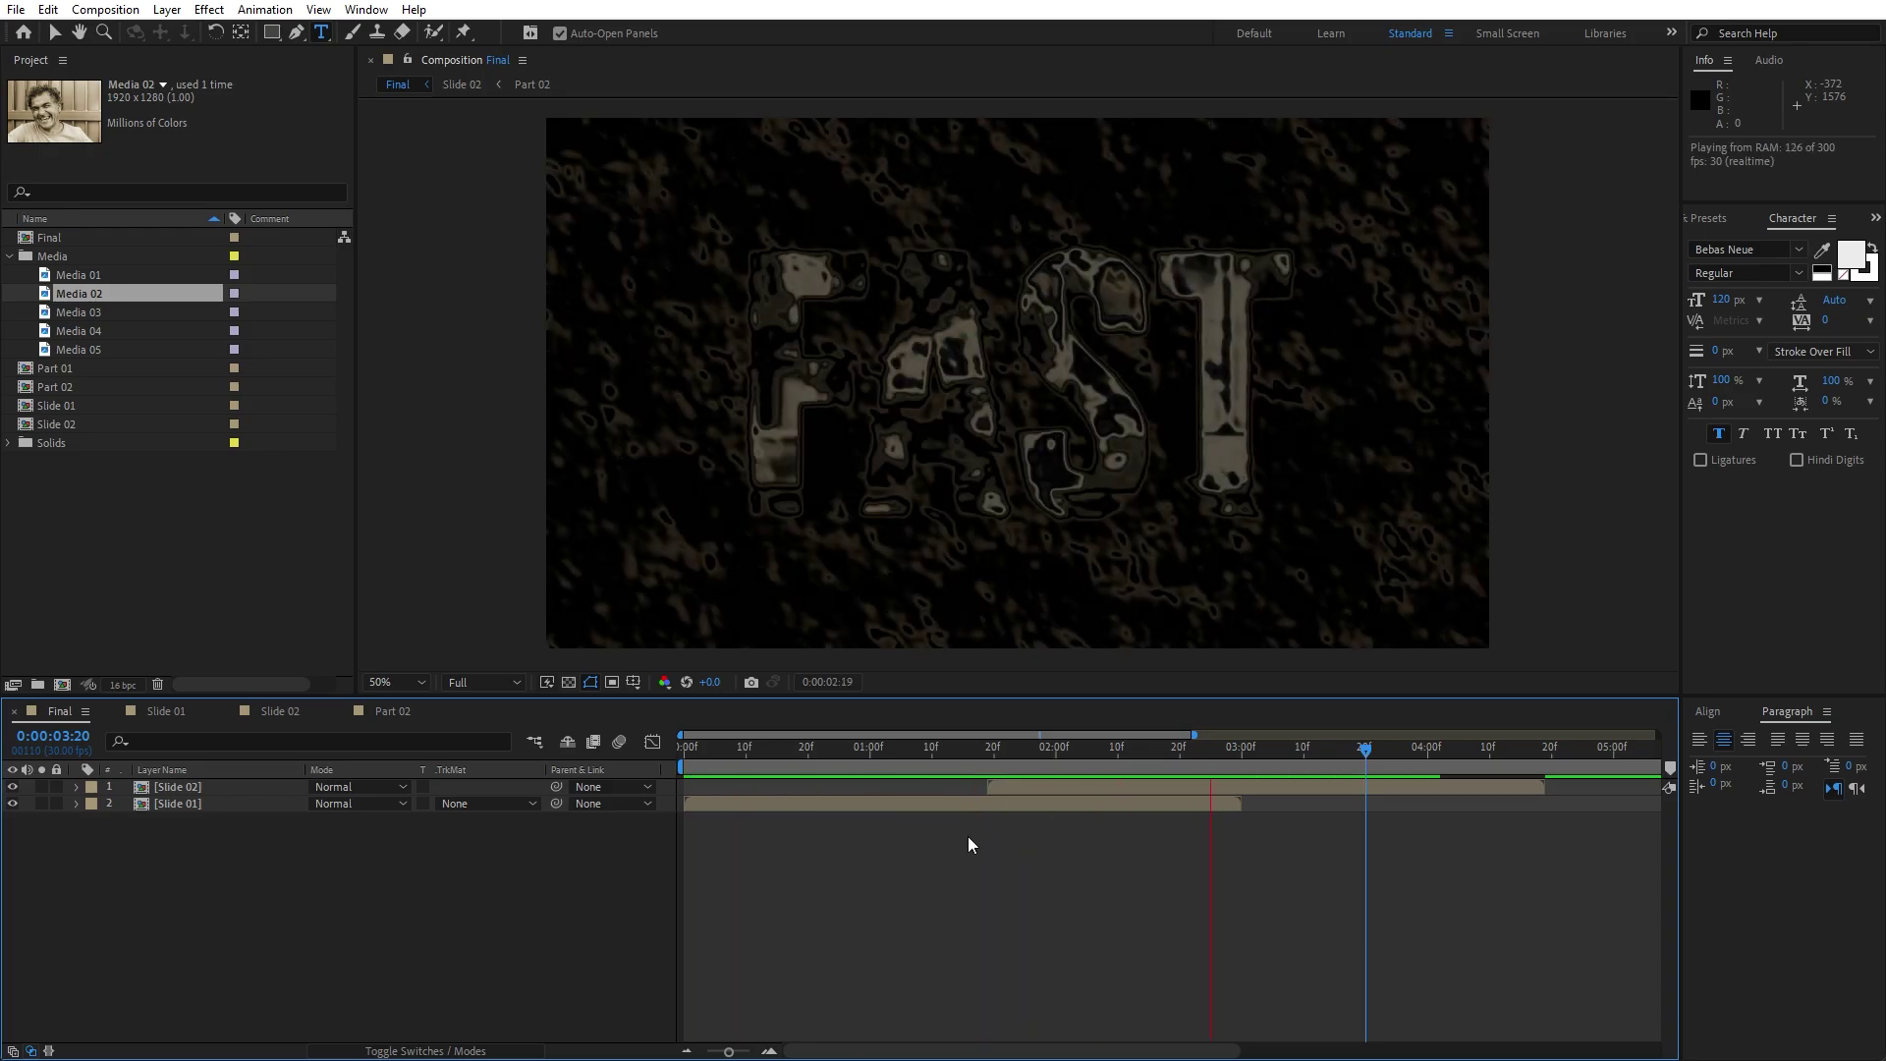
click(1131, 749)
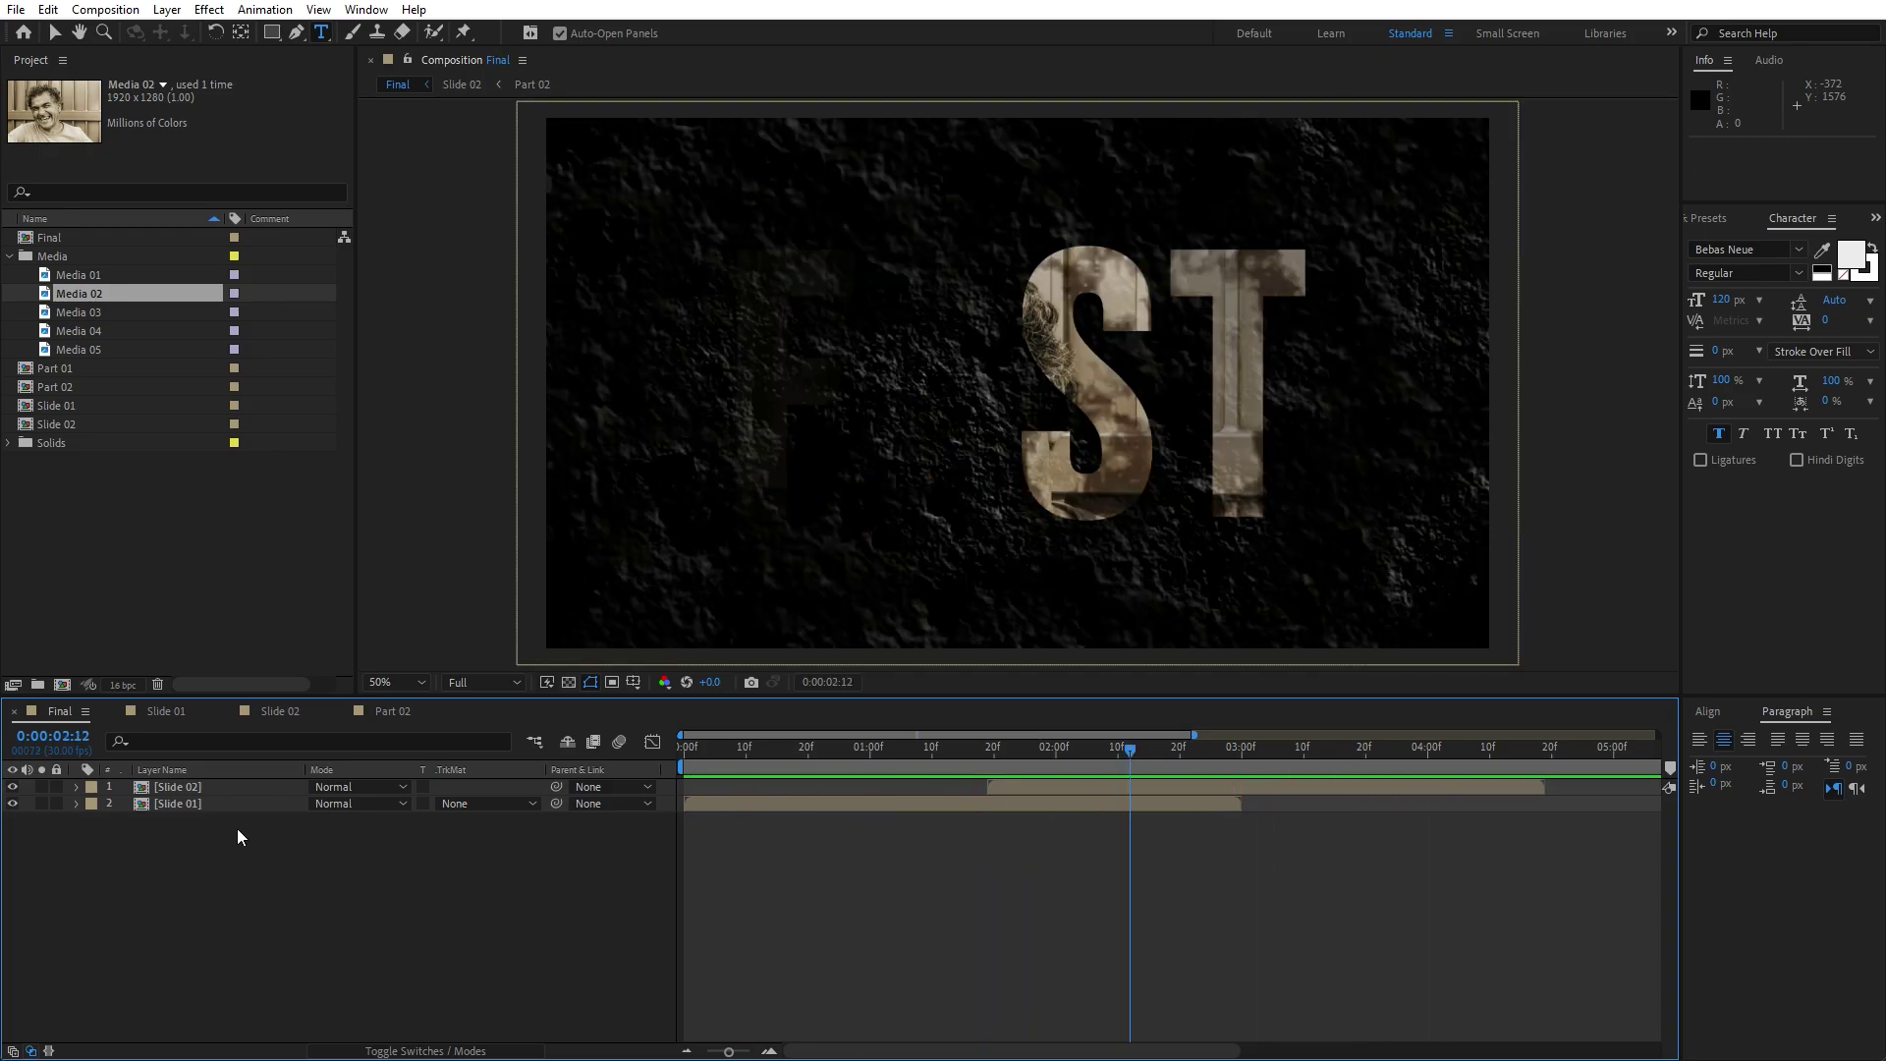
In Slide 02, remove the track matte from the Part 02 layer and delete the TR layer.
double_click(221, 790)
click(196, 882)
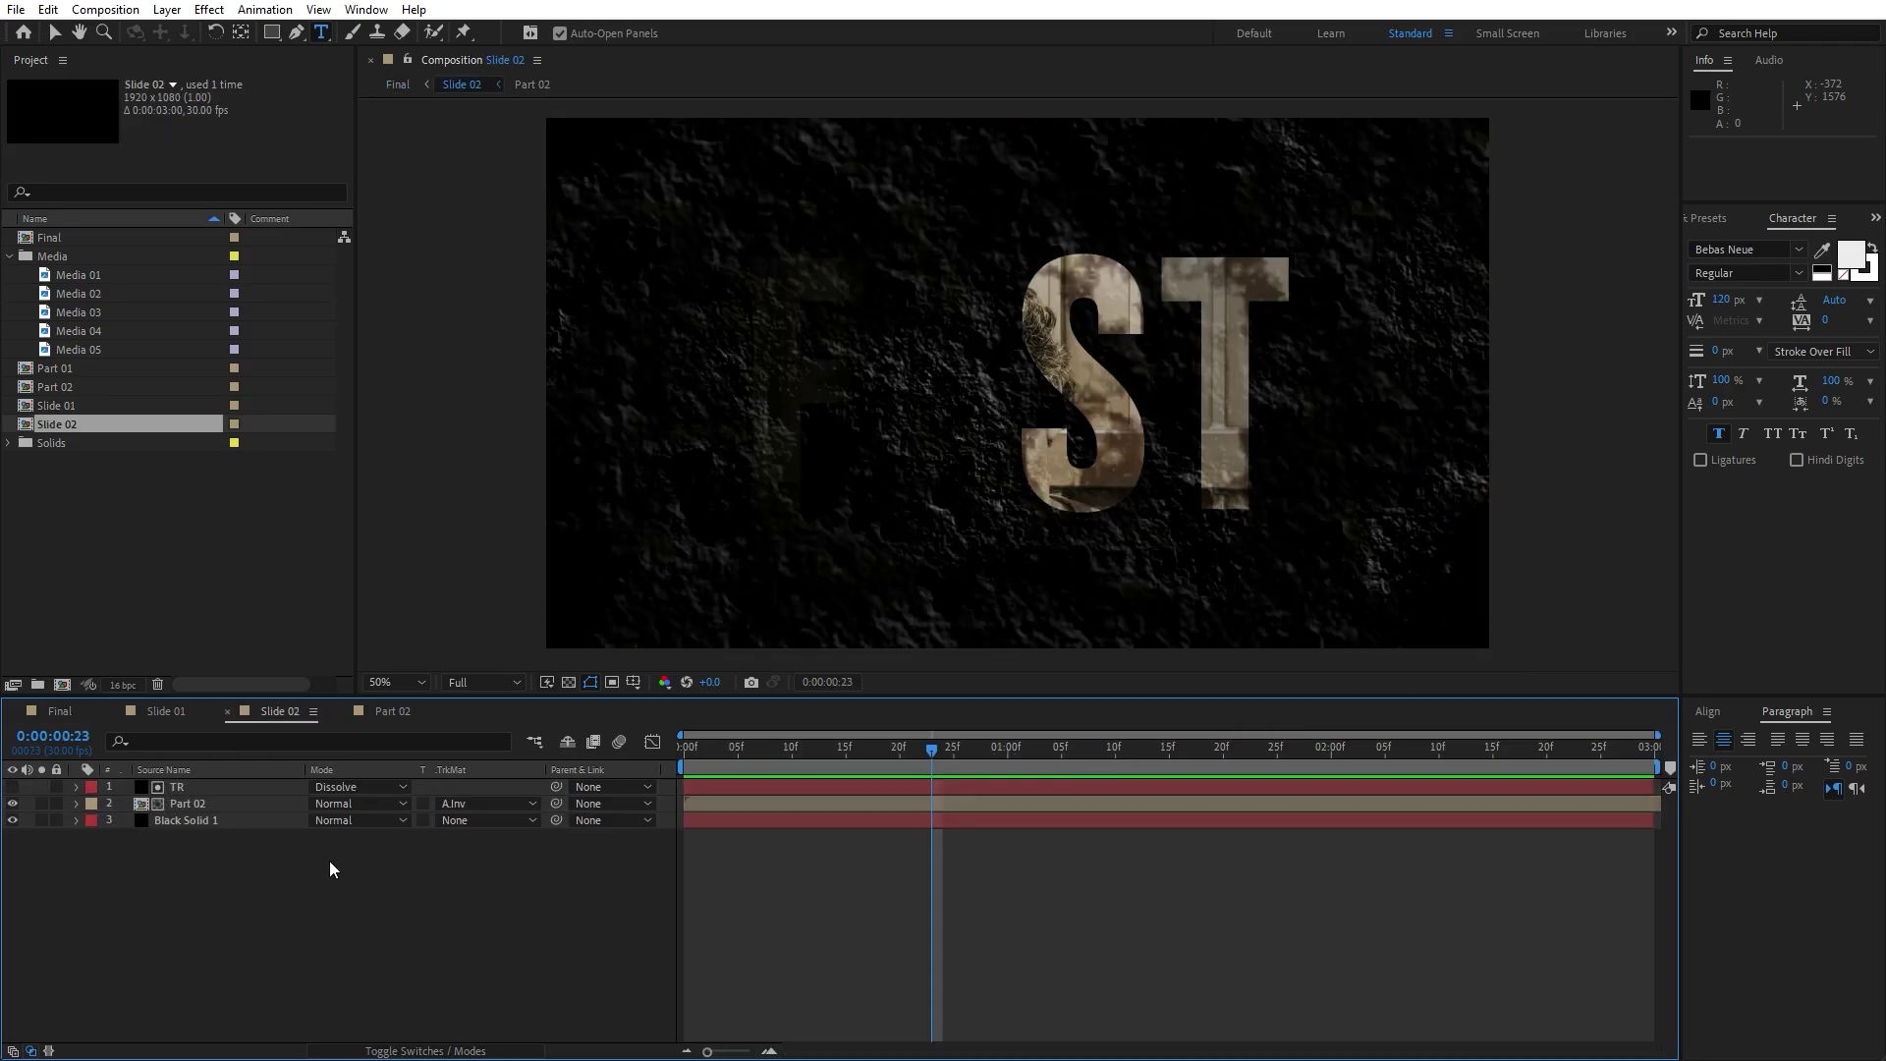
click(186, 788)
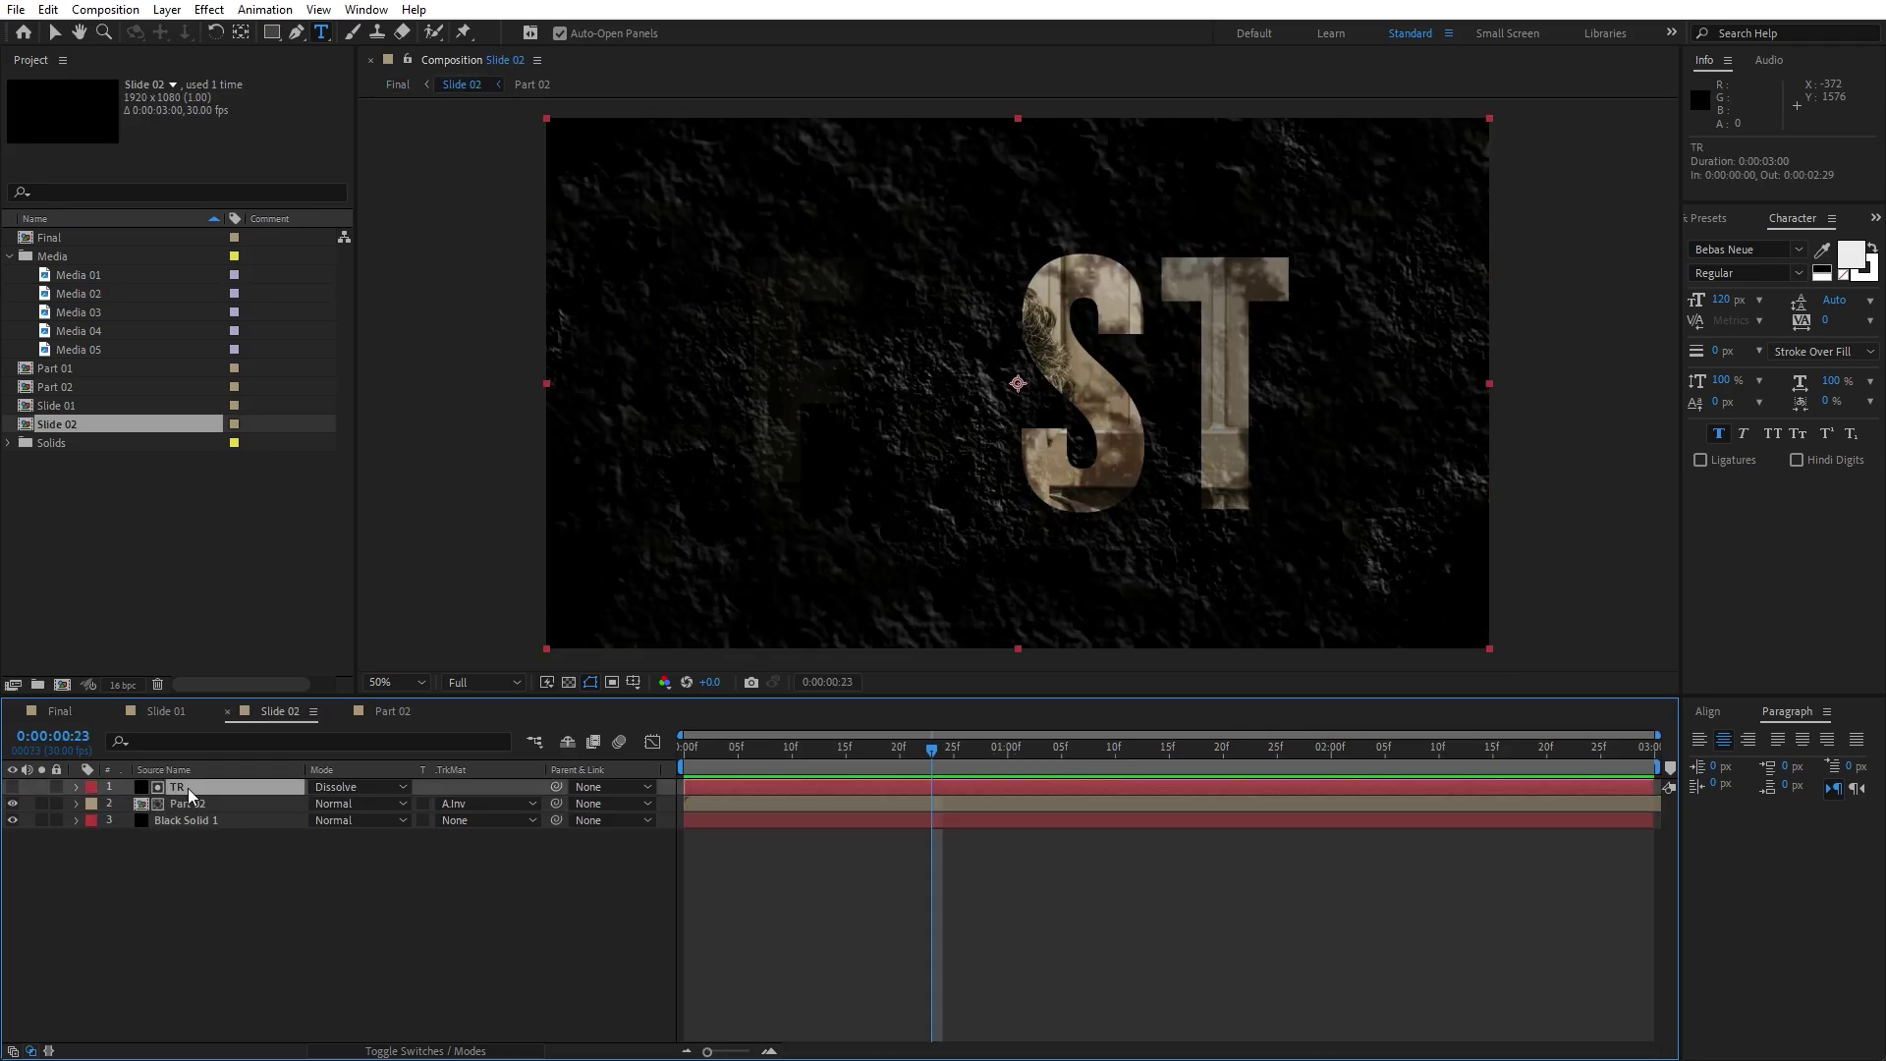
click(463, 810)
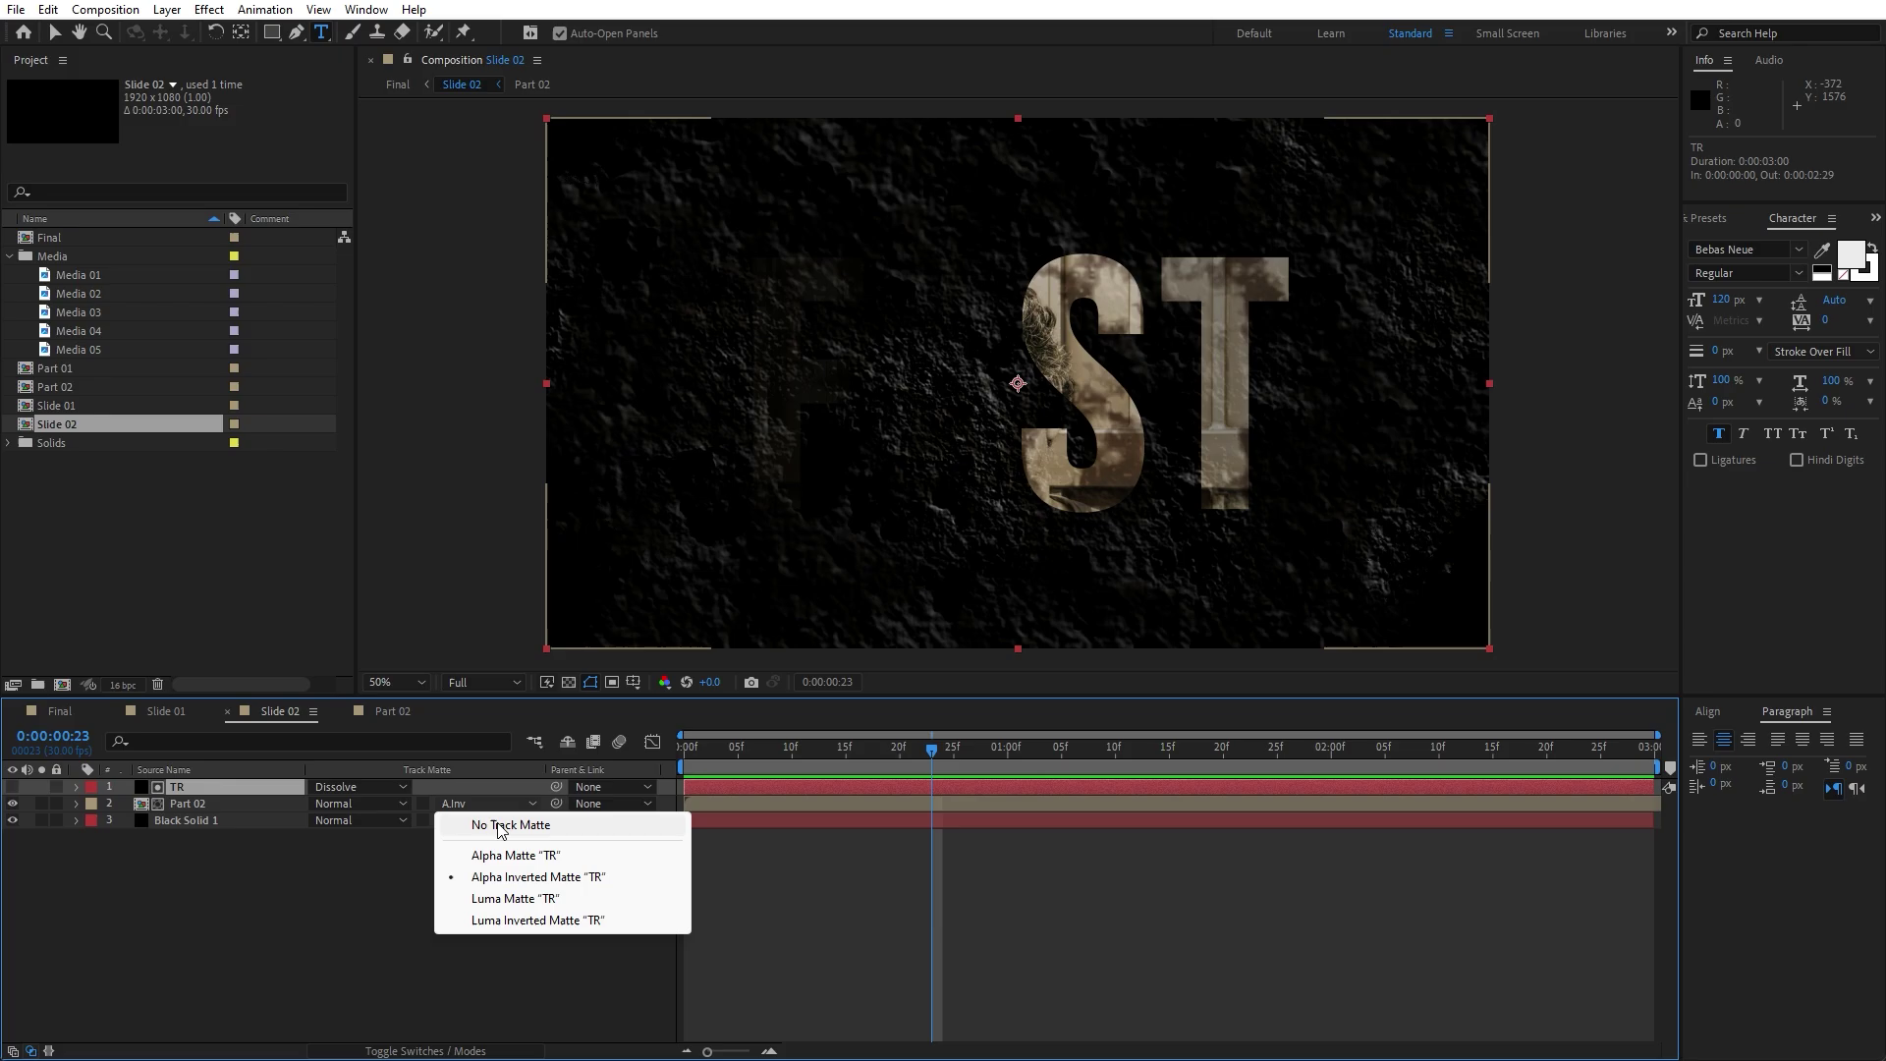
click(472, 824)
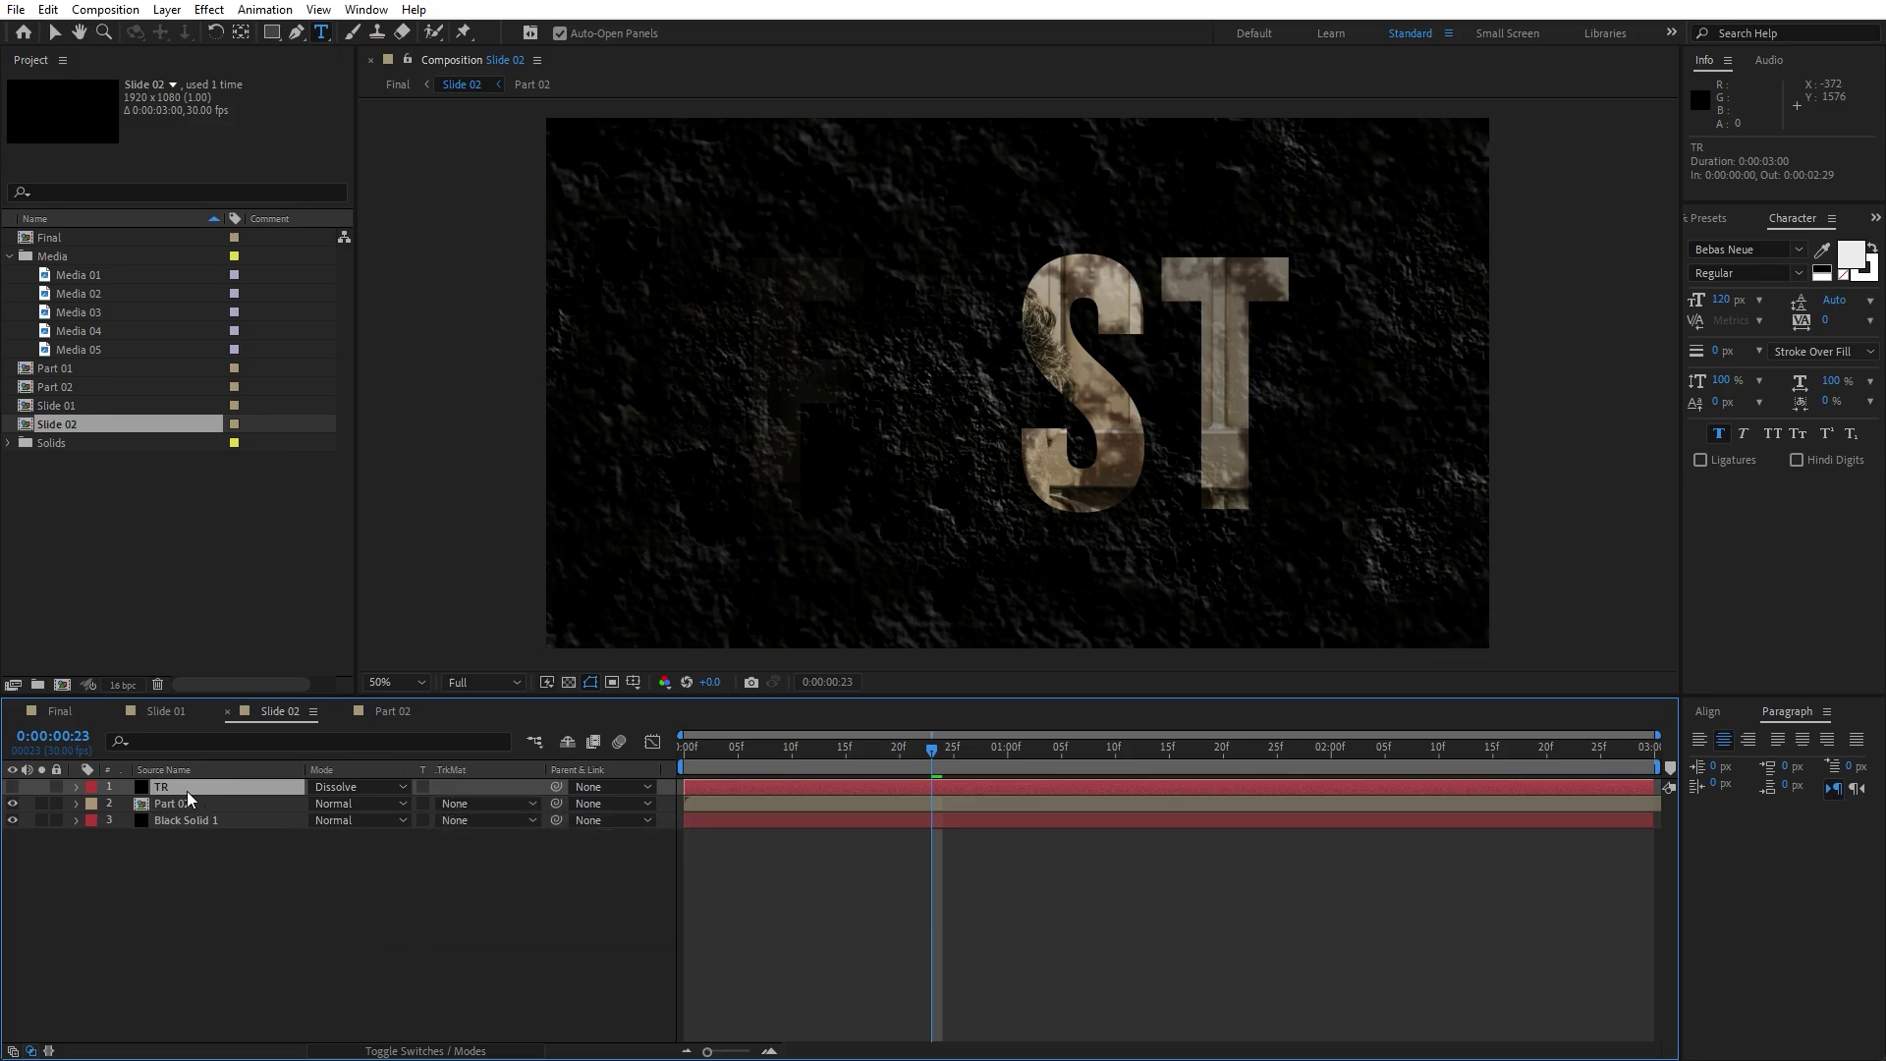
key(Delete)
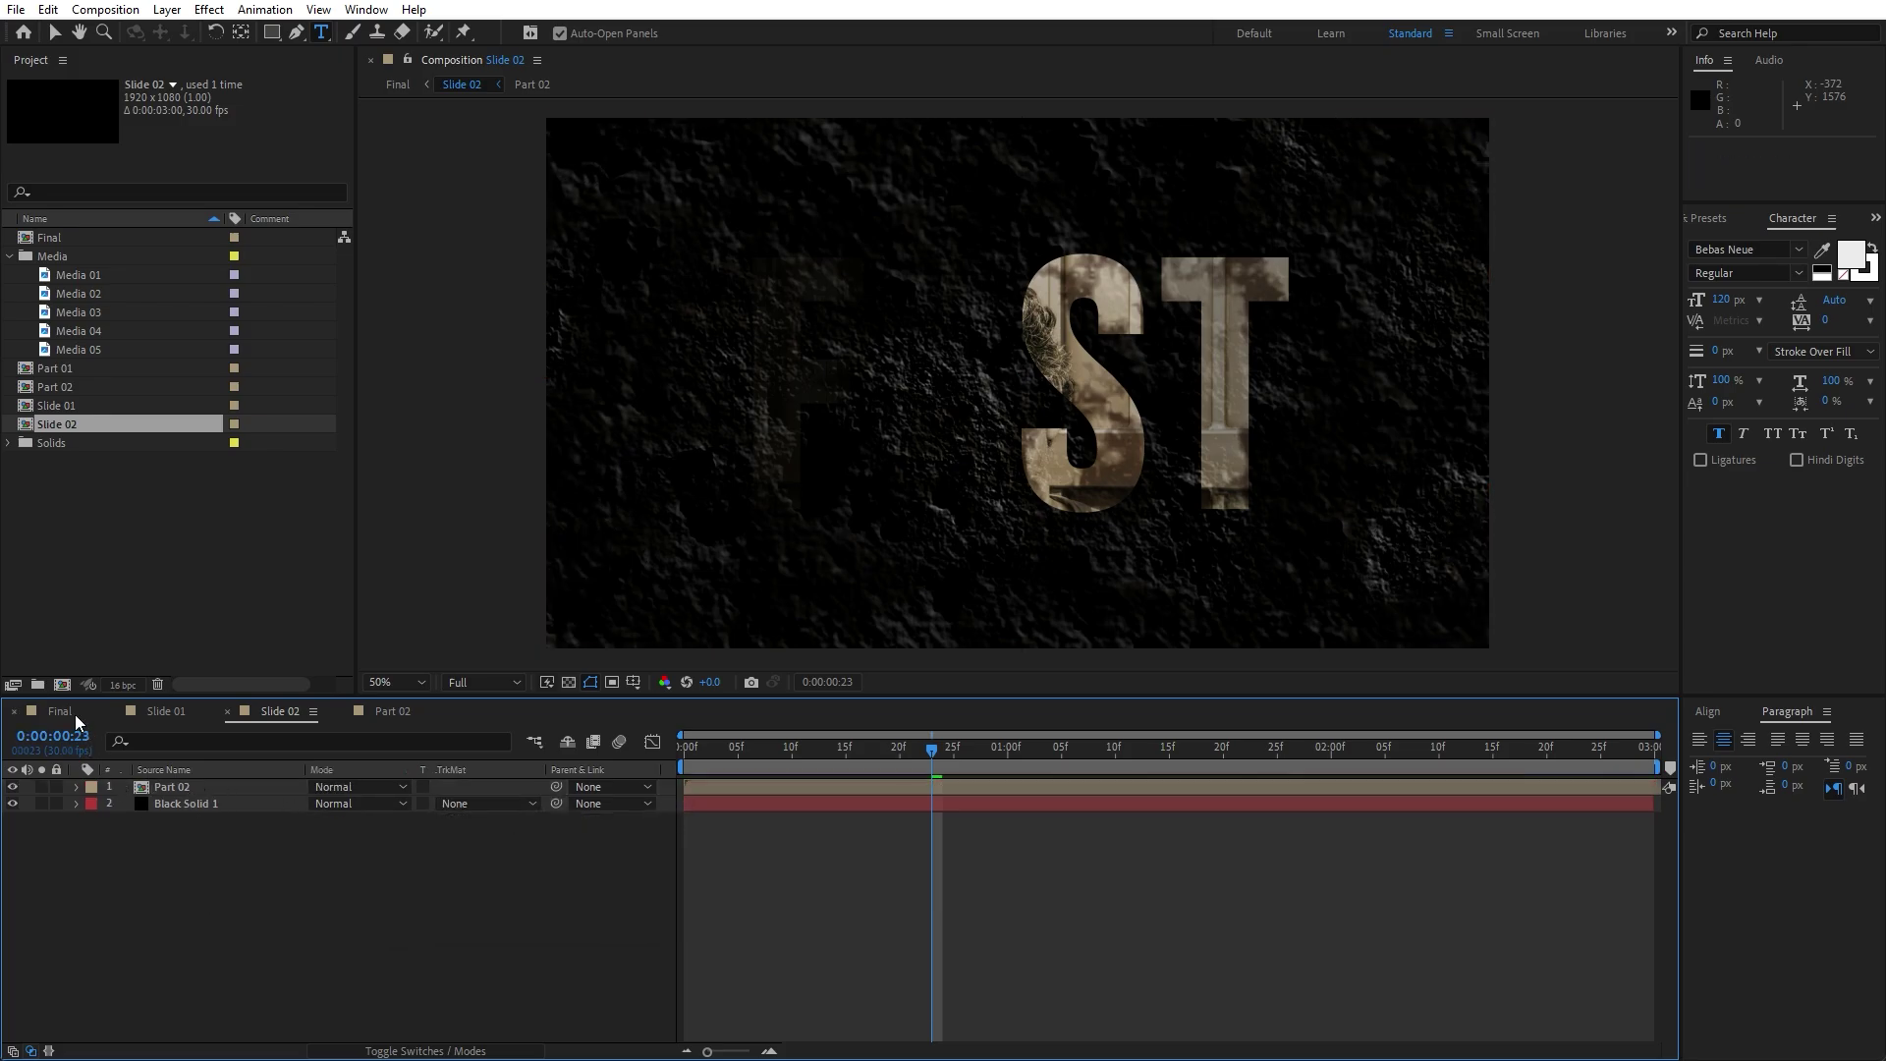
Add an adjustment layer on top of the Final composition and name it Hextile.
click(74, 715)
right_click(227, 946)
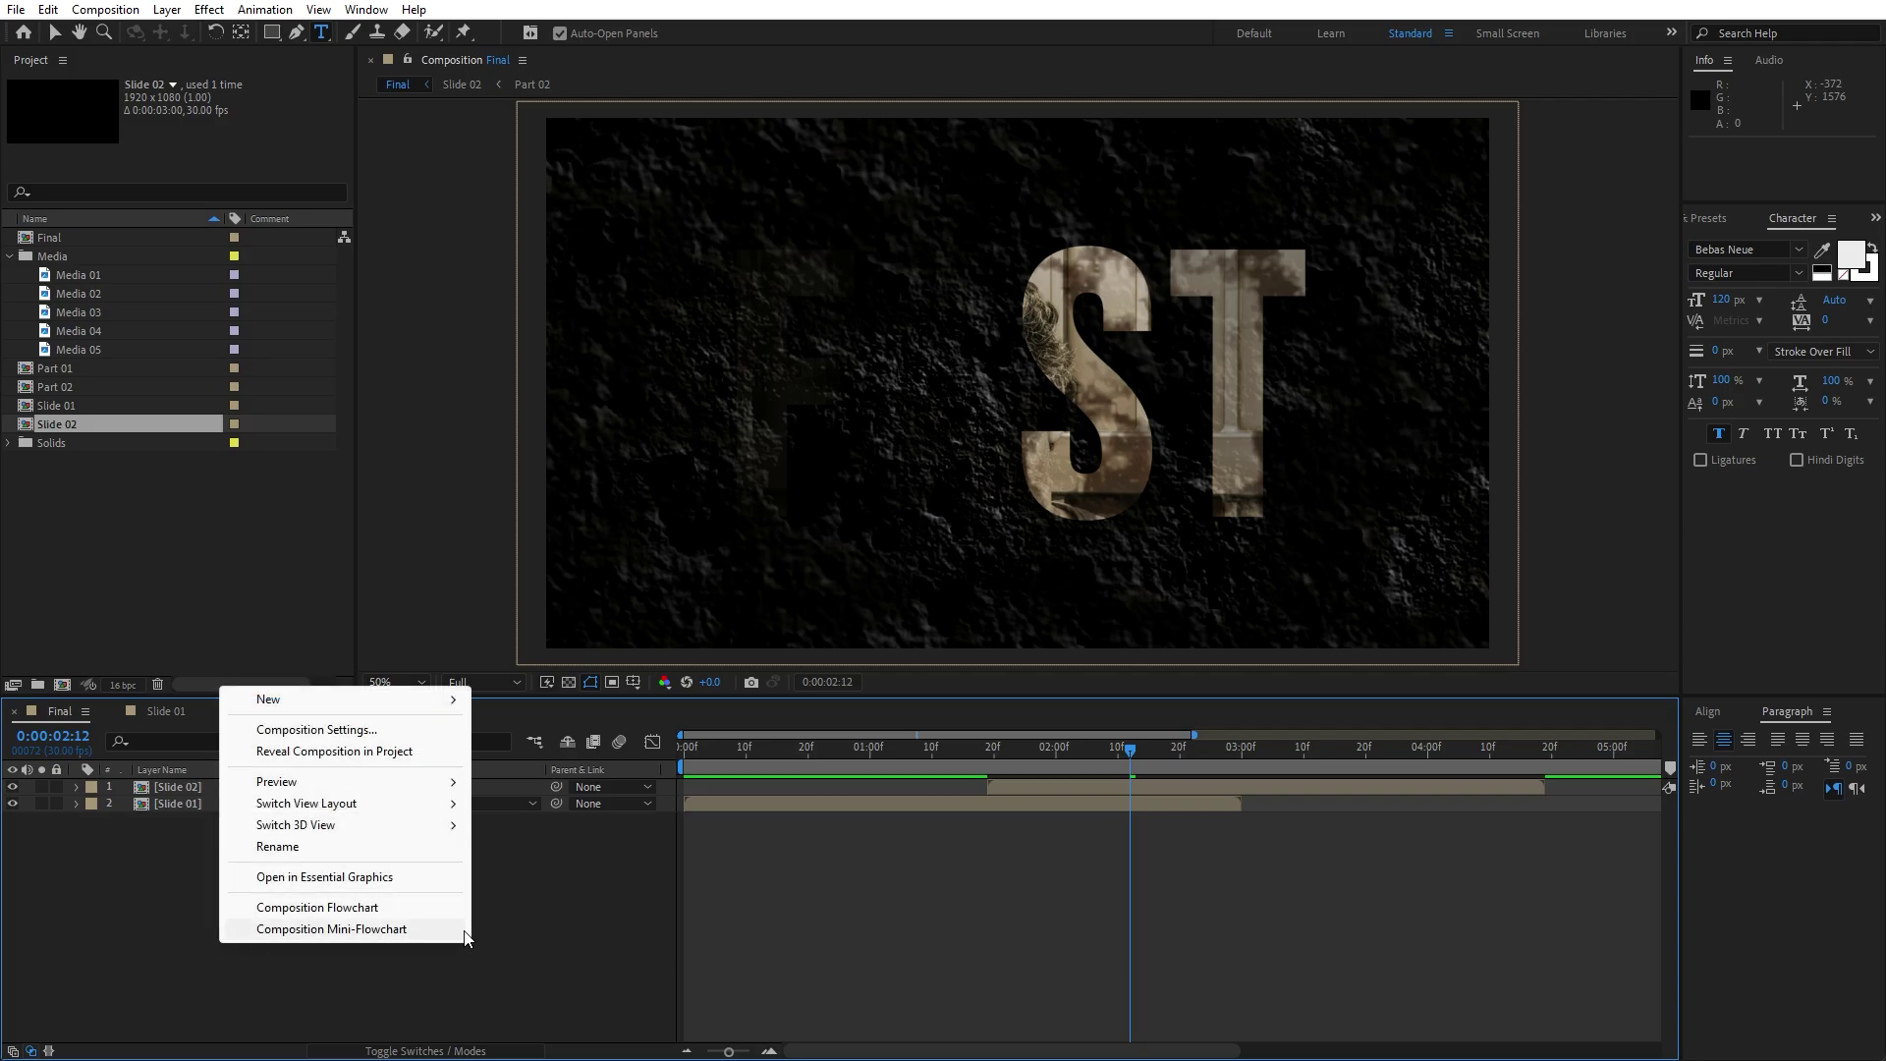
mouse_move(339, 699)
click(608, 864)
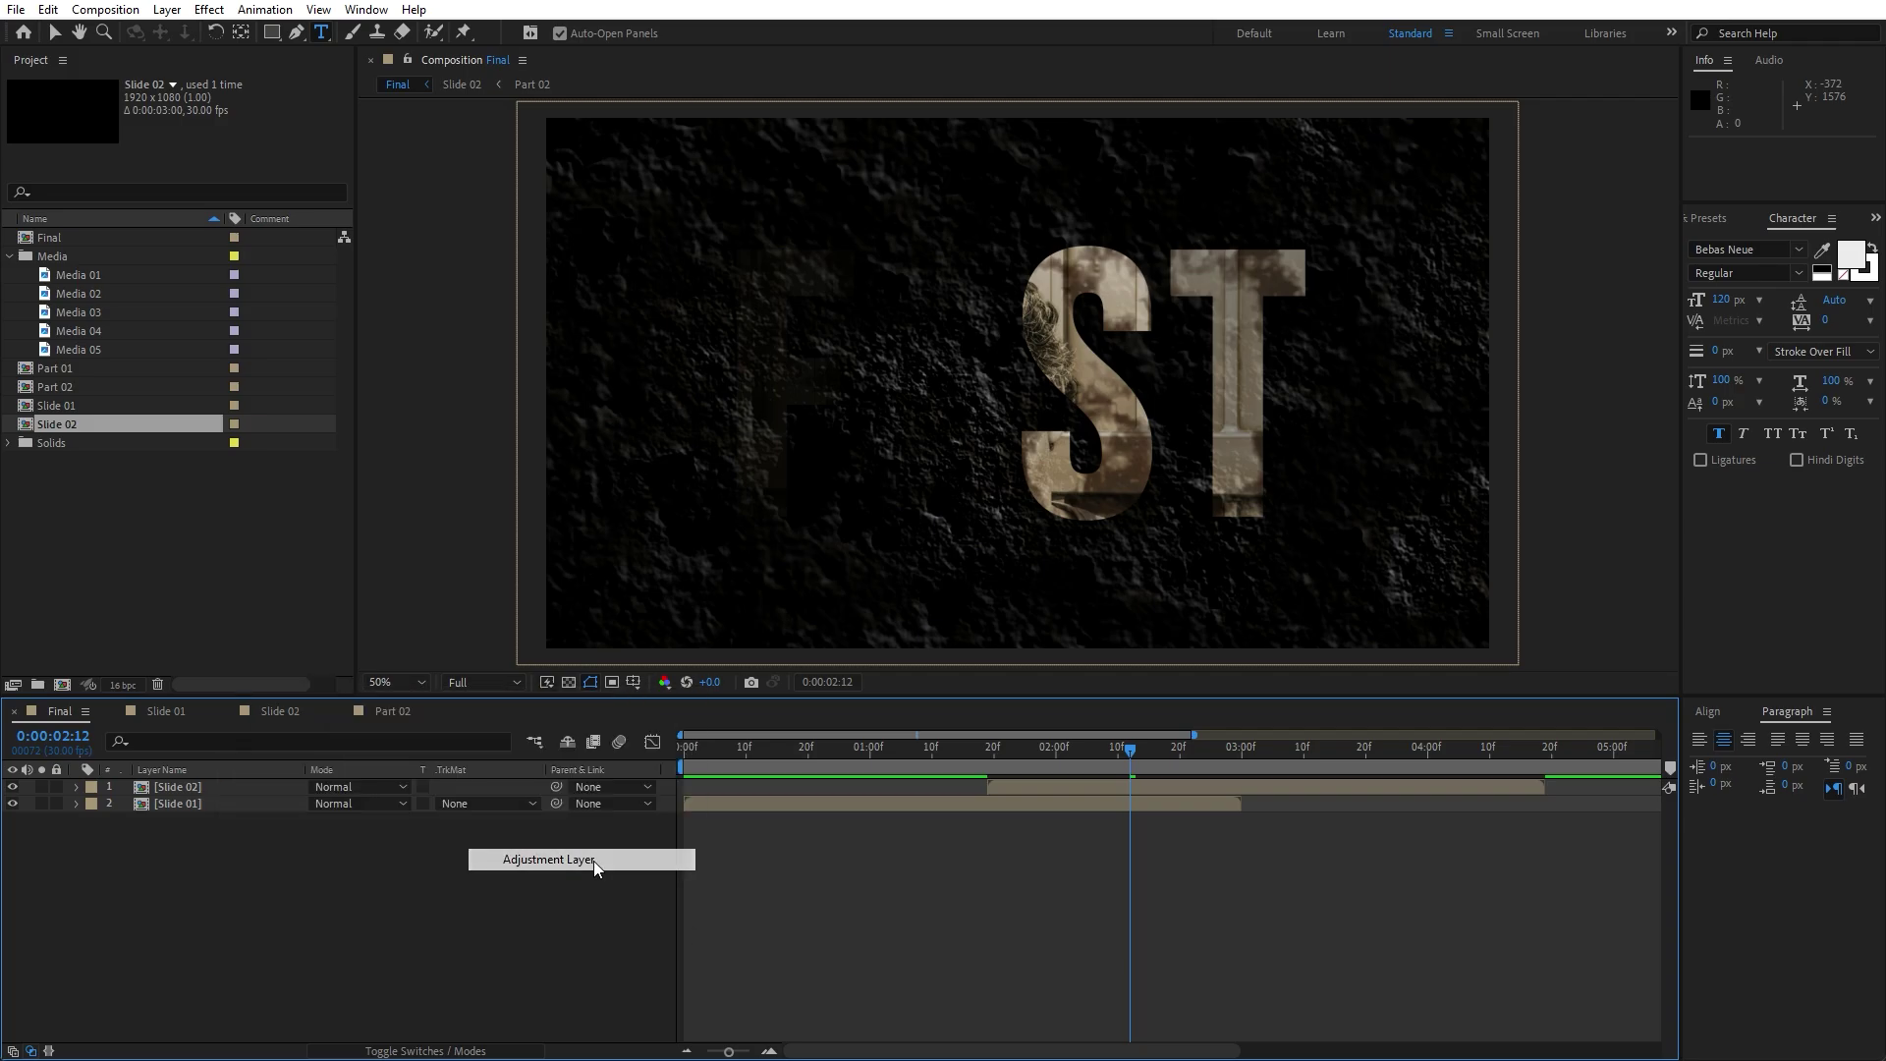
key(Return)
text(Hextile)
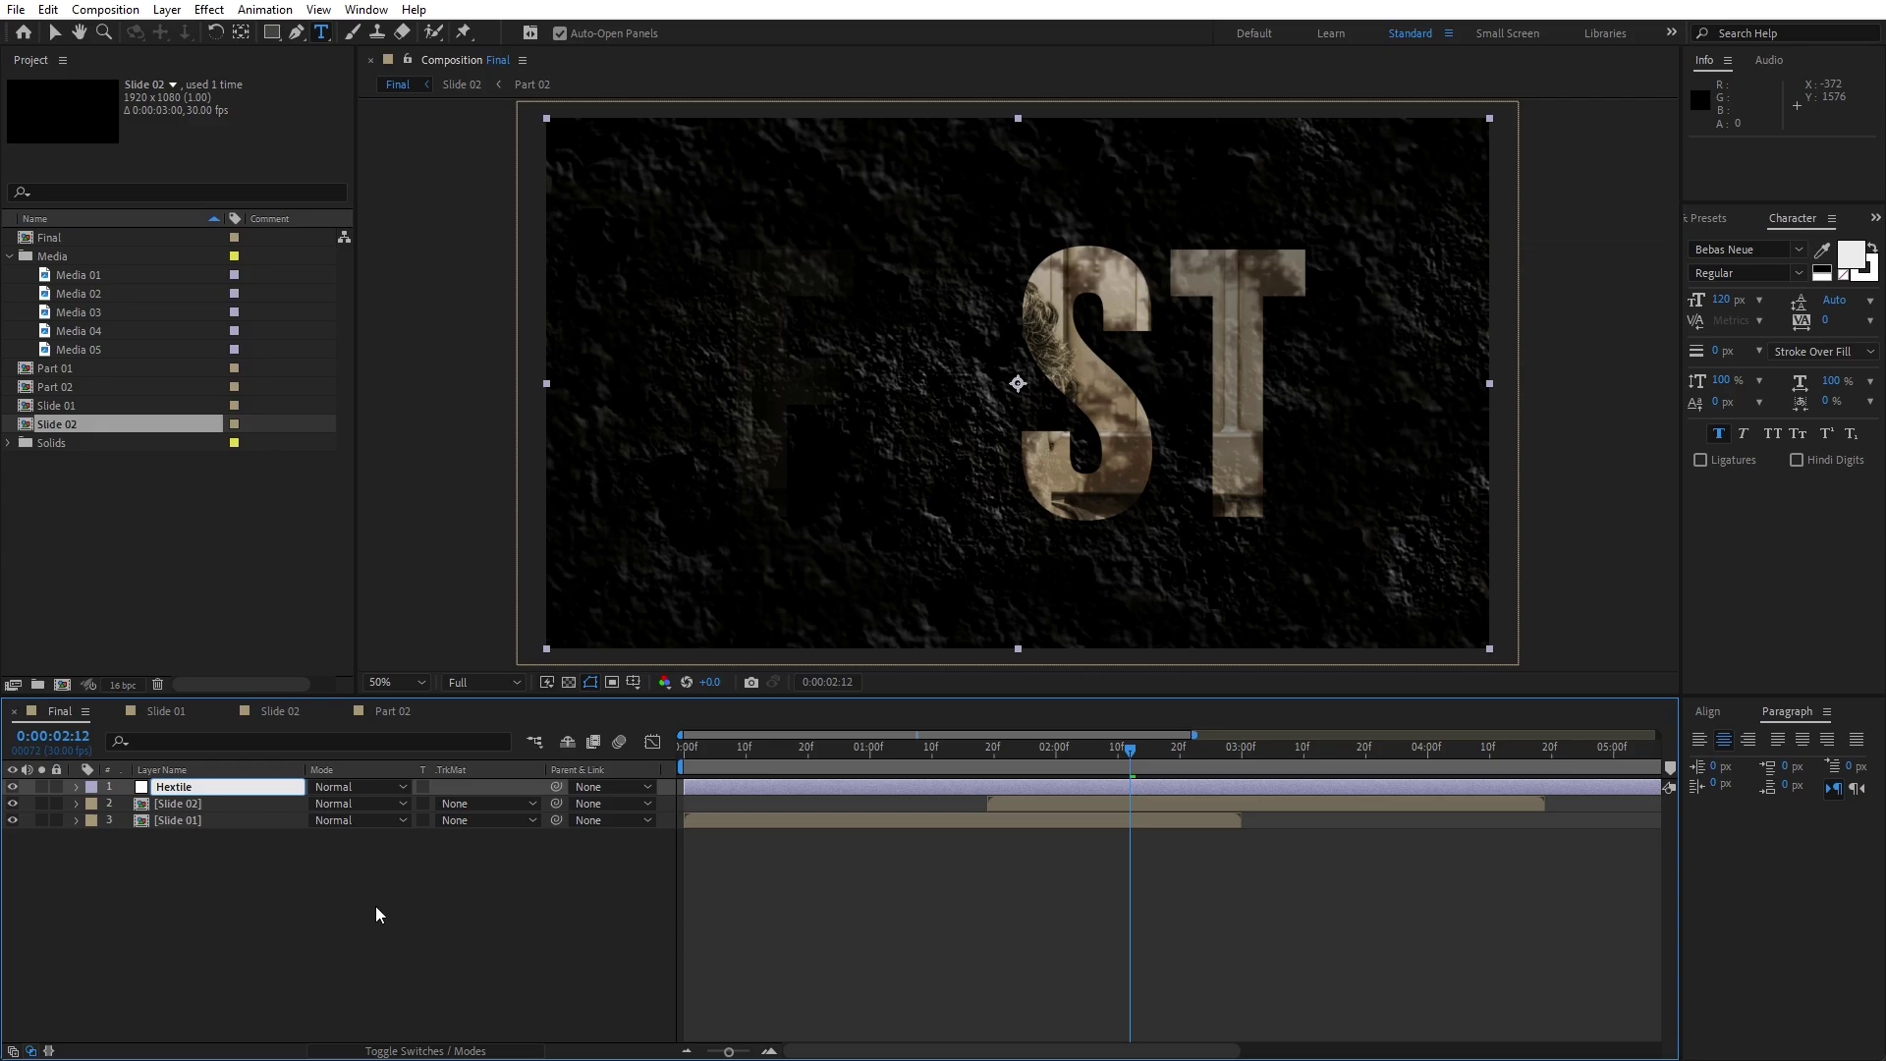
Trim the Hextile layer to a duration of 7 frames and shift it to start at 0:00:01:11.
click(686, 800)
drag(1235, 787, 1425, 788)
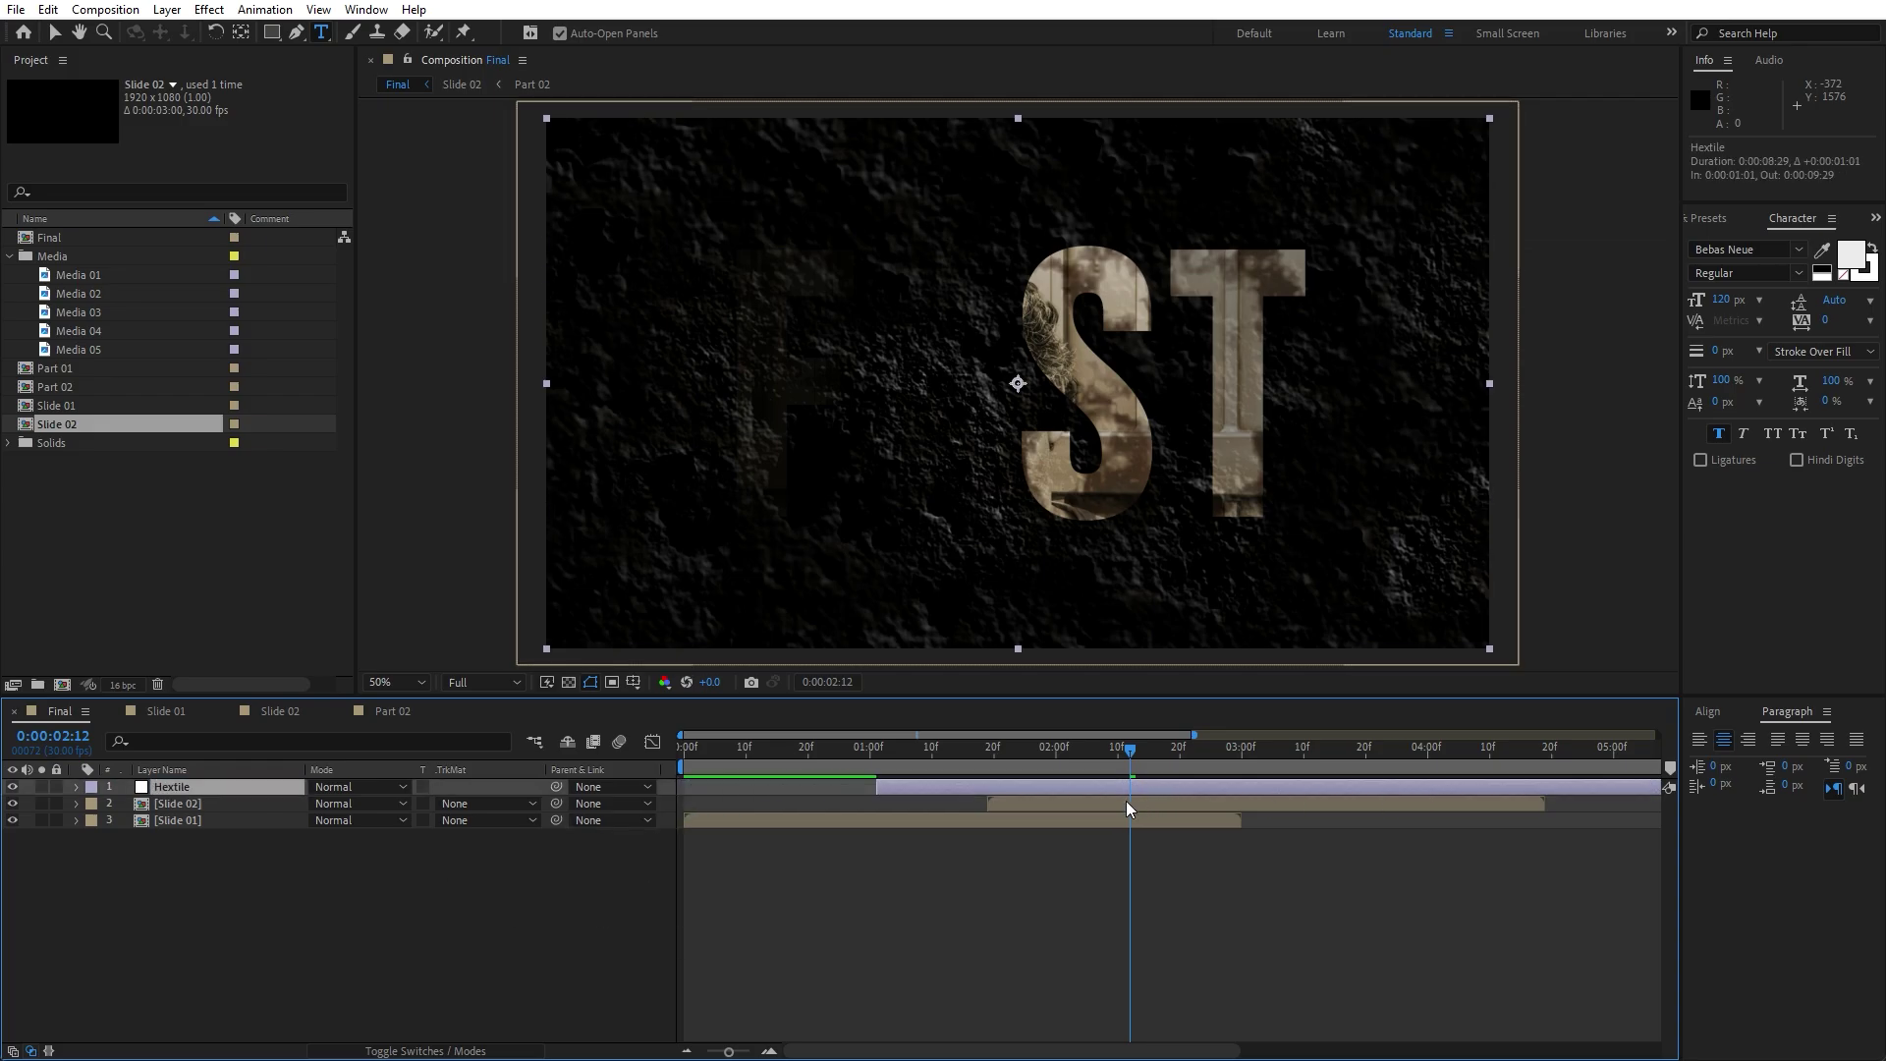
key(ctrl+shift+d)
key(Delete)
drag(1129, 786, 923, 812)
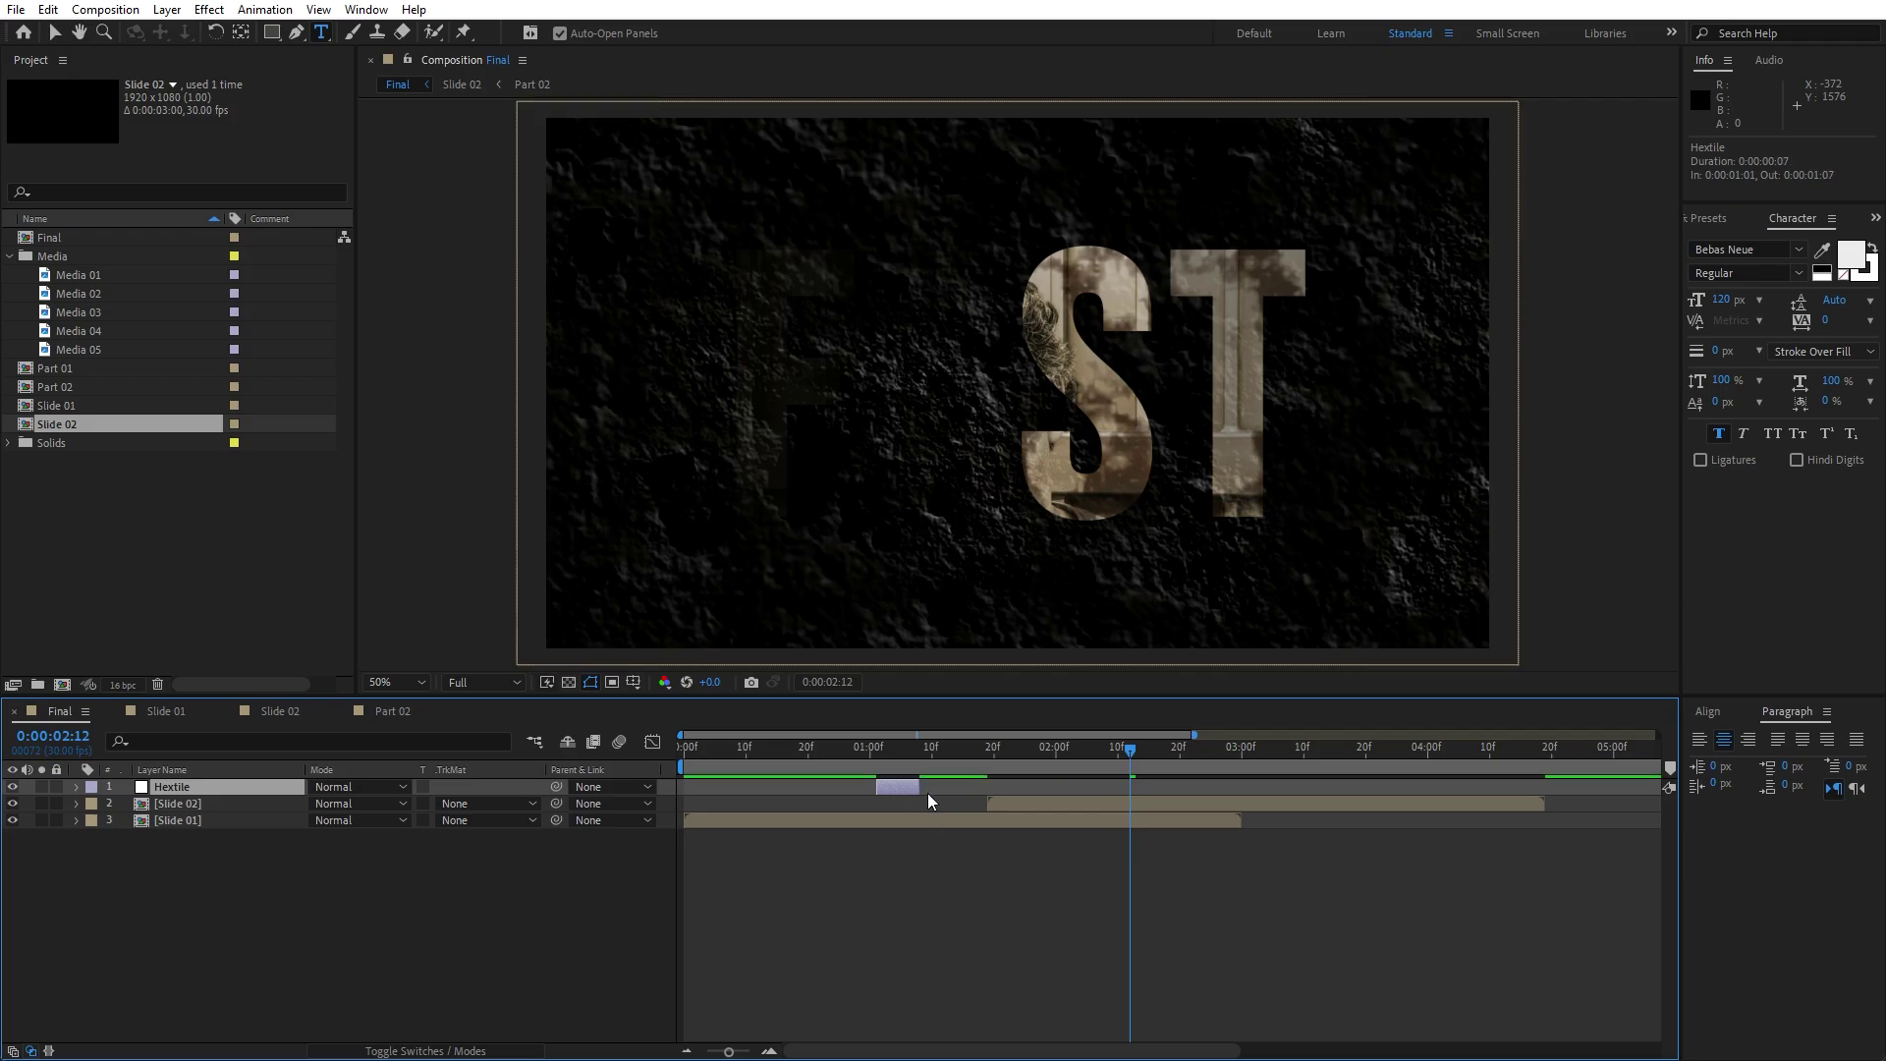
key(shift+alt+Page_Down)
Search the effects for "hex" and apply CC HexTile to the Hextile layer.
click(1738, 217)
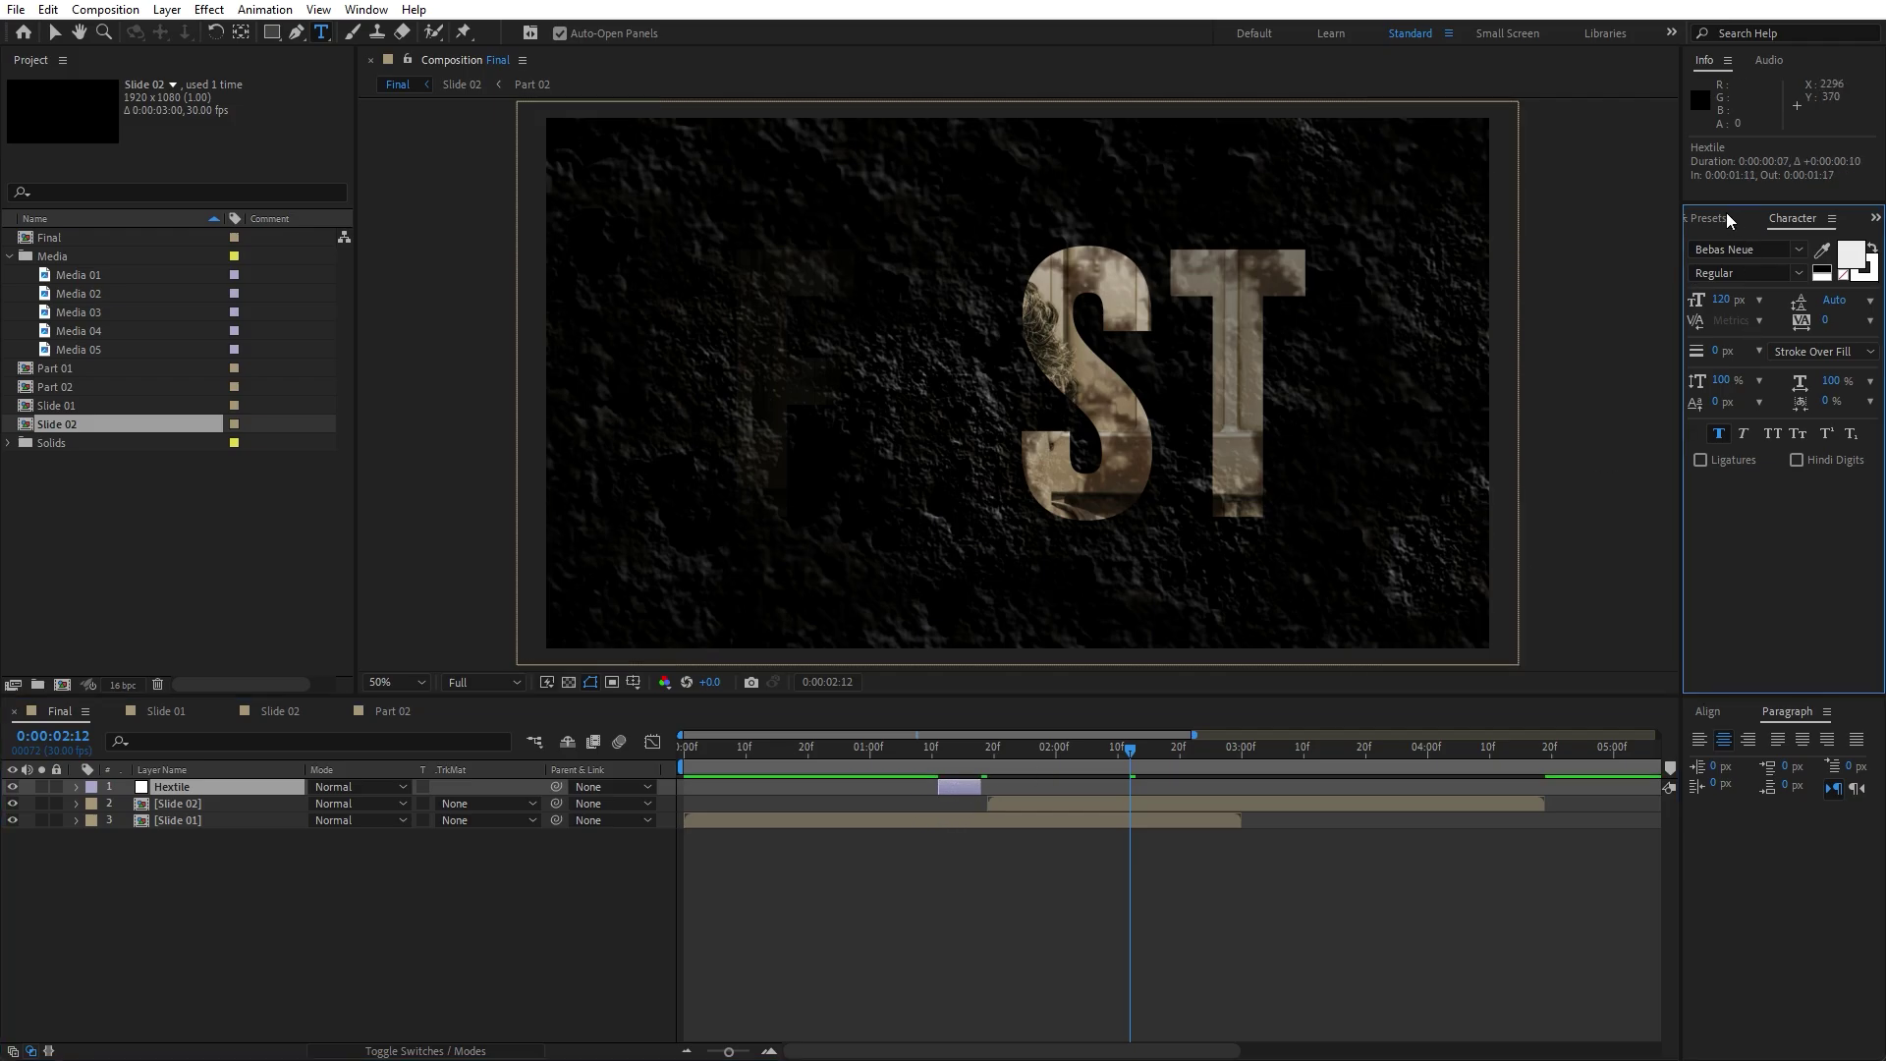
click(1725, 215)
click(1738, 242)
text(he)
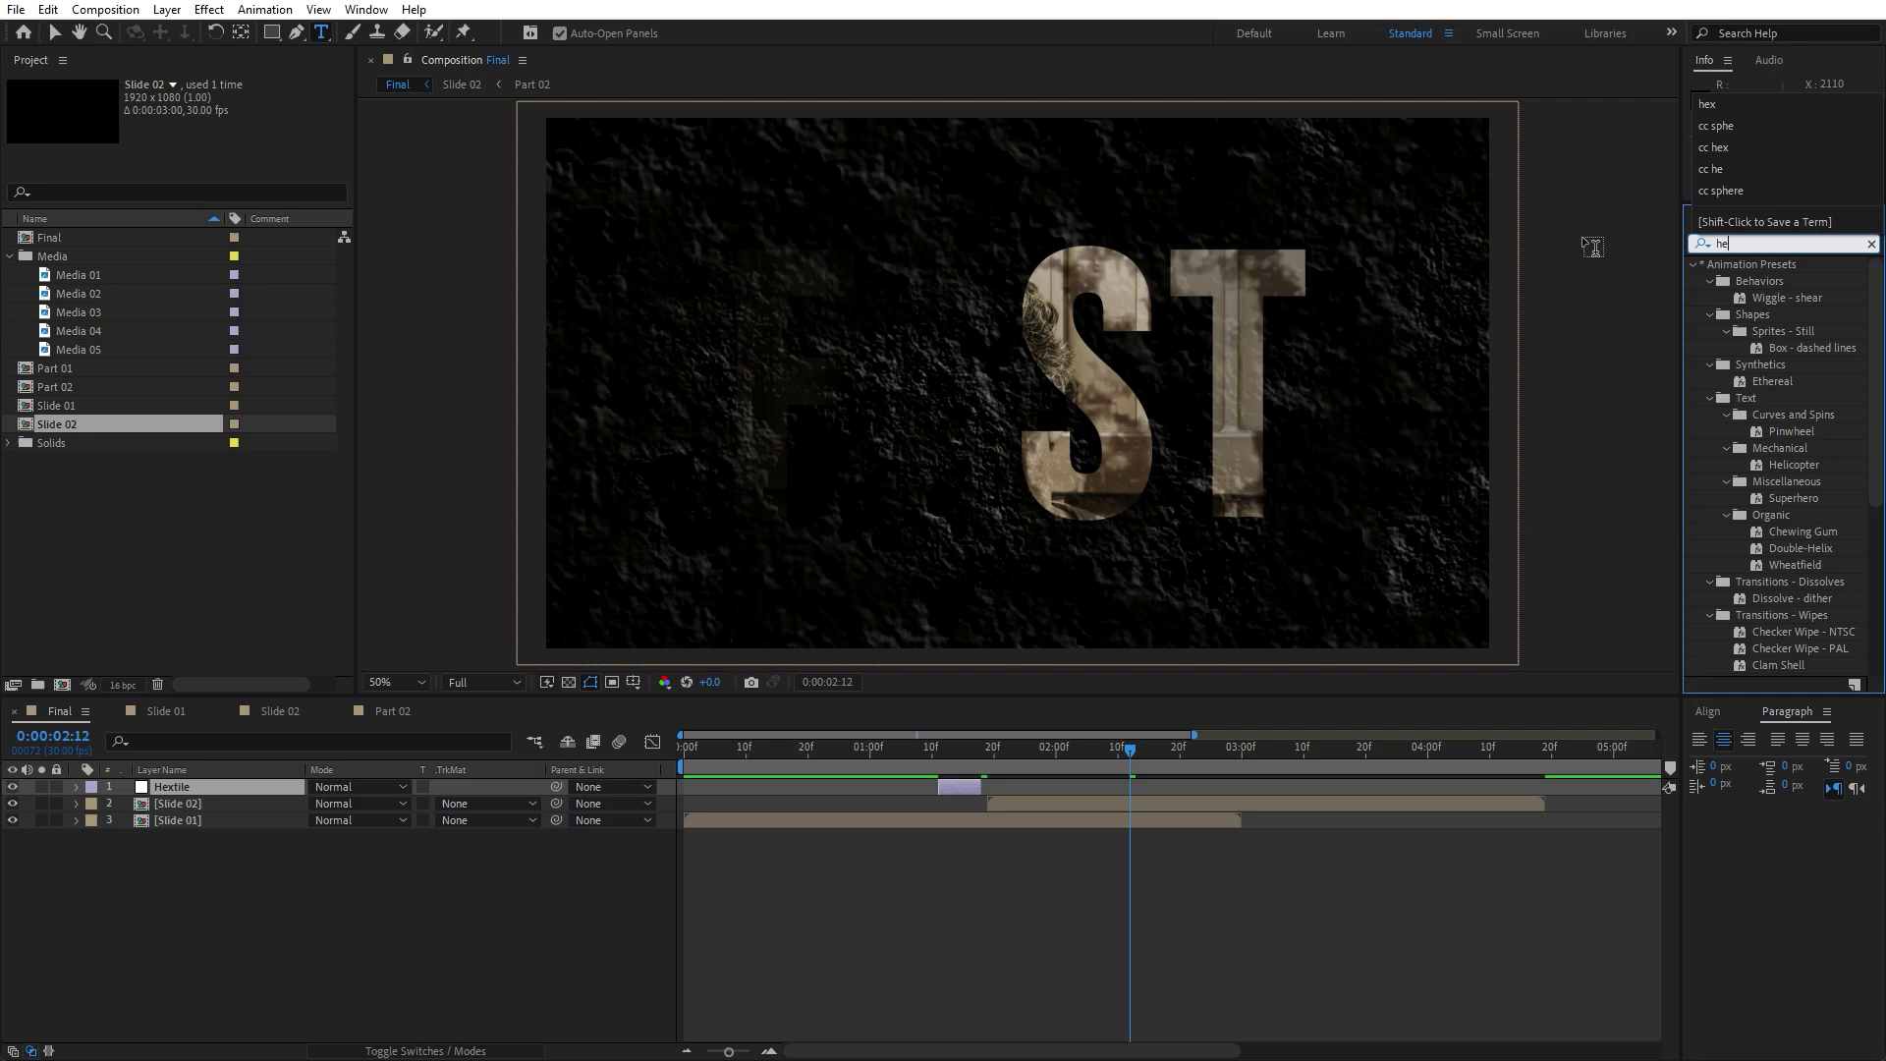
text(x)
drag(1764, 290, 172, 787)
Set the CC HexTile effect's Radius to 400 and Rotate to 18°.
drag(961, 756, 953, 759)
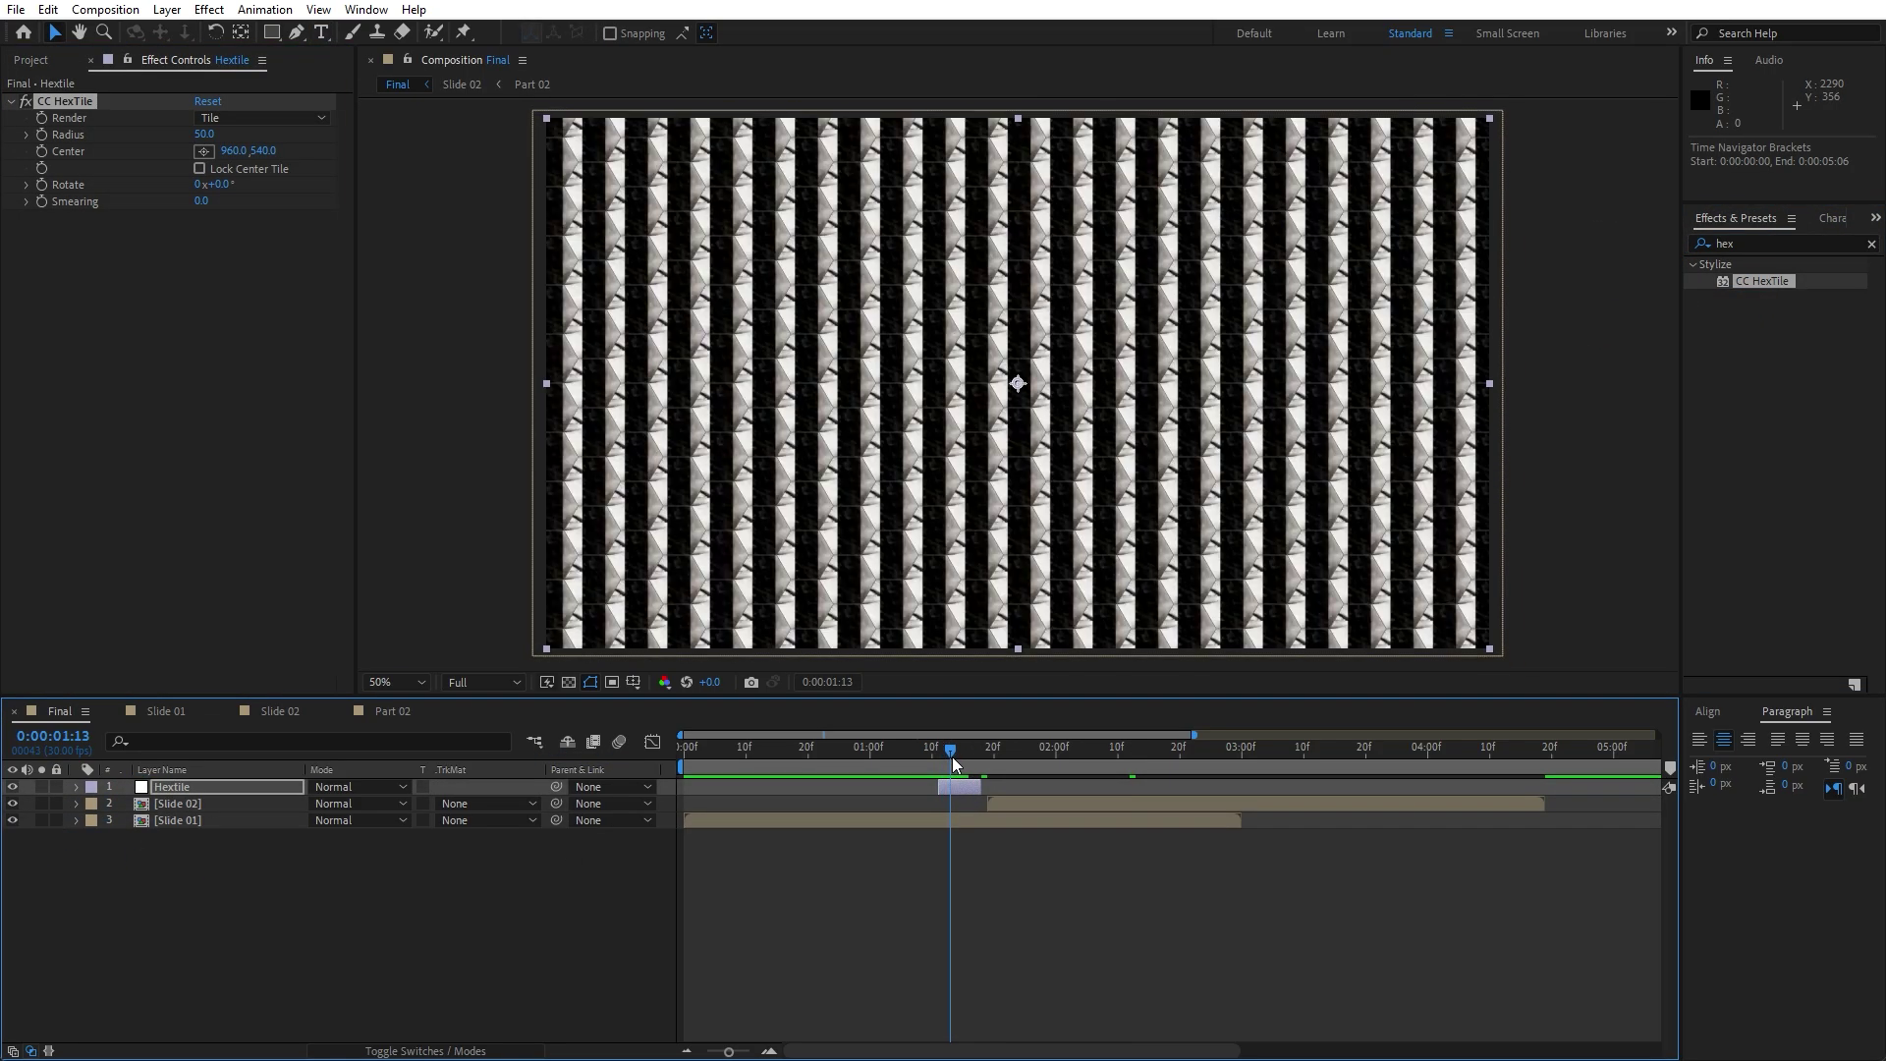
click(206, 134)
text(400)
key(Return)
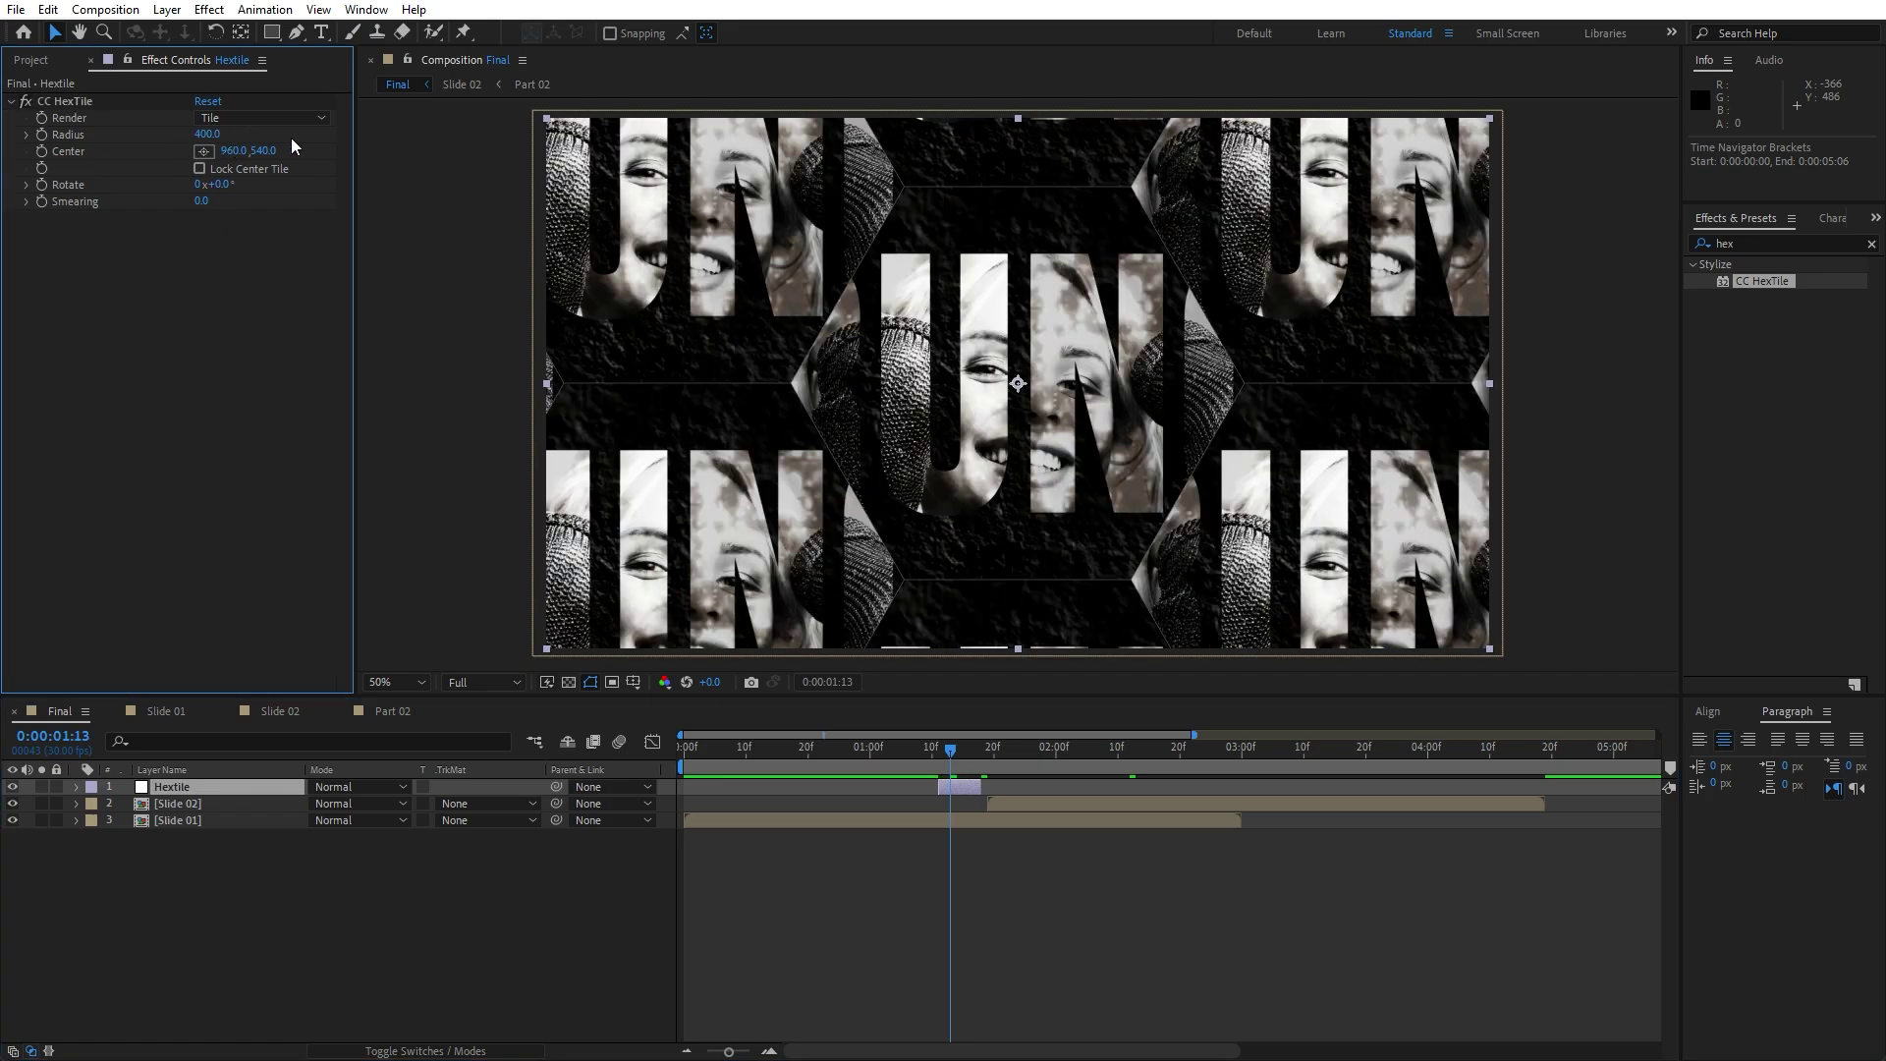
drag(221, 189, 261, 201)
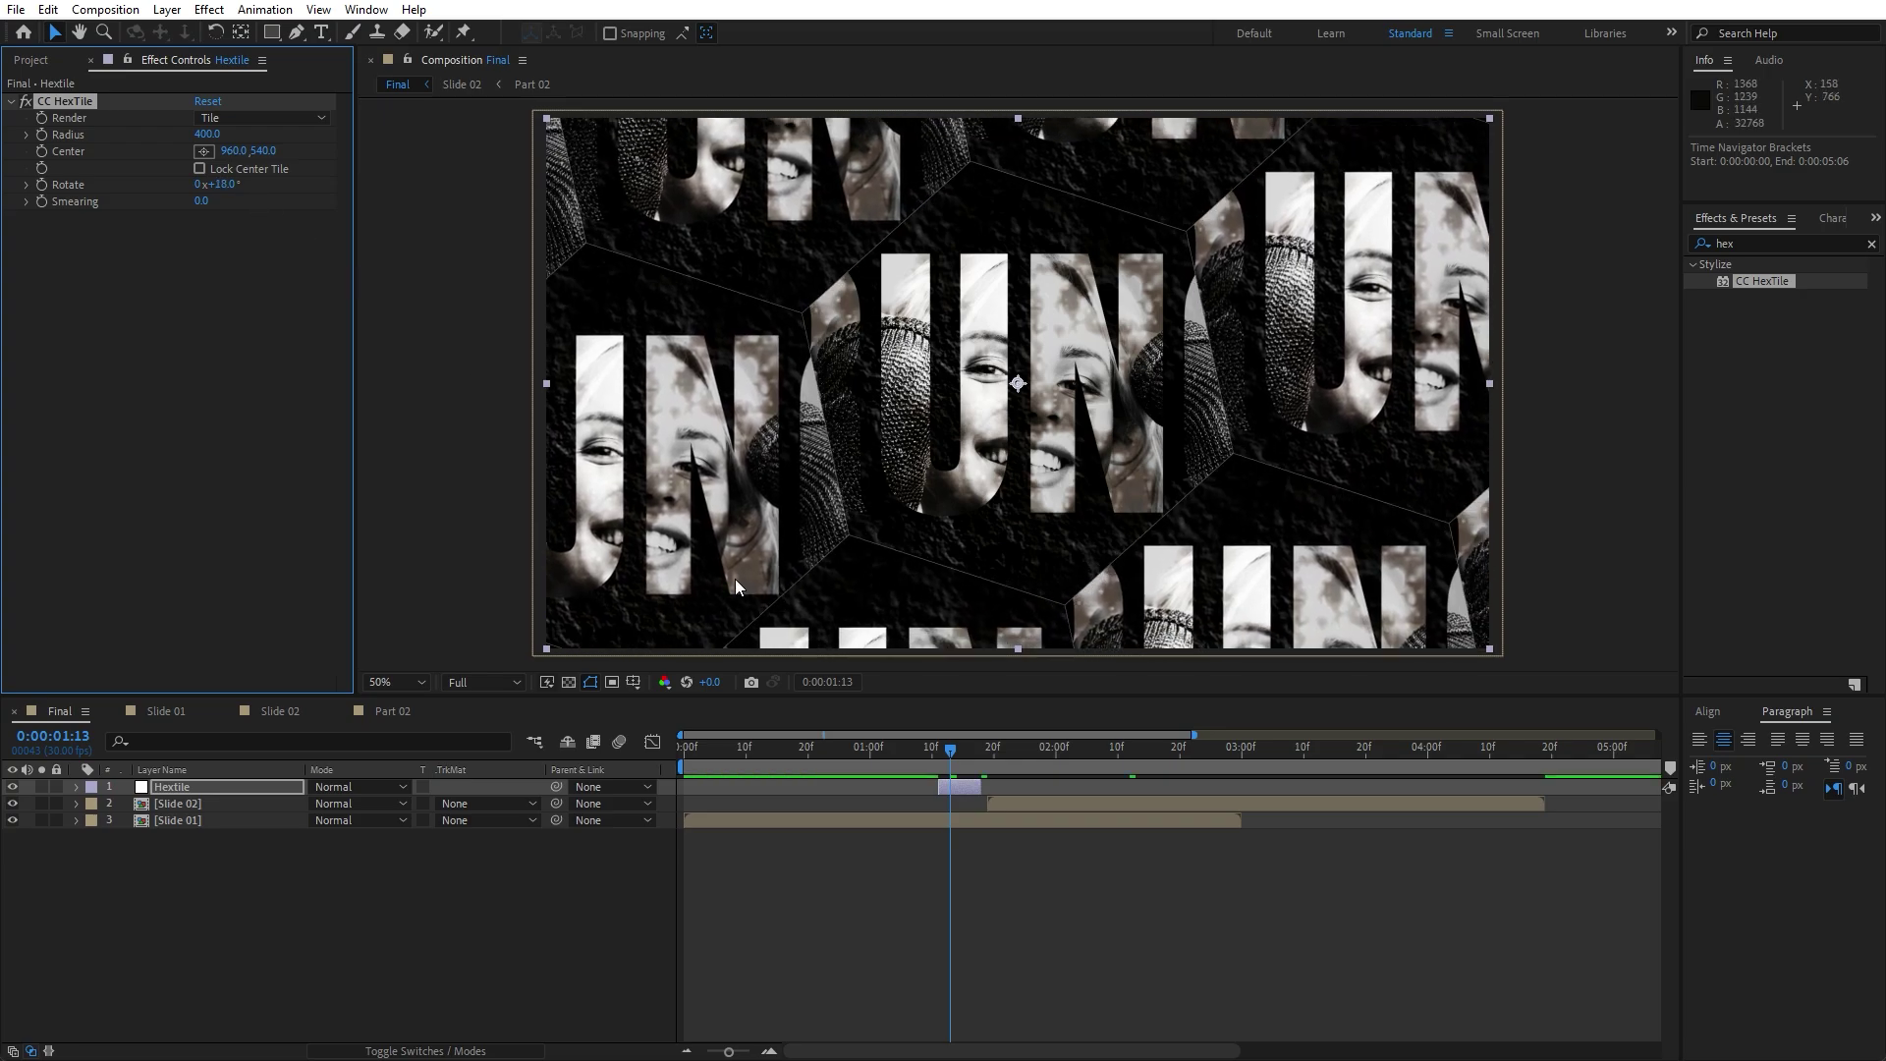
drag(947, 758, 925, 764)
click(282, 913)
Duplicate the Hextile layer and shift the copy to start at 0:00:00:18.
click(184, 791)
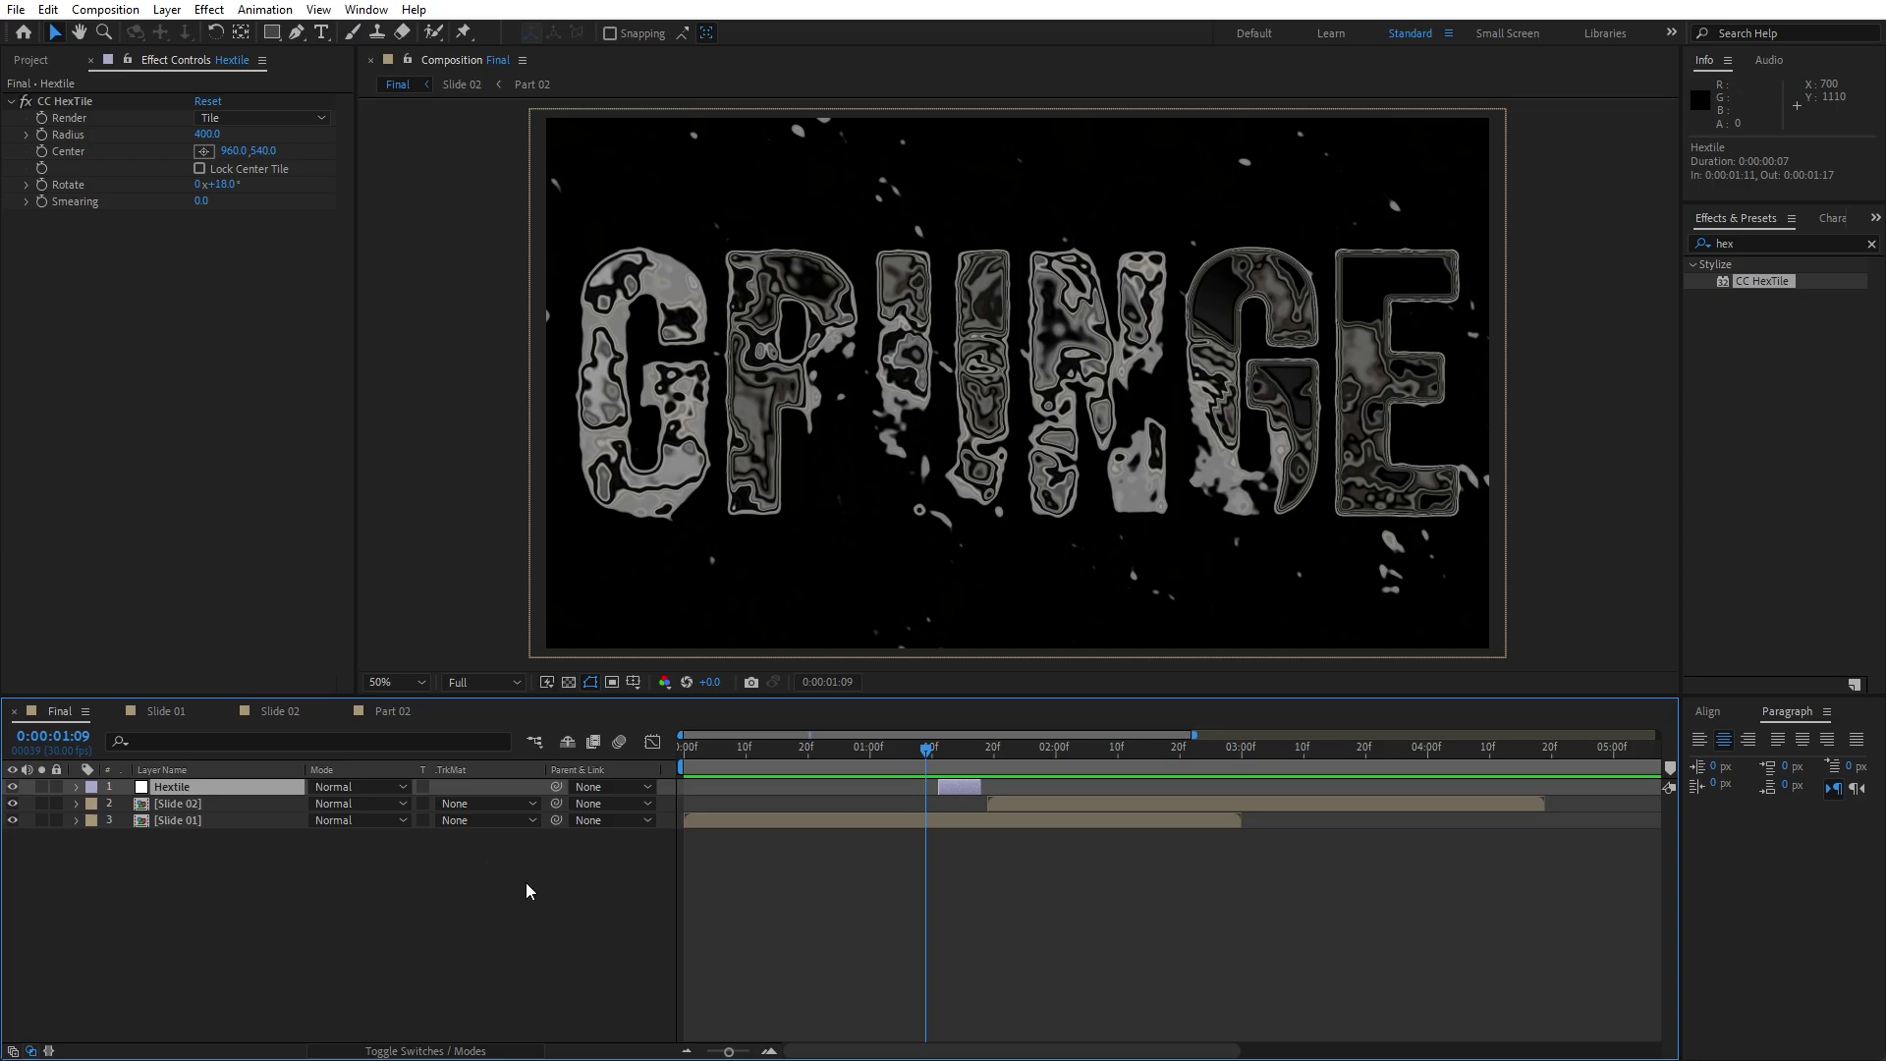
key(ctrl+d)
drag(963, 792, 814, 796)
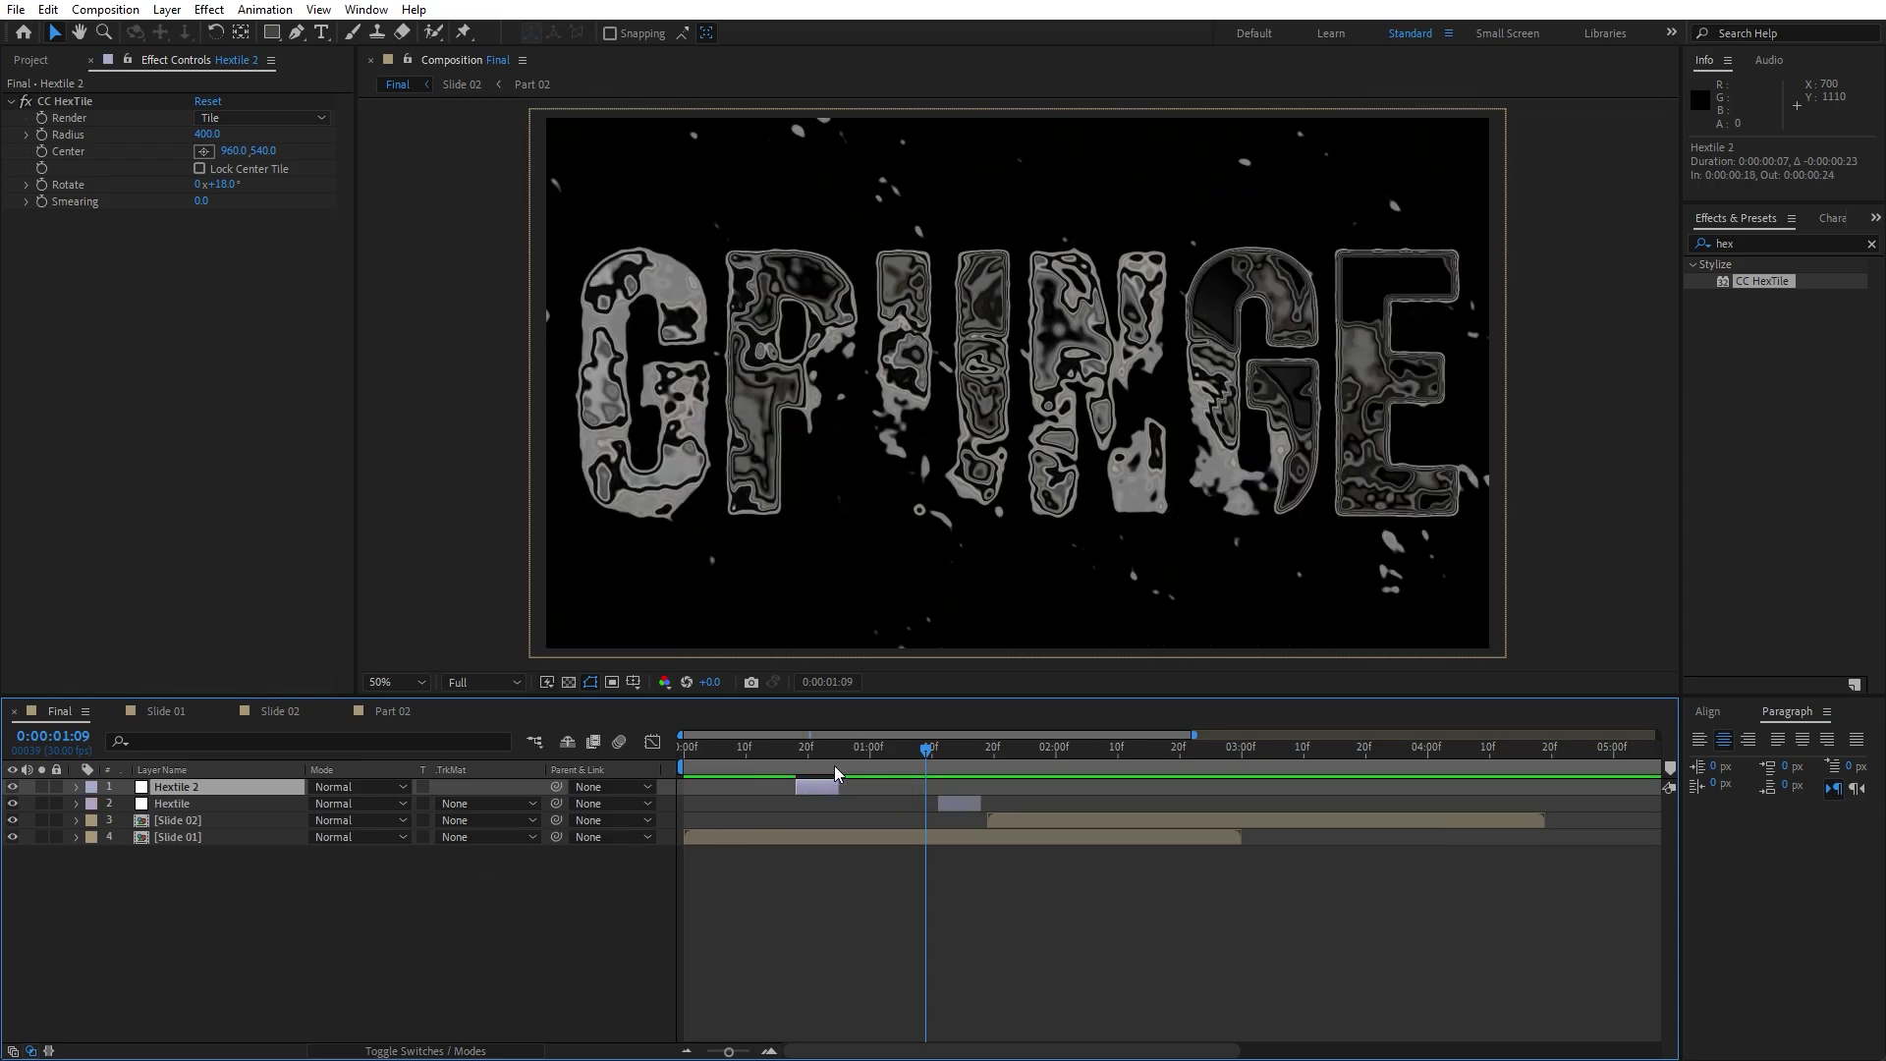
Move to 0:00:00:20 and rename the Hextile 2 layer as Kaleida.
click(808, 749)
right_click(168, 786)
click(238, 750)
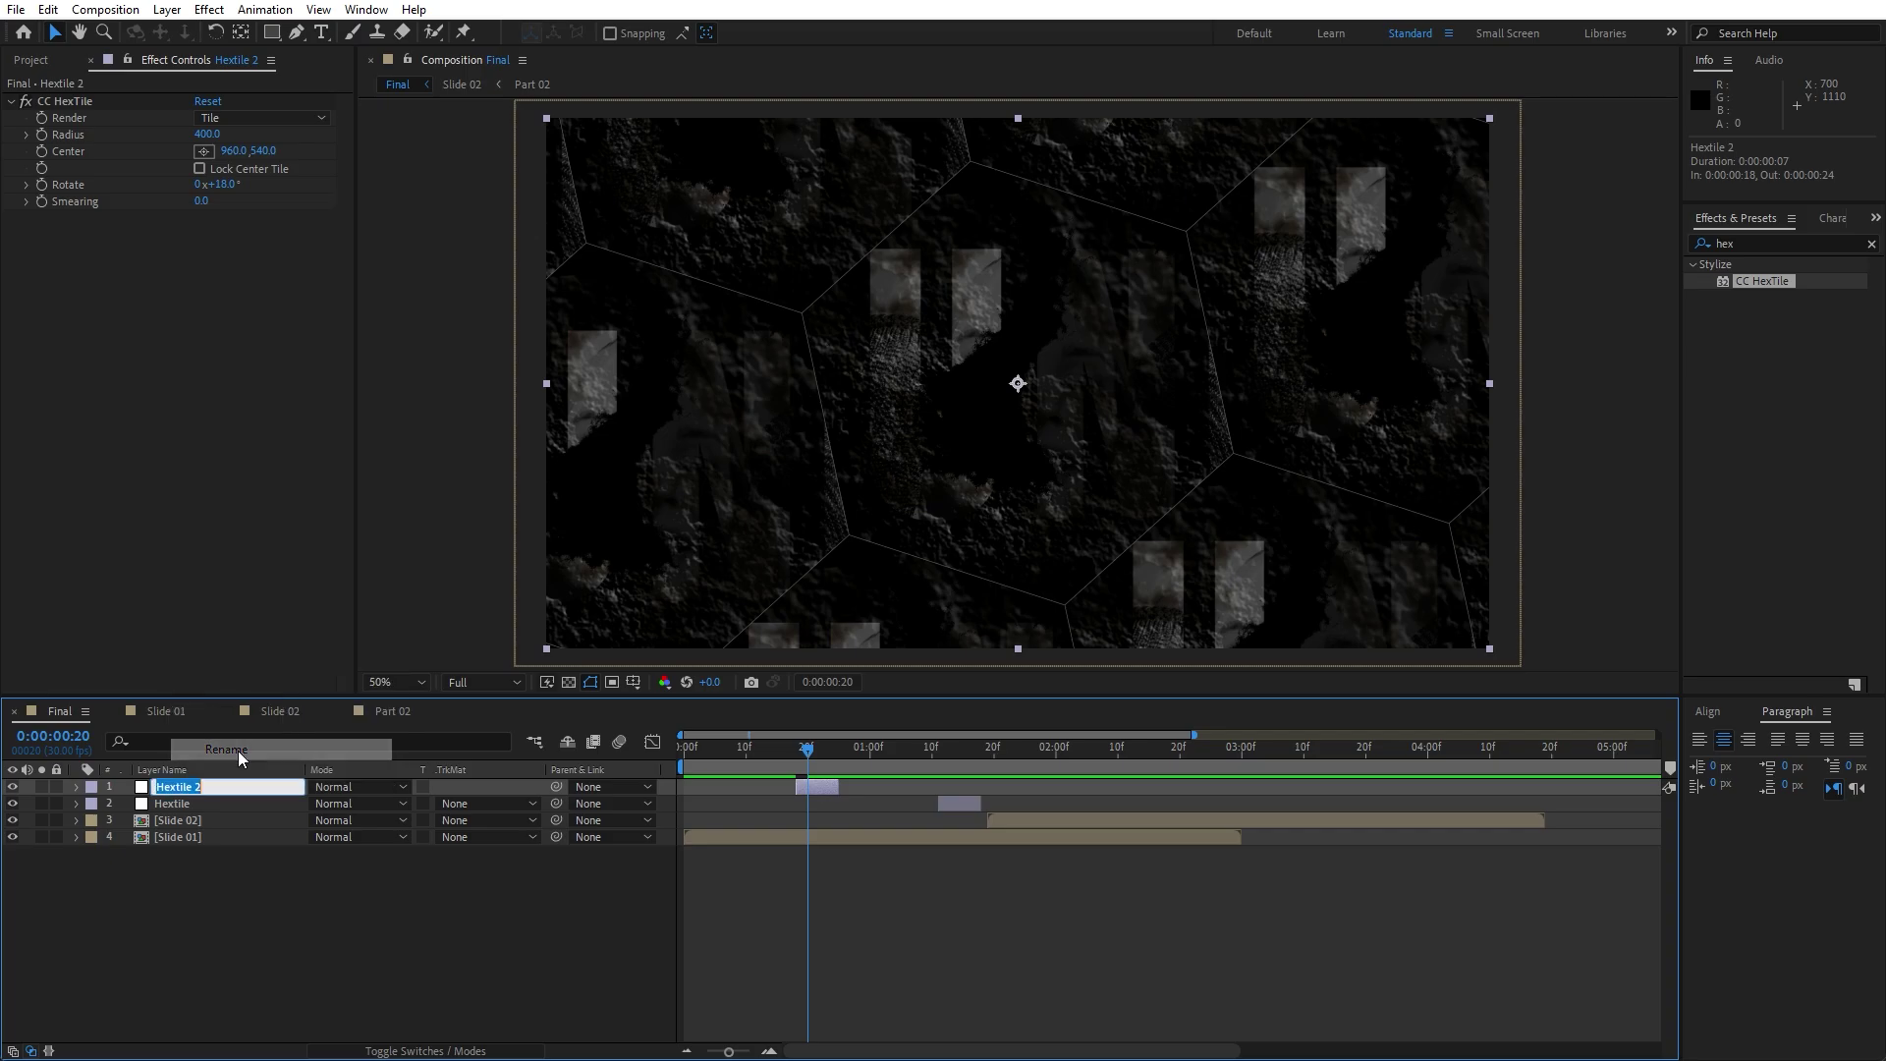
text(Kaleide)
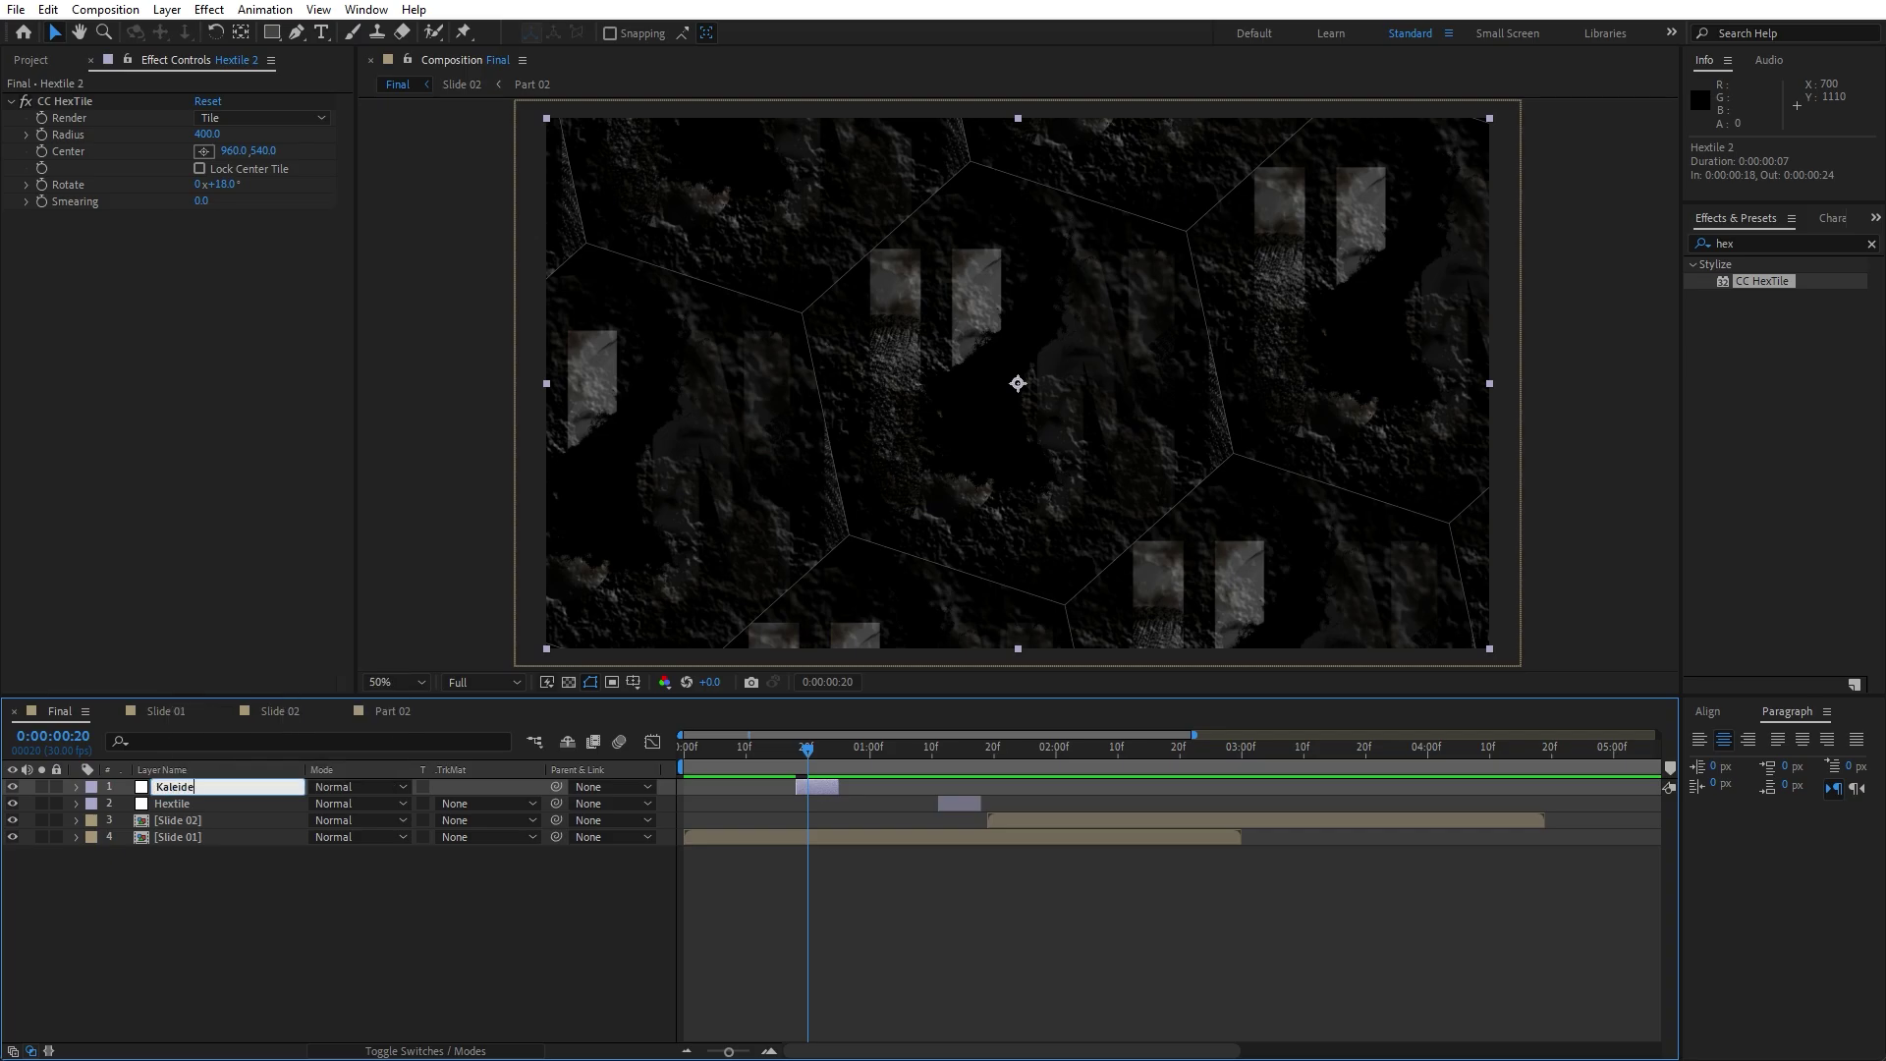
key(BackSpace)
text(a)
key(Return)
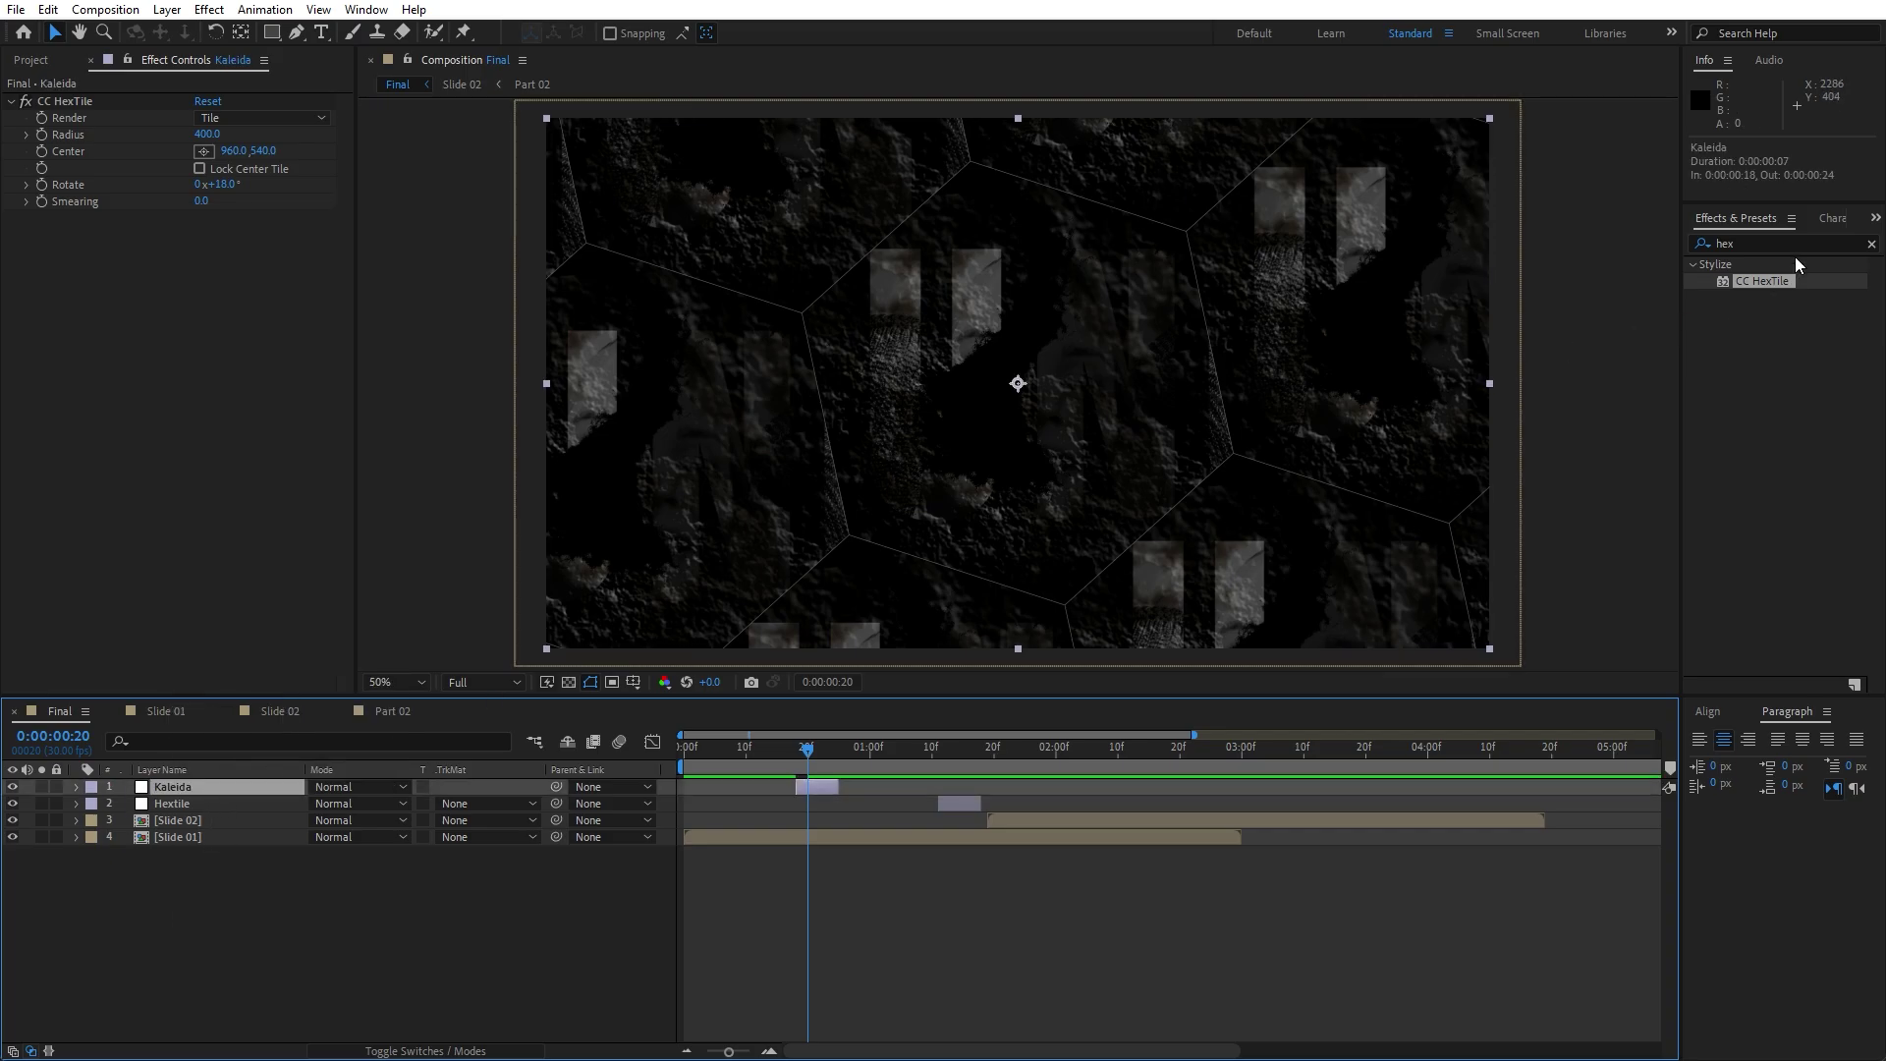
Search the effects for "kale", apply CC Kaleida to the Kaleida layer and remove its CC HexTile effect.
click(1768, 244)
text(kale)
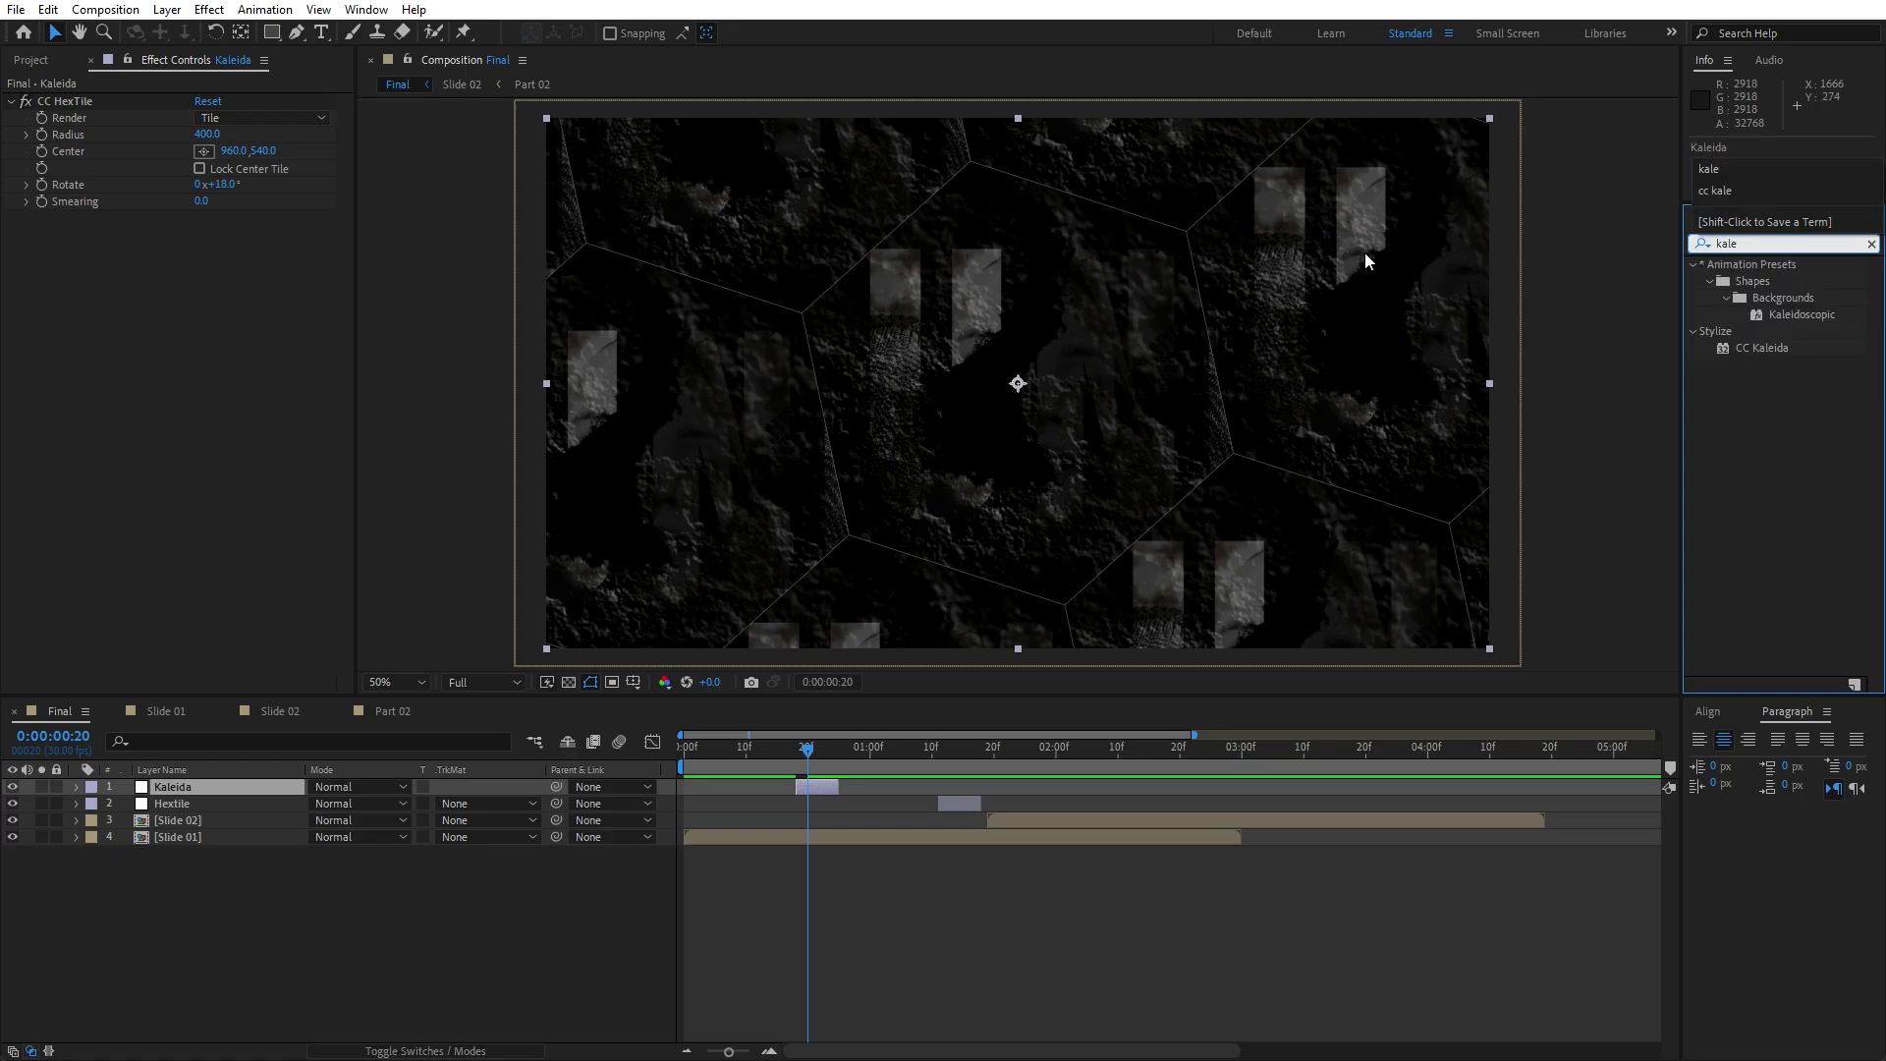
drag(1776, 348, 168, 785)
click(65, 102)
key(Delete)
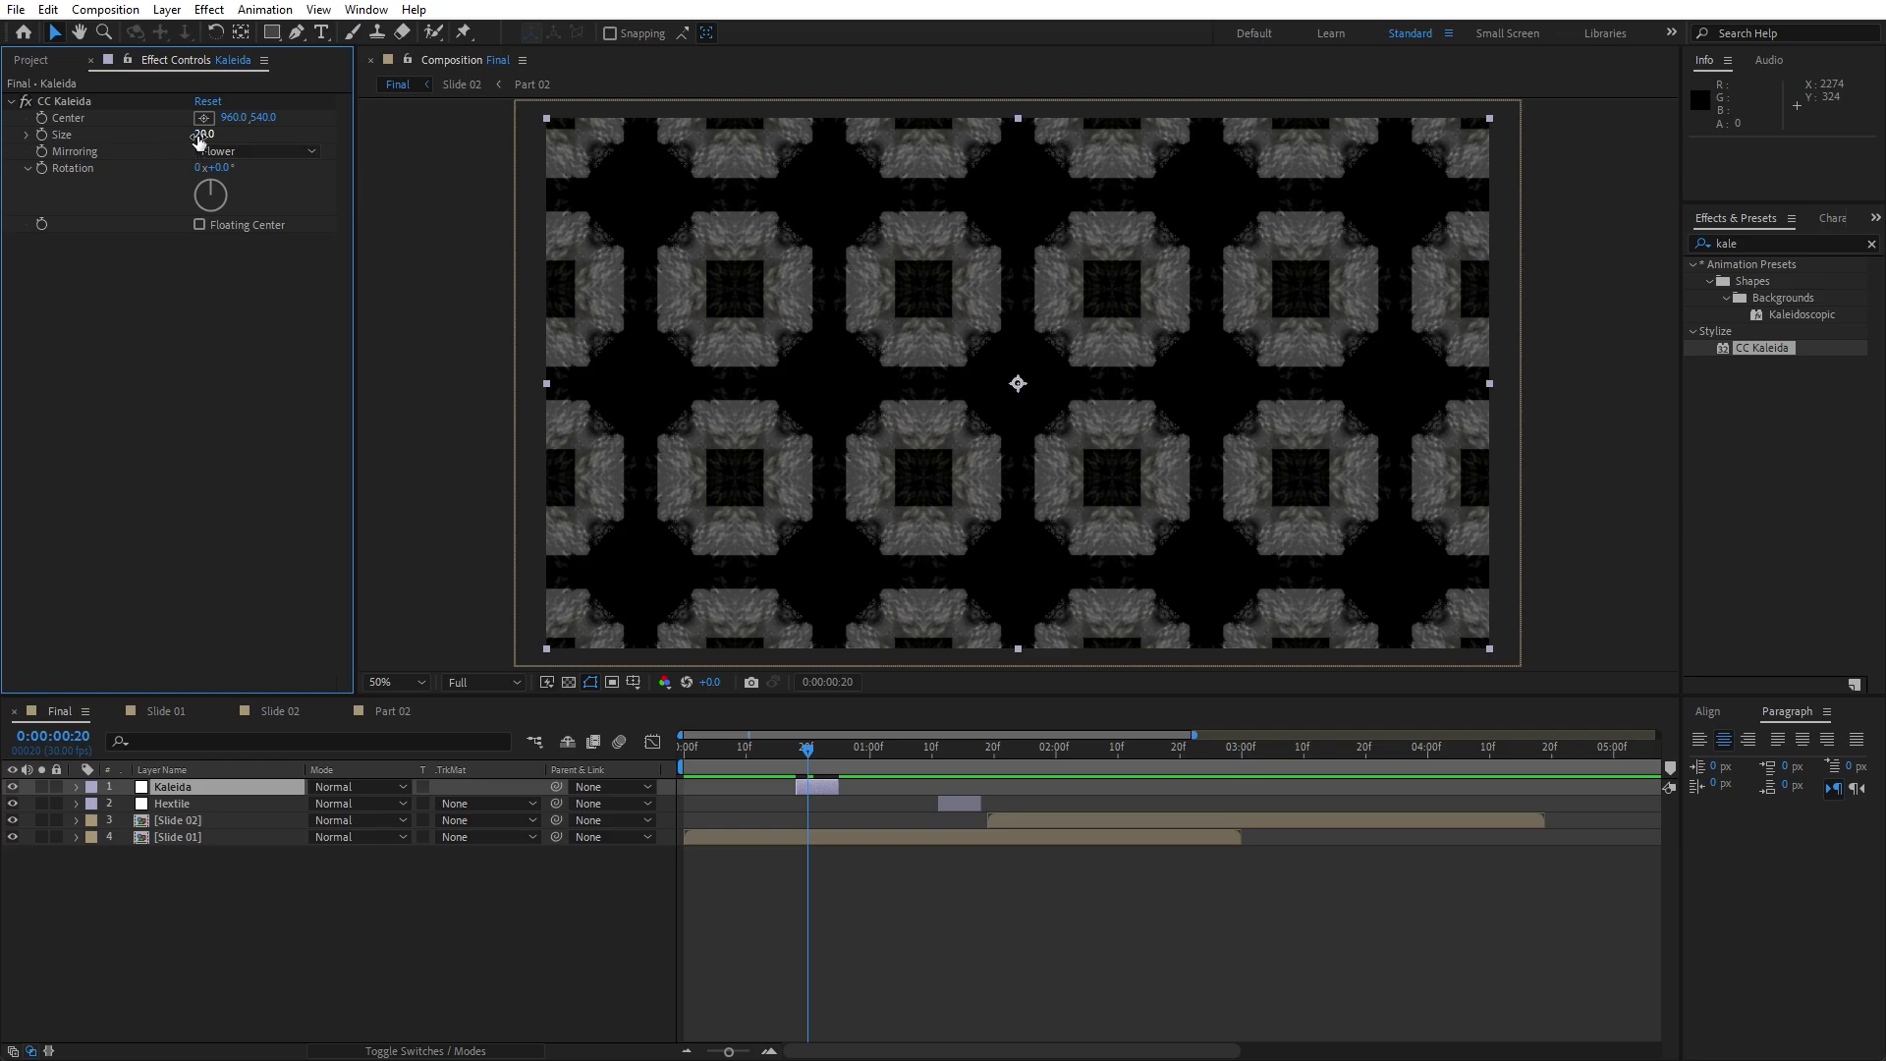
Set CC Kaleida's Size to 45, Mirroring to Wheel and Rotation to 29°, and shift the Kaleida layer to start at 0:00:00:29.
text(45)
key(Return)
click(239, 155)
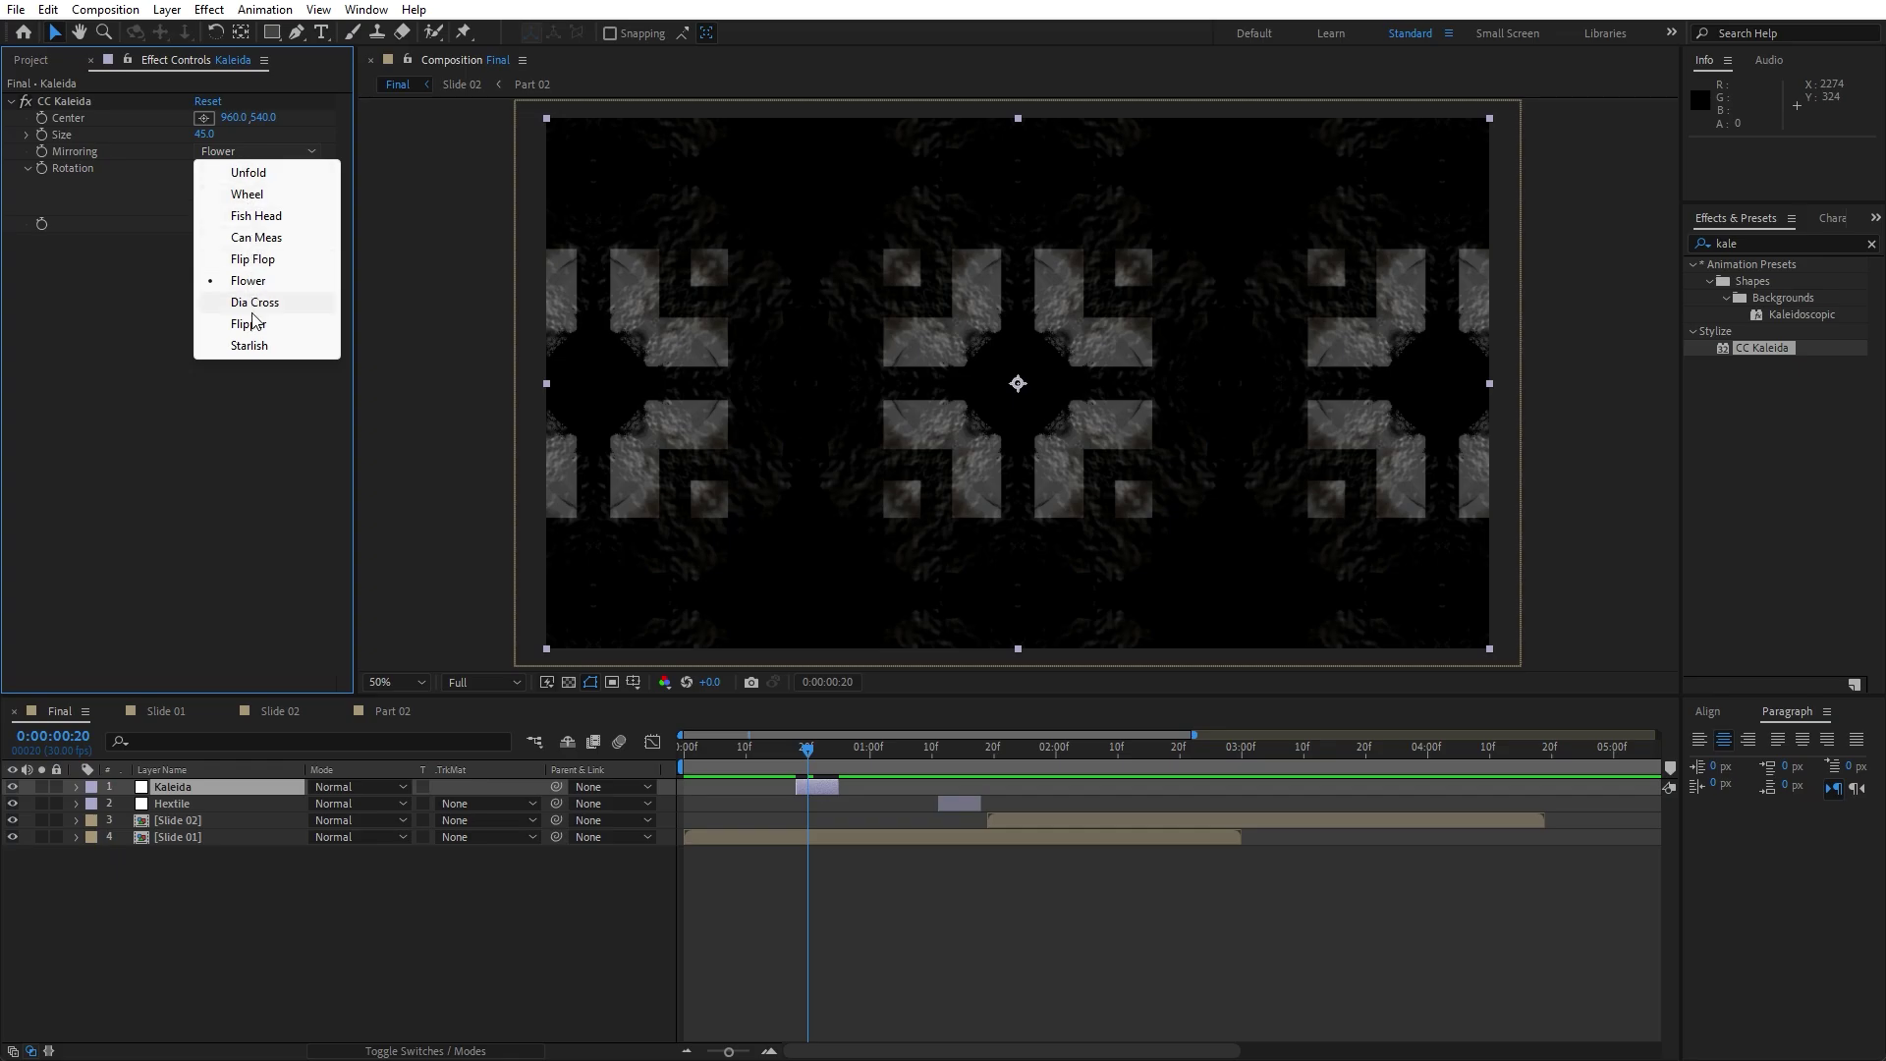
click(247, 194)
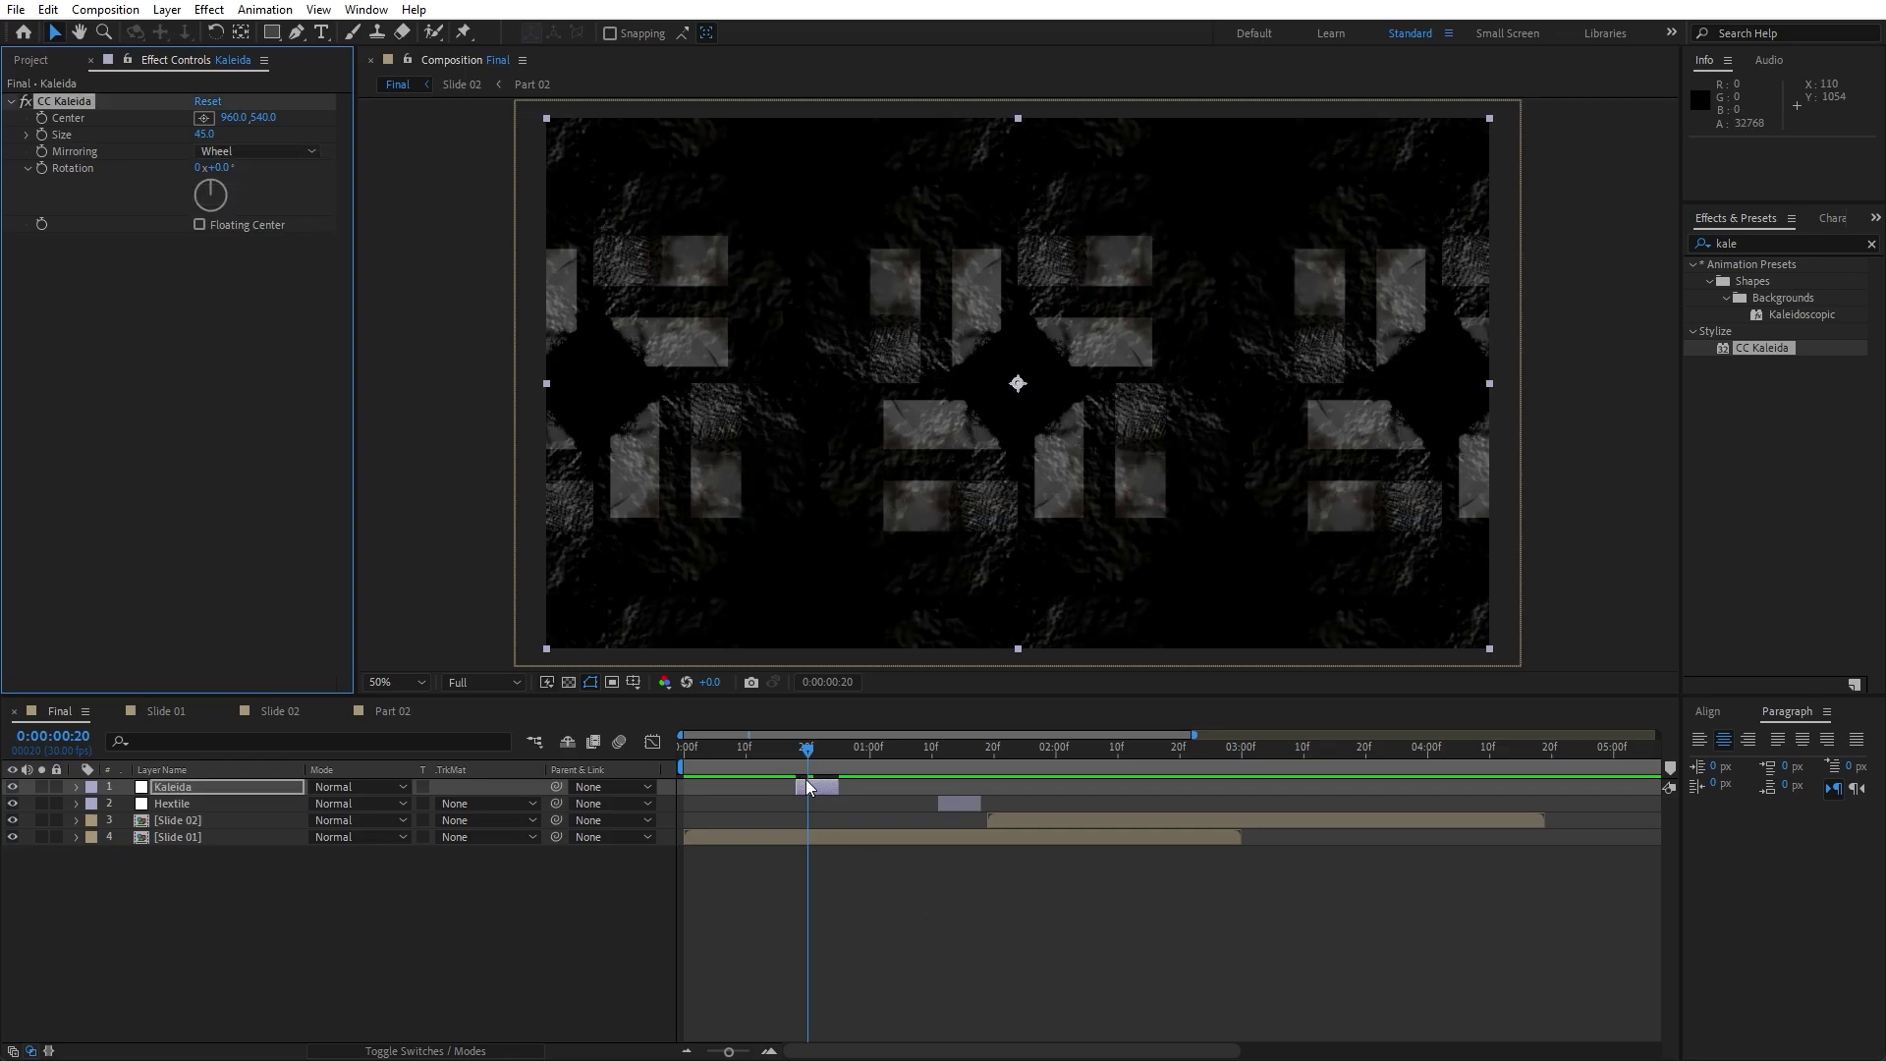
drag(790, 786, 882, 750)
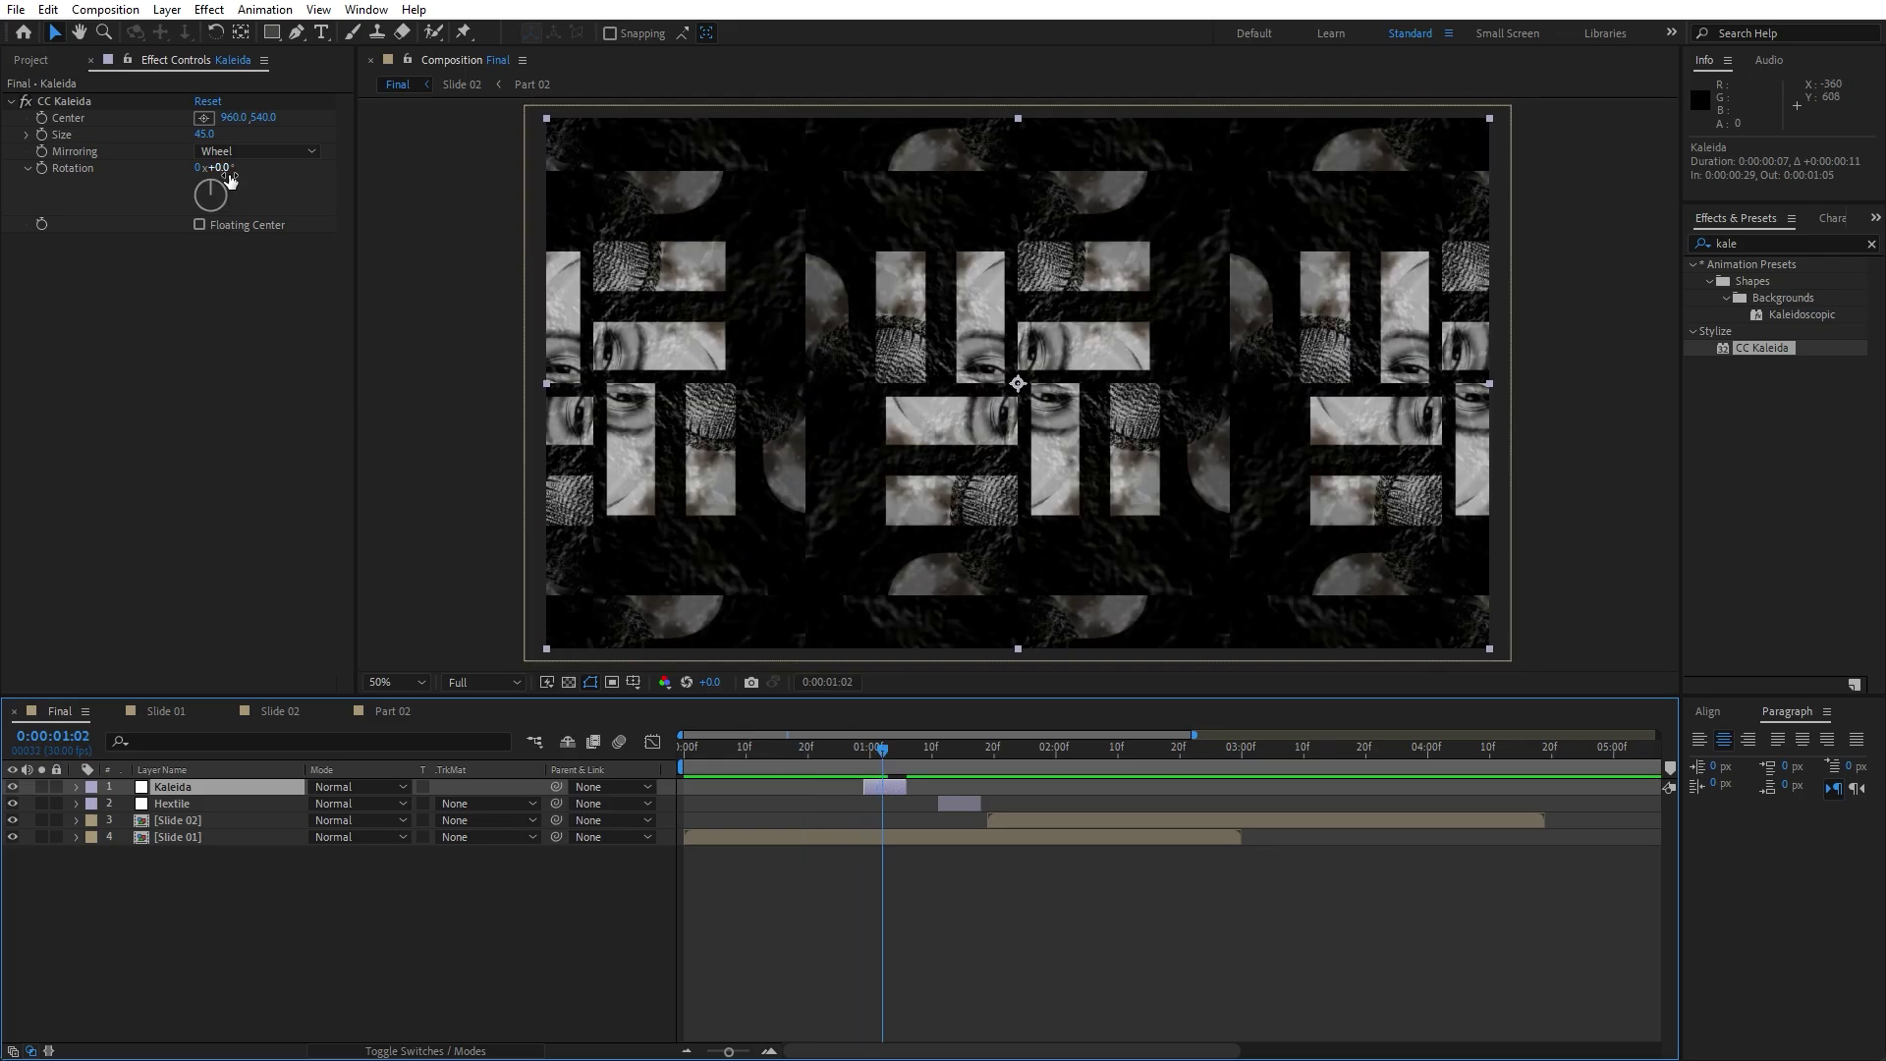
drag(231, 180, 260, 180)
Duplicate the Kaleida layer and shift the copy to start at 0:00:02:04.
key(ctrl+d)
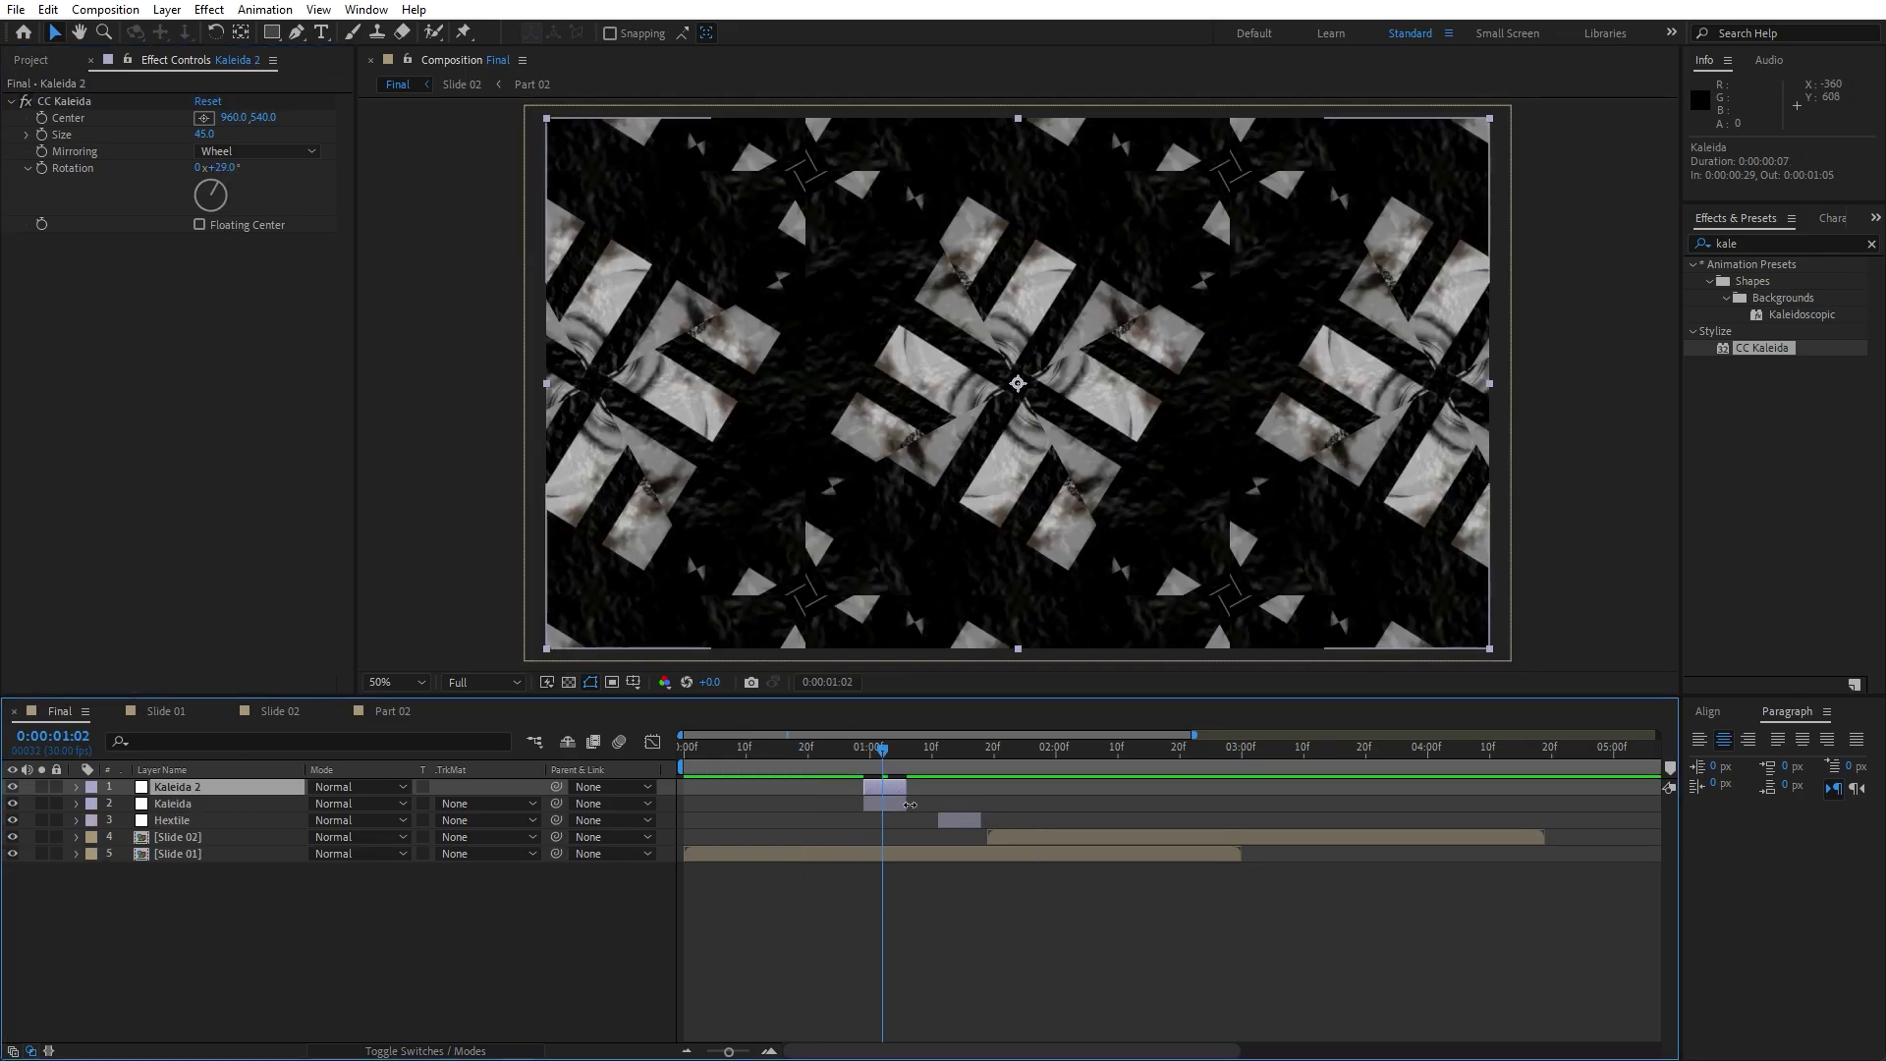
drag(918, 786, 1106, 754)
Reset the Kaleida 2 layer's CC Kaleida effect, with Mirroring set to Fish Head and Size to 32.8.
click(208, 101)
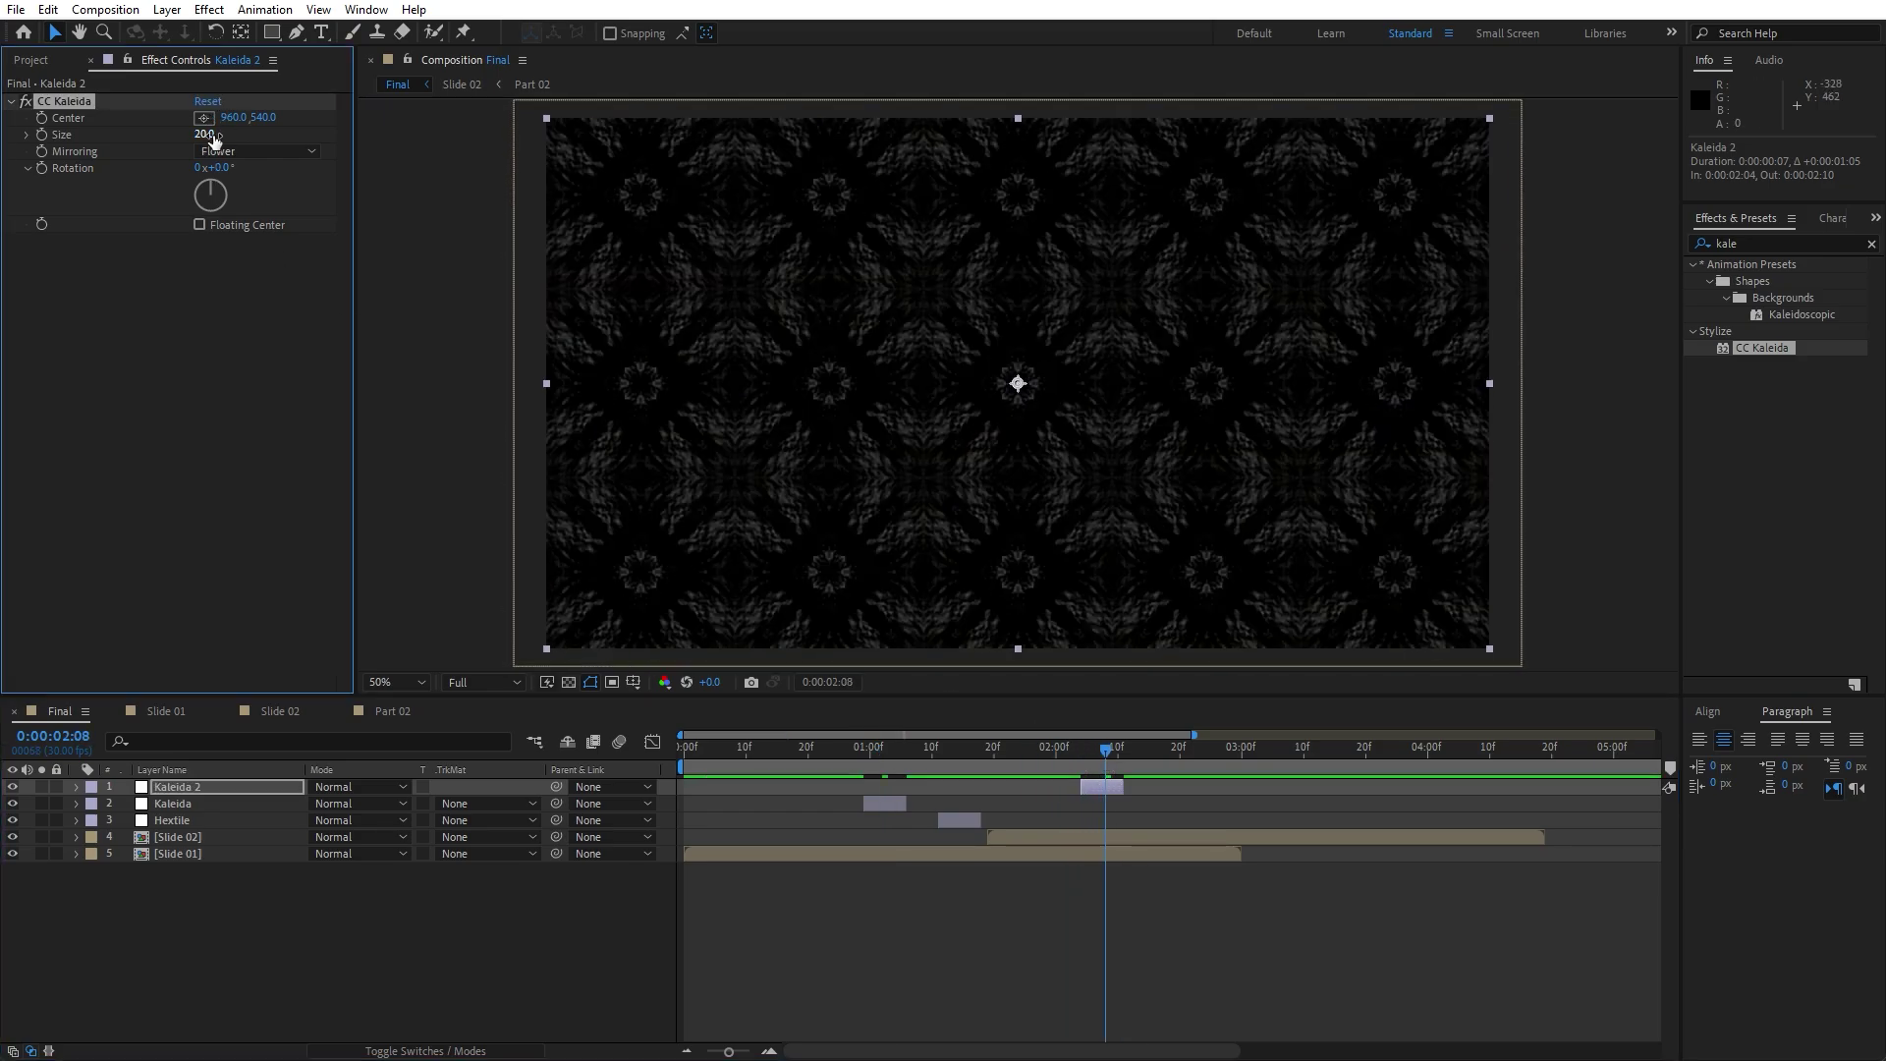
click(222, 151)
click(252, 224)
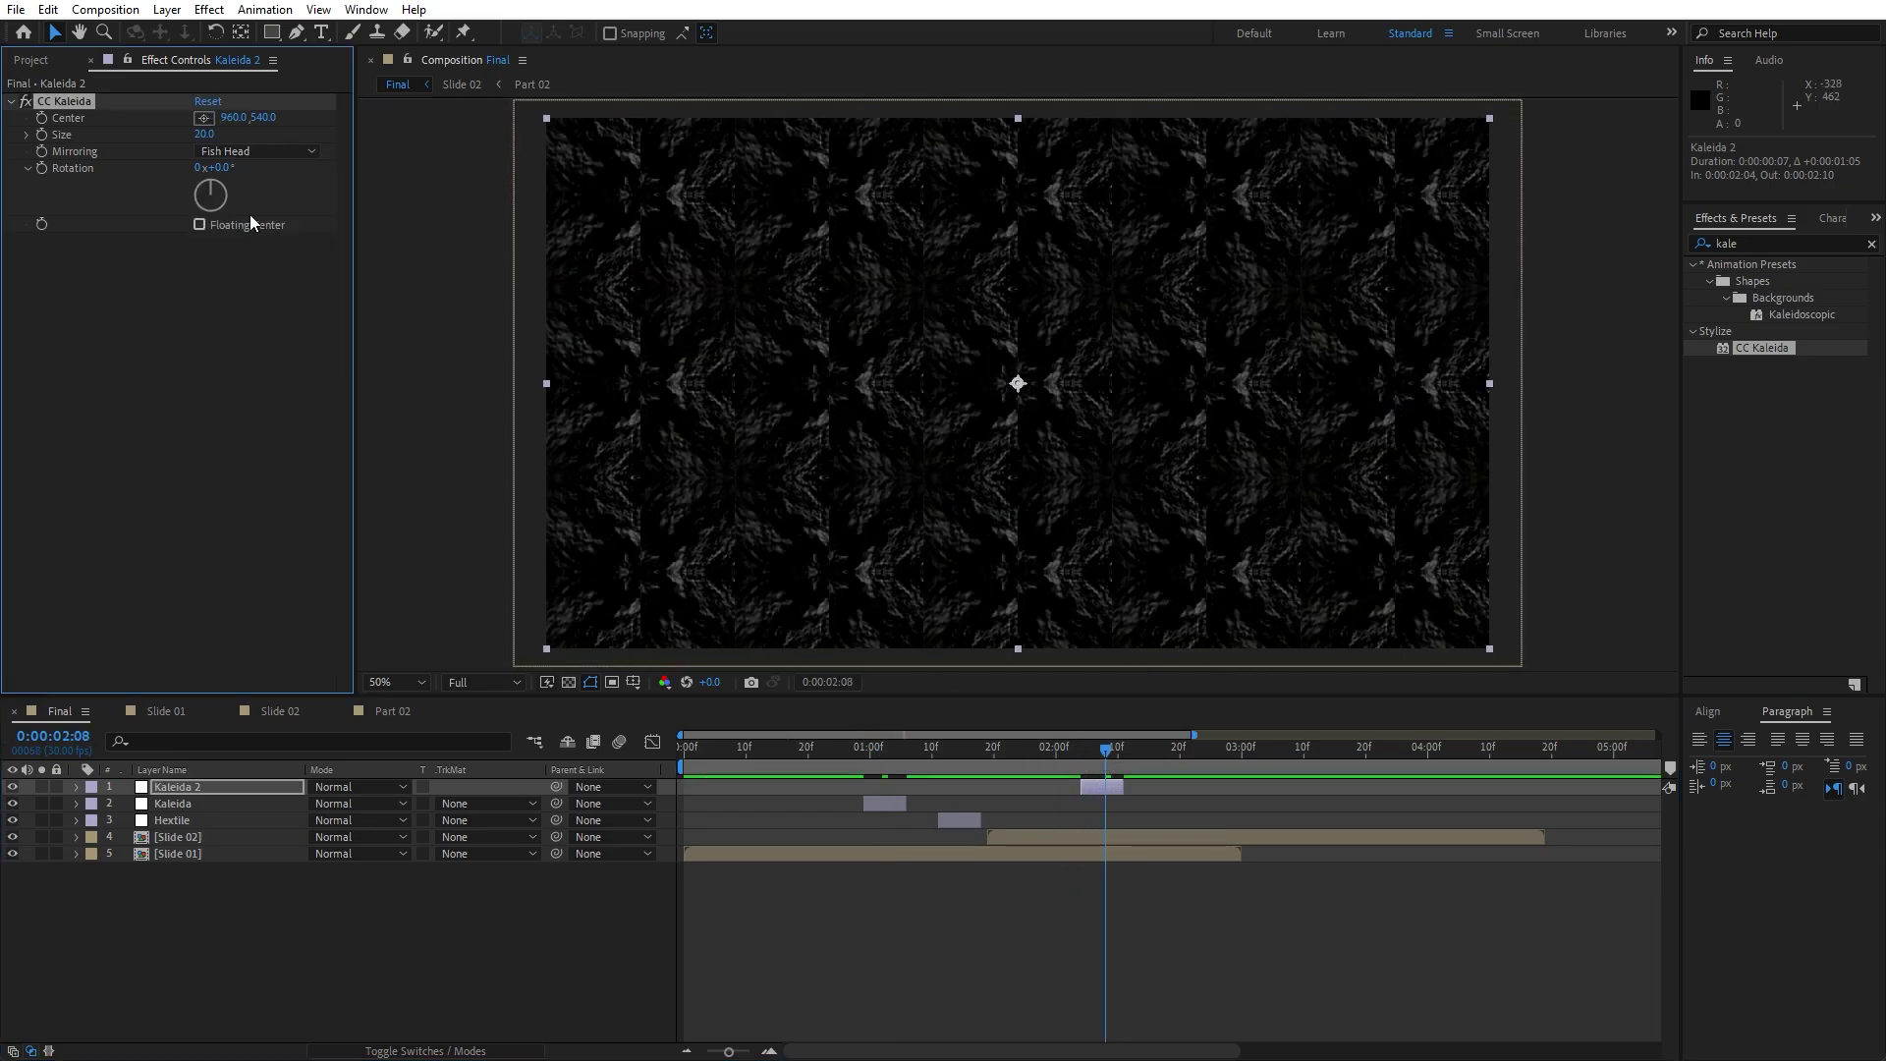
drag(204, 134, 265, 134)
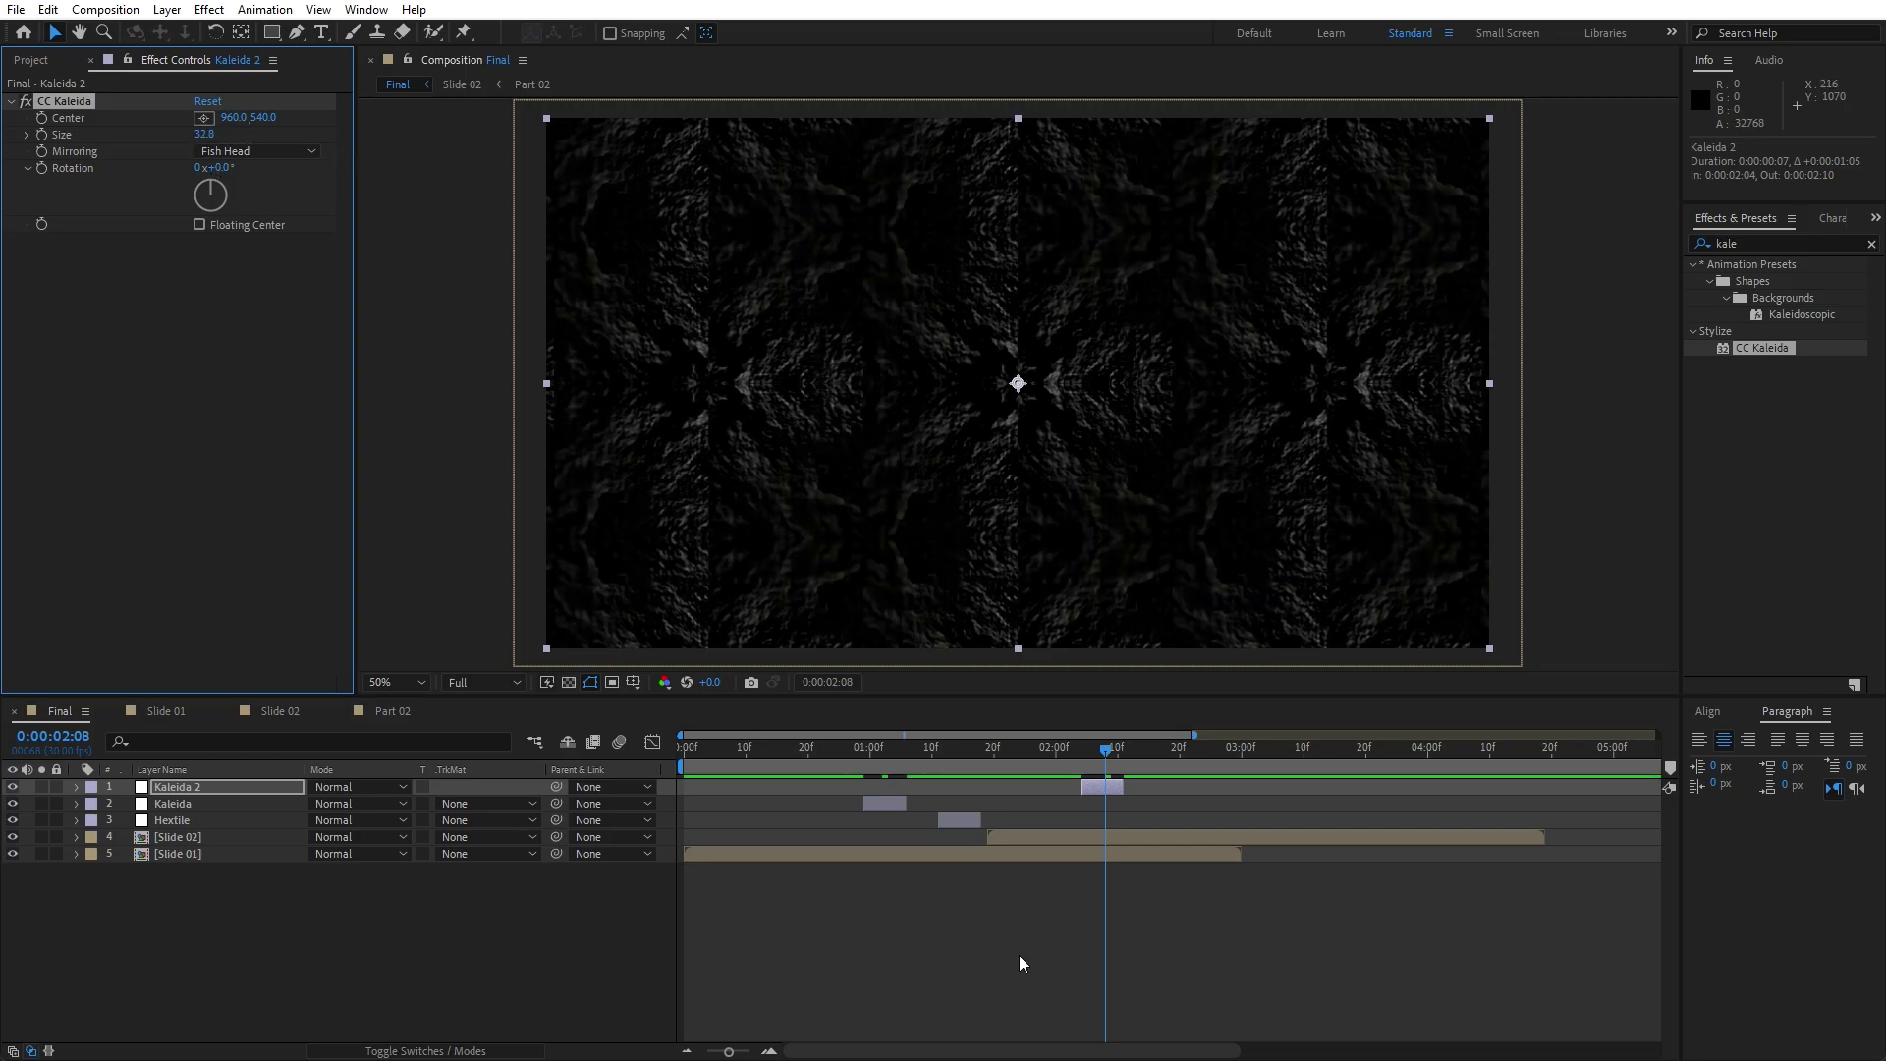
Shift the Kaleida 2 layer to start at 0:00:02:21 and preview the composition.
drag(1100, 786, 1205, 759)
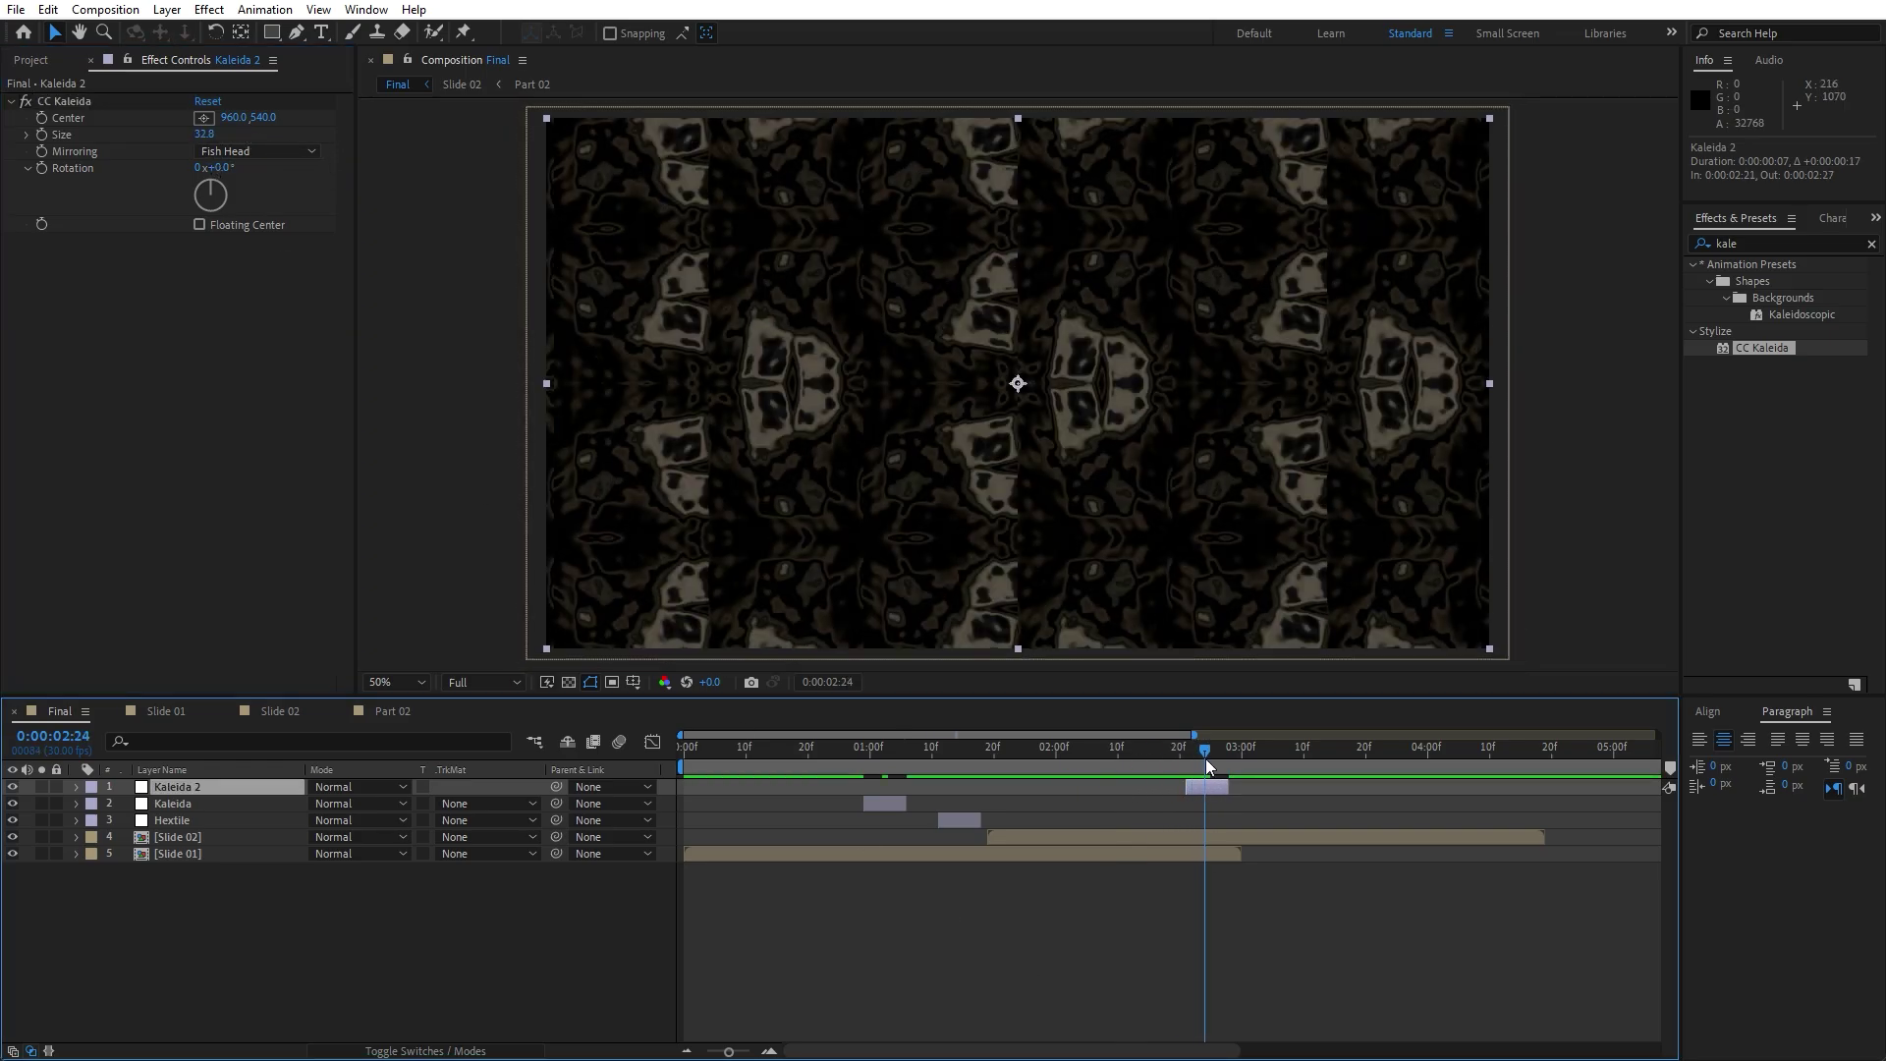
key(space)
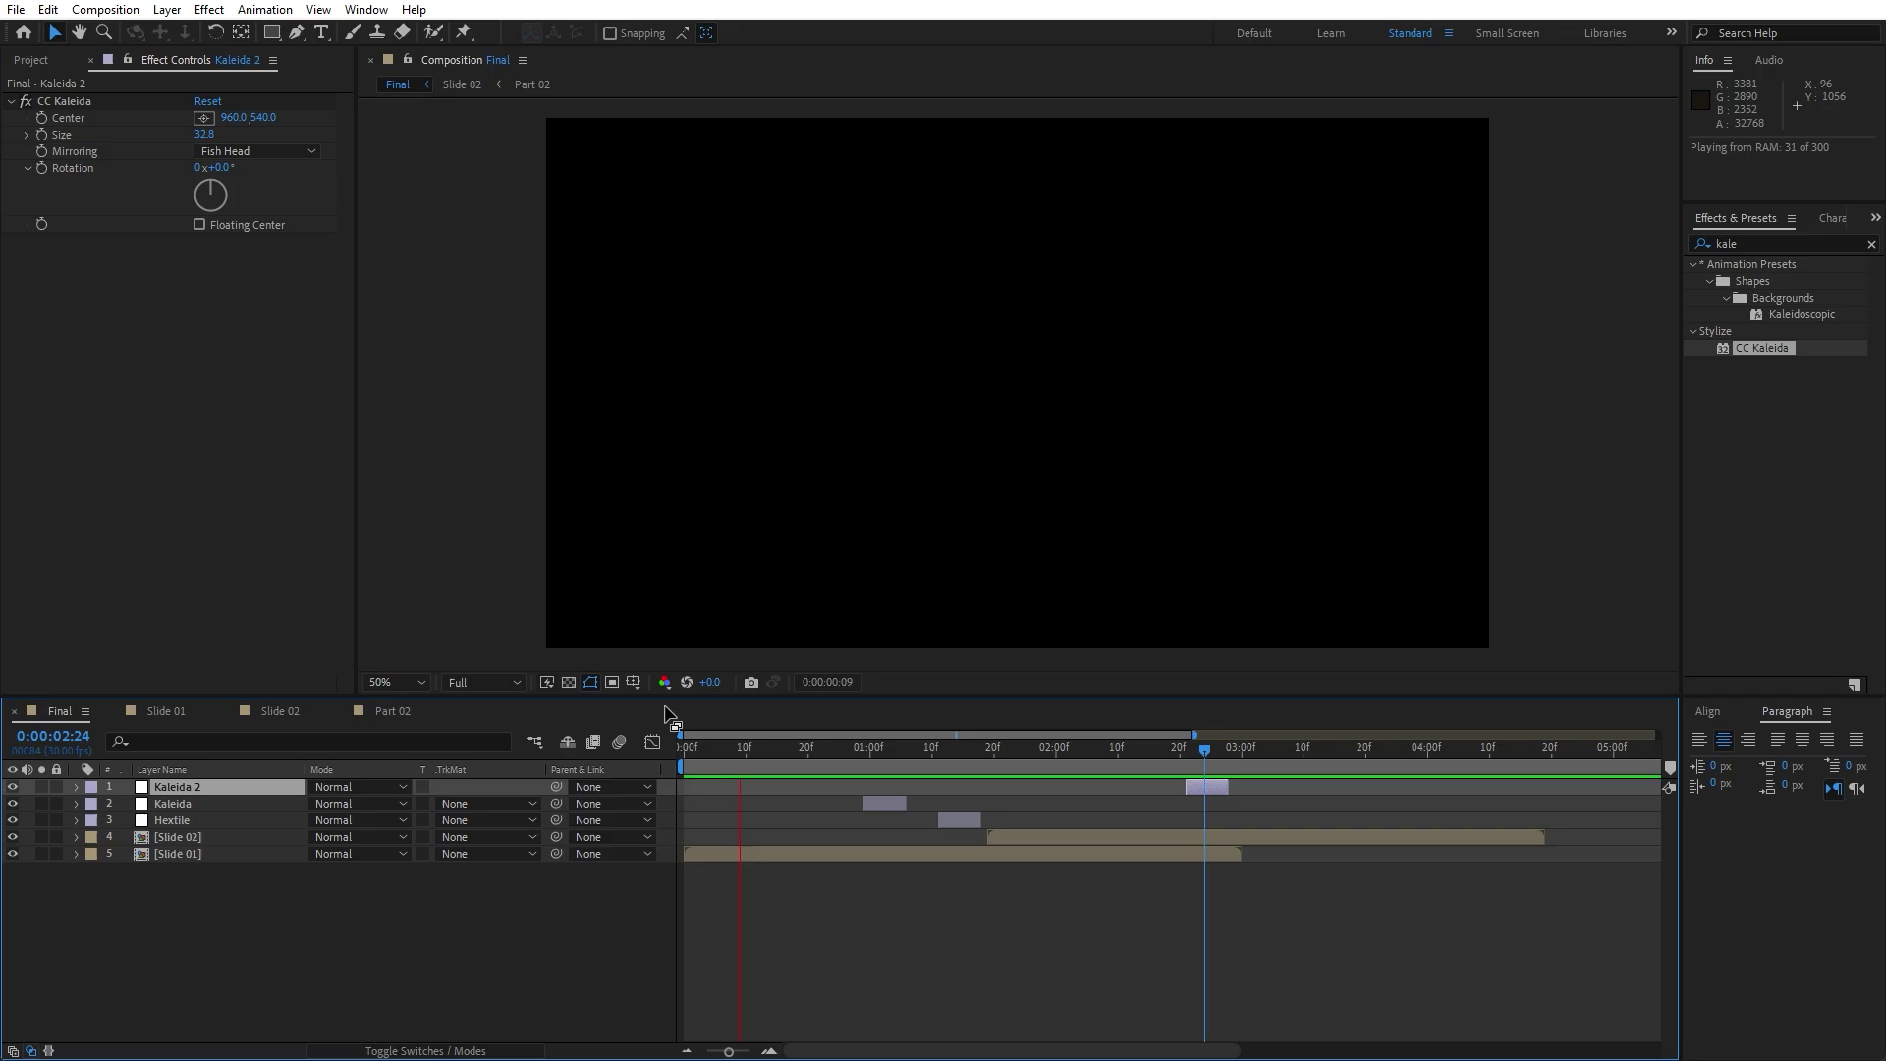
click(951, 763)
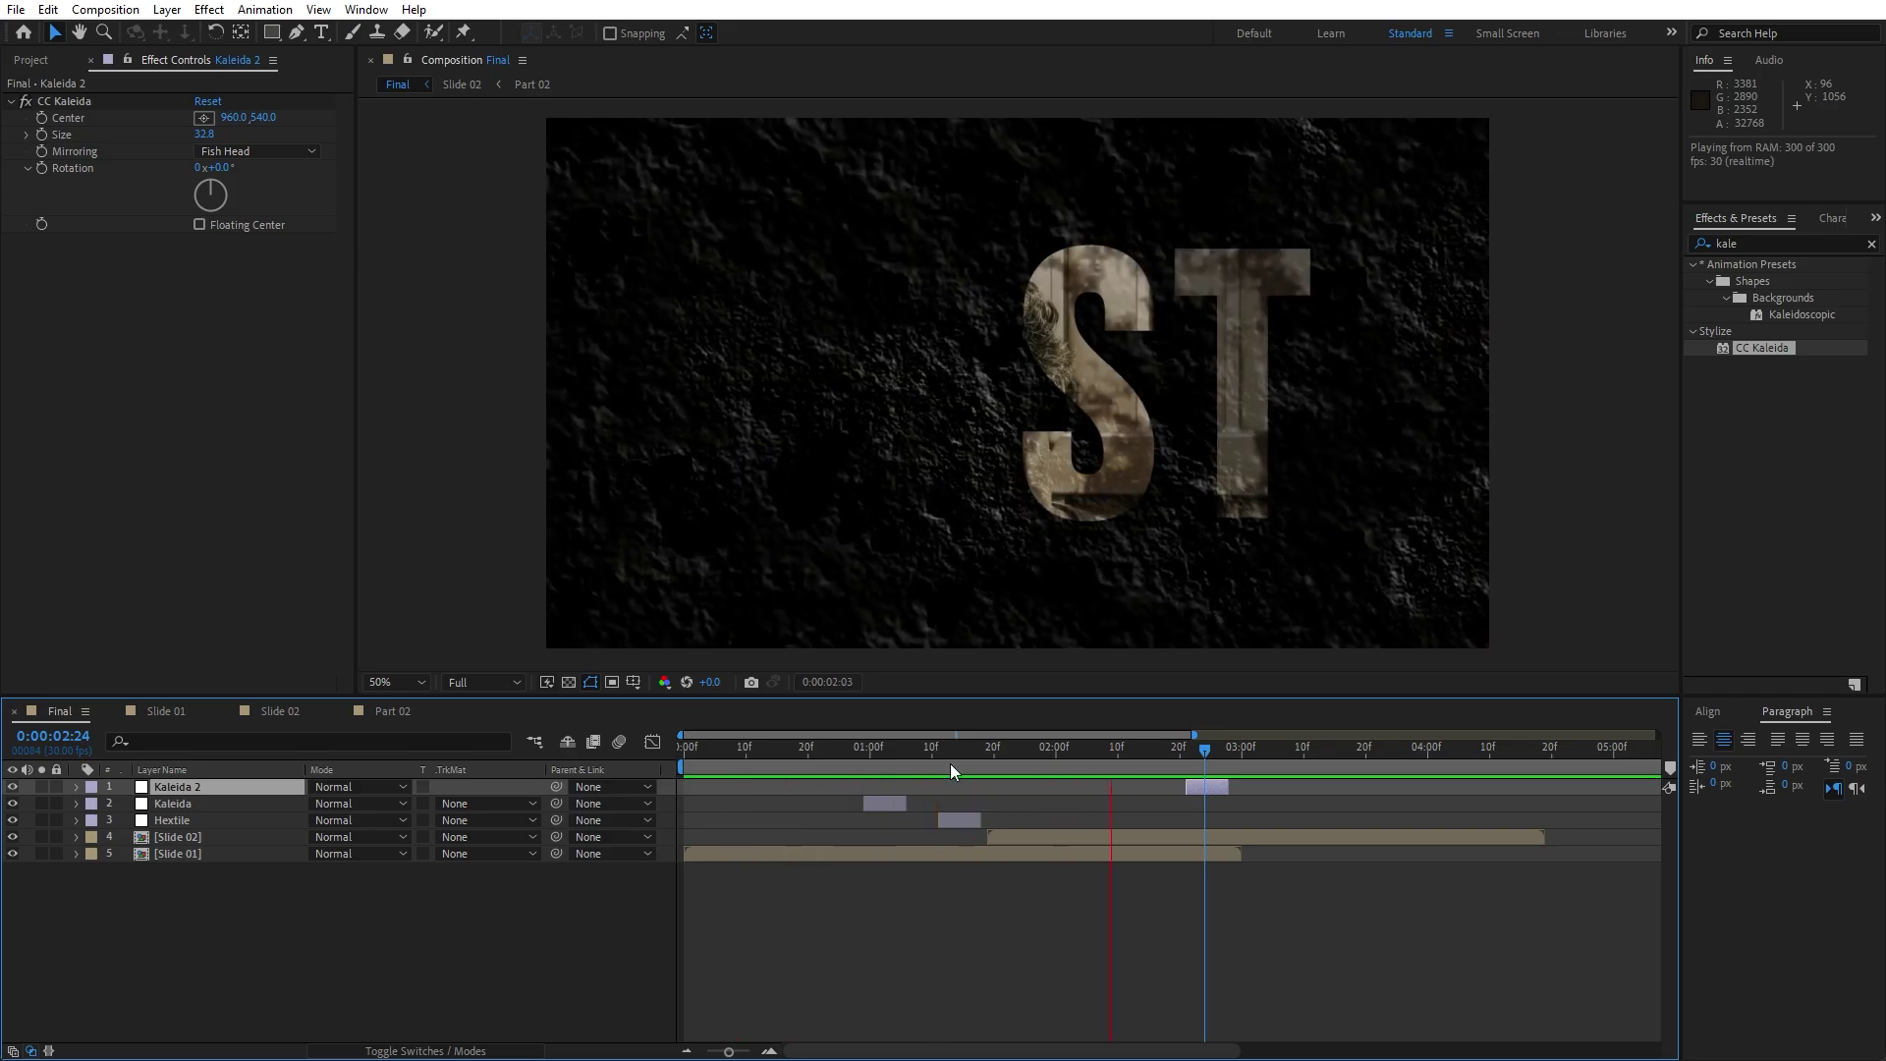
Duplicate the Hextile layer and shift the copy to start at 0:00:02:01.
click(190, 823)
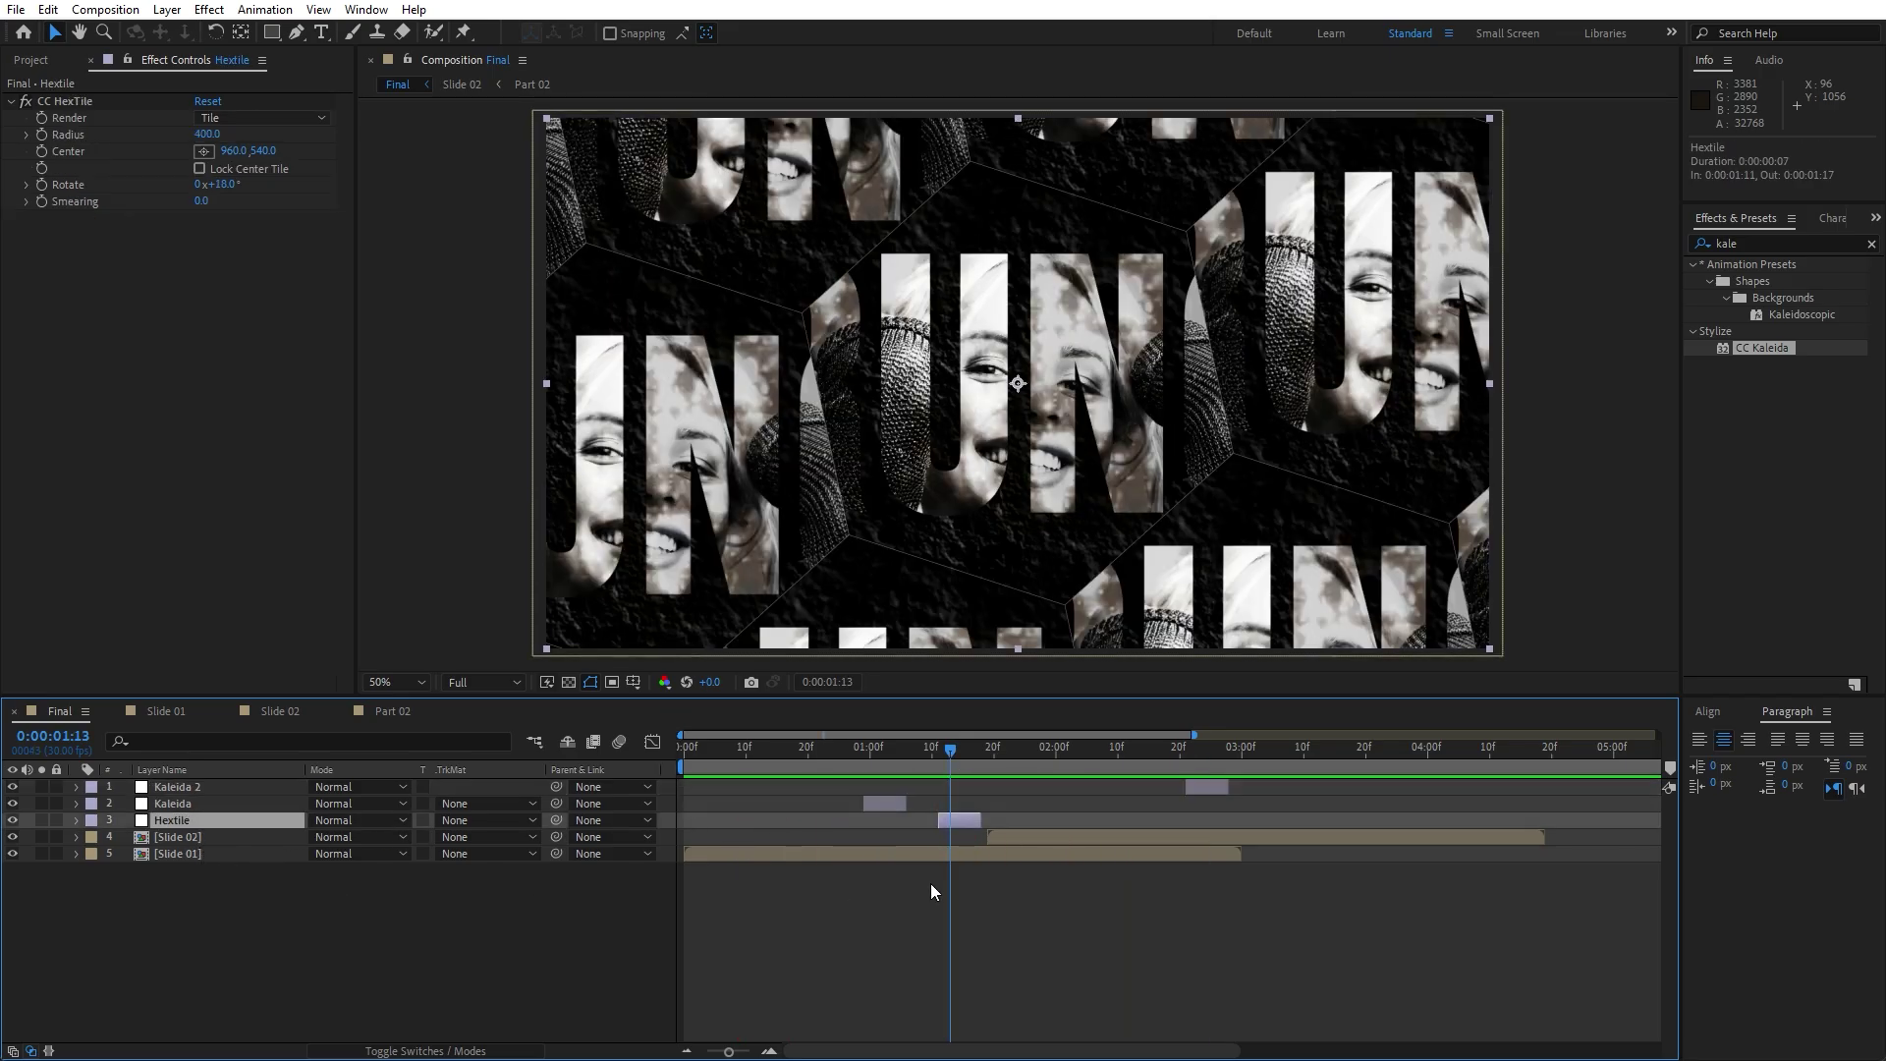
key(ctrl+d)
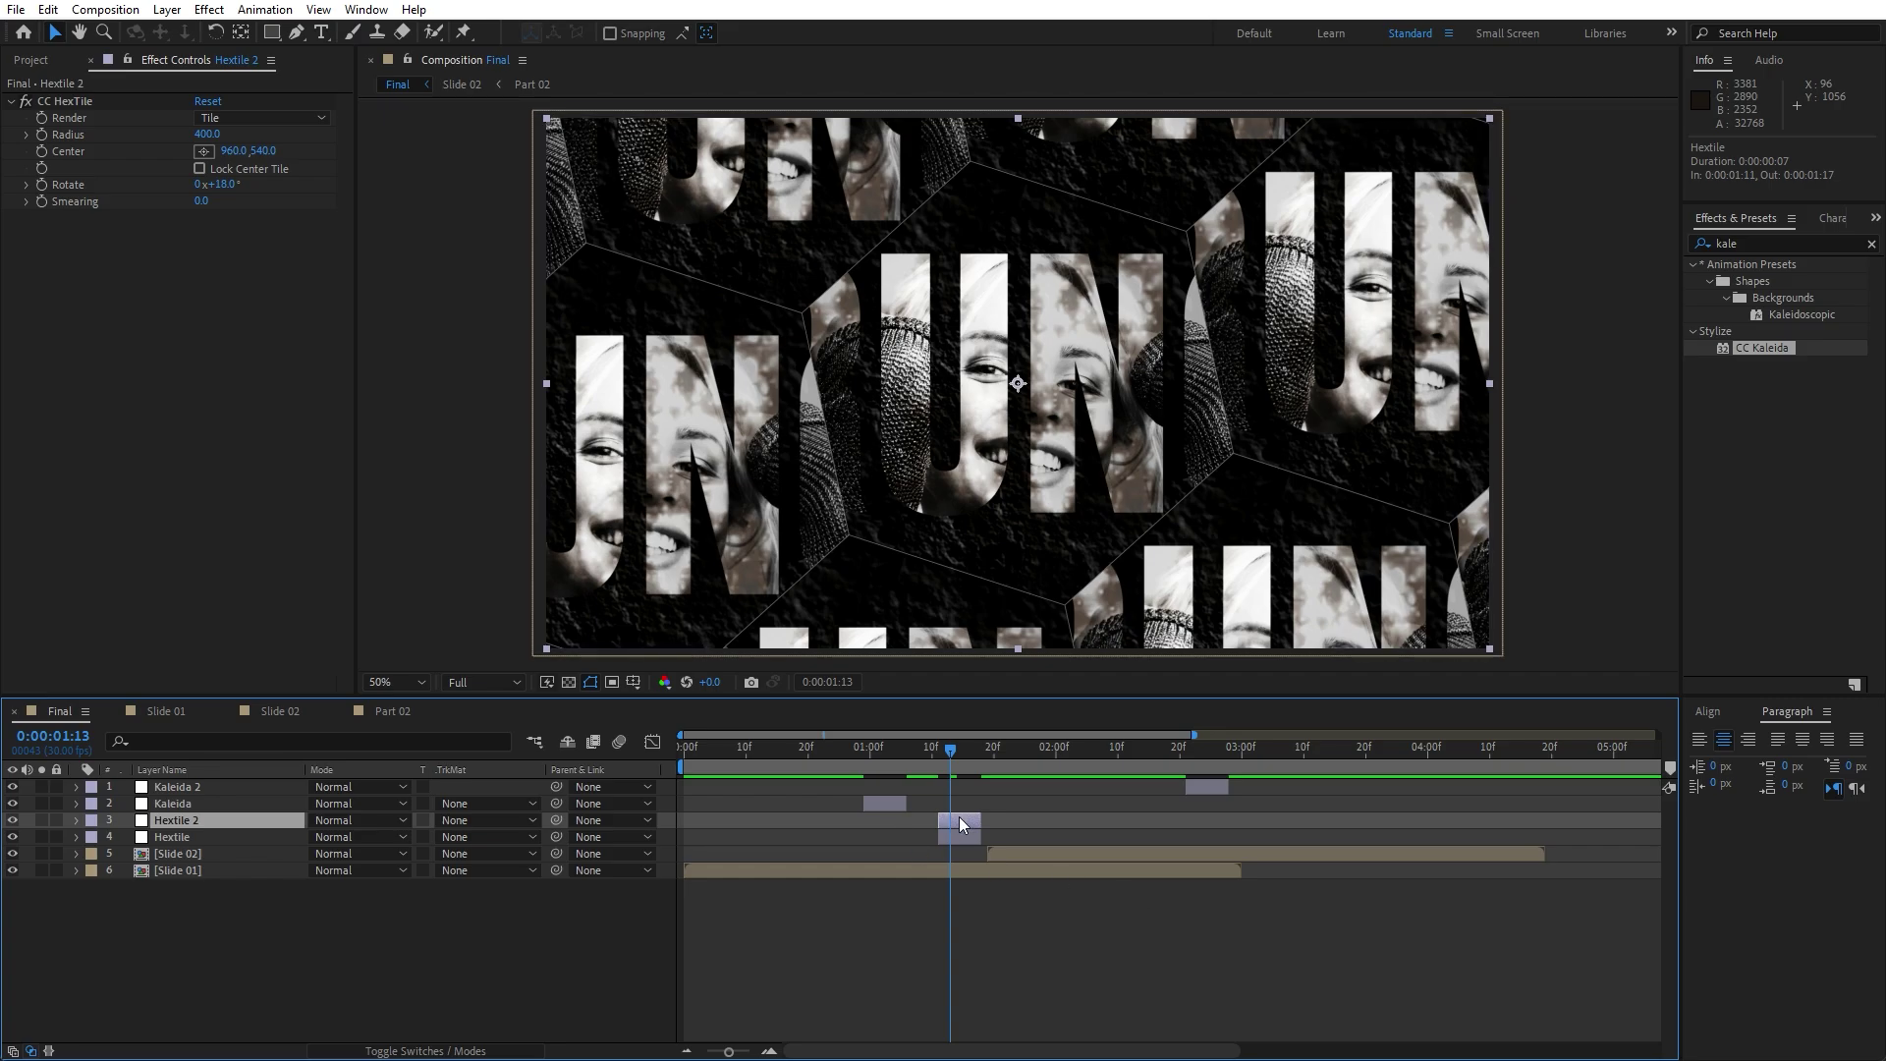
drag(959, 819, 1081, 822)
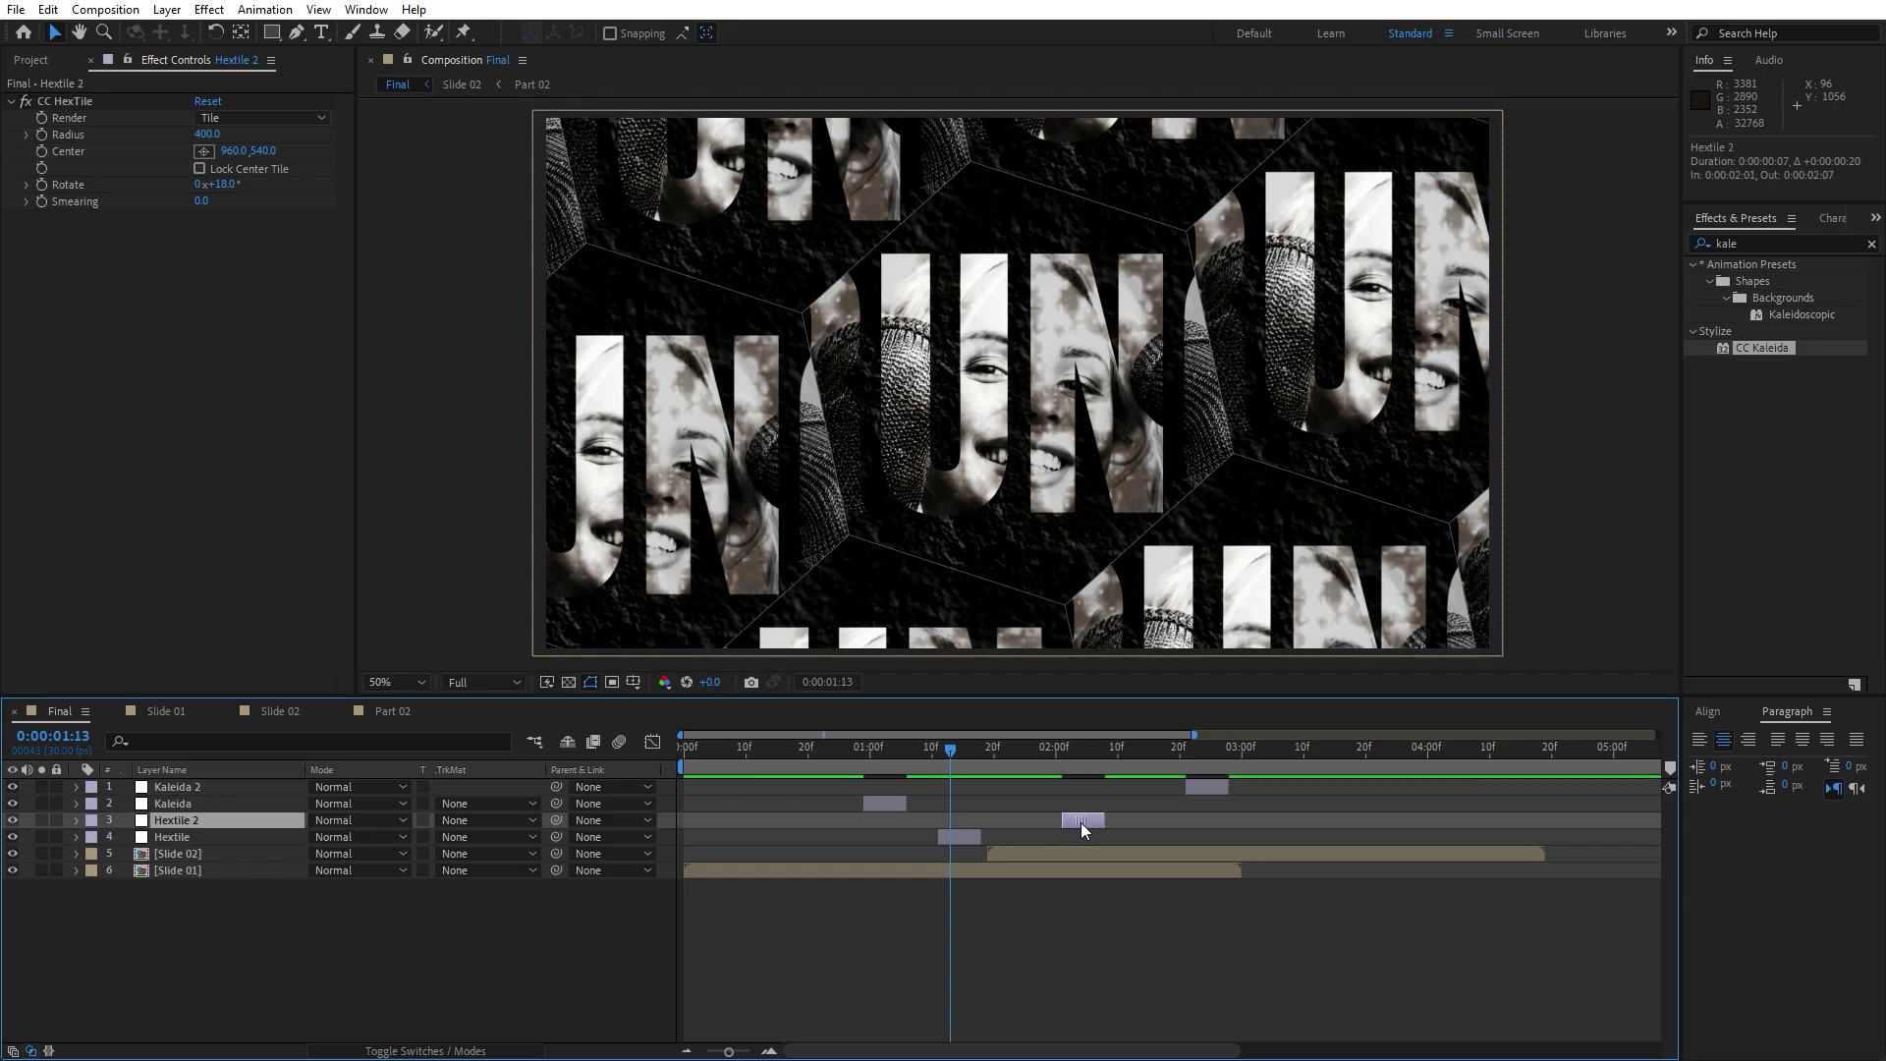
Try deleting the Kaleida 2 layer, preview the composition without it, and undo the deletion.
click(203, 790)
key(Delete)
key(space)
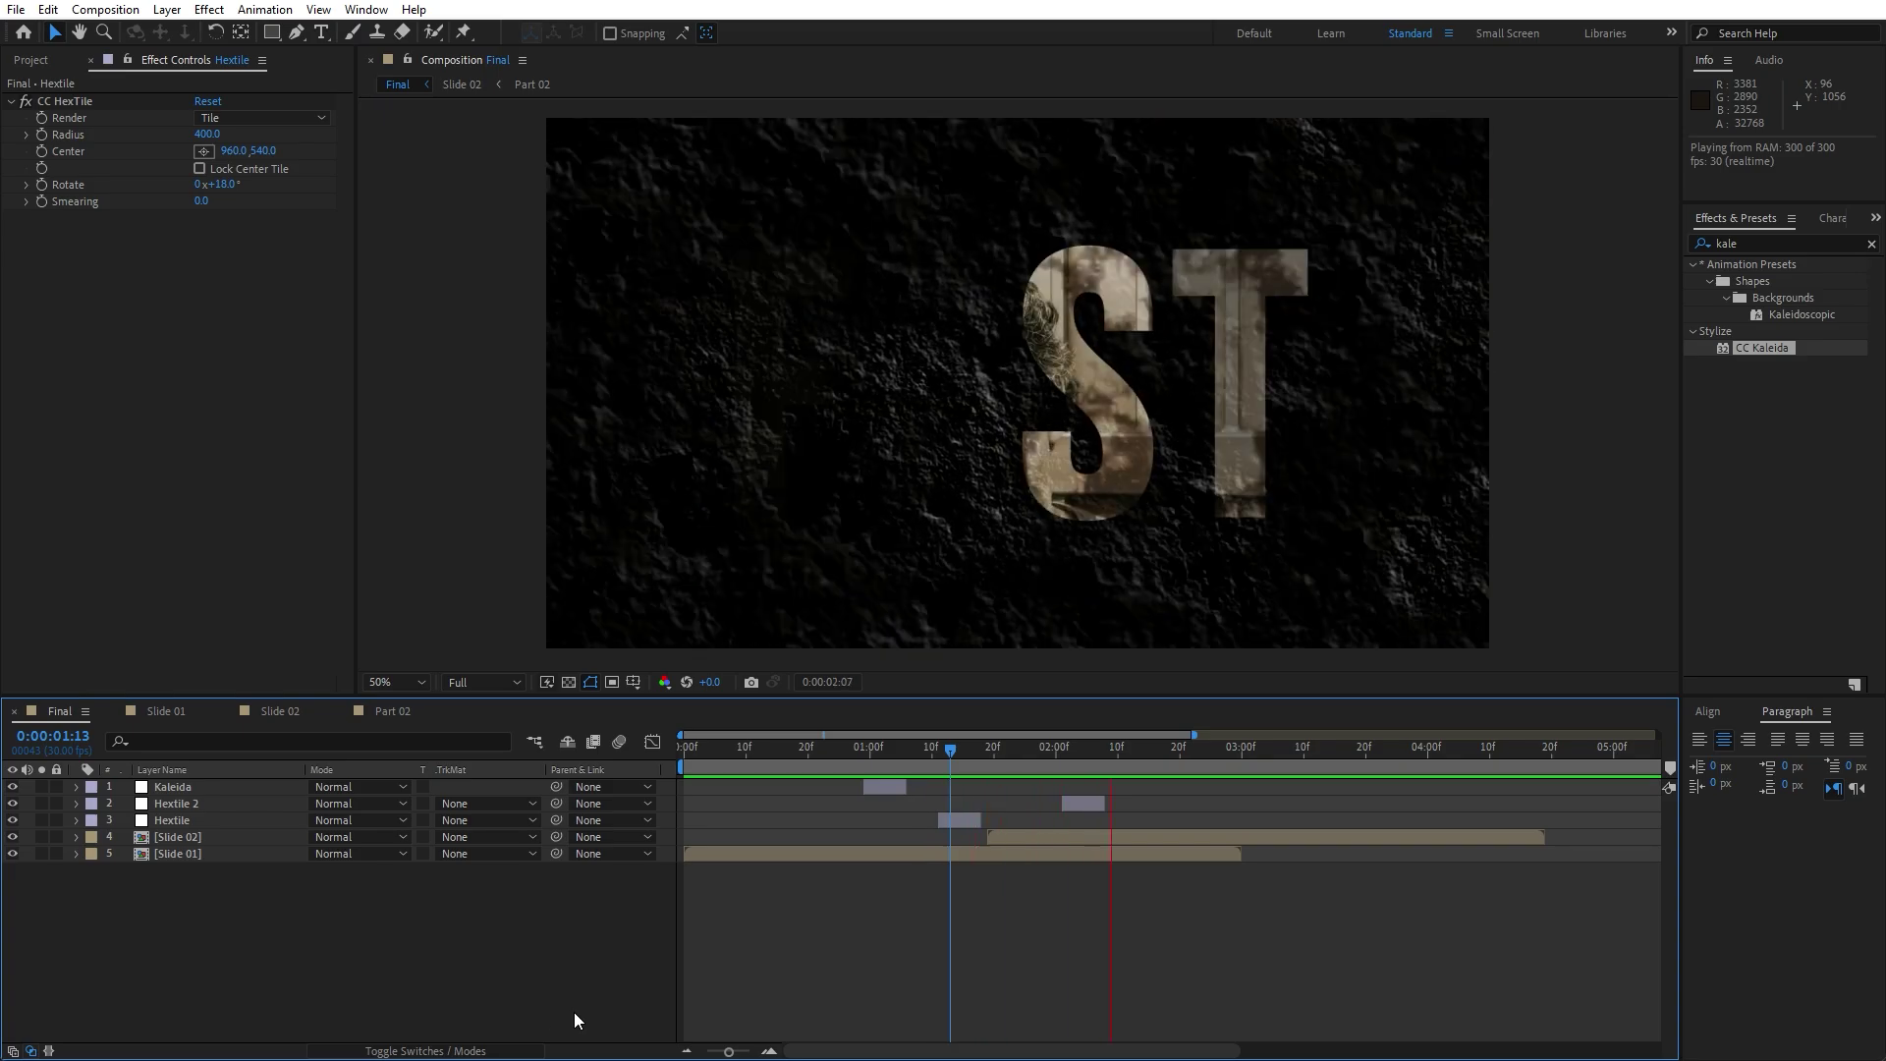
click(994, 762)
key(space)
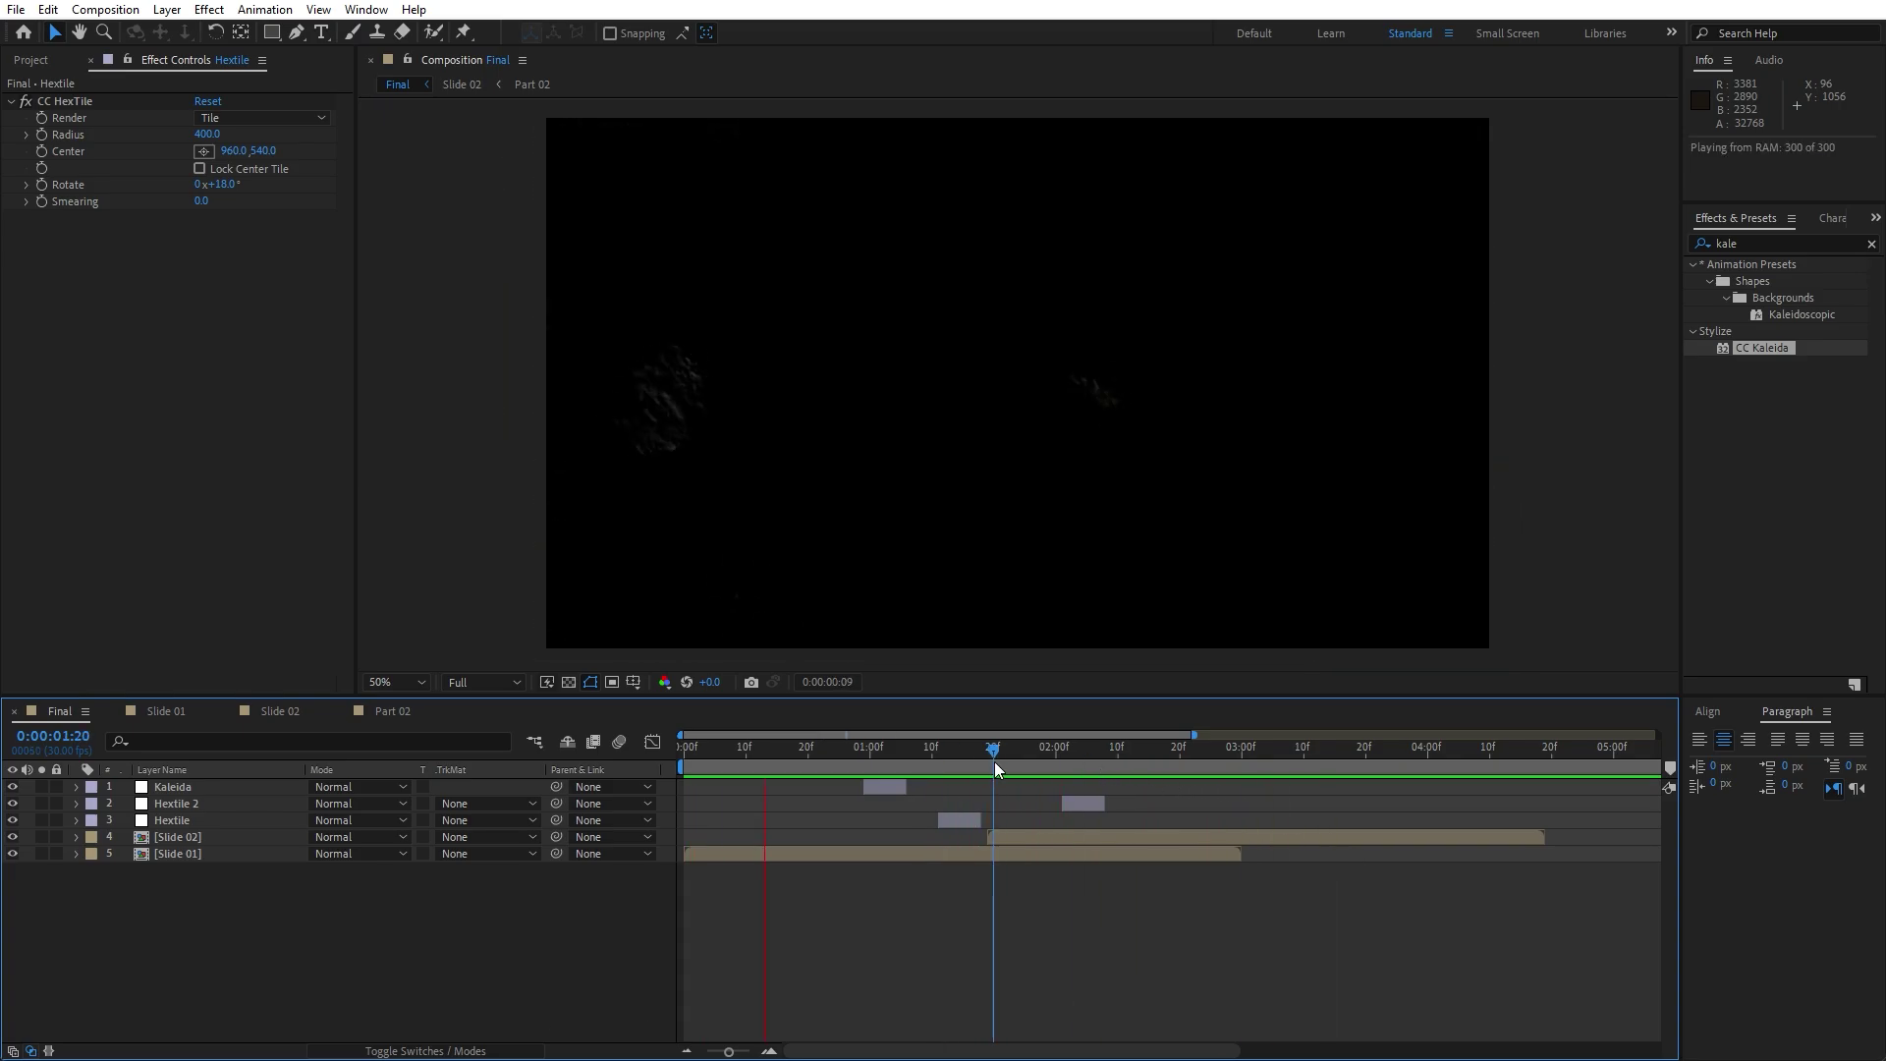
key(ctrl+z)
key(ctrl+z)
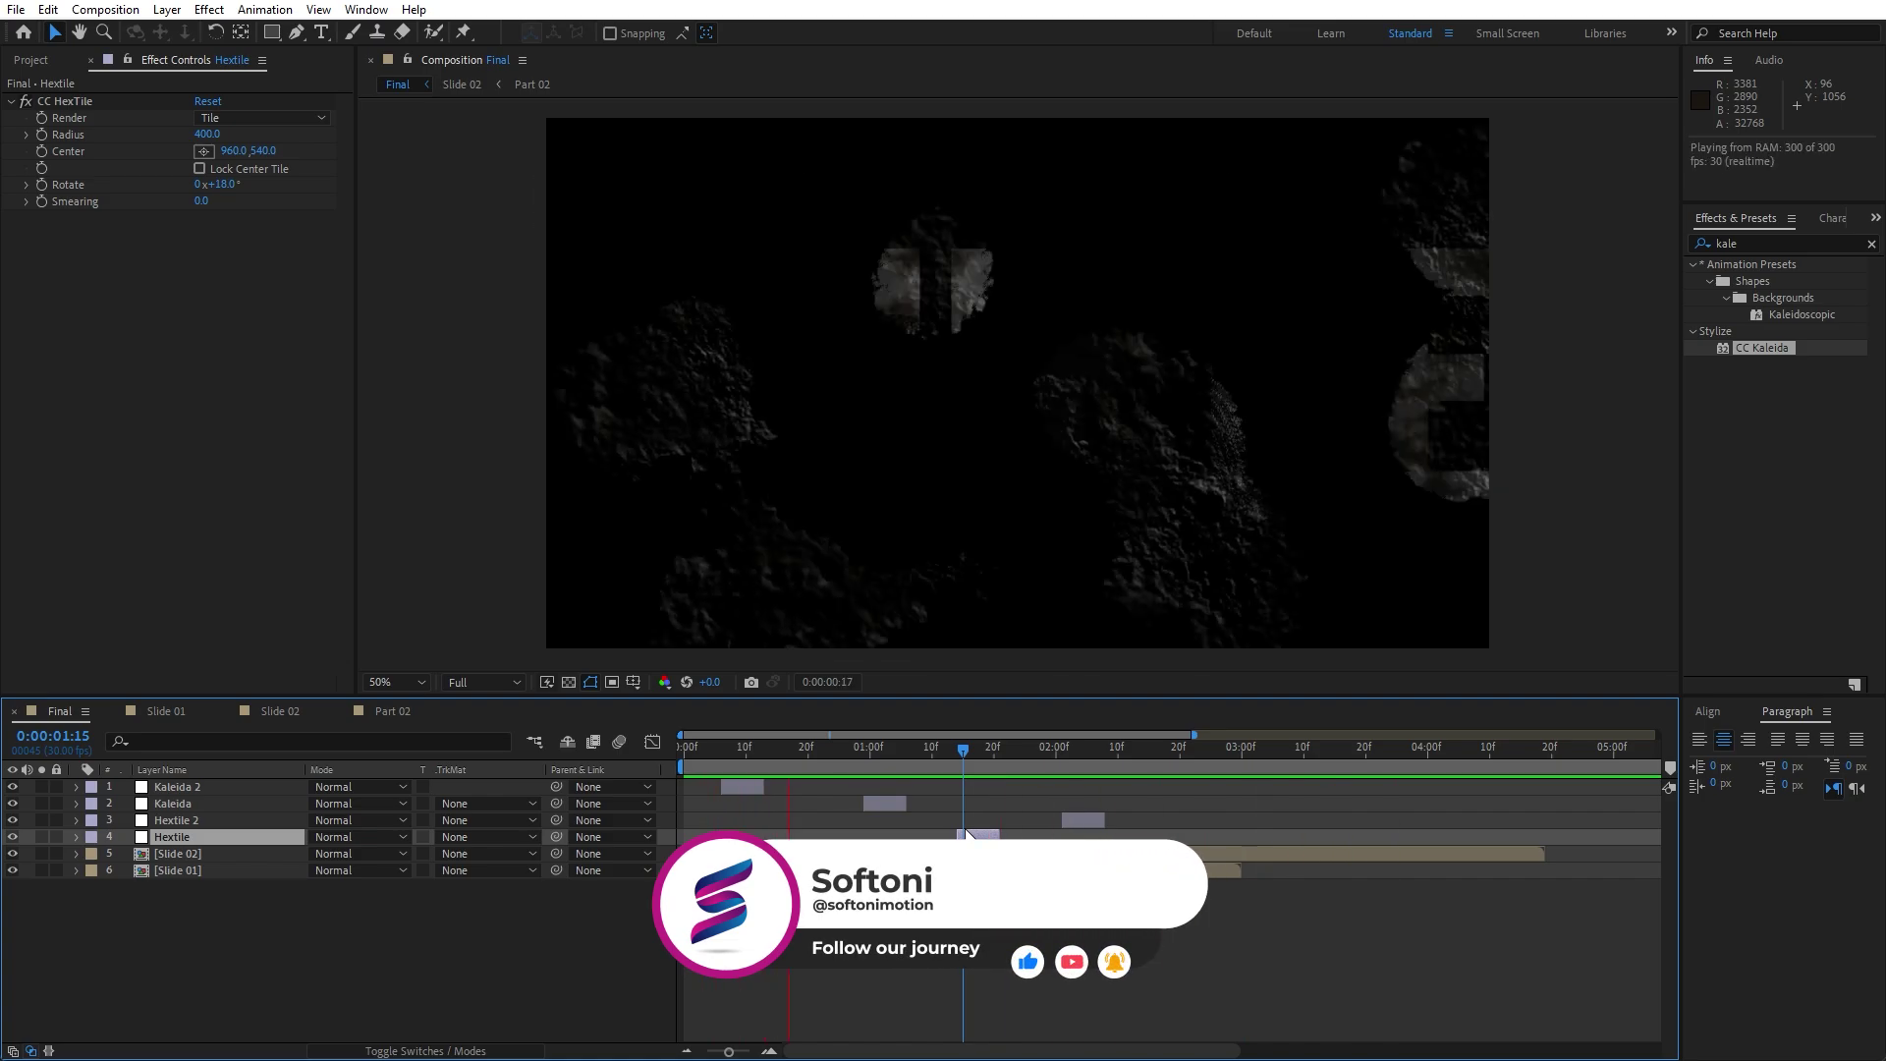
Play back the Final composition to review the timing of the HexTile and kaleidoscope glitches across both slides.
click(932, 752)
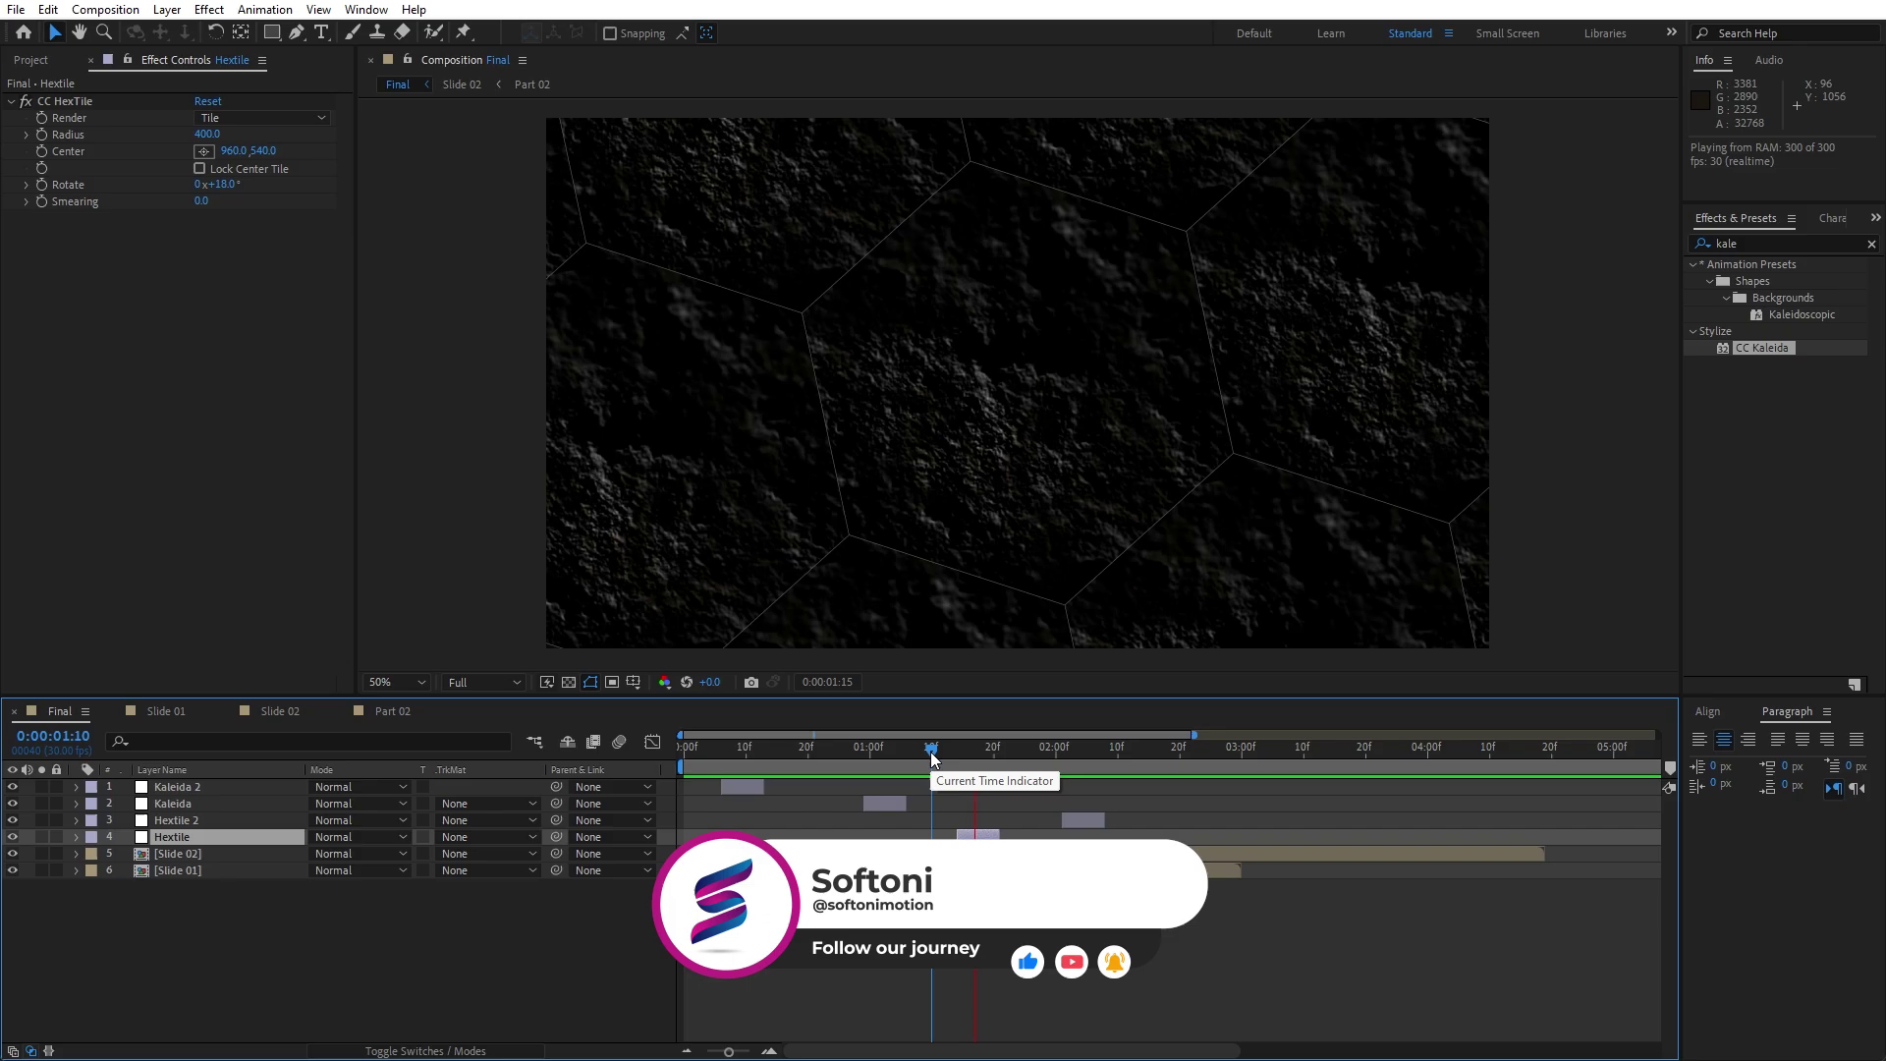
key(space)
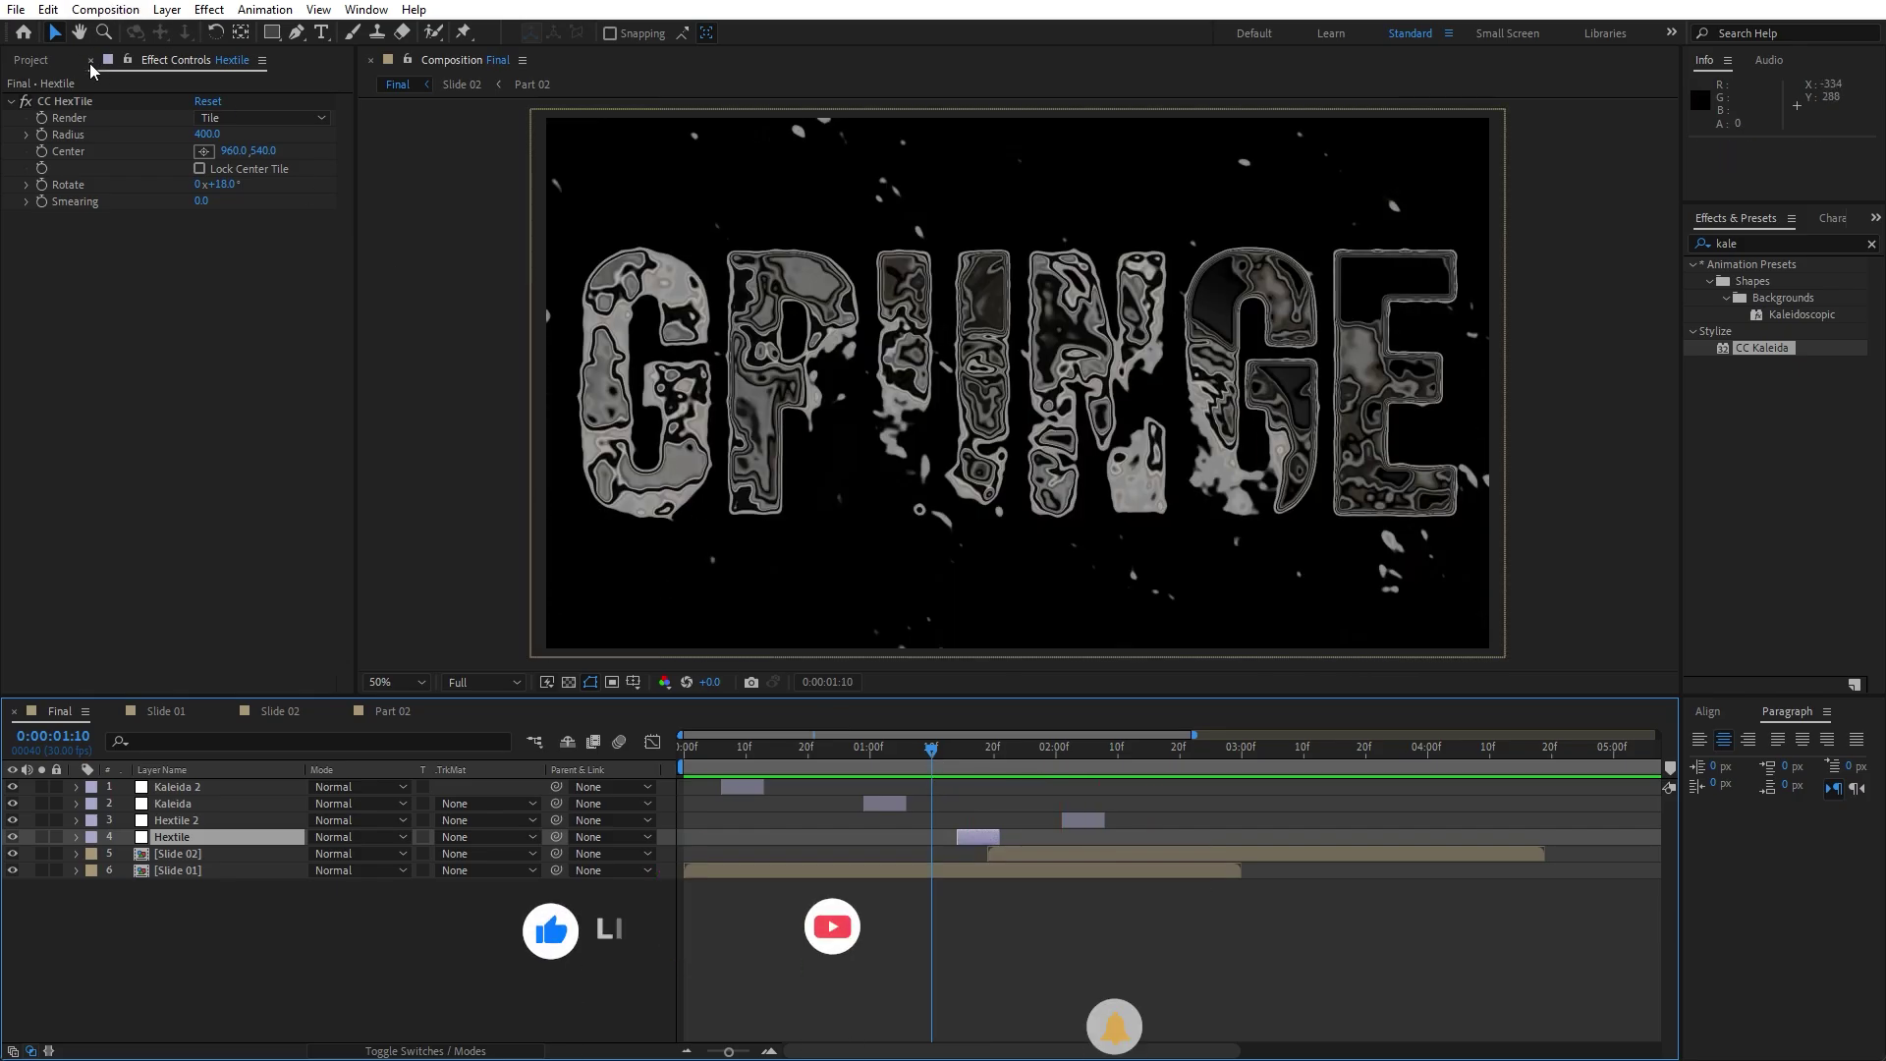
key(F3)
click(906, 764)
key(space)
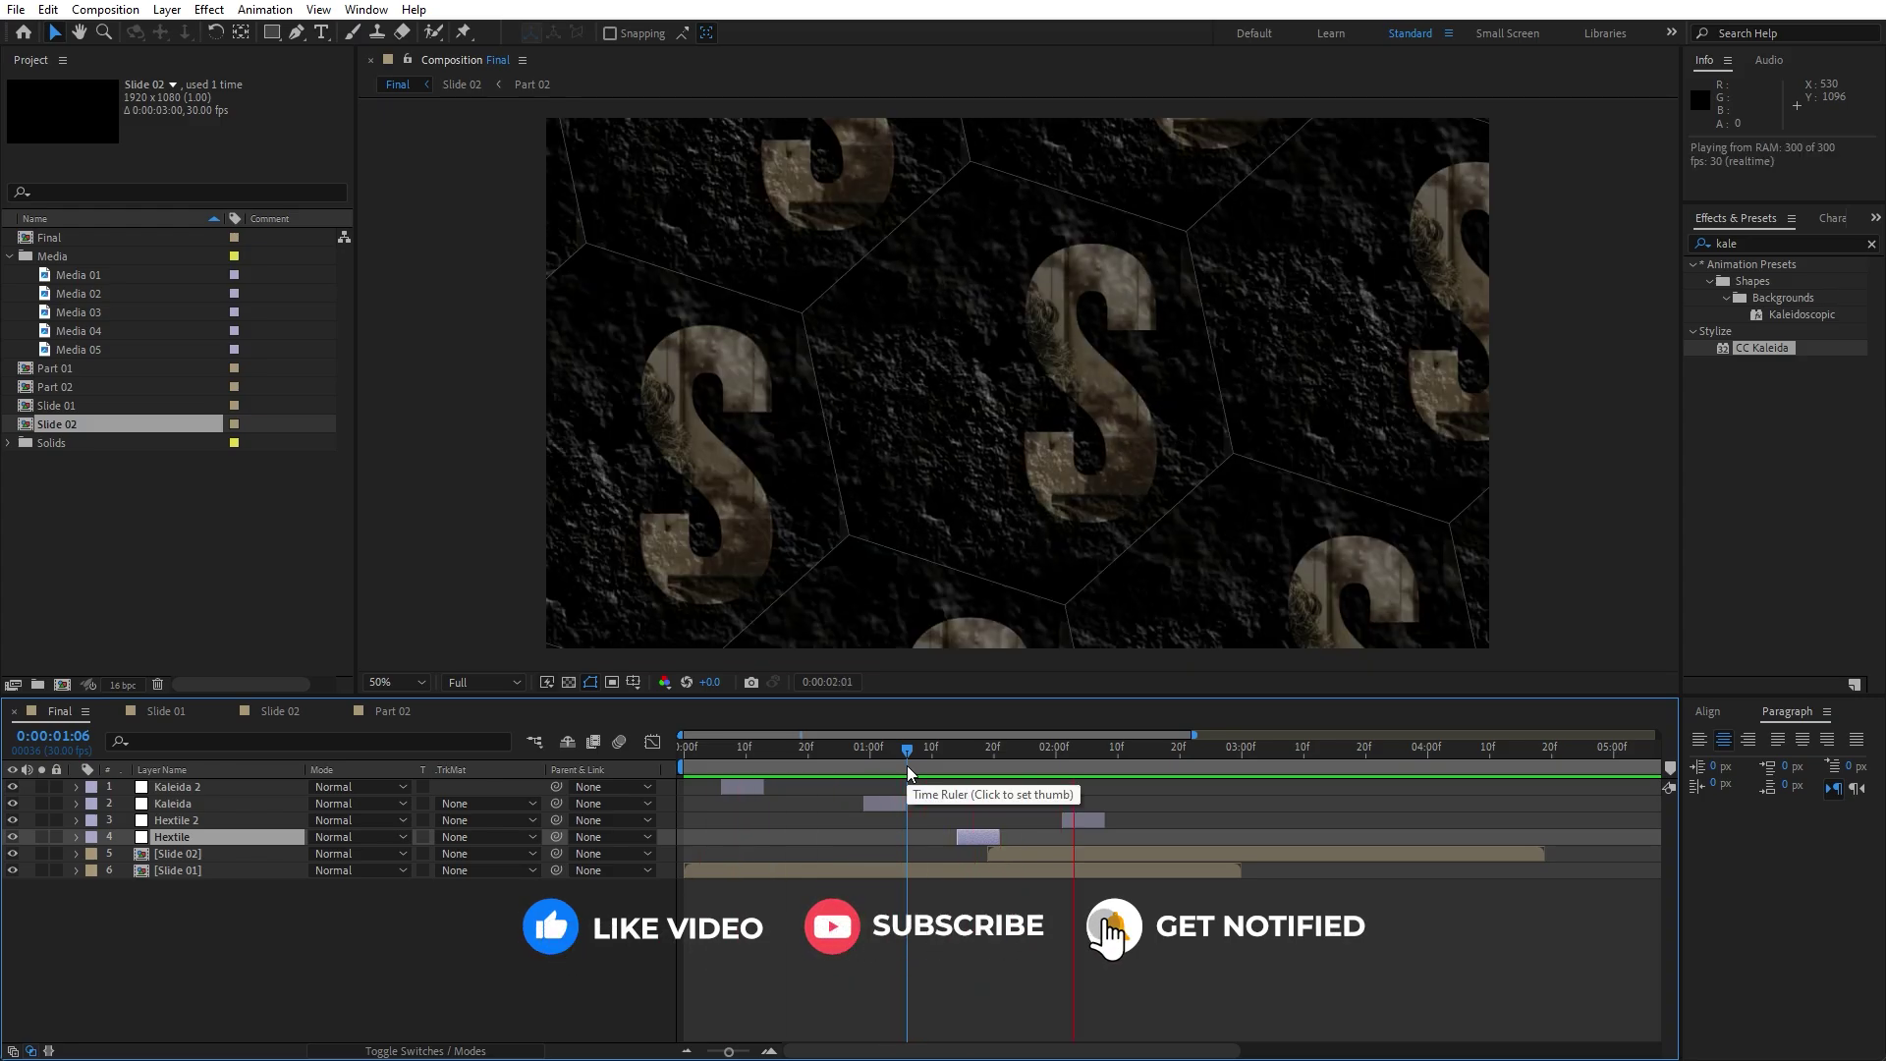
key(space)
key(space)
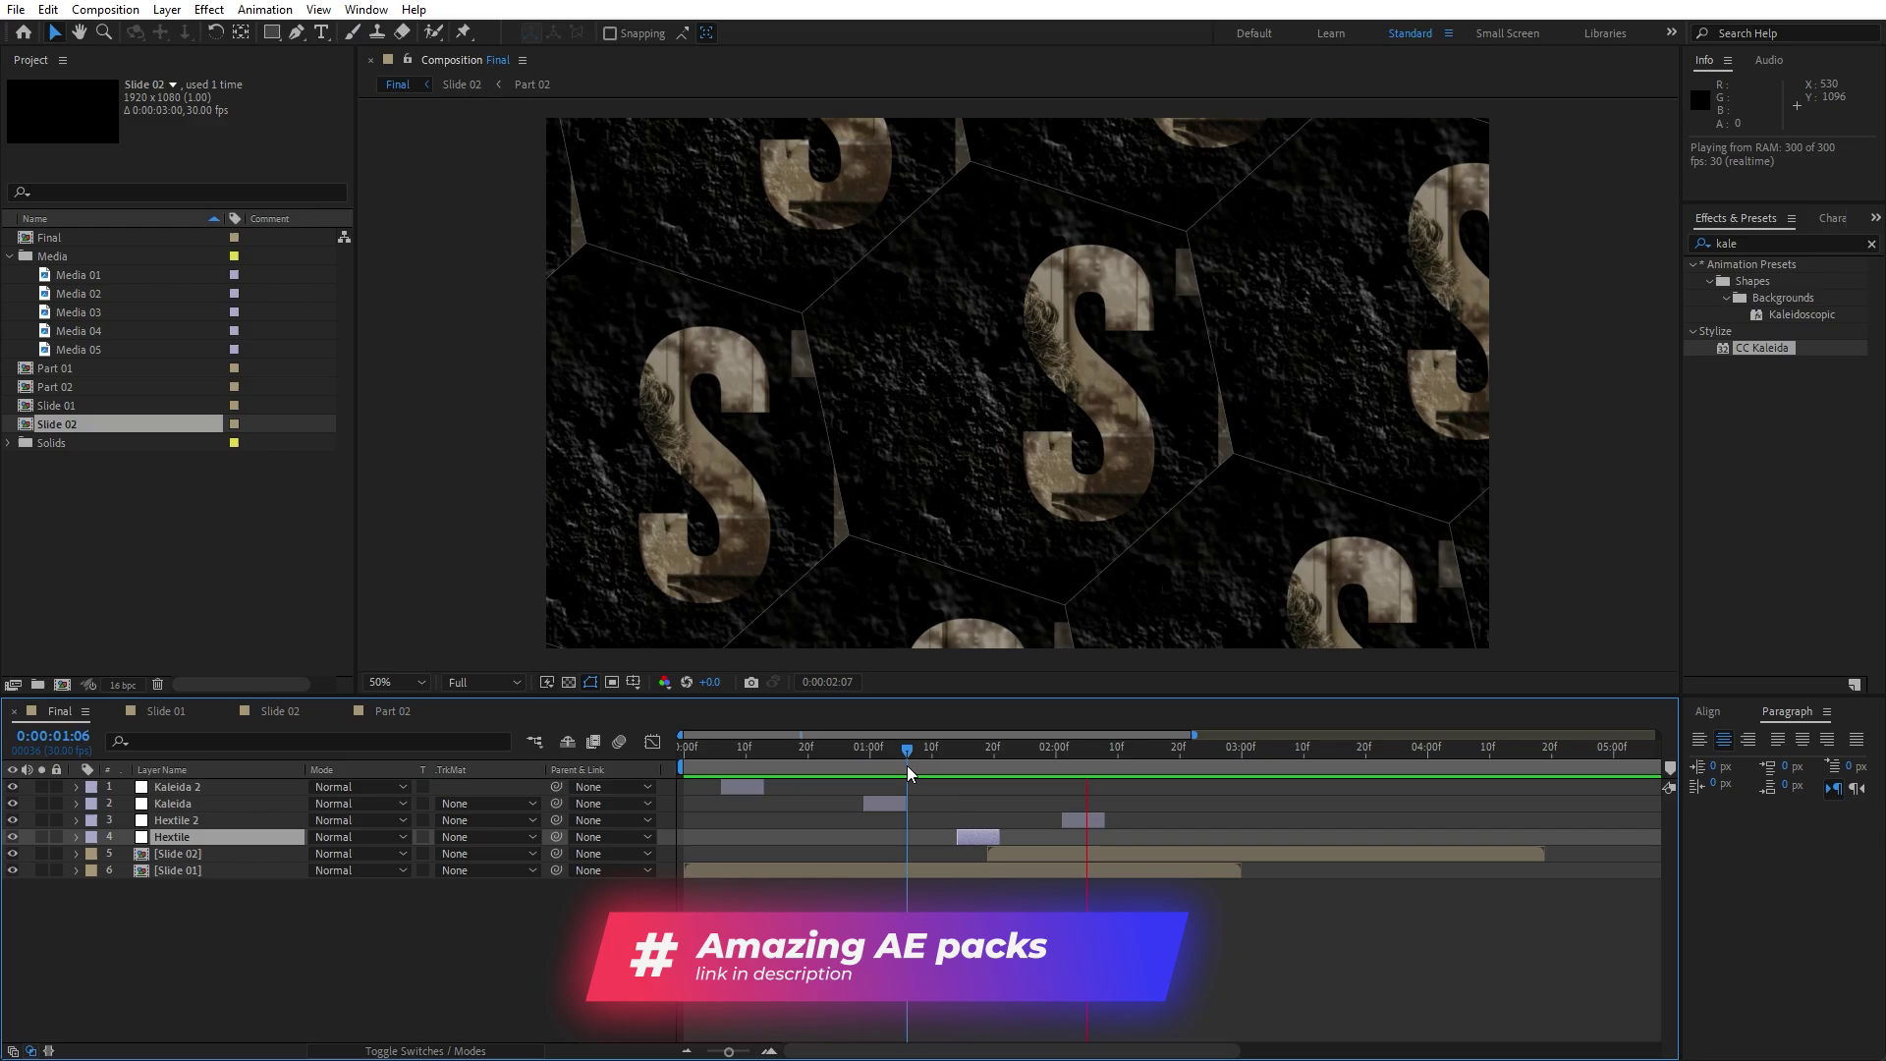
key(space)
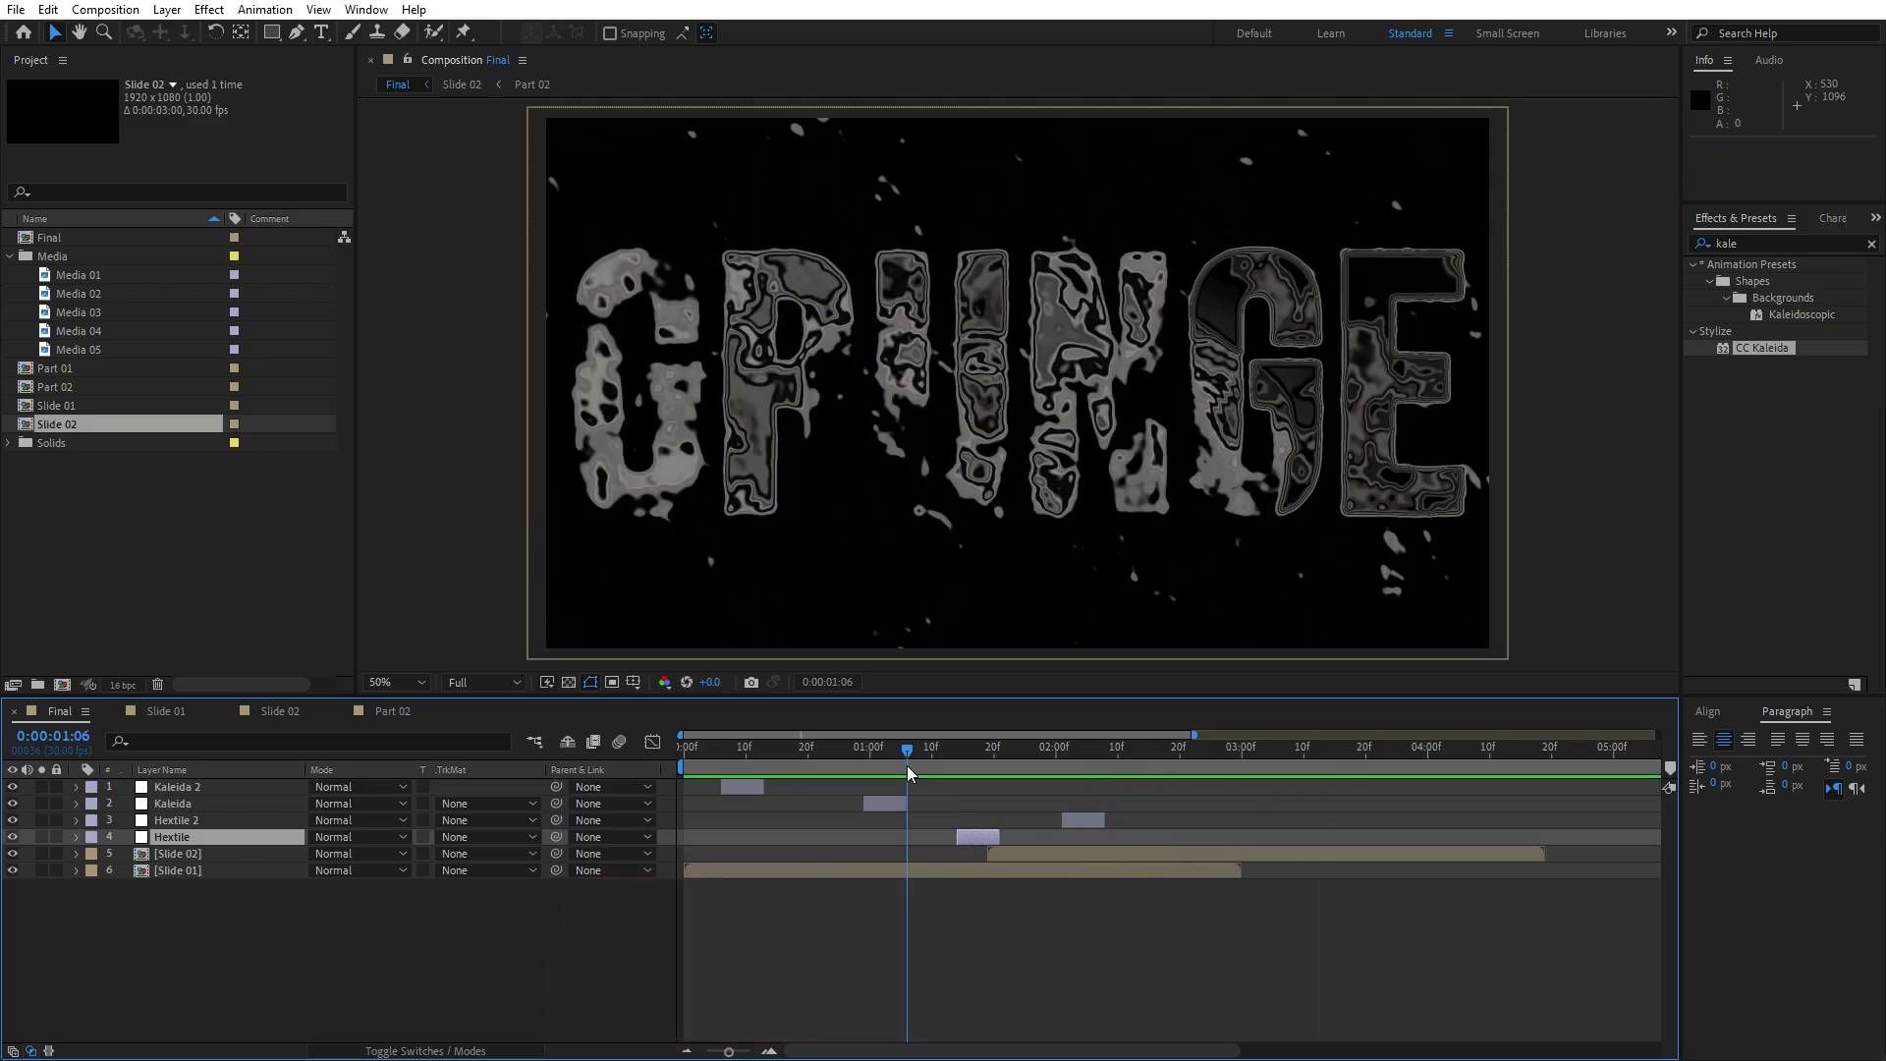
key(space)
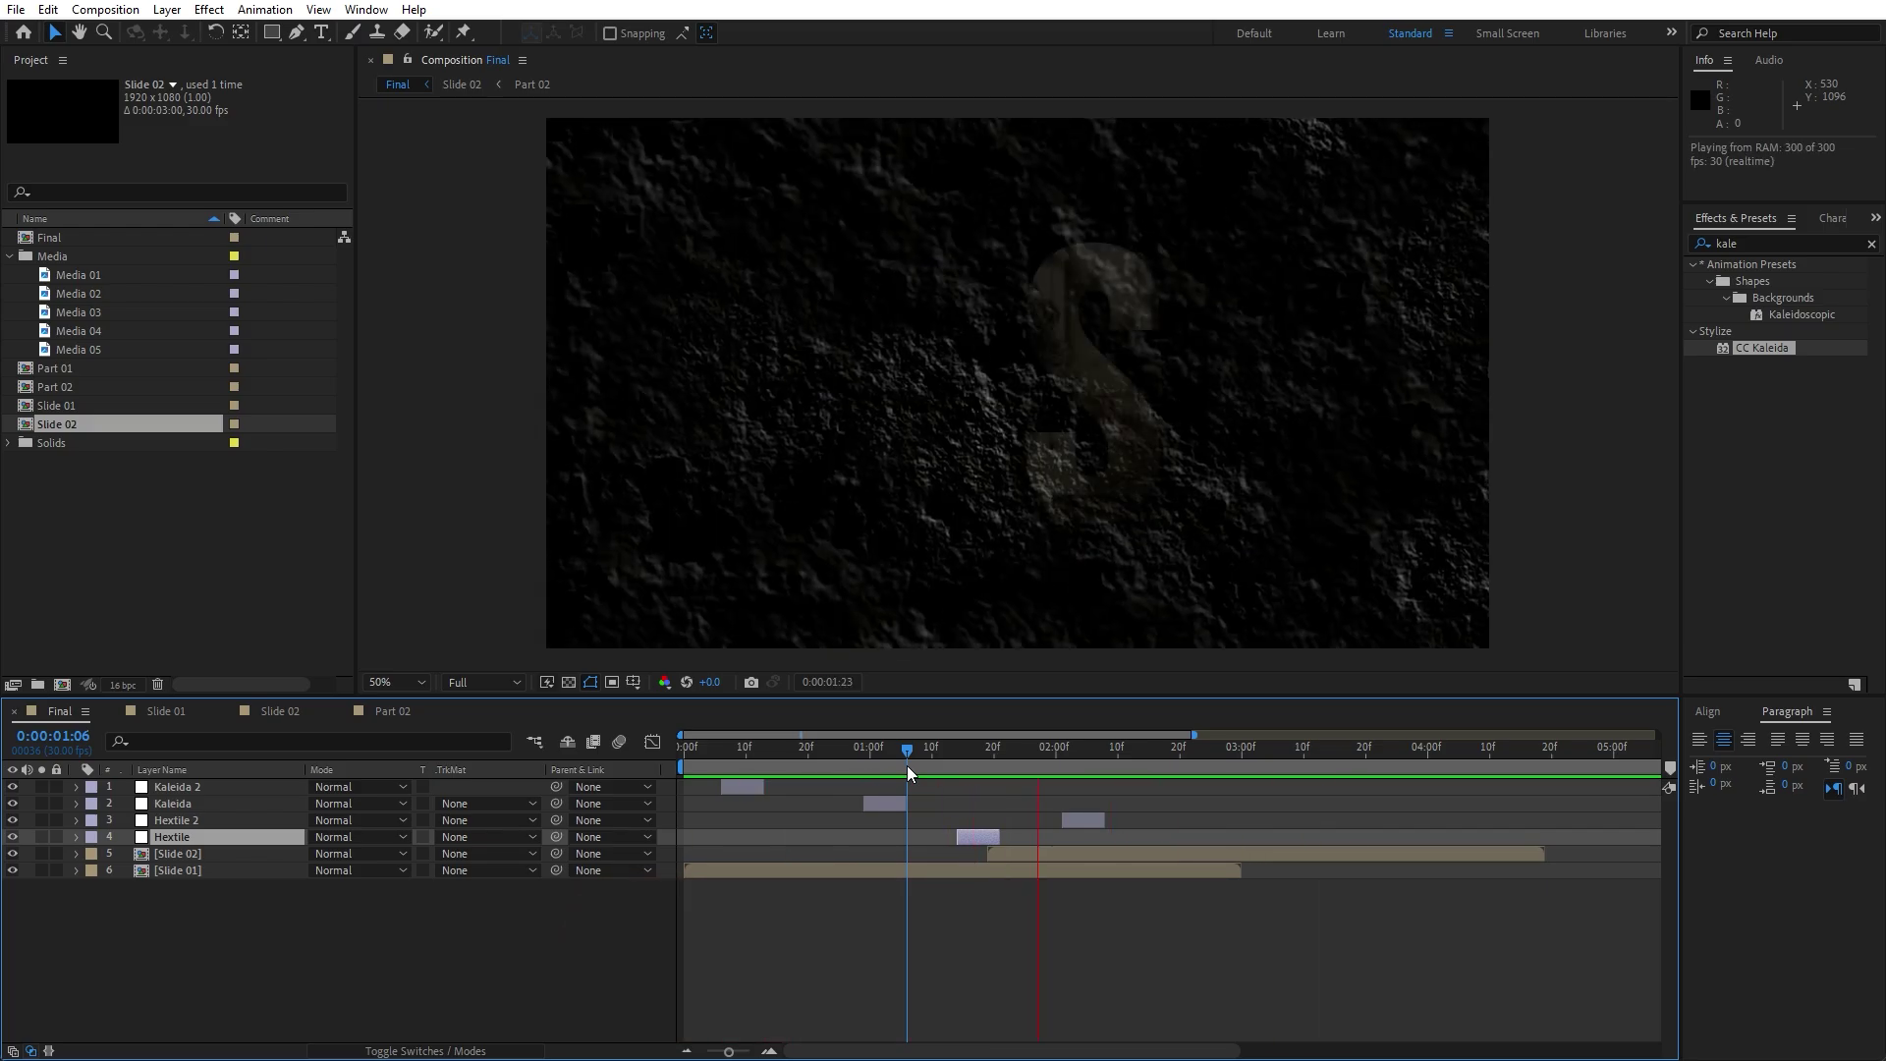